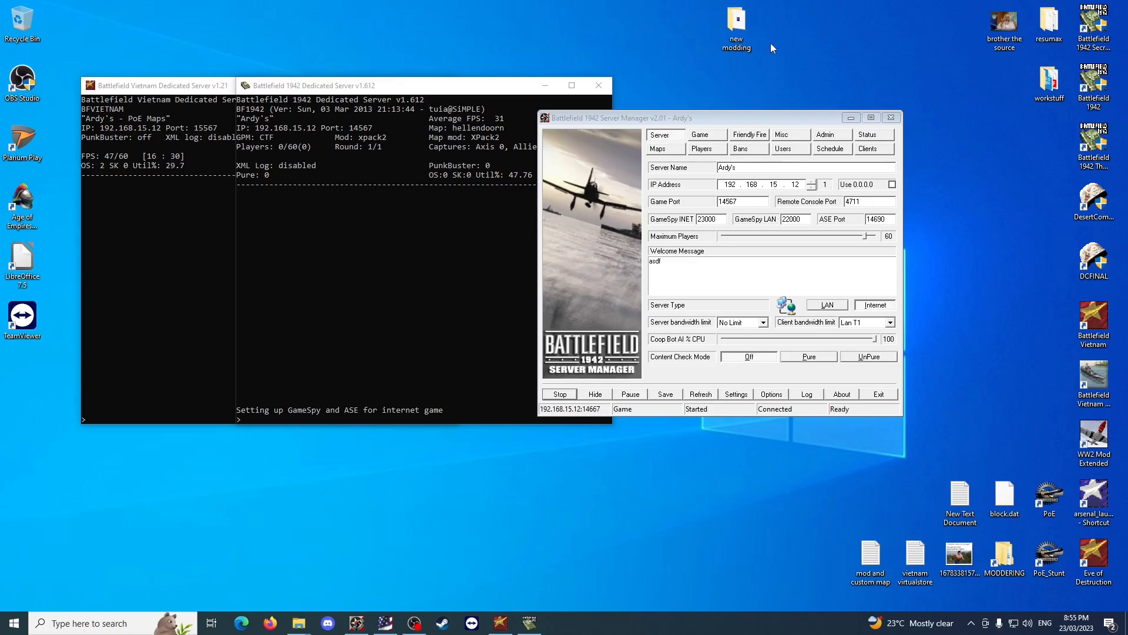
Open the EA Games folder in Program Files (x86) and, in a separate window, the new modding folder from the desktop.
{"action": "mouse_move", "coordinate": [299, 622]}
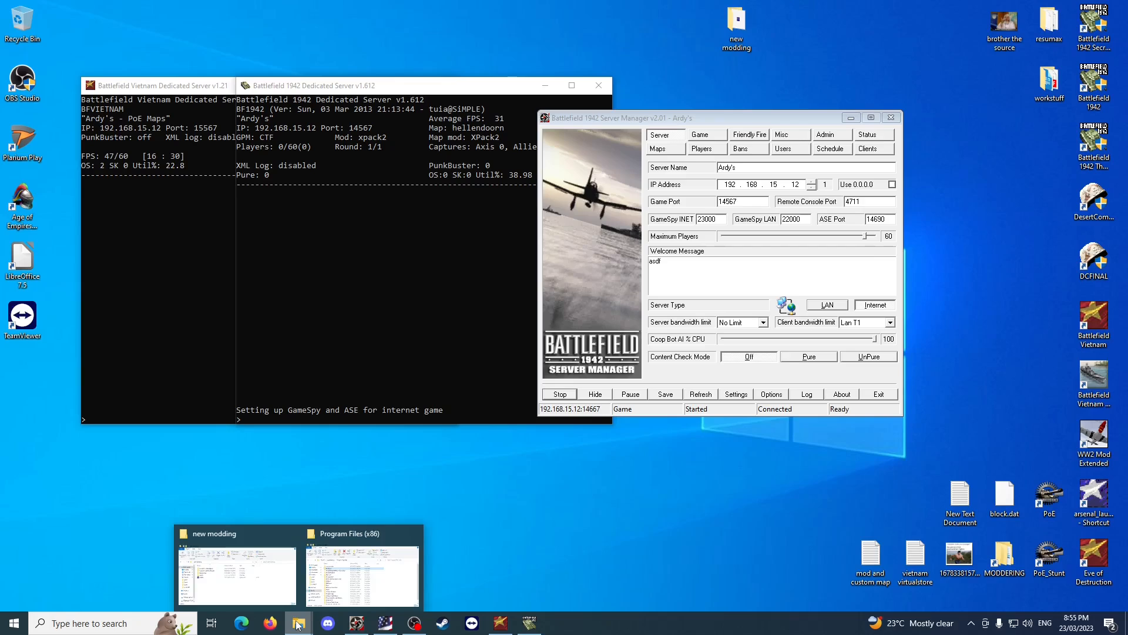
{"action": "left_click", "coordinate": [354, 588]}
{"action": "double_click", "coordinate": [464, 312]}
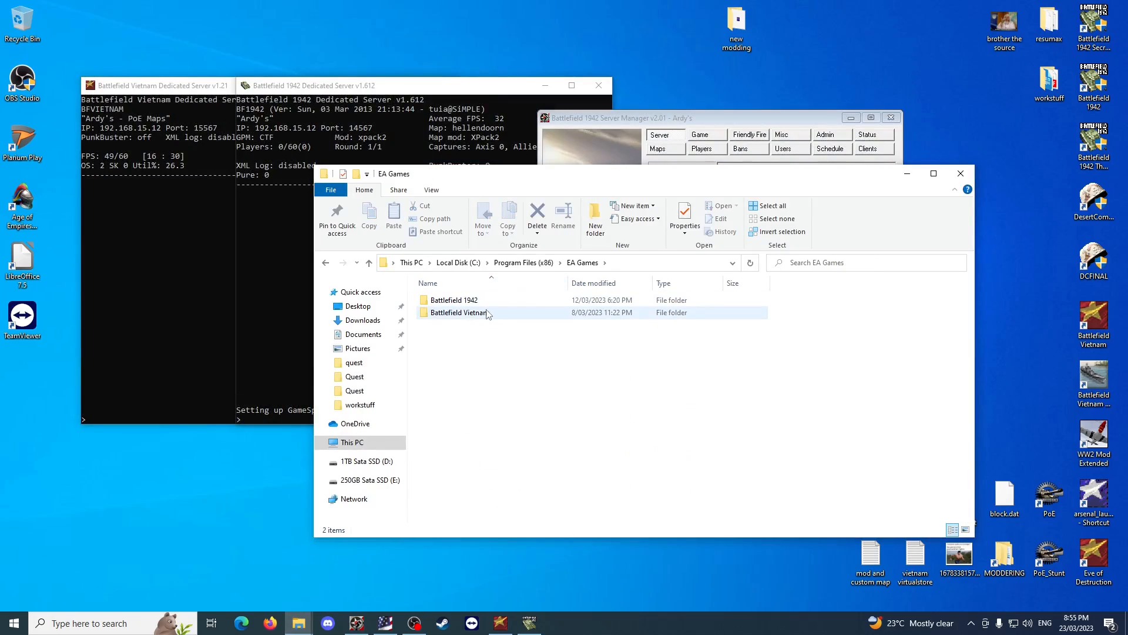
{"action": "double_click", "coordinate": [737, 24]}
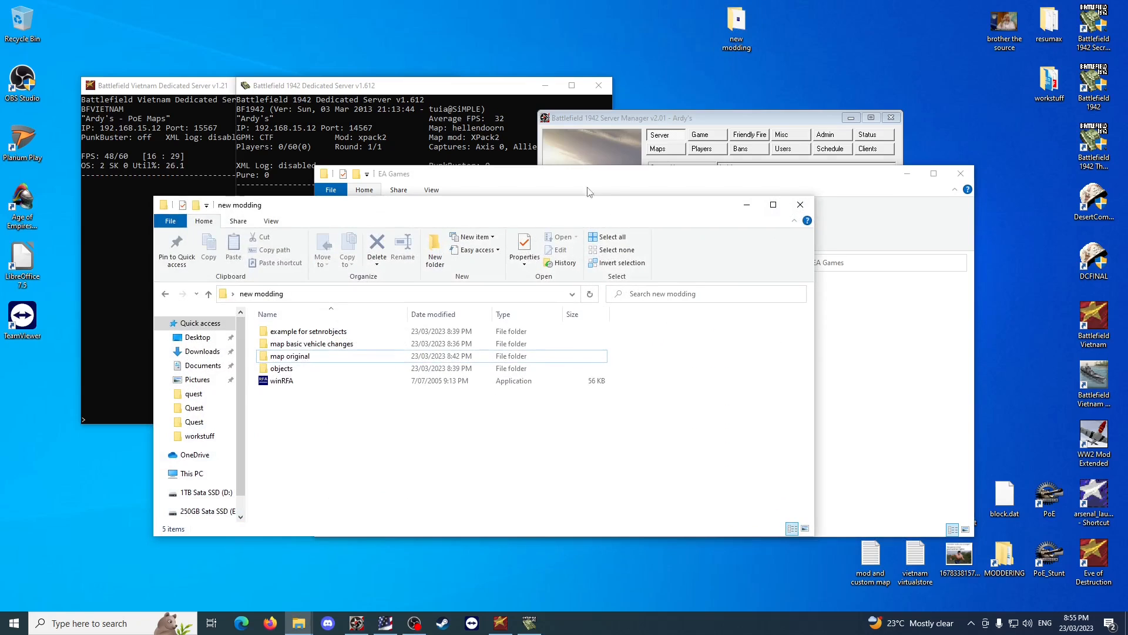
{"action": "left_click", "coordinate": [290, 382]}
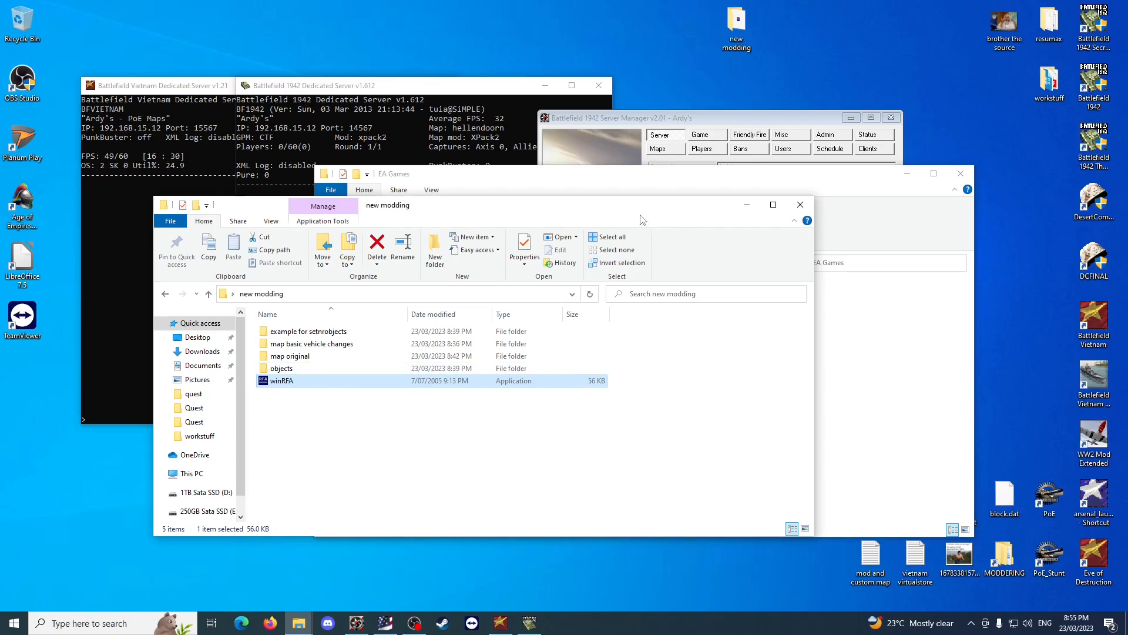
{"action": "left_click", "coordinate": [709, 23]}
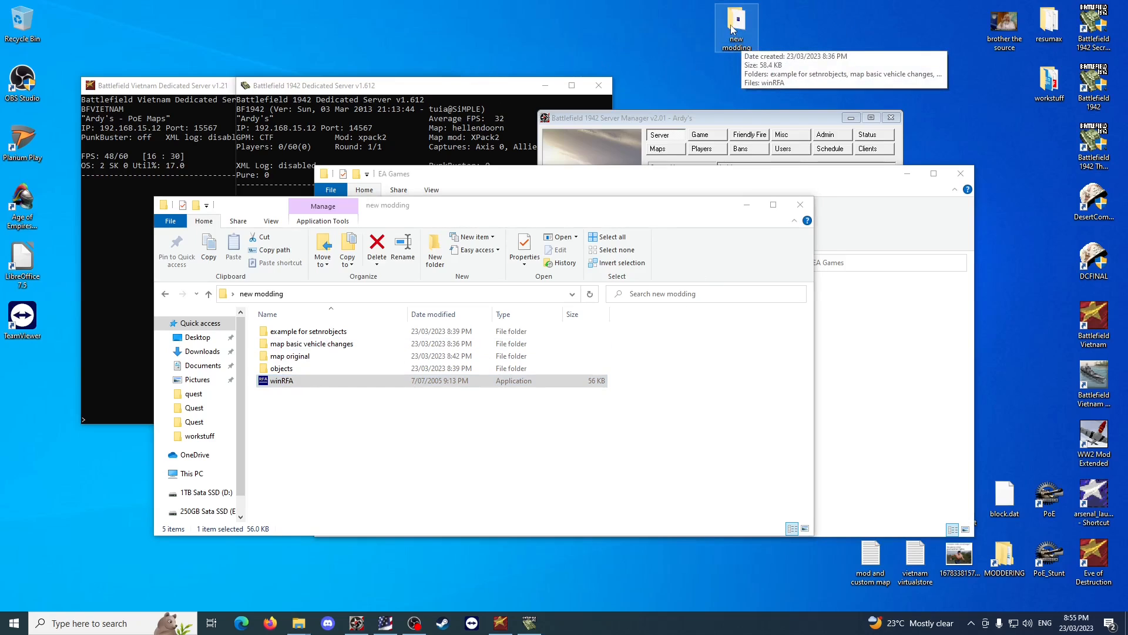
{"action": "left_click", "coordinate": [410, 479]}
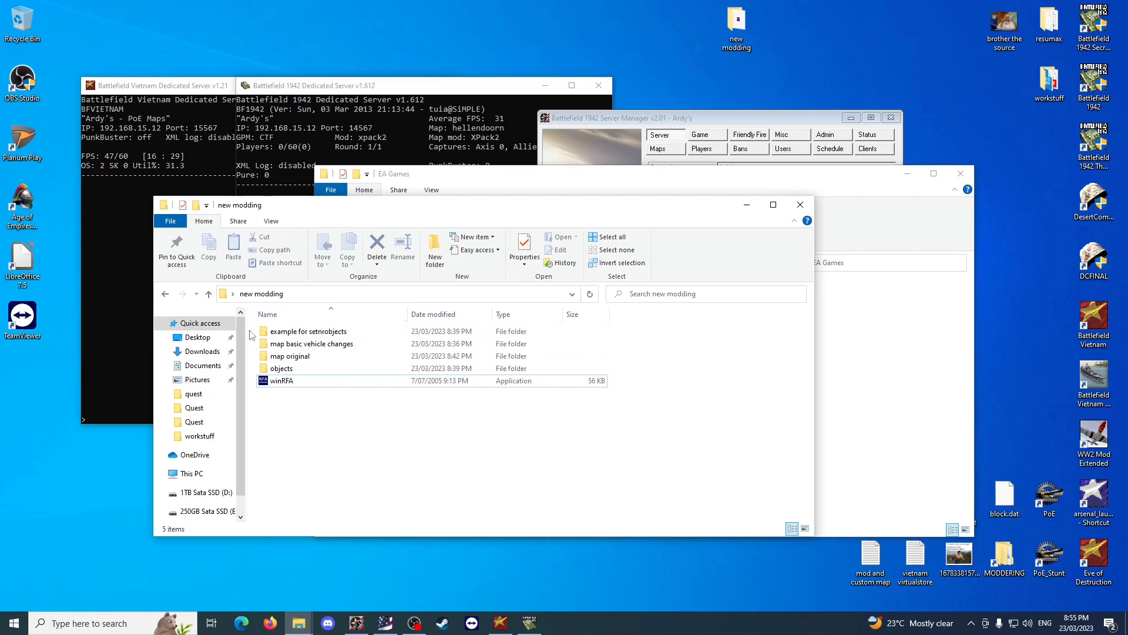
Examine the contents of the map basic vehicle changes, map original and objects folders inside new modding.
{"action": "double_click", "coordinate": [328, 344]}
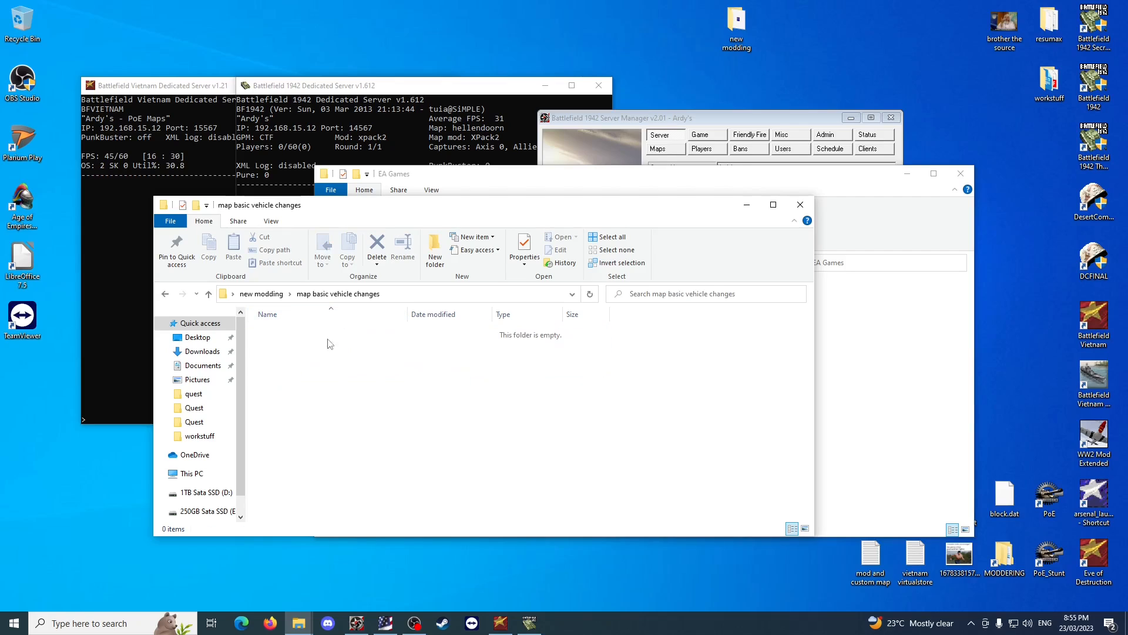
{"action": "left_click", "coordinate": [261, 294]}
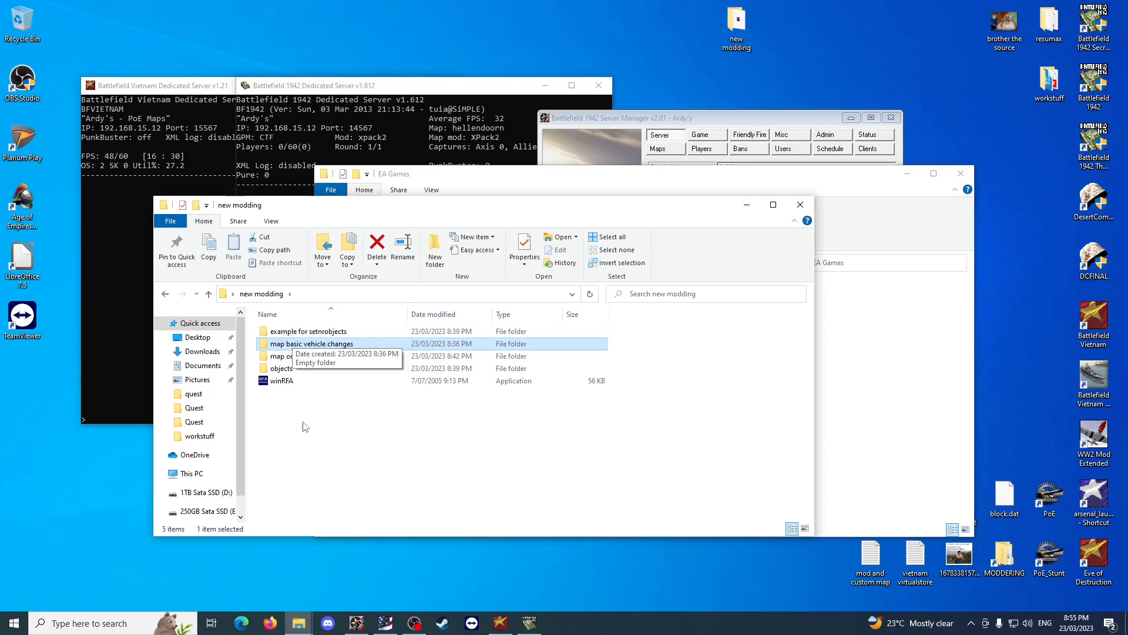
{"action": "double_click", "coordinate": [297, 356]}
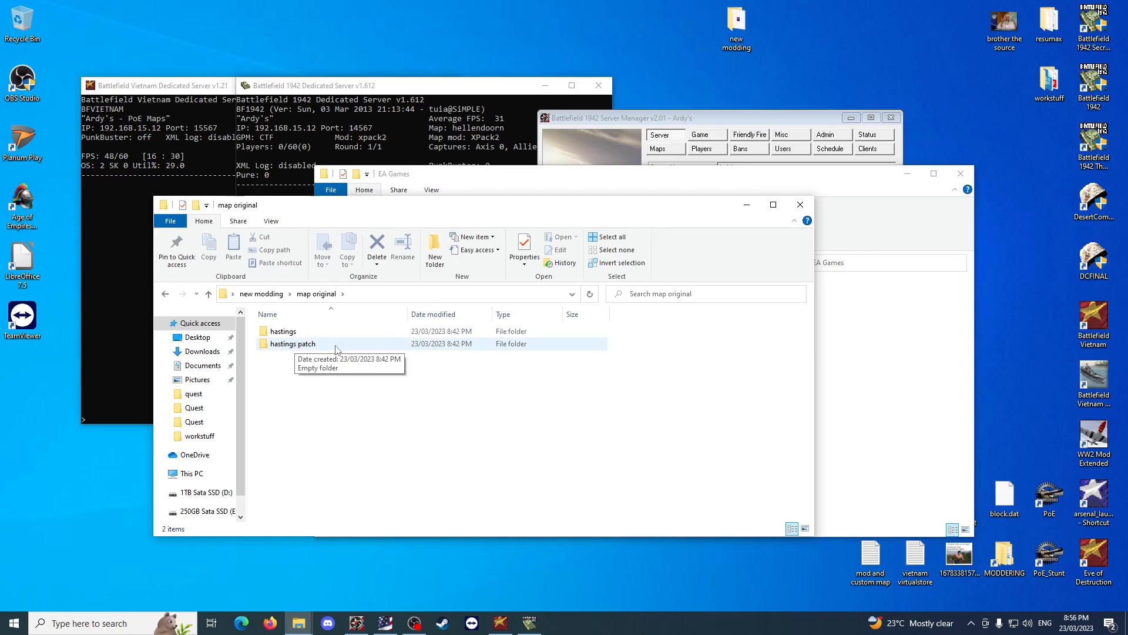
{"action": "left_click", "coordinate": [261, 293]}
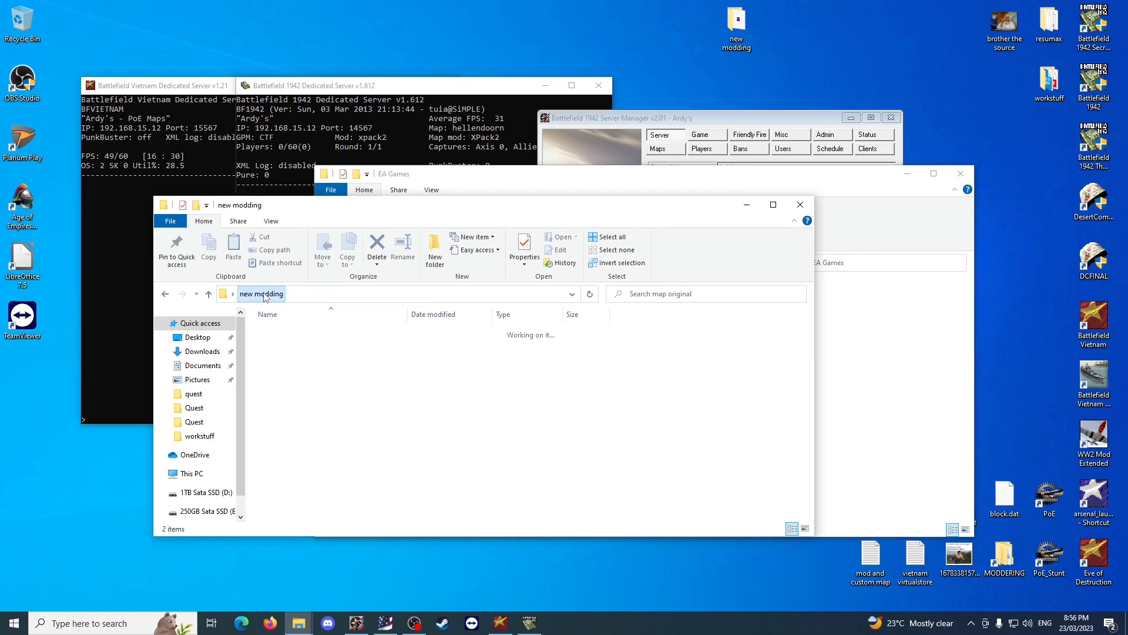
{"action": "left_click", "coordinate": [316, 463]}
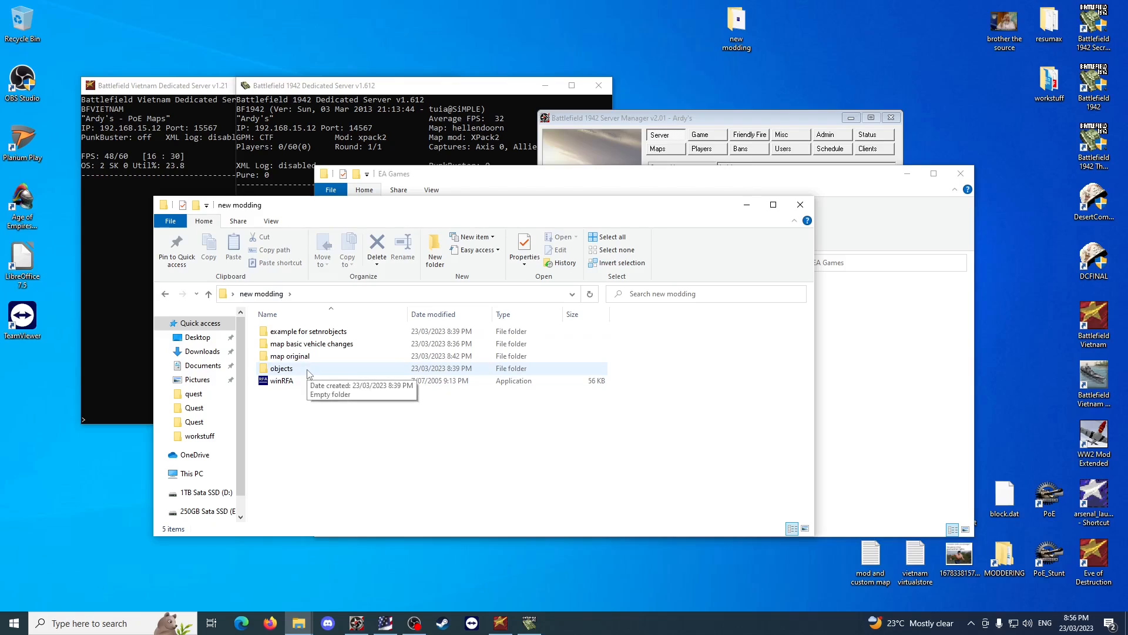
{"action": "double_click", "coordinate": [309, 370]}
{"action": "left_click", "coordinate": [260, 294]}
{"action": "left_click", "coordinate": [332, 433]}
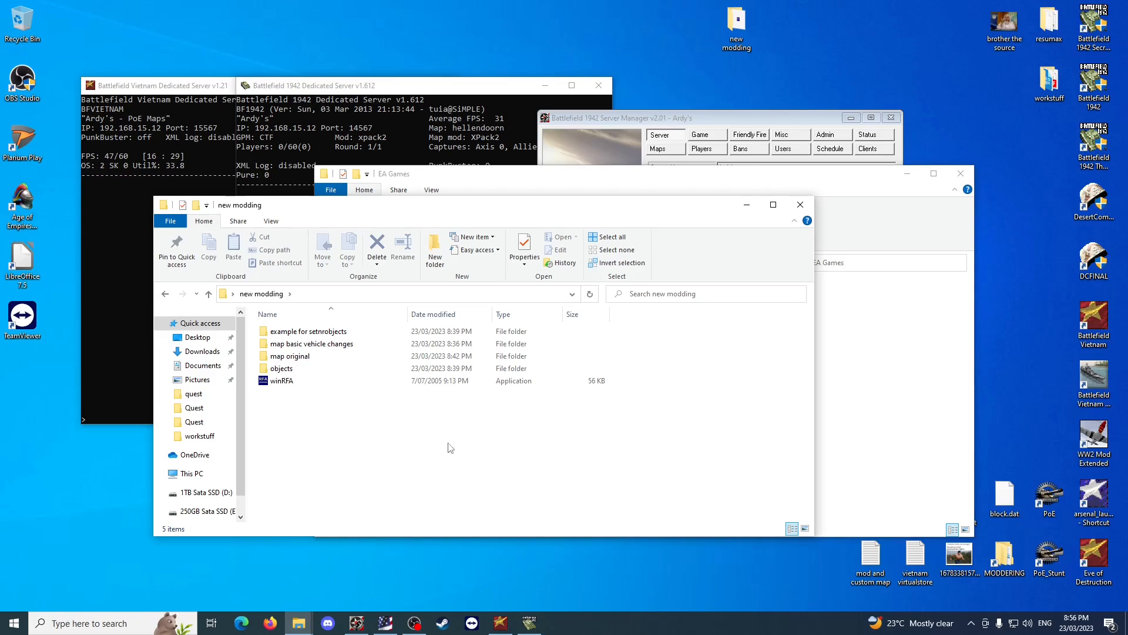
Open the map original folder and, in the EA Games window, the Levels folder under Battlefield Vietnam\Mods\BfVietnam\Archives\BfVietnam.
{"action": "double_click", "coordinate": [327, 356]}
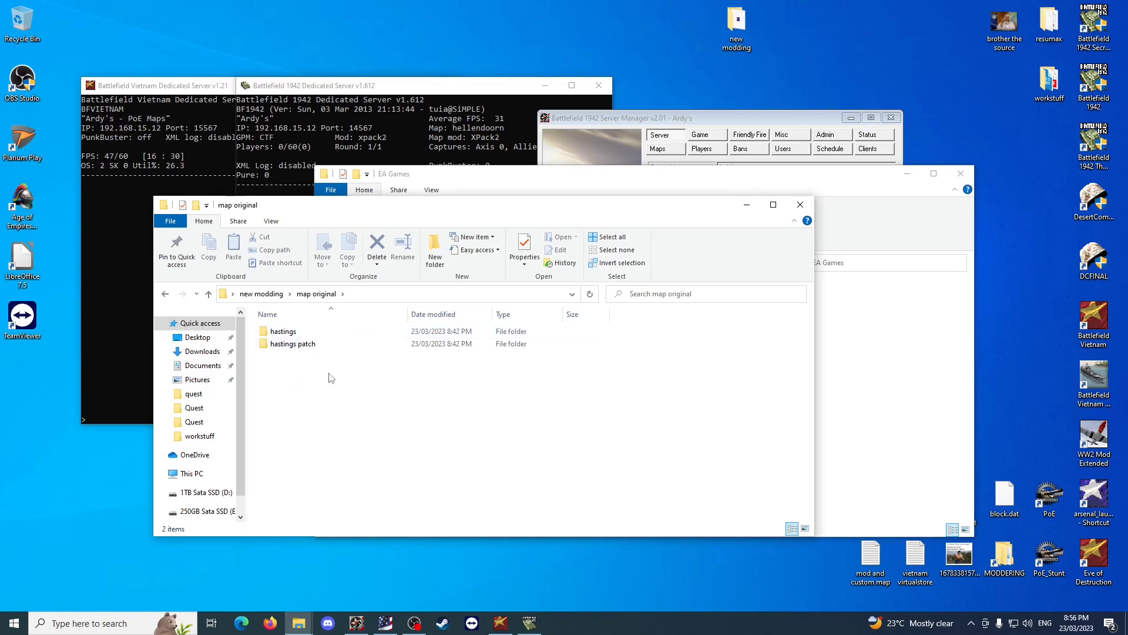
{"action": "left_click", "coordinate": [870, 417]}
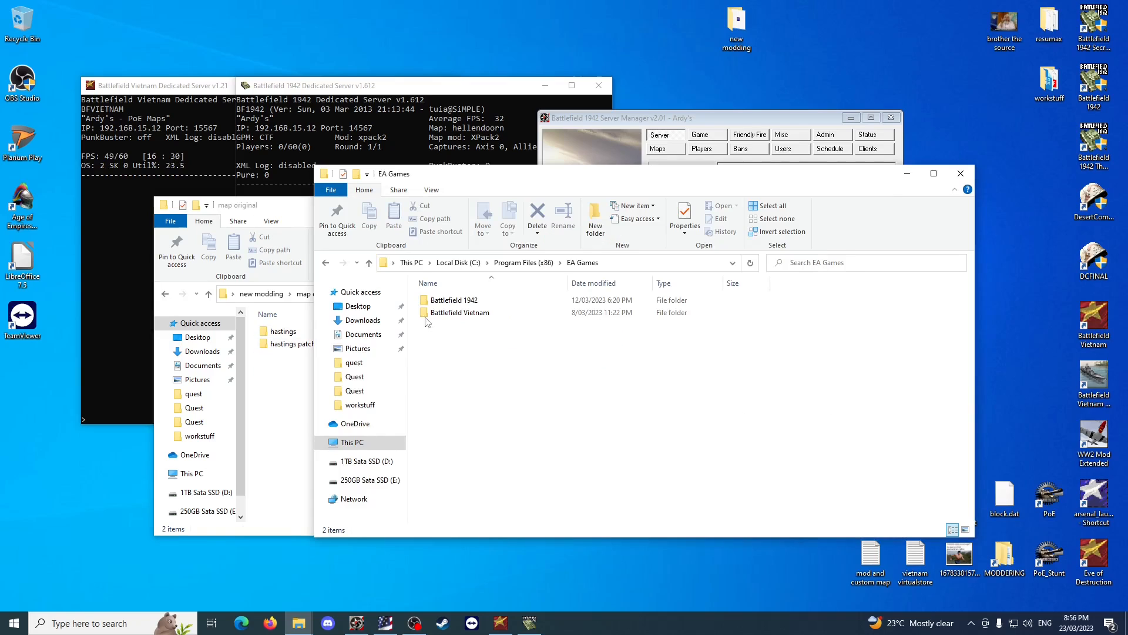
{"action": "double_click", "coordinate": [503, 319]}
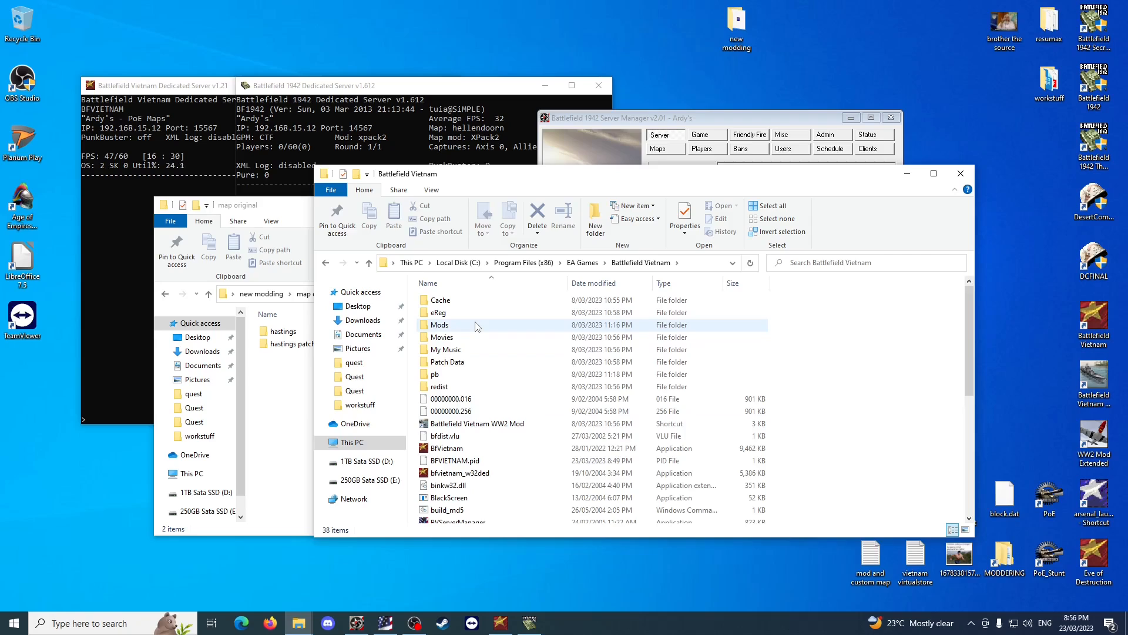
{"action": "double_click", "coordinate": [476, 326]}
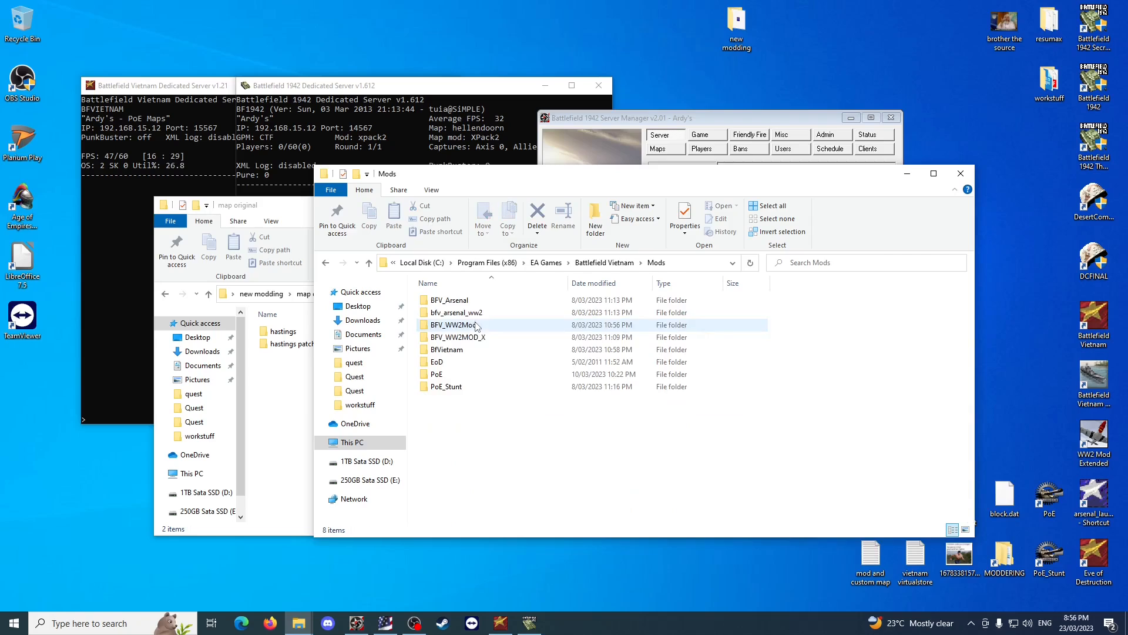
{"action": "double_click", "coordinate": [476, 351]}
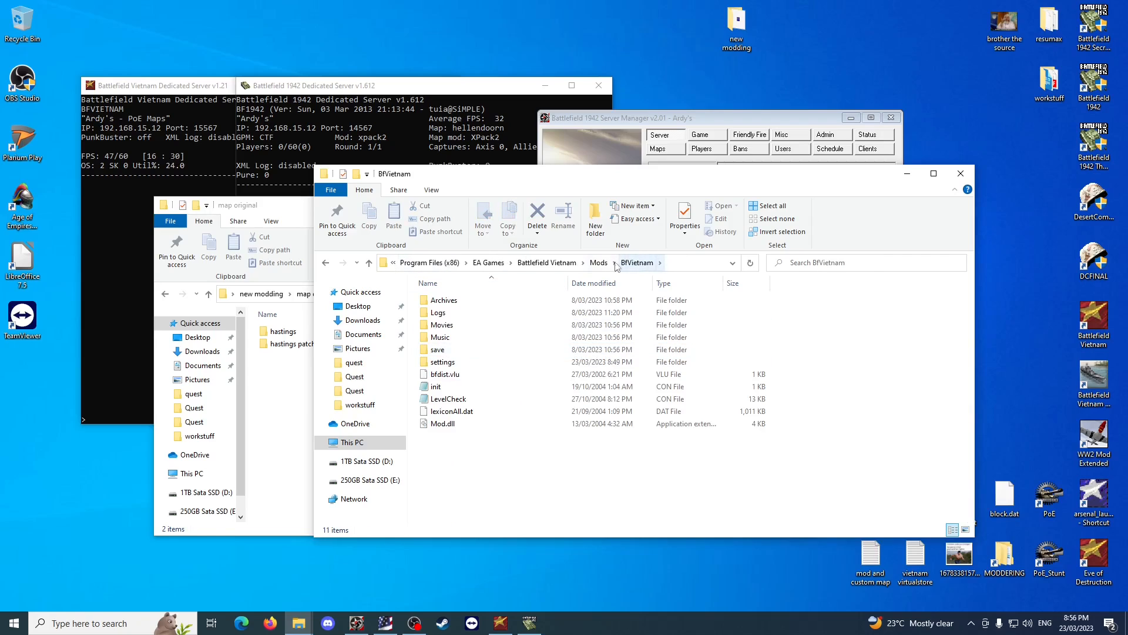
{"action": "left_click", "coordinate": [599, 262]}
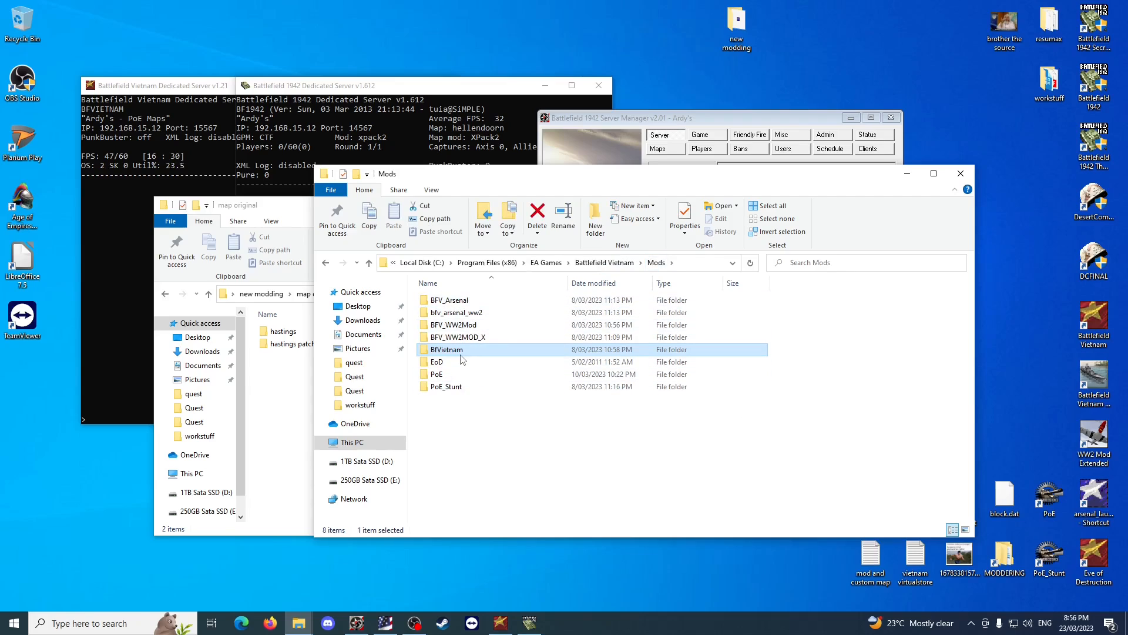
{"action": "double_click", "coordinate": [461, 351]}
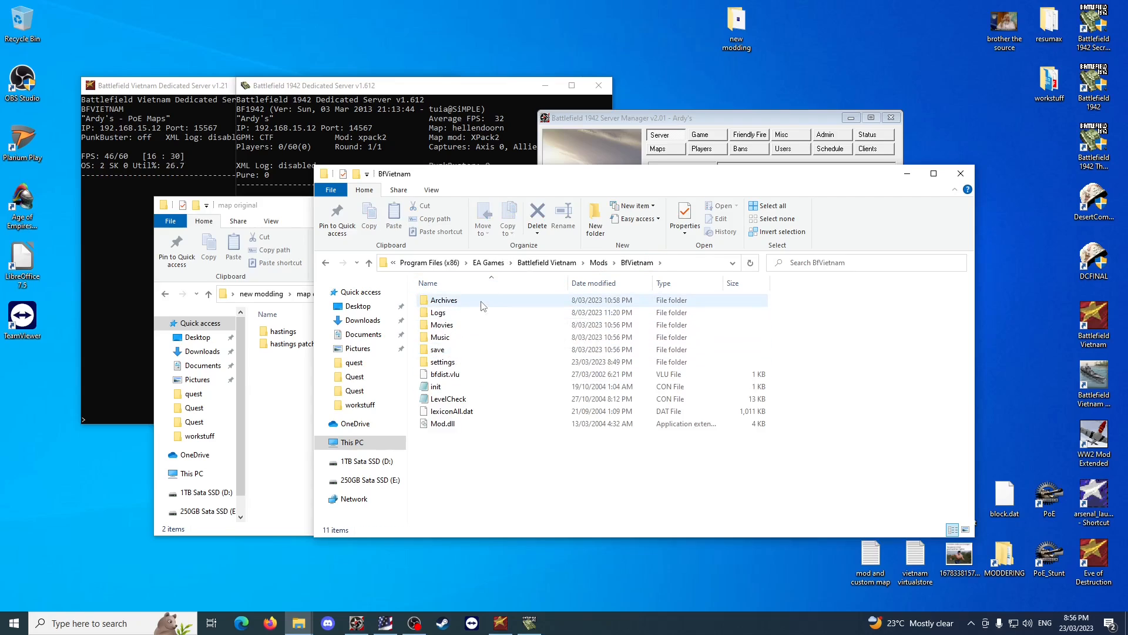
{"action": "double_click", "coordinate": [482, 305]}
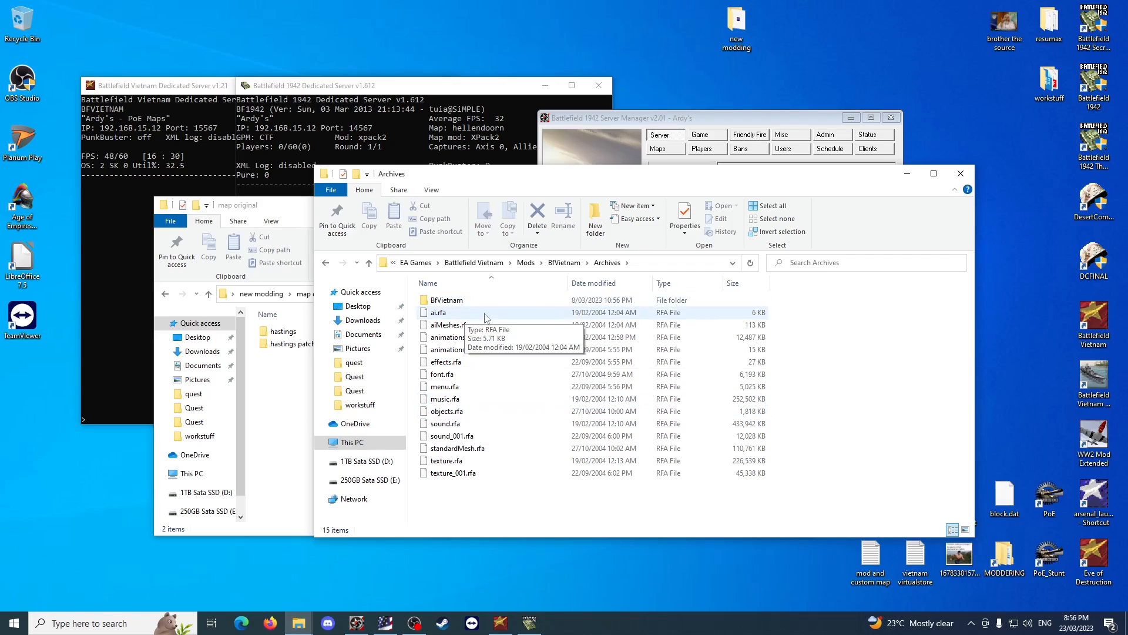
{"action": "double_click", "coordinate": [505, 300]}
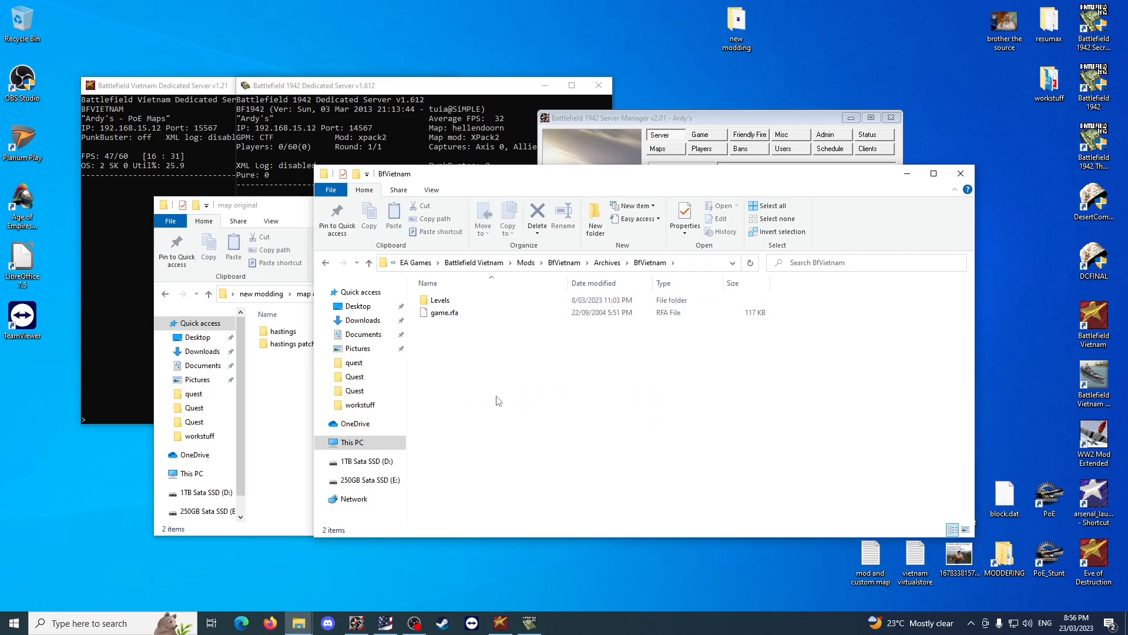
{"action": "left_click", "coordinate": [444, 314]}
{"action": "double_click", "coordinate": [486, 302]}
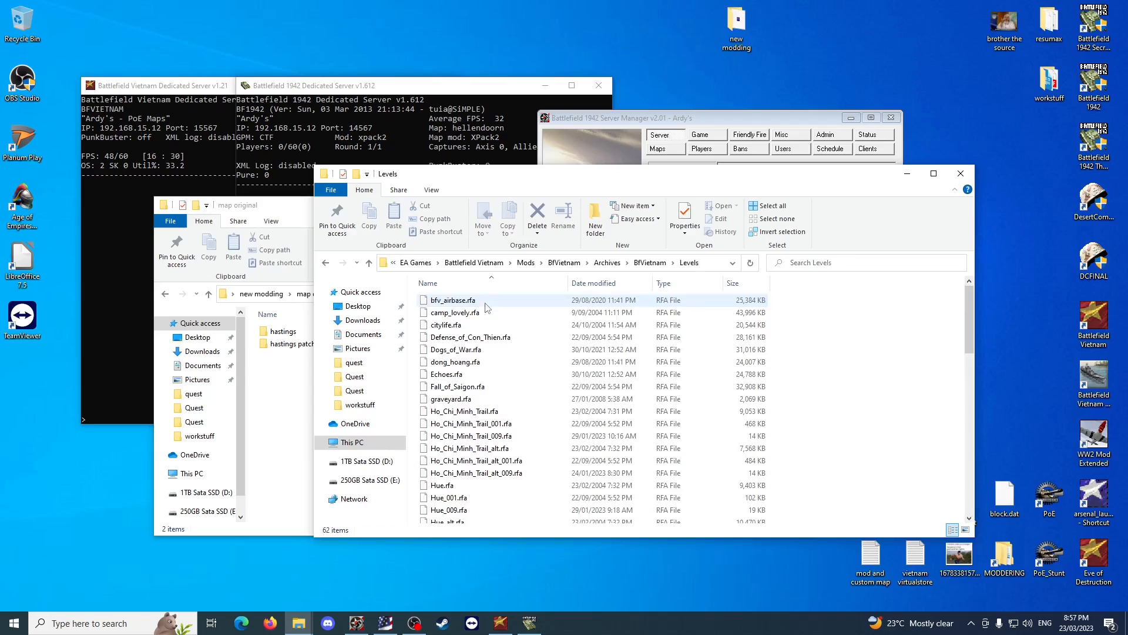
Find and copy the level files Operation_Hastings.rfa and Operation_Hastings_001.rfa in the Levels folder.
{"action": "scroll", "coordinate": [574, 382], "scroll_direction": "down", "scroll_amount": 2}
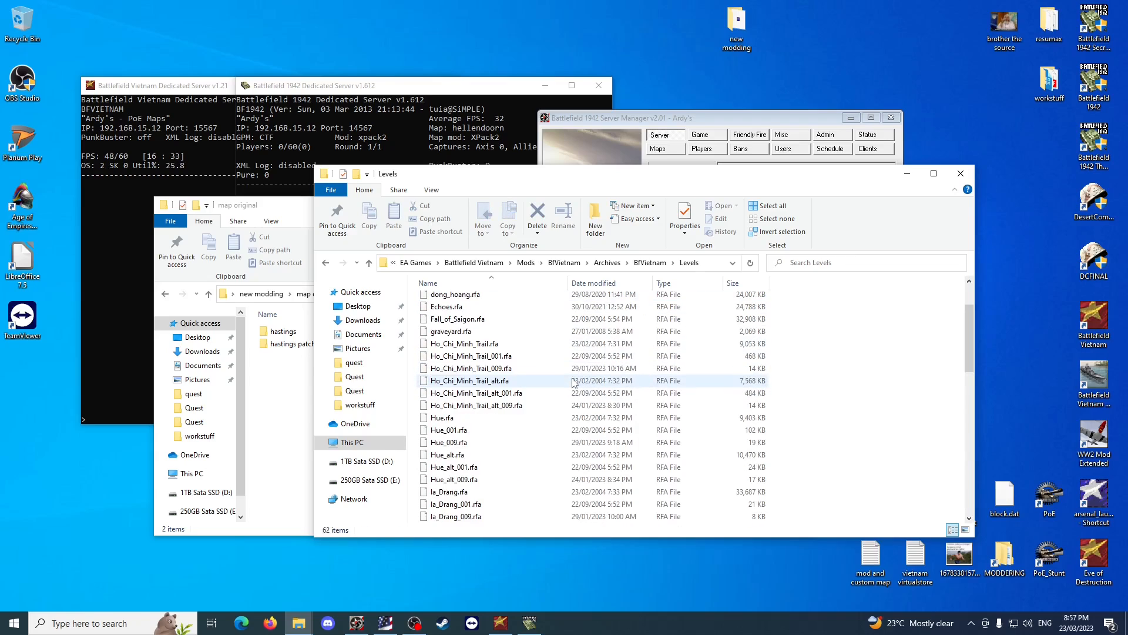
{"action": "scroll", "coordinate": [574, 382], "scroll_direction": "down", "scroll_amount": 4}
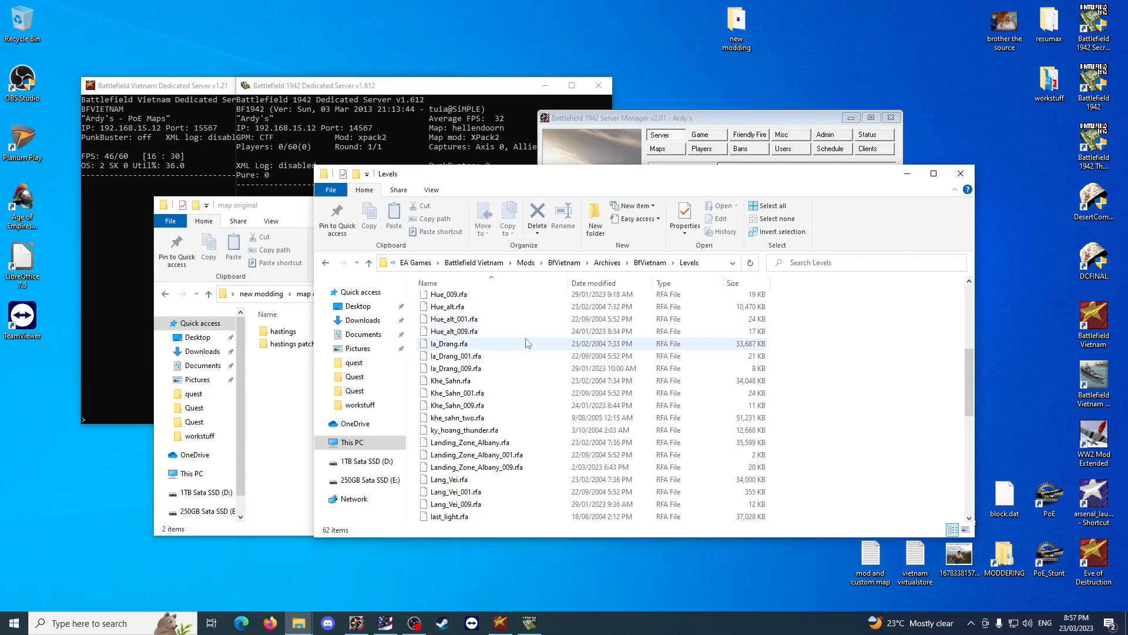
{"action": "scroll", "coordinate": [545, 391], "scroll_direction": "up", "scroll_amount": 2}
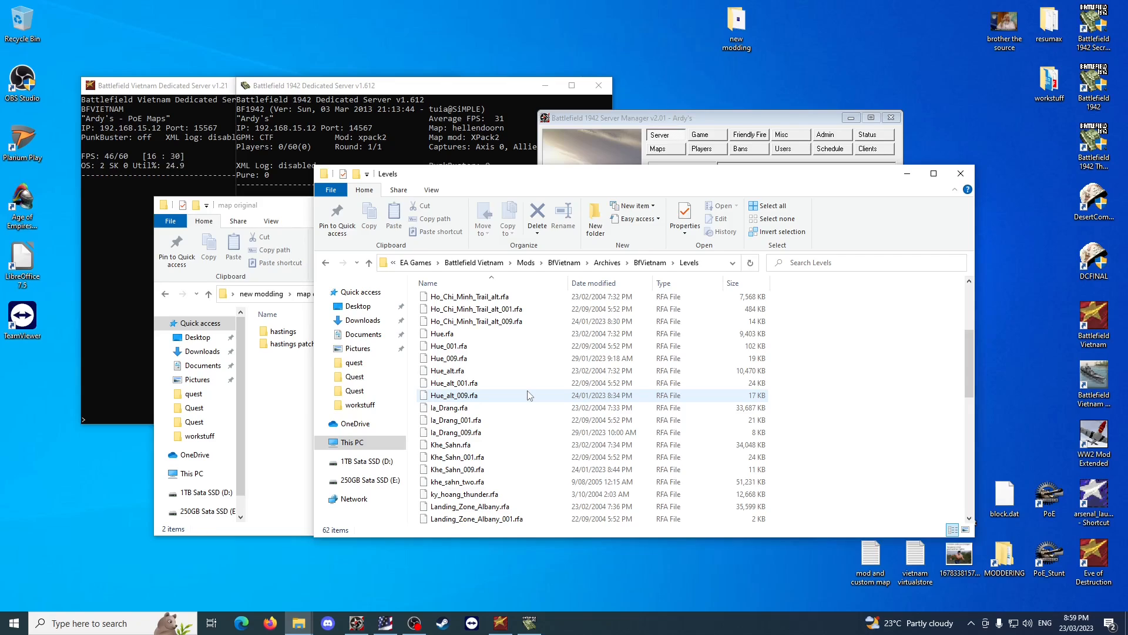
{"action": "scroll", "coordinate": [527, 395], "scroll_direction": "down", "scroll_amount": 6}
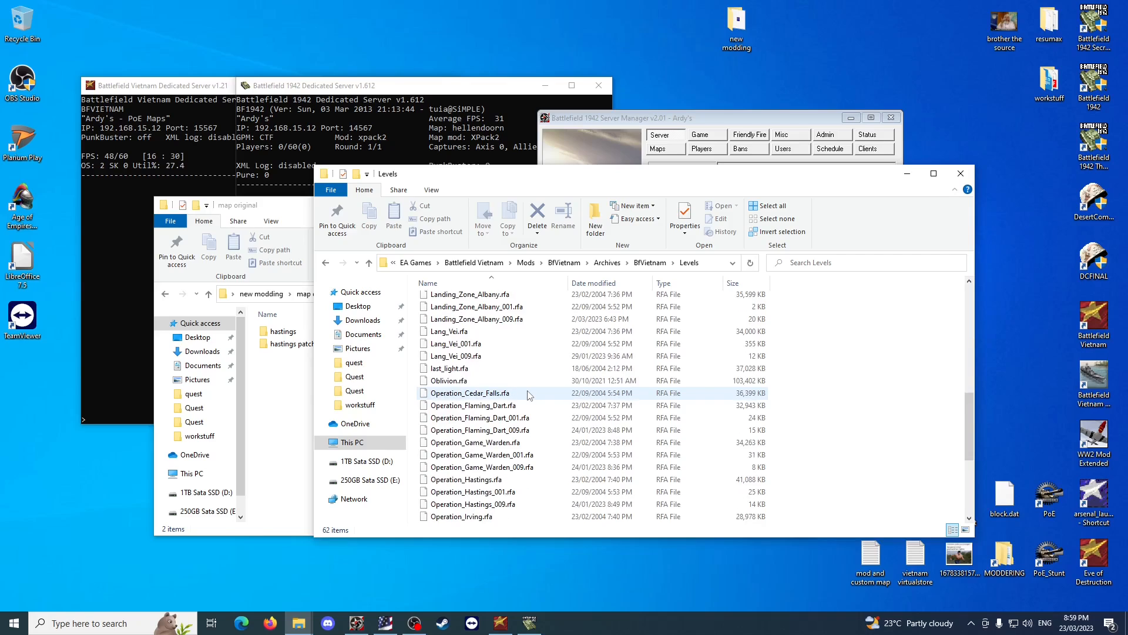
{"action": "scroll", "coordinate": [528, 395], "scroll_direction": "down", "scroll_amount": 1}
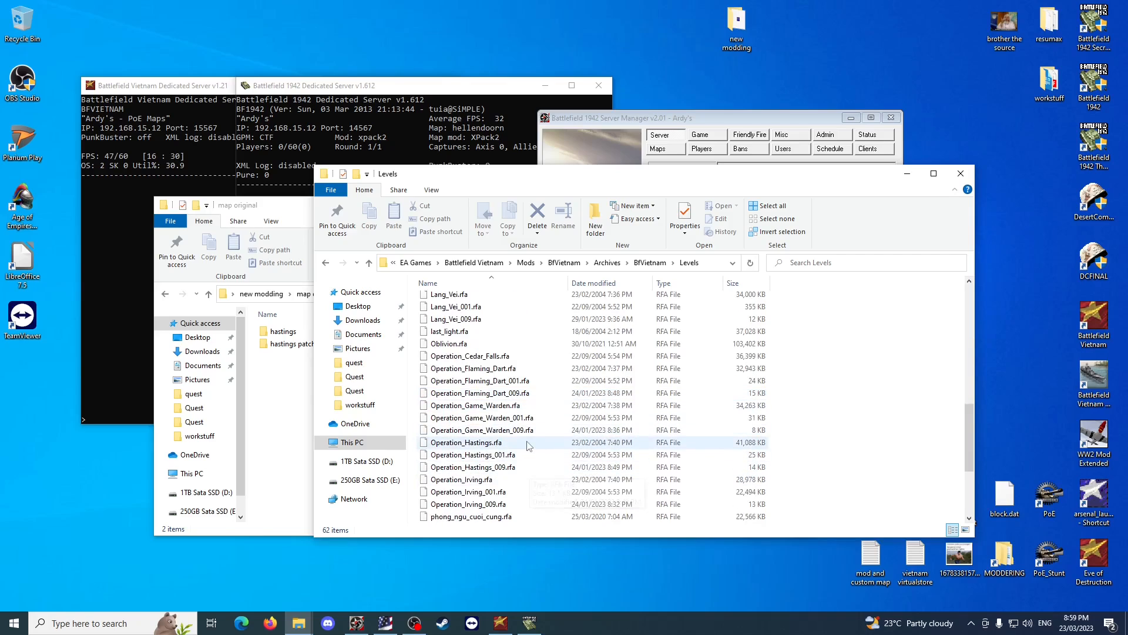
{"action": "left_click", "coordinate": [705, 469]}
{"action": "left_click", "coordinate": [792, 457]}
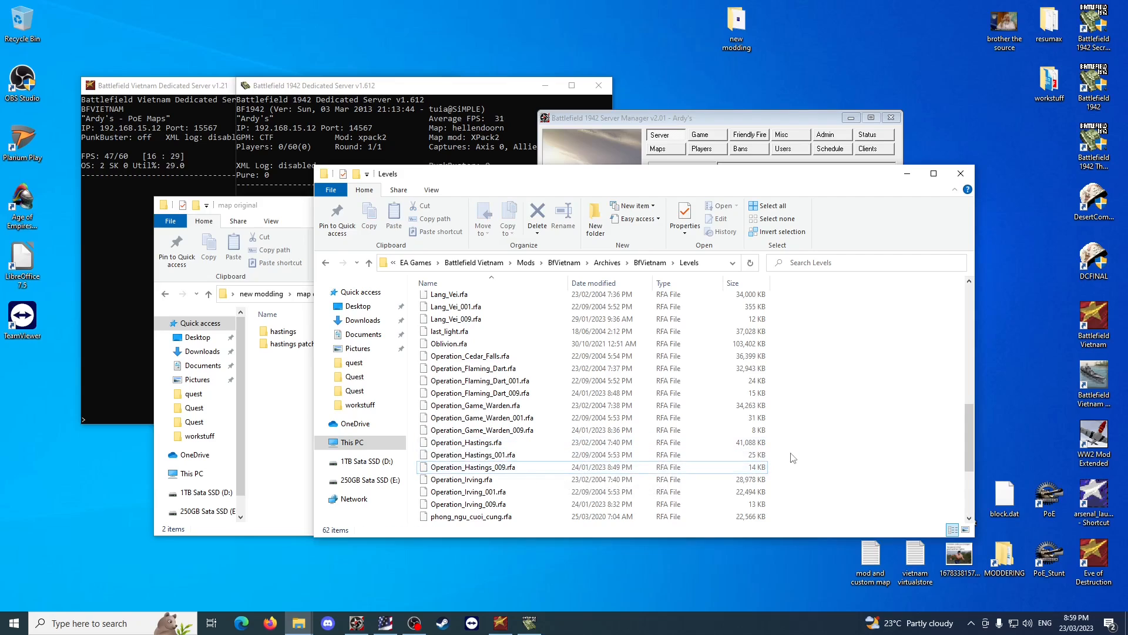
{"action": "left_click_drag", "start_coordinate": [792, 457], "coordinate": [684, 441]}
{"action": "right_click", "coordinate": [565, 450]}
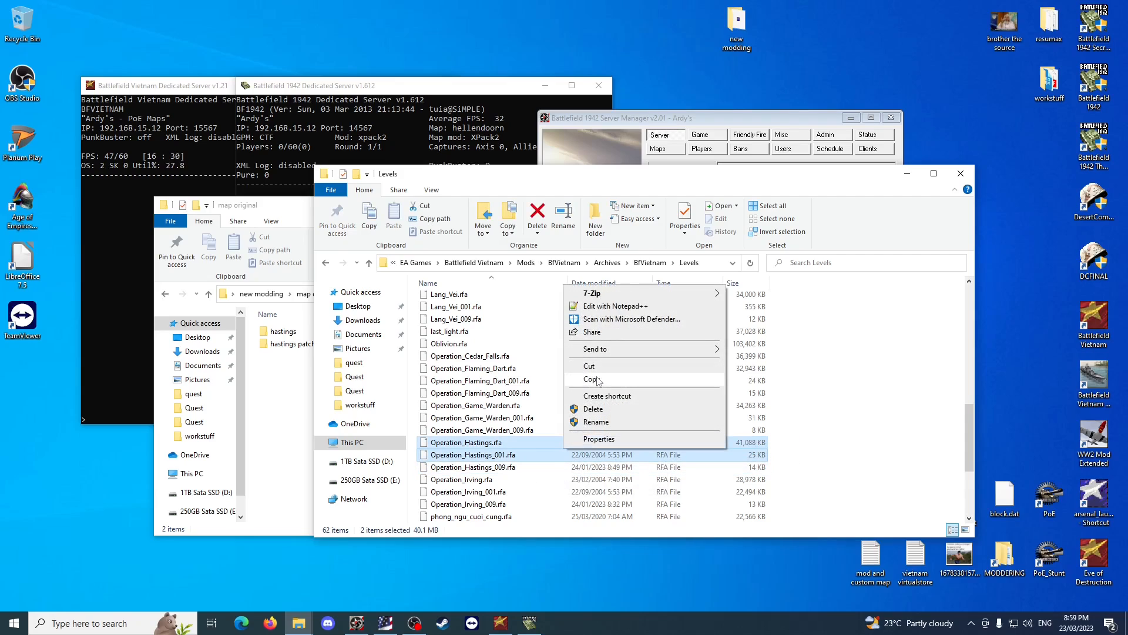
{"action": "left_click", "coordinate": [590, 379]}
Paste the two Operation Hastings files into the map original folder and minimize the Levels window.
{"action": "left_click", "coordinate": [273, 394]}
{"action": "right_click", "coordinate": [331, 374]}
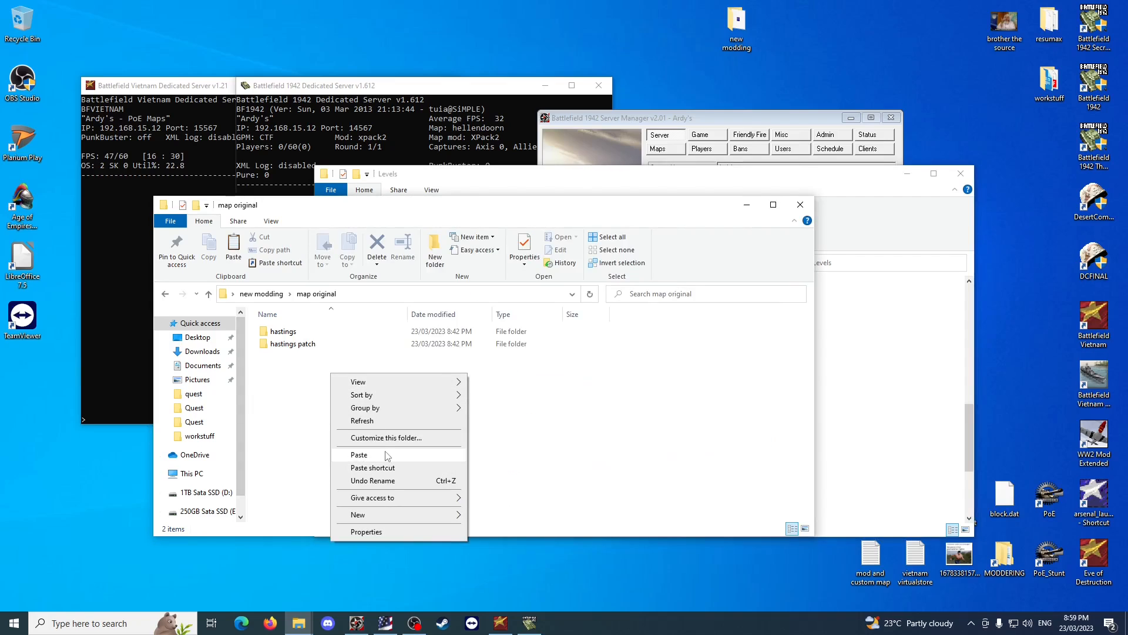
{"action": "left_click", "coordinate": [388, 455]}
{"action": "left_click", "coordinate": [905, 175]}
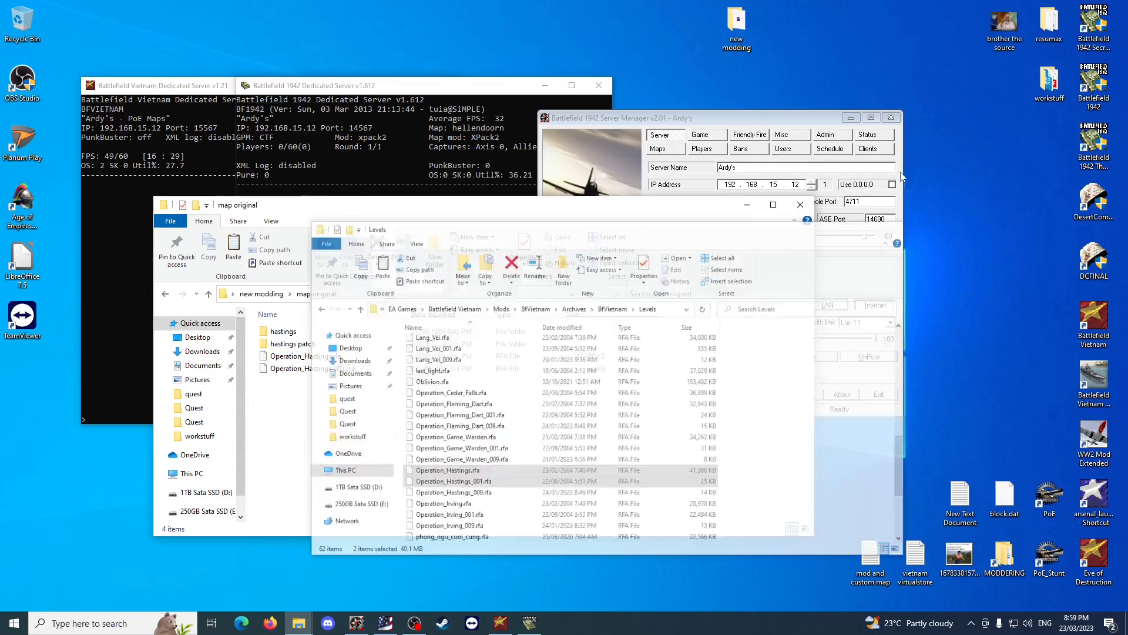
Launch winRFA from the new modding folder and open Operation_Hastings.rfa from the map original folder on the Desktop.
{"action": "left_click", "coordinate": [270, 295]}
{"action": "double_click", "coordinate": [305, 382]}
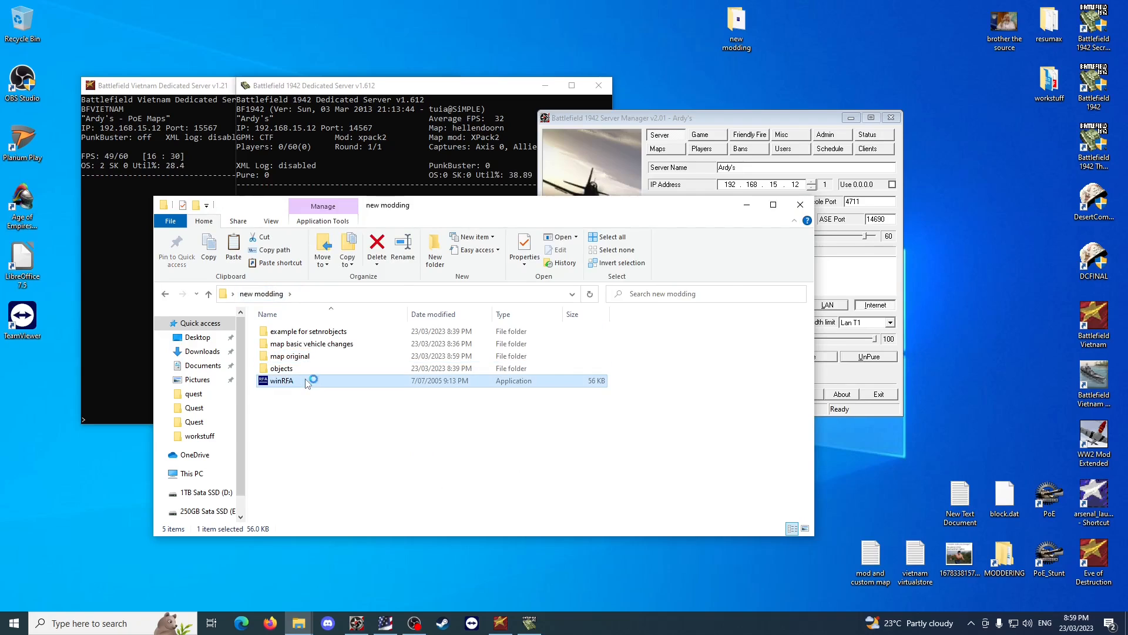
{"action": "left_click", "coordinate": [407, 164]}
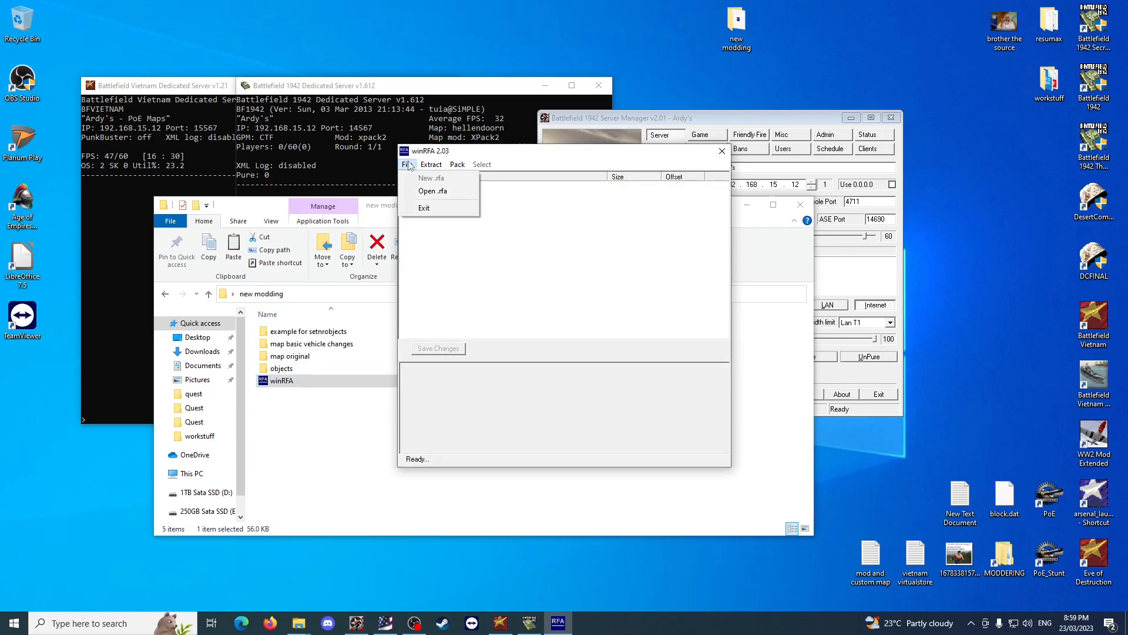
{"action": "left_click", "coordinate": [437, 192]}
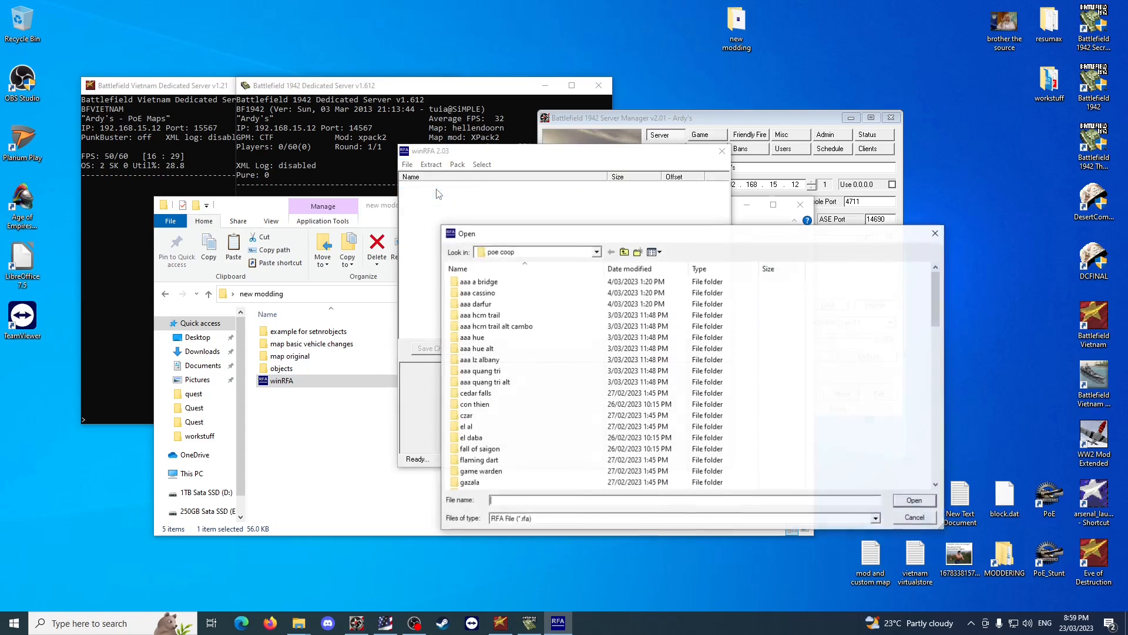
{"action": "left_click", "coordinate": [624, 252]}
{"action": "left_click", "coordinate": [624, 252]}
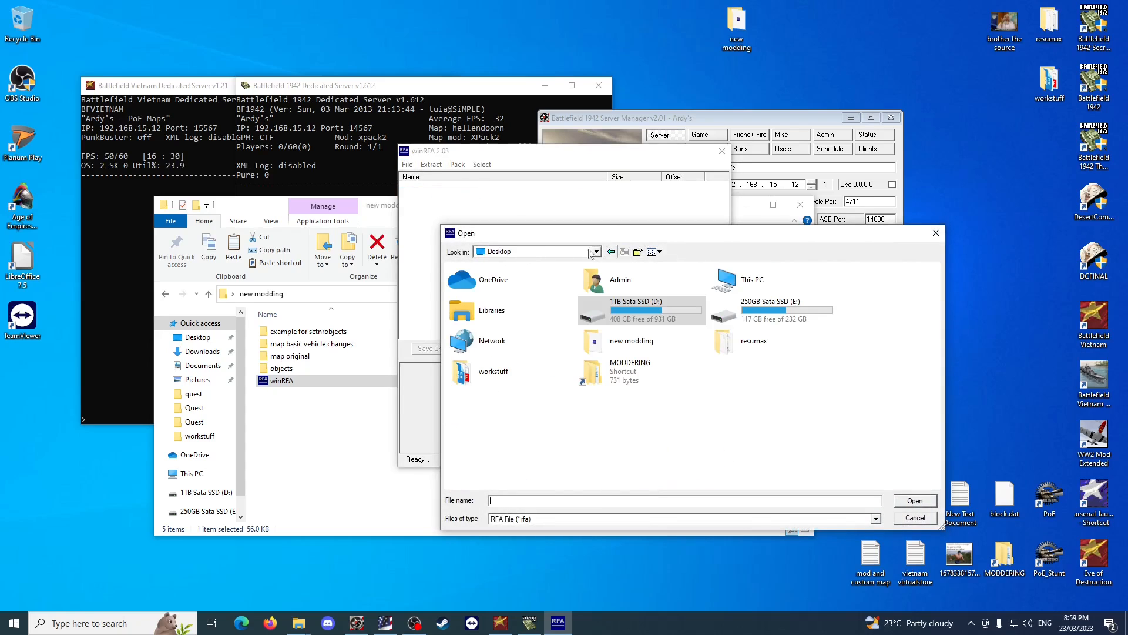
{"action": "double_click", "coordinate": [744, 288]}
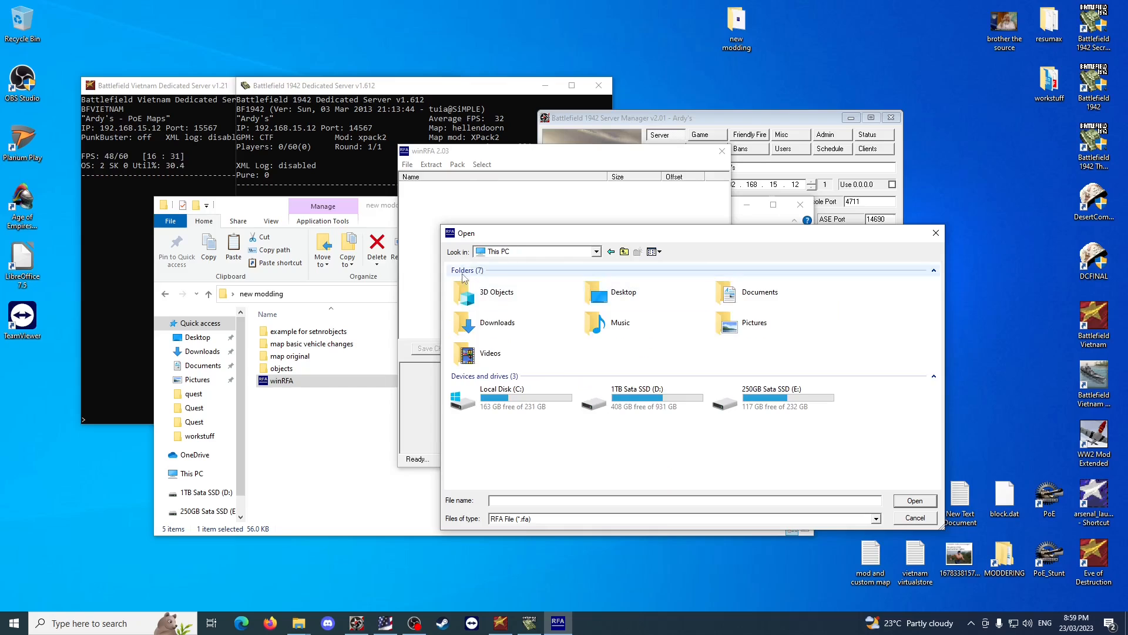
{"action": "double_click", "coordinate": [628, 307]}
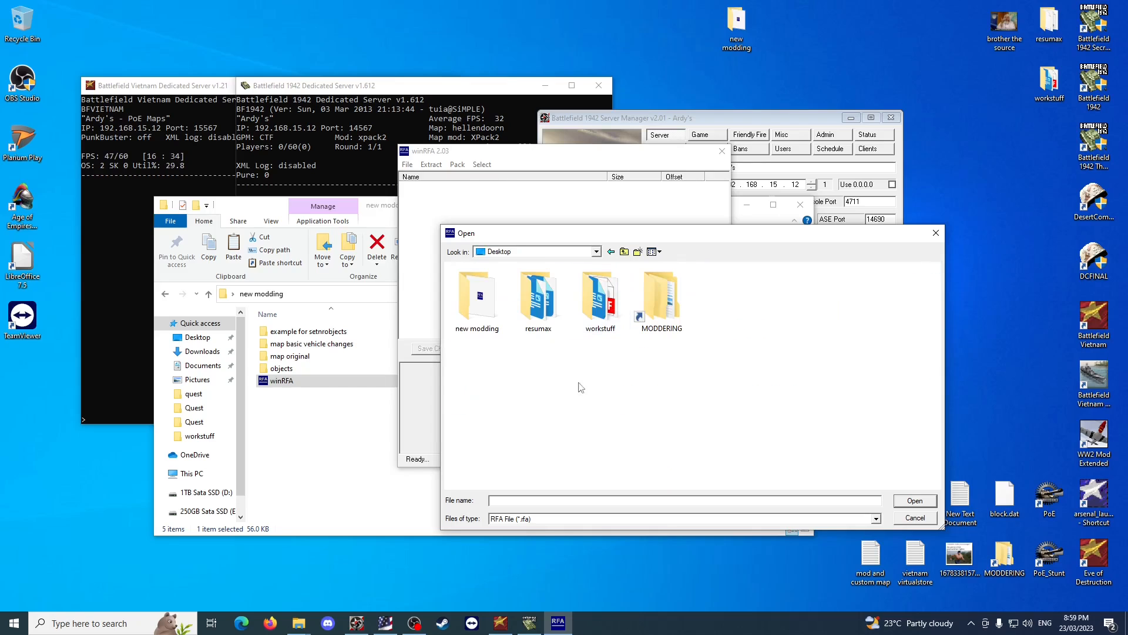
{"action": "double_click", "coordinate": [479, 314]}
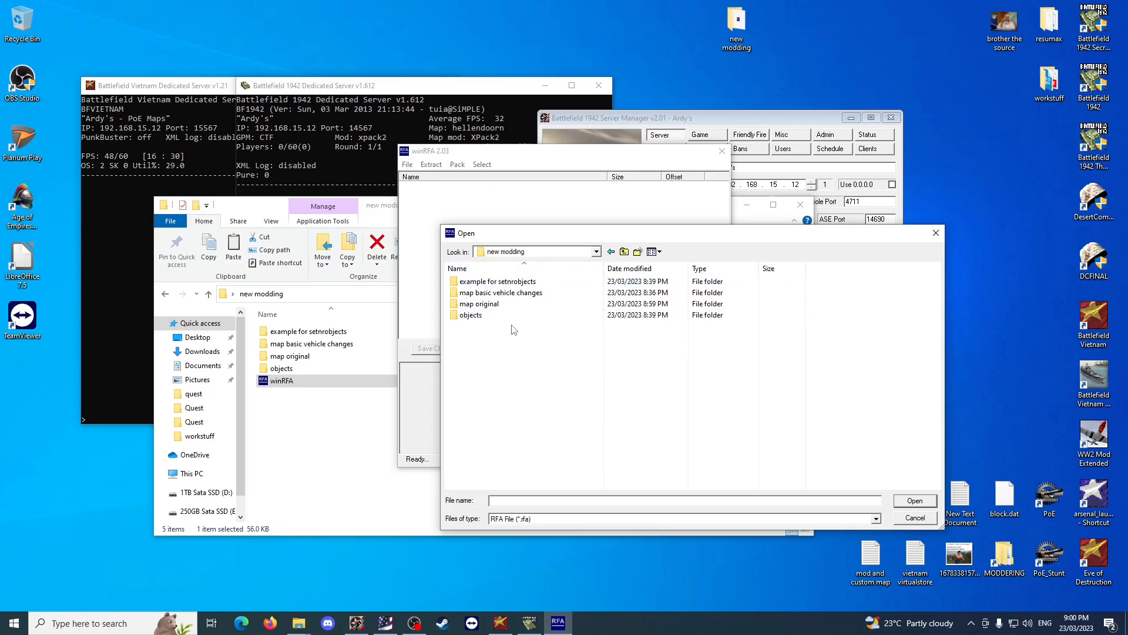
{"action": "double_click", "coordinate": [496, 303]}
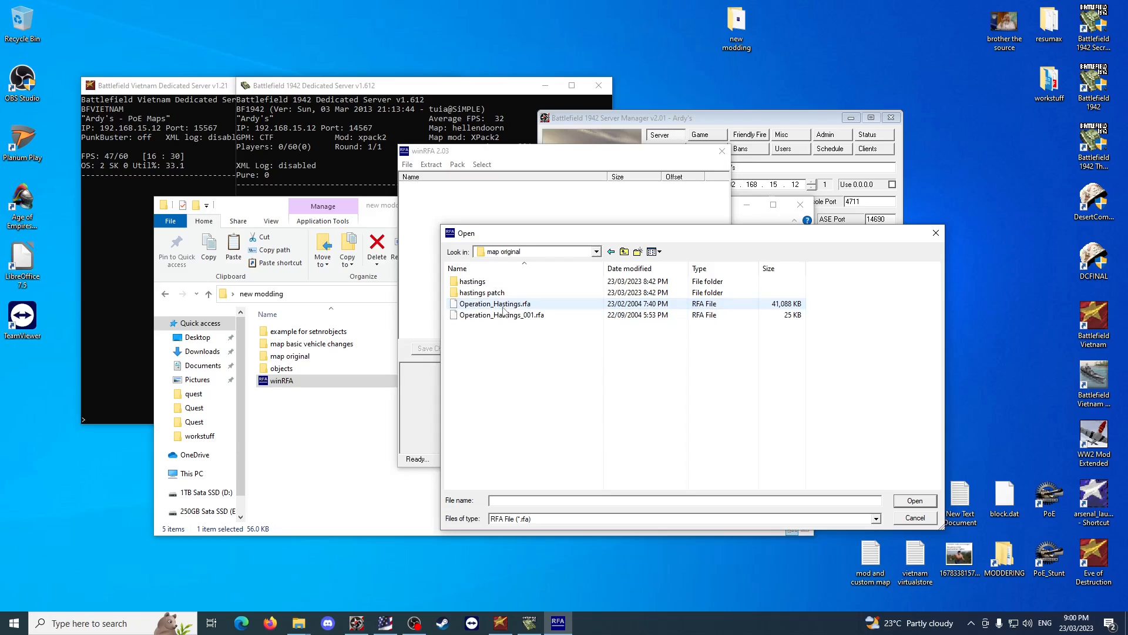
{"action": "double_click", "coordinate": [532, 305]}
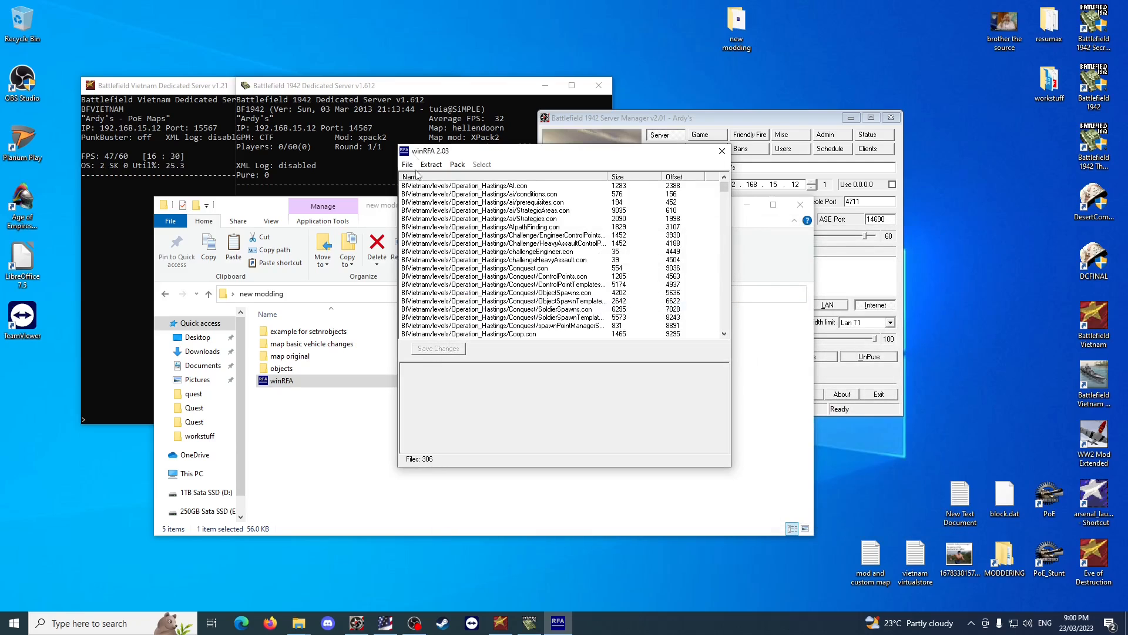
Extract all files of the opened archive into the hastings folder inside new modding\map original.
{"action": "left_click", "coordinate": [438, 167]}
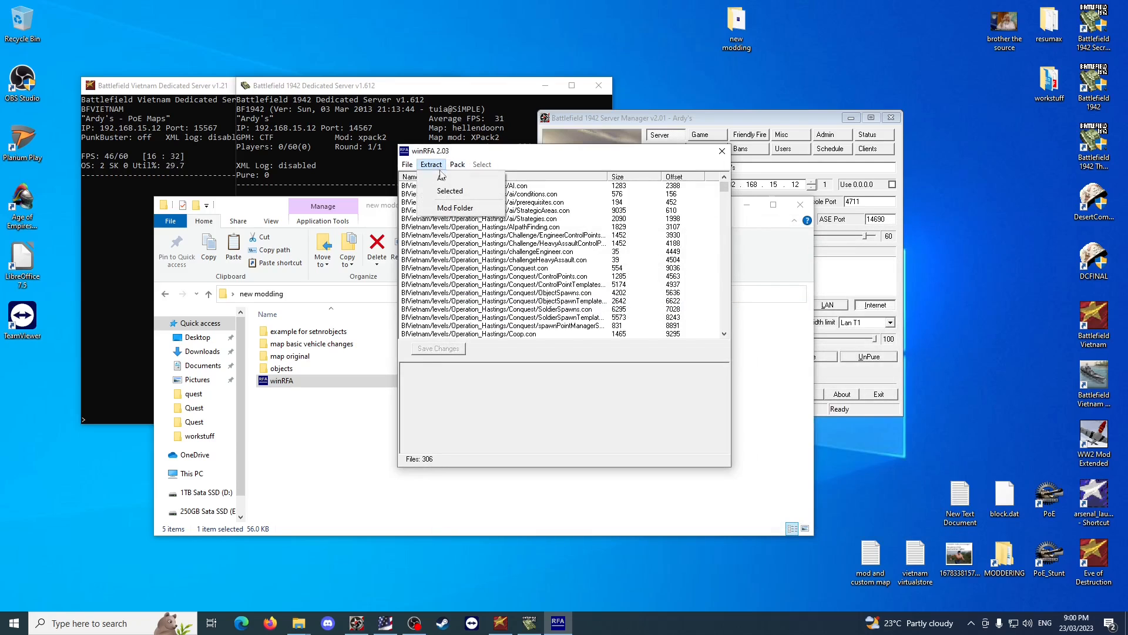
{"action": "left_click", "coordinate": [442, 177]}
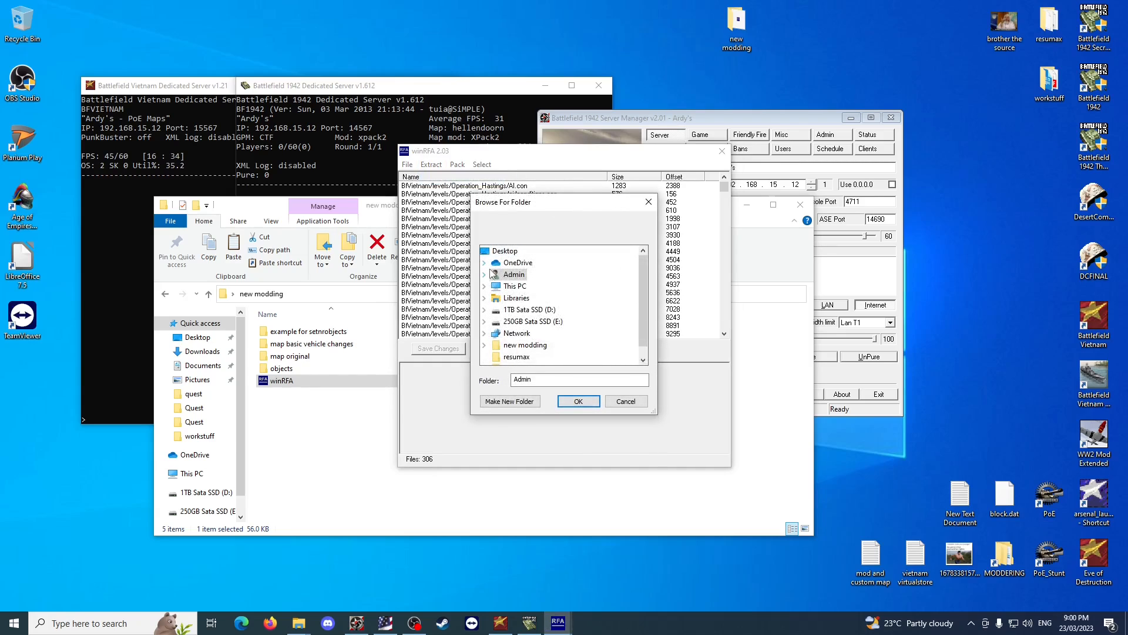
{"action": "left_click", "coordinate": [499, 251]}
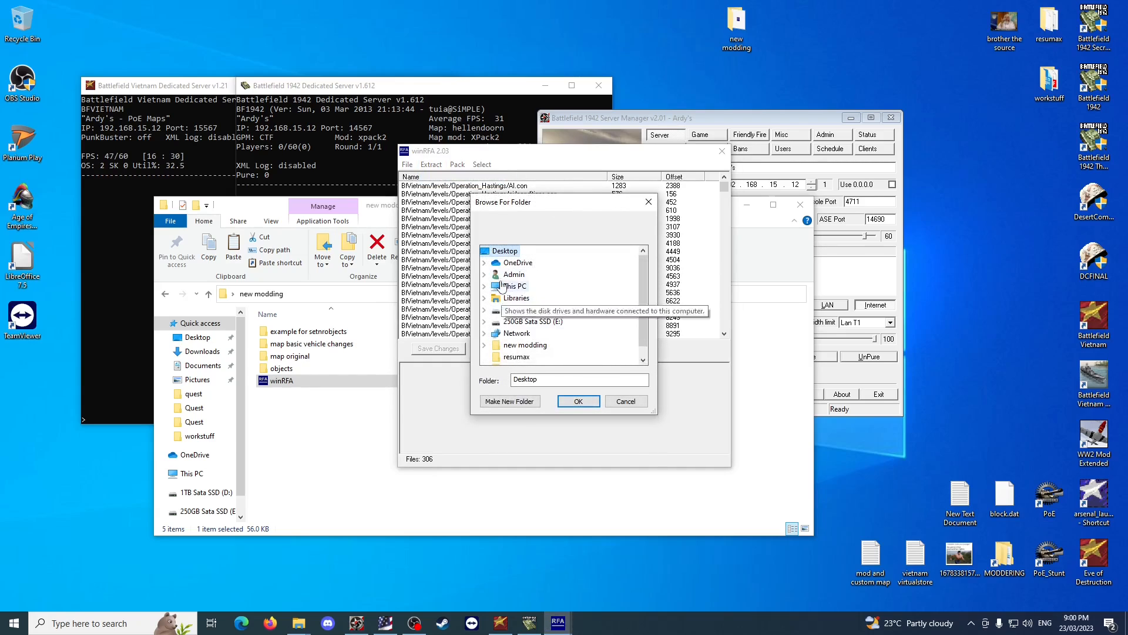
{"action": "scroll", "coordinate": [511, 317], "scroll_direction": "down", "scroll_amount": 1}
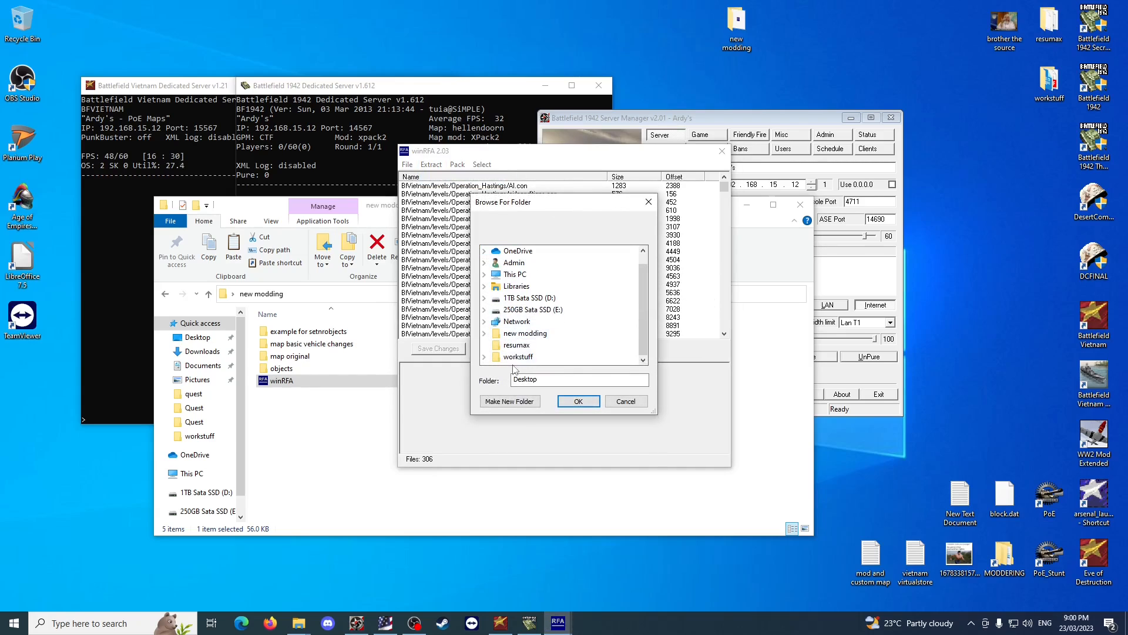
{"action": "left_click", "coordinate": [520, 335]}
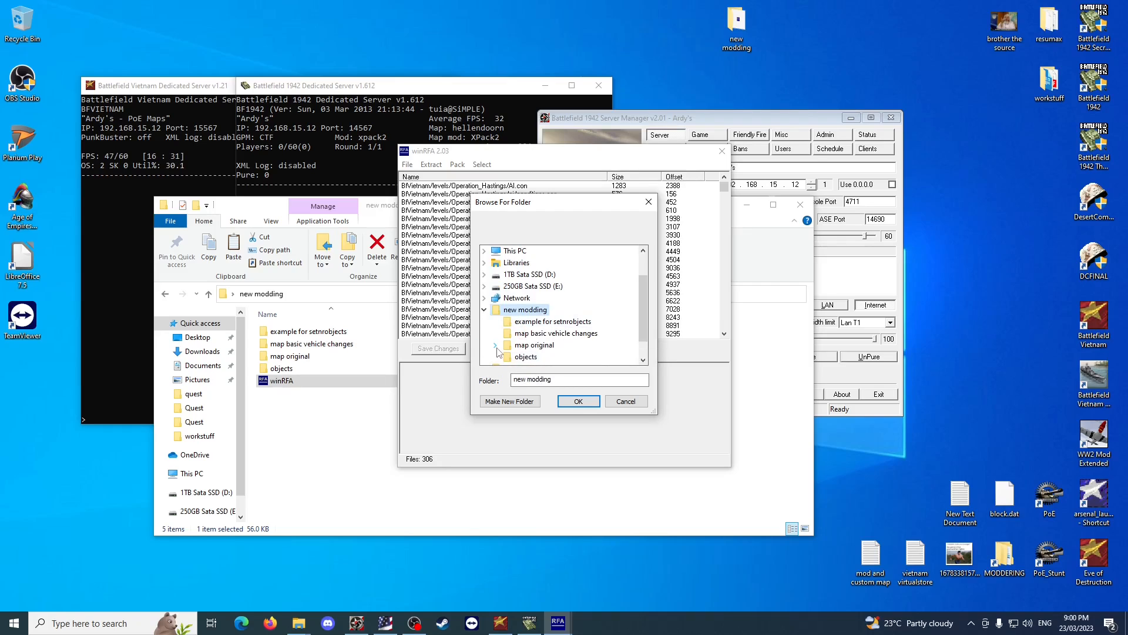
{"action": "left_click", "coordinate": [496, 346]}
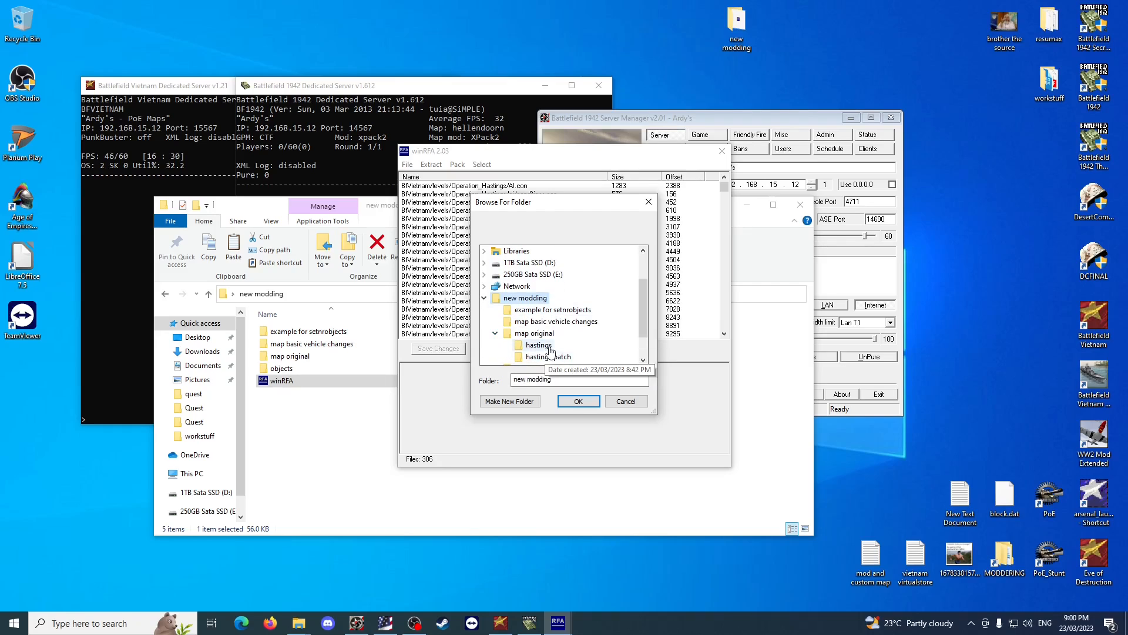
{"action": "left_click", "coordinate": [538, 345]}
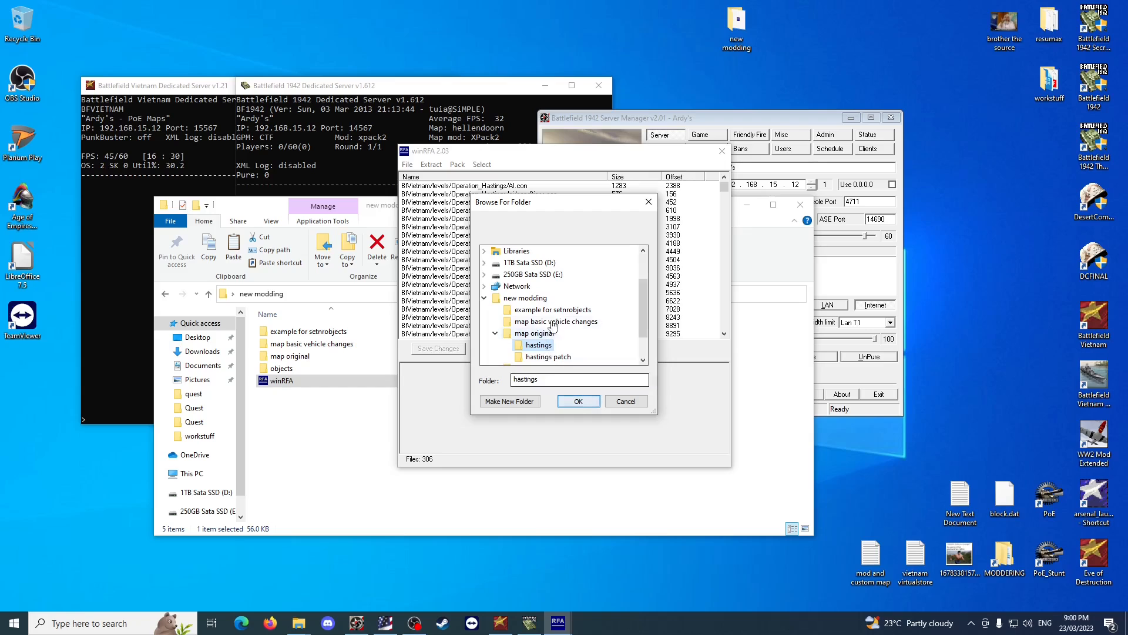
{"action": "left_click", "coordinate": [578, 401]}
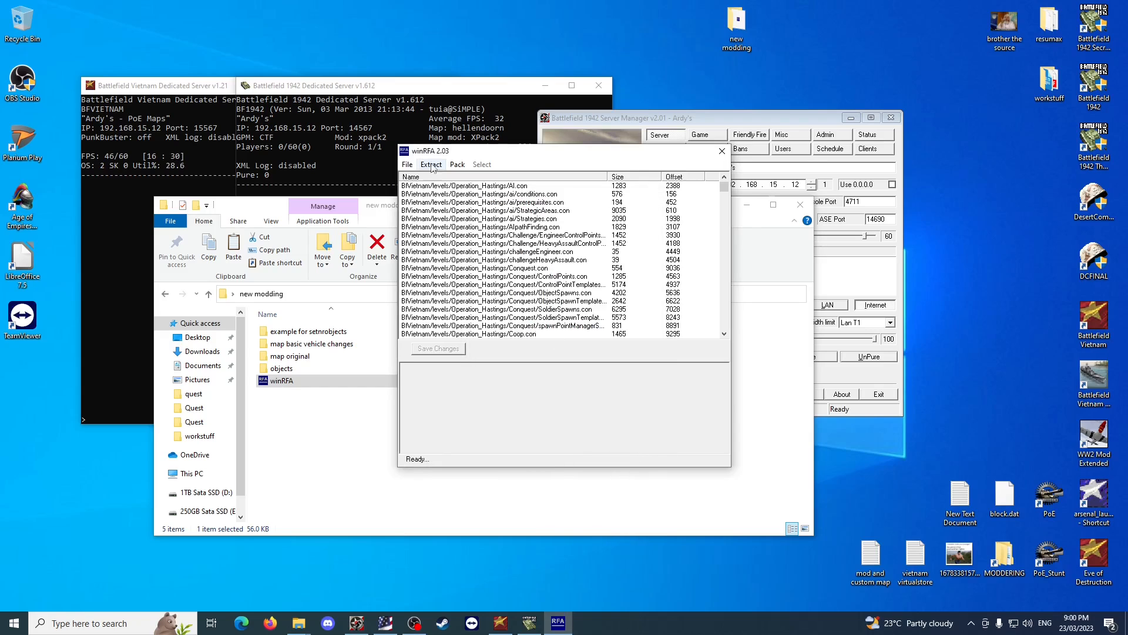
Open the patch archive Operation_Hastings_001.rfa from the map original folder in winRFA.
{"action": "left_click", "coordinate": [407, 165]}
{"action": "left_click", "coordinate": [433, 191]}
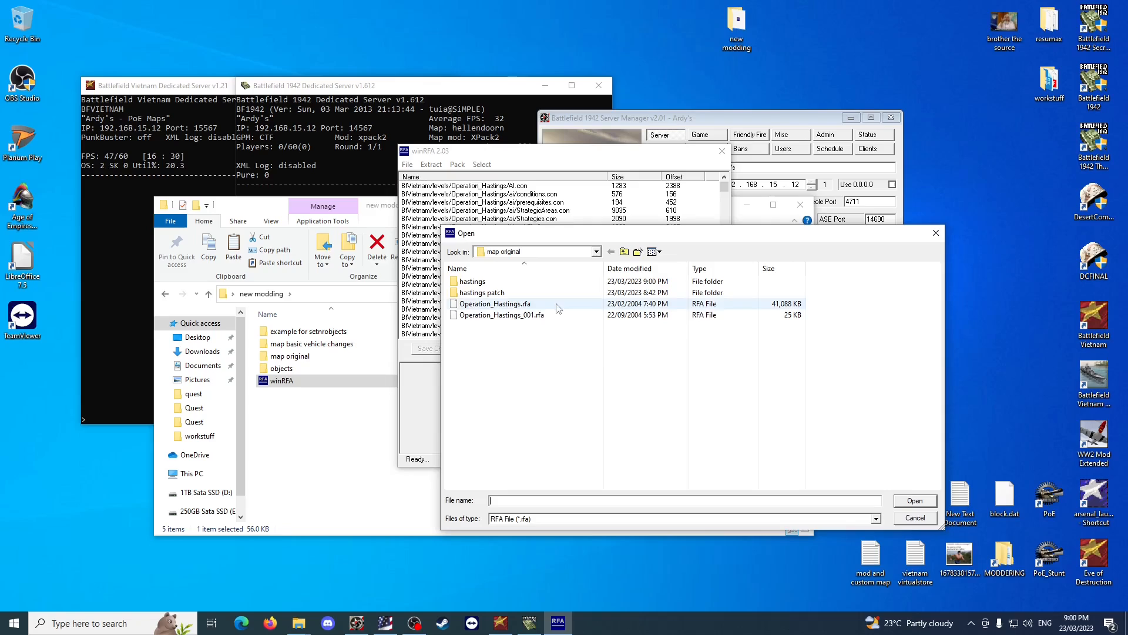
{"action": "left_click", "coordinate": [503, 315]}
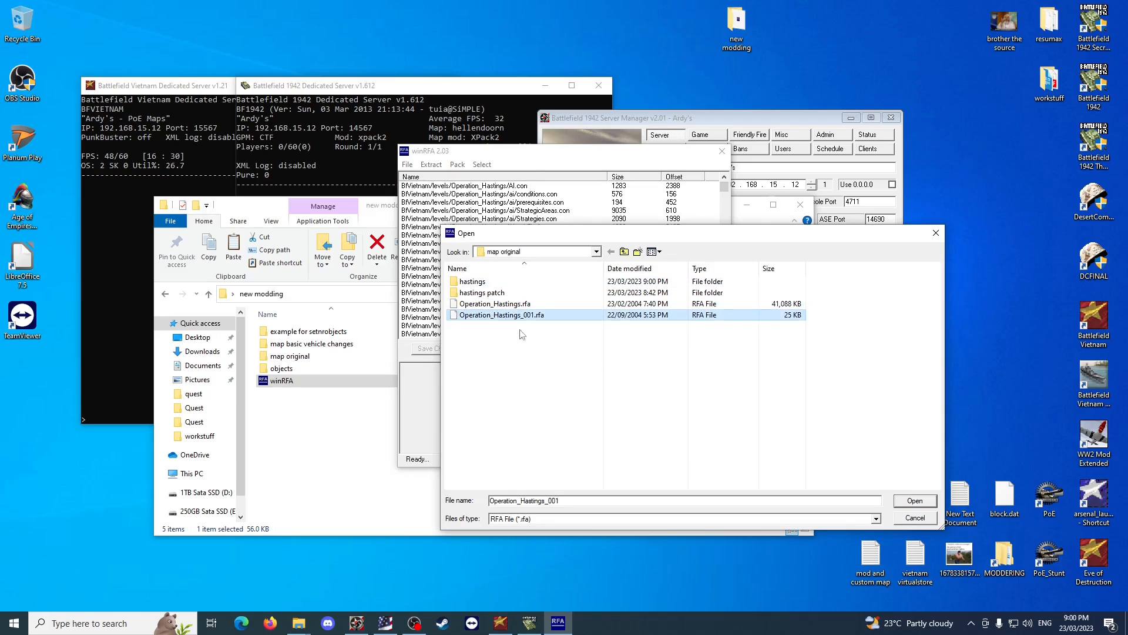
{"action": "left_click", "coordinate": [922, 501]}
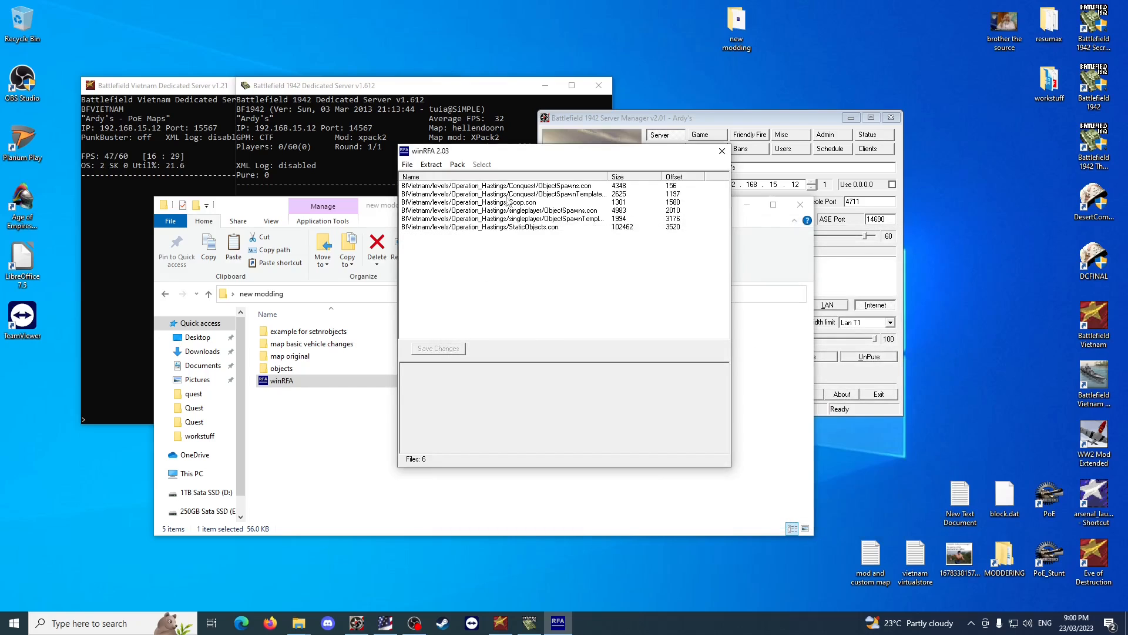
Extract all files of the patch archive into map original\hastings patch and close winRFA.
{"action": "left_click", "coordinate": [435, 164]}
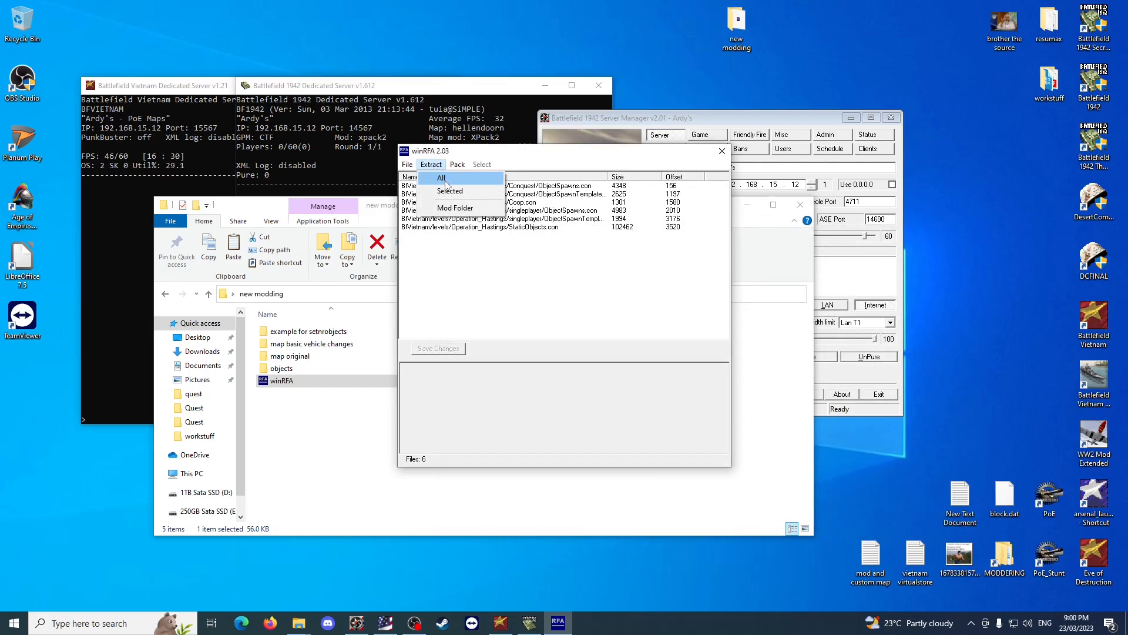
{"action": "left_click", "coordinate": [462, 178]}
{"action": "scroll", "coordinate": [505, 344], "scroll_direction": "down", "scroll_amount": 1}
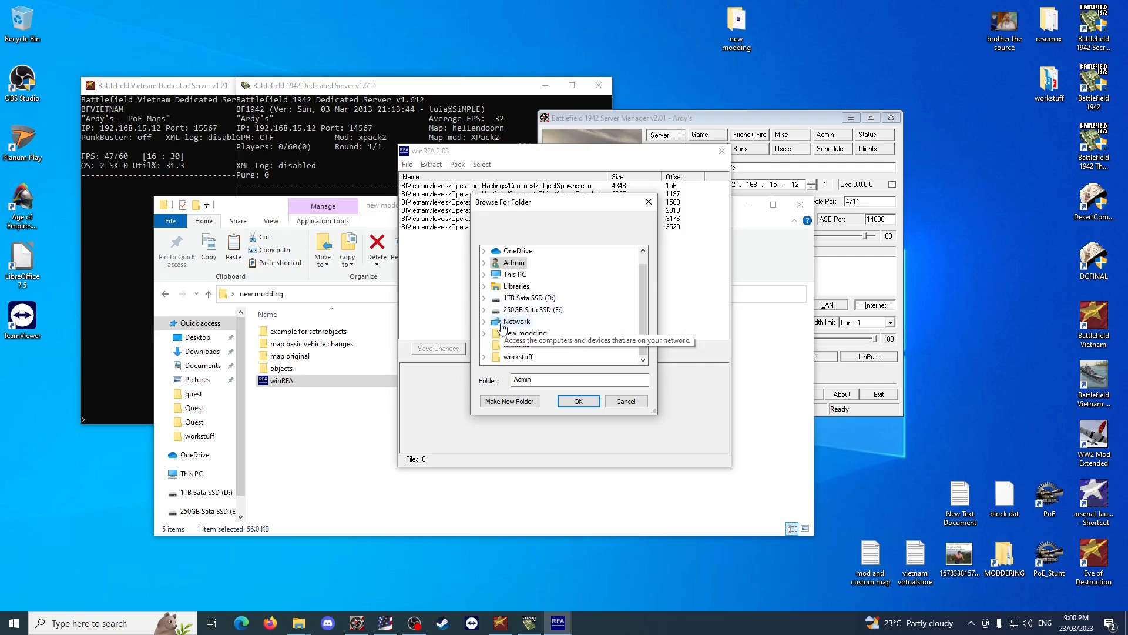
{"action": "left_click", "coordinate": [483, 333]}
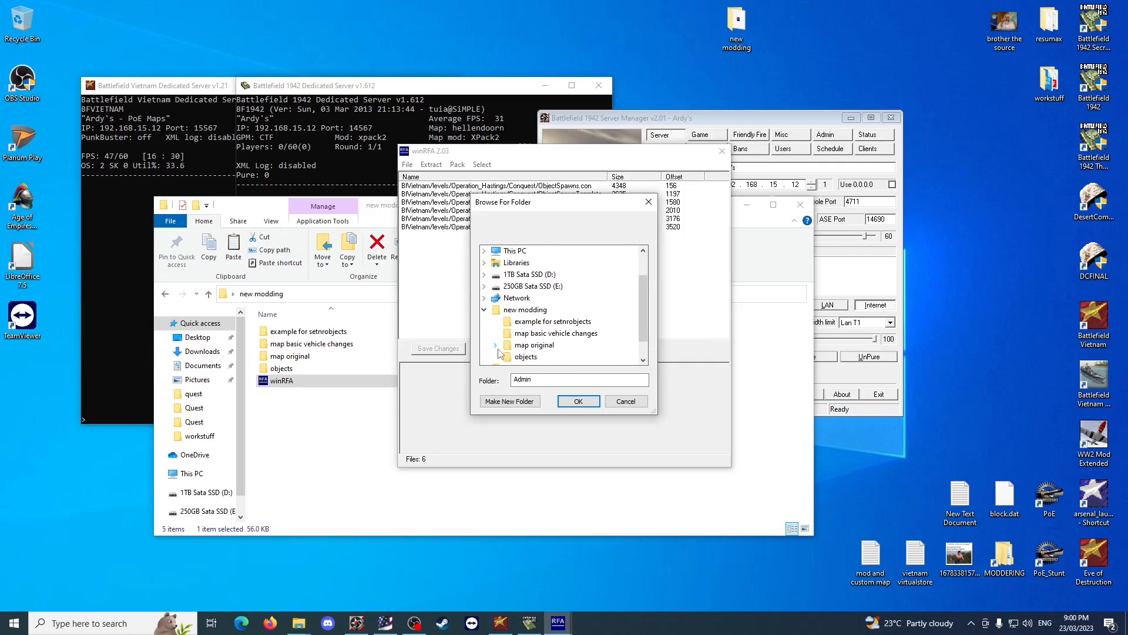
{"action": "left_click", "coordinate": [496, 345]}
{"action": "scroll", "coordinate": [507, 338], "scroll_direction": "down", "scroll_amount": 1}
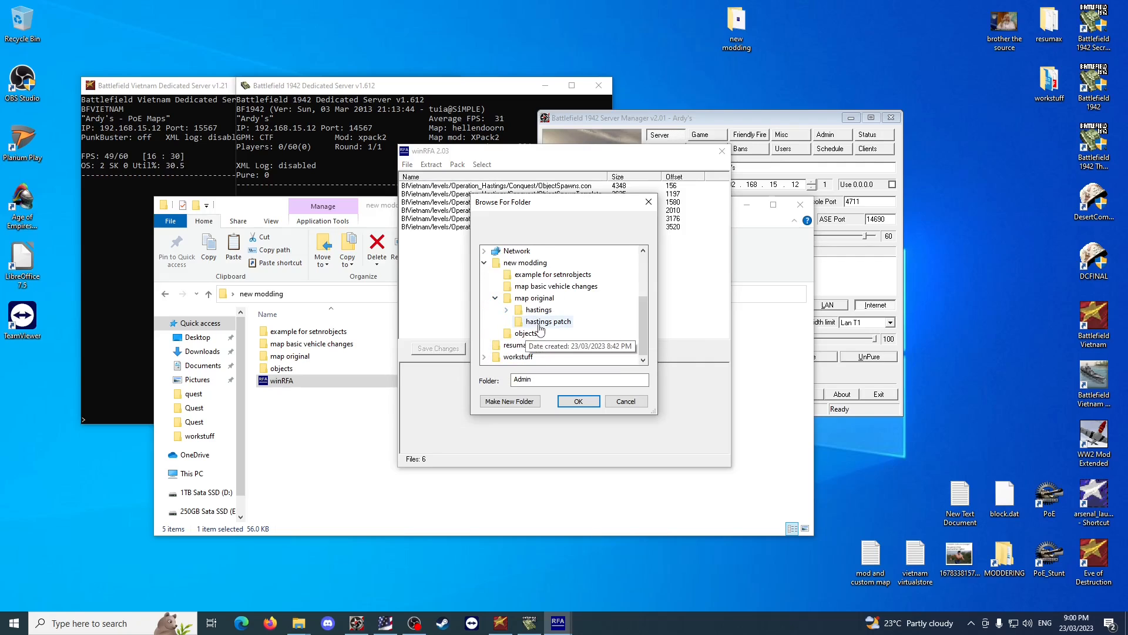
{"action": "left_click", "coordinate": [531, 321]}
{"action": "left_click", "coordinate": [507, 310]}
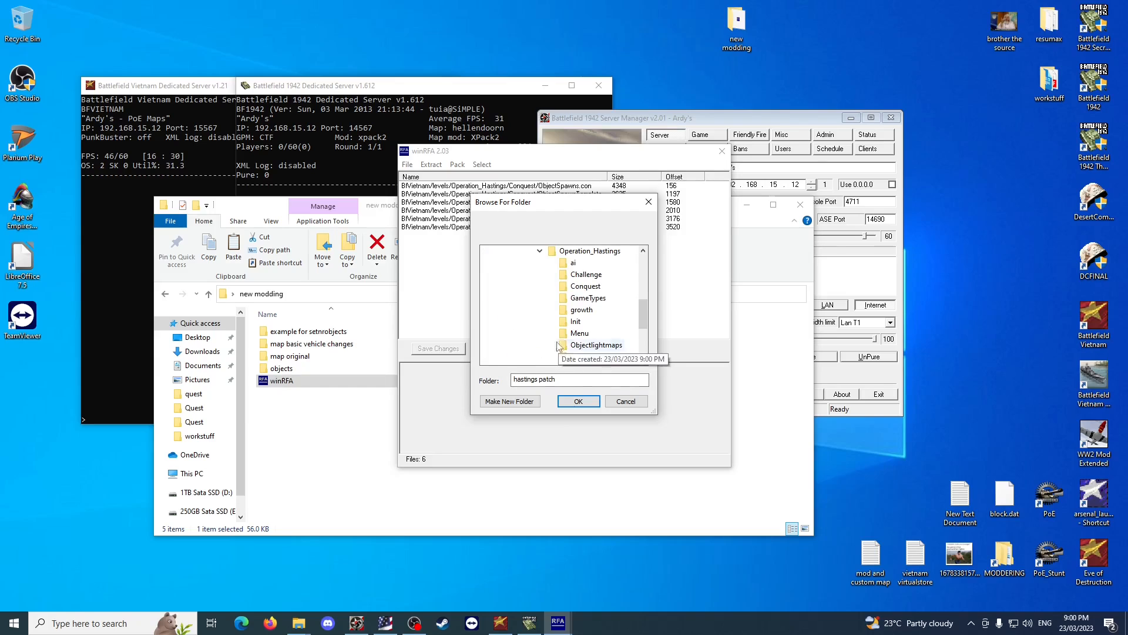
{"action": "scroll", "coordinate": [534, 332], "scroll_direction": "up", "scroll_amount": 2}
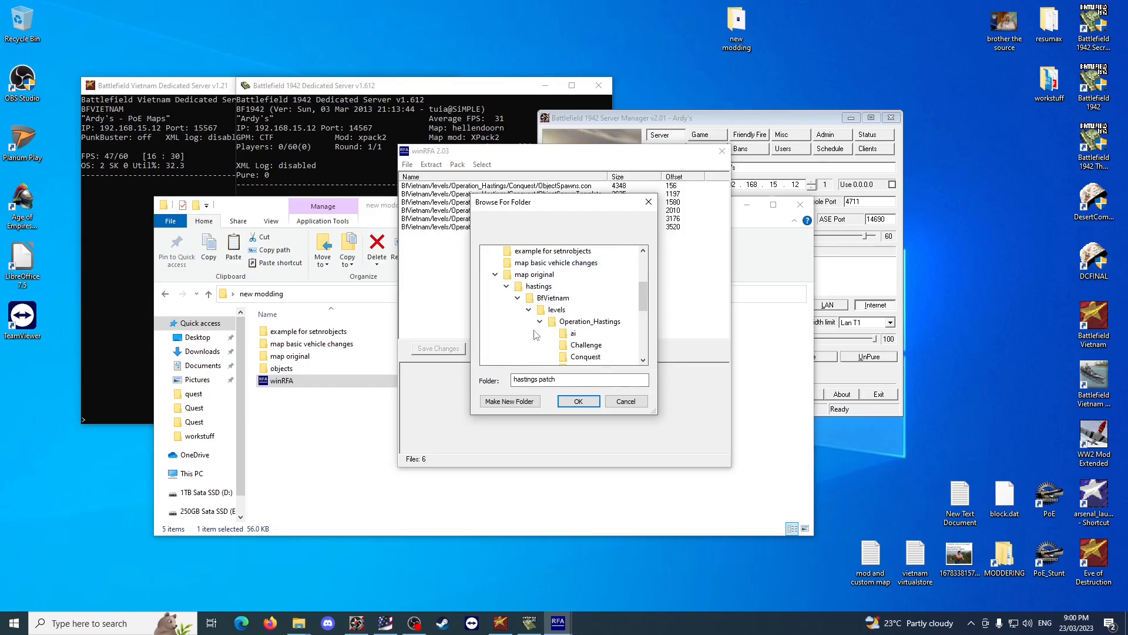
{"action": "left_click", "coordinate": [506, 286]}
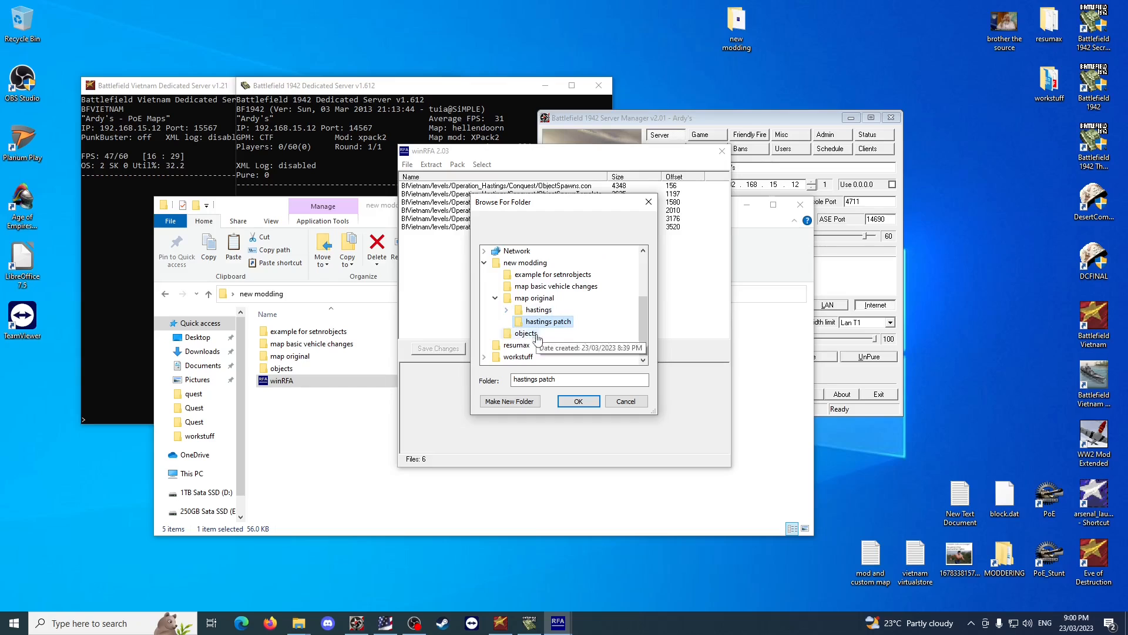
{"action": "left_click", "coordinate": [578, 401]}
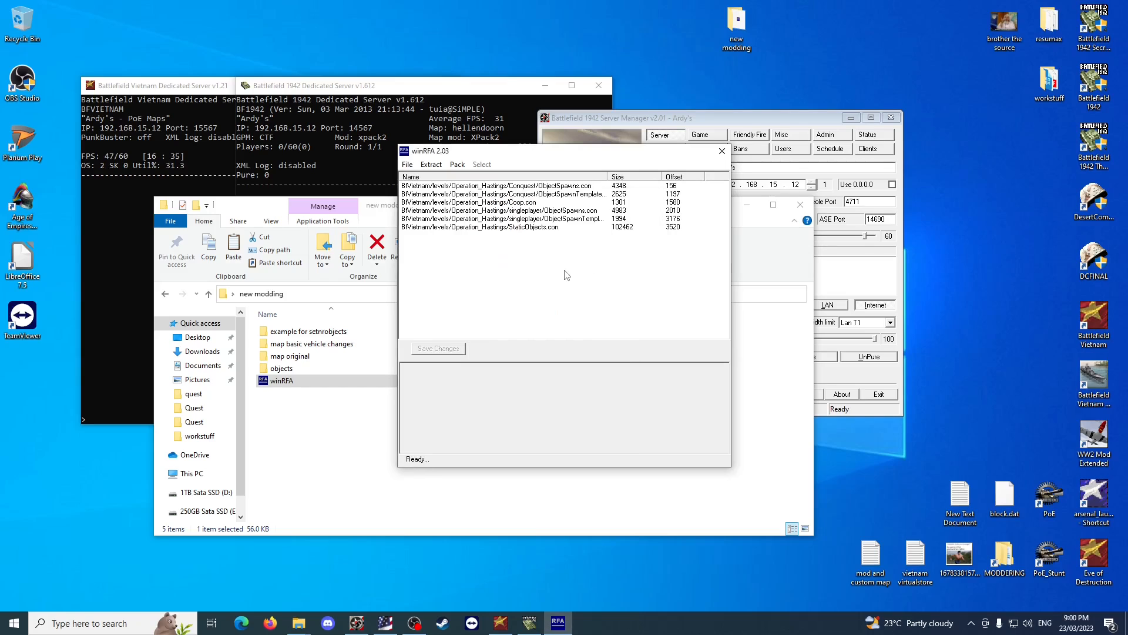
{"action": "left_click", "coordinate": [723, 151]}
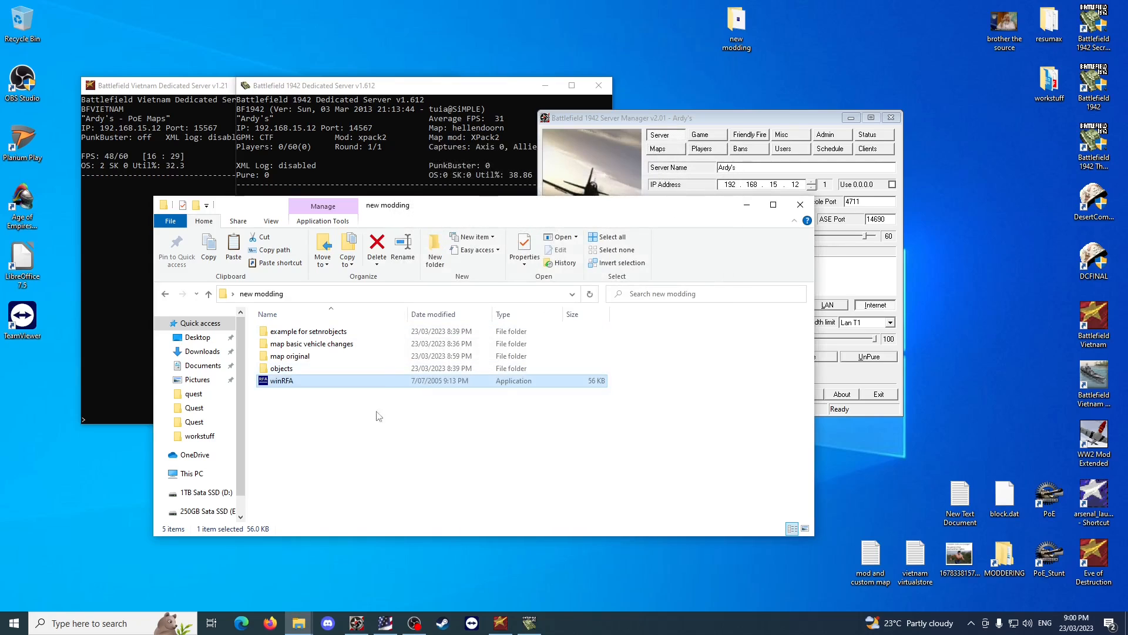
Copy the hastings and hastings patch folders from the map original folder.
{"action": "double_click", "coordinate": [318, 368]}
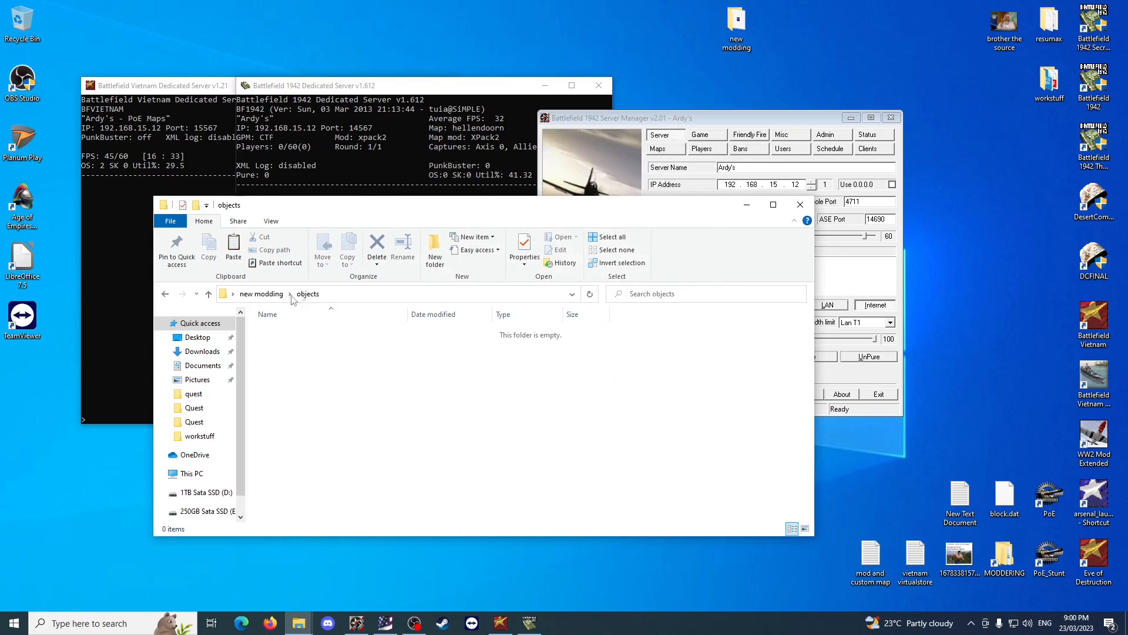
{"action": "left_click", "coordinate": [262, 293]}
{"action": "double_click", "coordinate": [302, 356]}
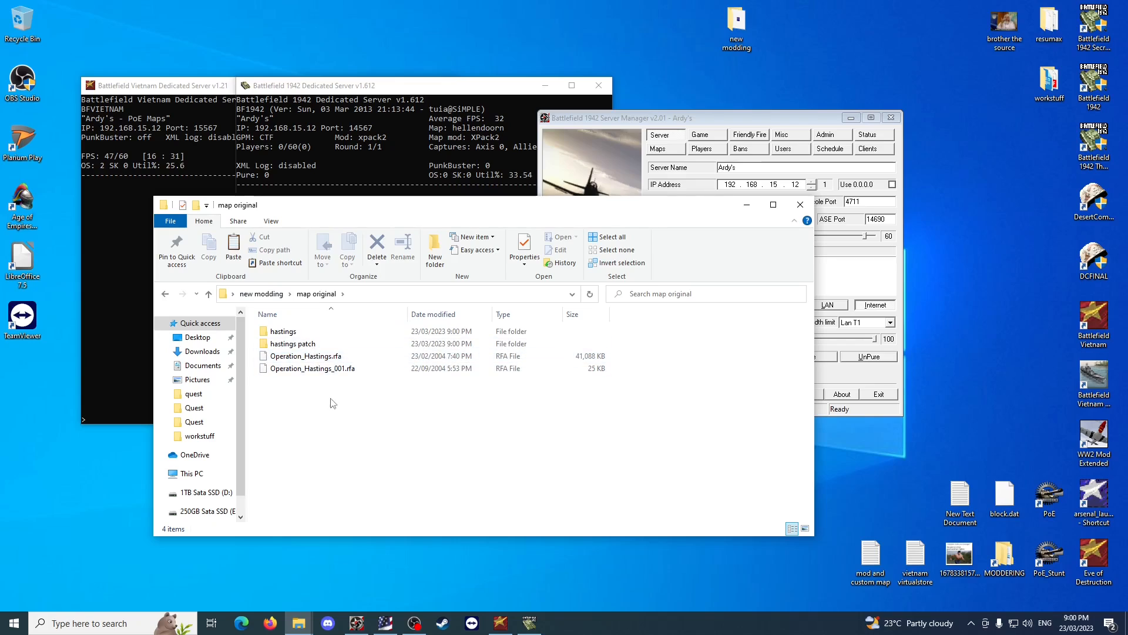
{"action": "left_click_drag", "start_coordinate": [622, 339], "coordinate": [500, 337]}
{"action": "right_click", "coordinate": [461, 327]}
{"action": "left_click", "coordinate": [486, 488]}
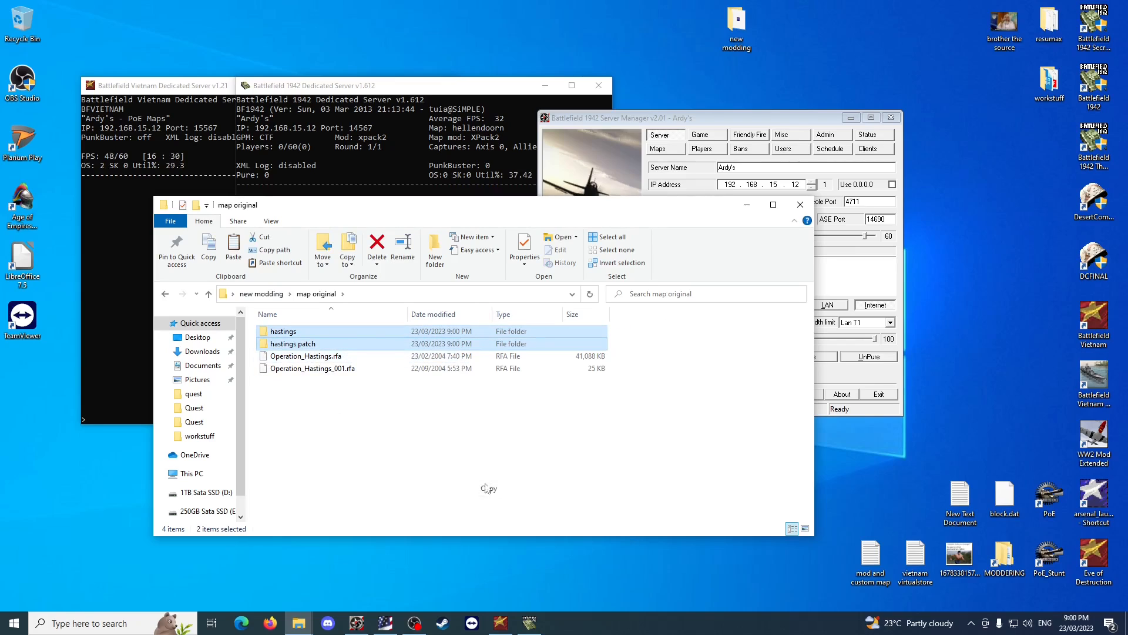
Paste the two copied folders into the map basic vehicle changes folder inside new modding.
{"action": "left_click", "coordinate": [262, 293]}
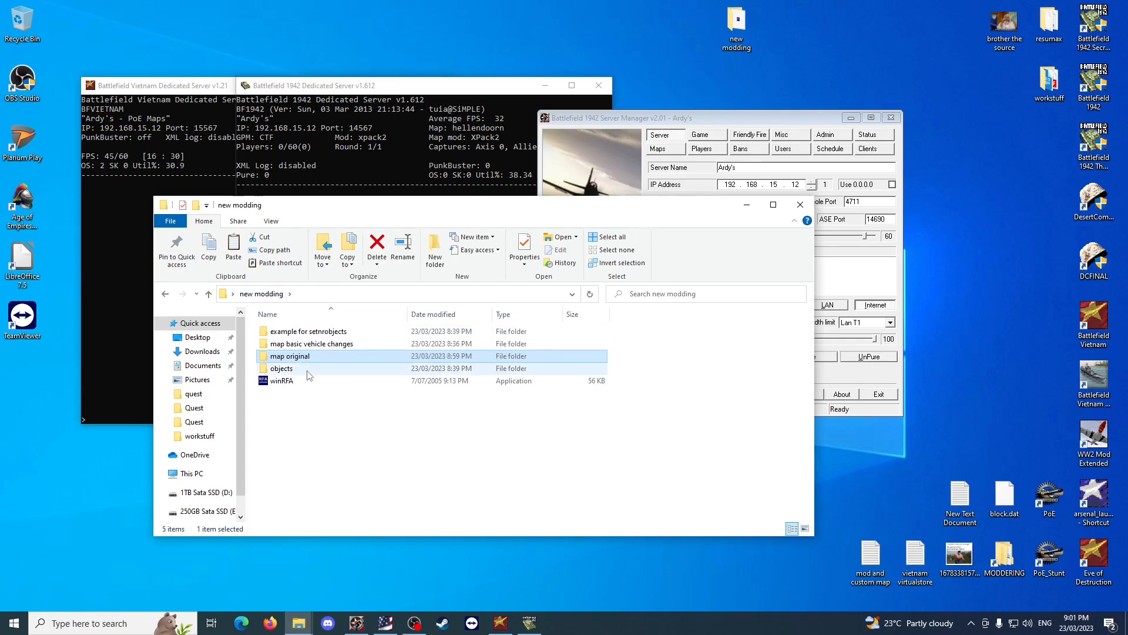
{"action": "double_click", "coordinate": [323, 344]}
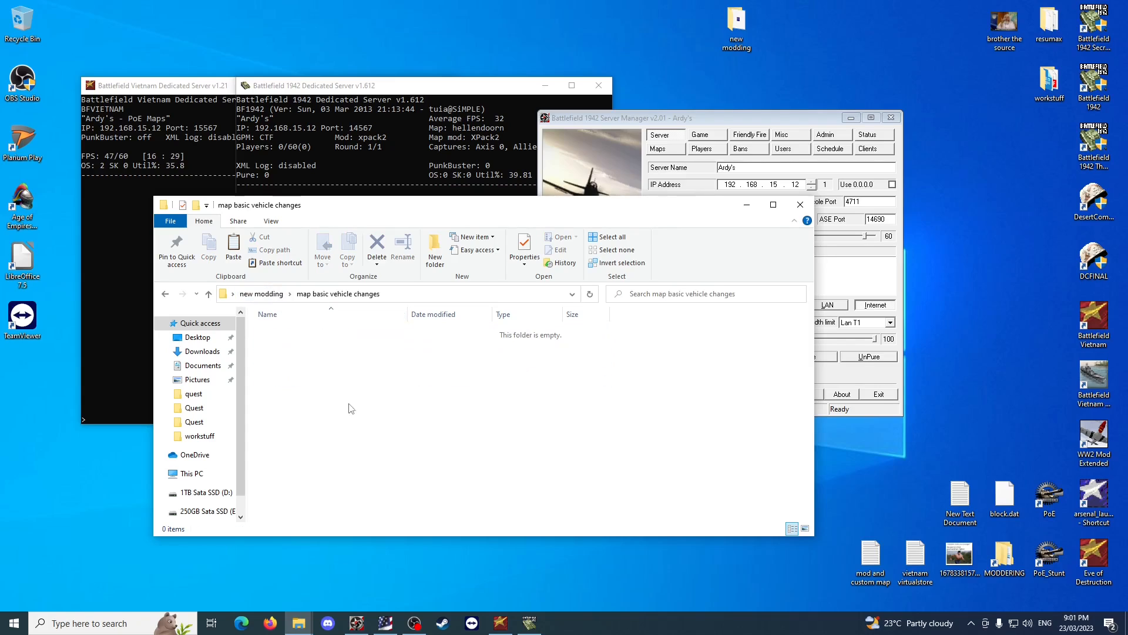
{"action": "right_click", "coordinate": [352, 370]}
{"action": "left_click", "coordinate": [376, 451]}
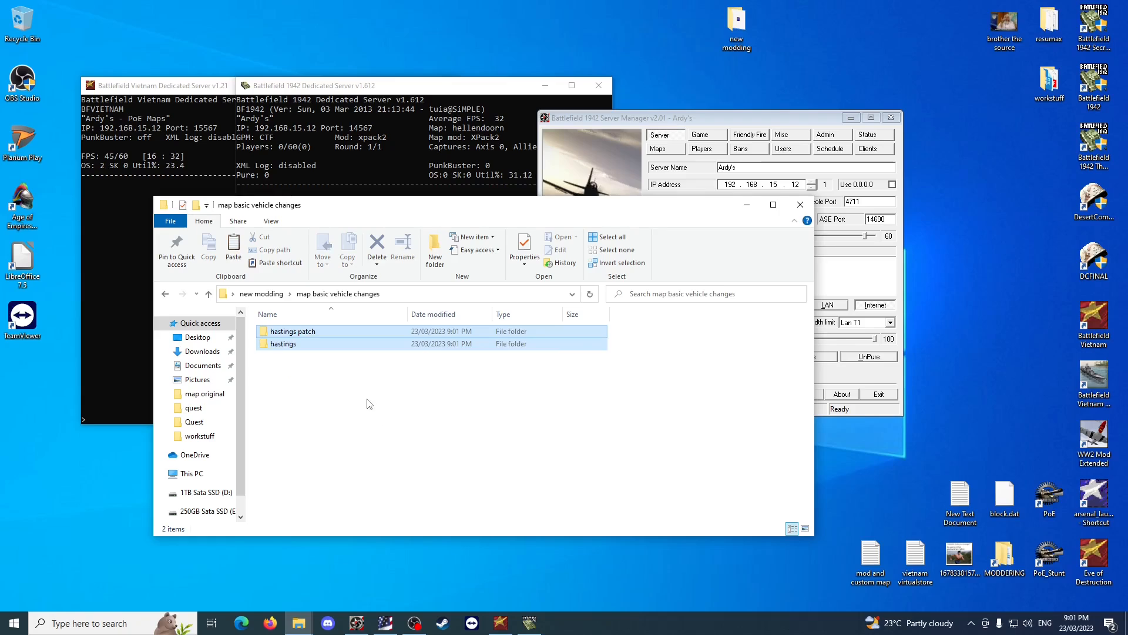
Look through the hastings folder's BfVietnam and levels subfolders, then return to map basic vehicle changes.
{"action": "left_click", "coordinate": [366, 401]}
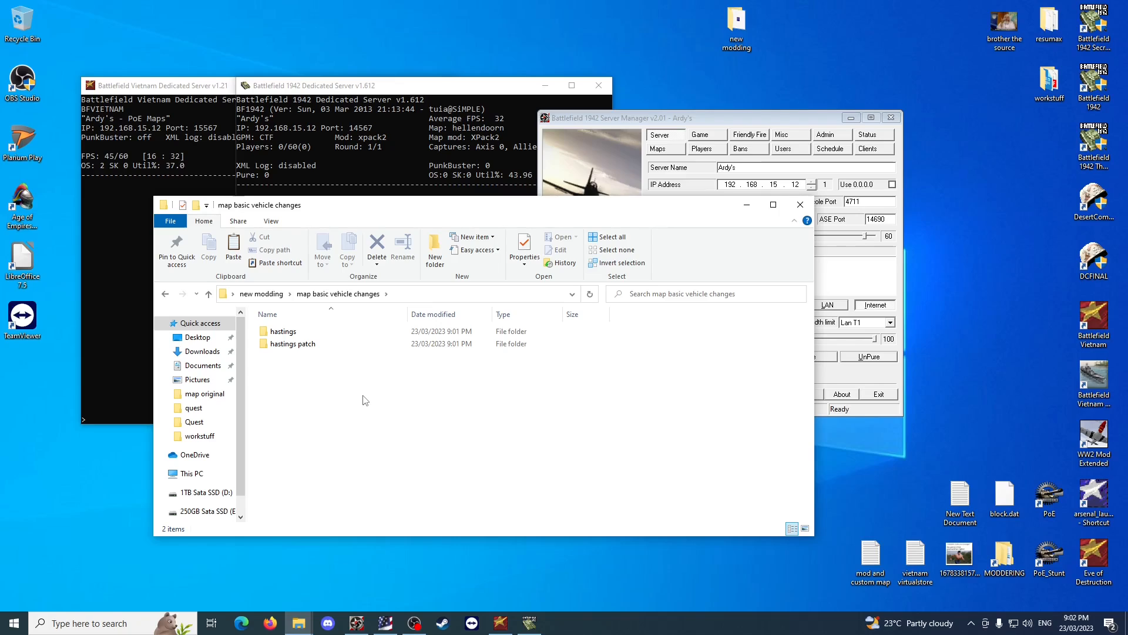
{"action": "left_click", "coordinate": [309, 335]}
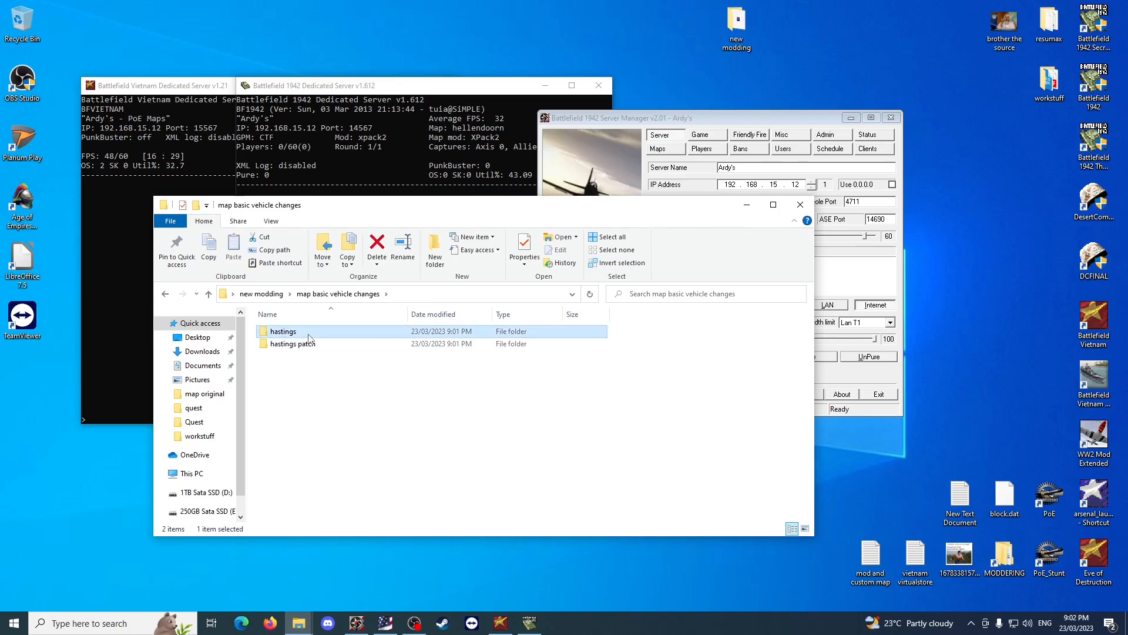
{"action": "double_click", "coordinate": [309, 335]}
{"action": "double_click", "coordinate": [309, 333]}
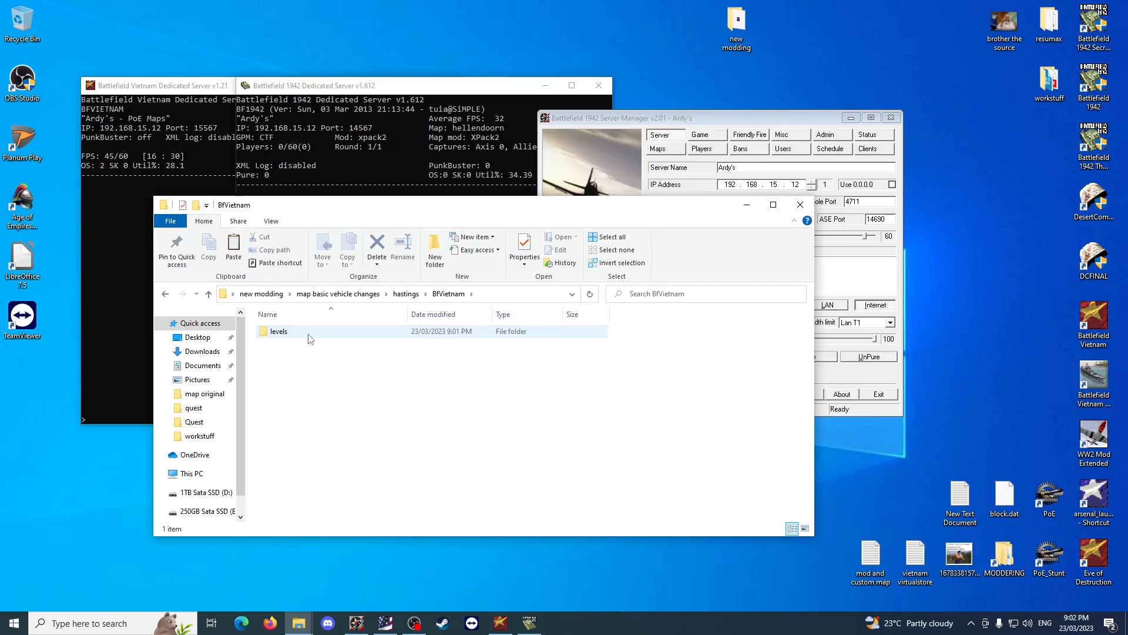
{"action": "double_click", "coordinate": [309, 333]}
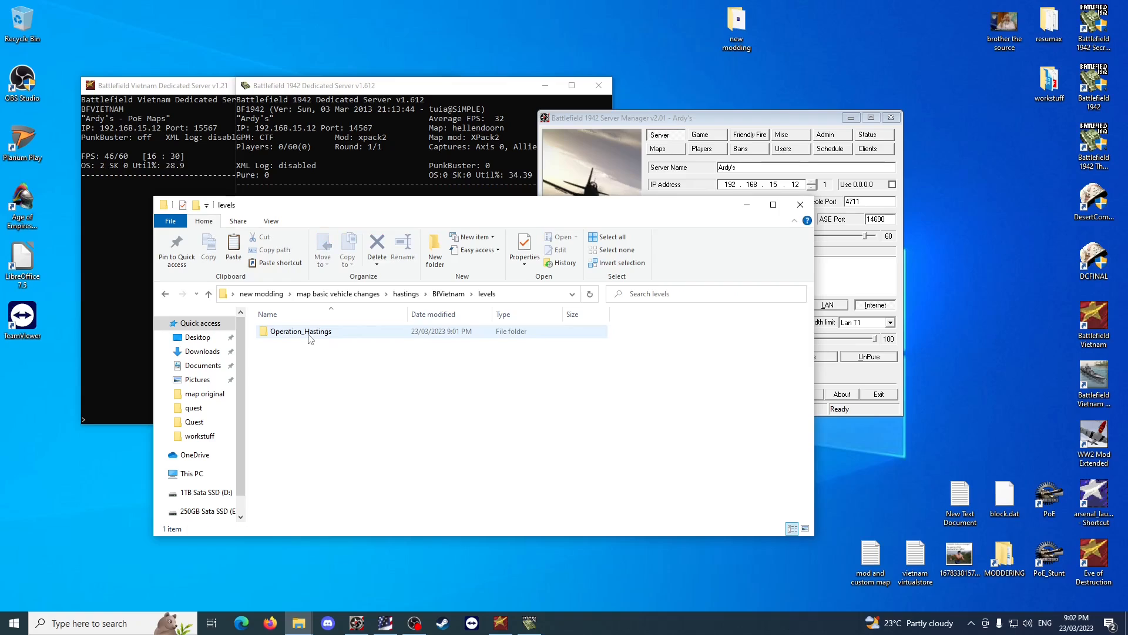
{"action": "left_click", "coordinate": [360, 298]}
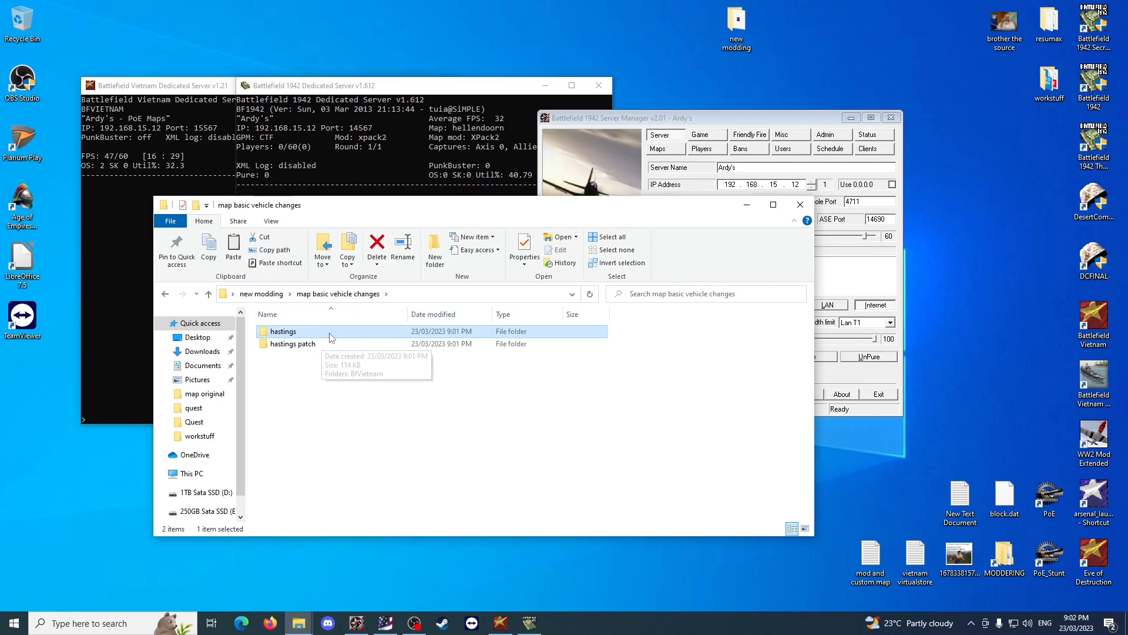
{"action": "double_click", "coordinate": [328, 333]}
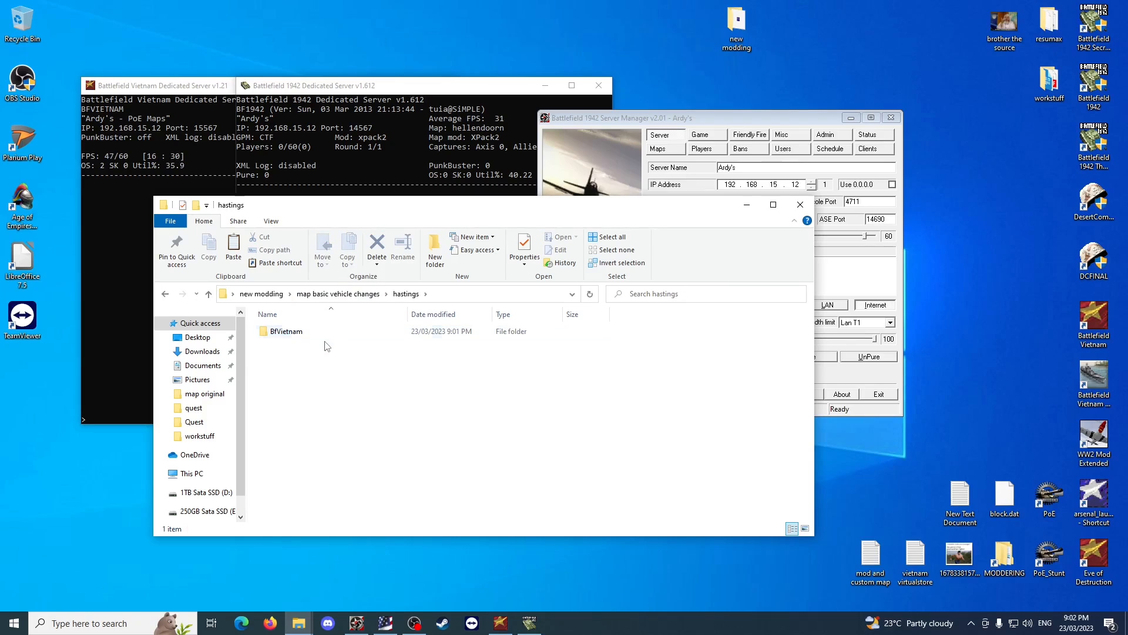
{"action": "left_click", "coordinate": [325, 335]}
{"action": "double_click", "coordinate": [324, 335]}
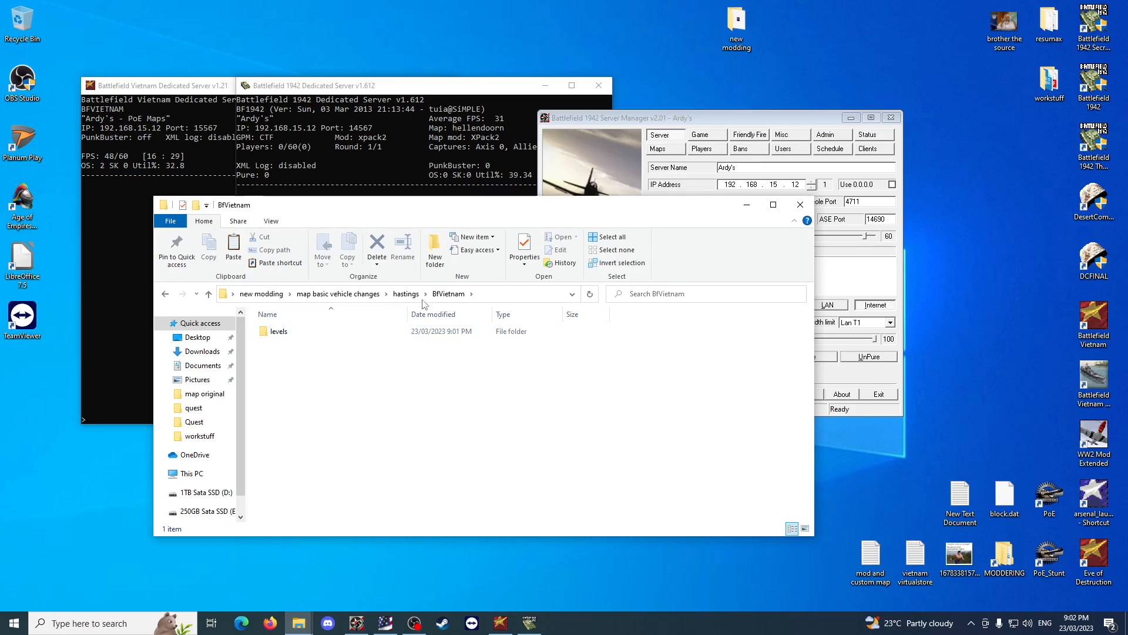
{"action": "left_click", "coordinate": [406, 294]}
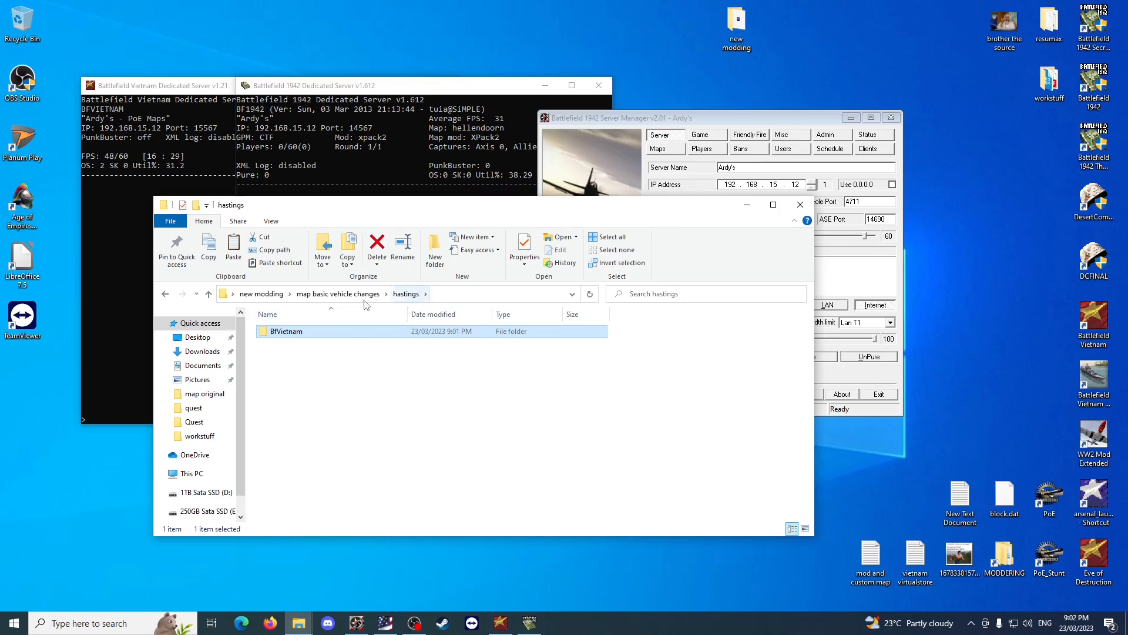
{"action": "left_click", "coordinate": [338, 294]}
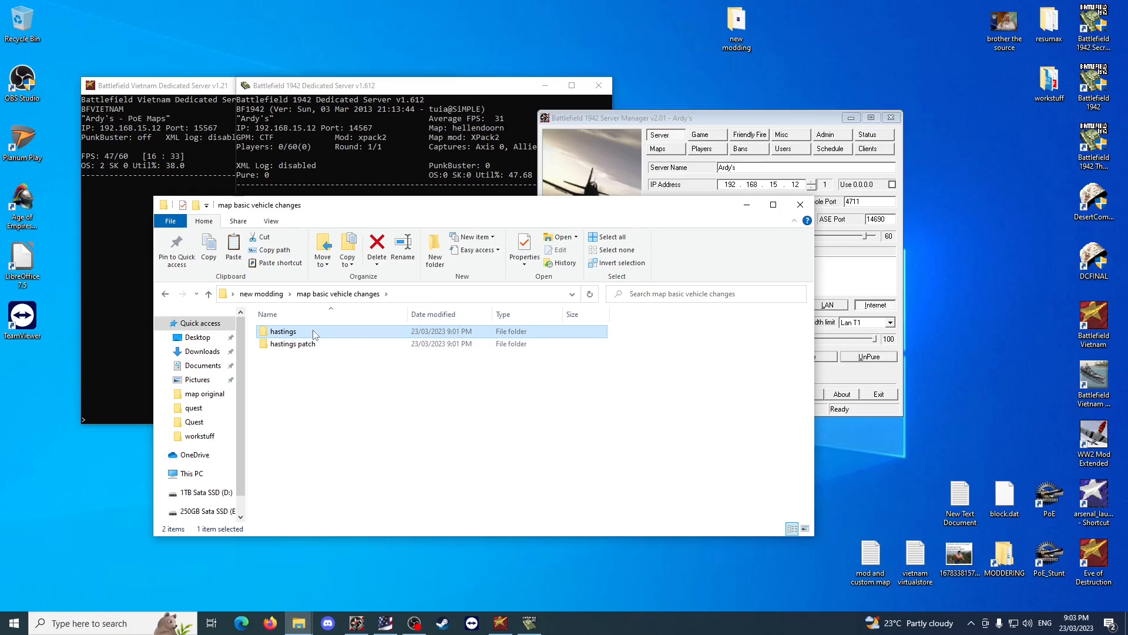
Open the Operation_Hastings folder inside hastings\BfVietnam\levels.
{"action": "double_click", "coordinate": [306, 332]}
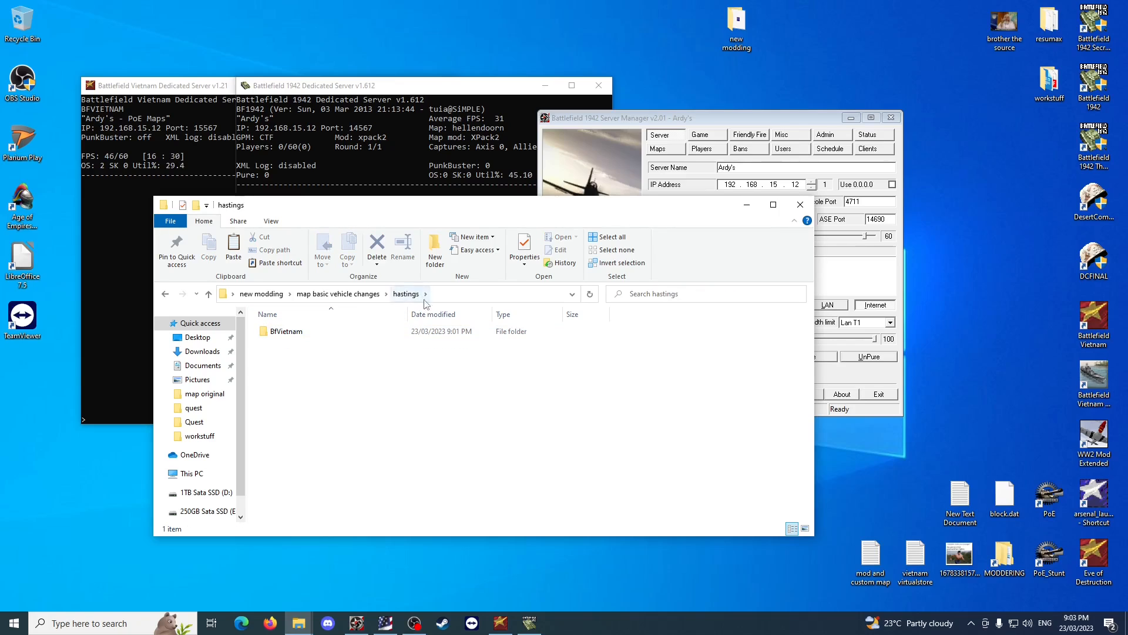
{"action": "double_click", "coordinate": [353, 332]}
{"action": "double_click", "coordinate": [354, 333]}
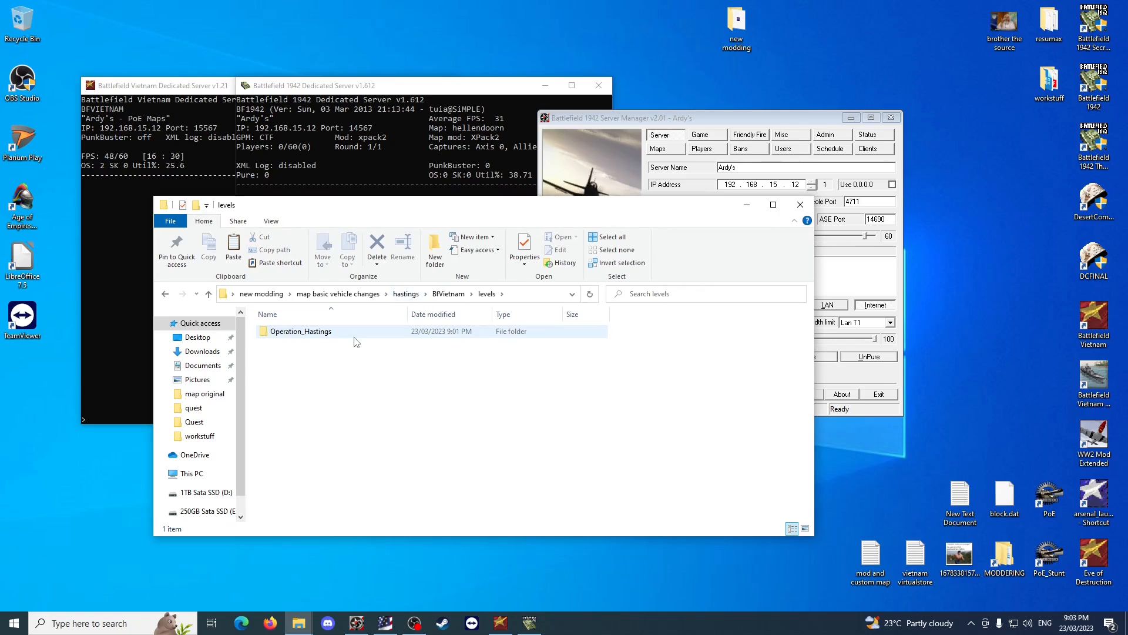
{"action": "double_click", "coordinate": [354, 333]}
{"action": "left_click", "coordinate": [429, 294]}
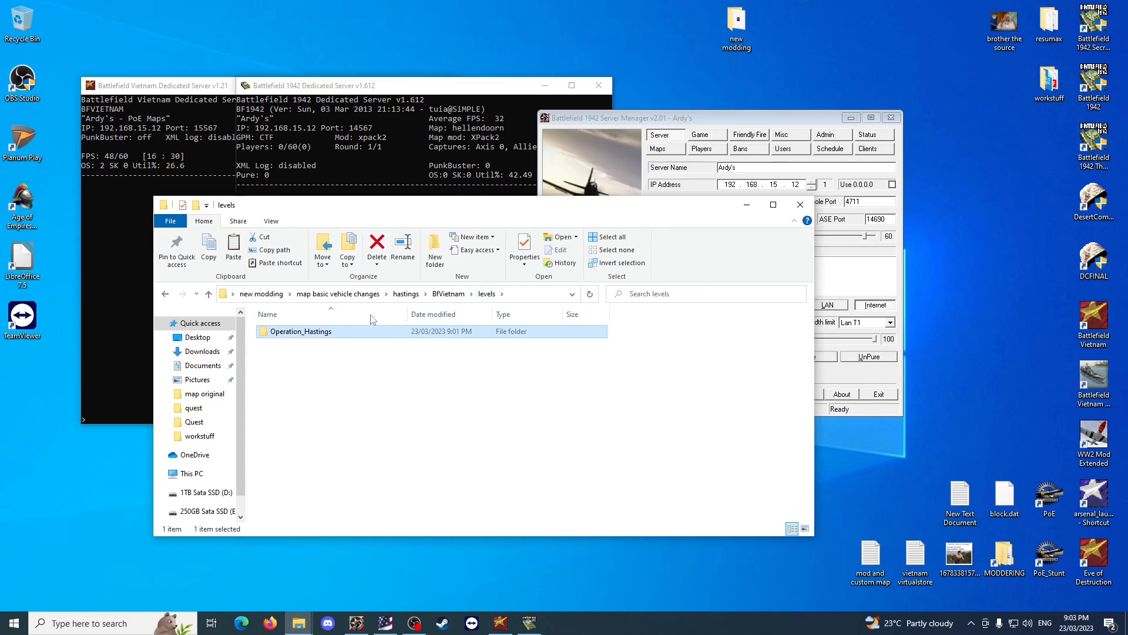
{"action": "double_click", "coordinate": [325, 333]}
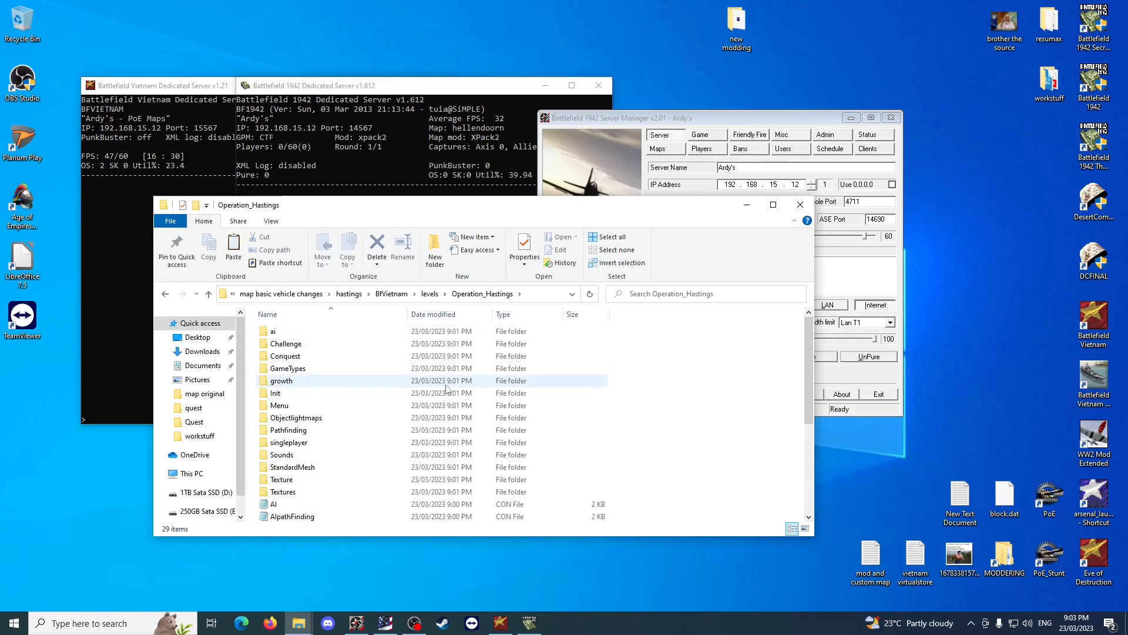
Open the Coop file of Operation_Hastings and examine its SoldierSpawnTemplates and SoldierSpawns run lines.
{"action": "scroll", "coordinate": [446, 388], "scroll_direction": "down", "scroll_amount": 4}
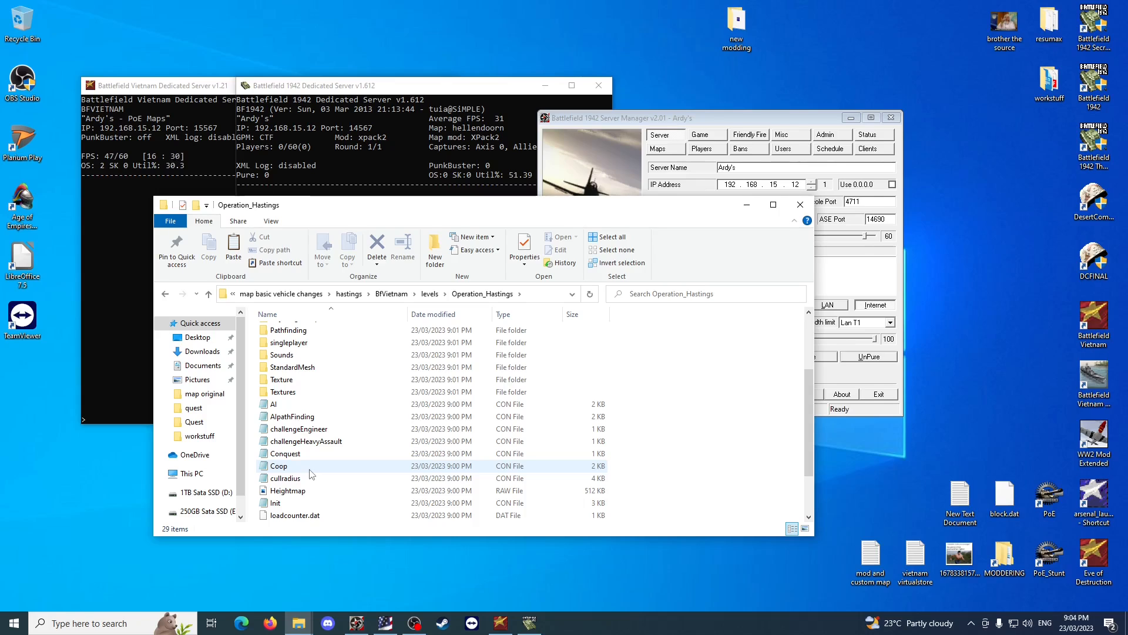
{"action": "double_click", "coordinate": [310, 469]}
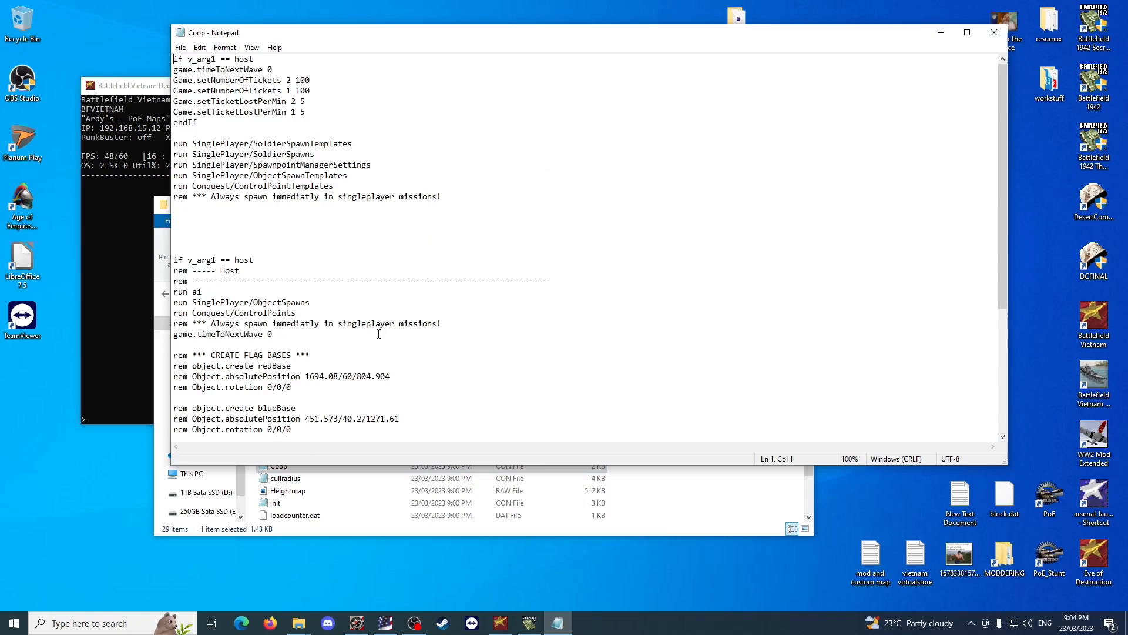
{"action": "left_click_drag", "start_coordinate": [343, 188], "coordinate": [352, 144]}
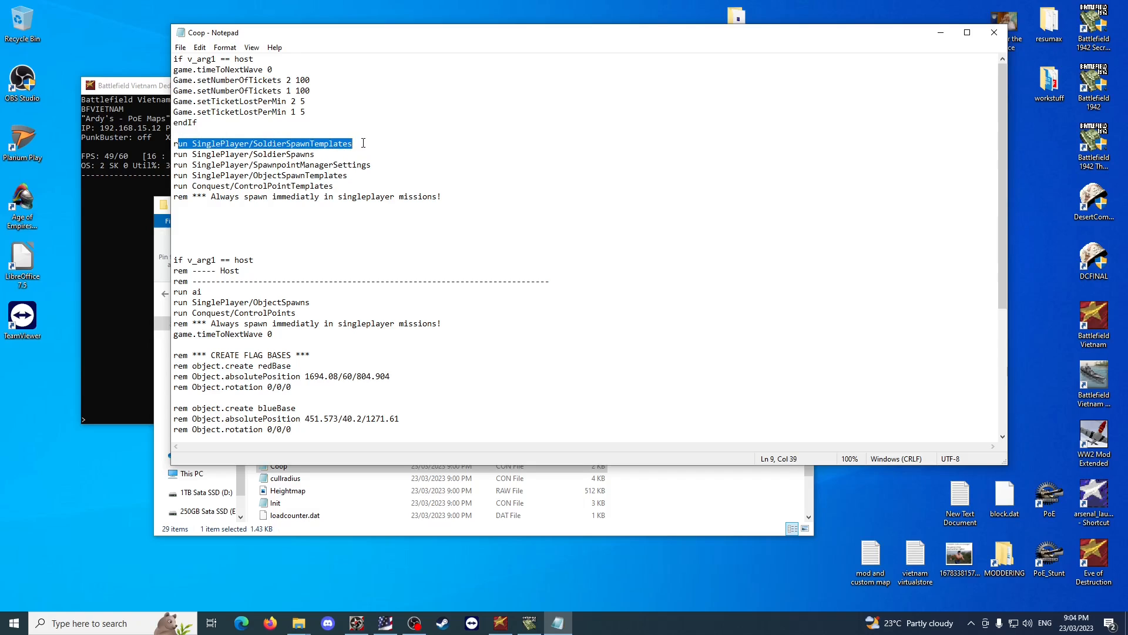
{"action": "left_click", "coordinate": [286, 152]}
{"action": "left_click_drag", "start_coordinate": [174, 154], "coordinate": [376, 150]}
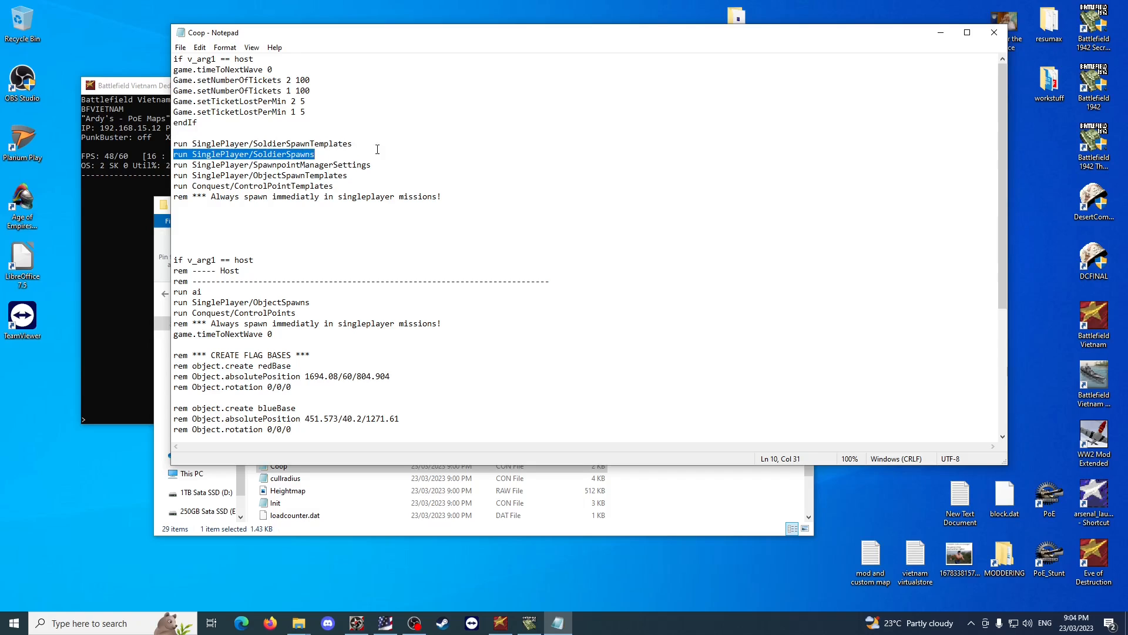
{"action": "left_click", "coordinate": [376, 151]}
Move the Coop text window aside, view the files in the singleplayer folder and return to Operation_Hastings.
{"action": "left_click_drag", "start_coordinate": [476, 35], "coordinate": [660, 27]}
{"action": "left_click", "coordinate": [599, 470]}
{"action": "scroll", "coordinate": [623, 459], "scroll_direction": "up", "scroll_amount": 3}
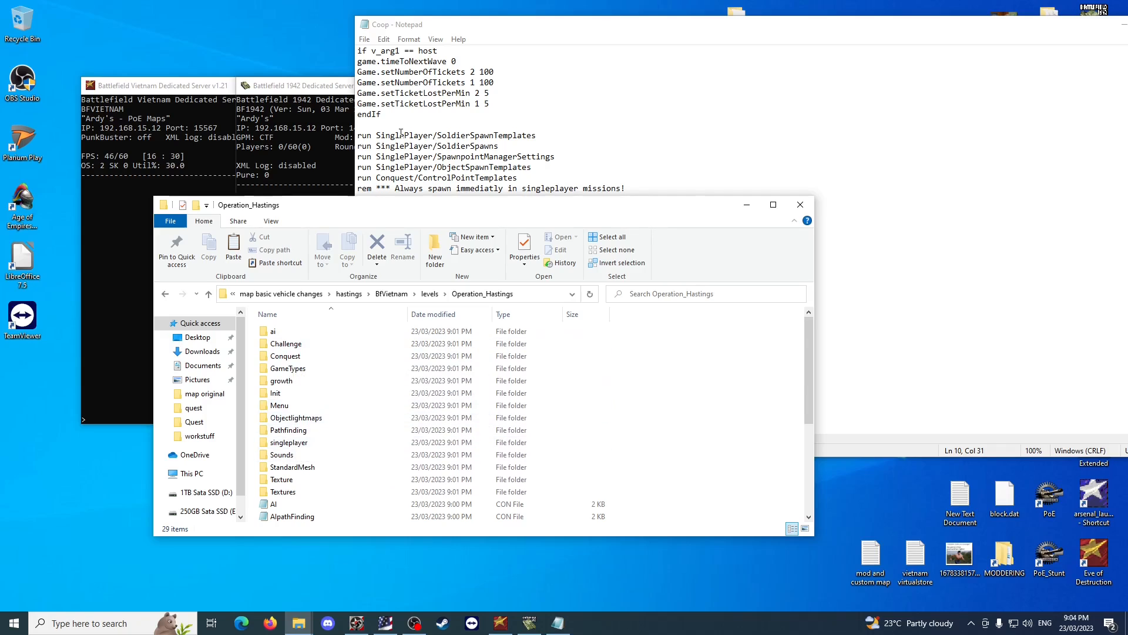
{"action": "left_click", "coordinate": [289, 444]}
{"action": "double_click", "coordinate": [289, 444]}
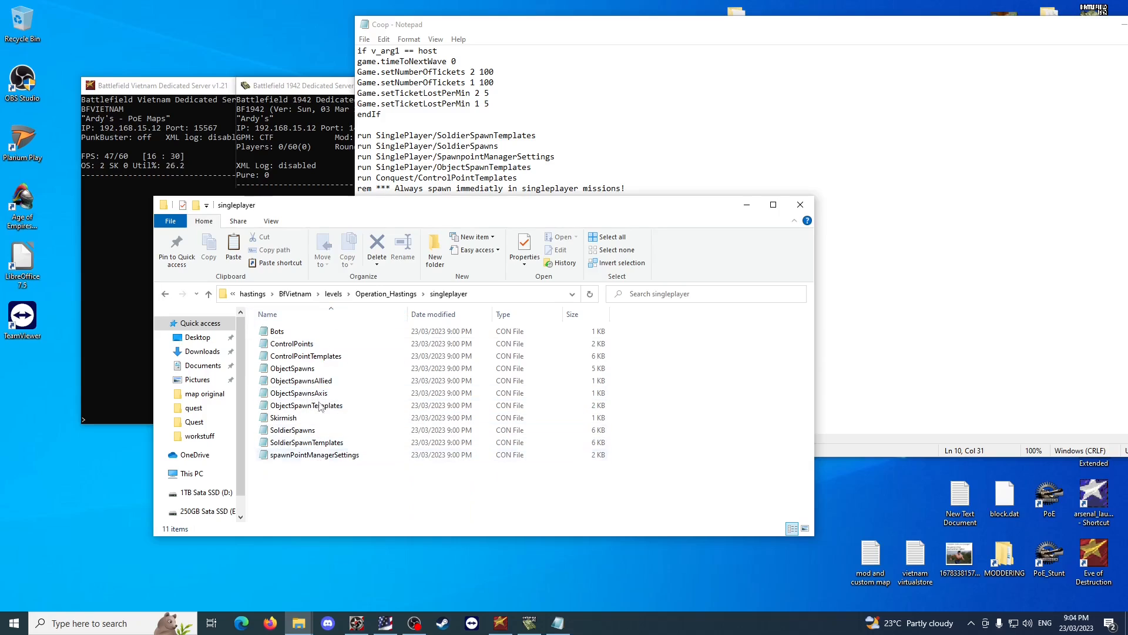
{"action": "left_click", "coordinate": [392, 294]}
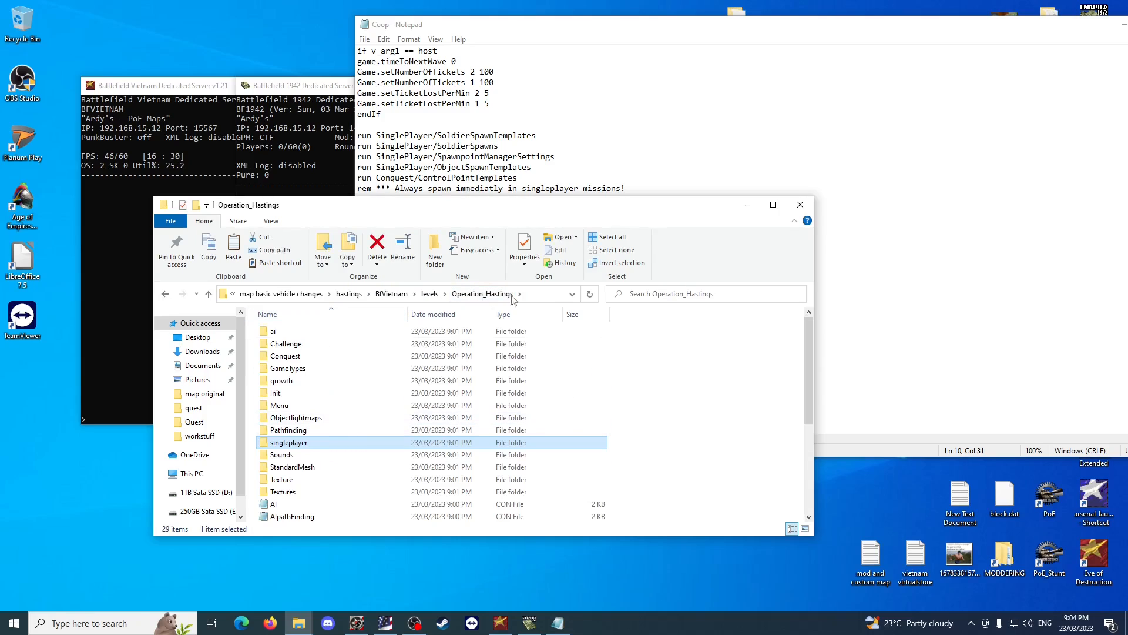
Examine the four SinglePlayer run lines and the Conquest/ControlPointTemplates run line in the Coop file.
{"action": "left_click", "coordinate": [521, 156]}
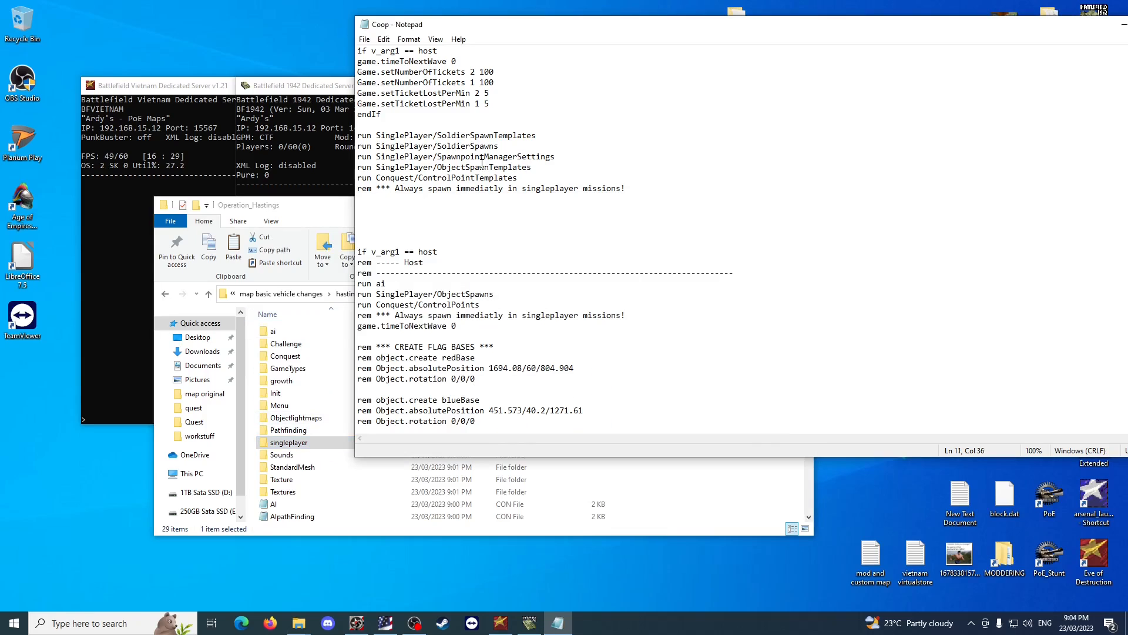
{"action": "left_click", "coordinate": [495, 136]}
{"action": "left_click", "coordinate": [501, 147]}
{"action": "left_click_drag", "start_coordinate": [536, 172], "coordinate": [358, 139]}
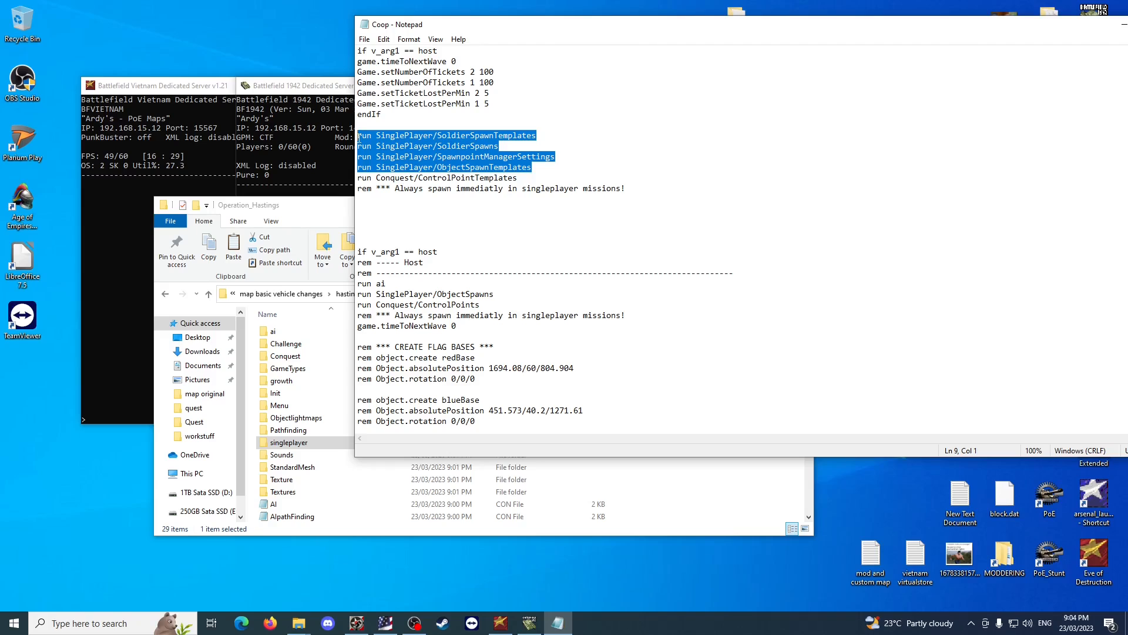
{"action": "left_click", "coordinate": [475, 147]}
{"action": "left_click_drag", "start_coordinate": [517, 178], "coordinate": [361, 179]}
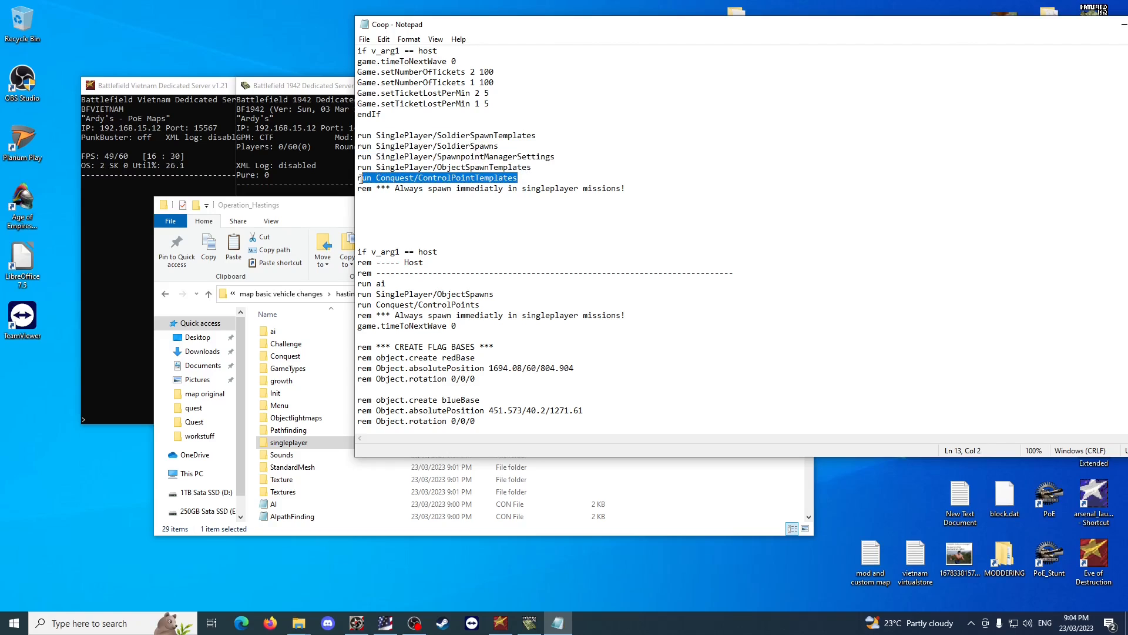
{"action": "left_click", "coordinate": [475, 214]}
Compare the script files in the Conquest and singleplayer folders and return to Operation_Hastings.
{"action": "left_click", "coordinate": [298, 623]}
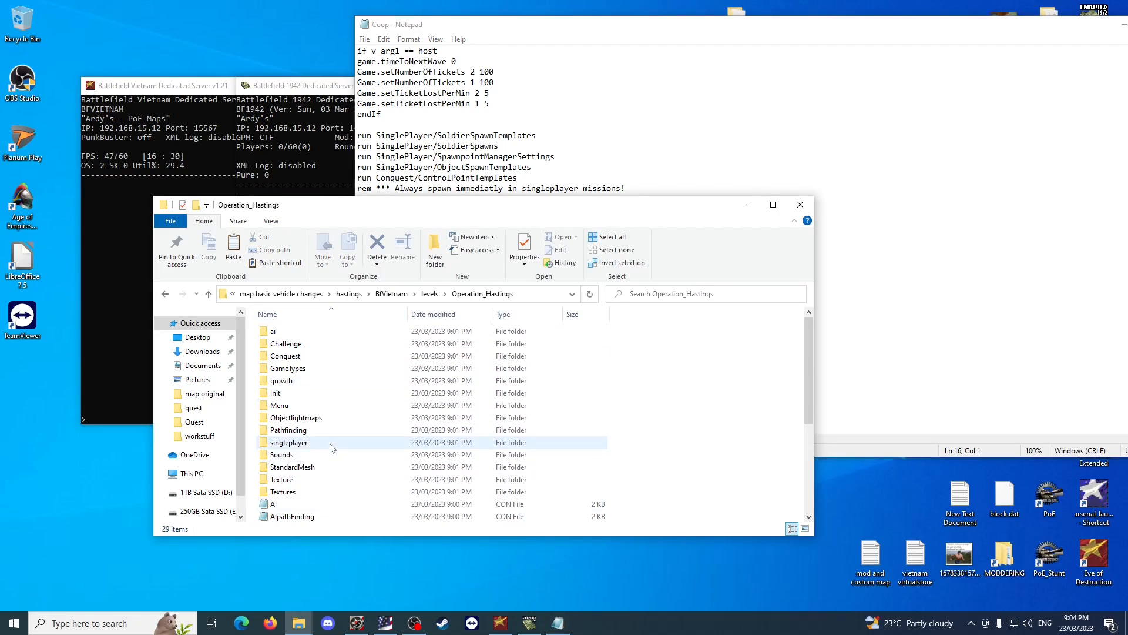
{"action": "double_click", "coordinate": [303, 356]}
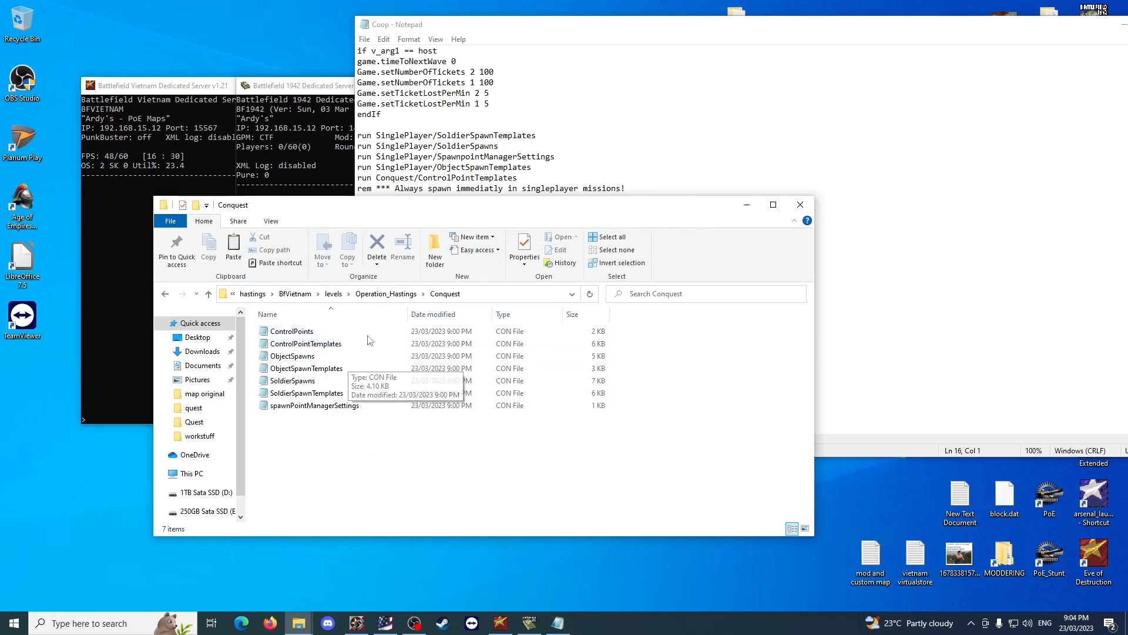
{"action": "left_click", "coordinate": [385, 294]}
{"action": "double_click", "coordinate": [327, 445]}
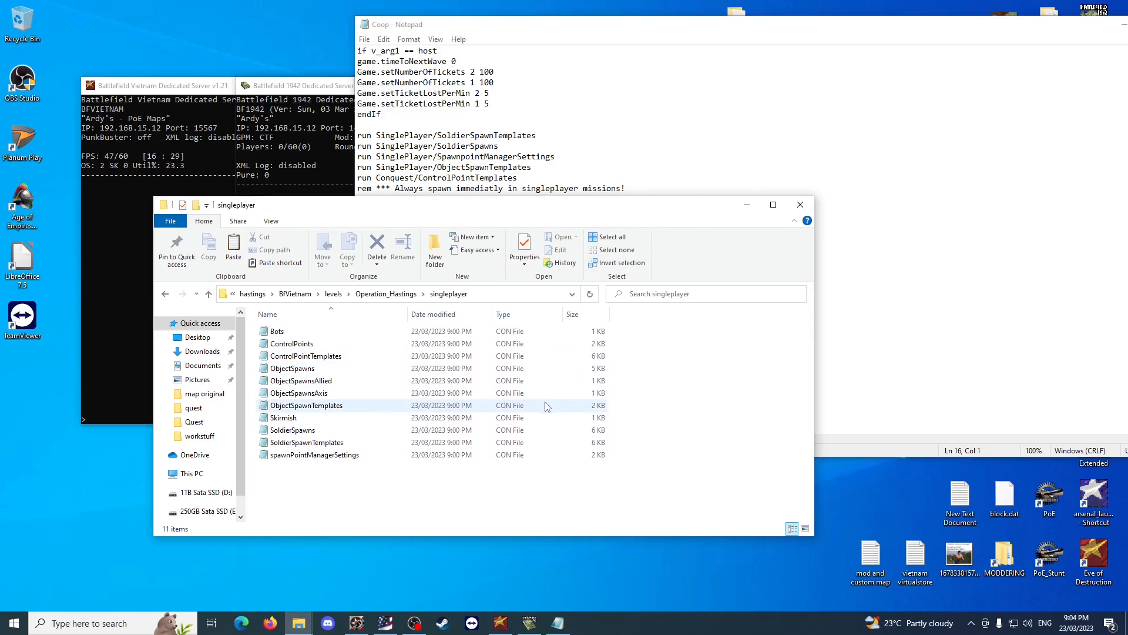
{"action": "left_click", "coordinate": [389, 296]}
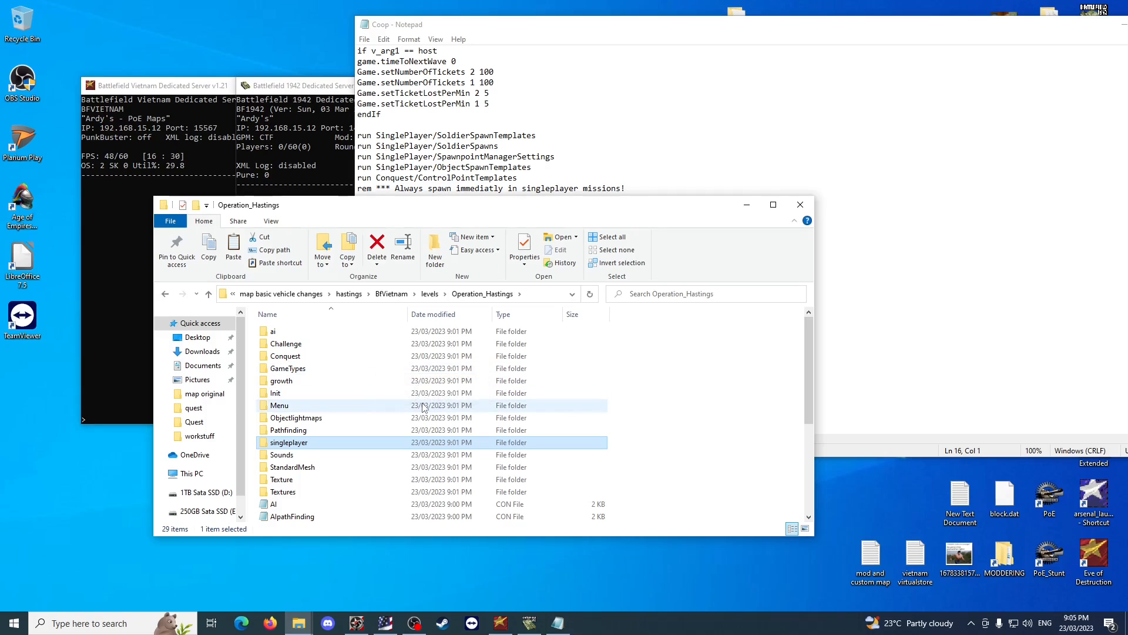
Review the spawn-related run lines in the Coop file, from SoldierSpawnTemplates to ObjectSpawnTemplates.
{"action": "left_click", "coordinate": [977, 284]}
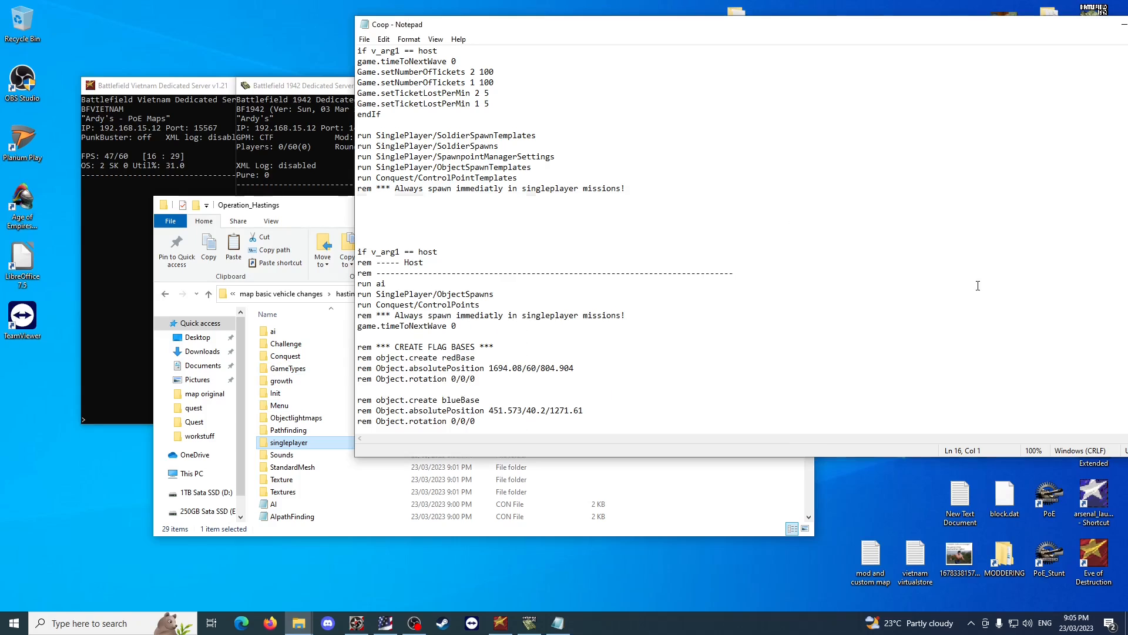
{"action": "left_click_drag", "start_coordinate": [519, 178], "coordinate": [377, 157]}
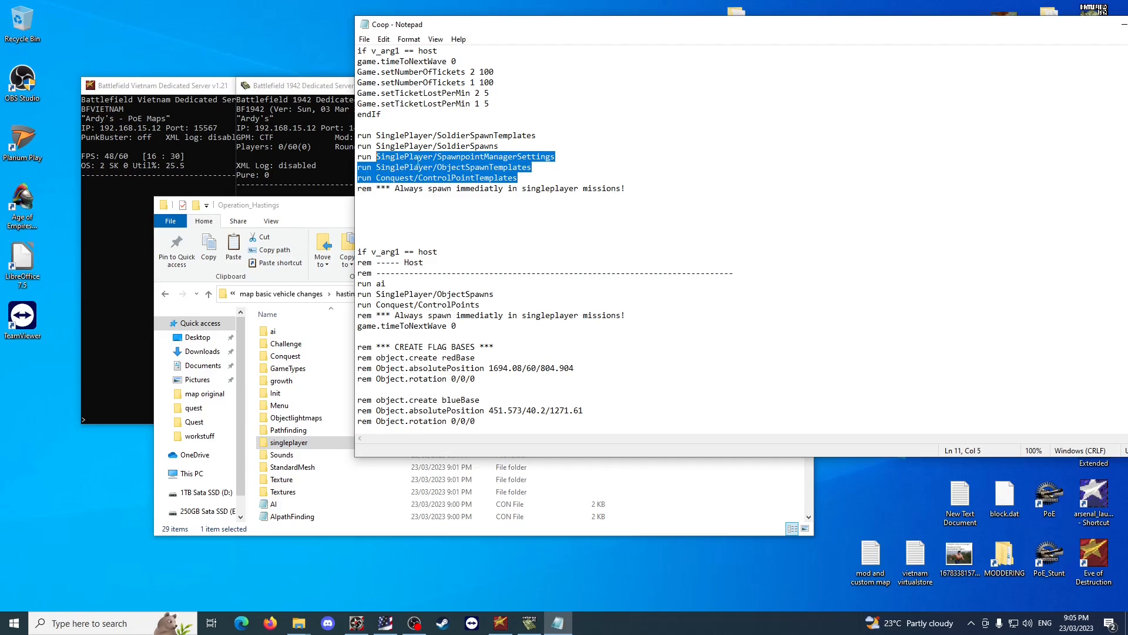
{"action": "left_click", "coordinate": [518, 158]}
{"action": "left_click_drag", "start_coordinate": [540, 136], "coordinate": [359, 136]}
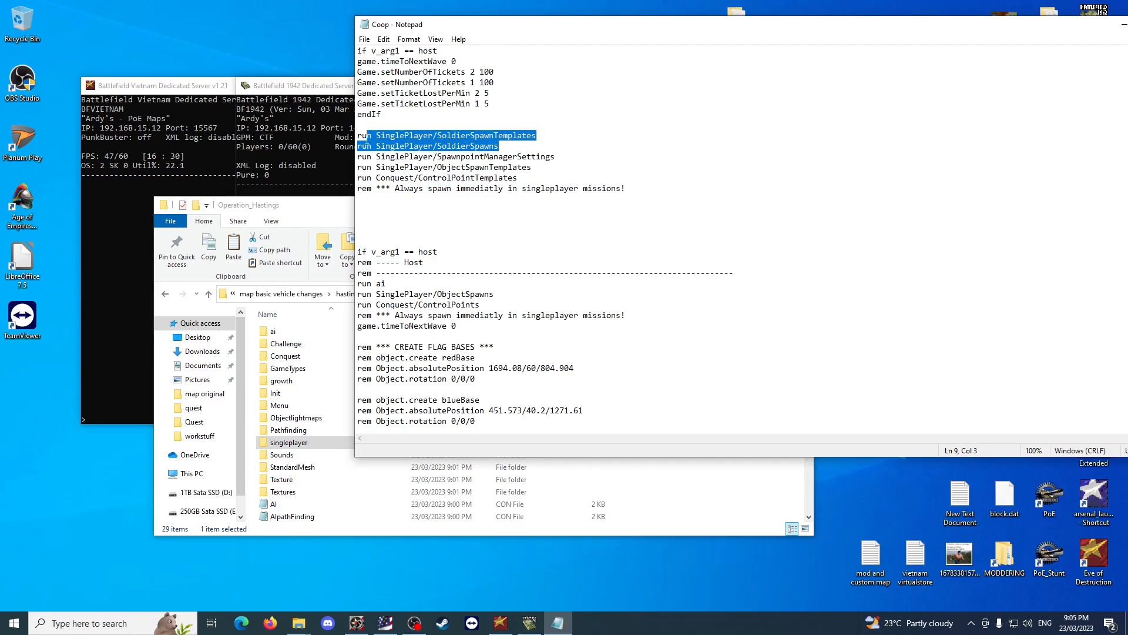
{"action": "left_click", "coordinate": [542, 134]}
{"action": "left_click_drag", "start_coordinate": [542, 134], "coordinate": [352, 169]}
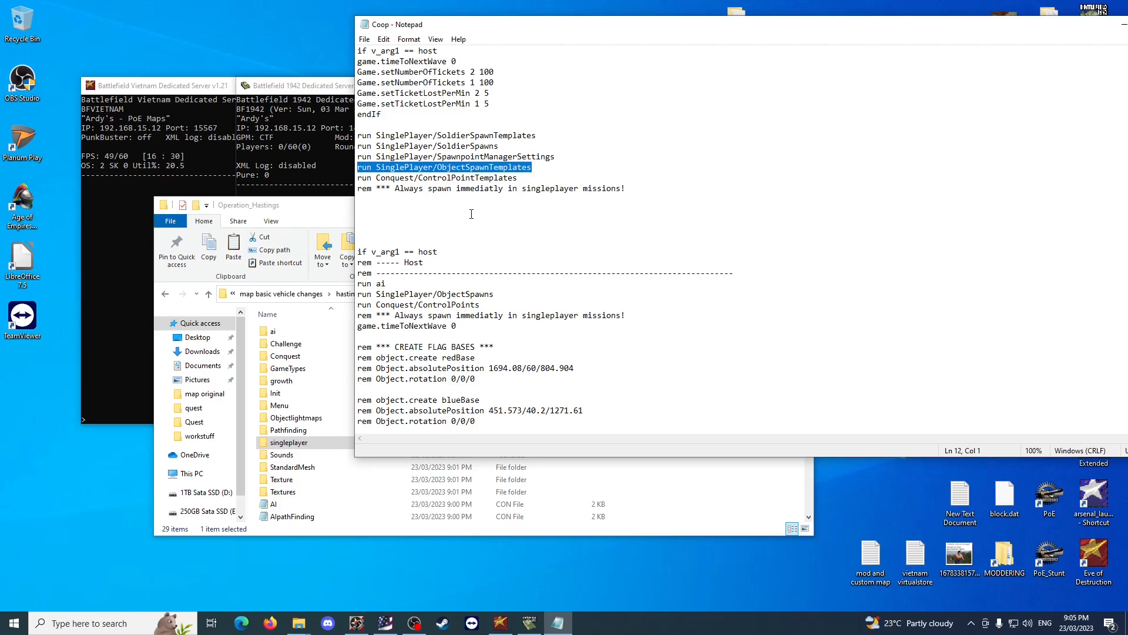
{"action": "left_click", "coordinate": [583, 272]}
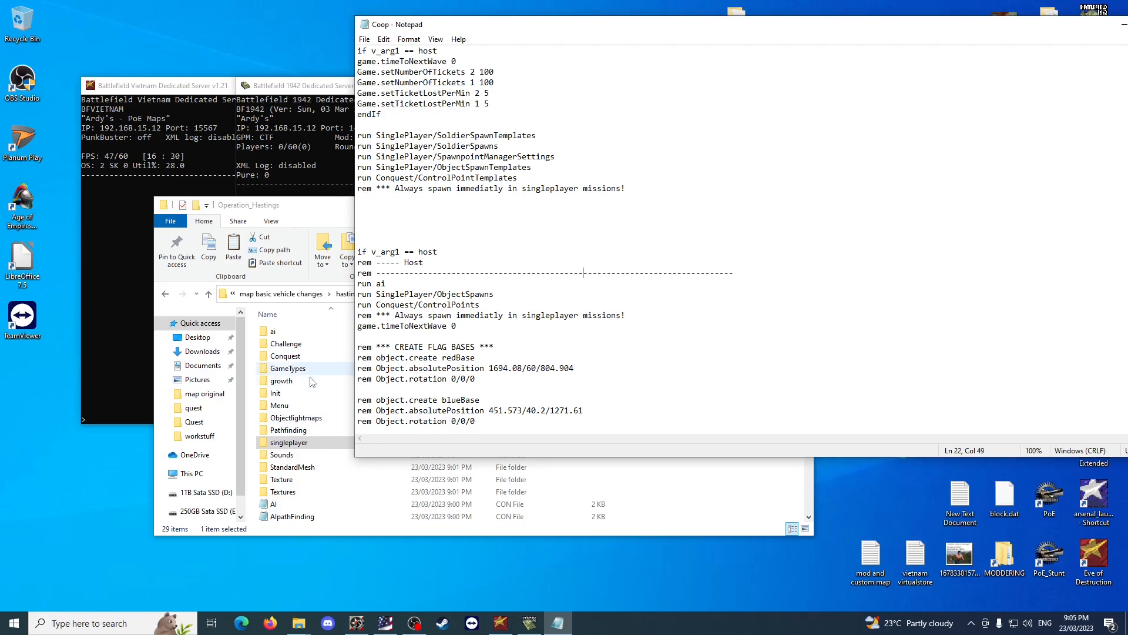
Check the singleplayer folder, return to Operation_Hastings and close the Coop file.
{"action": "double_click", "coordinate": [288, 442]}
{"action": "left_click", "coordinate": [386, 293]}
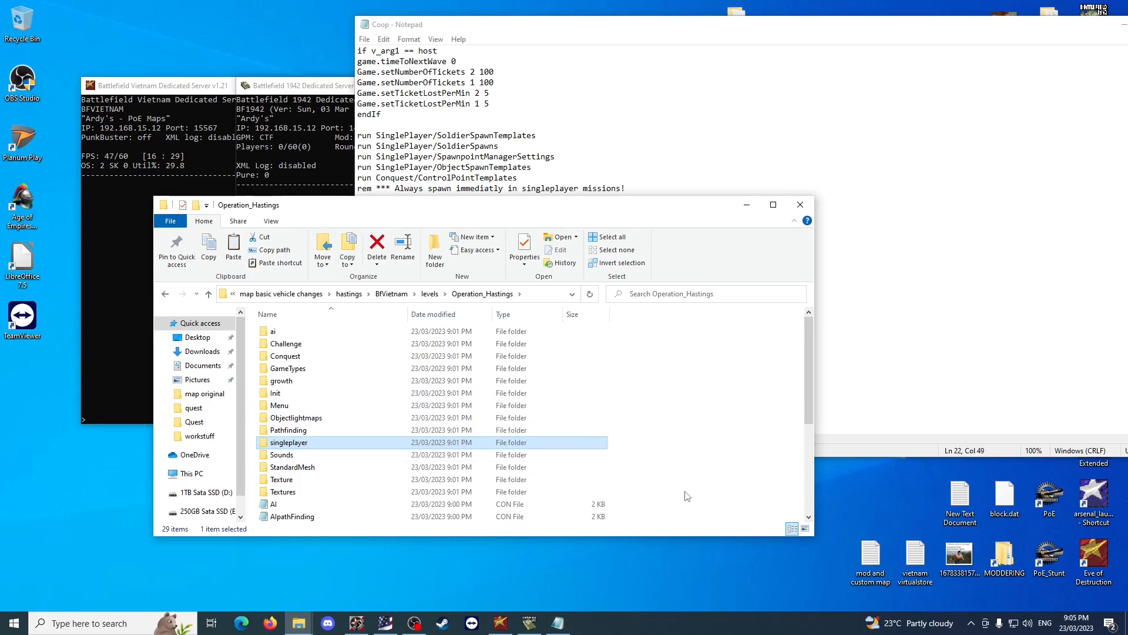
{"action": "left_click", "coordinate": [742, 336]}
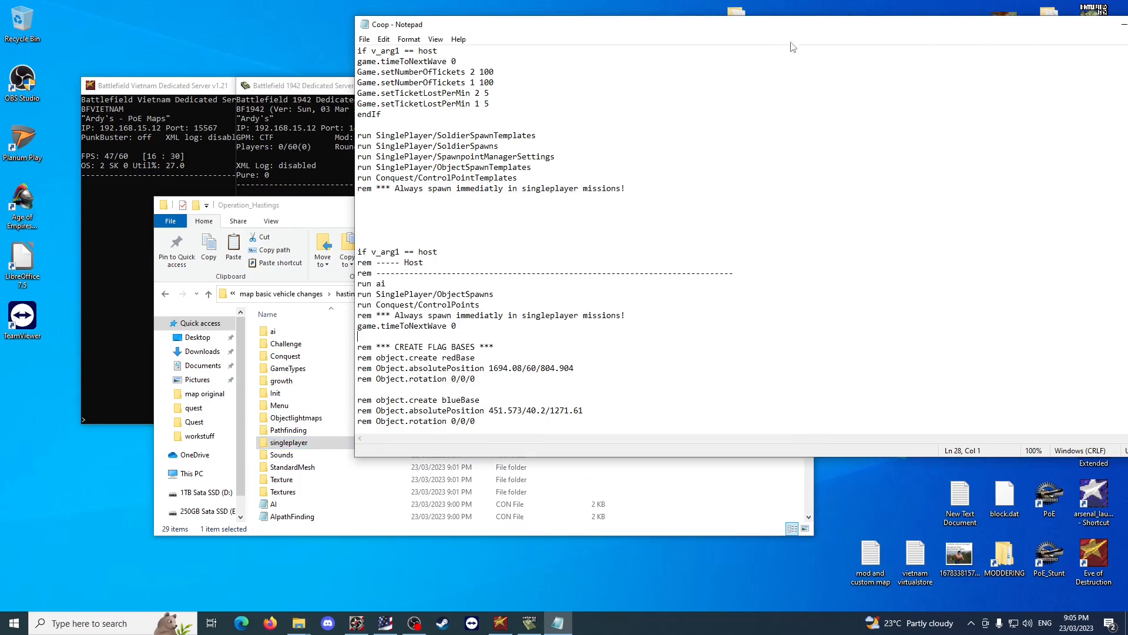
{"action": "left_click_drag", "start_coordinate": [932, 26], "coordinate": [721, 45]}
{"action": "left_click", "coordinate": [971, 44]}
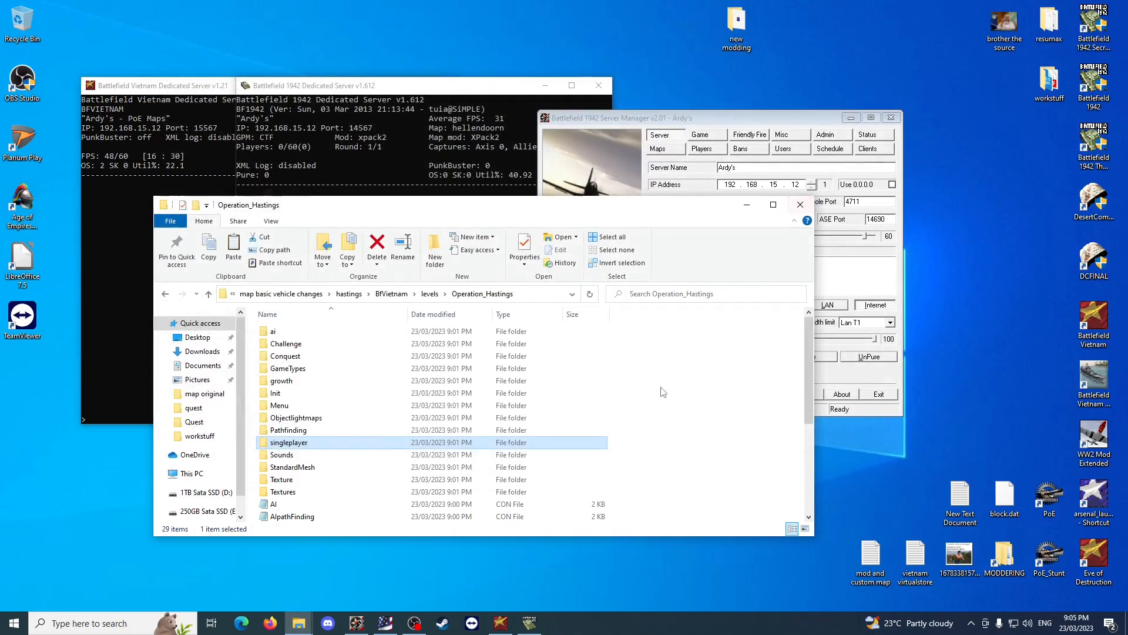
Permanently delete everything in the Operation_Hastings folder except the singleplayer folder.
{"action": "scroll", "coordinate": [704, 429], "scroll_direction": "down", "scroll_amount": 5}
{"action": "key", "text": "ctrl+a"}
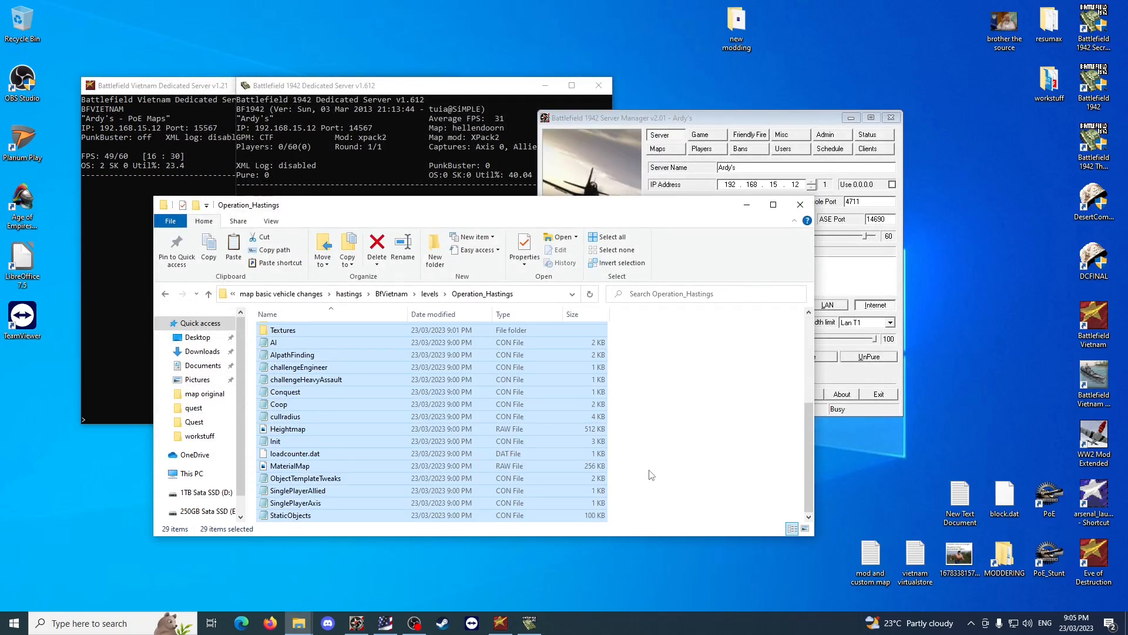
{"action": "scroll", "coordinate": [646, 488], "scroll_direction": "up", "scroll_amount": 5}
{"action": "left_click", "coordinate": [316, 445]}
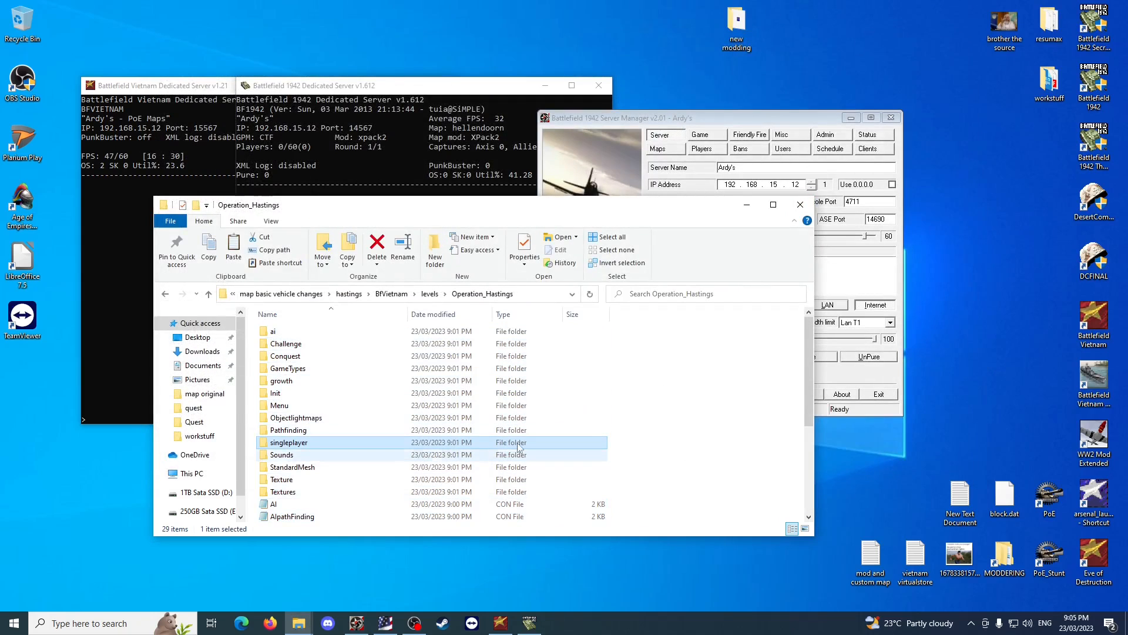
{"action": "left_click", "coordinate": [694, 418]}
{"action": "key", "text": "ctrl+a"}
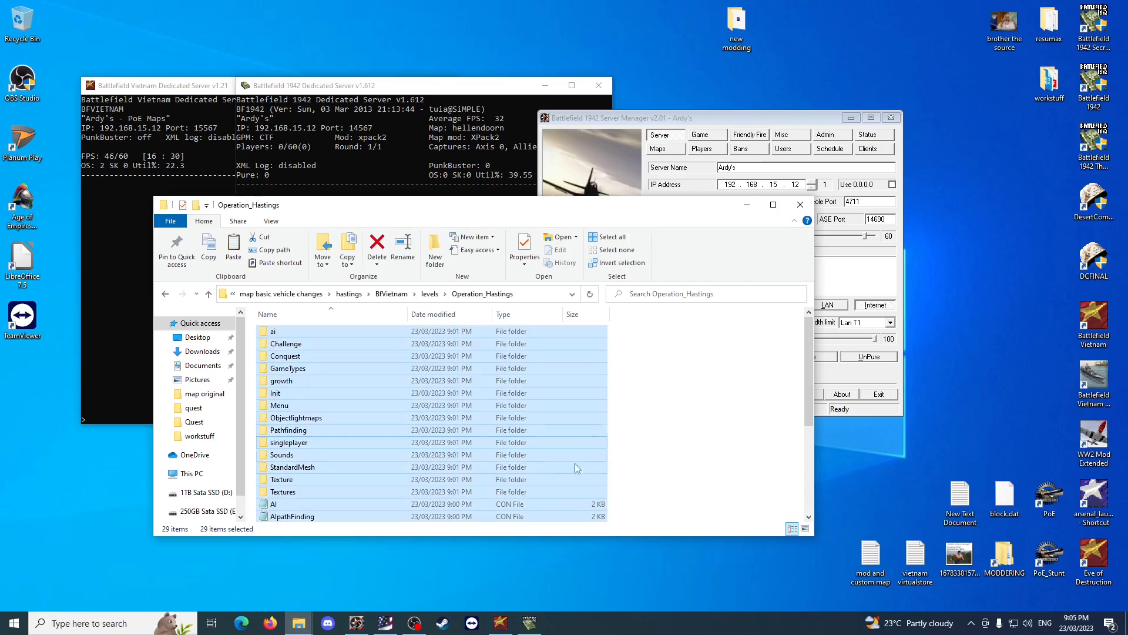
{"action": "left_click", "coordinate": [294, 444], "text": "ctrl"}
{"action": "key", "text": "shift+Delete"}
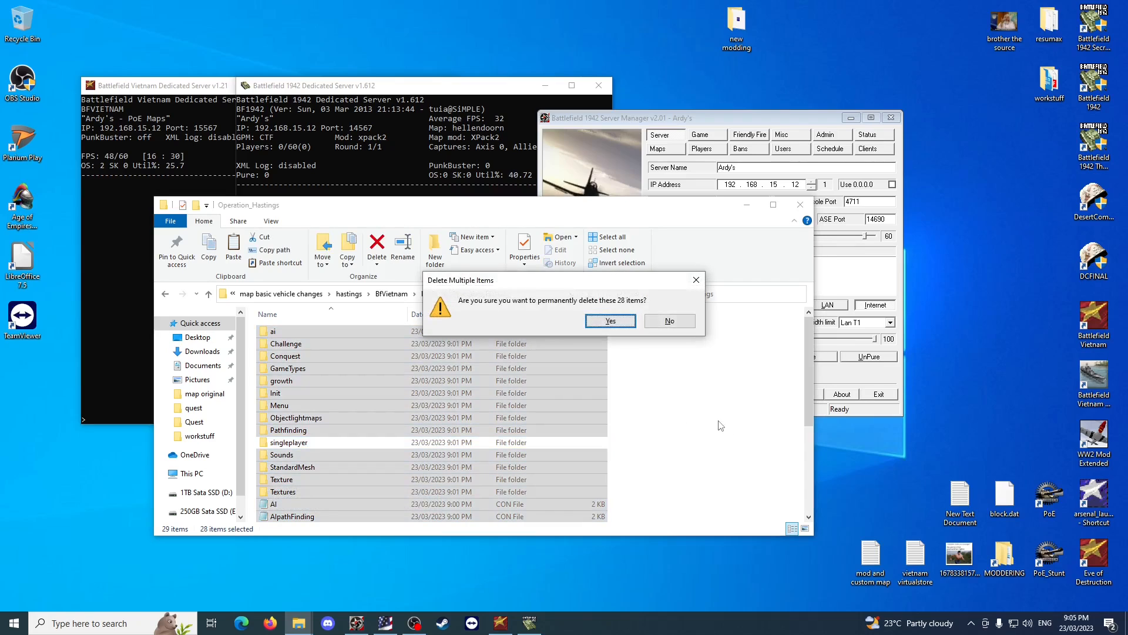
{"action": "key", "text": "Return"}
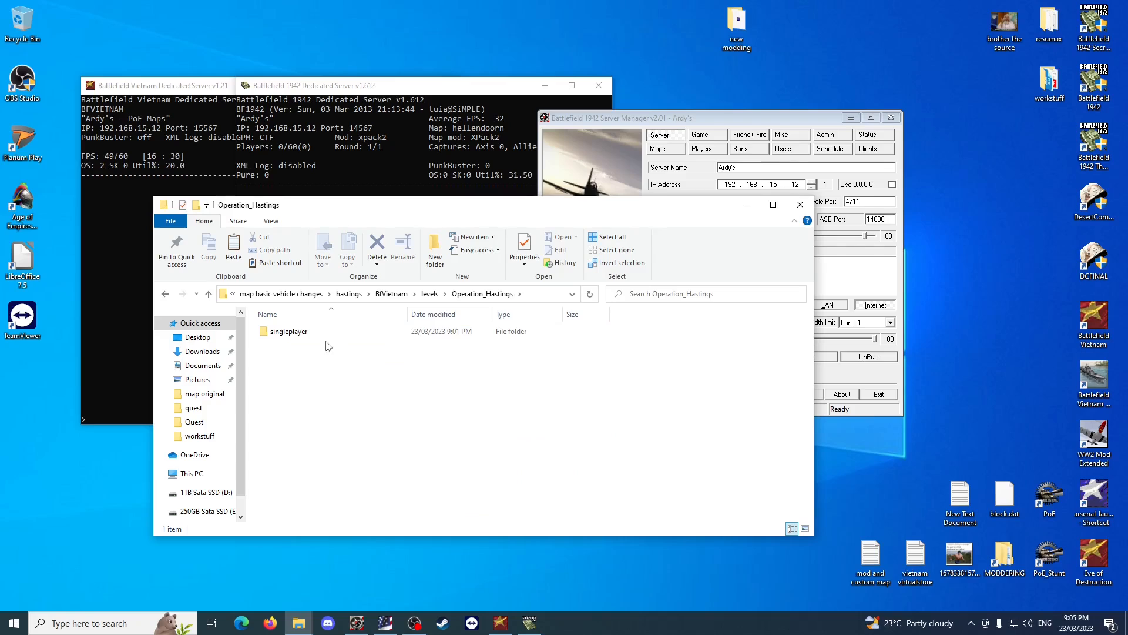
Permanently delete every file in the singleplayer folder except ObjectSpawns and ObjectSpawnTemplates.
{"action": "double_click", "coordinate": [323, 333]}
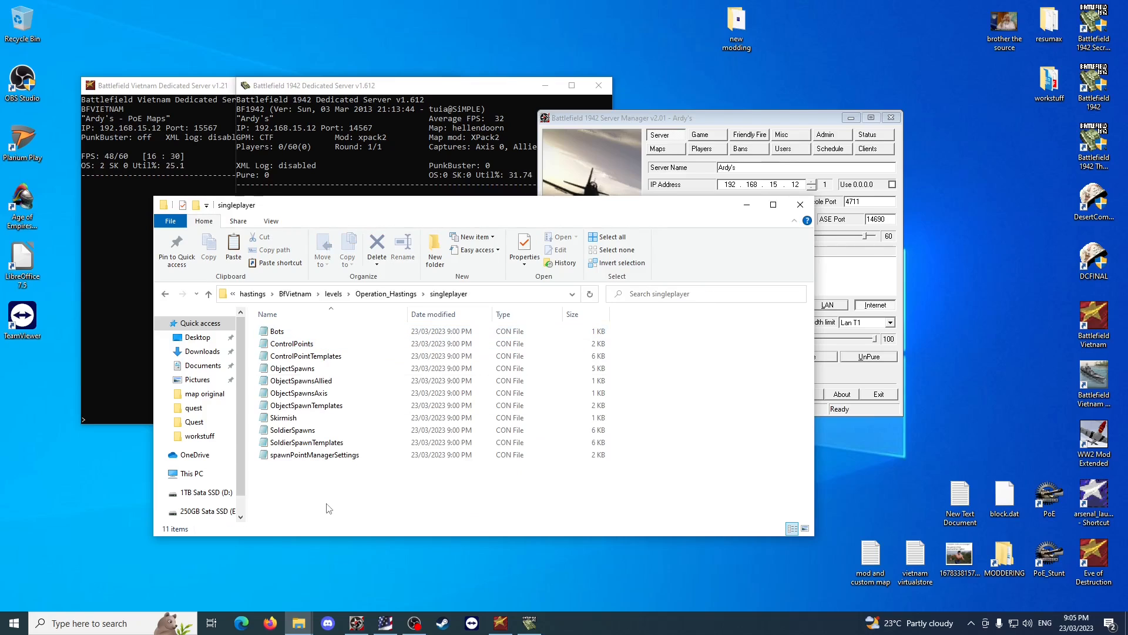
{"action": "left_click_drag", "start_coordinate": [339, 495], "coordinate": [283, 416]}
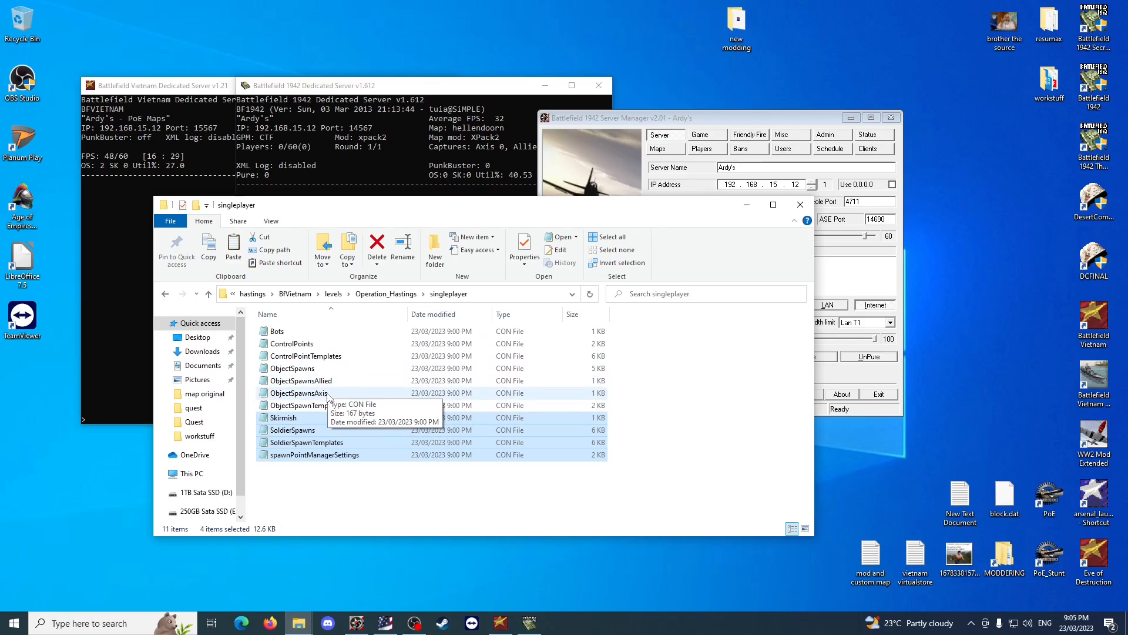
{"action": "left_click", "coordinate": [349, 496]}
{"action": "left_click_drag", "start_coordinate": [334, 487], "coordinate": [298, 416]}
{"action": "left_click", "coordinate": [321, 392], "text": "ctrl"}
{"action": "left_click", "coordinate": [323, 384], "text": "ctrl"}
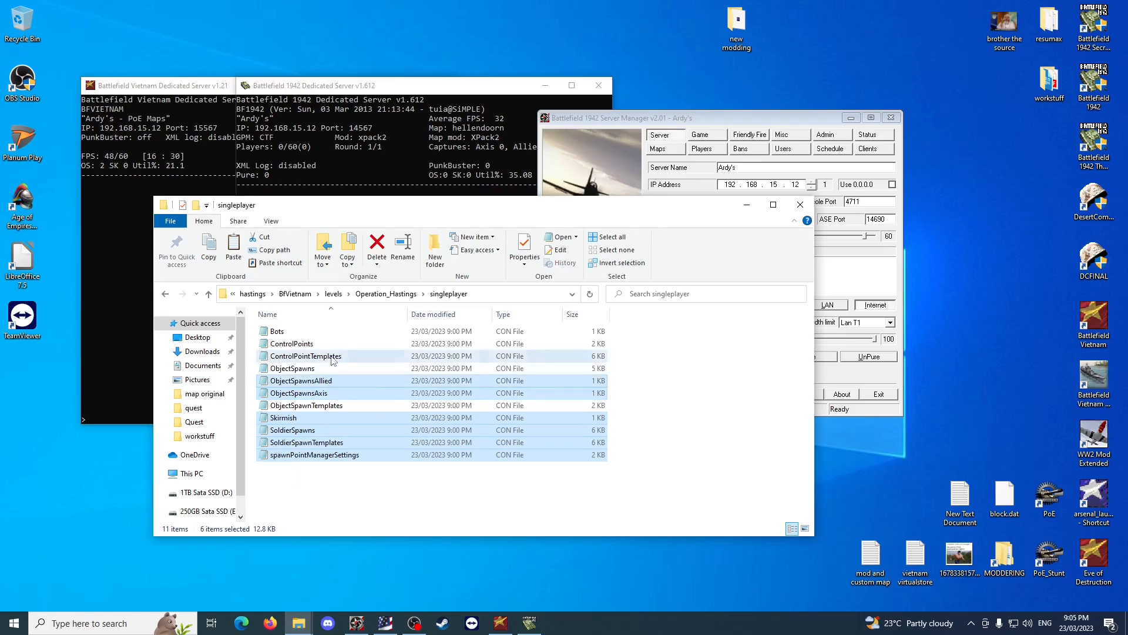
{"action": "left_click", "coordinate": [331, 357], "text": "ctrl"}
{"action": "left_click", "coordinate": [321, 346], "text": "ctrl"}
{"action": "left_click", "coordinate": [320, 332], "text": "ctrl"}
{"action": "key", "text": "shift+Delete"}
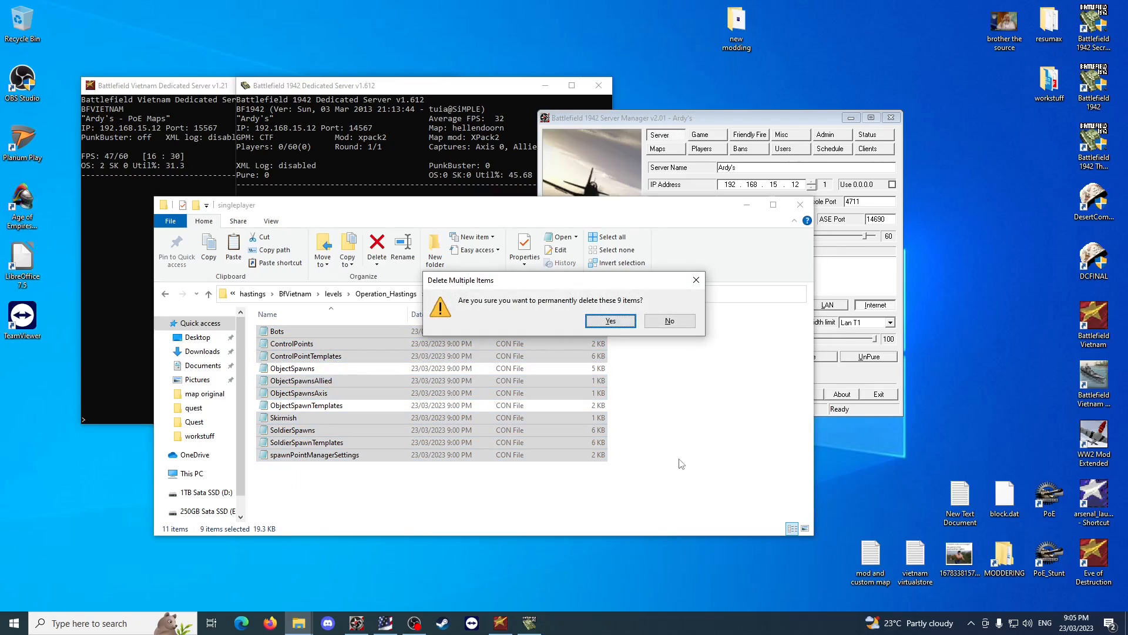
{"action": "key", "text": "Return"}
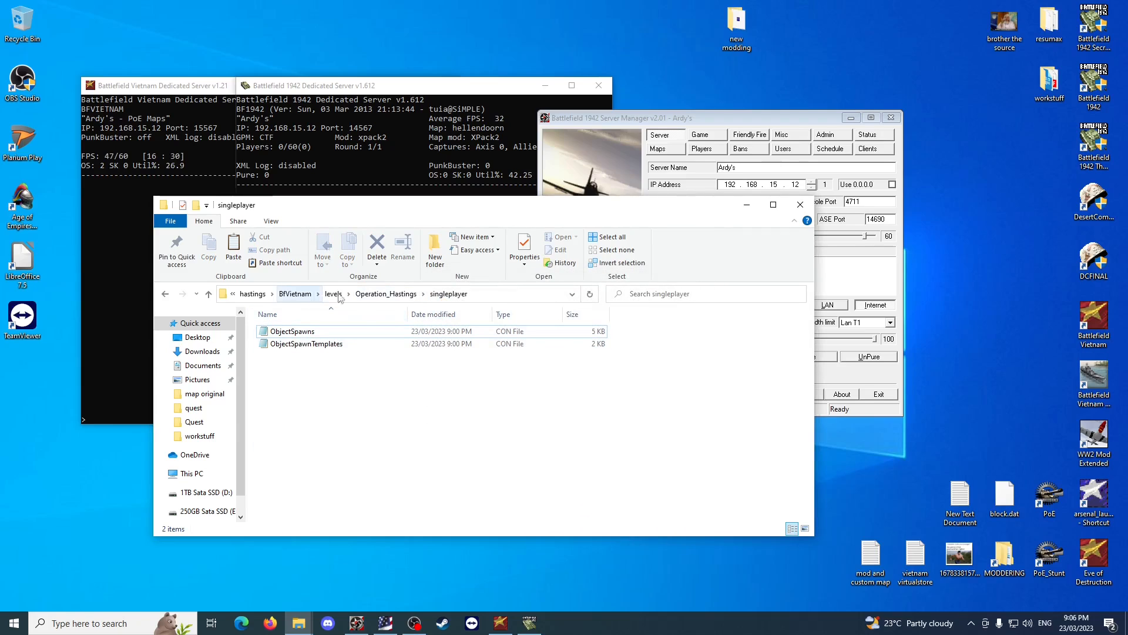
Open ObjectSpawns and examine the active and beginrem/endrem-commented plane and helicopter spawners in the US base section.
{"action": "double_click", "coordinate": [292, 331]}
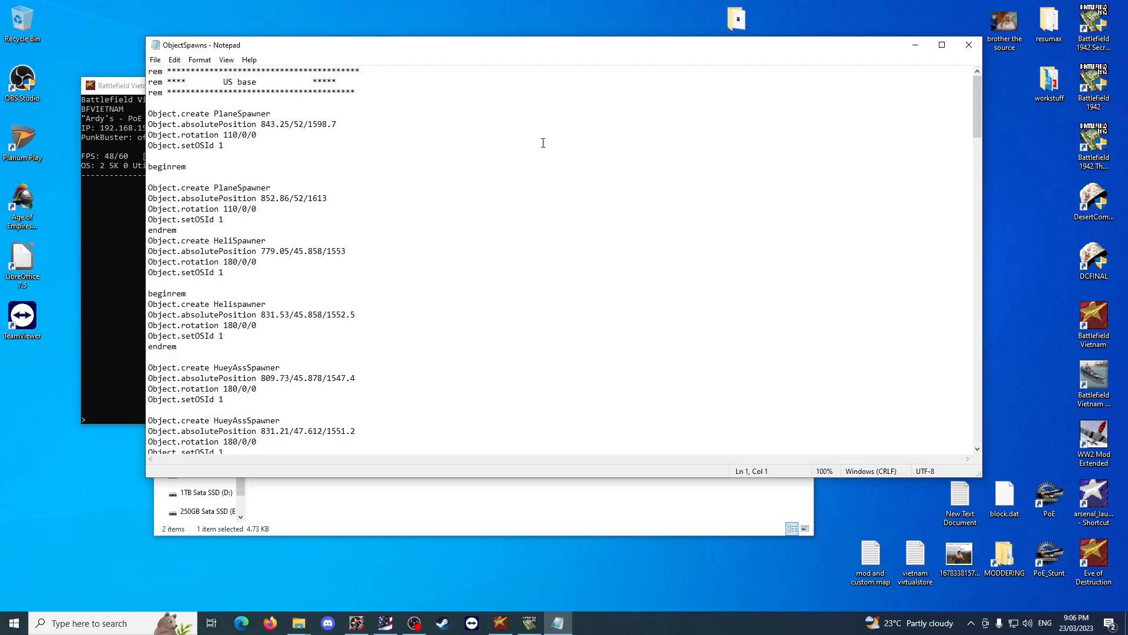
{"action": "left_click_drag", "start_coordinate": [215, 111], "coordinate": [276, 110]}
{"action": "left_click", "coordinate": [275, 107]}
{"action": "left_click_drag", "start_coordinate": [198, 167], "coordinate": [148, 167]}
{"action": "left_click_drag", "start_coordinate": [184, 230], "coordinate": [148, 168]}
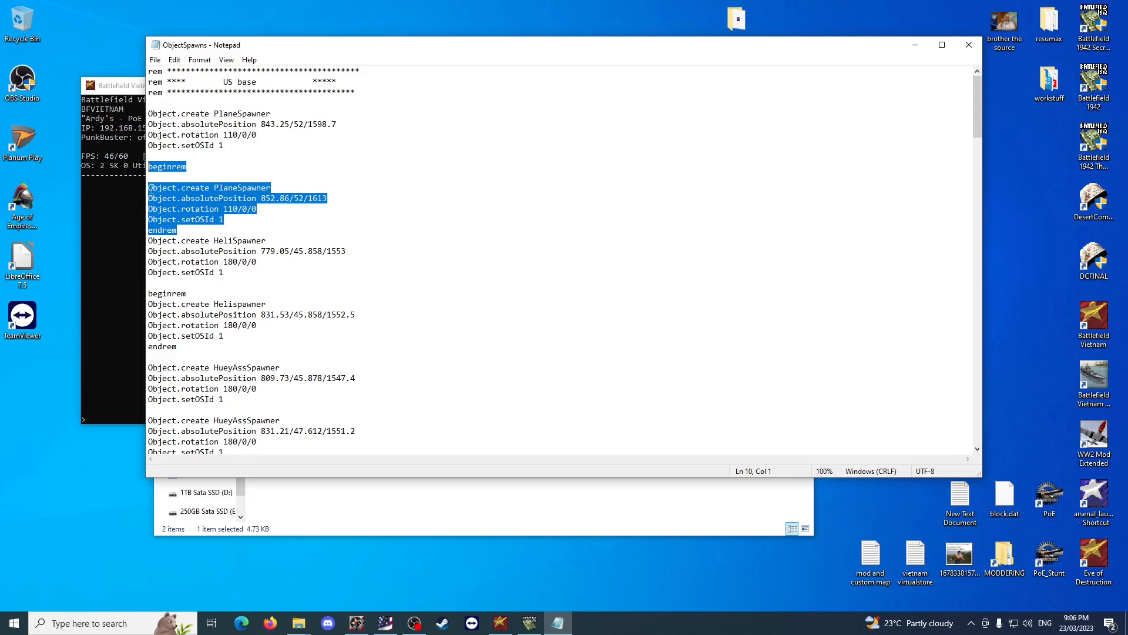
{"action": "left_click_drag", "start_coordinate": [198, 350], "coordinate": [148, 294]}
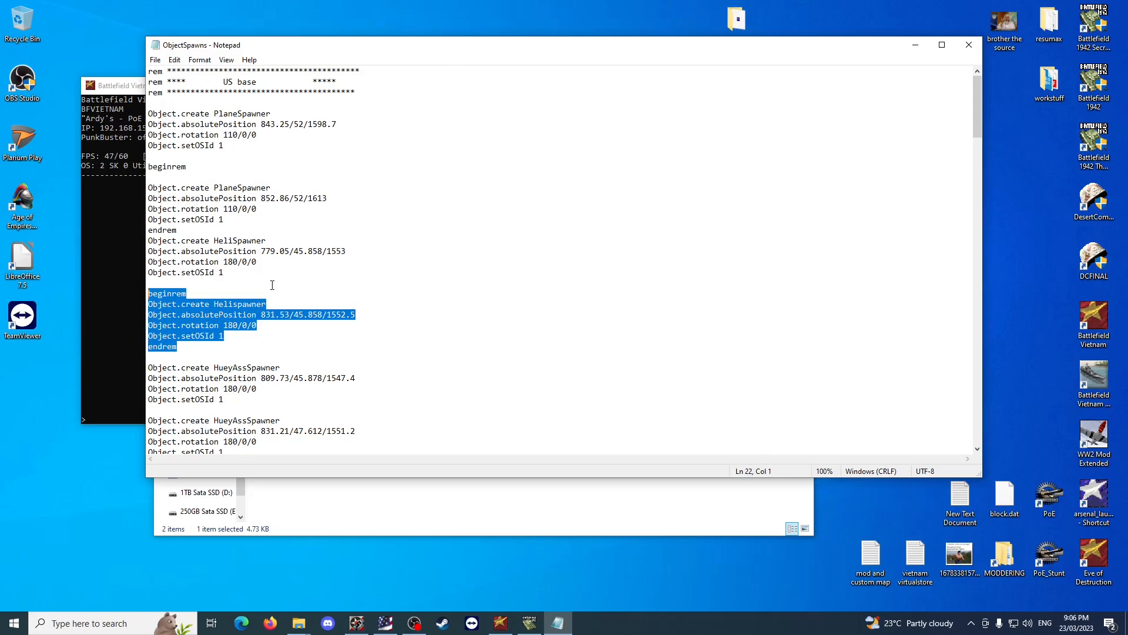
{"action": "left_click_drag", "start_coordinate": [226, 274], "coordinate": [147, 241]}
{"action": "left_click_drag", "start_coordinate": [235, 148], "coordinate": [149, 112]}
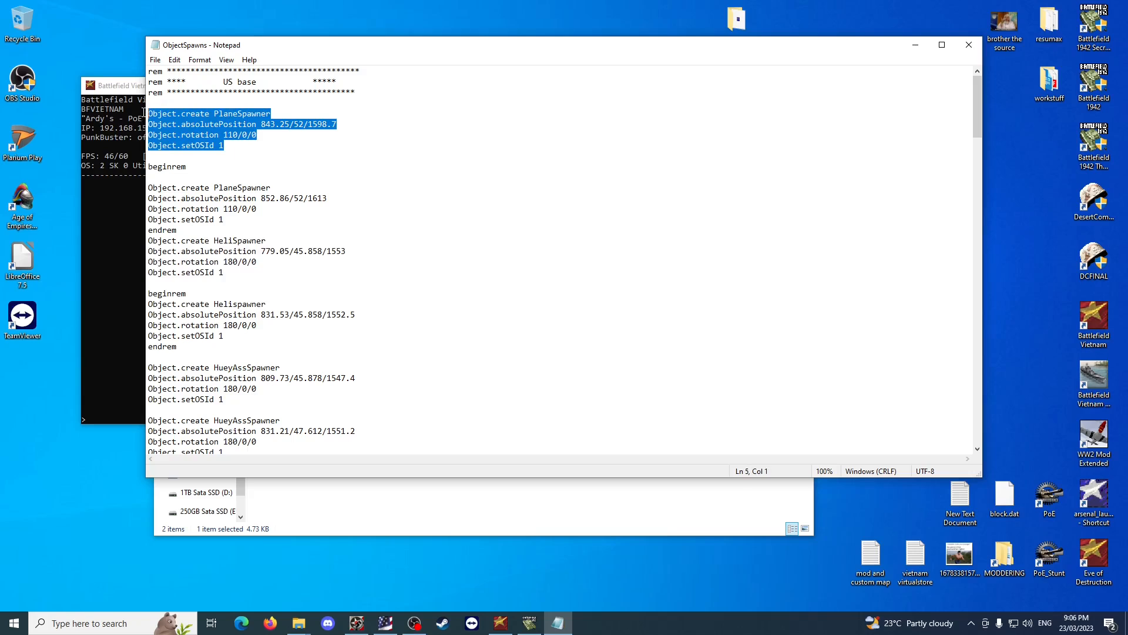
{"action": "left_click", "coordinate": [378, 252]}
Review the remaining ObjectSpawns entries from the Huey spawners through the Nva Base section, and close the file.
{"action": "scroll", "coordinate": [217, 294], "scroll_direction": "down", "scroll_amount": 2}
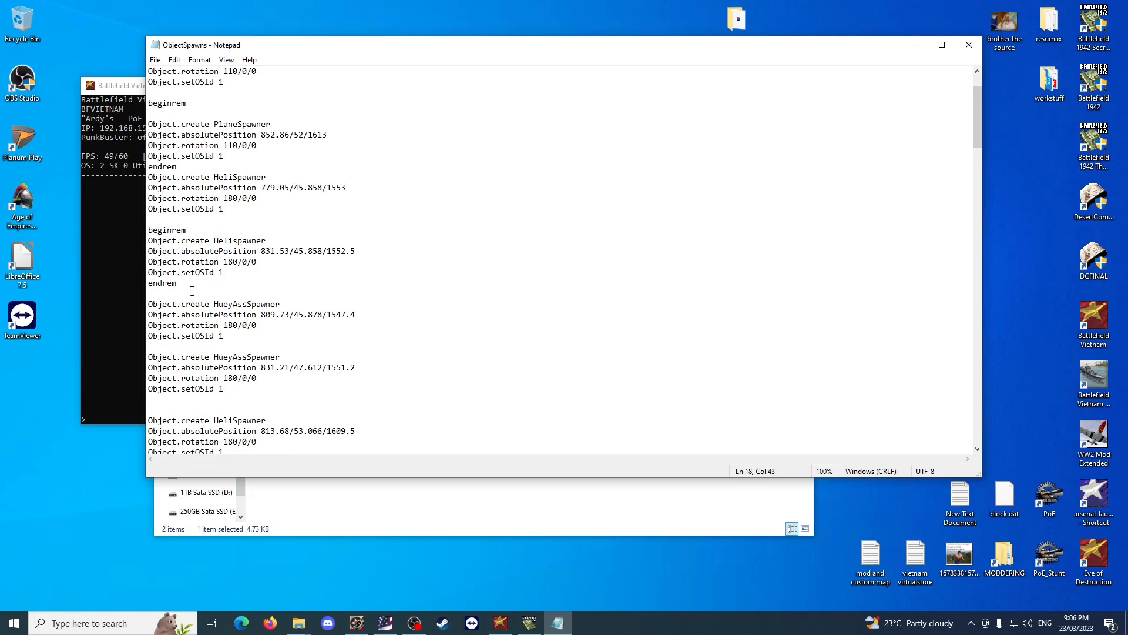
{"action": "scroll", "coordinate": [372, 383], "scroll_direction": "down", "scroll_amount": 2}
{"action": "scroll", "coordinate": [372, 382], "scroll_direction": "down", "scroll_amount": 2}
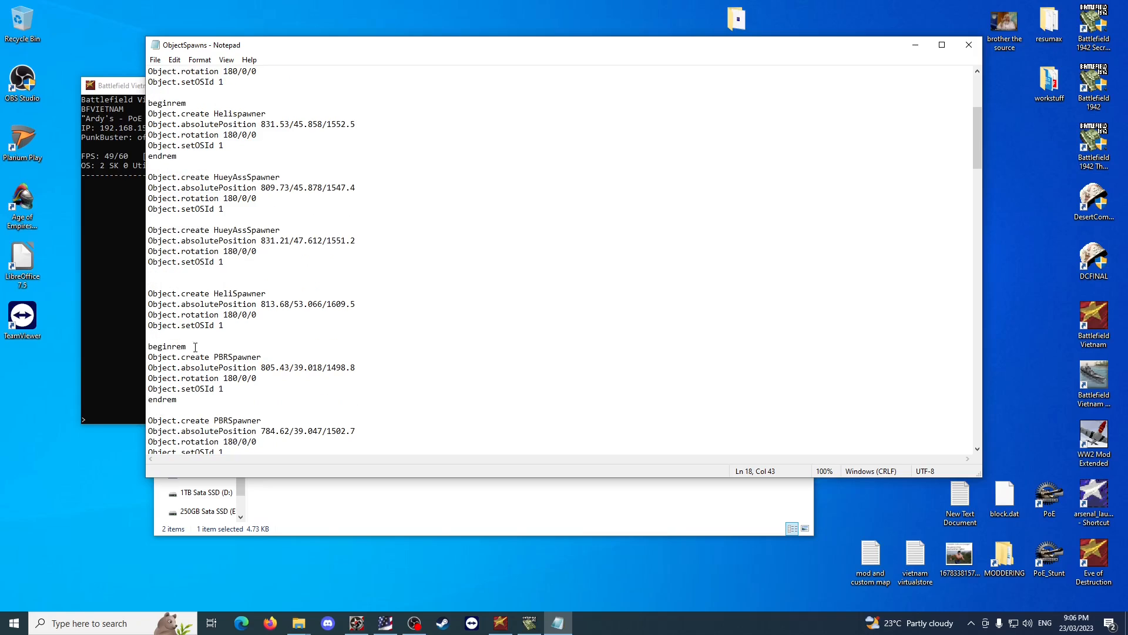
{"action": "scroll", "coordinate": [333, 366], "scroll_direction": "down", "scroll_amount": 6}
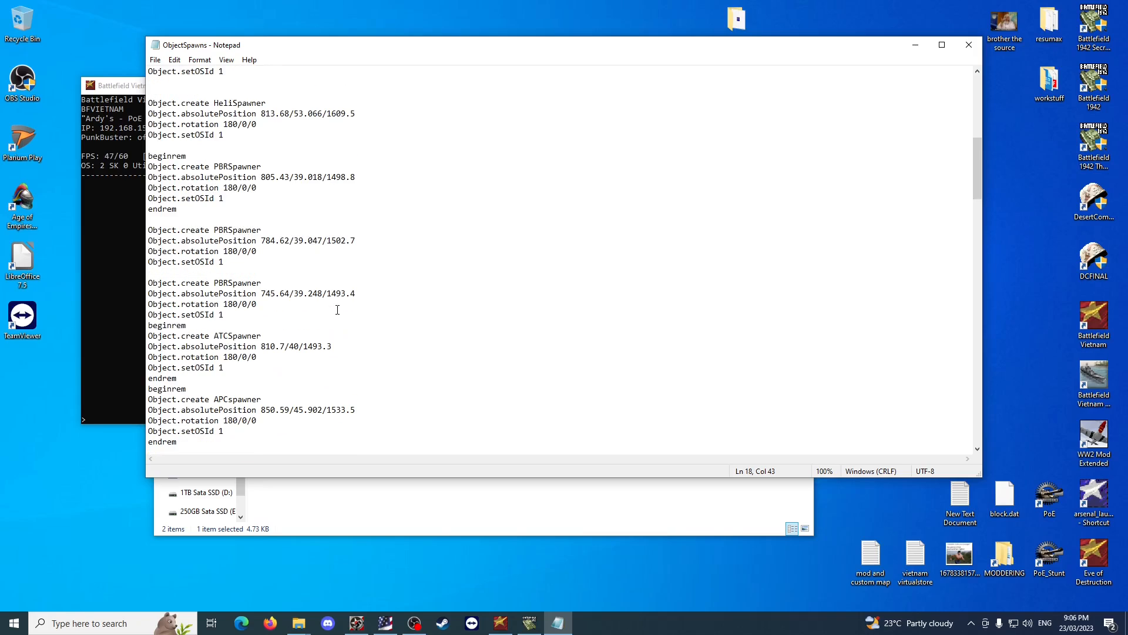
{"action": "scroll", "coordinate": [337, 309], "scroll_direction": "down", "scroll_amount": 4}
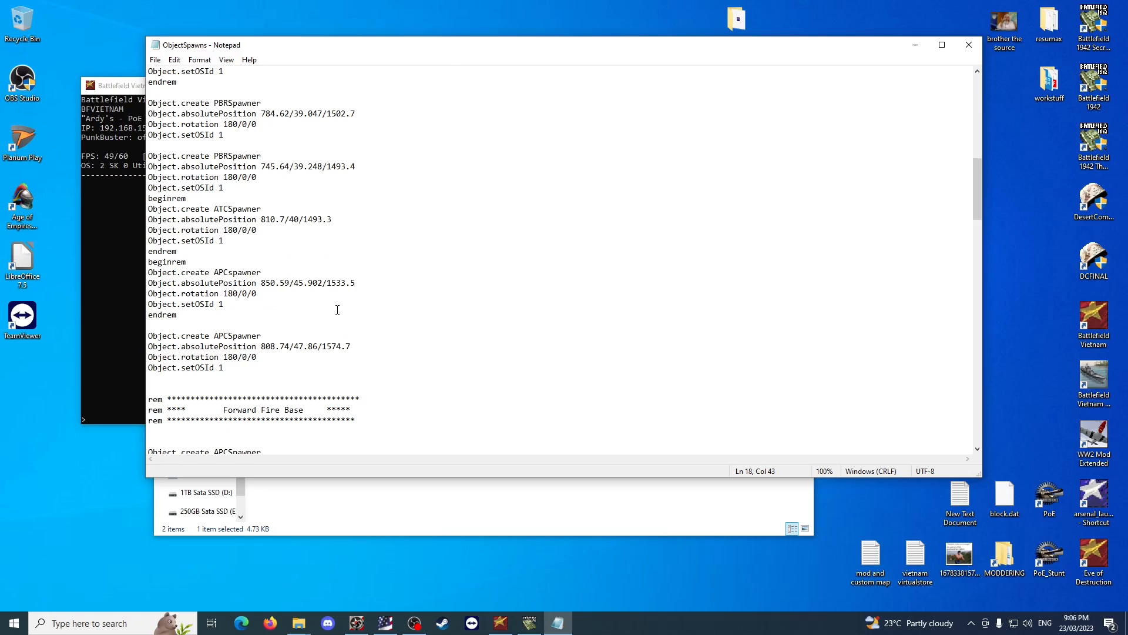
{"action": "scroll", "coordinate": [338, 310], "scroll_direction": "down", "scroll_amount": 2}
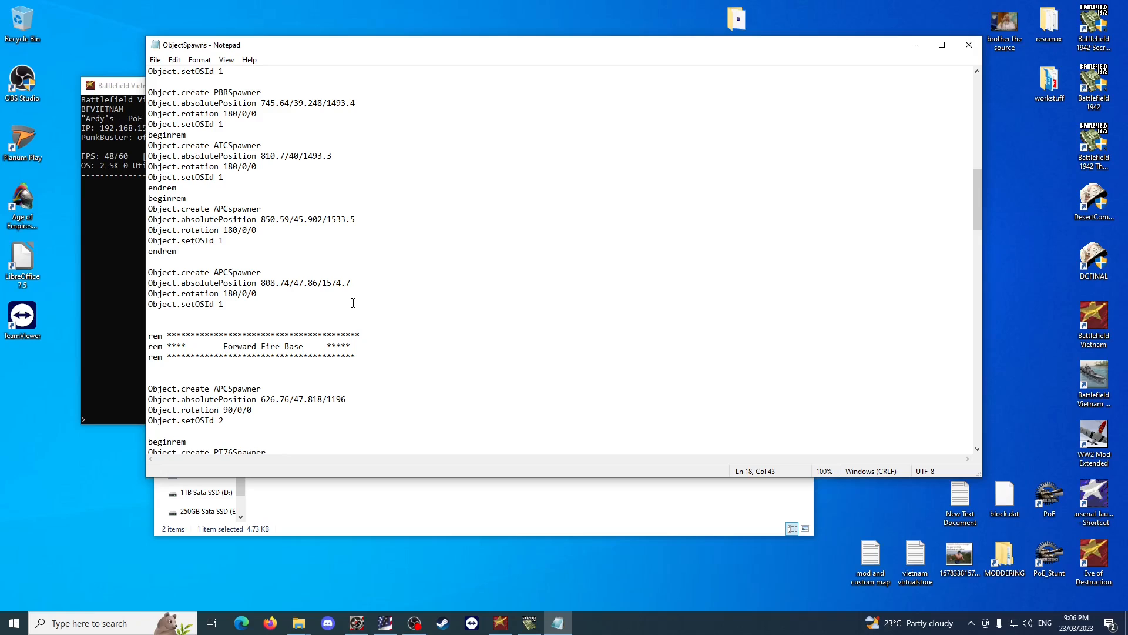
{"action": "scroll", "coordinate": [353, 303], "scroll_direction": "up", "scroll_amount": 10}
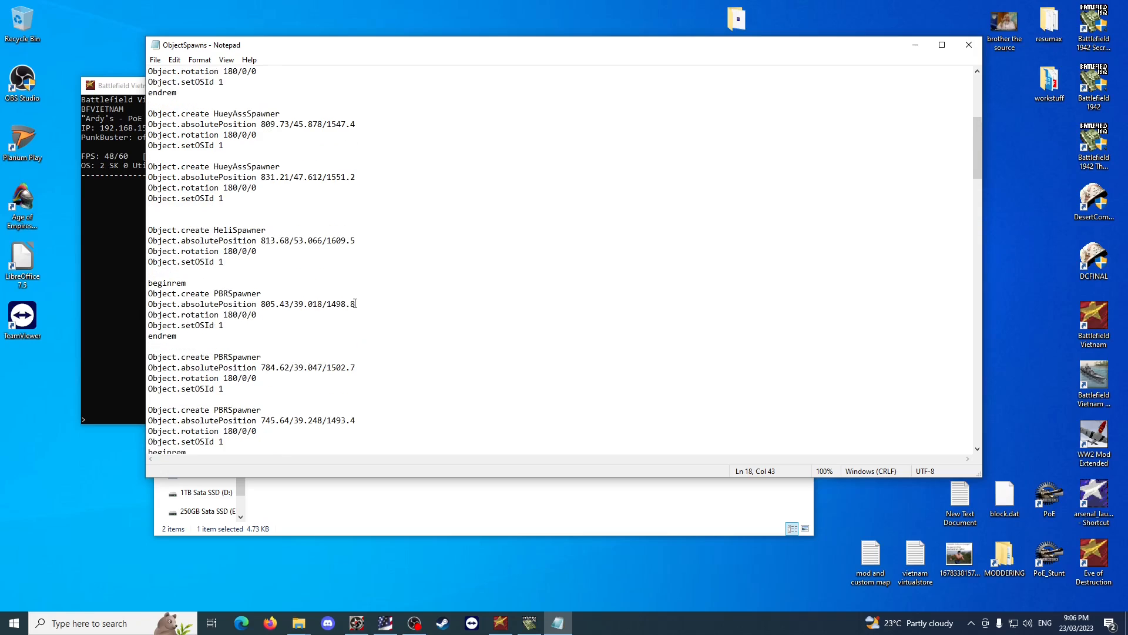
{"action": "scroll", "coordinate": [355, 303], "scroll_direction": "down", "scroll_amount": 20}
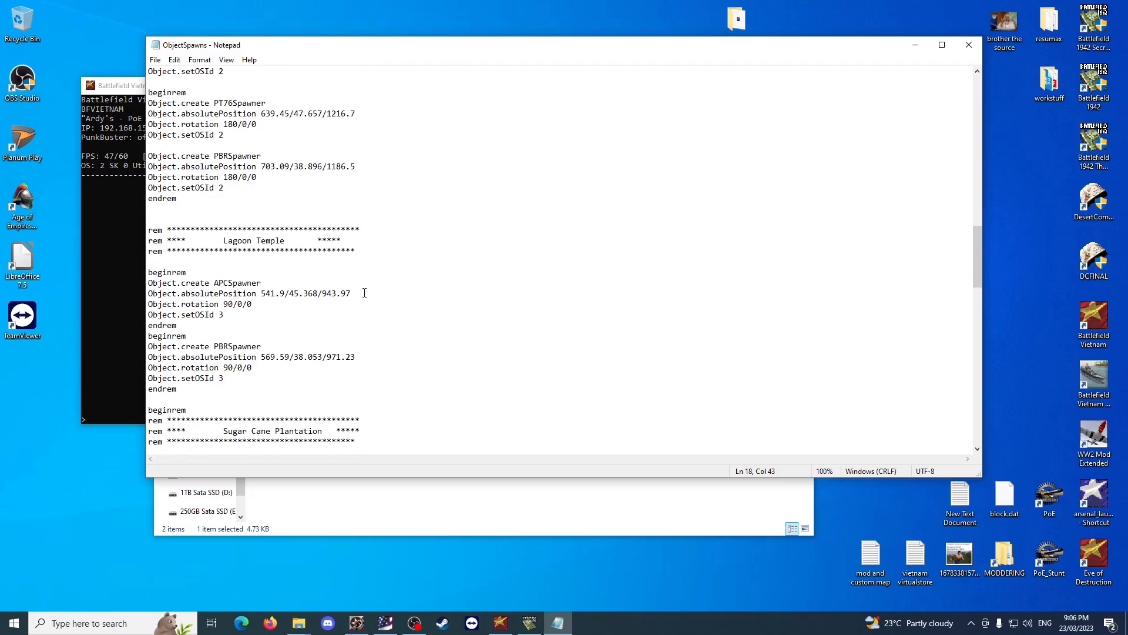
{"action": "scroll", "coordinate": [364, 293], "scroll_direction": "down", "scroll_amount": 9}
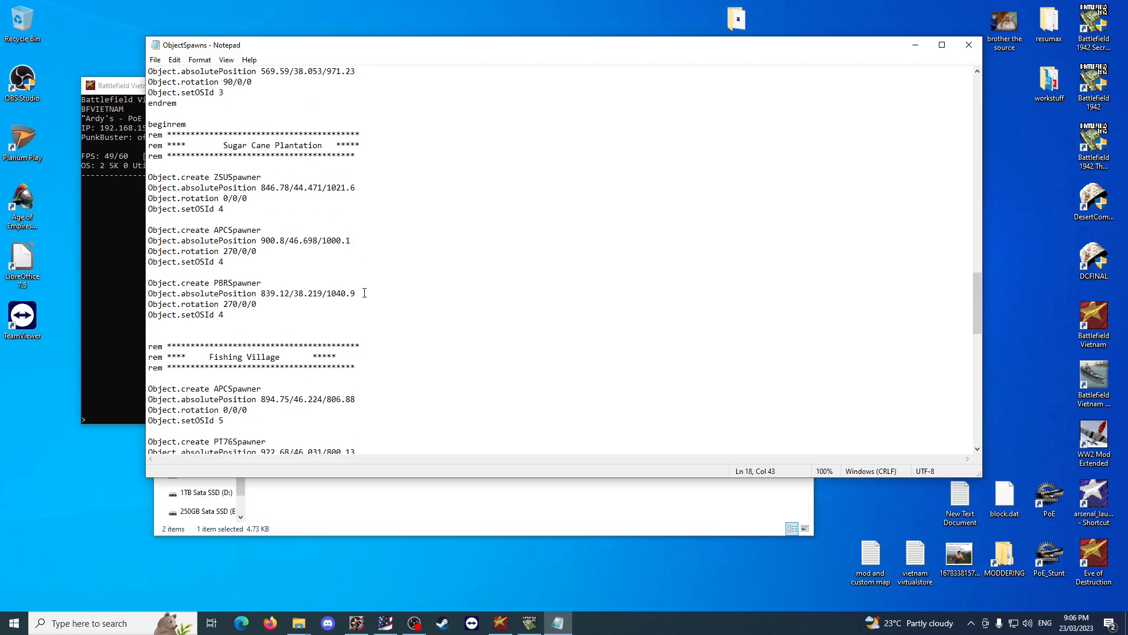
{"action": "scroll", "coordinate": [365, 293], "scroll_direction": "down", "scroll_amount": 11}
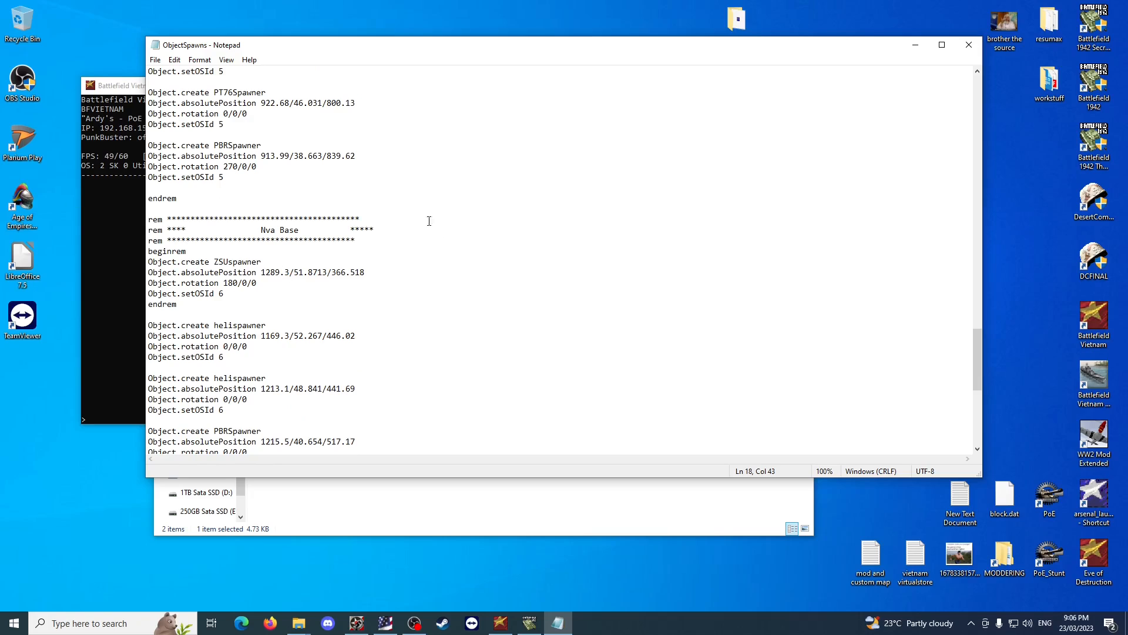
{"action": "scroll", "coordinate": [396, 205], "scroll_direction": "down", "scroll_amount": 10}
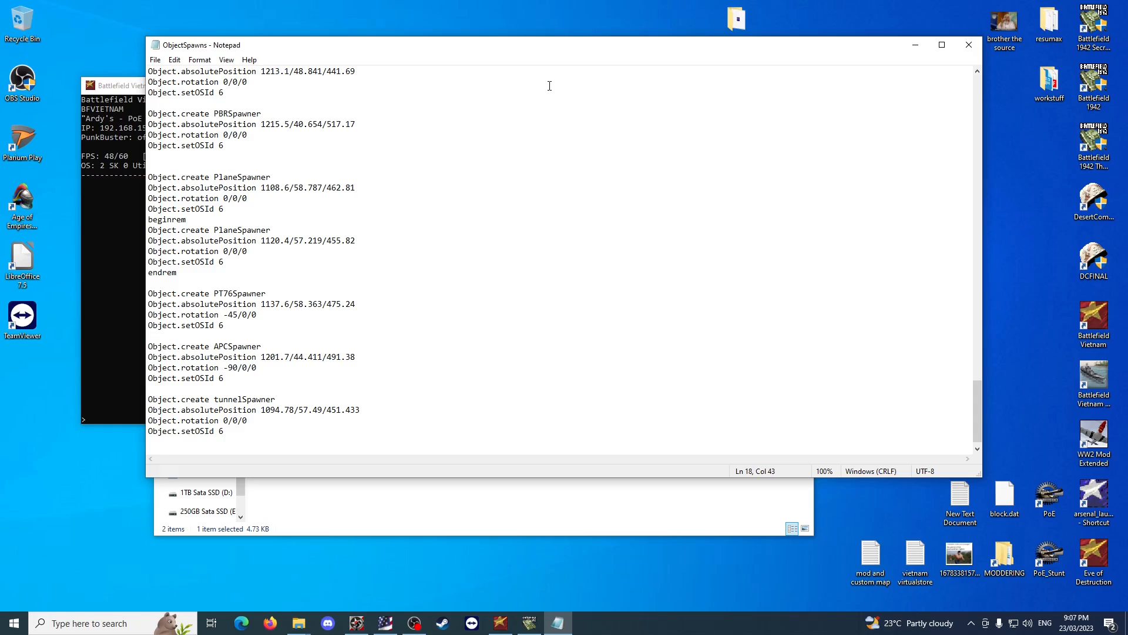
{"action": "left_click", "coordinate": [969, 45]}
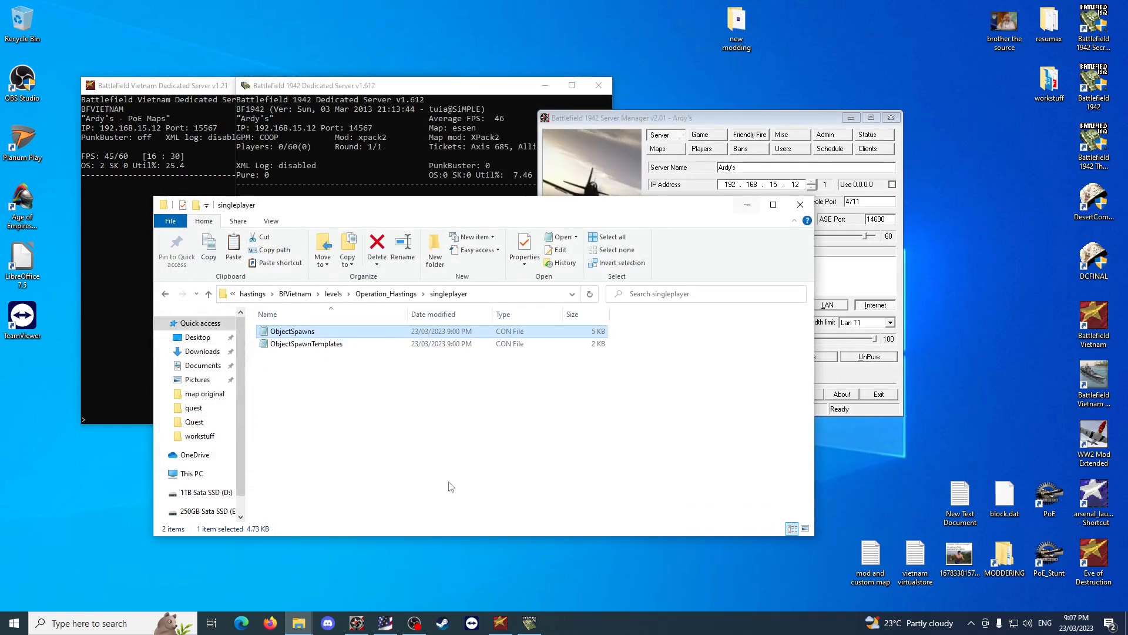
Return to the new modding folder and briefly check the map original folder and winRFA.
{"action": "left_click", "coordinate": [460, 448]}
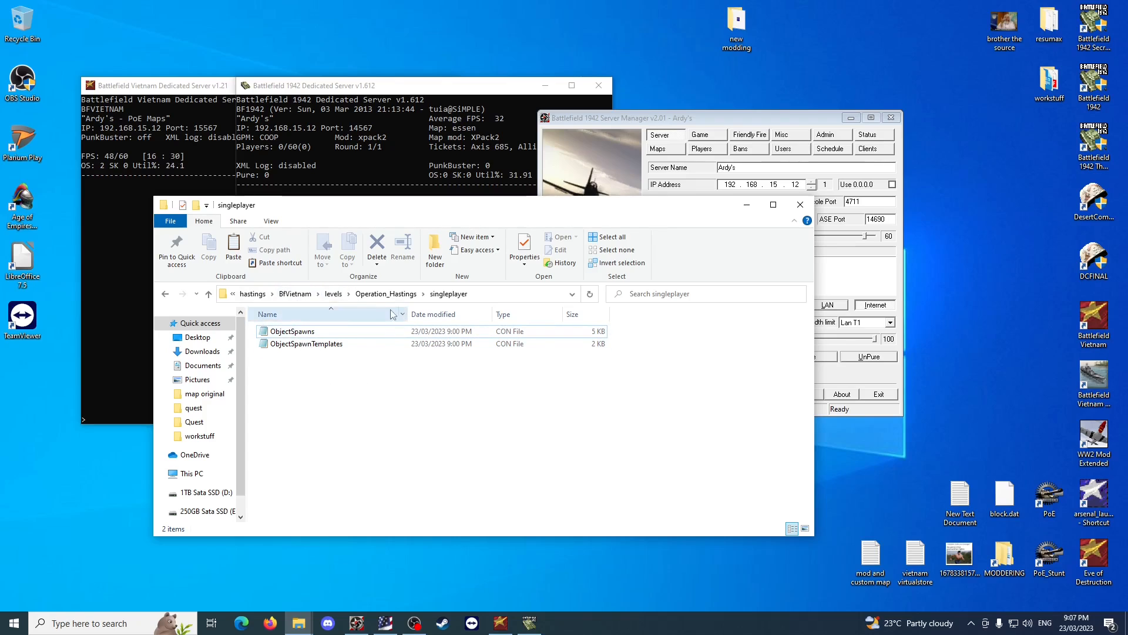
{"action": "left_click", "coordinate": [253, 293]}
{"action": "left_click", "coordinate": [260, 293]}
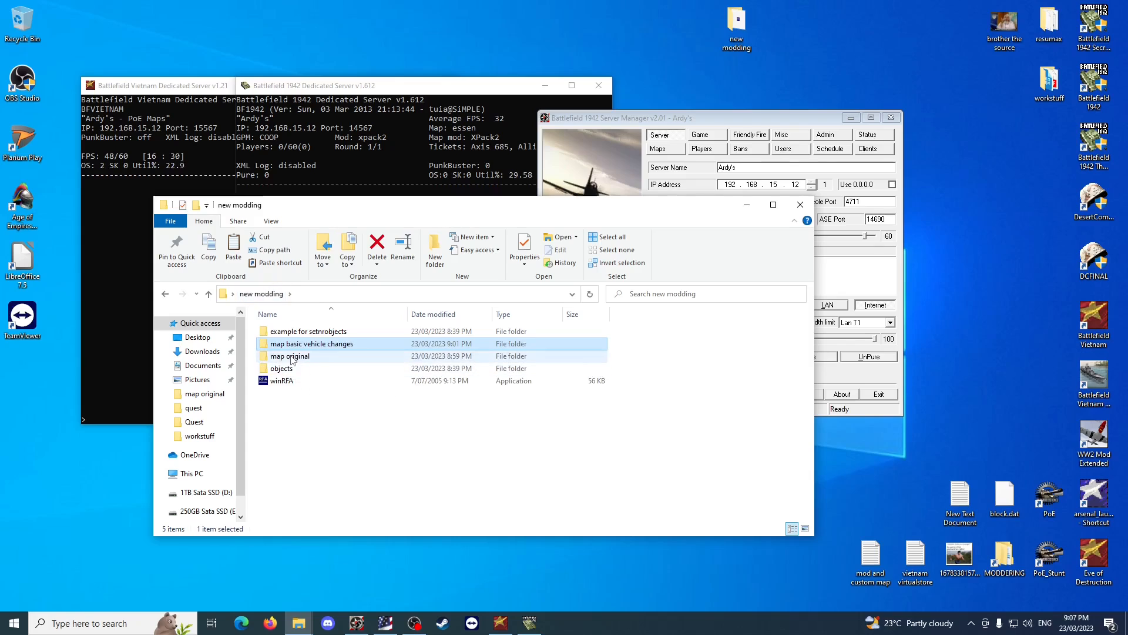
{"action": "double_click", "coordinate": [299, 356]}
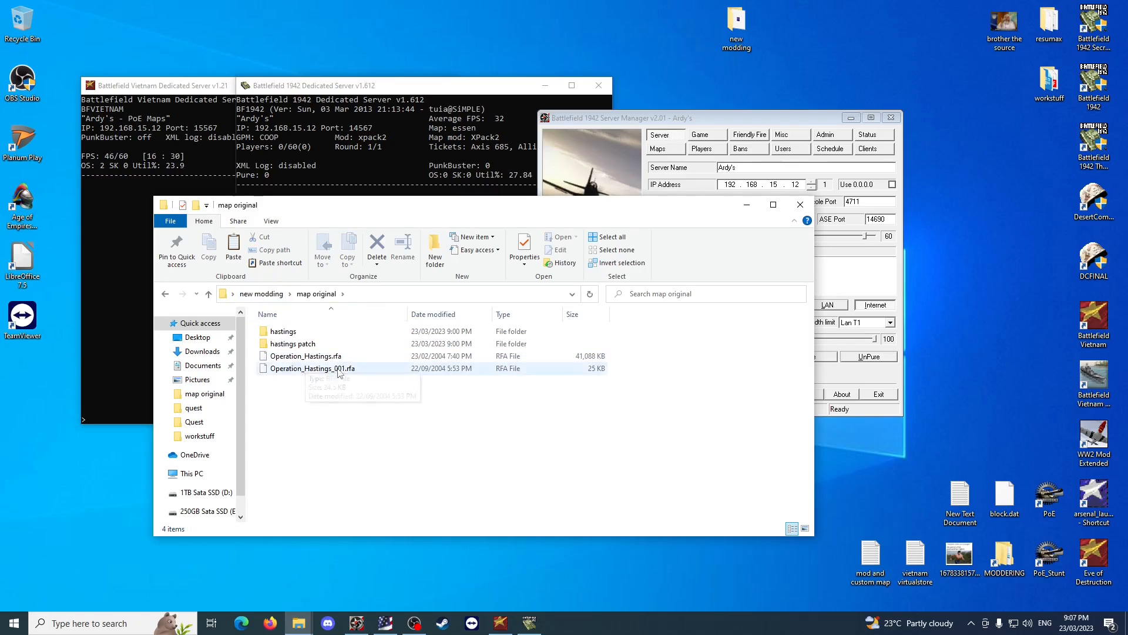
{"action": "left_click", "coordinate": [261, 293]}
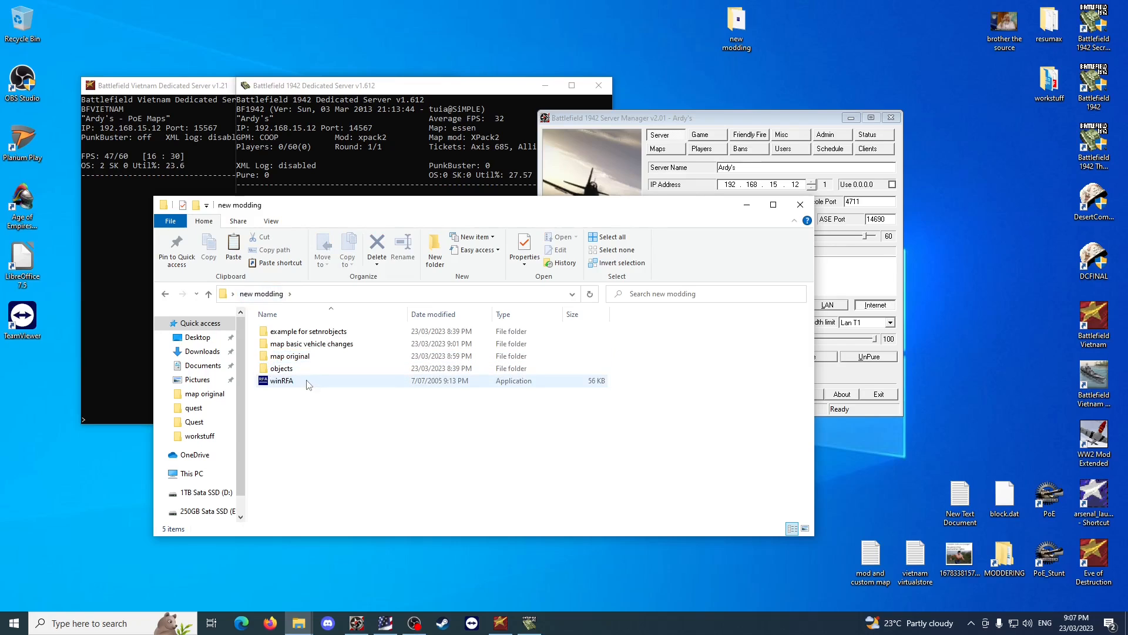
{"action": "double_click", "coordinate": [288, 381]}
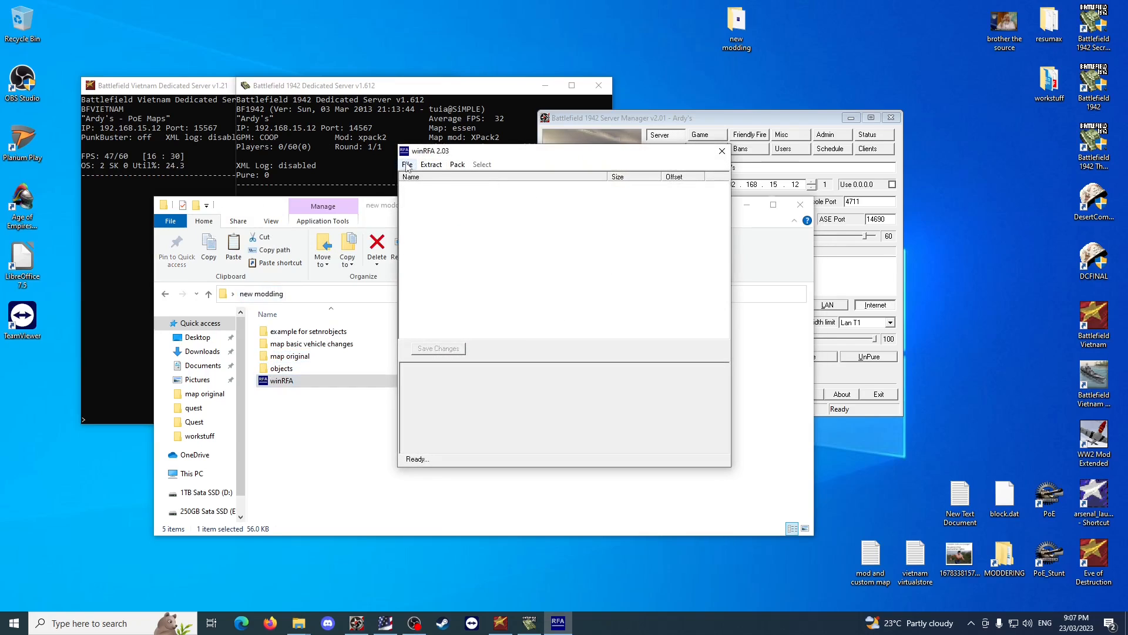
{"action": "left_click", "coordinate": [721, 152]}
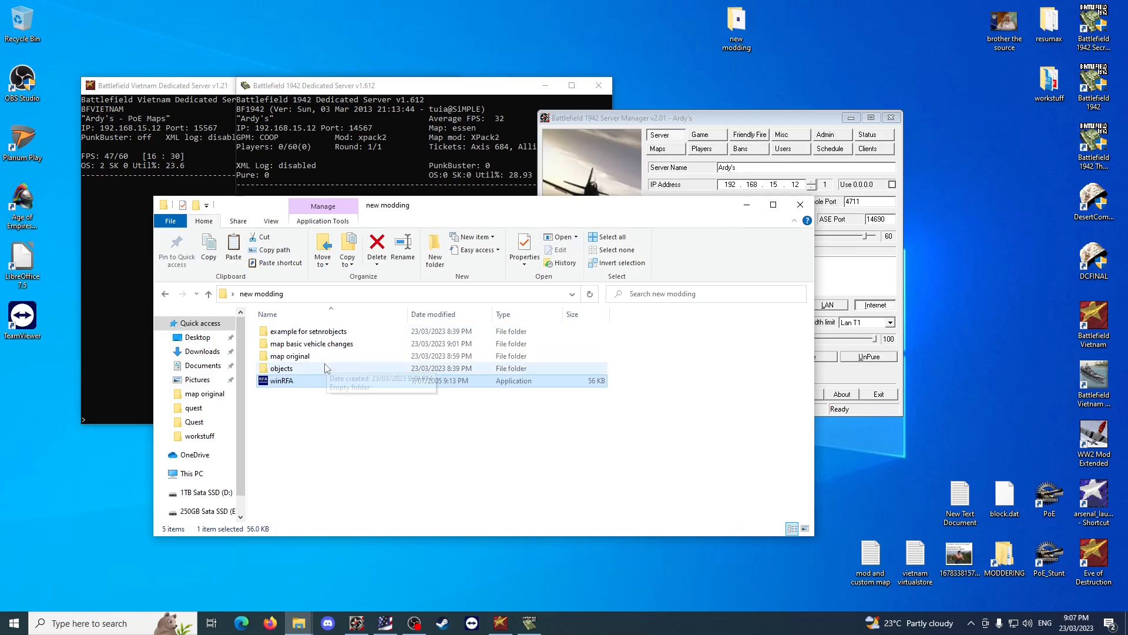
Open the Operation_Hastings level folder inside map original's hastings patch to inspect the patched files.
{"action": "left_click", "coordinate": [329, 357]}
{"action": "double_click", "coordinate": [329, 357]}
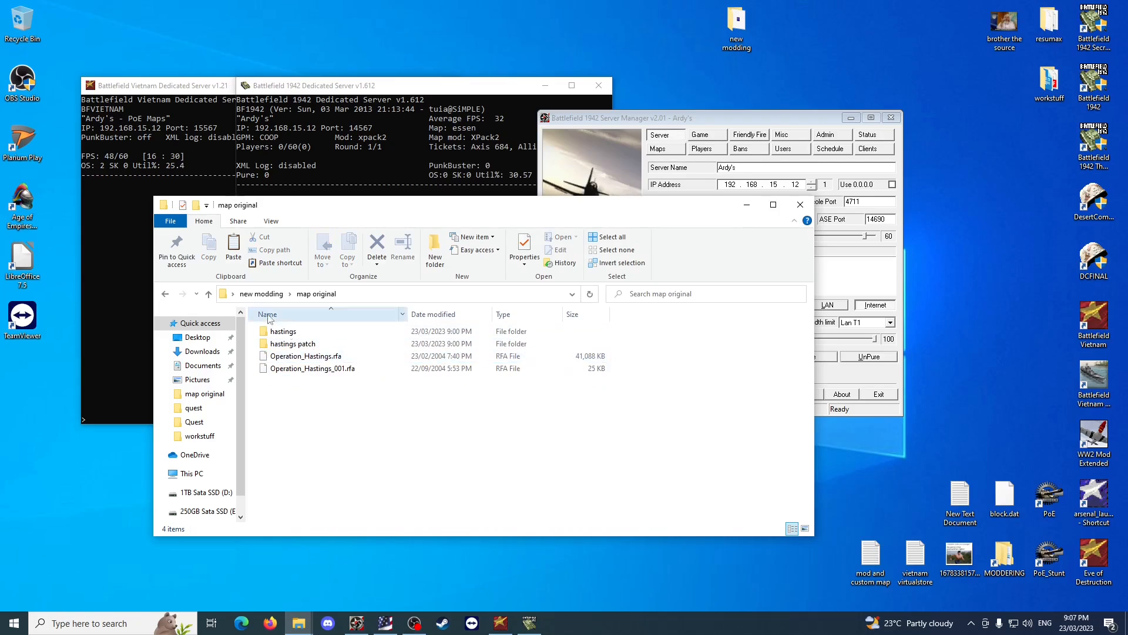
{"action": "double_click", "coordinate": [329, 345]}
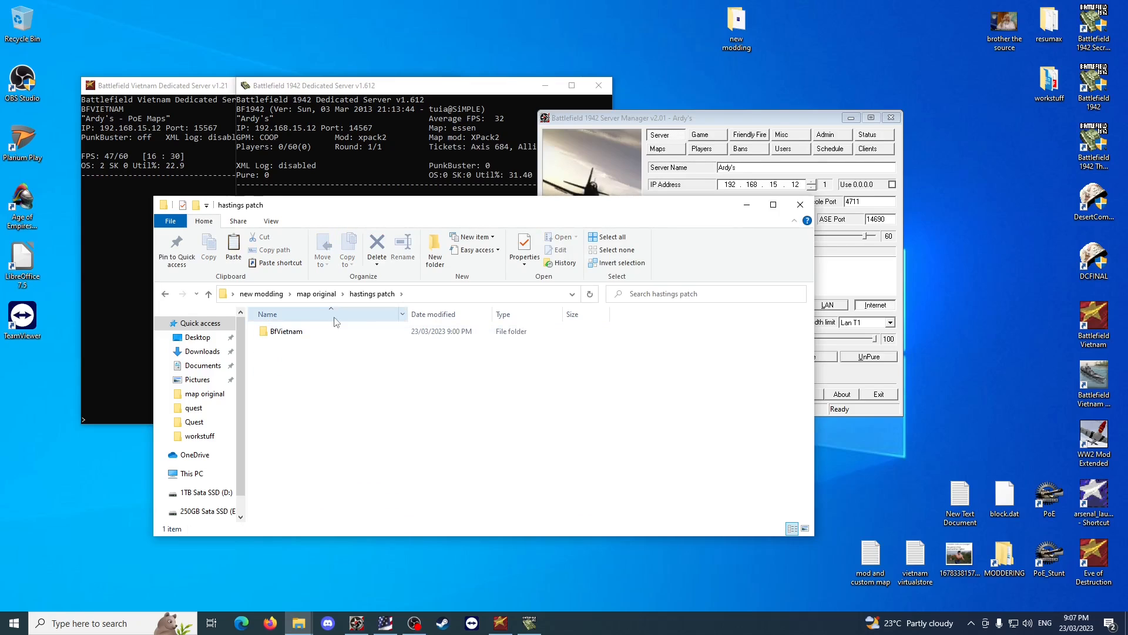
{"action": "double_click", "coordinate": [343, 331]}
{"action": "double_click", "coordinate": [345, 332]}
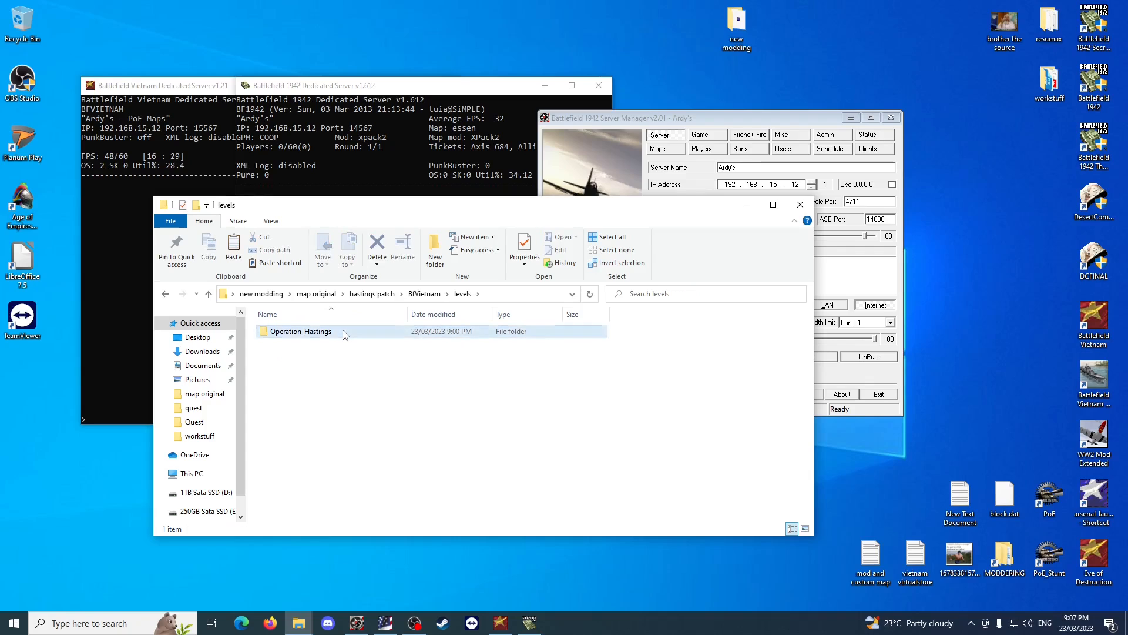
{"action": "double_click", "coordinate": [342, 332]}
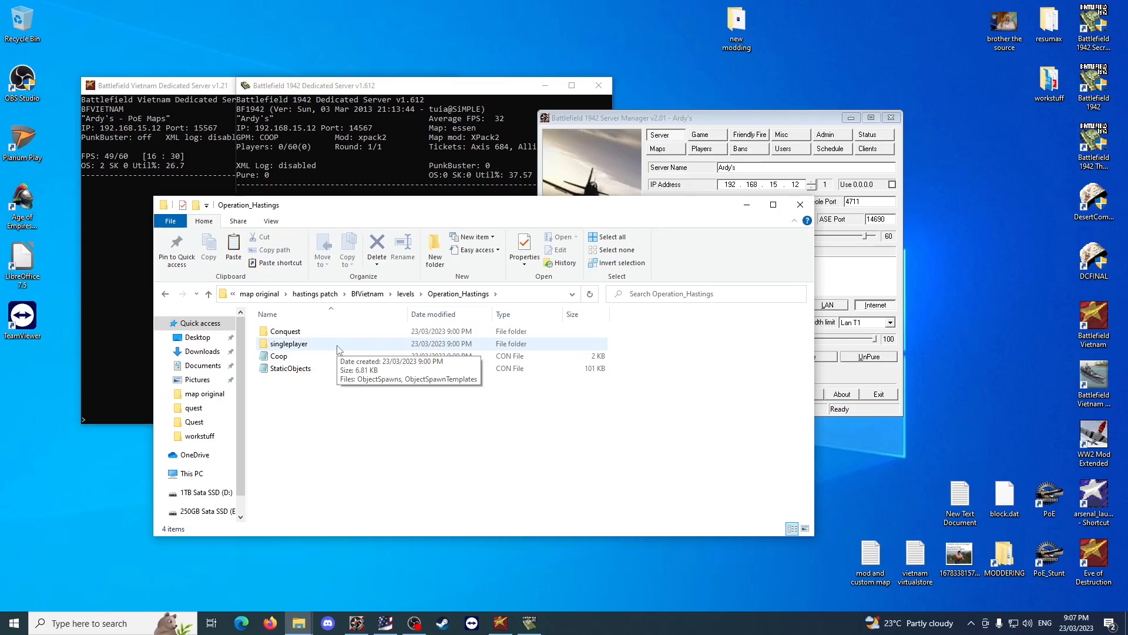
Open the singleplayer folder in map original's hastings patch and copy ObjectSpawnTemplates.
{"action": "double_click", "coordinate": [338, 347]}
{"action": "left_click", "coordinate": [317, 349]}
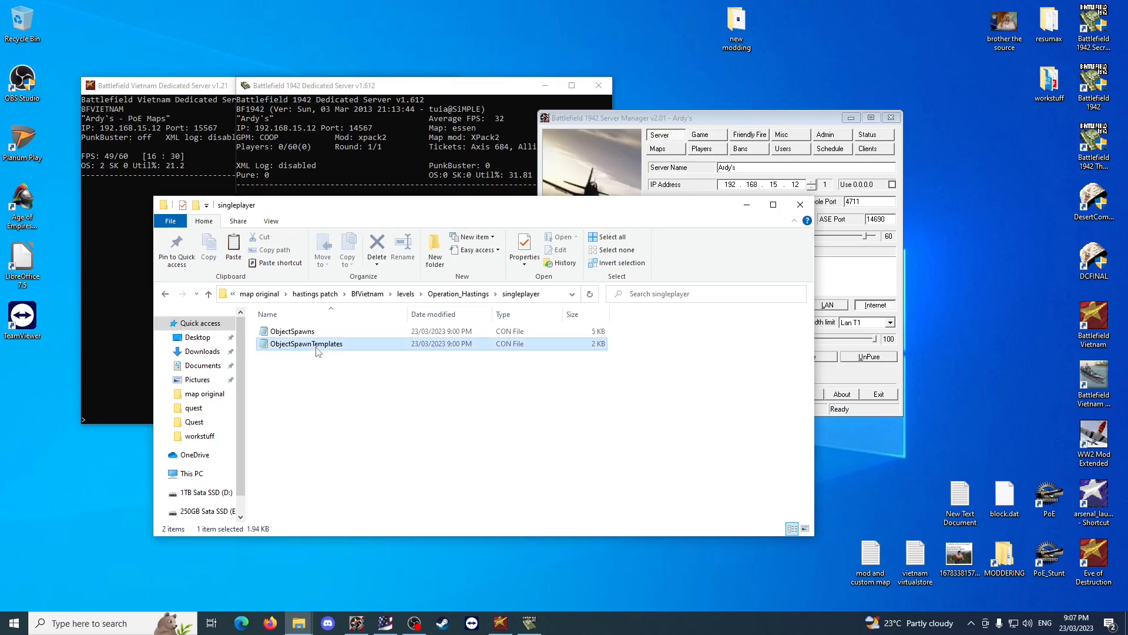
{"action": "left_click", "coordinate": [320, 361]}
{"action": "left_click", "coordinate": [323, 346]}
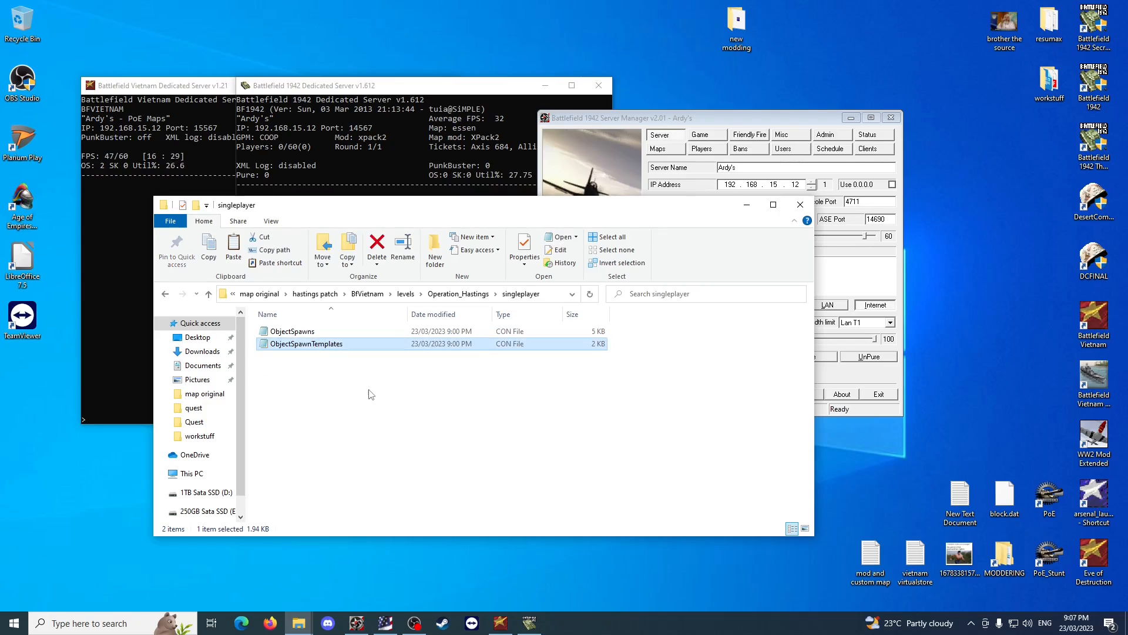
Paste ObjectSpawnTemplates into the Operation_Hastings singleplayer folder under map basic vehicle changes' hastings folder, replacing the existing file.
{"action": "left_click", "coordinate": [259, 294]}
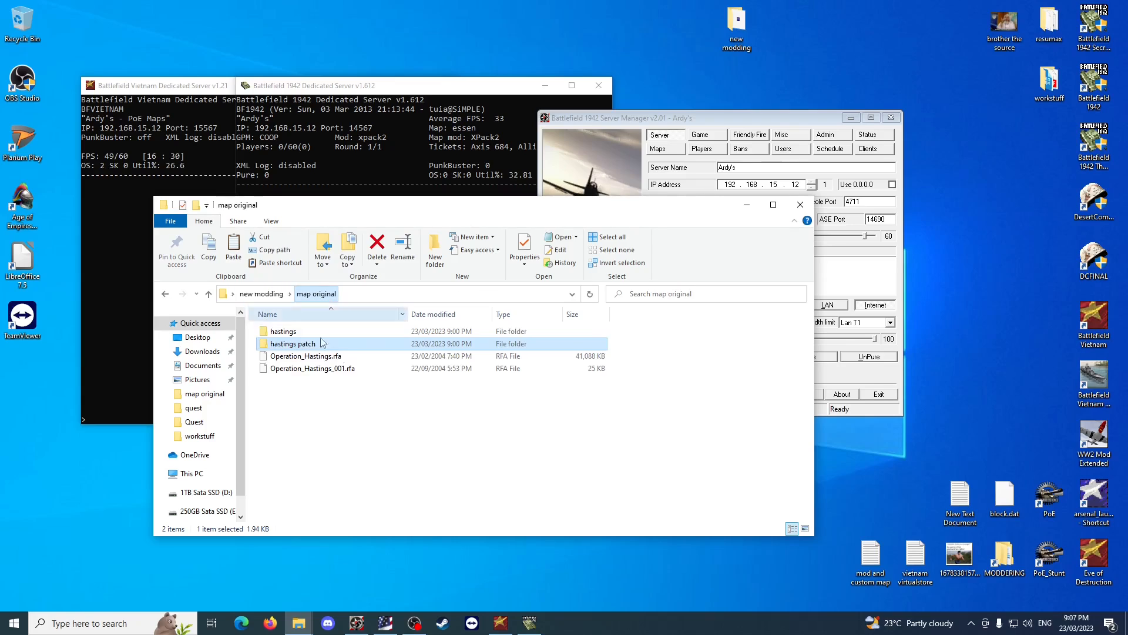
{"action": "left_click", "coordinate": [252, 295]}
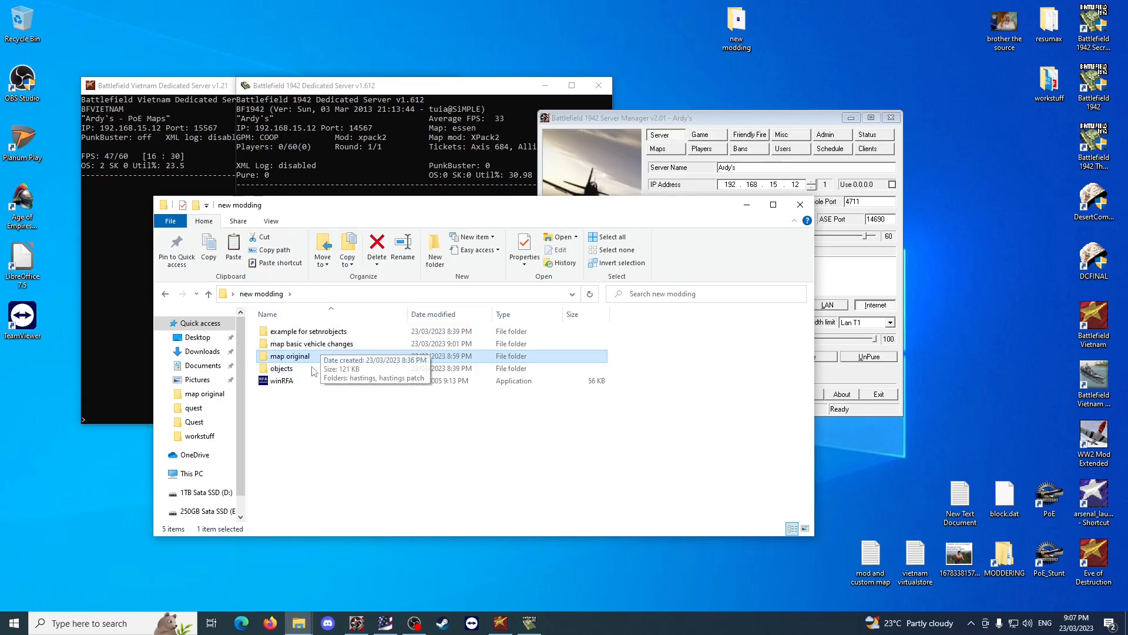
{"action": "left_click", "coordinate": [339, 348]}
{"action": "double_click", "coordinate": [340, 348]}
{"action": "double_click", "coordinate": [341, 333]}
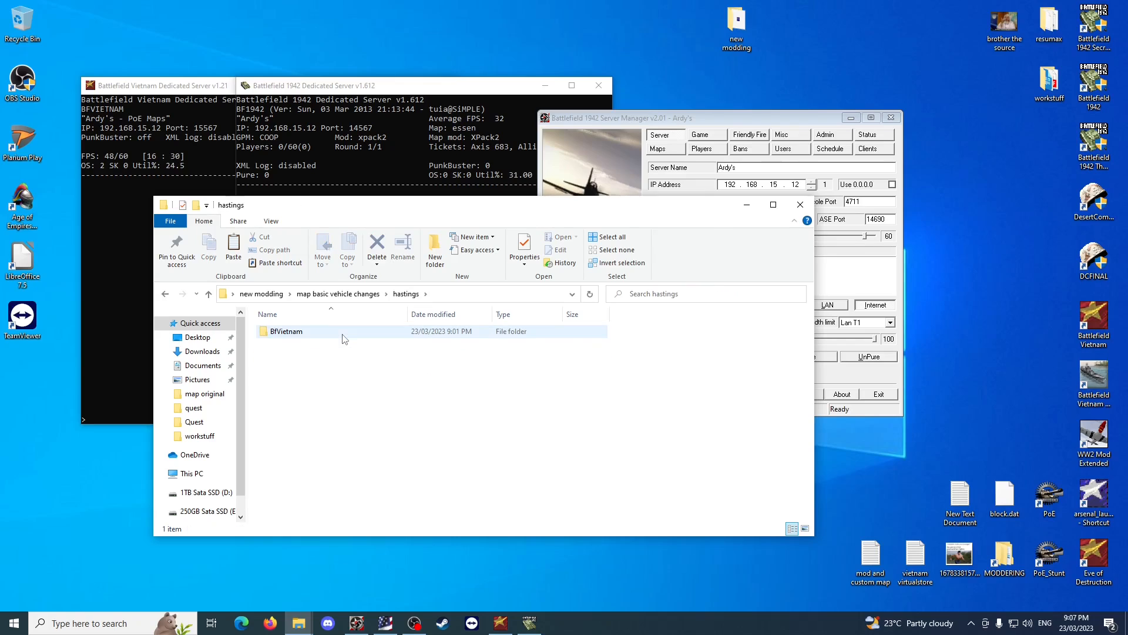
{"action": "double_click", "coordinate": [343, 333]}
{"action": "double_click", "coordinate": [343, 334]}
{"action": "double_click", "coordinate": [343, 334]}
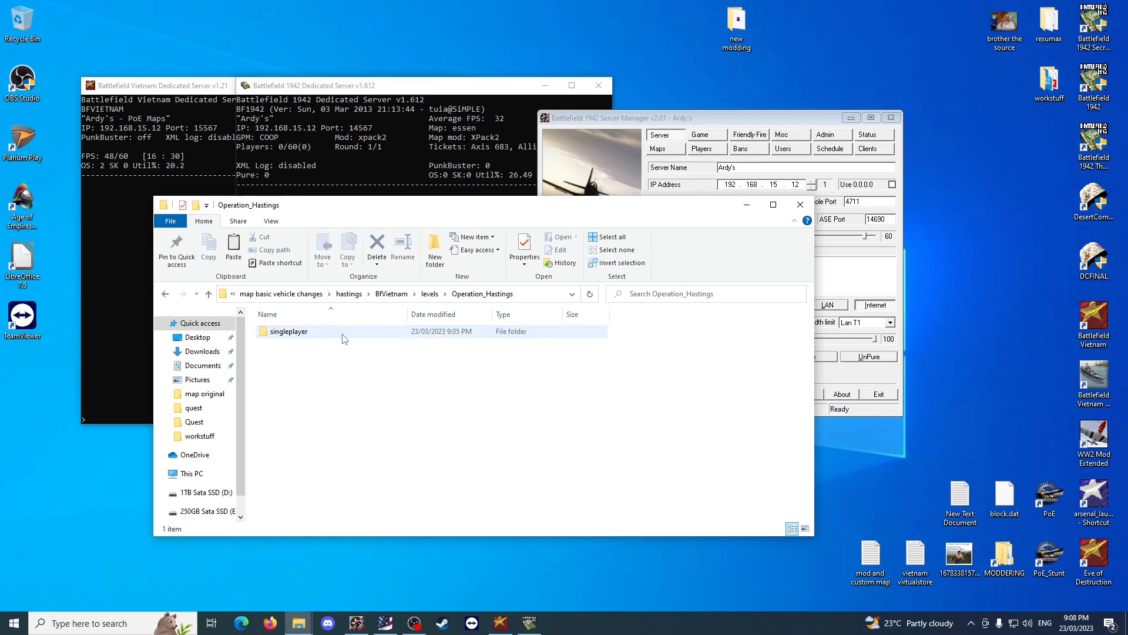
{"action": "left_click", "coordinate": [343, 334]}
{"action": "double_click", "coordinate": [343, 335]}
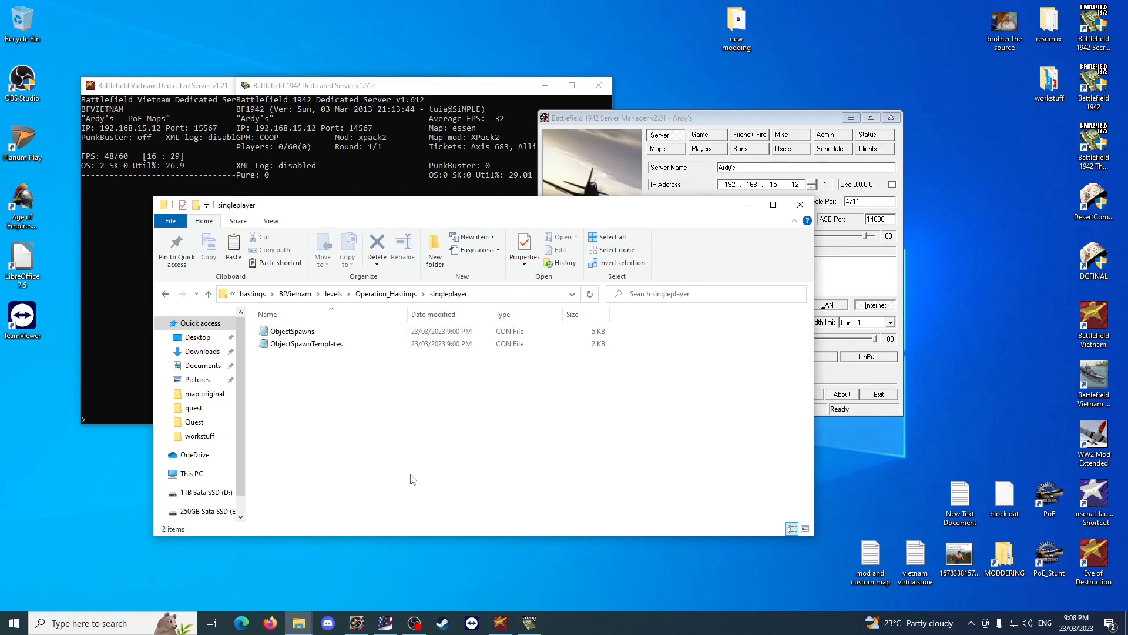
{"action": "key", "text": "ctrl+v"}
{"action": "key", "text": "Return"}
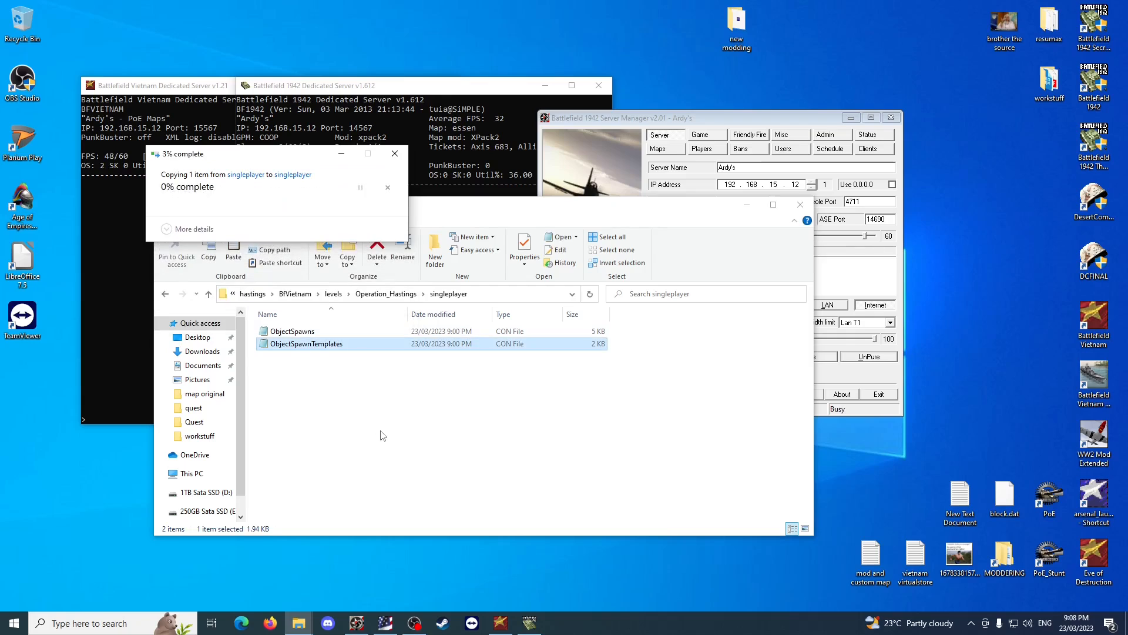
Open ObjectSpawnTemplates and ObjectSpawns from the singleplayer folder and arrange both files for side-by-side viewing.
{"action": "double_click", "coordinate": [313, 344]}
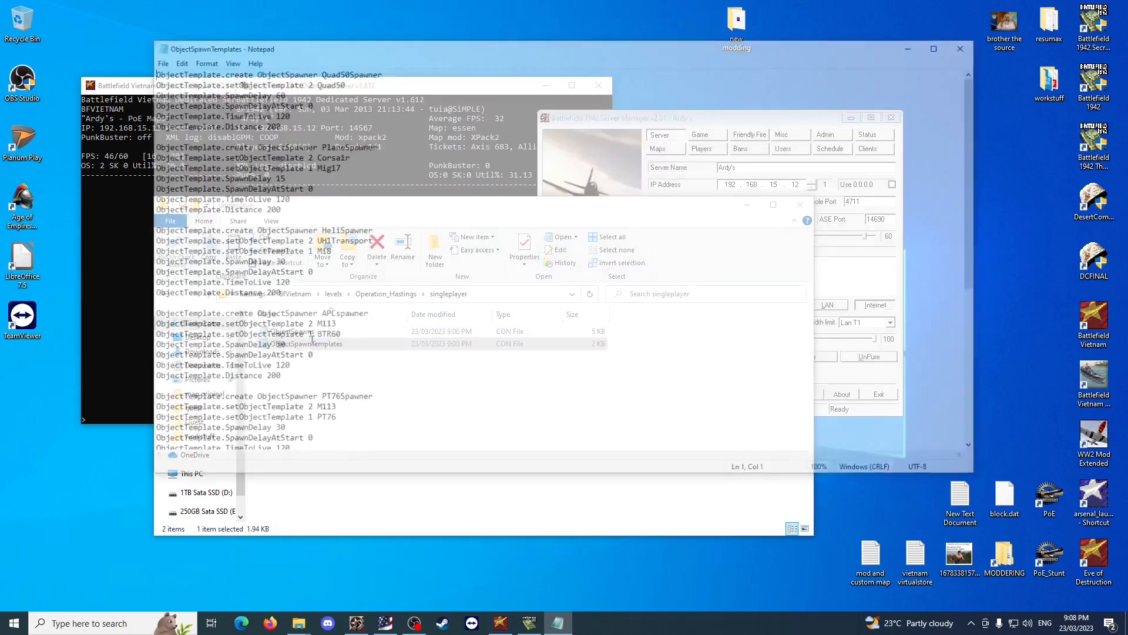
{"action": "left_click_drag", "start_coordinate": [314, 71], "coordinate": [384, 73]}
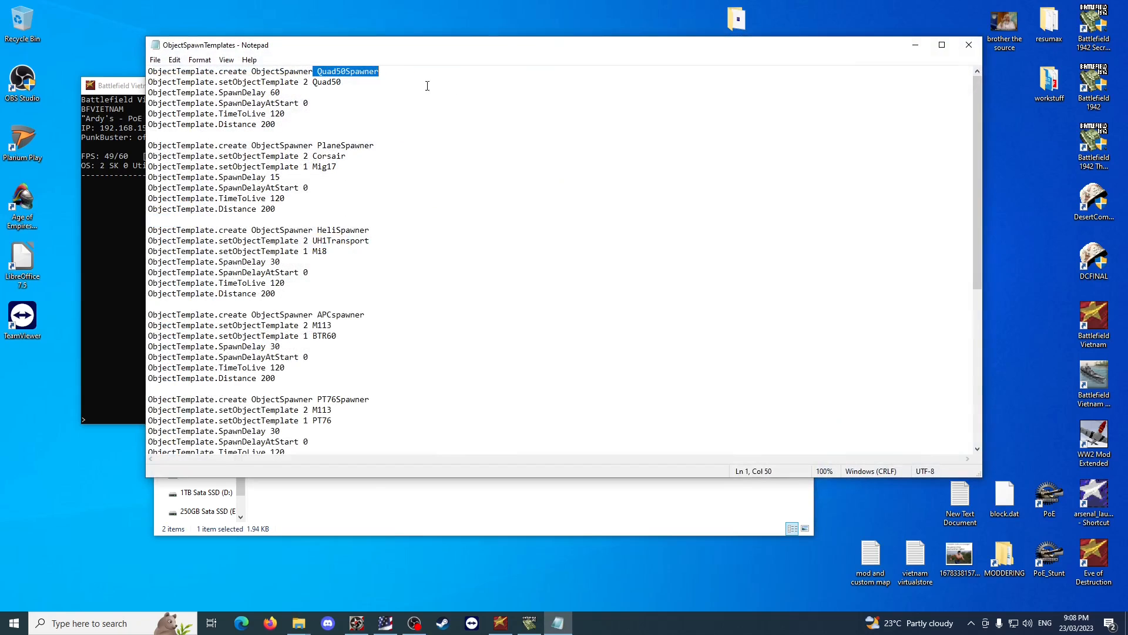
{"action": "left_click", "coordinate": [425, 91]}
{"action": "left_click_drag", "start_coordinate": [475, 46], "coordinate": [694, 40]}
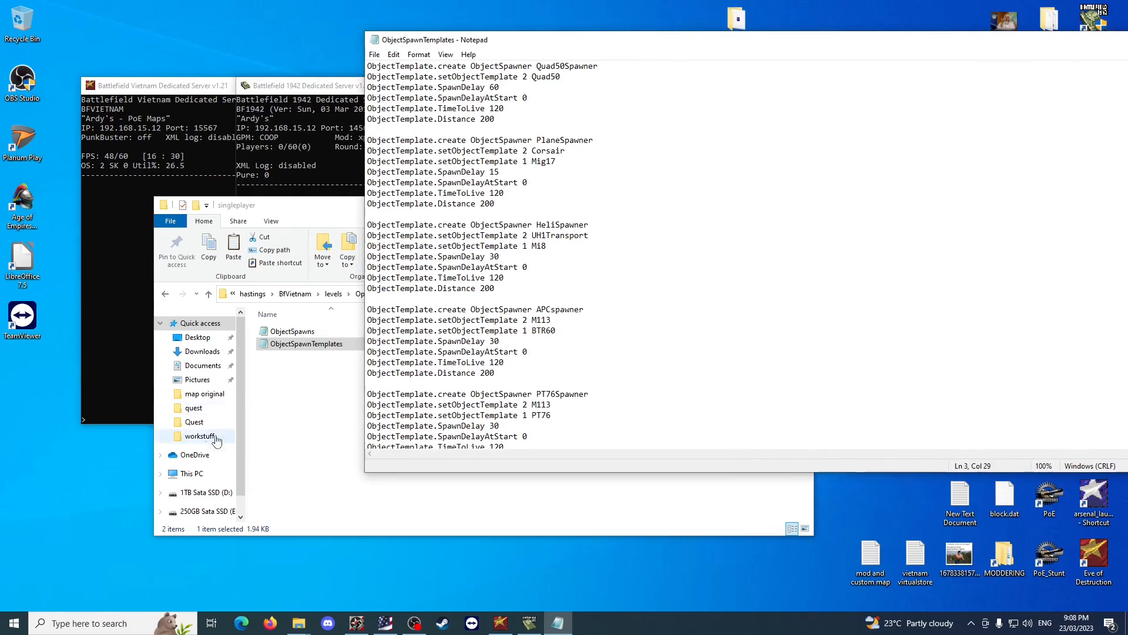
{"action": "double_click", "coordinate": [292, 331]}
{"action": "left_click", "coordinate": [987, 203]}
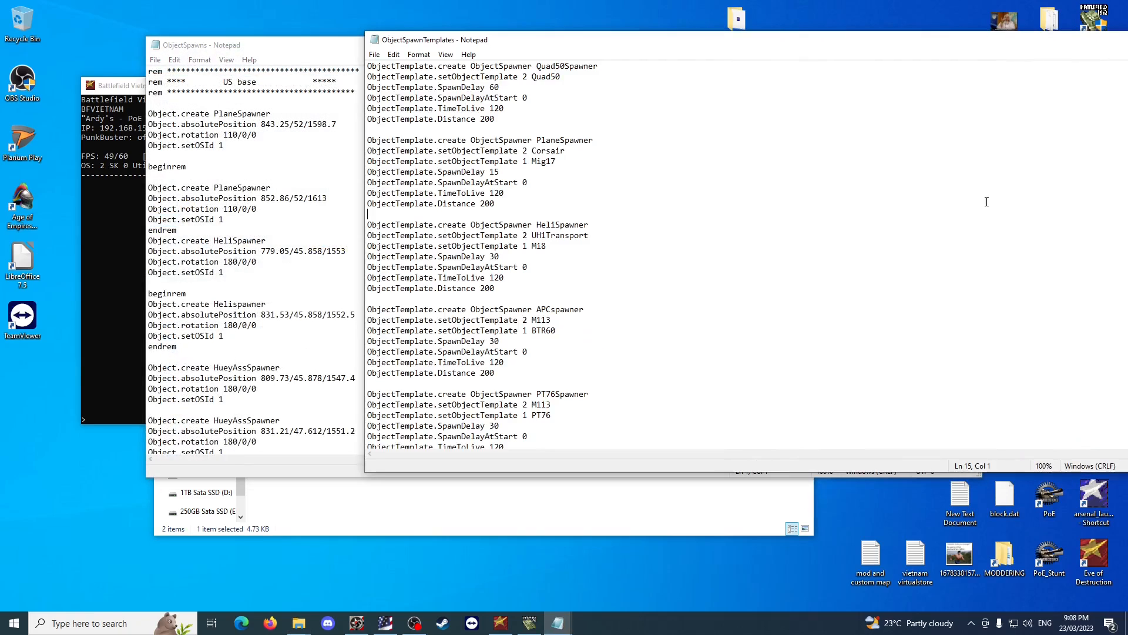
Compare the Helispawner entry in ObjectSpawns with the HeliSpawner and Quad50Spawner definitions in ObjectSpawnTemplates.
{"action": "left_click", "coordinate": [274, 146]}
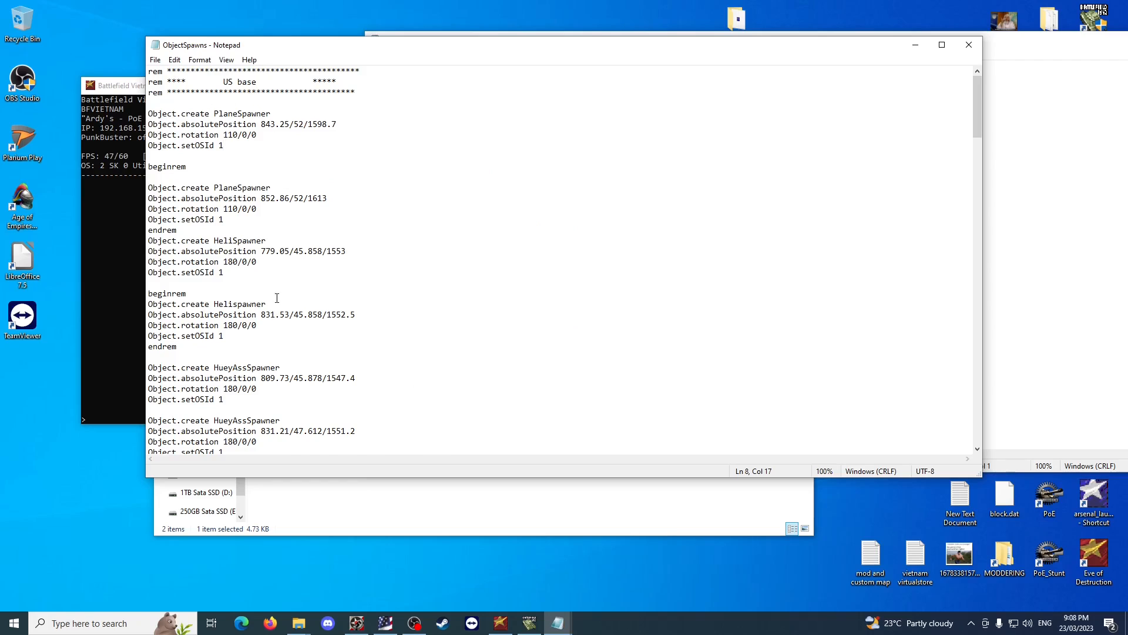
{"action": "left_click_drag", "start_coordinate": [277, 298], "coordinate": [215, 301]}
{"action": "key", "text": "alt+Tab"}
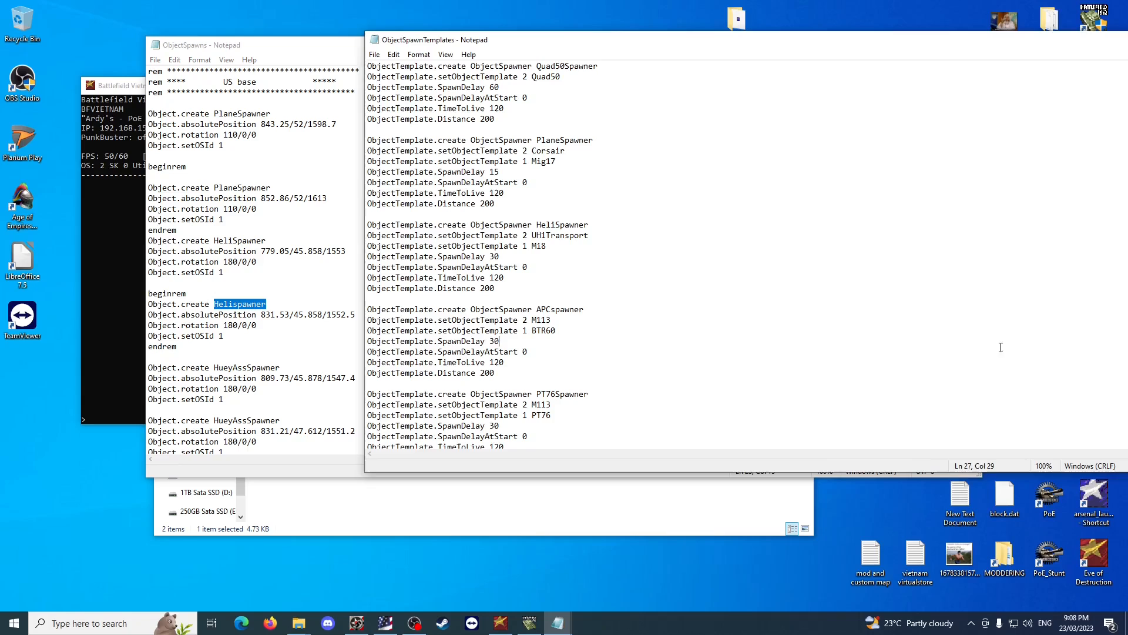
{"action": "left_click", "coordinate": [543, 237]}
{"action": "key", "text": "Down"}
{"action": "key", "text": "Down"}
{"action": "key", "text": "Down"}
{"action": "key", "text": "Down"}
{"action": "left_click", "coordinate": [470, 501]}
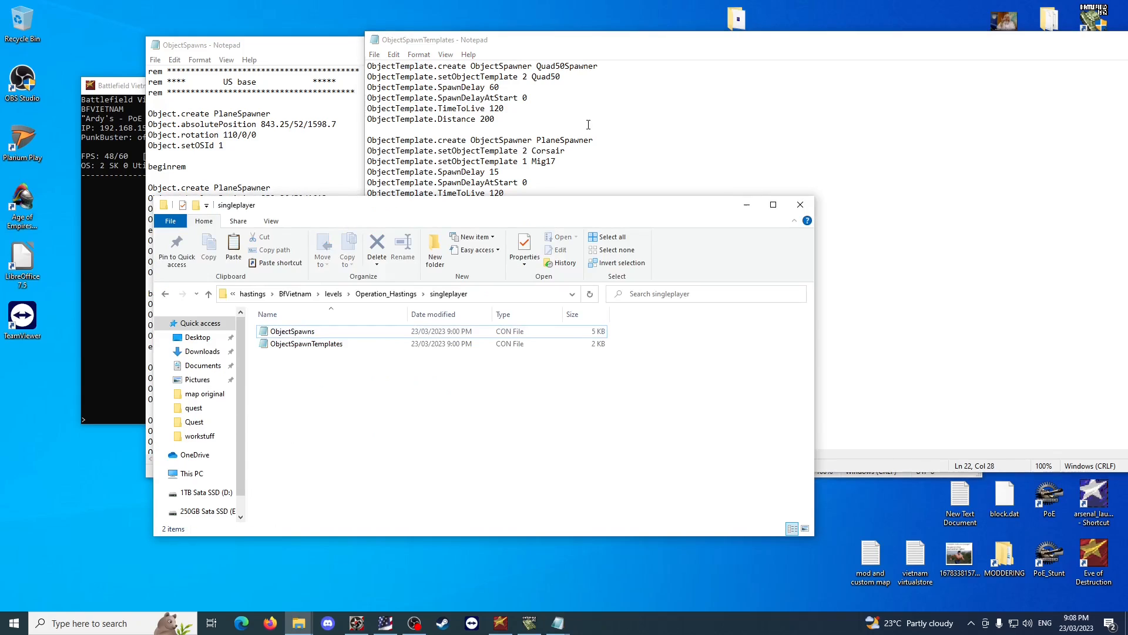
{"action": "left_click", "coordinate": [617, 140]}
{"action": "double_click", "coordinate": [544, 67]}
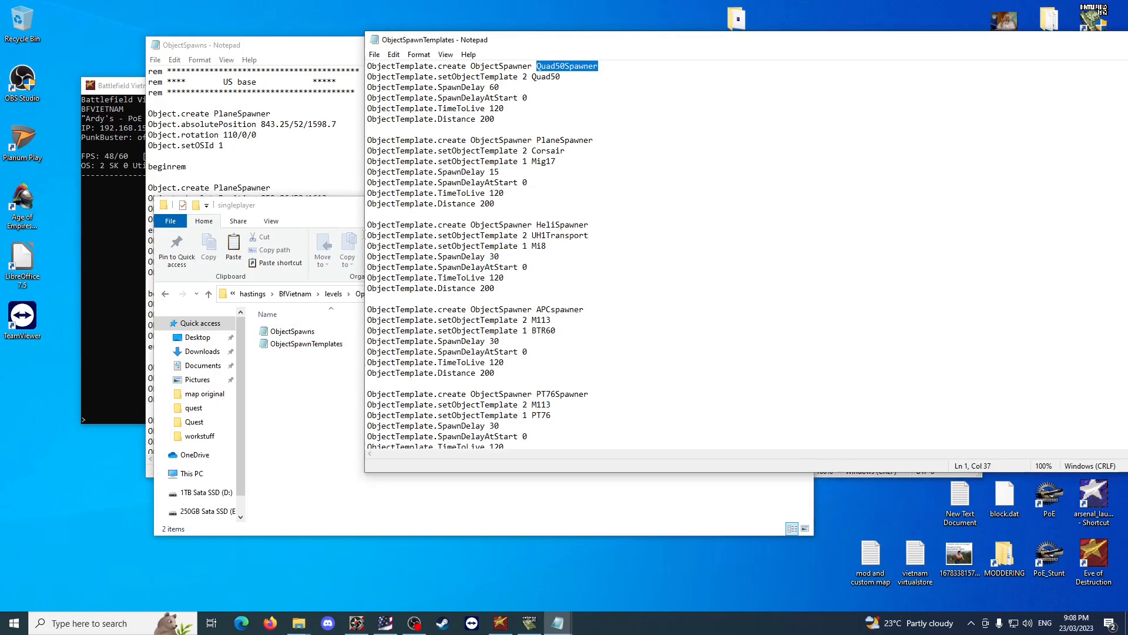
Check the hastings patch folder in map basic vehicle changes, and return to the hastings folder's Operation_Hastings singleplayer files.
{"action": "left_click", "coordinate": [308, 382]}
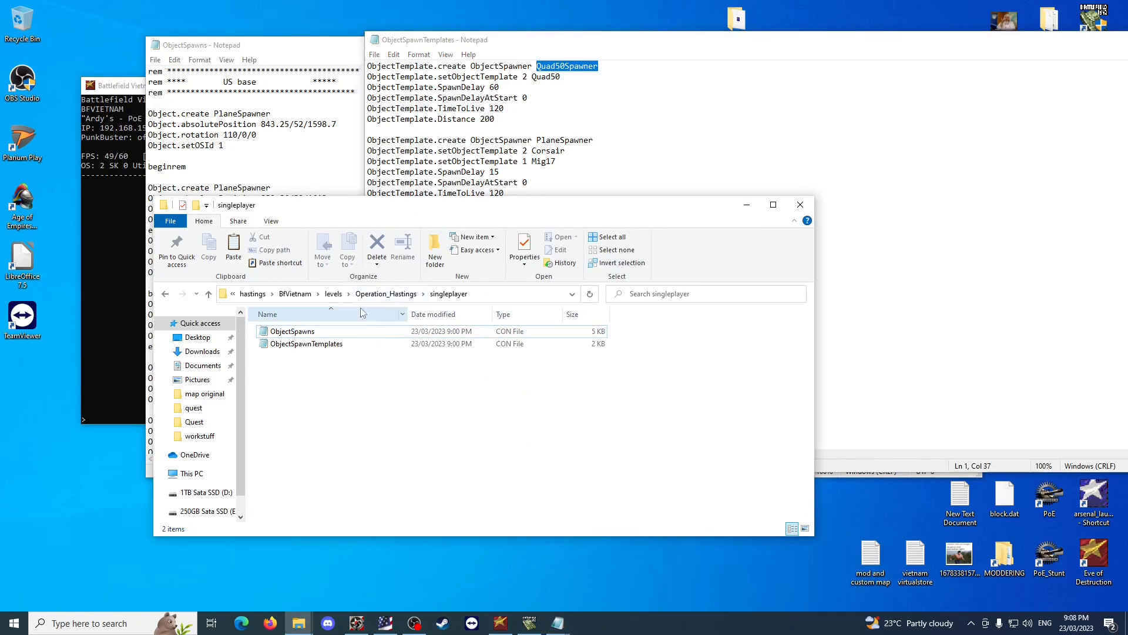
{"action": "left_click", "coordinate": [338, 345]}
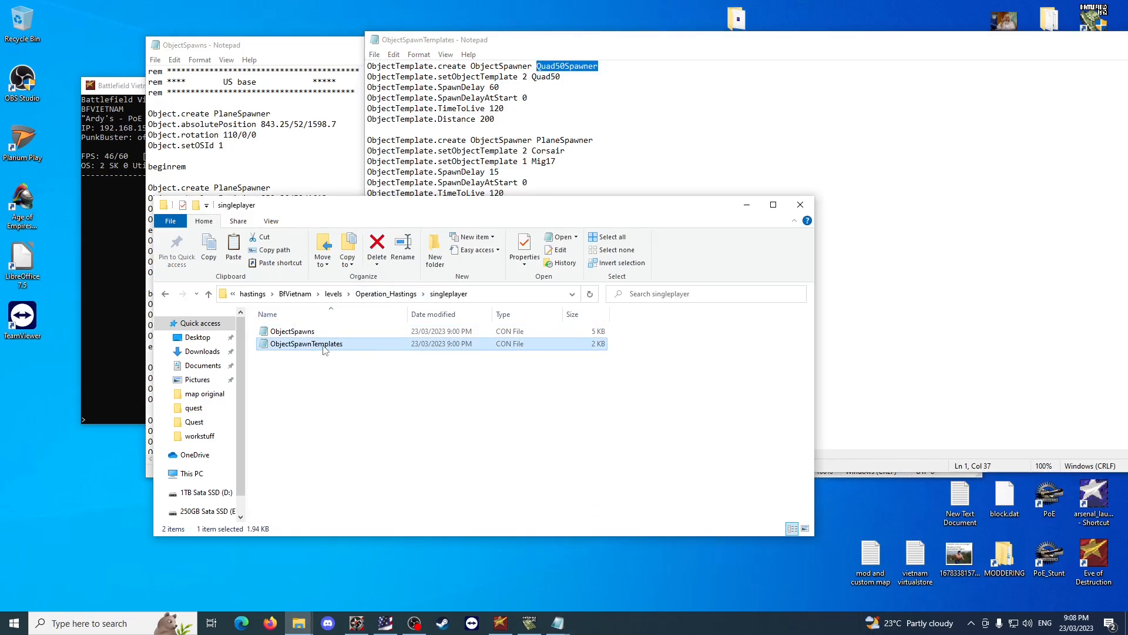
{"action": "left_click", "coordinate": [255, 295]}
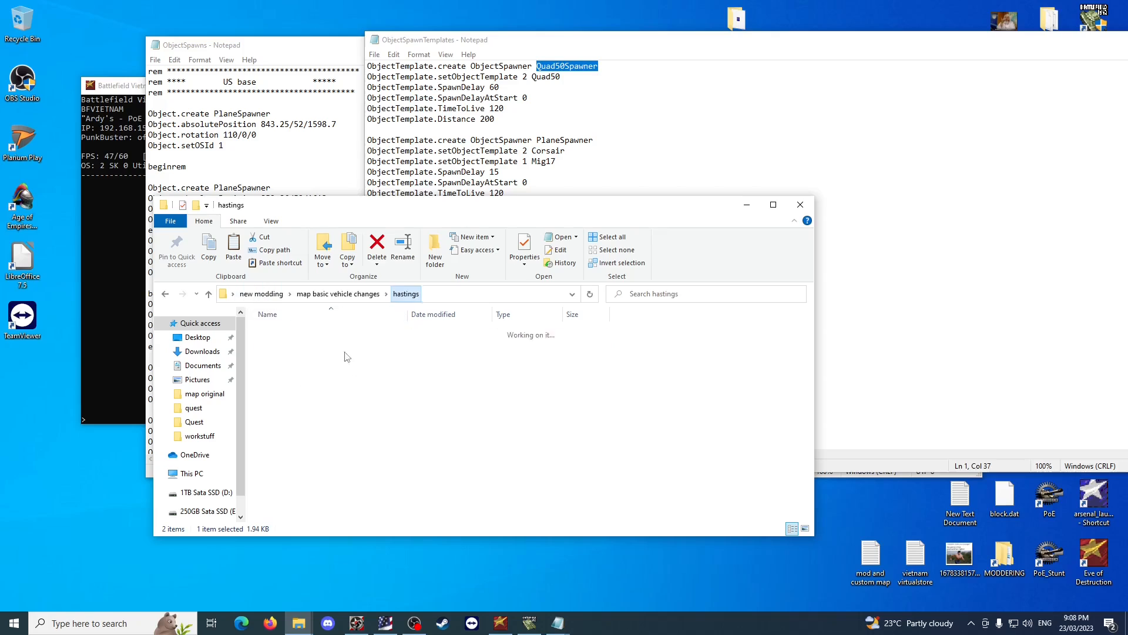
{"action": "left_click", "coordinate": [338, 293]}
{"action": "double_click", "coordinate": [307, 344]}
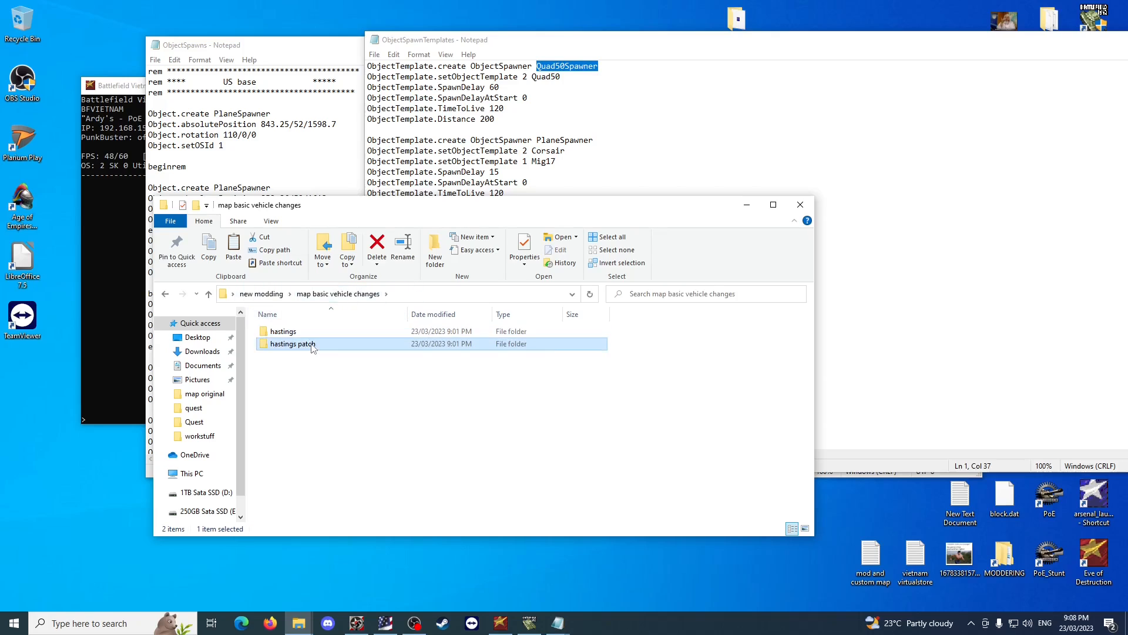
{"action": "left_click", "coordinate": [338, 293]}
{"action": "double_click", "coordinate": [307, 331]}
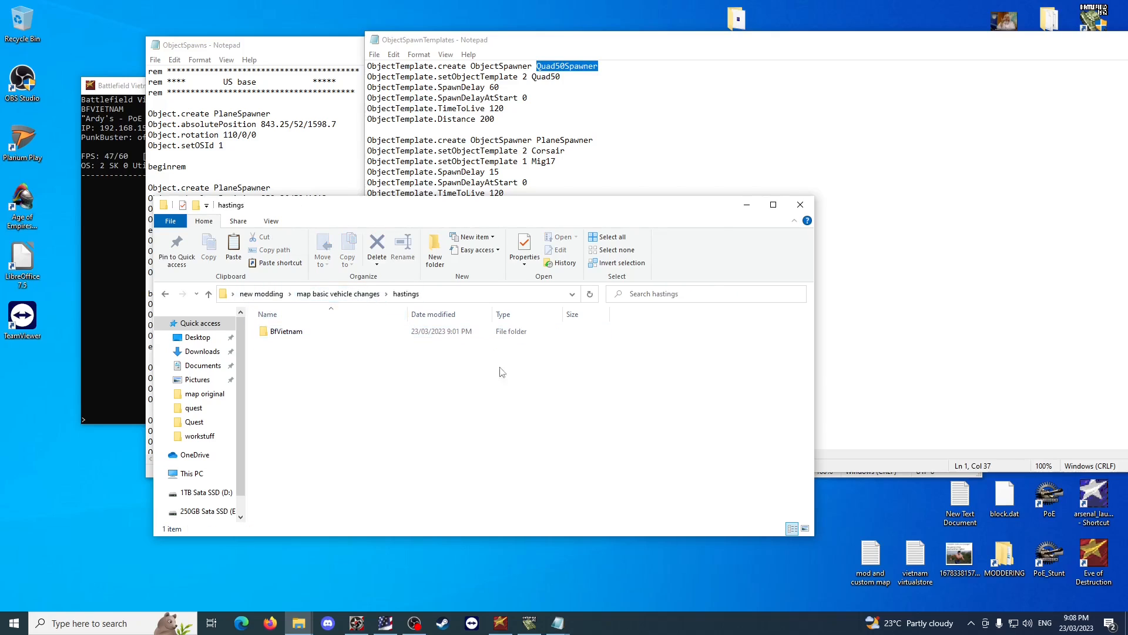
{"action": "double_click", "coordinate": [339, 335]}
{"action": "double_click", "coordinate": [337, 334]}
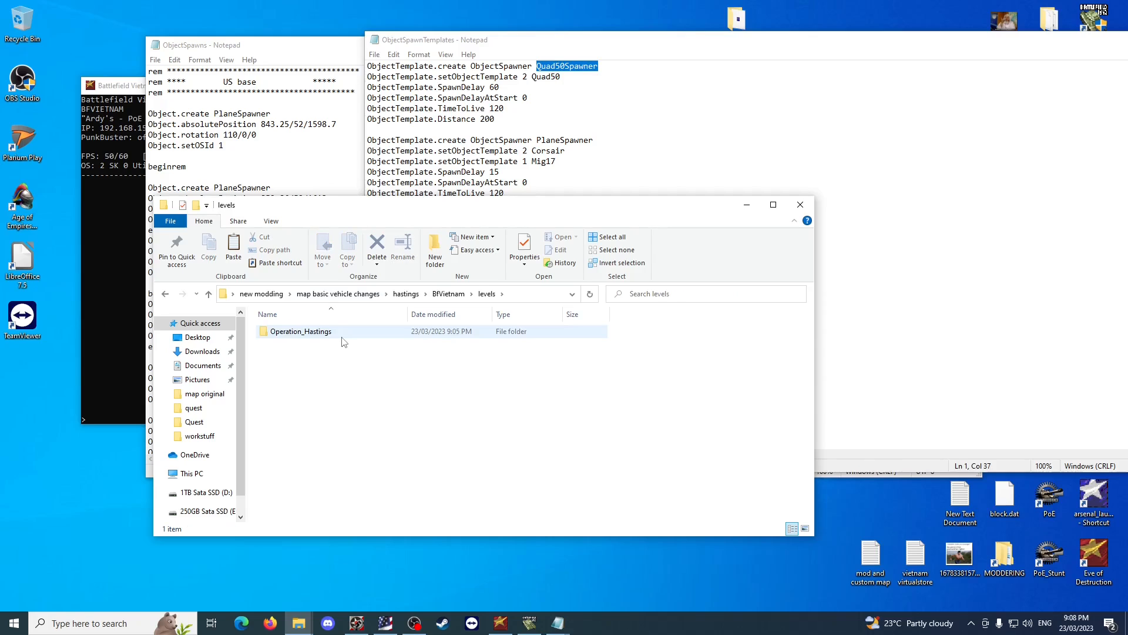
{"action": "double_click", "coordinate": [327, 334]}
{"action": "double_click", "coordinate": [317, 332]}
Compare the Quad50Spawner template name with the first PlaneSpawner entry in ObjectSpawns, and close ObjectSpawns.
{"action": "left_click", "coordinate": [284, 124]}
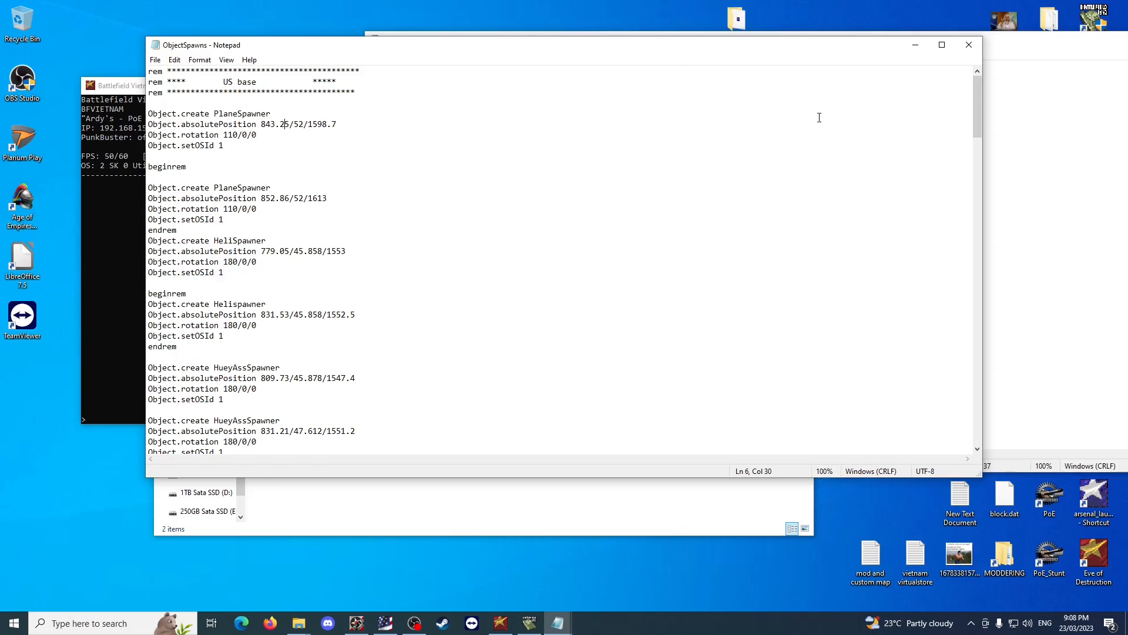
{"action": "left_click", "coordinate": [992, 312]}
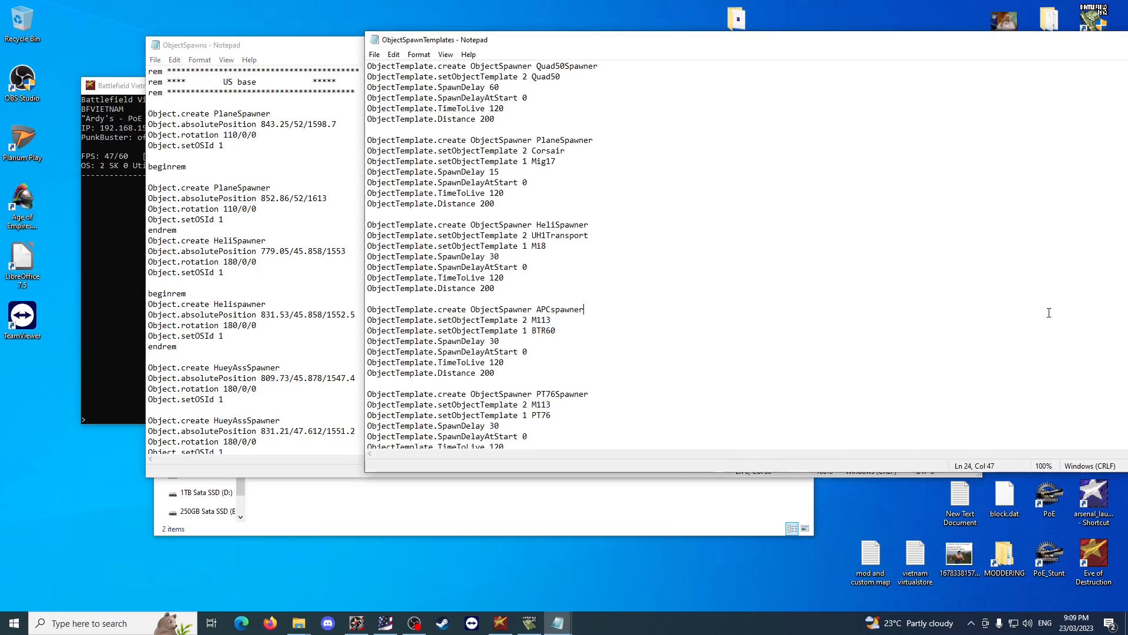
{"action": "left_click_drag", "start_coordinate": [605, 67], "coordinate": [536, 69]}
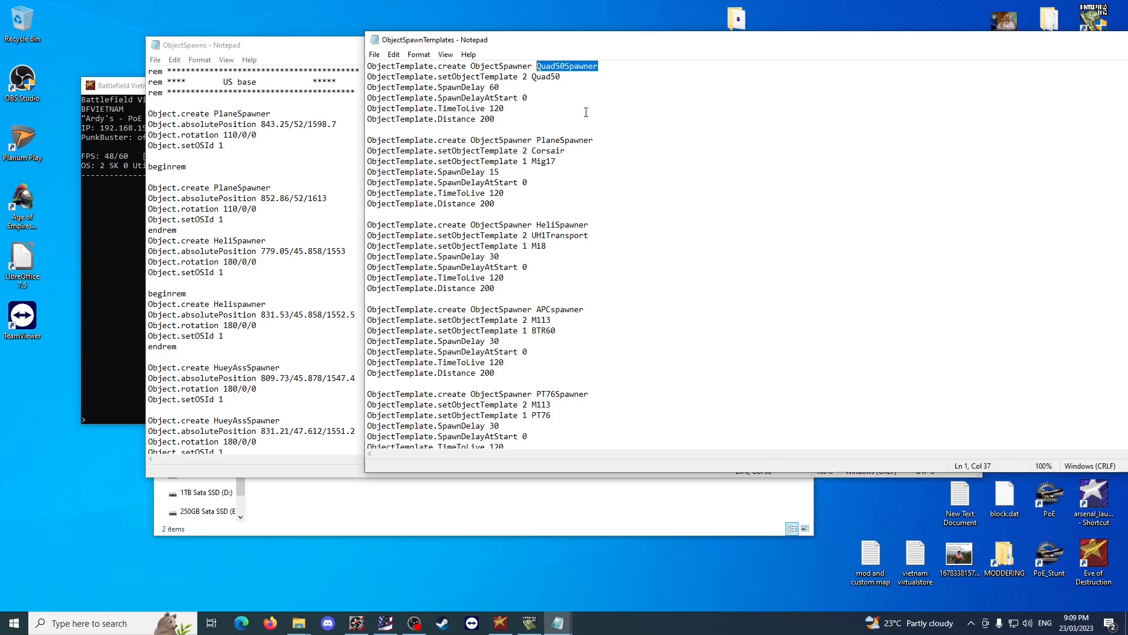
{"action": "left_click", "coordinate": [215, 188]}
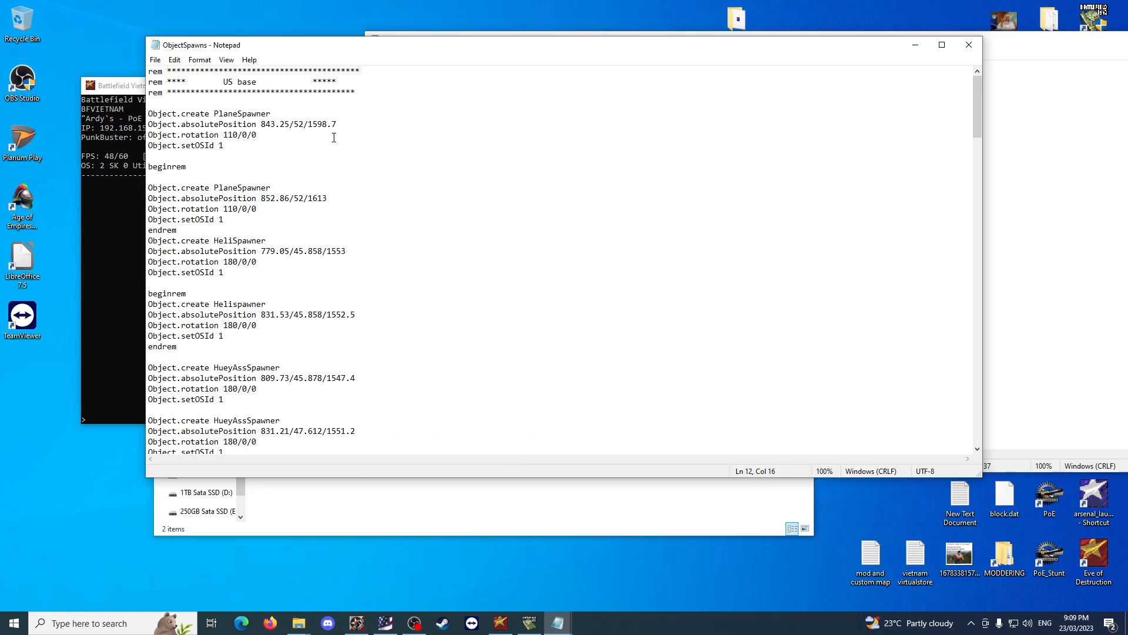
{"action": "left_click_drag", "start_coordinate": [334, 137], "coordinate": [154, 115]}
{"action": "left_click", "coordinate": [267, 139]}
{"action": "left_click_drag", "start_coordinate": [228, 145], "coordinate": [157, 115]}
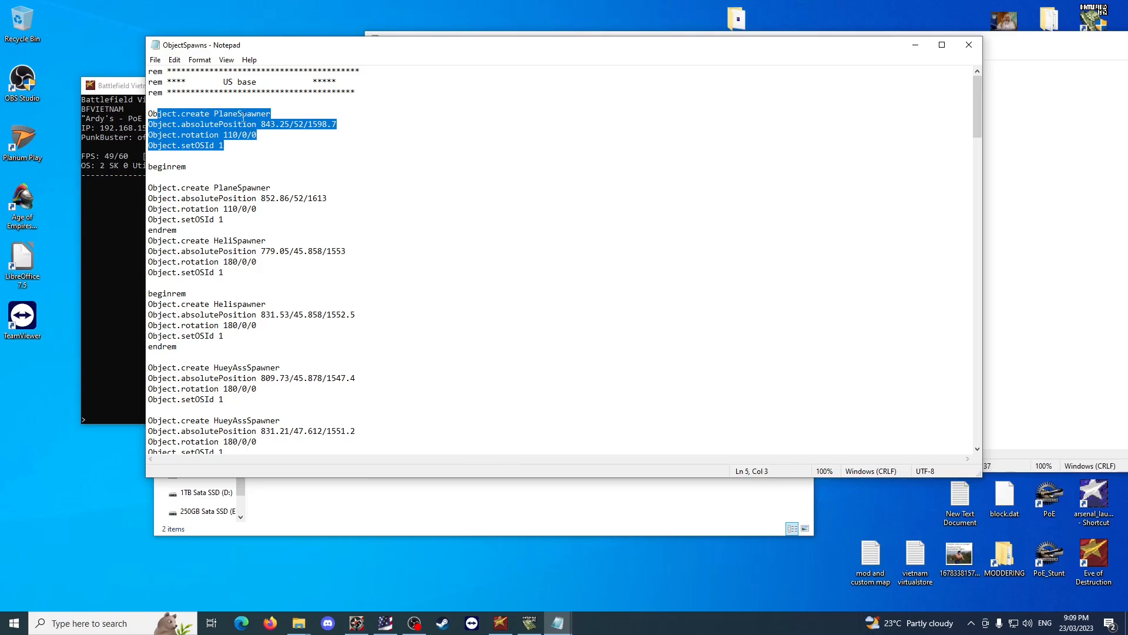
{"action": "left_click", "coordinate": [282, 156]}
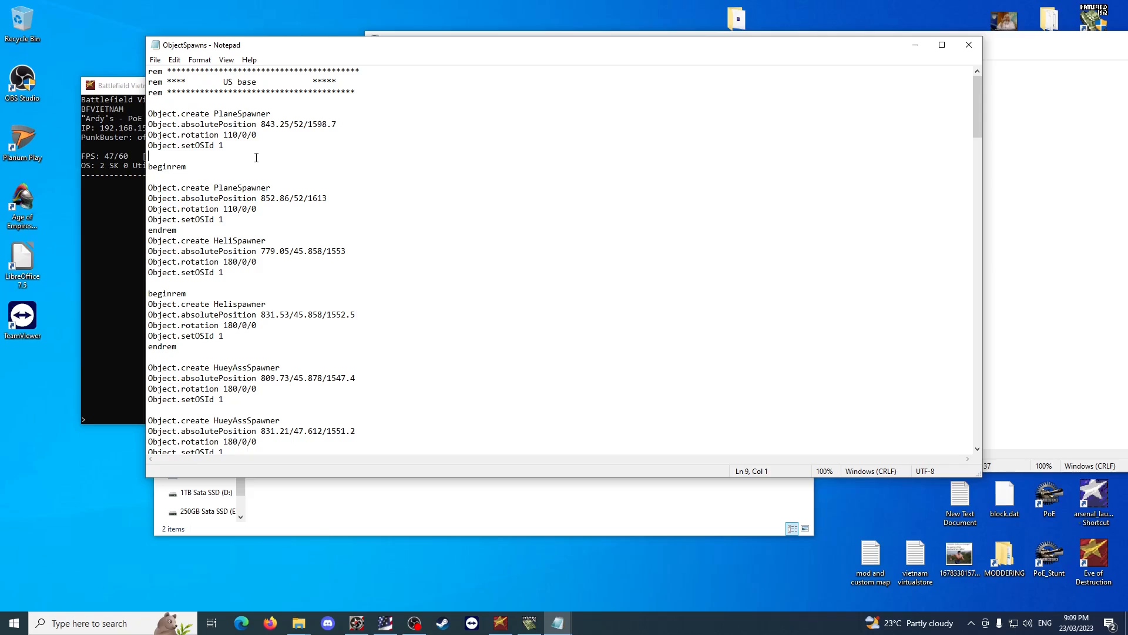
{"action": "left_click_drag", "start_coordinate": [224, 145], "coordinate": [147, 115]}
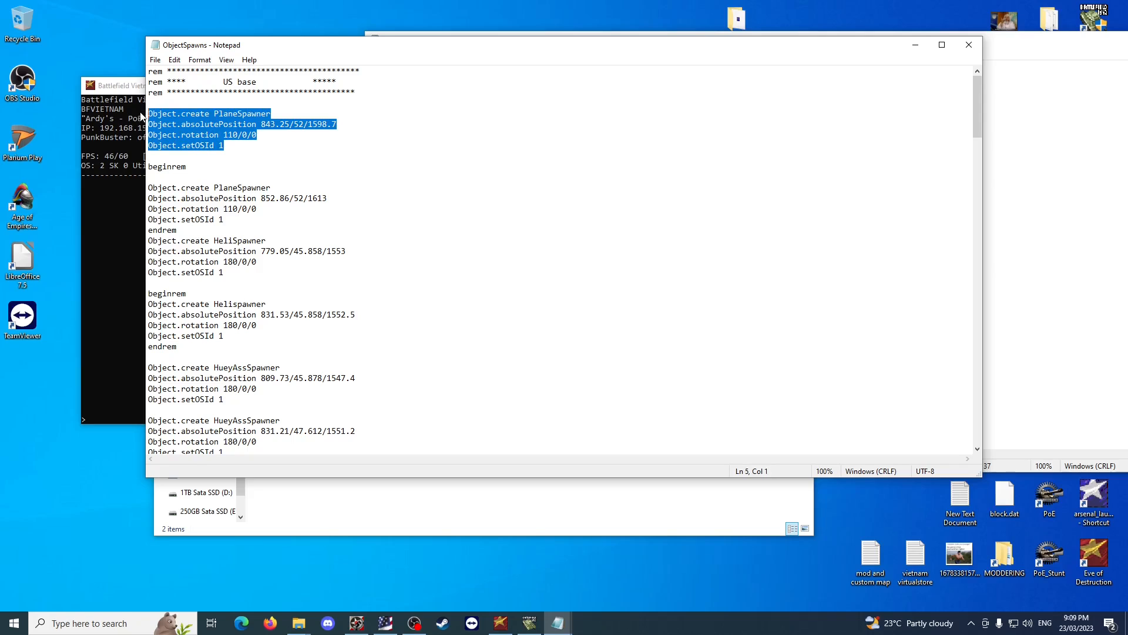
{"action": "left_click", "coordinate": [349, 184]}
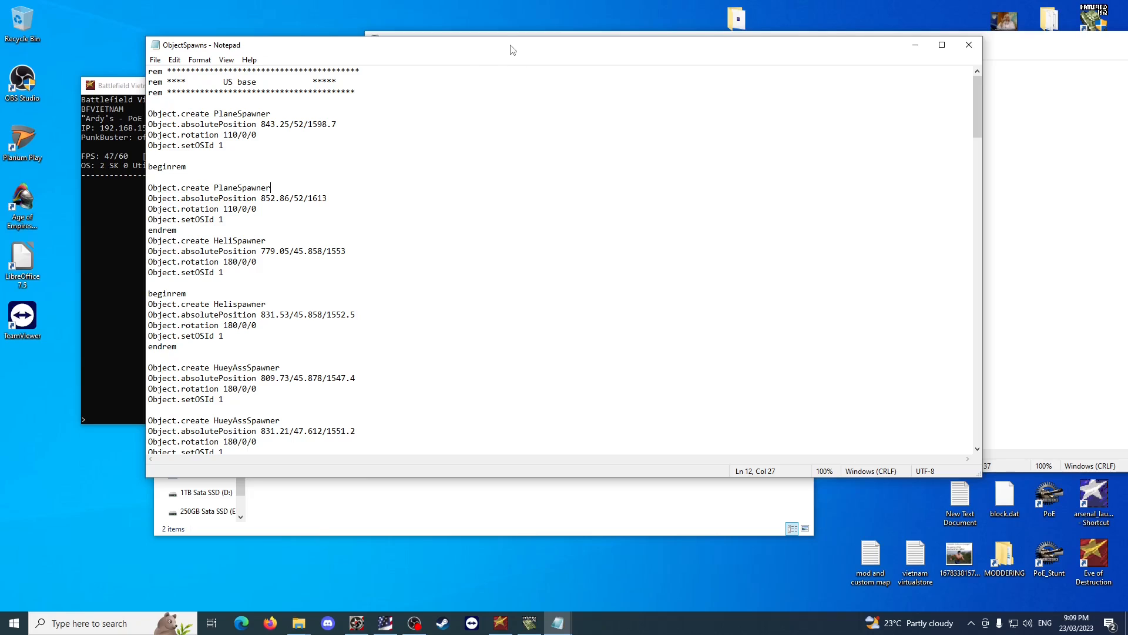
{"action": "left_click", "coordinate": [969, 45]}
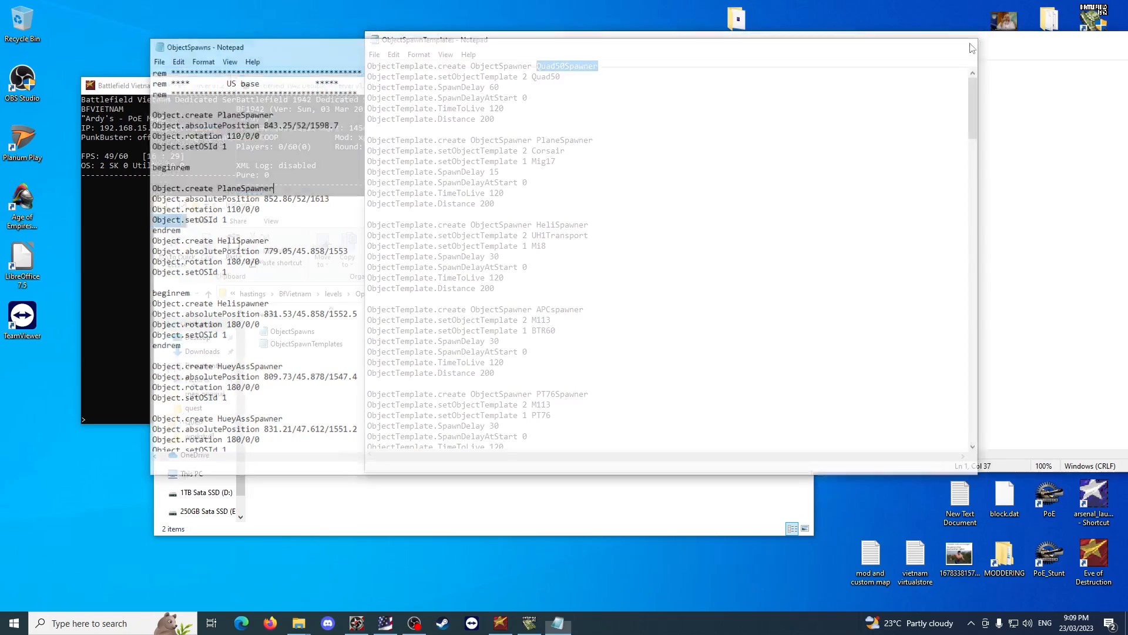
Duplicate the "ObjectTemplate.setObjectTemplate 2 Quad50" line directly beneath itself in the Quad50Spawner template of ObjectSpawnTemplates.
{"action": "left_click", "coordinate": [555, 246]}
{"action": "left_click", "coordinate": [322, 436]}
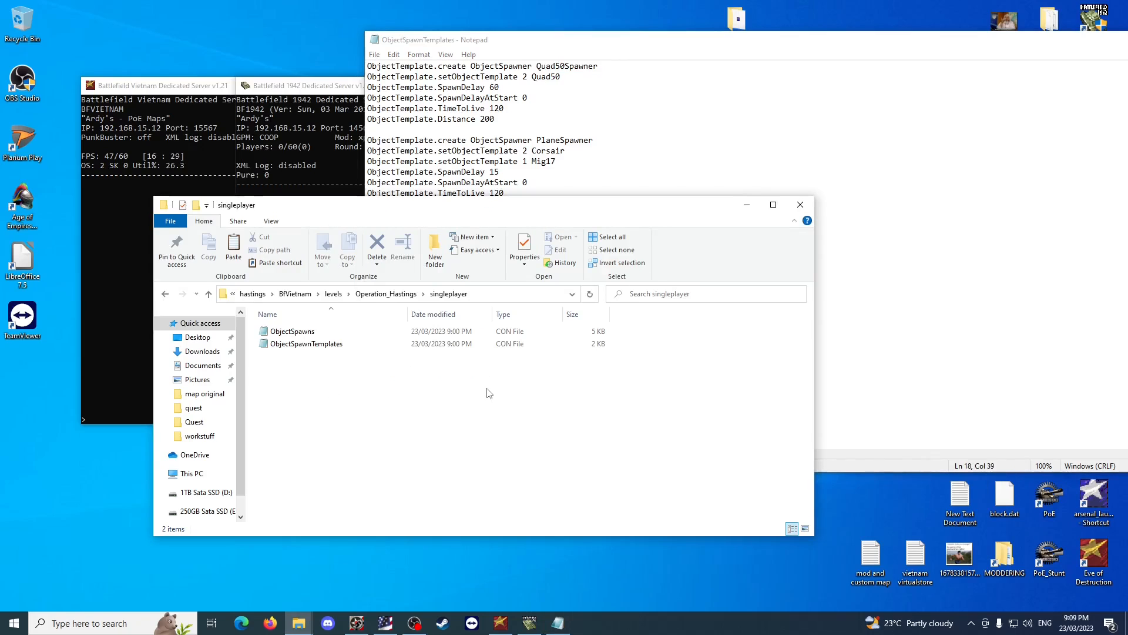
{"action": "left_click", "coordinate": [842, 288]}
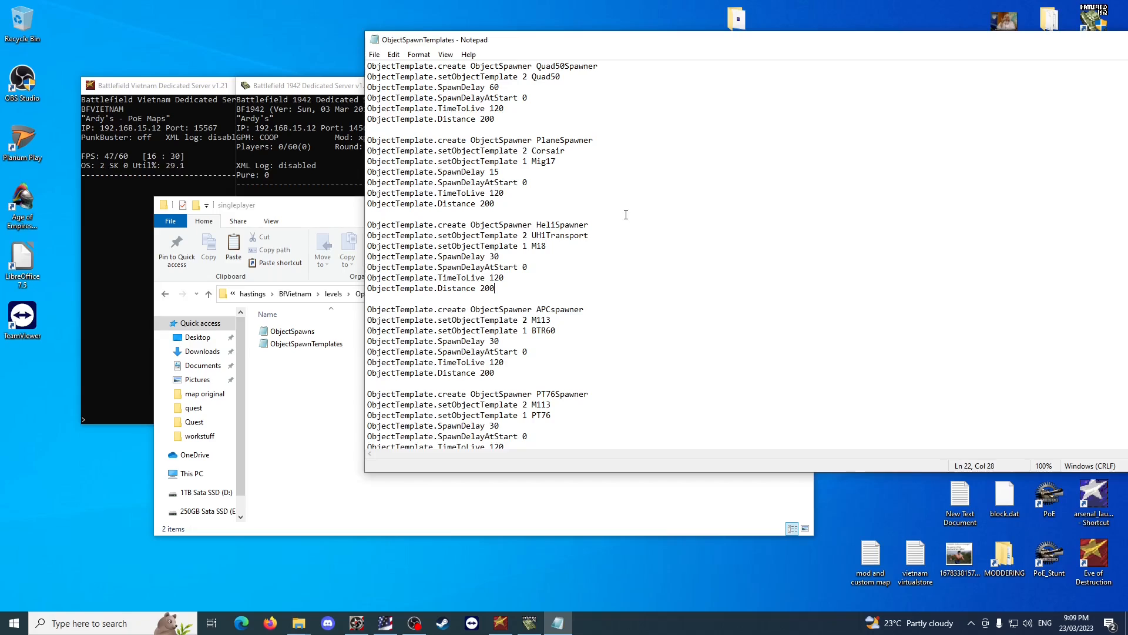
{"action": "left_click_drag", "start_coordinate": [564, 77], "coordinate": [503, 77]}
{"action": "left_click", "coordinate": [622, 84]}
{"action": "left_click_drag", "start_coordinate": [572, 78], "coordinate": [368, 77]}
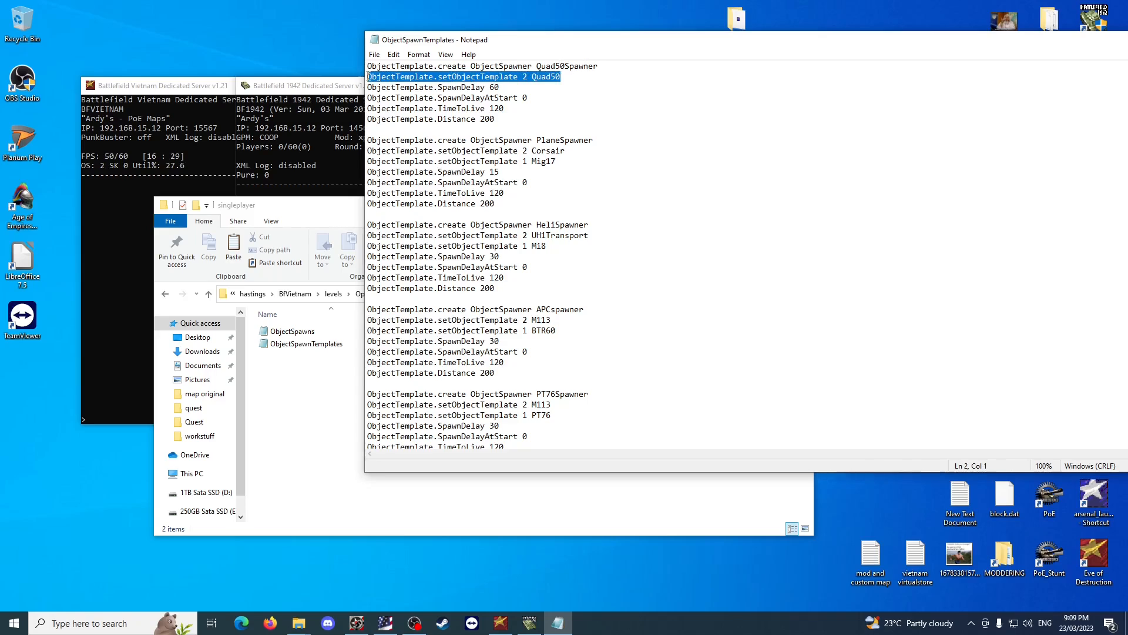
{"action": "key", "text": "ctrl+c"}
{"action": "left_click", "coordinate": [568, 76]}
{"action": "key", "text": "Return"}
{"action": "key", "text": "ctrl+v"}
Change the duplicated Quad50Spawner line to "ObjectTemplate.setObjectTemplate 1 ZSU".
{"action": "left_click", "coordinate": [528, 87]}
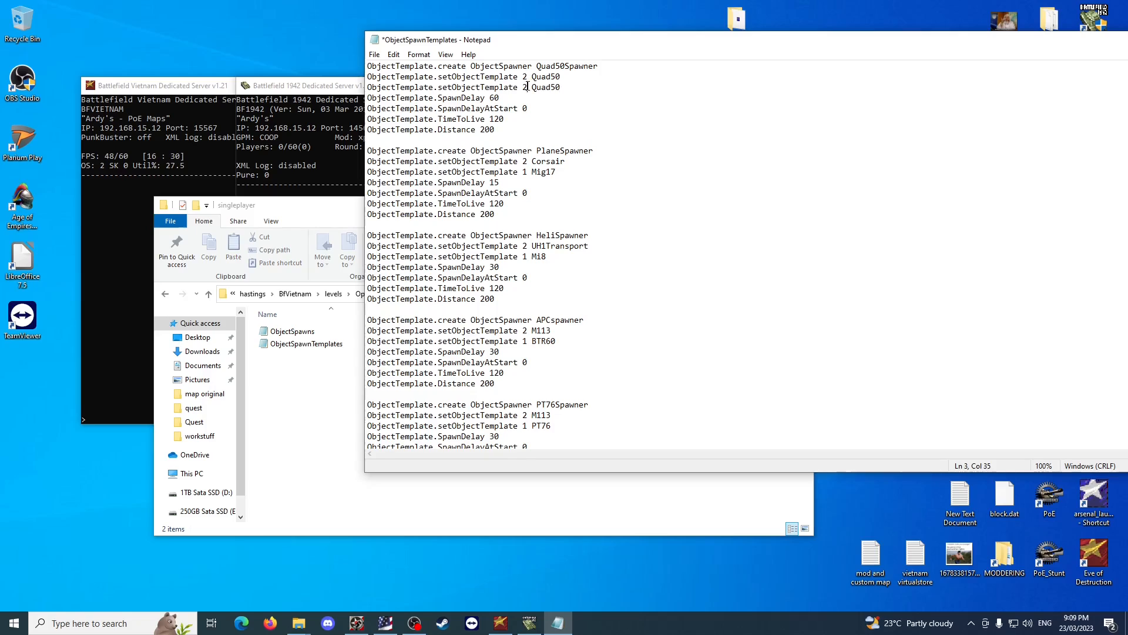
{"action": "key", "text": "BackSpace"}
{"action": "type", "text": "1"}
{"action": "left_click_drag", "start_coordinate": [588, 84], "coordinate": [534, 87]}
{"action": "type", "text": "ZSU"}
{"action": "left_click", "coordinate": [560, 120]}
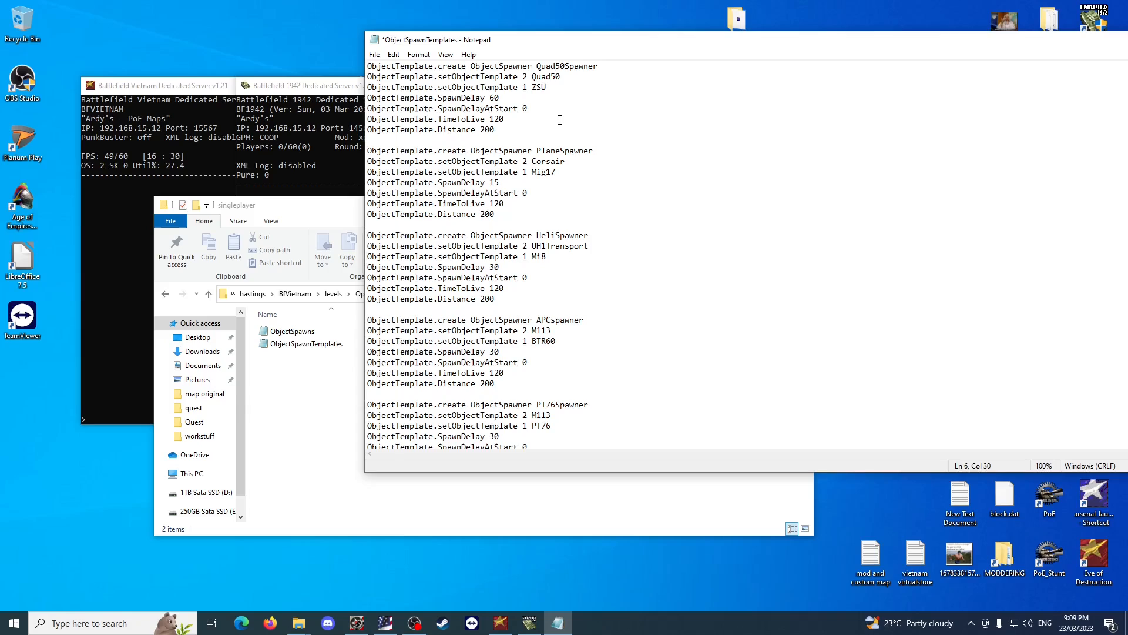
{"action": "double_click", "coordinate": [541, 88]}
{"action": "left_click", "coordinate": [673, 173]}
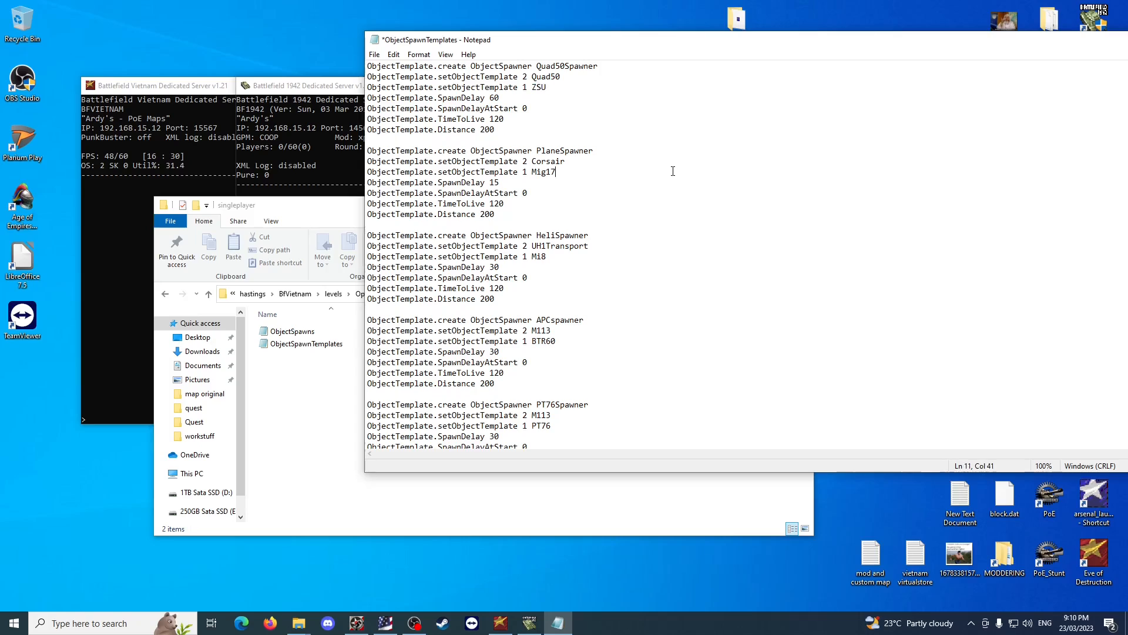
Return to the new modding folder and launch winRFA from it.
{"action": "left_click", "coordinate": [281, 381]}
{"action": "left_click", "coordinate": [297, 294]}
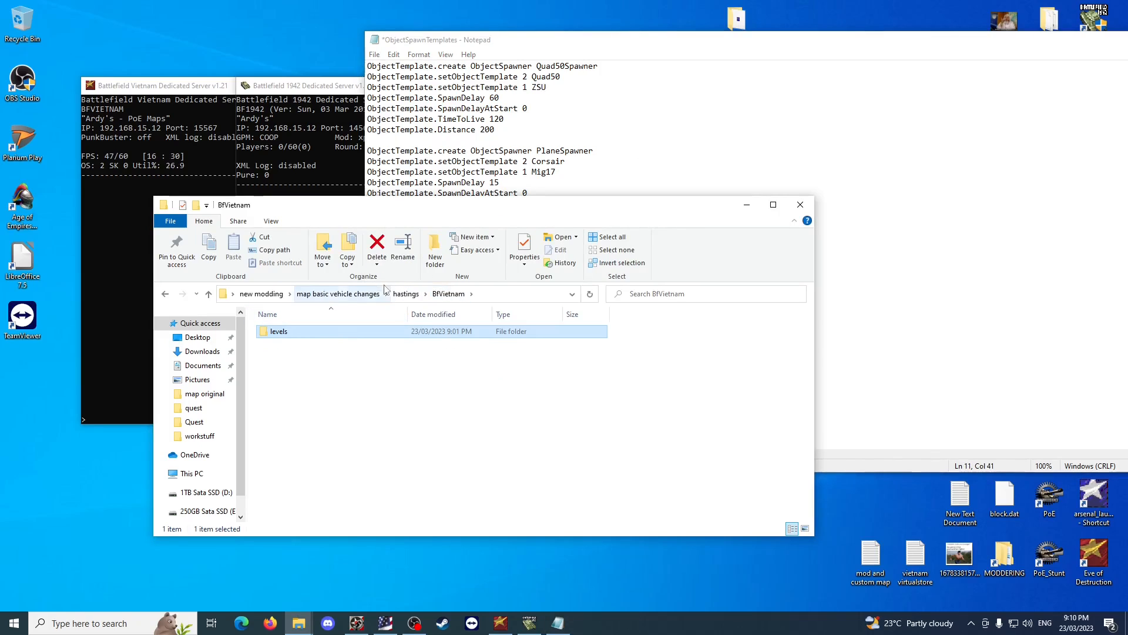
{"action": "left_click", "coordinate": [338, 294]}
{"action": "left_click", "coordinate": [261, 294]}
{"action": "left_click", "coordinate": [344, 452]}
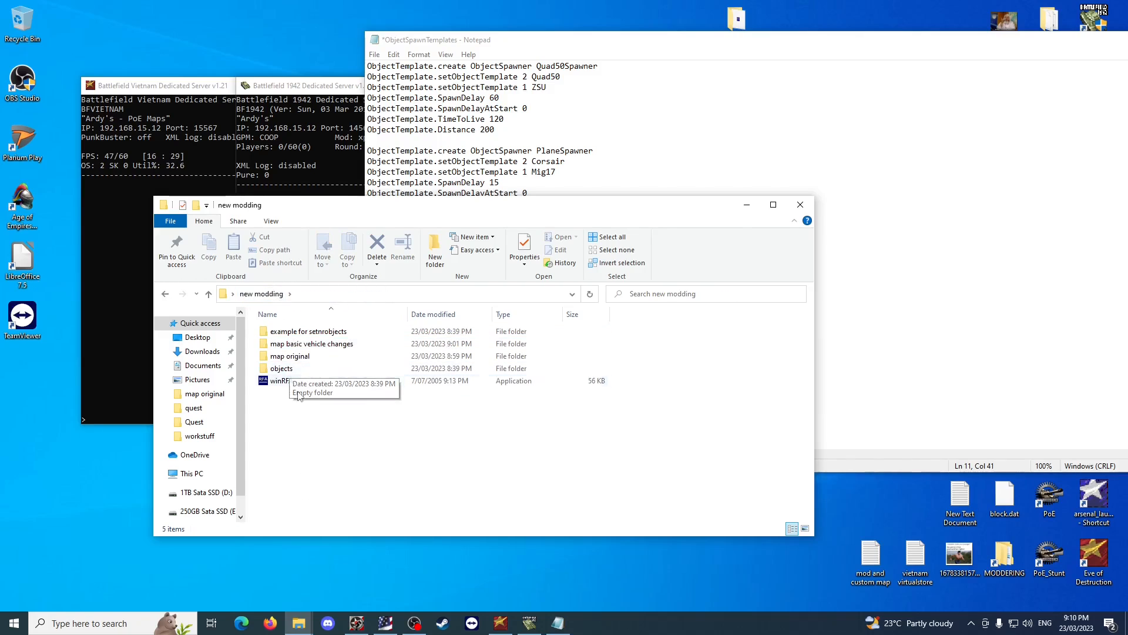
{"action": "double_click", "coordinate": [282, 381]}
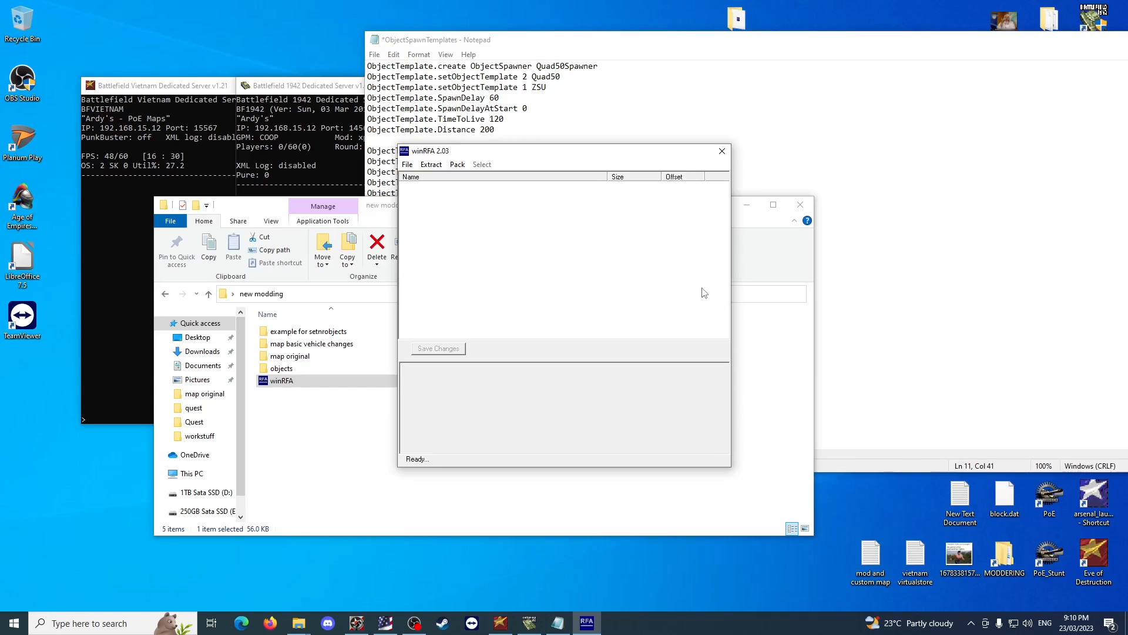
Review the ZSU object name in the Quad50Spawner template, and return to the new modding folder.
{"action": "left_click", "coordinate": [548, 86]}
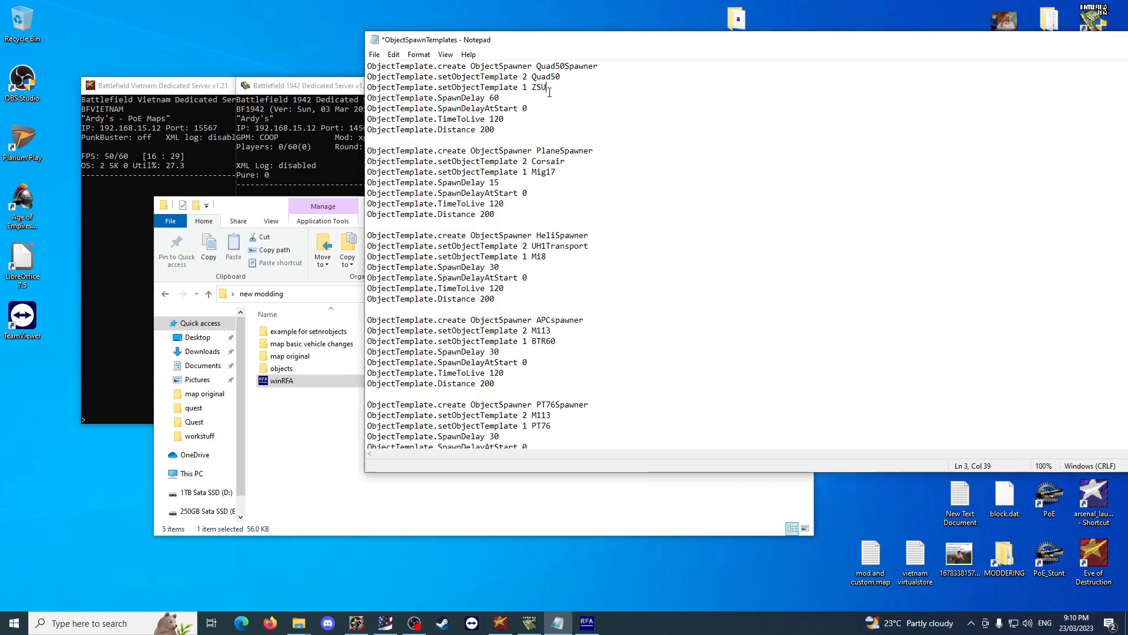
{"action": "left_click_drag", "start_coordinate": [548, 87], "coordinate": [534, 87]}
{"action": "left_click", "coordinate": [553, 86]}
{"action": "left_click", "coordinate": [318, 434]}
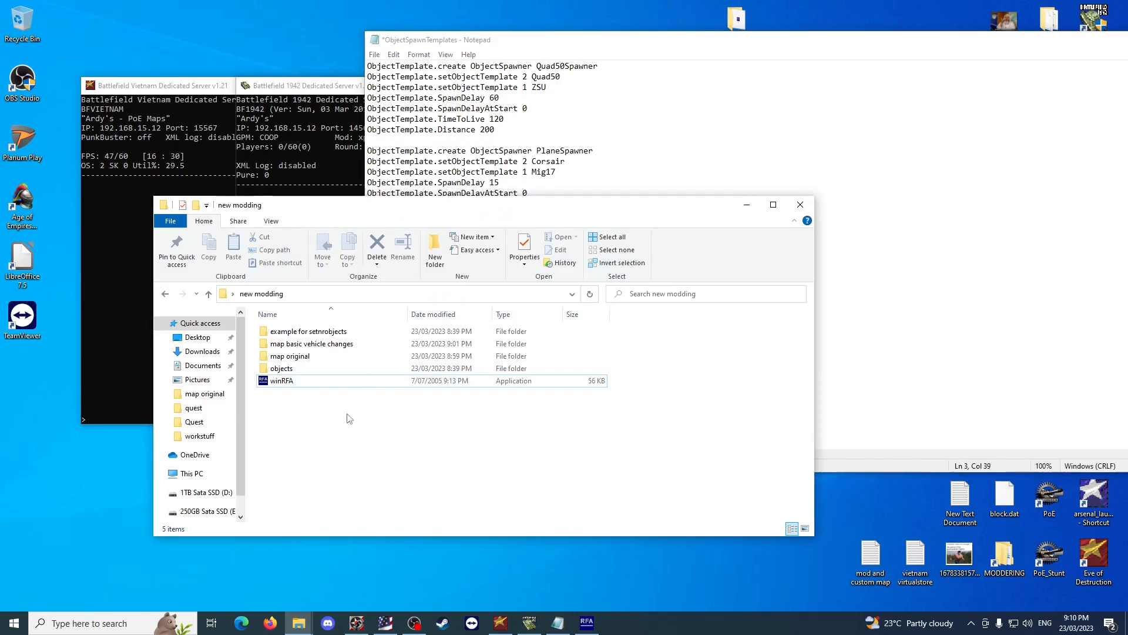
Start opening an RFA archive in winRFA and browse to Program Files (x86)\EA Games\Battlefield Vietnam on drive C.
{"action": "left_click", "coordinate": [587, 621]}
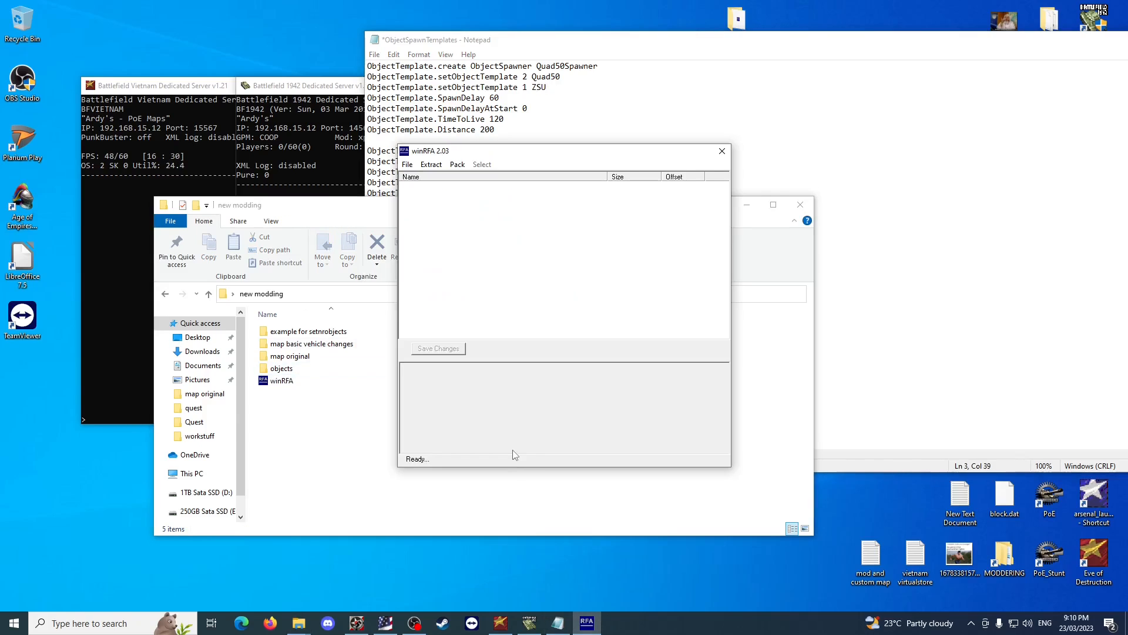
{"action": "left_click", "coordinate": [408, 164]}
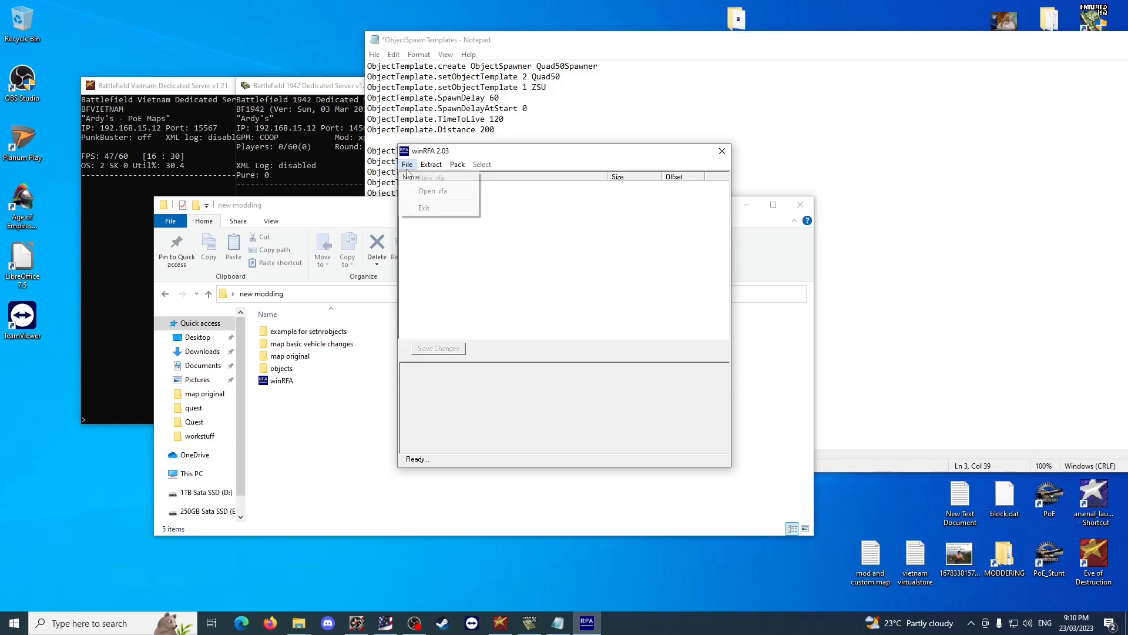
{"action": "left_click", "coordinate": [429, 192]}
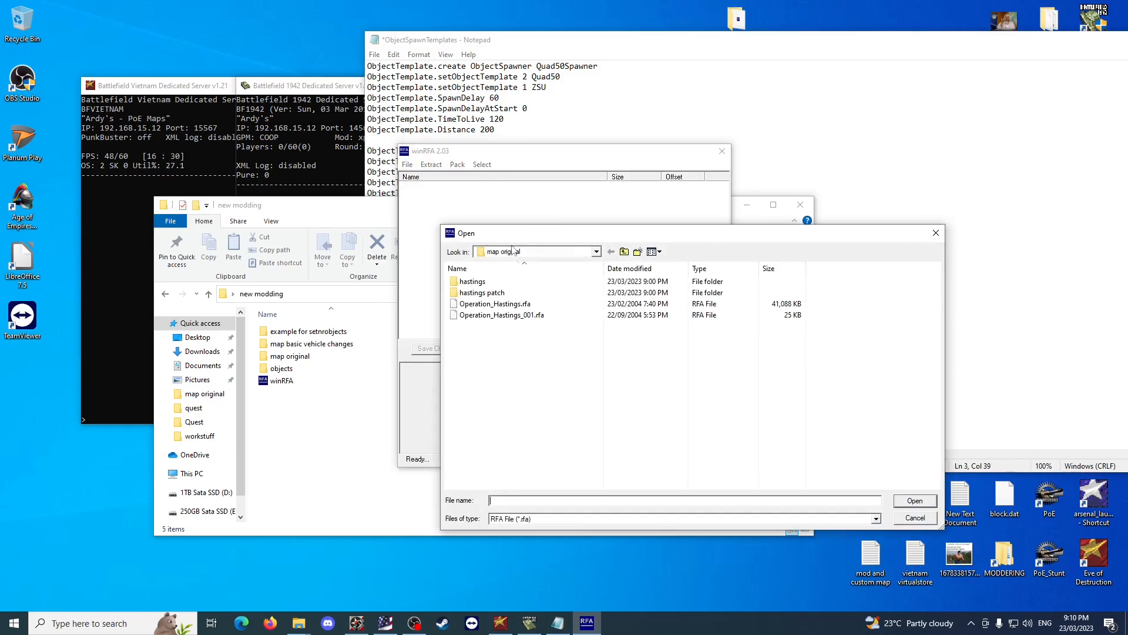
{"action": "left_click", "coordinate": [624, 252]}
{"action": "left_click", "coordinate": [624, 252]}
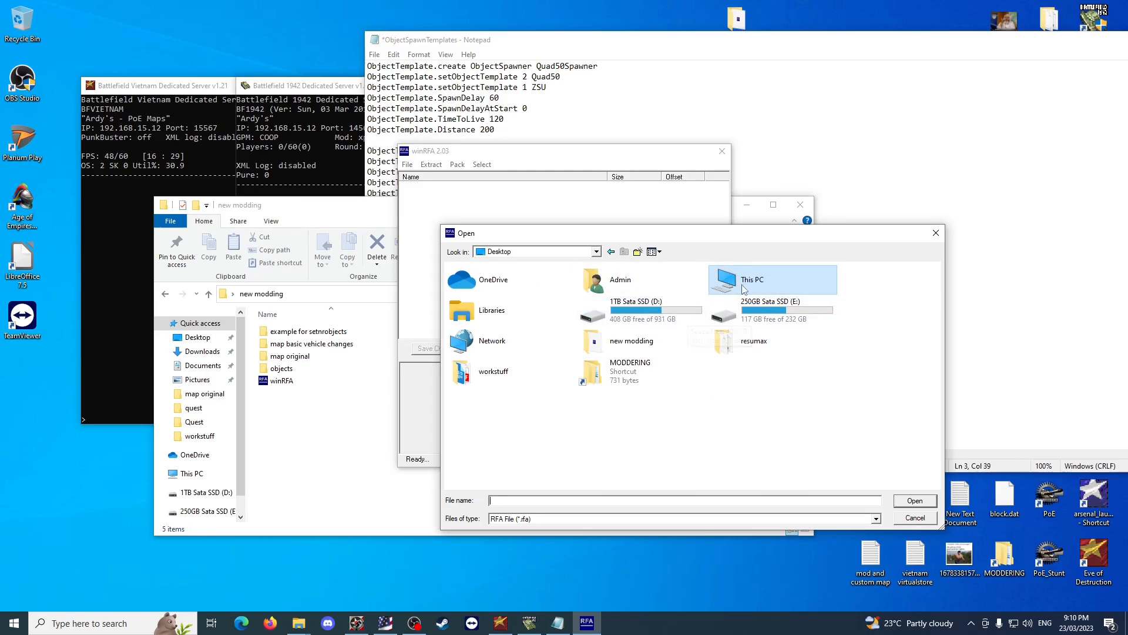
{"action": "double_click", "coordinate": [724, 281]}
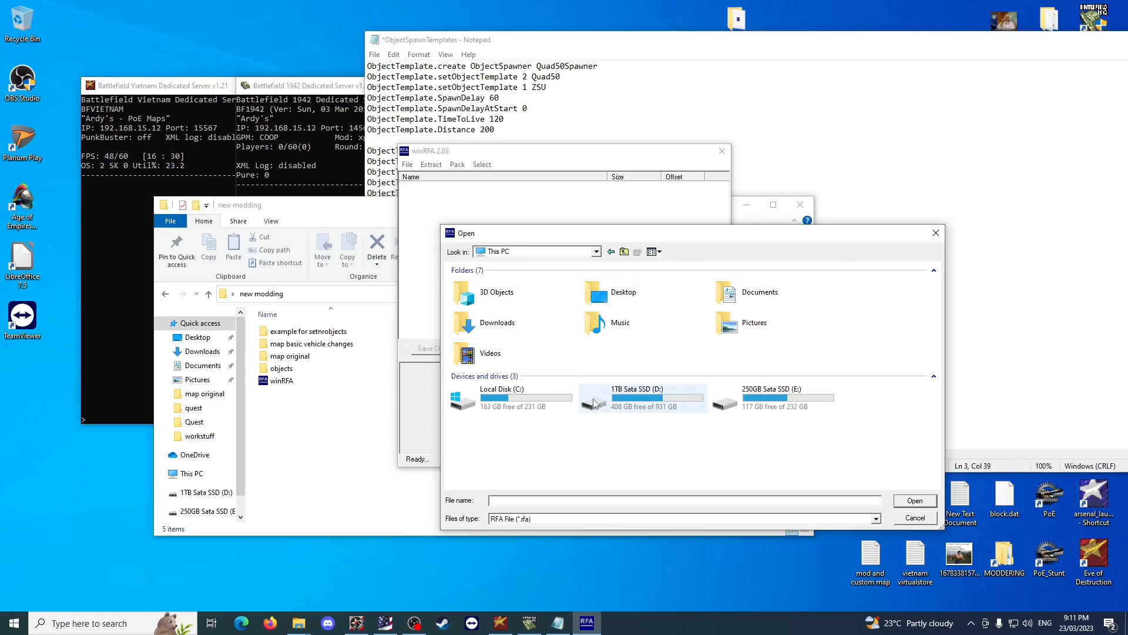
{"action": "double_click", "coordinate": [505, 392]}
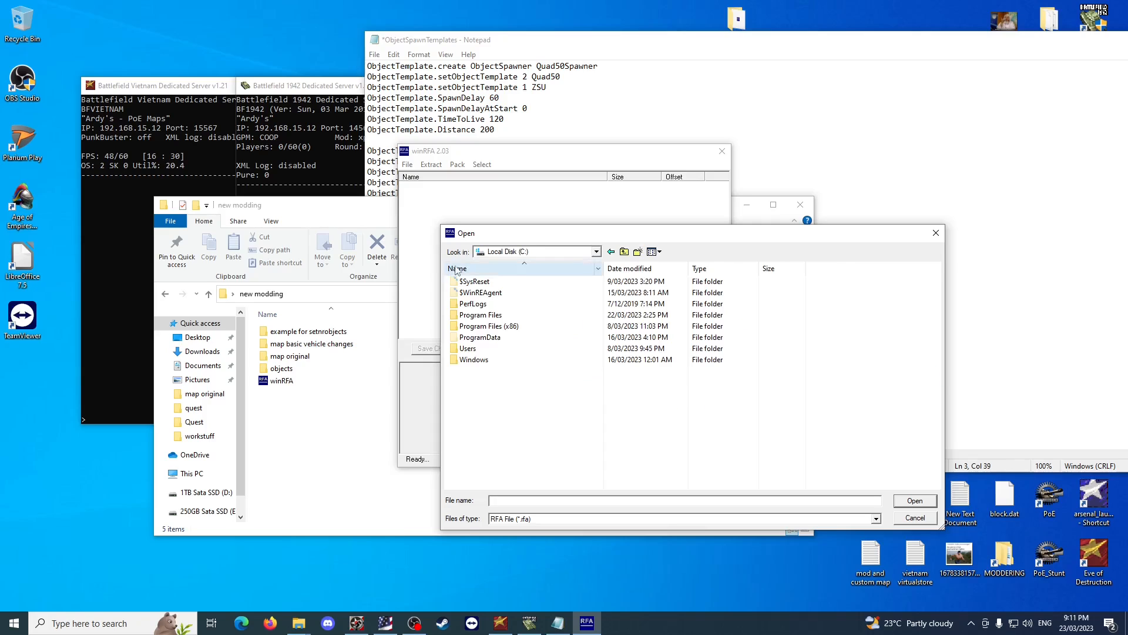
{"action": "double_click", "coordinate": [493, 326]}
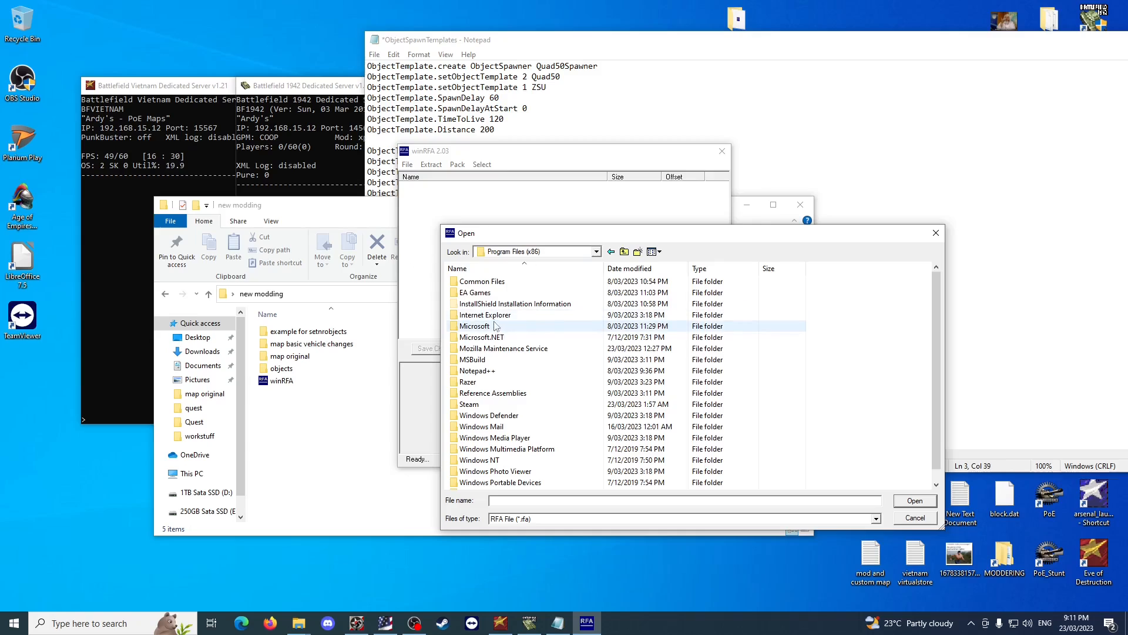
{"action": "double_click", "coordinate": [499, 293]}
{"action": "double_click", "coordinate": [527, 293]}
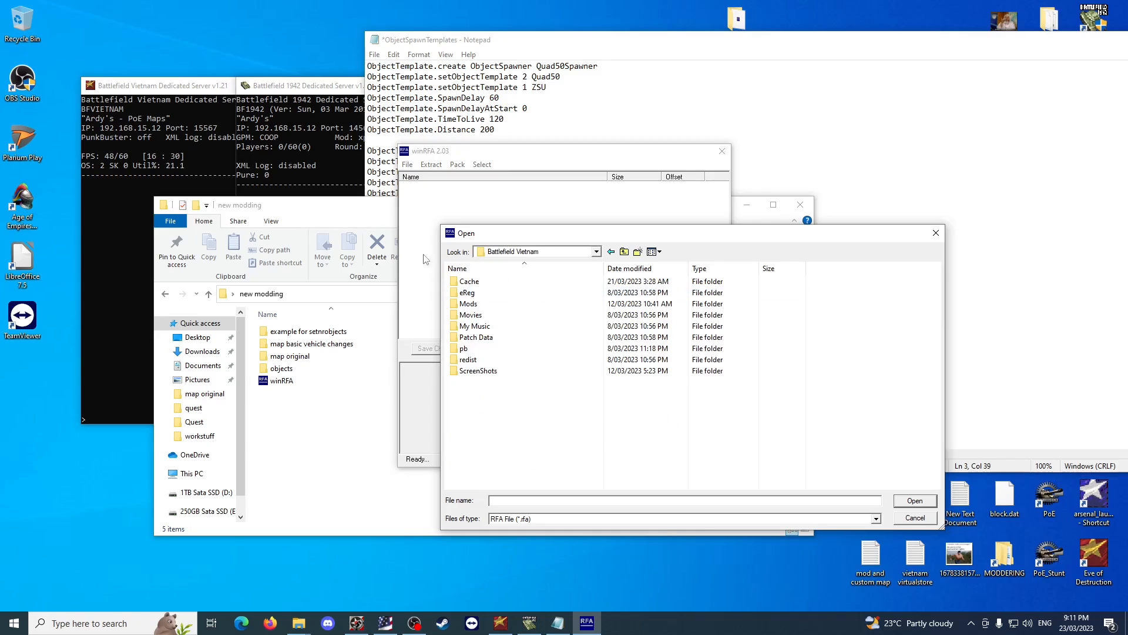
Open objects.rfa from the Mods\BfVietnam\Archives folder.
{"action": "double_click", "coordinate": [497, 294]}
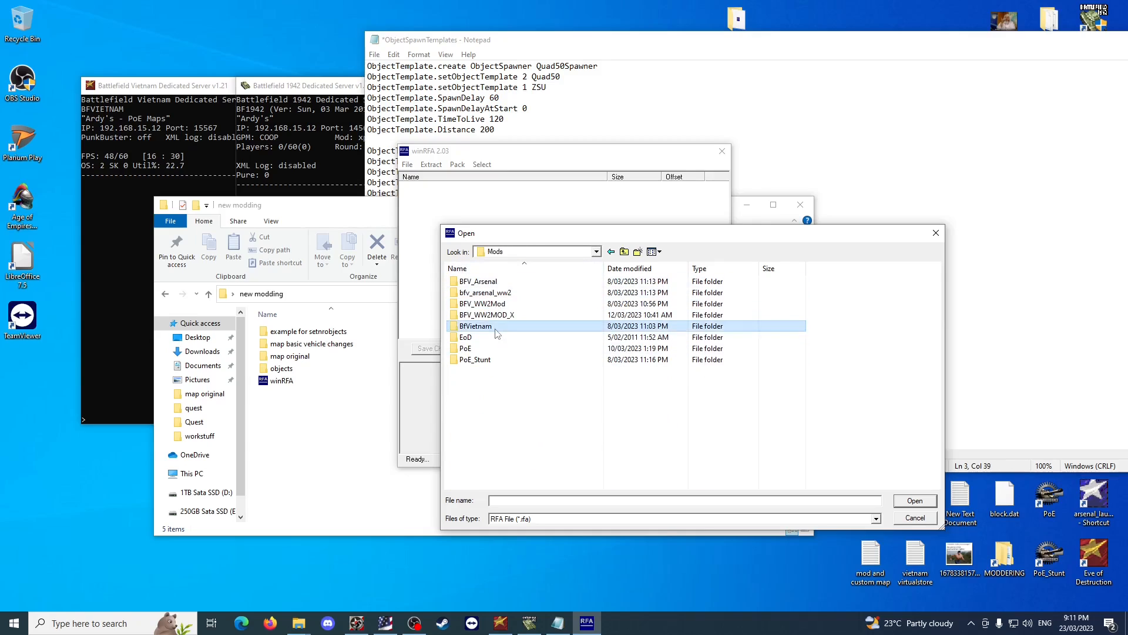
{"action": "double_click", "coordinate": [496, 326]}
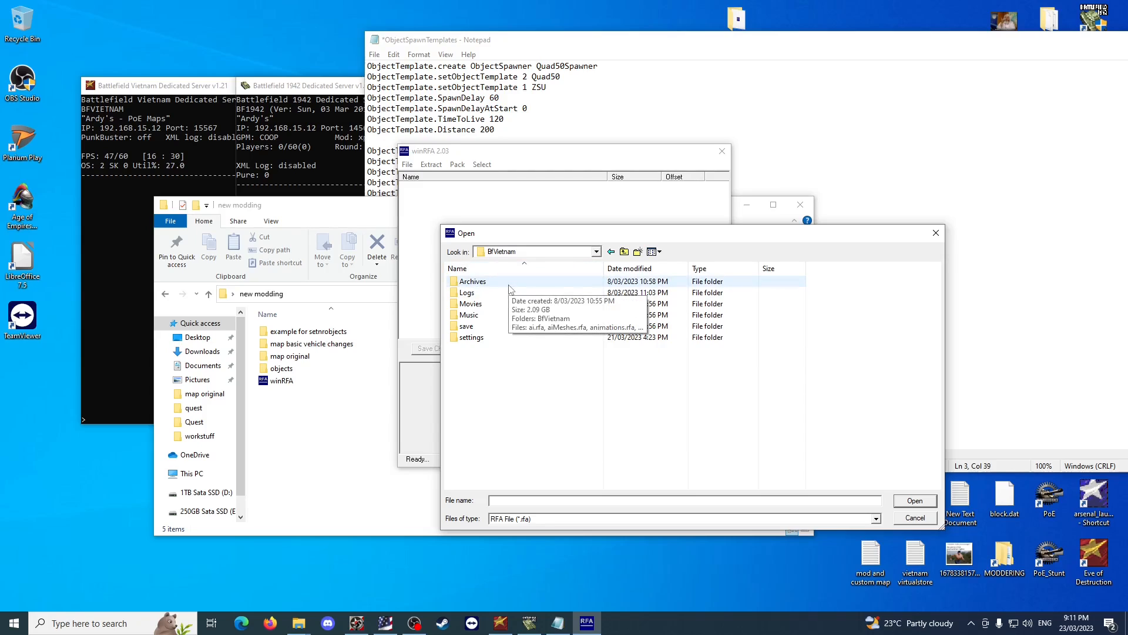
{"action": "double_click", "coordinate": [510, 288]}
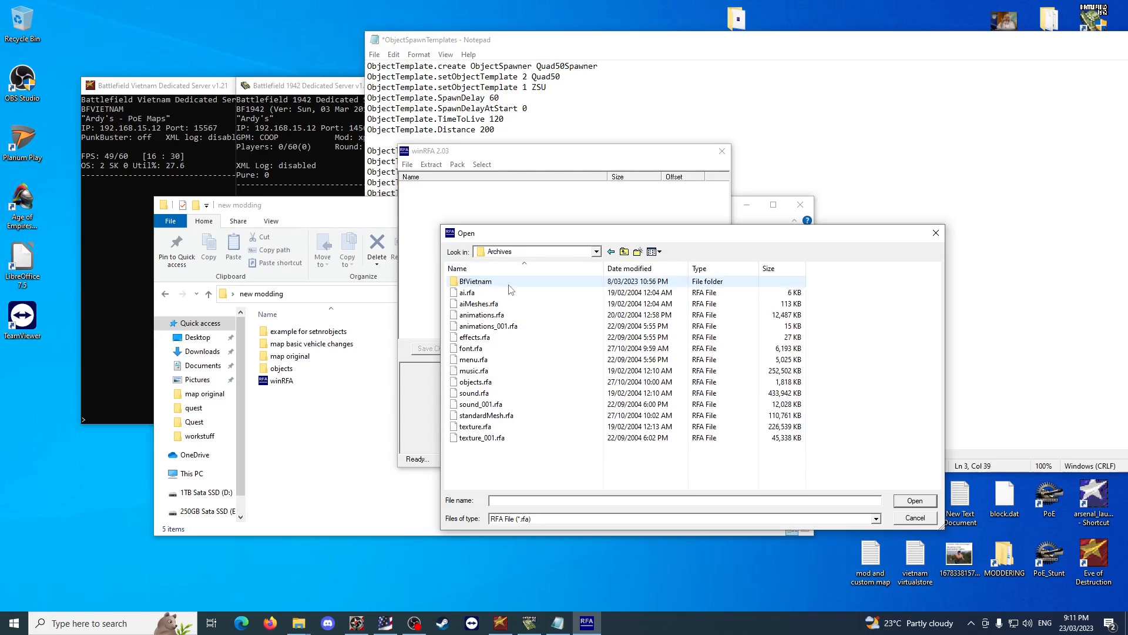
{"action": "left_click", "coordinate": [476, 382]}
{"action": "left_click", "coordinate": [914, 501]}
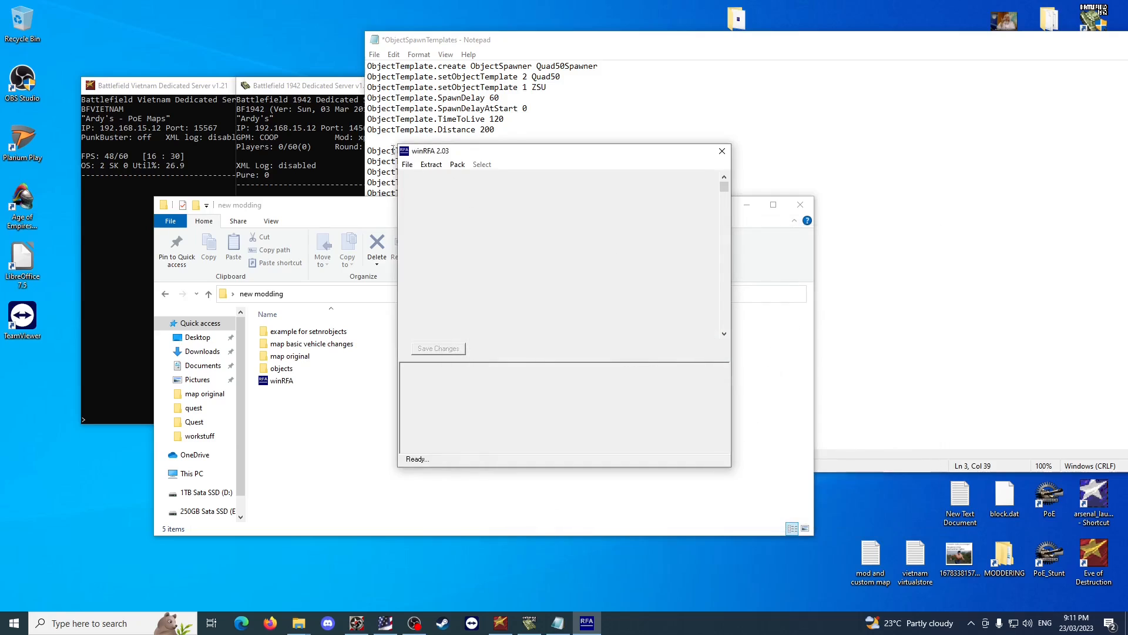
Extract all files of the archive into the objects folder inside new modding, and close winRFA.
{"action": "left_click", "coordinate": [438, 167]}
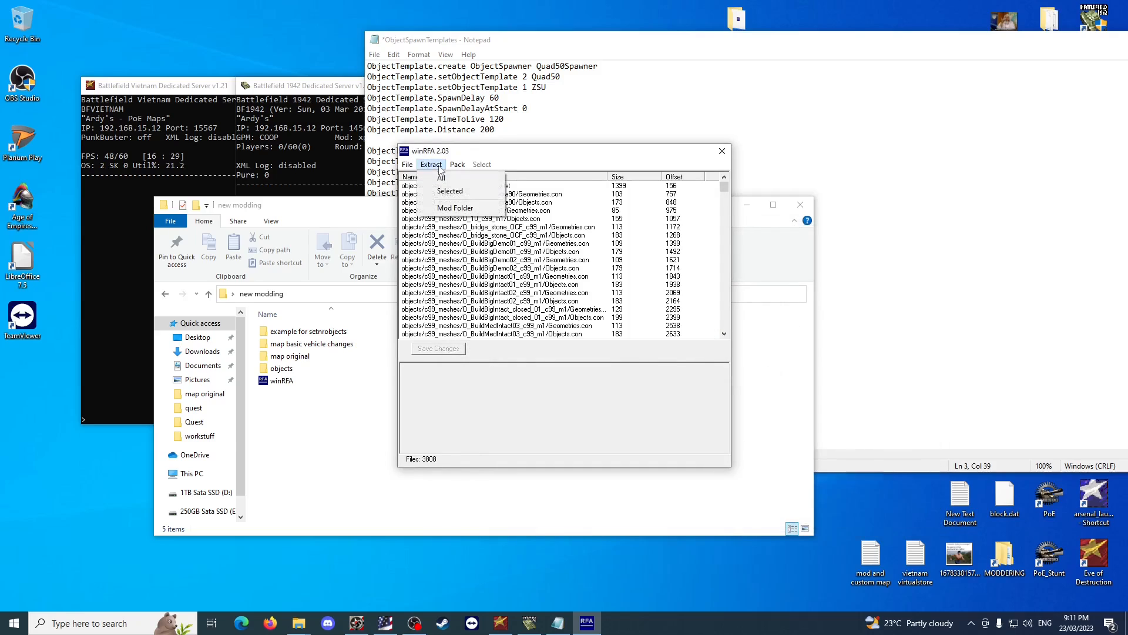
{"action": "left_click", "coordinate": [446, 179]}
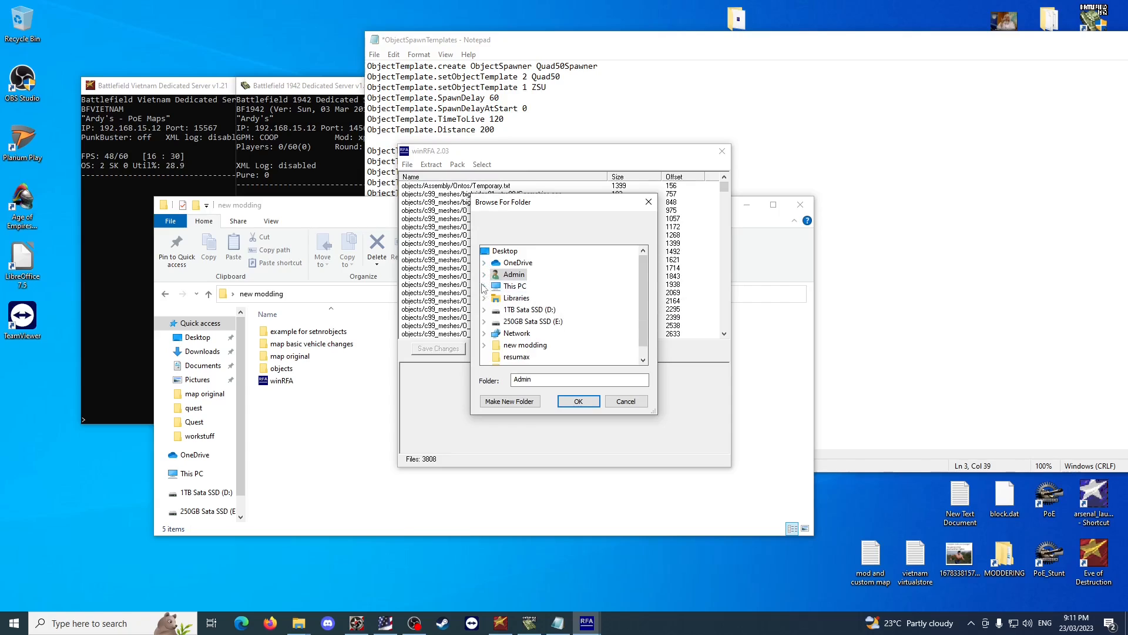
{"action": "left_click", "coordinate": [490, 252]}
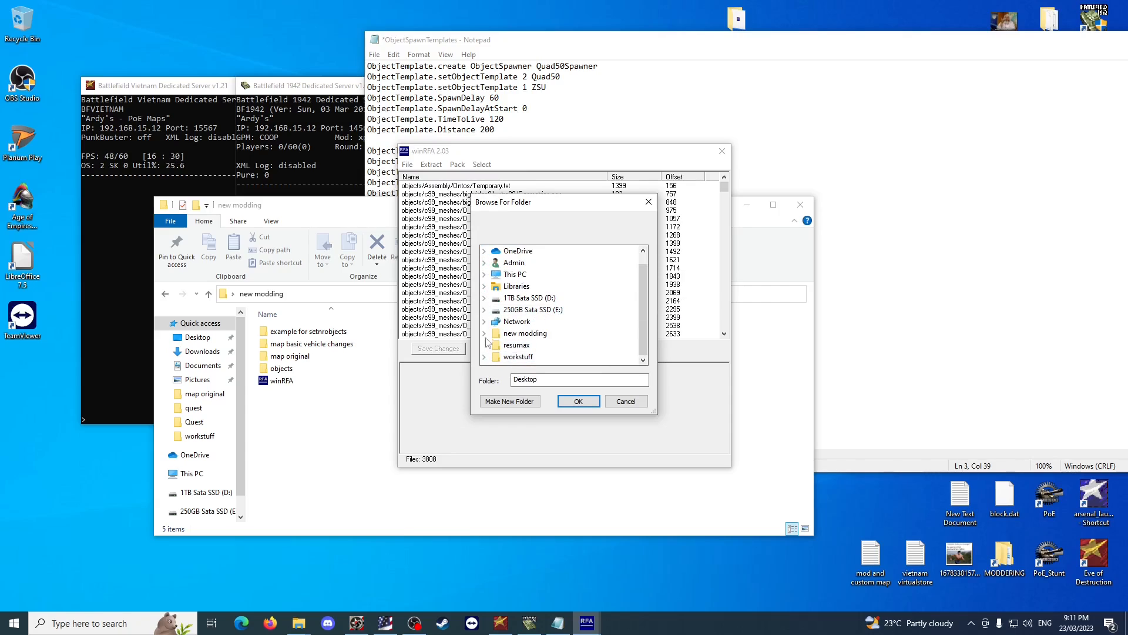
{"action": "left_click", "coordinate": [484, 345]}
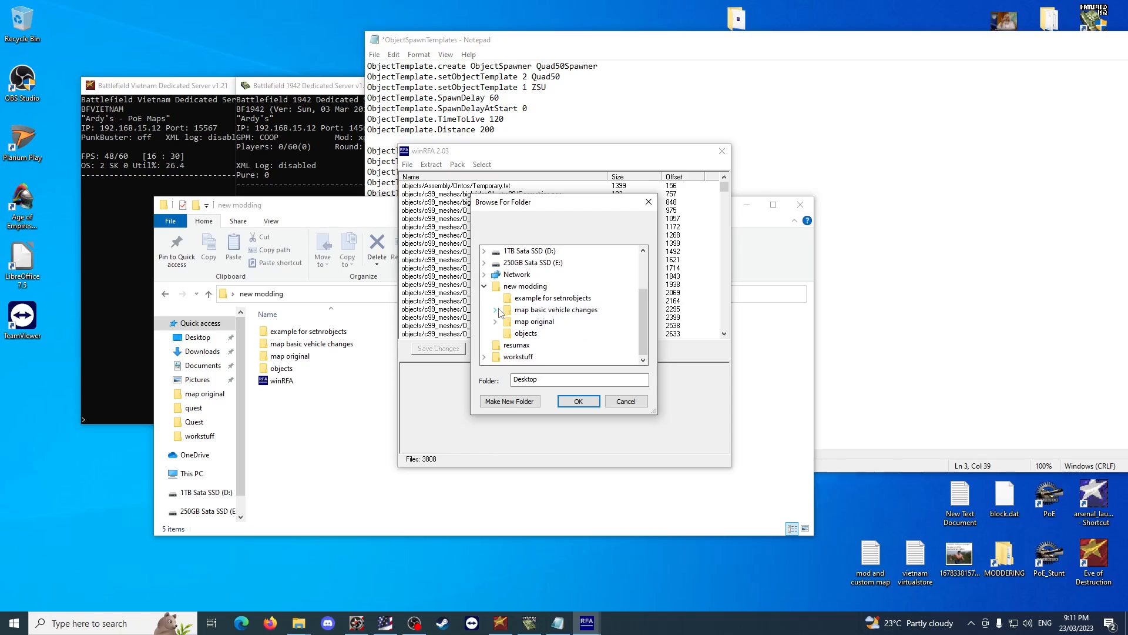
{"action": "left_click", "coordinate": [525, 333]}
{"action": "left_click", "coordinate": [579, 406]}
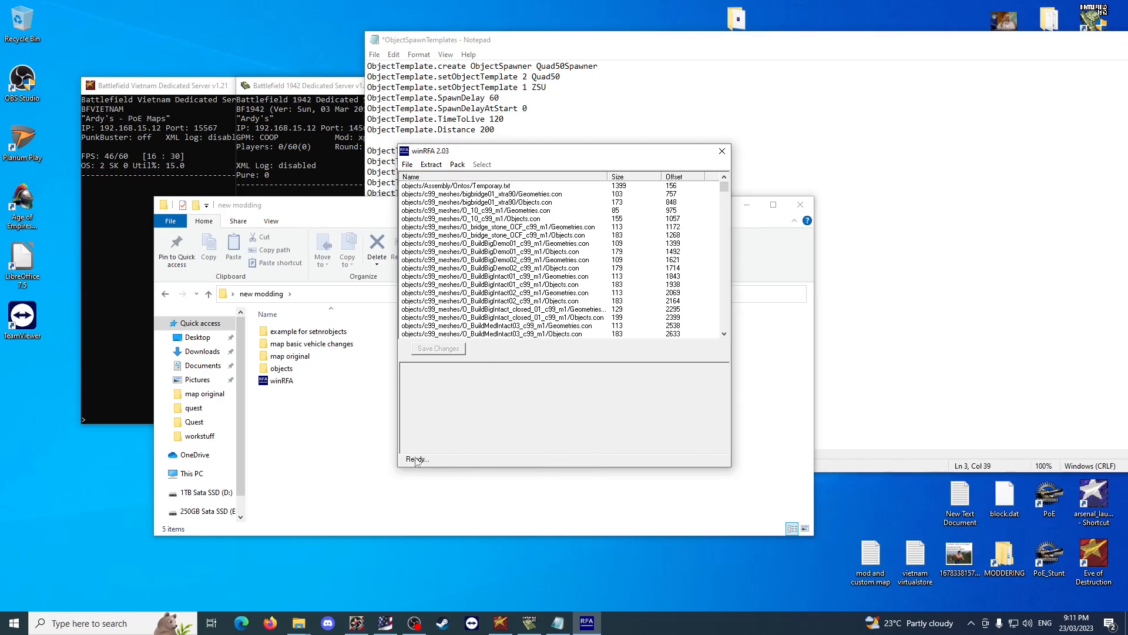
{"action": "left_click", "coordinate": [722, 152]}
Open Vehicles\Land in the extracted objects and compare its vehicle folder names, including ZSU, with the spawn templates.
{"action": "double_click", "coordinate": [294, 368]}
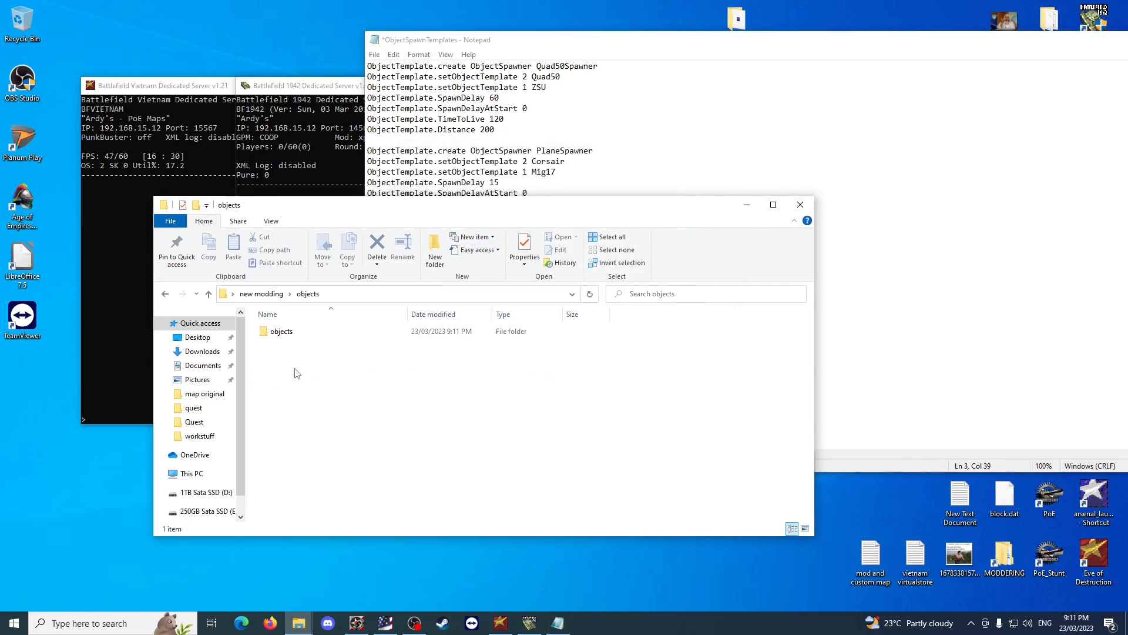
{"action": "double_click", "coordinate": [305, 332]}
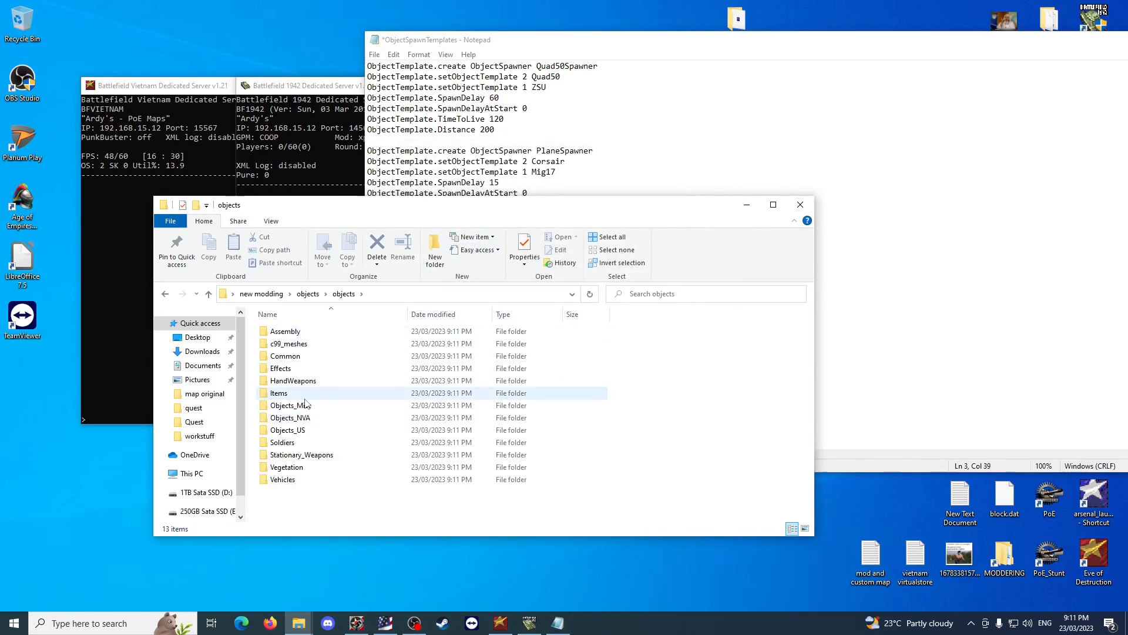
{"action": "double_click", "coordinate": [294, 479]}
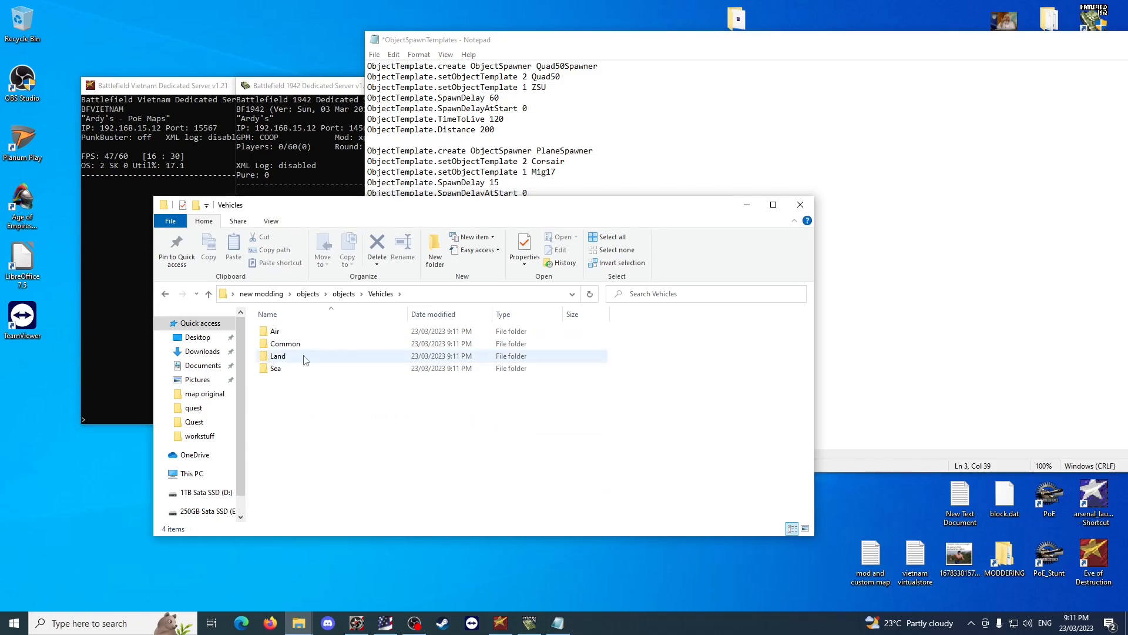
{"action": "double_click", "coordinate": [326, 356]}
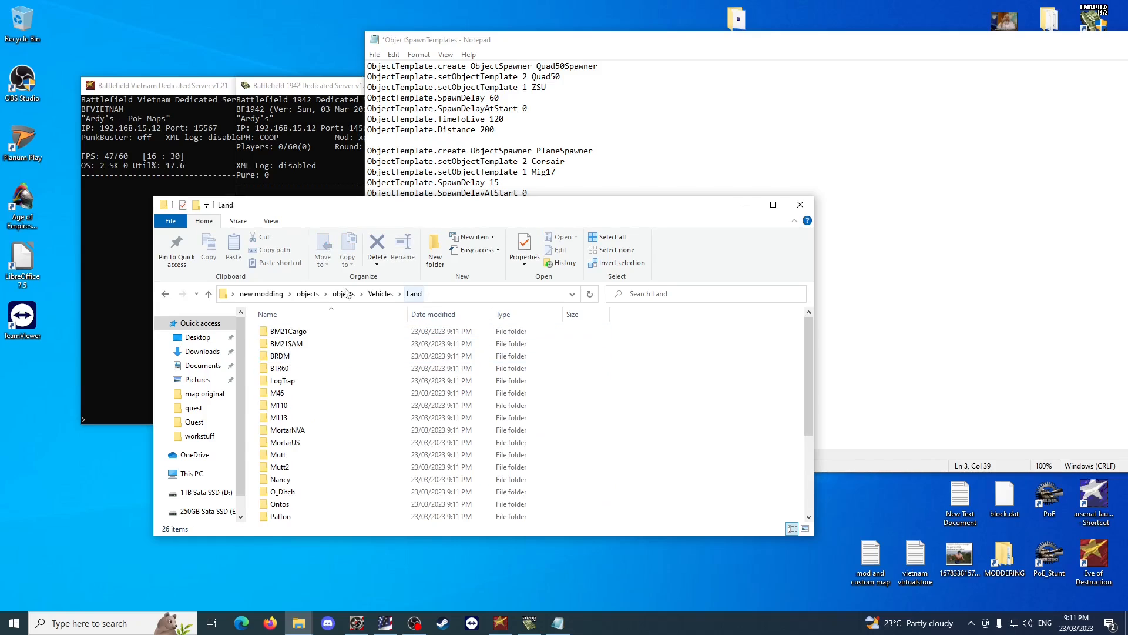
{"action": "scroll", "coordinate": [370, 412], "scroll_direction": "down", "scroll_amount": 4}
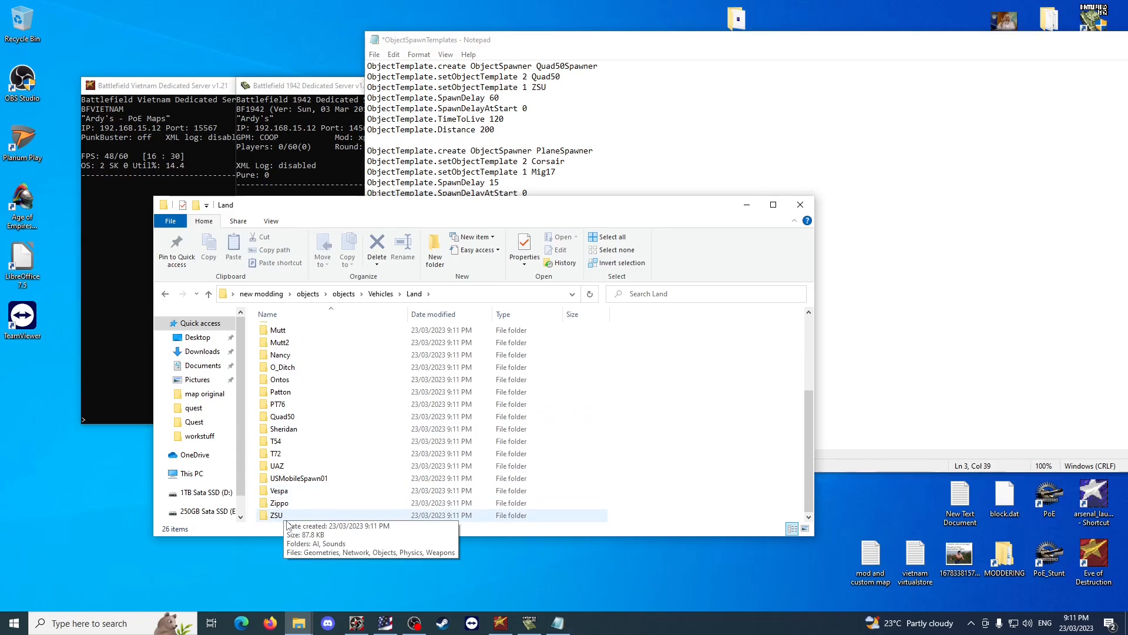
{"action": "left_click", "coordinate": [876, 277]}
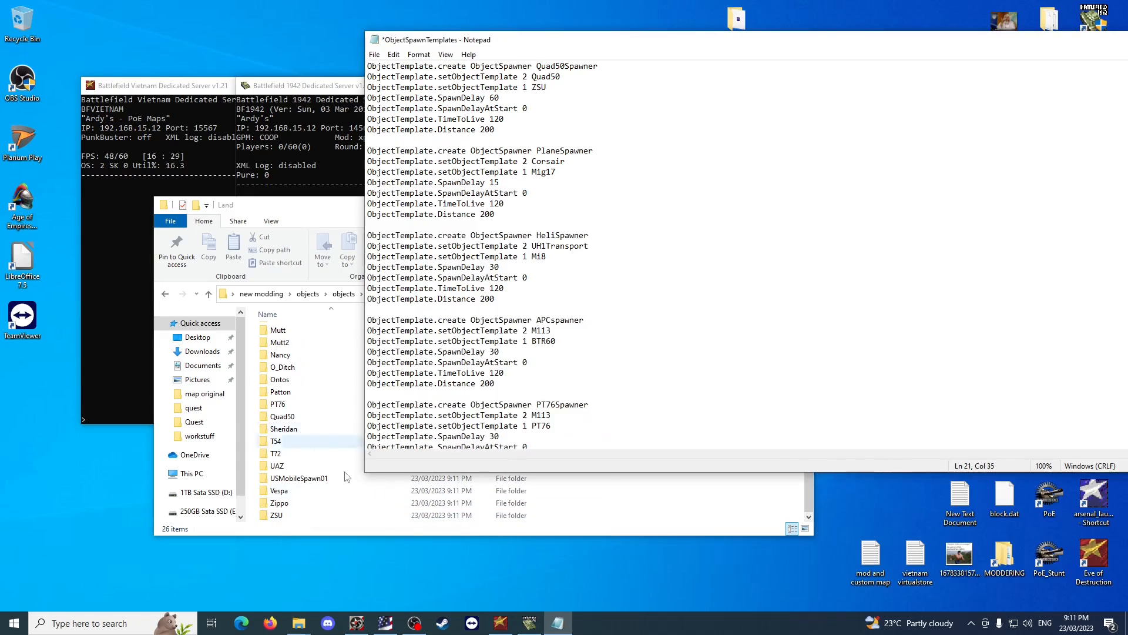
{"action": "left_click", "coordinate": [628, 500]}
Examine the aircraft folder names in Vehicles\Air of the extracted objects.
{"action": "left_click", "coordinate": [381, 294]}
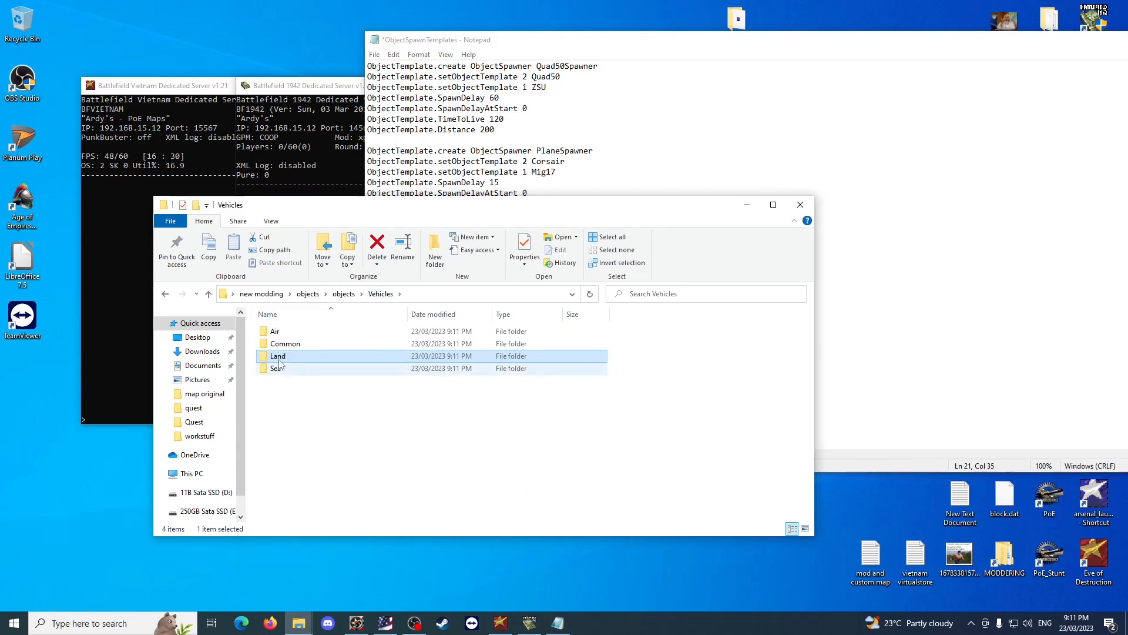
{"action": "double_click", "coordinate": [305, 335]}
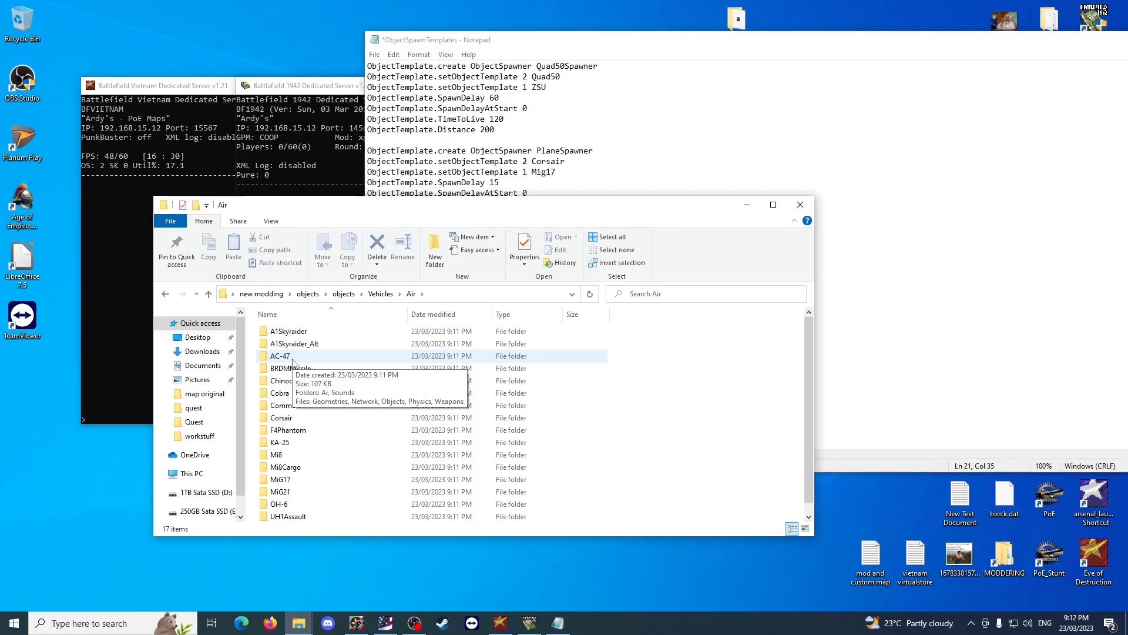
{"action": "scroll", "coordinate": [336, 392], "scroll_direction": "down", "scroll_amount": 1}
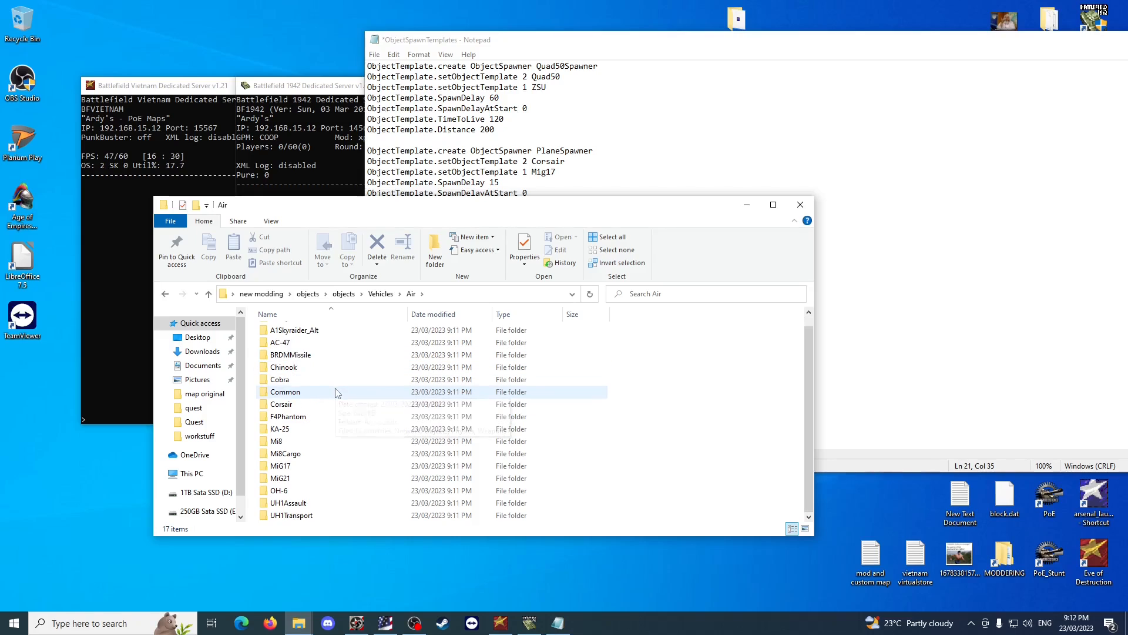
Check the OH-6, UH1Assault, KA-25 and F4Phantom names among the aircraft folders, and return to Vehicles\Land.
{"action": "left_click", "coordinate": [301, 494]}
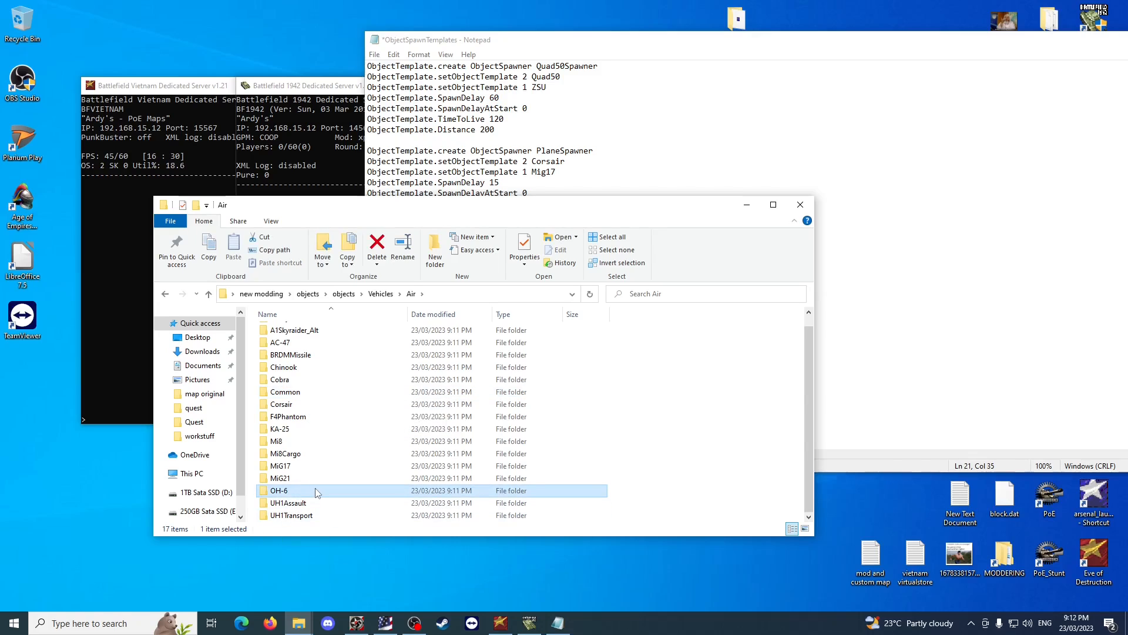
{"action": "left_click", "coordinate": [326, 515]}
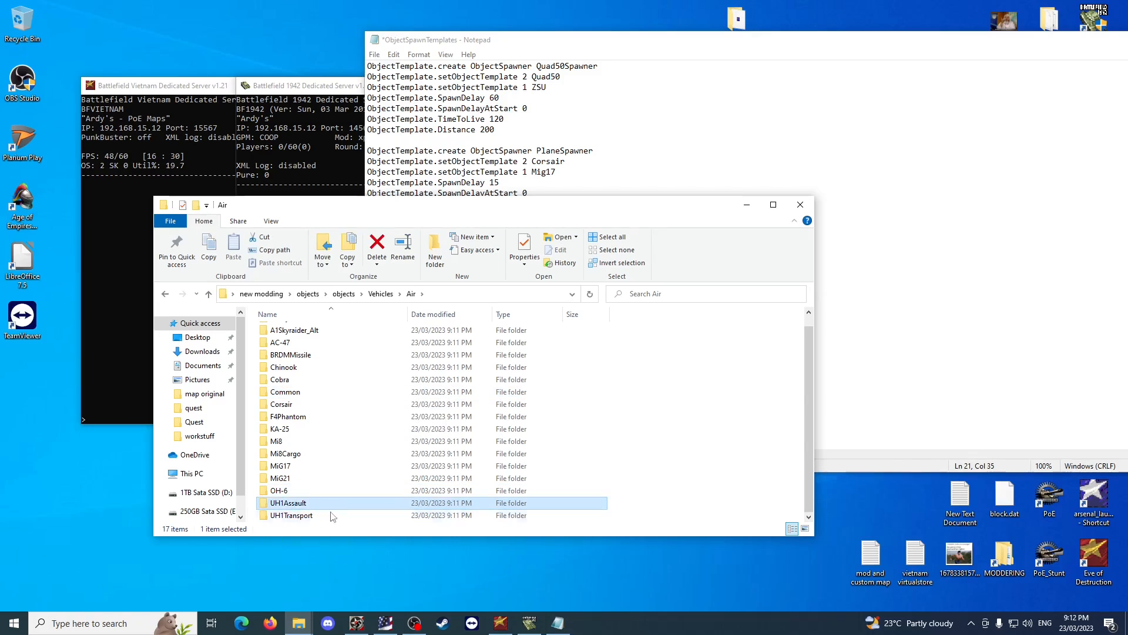
{"action": "scroll", "coordinate": [343, 490], "scroll_direction": "up", "scroll_amount": 1}
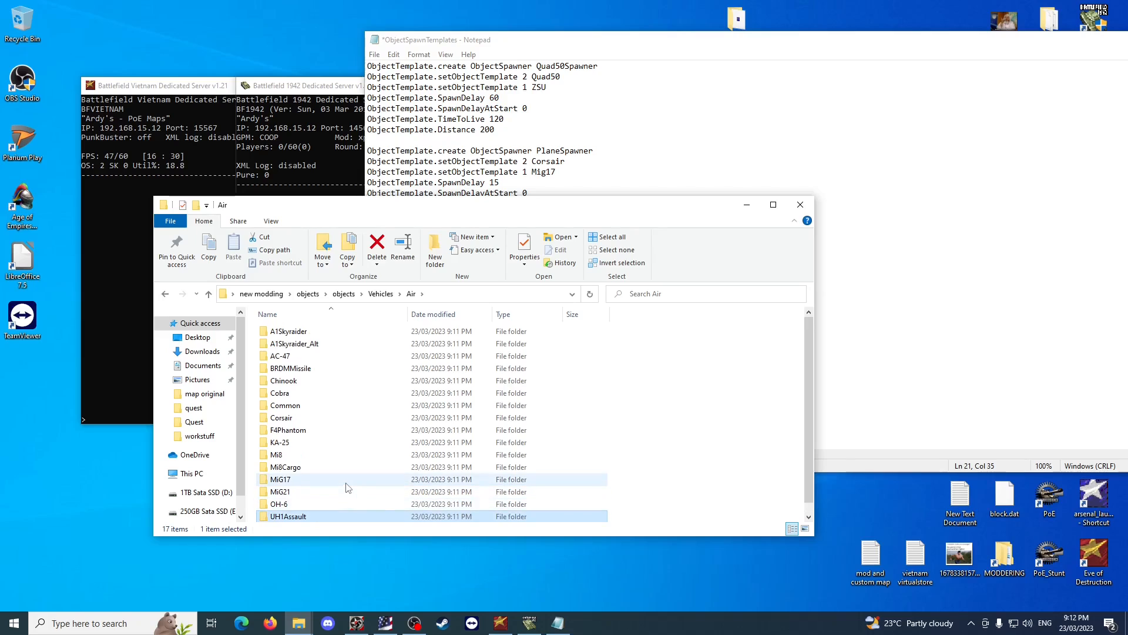
{"action": "left_click", "coordinate": [295, 445]}
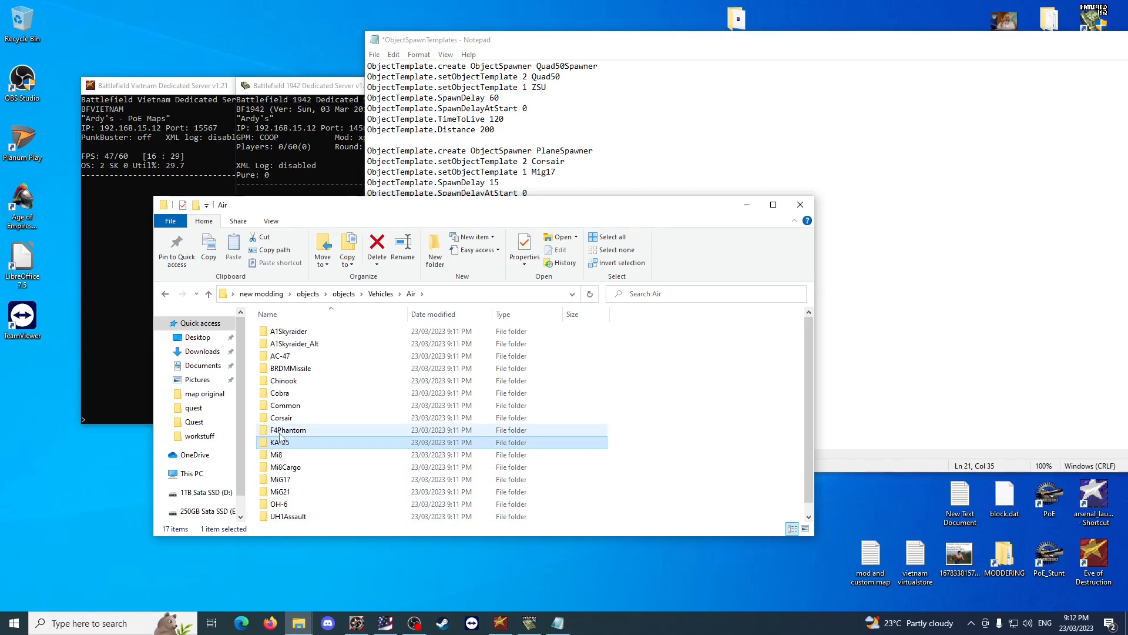
{"action": "left_click", "coordinate": [276, 435]}
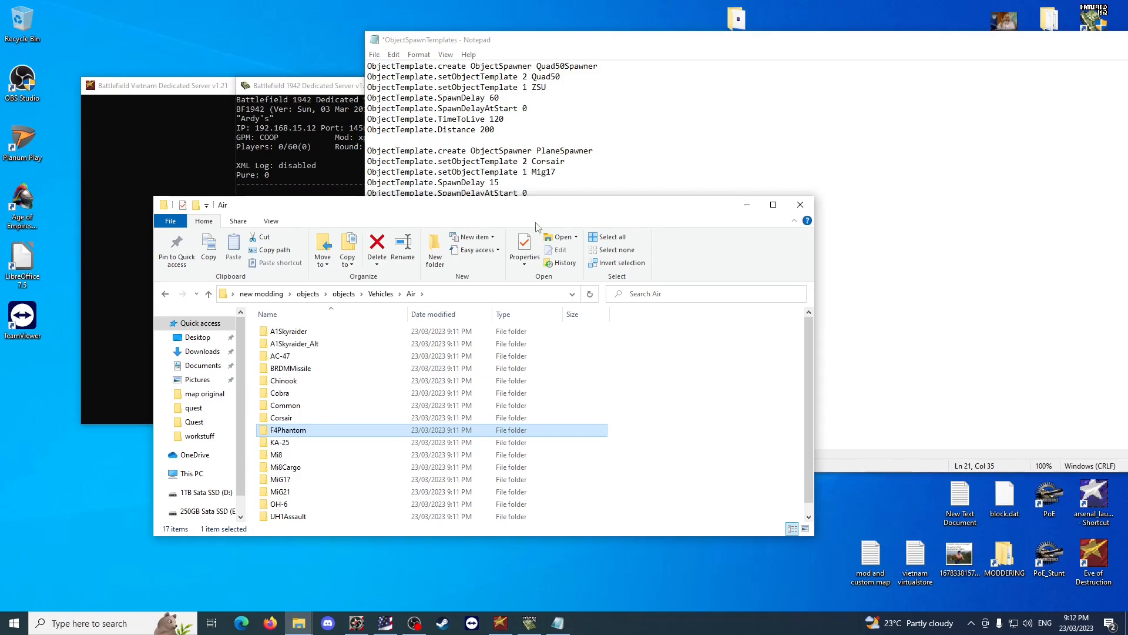
{"action": "scroll", "coordinate": [403, 413], "scroll_direction": "down", "scroll_amount": 1}
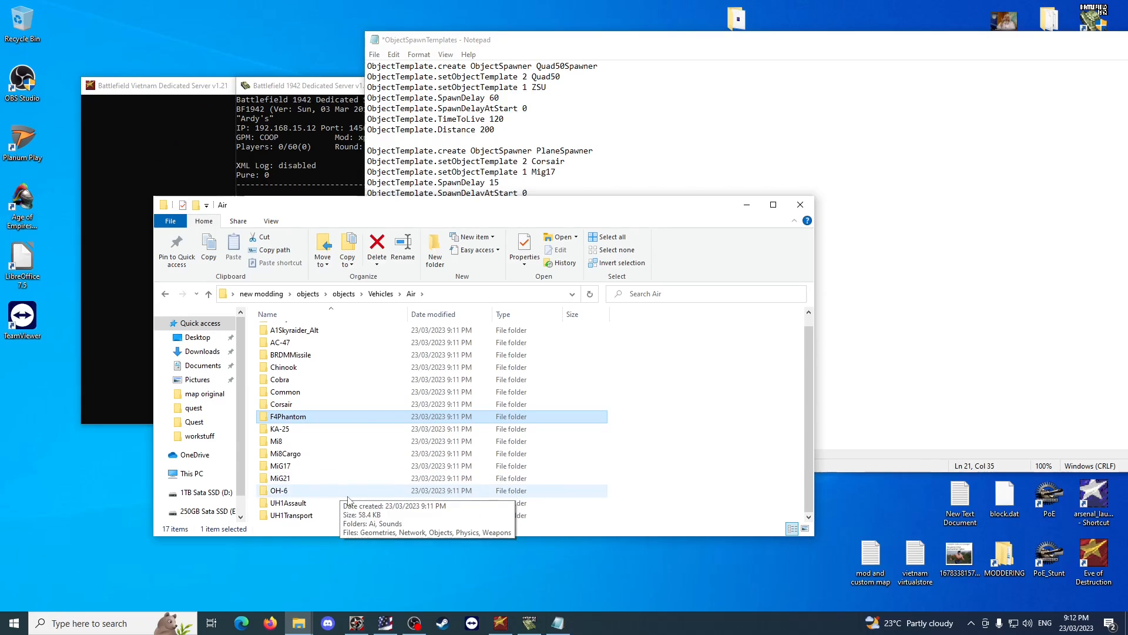
{"action": "scroll", "coordinate": [348, 500], "scroll_direction": "up", "scroll_amount": 1}
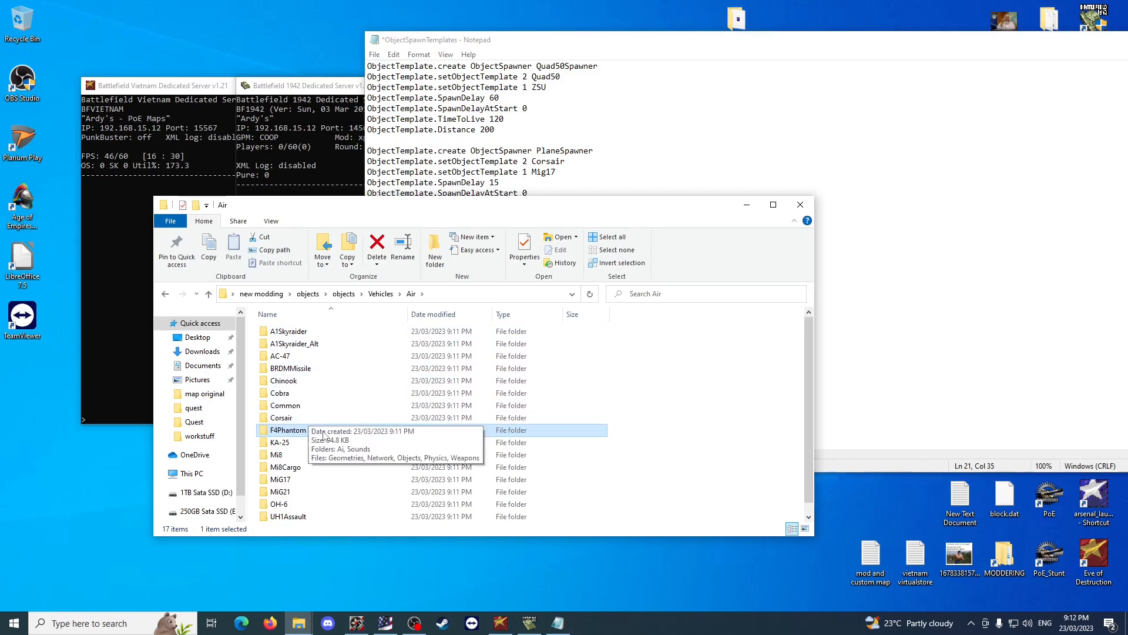
{"action": "scroll", "coordinate": [323, 435], "scroll_direction": "down", "scroll_amount": 1}
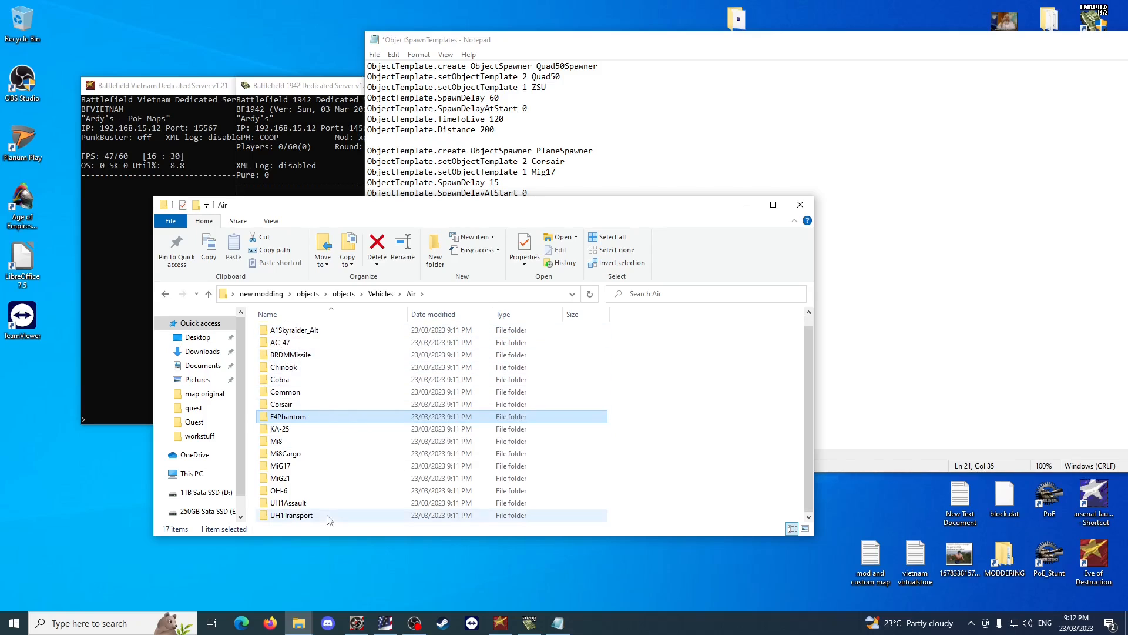
{"action": "key", "text": "BackSpace"}
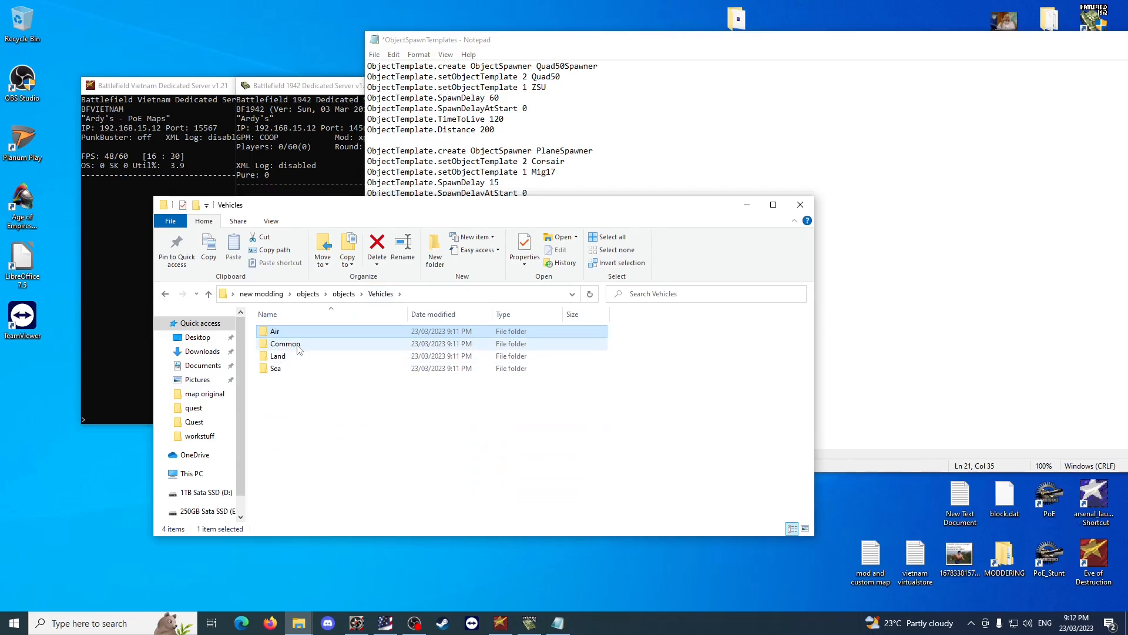
{"action": "double_click", "coordinate": [298, 359]}
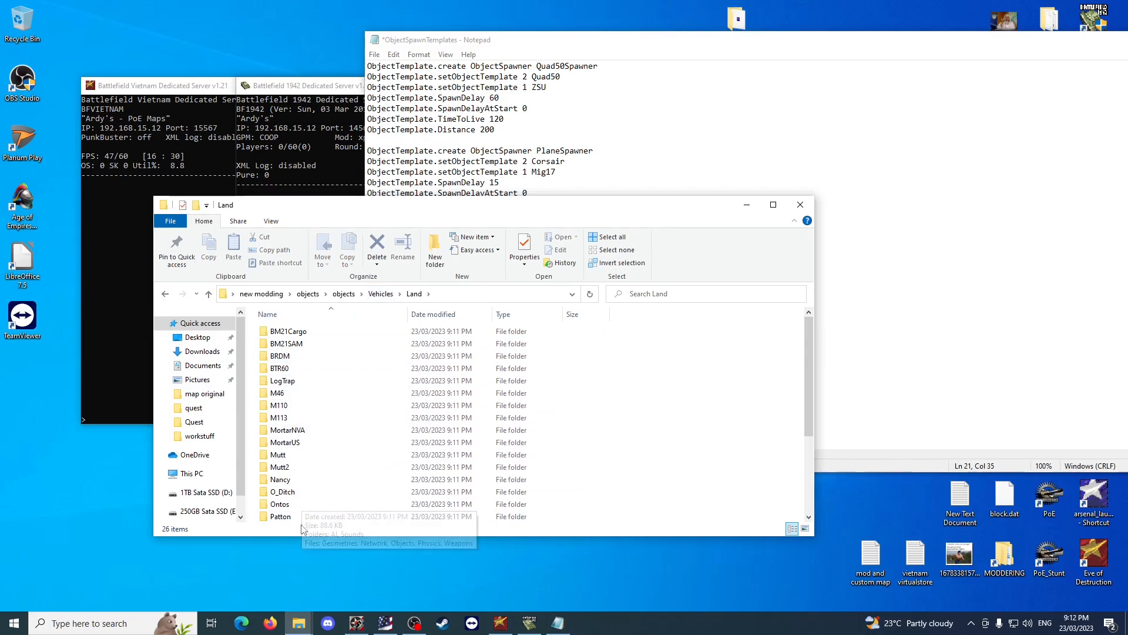
Set the Quad50Spawner's SpawnDelay to 10 in ObjectSpawnTemplates and save the file.
{"action": "left_click", "coordinate": [958, 218]}
{"action": "left_click", "coordinate": [560, 86]}
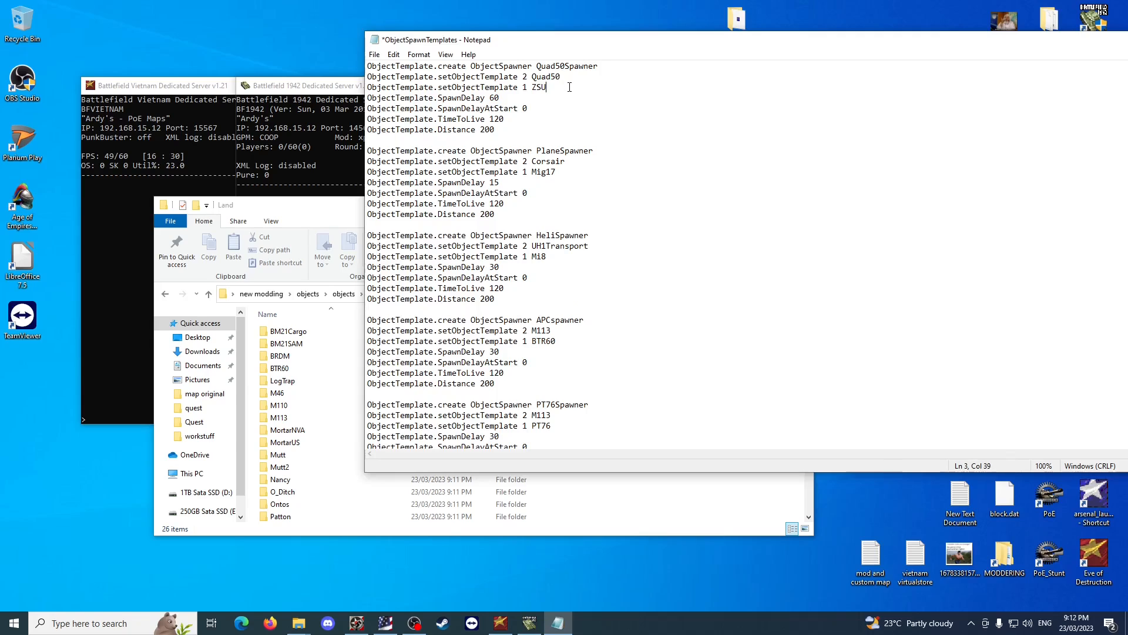
{"action": "left_click", "coordinate": [560, 82]}
{"action": "left_click", "coordinate": [549, 87]}
{"action": "left_click", "coordinate": [493, 98]}
{"action": "type", "text": "1"}
{"action": "key", "text": "ctrl+s"}
Set the PlaneSpawner's SpawnDelay to 5.
{"action": "left_click", "coordinate": [600, 134]}
{"action": "left_click_drag", "start_coordinate": [500, 183], "coordinate": [491, 185]}
{"action": "type", "text": "5"}
{"action": "left_click", "coordinate": [565, 171]}
Remove the team 1 Mi8 line from the HeliSpawner template and put it back in the same place.
{"action": "left_click_drag", "start_coordinate": [553, 258], "coordinate": [369, 257]}
{"action": "key", "text": "ctrl+c"}
{"action": "key", "text": "Delete"}
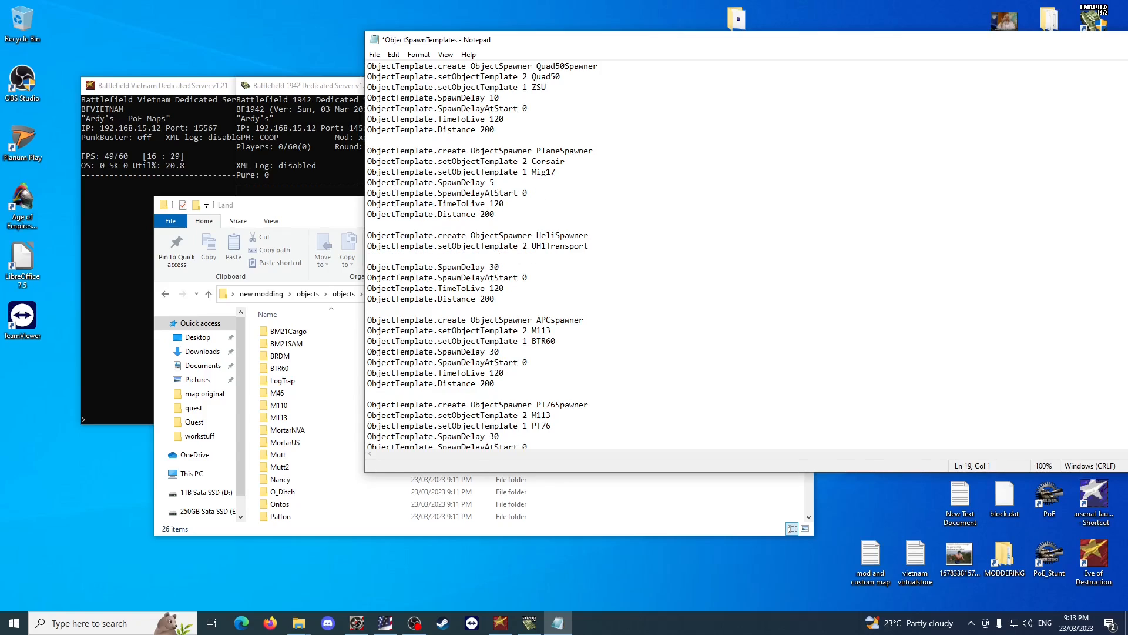
{"action": "key", "text": "Delete"}
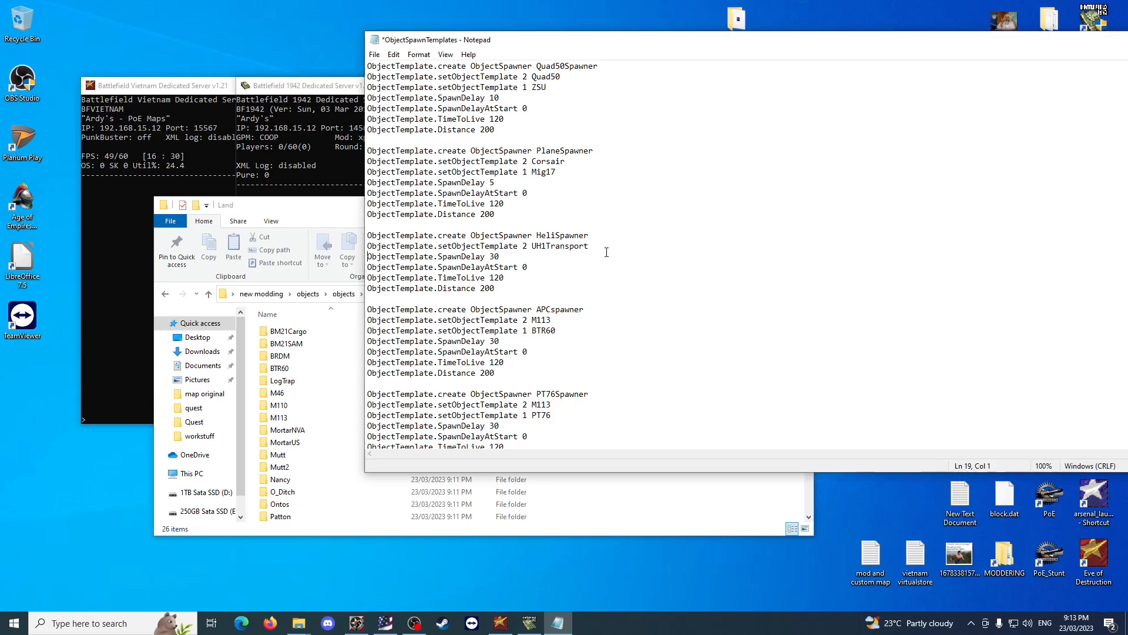
{"action": "key", "text": "Return"}
{"action": "key", "text": "ctrl+v"}
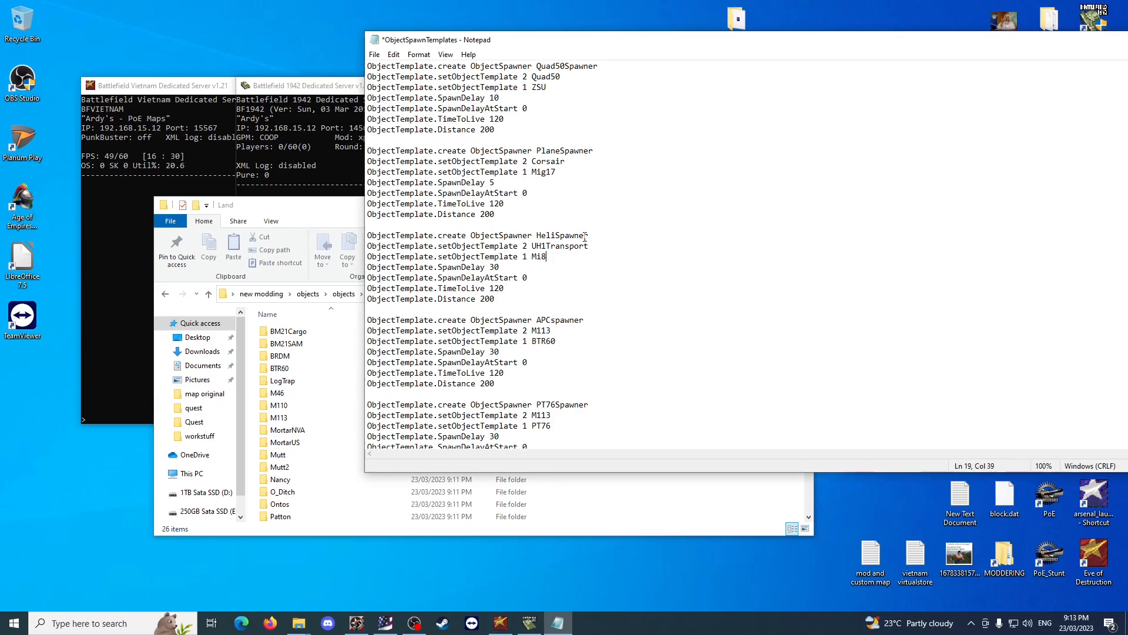
{"action": "scroll", "coordinate": [623, 193], "scroll_direction": "down", "scroll_amount": 2}
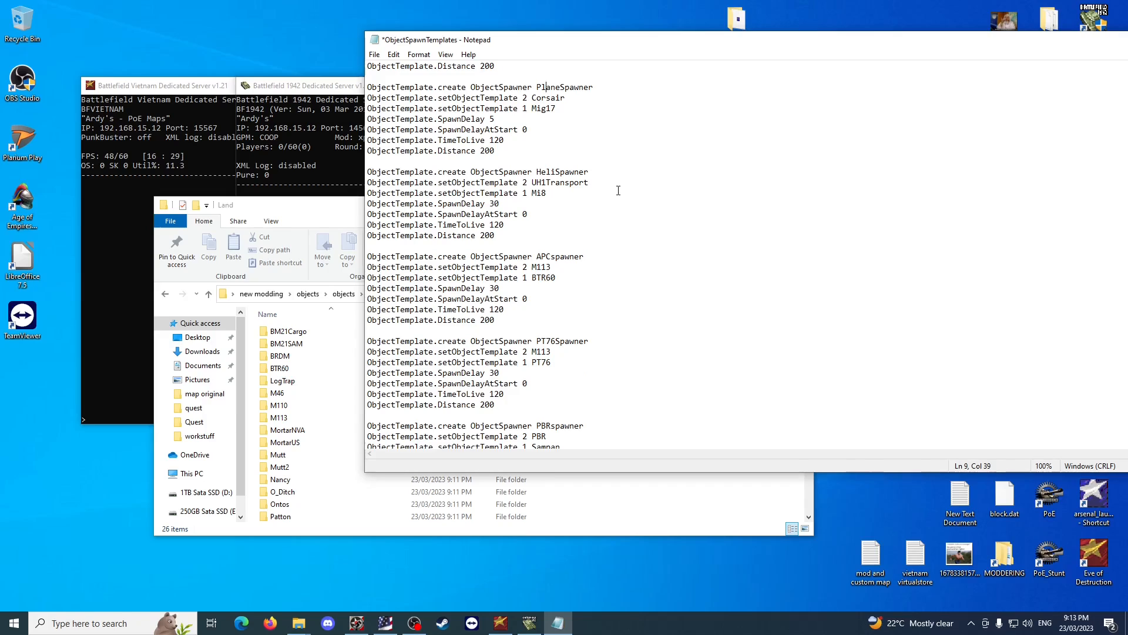
{"action": "scroll", "coordinate": [648, 156], "scroll_direction": "up", "scroll_amount": 2}
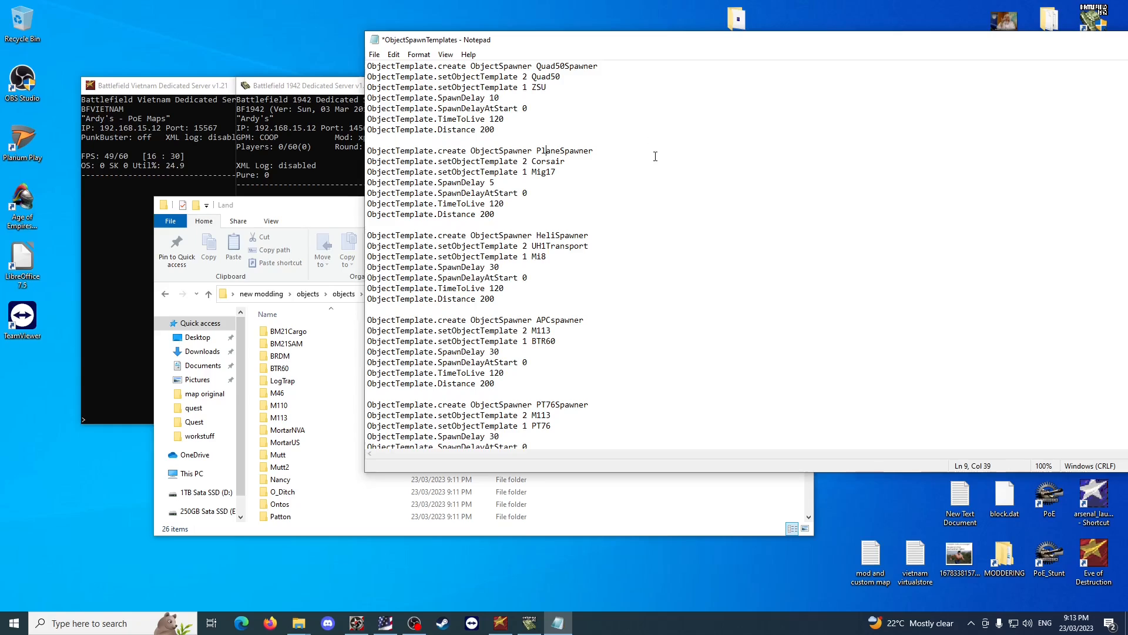
Copy the PlaneSpawner's ObjectTemplate.maxNrOfObjectSpawned 2 line from ObjectSpawnTemplates in new modding\example for setnrobjects, and close that example file.
{"action": "left_click", "coordinate": [503, 216]}
{"action": "key", "text": "Return"}
{"action": "left_click", "coordinate": [553, 477]}
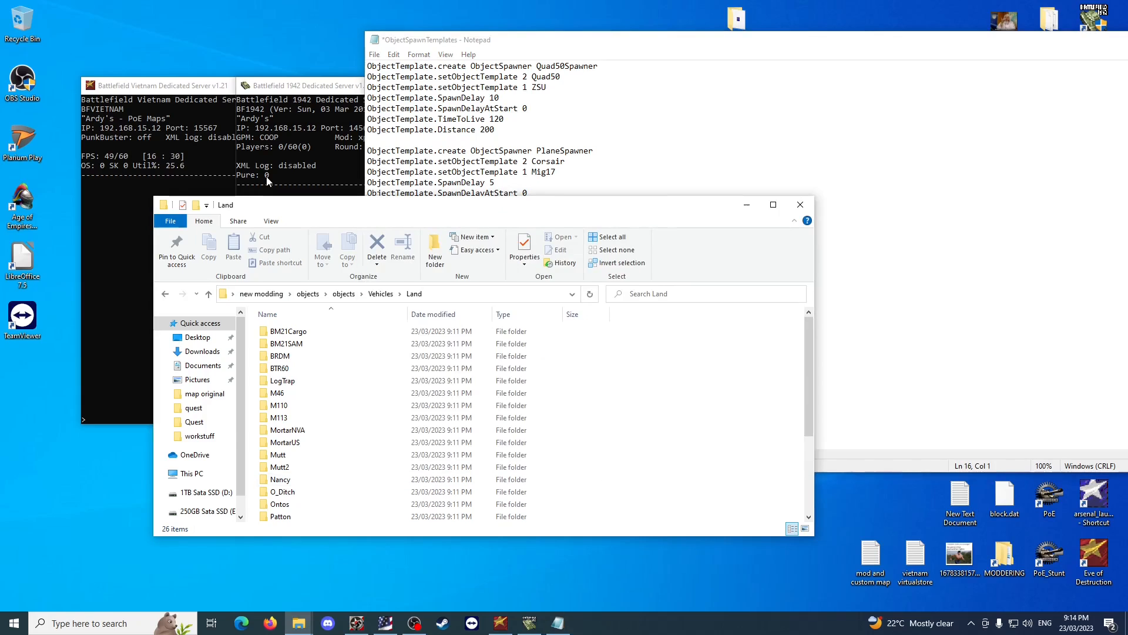
{"action": "left_click", "coordinate": [273, 293]}
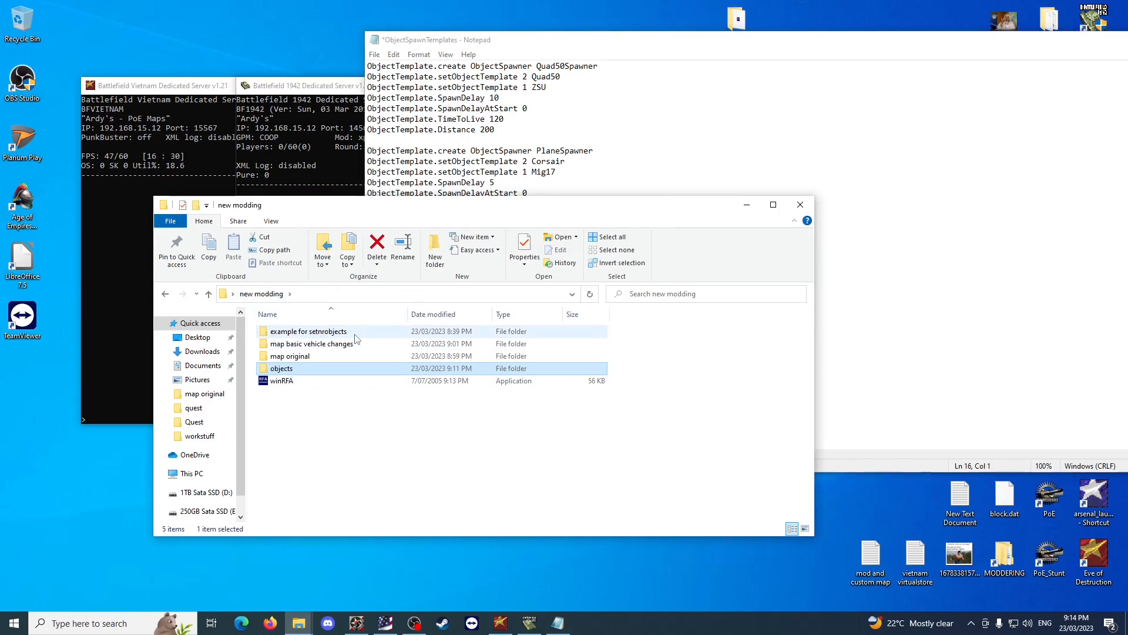
{"action": "double_click", "coordinate": [305, 332]}
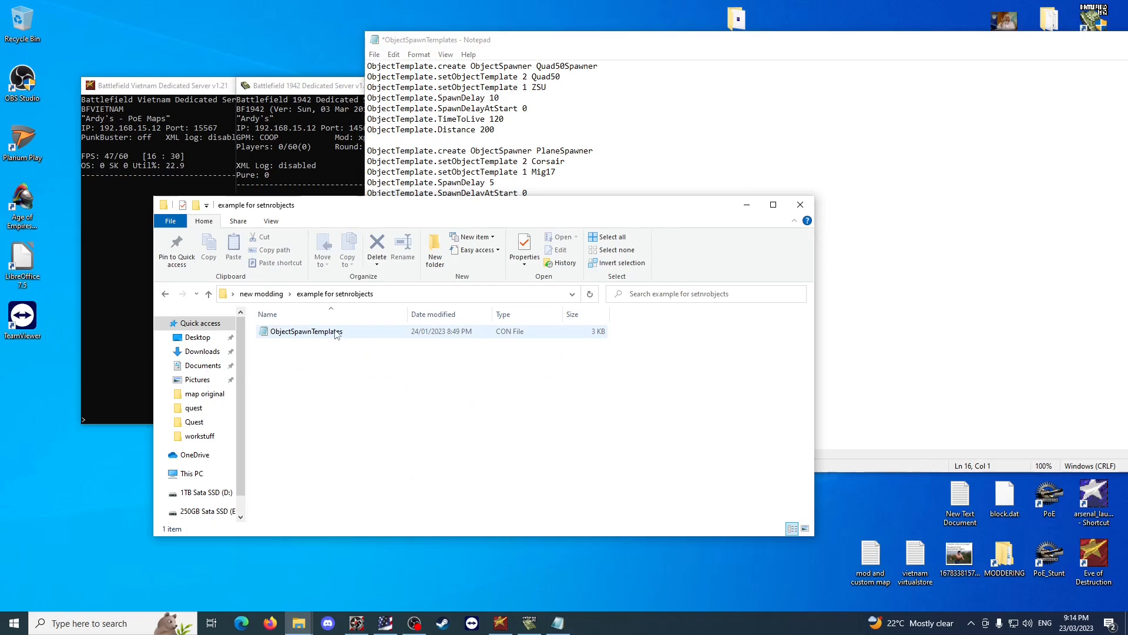
{"action": "double_click", "coordinate": [335, 332]}
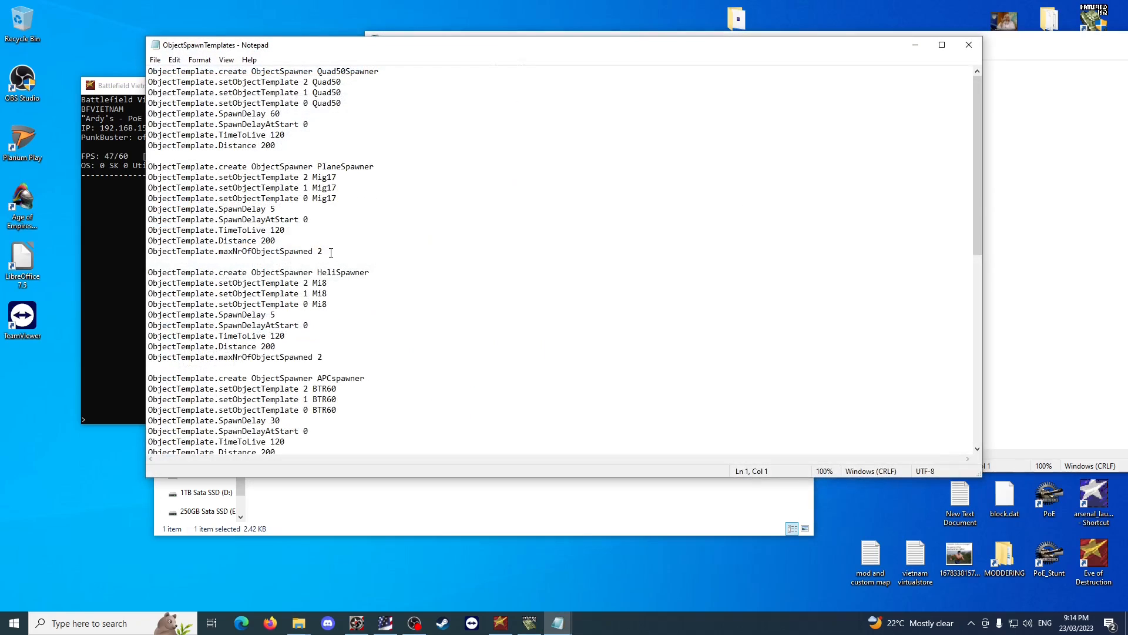
{"action": "left_click_drag", "start_coordinate": [323, 251], "coordinate": [148, 253]}
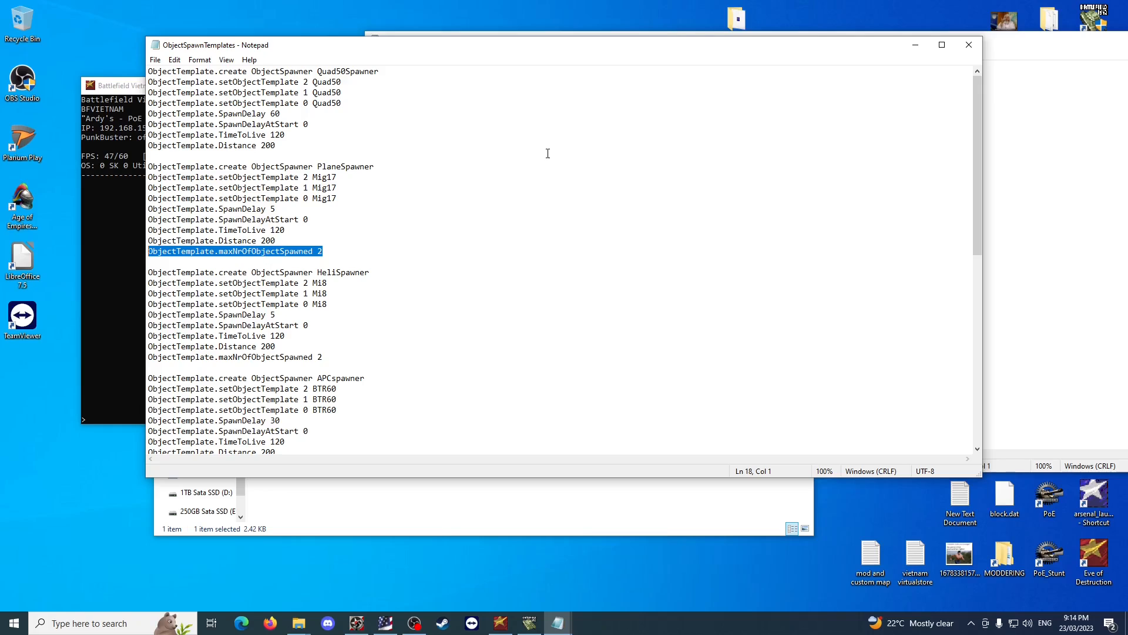
{"action": "left_click_drag", "start_coordinate": [339, 252], "coordinate": [148, 255]}
{"action": "key", "text": "ctrl+c"}
{"action": "left_click", "coordinate": [969, 44]}
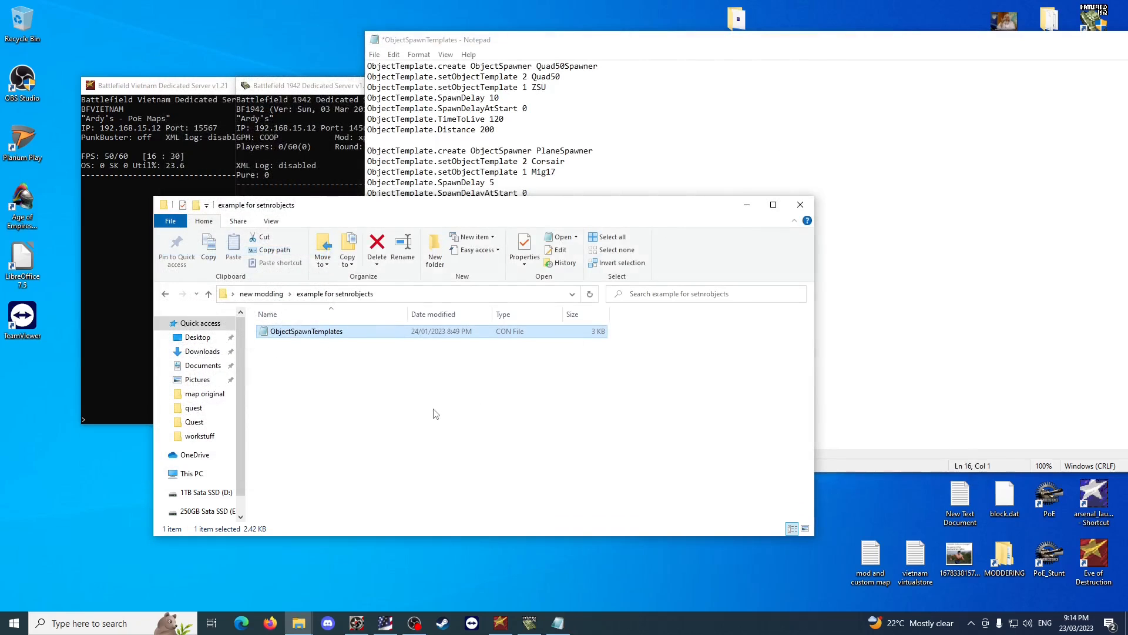
Paste the ObjectTemplate.maxNrOfObjectSpawned 2 line below the PlaneSpawner's Distance line in the map's spawn templates, removing the extra blank line.
{"action": "left_click", "coordinate": [364, 376]}
{"action": "left_click", "coordinate": [258, 293]}
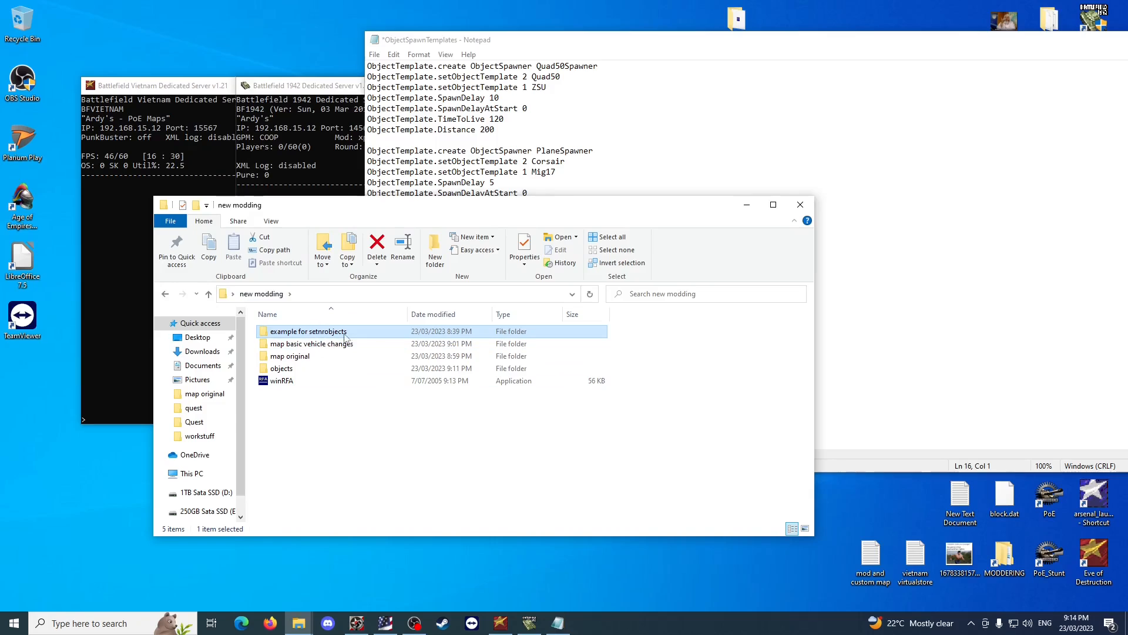
{"action": "left_click", "coordinate": [899, 286]}
{"action": "left_click", "coordinate": [511, 217]}
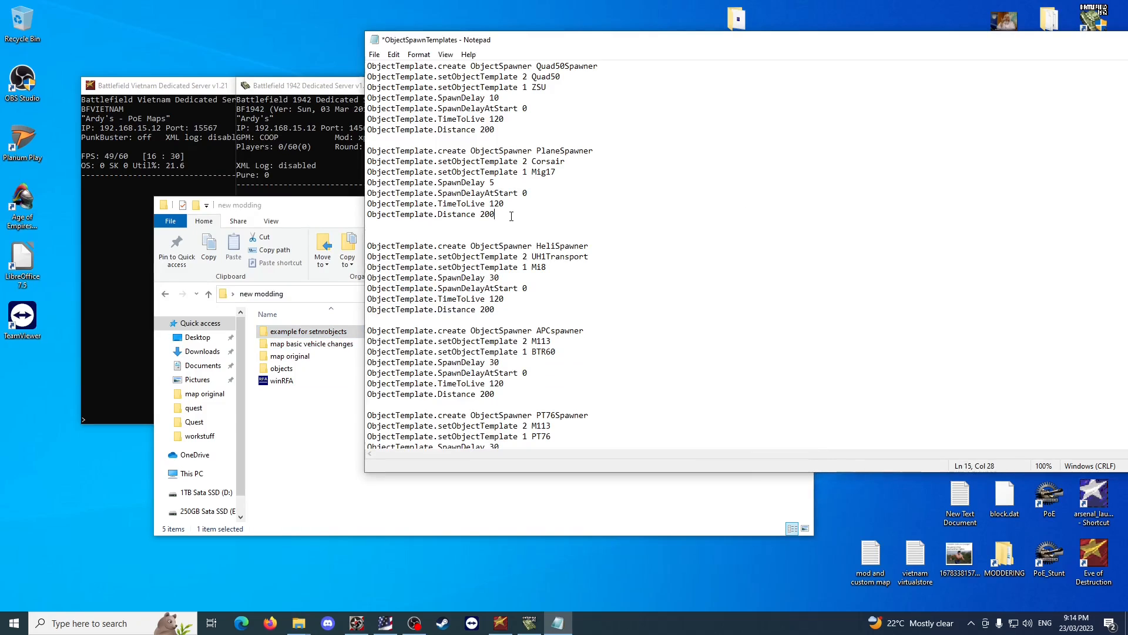
{"action": "key", "text": "Return"}
{"action": "key", "text": "ctrl+v"}
{"action": "key", "text": "Delete"}
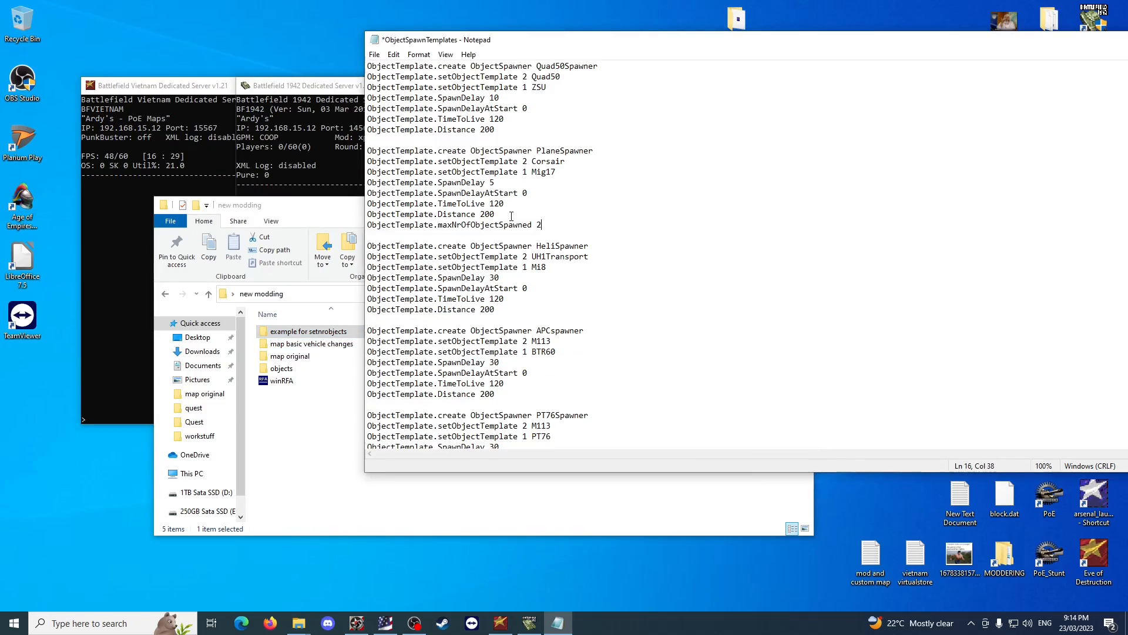
Set the PlaneSpawner's maxNrOfObjectSpawned value to 3 and save the spawn templates.
{"action": "key", "text": "BackSpace"}
{"action": "type", "text": "1"}
{"action": "key", "text": "BackSpace"}
{"action": "type", "text": "6"}
{"action": "key", "text": "BackSpace"}
{"action": "type", "text": "2"}
{"action": "key", "text": "BackSpace"}
{"action": "type", "text": "3"}
{"action": "key", "text": "ctrl+s"}
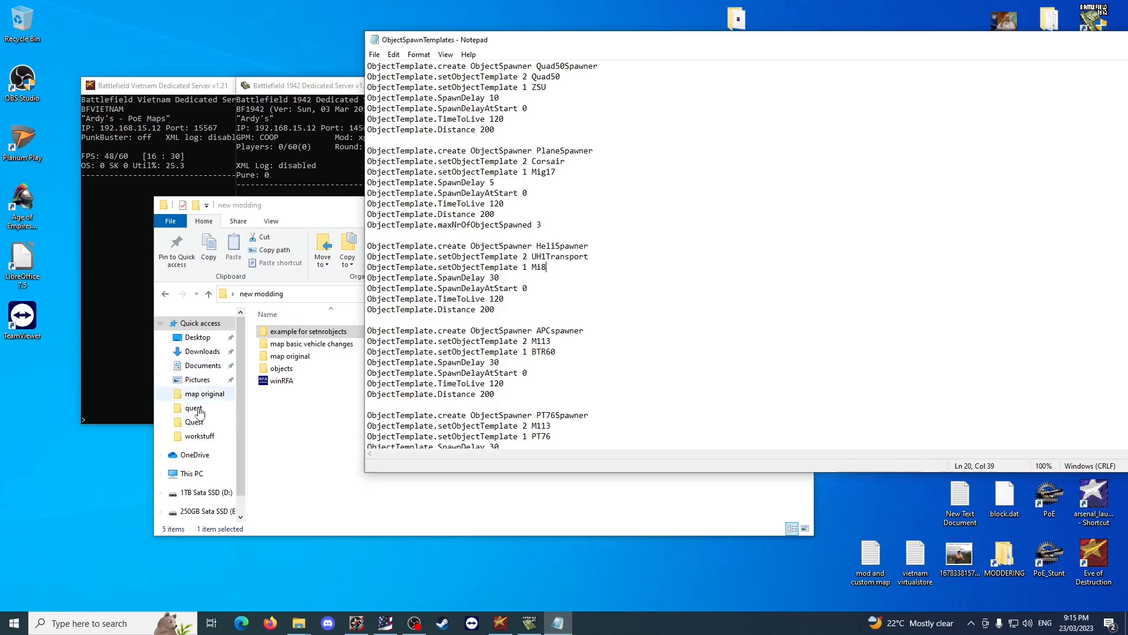
Open ObjectSpawns from the hastings Operation_Hastings\singleplayer folder and compare its plane and helicopter spawner entries with the spawn templates.
{"action": "left_click", "coordinate": [294, 416]}
{"action": "left_click", "coordinate": [945, 298]}
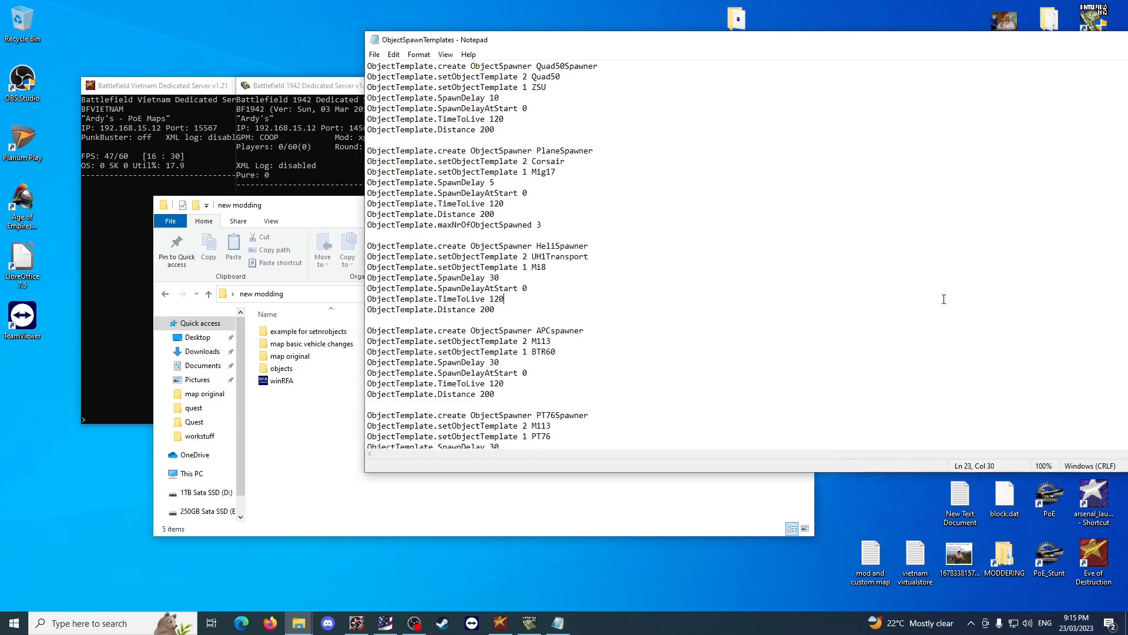
{"action": "double_click", "coordinate": [312, 345]}
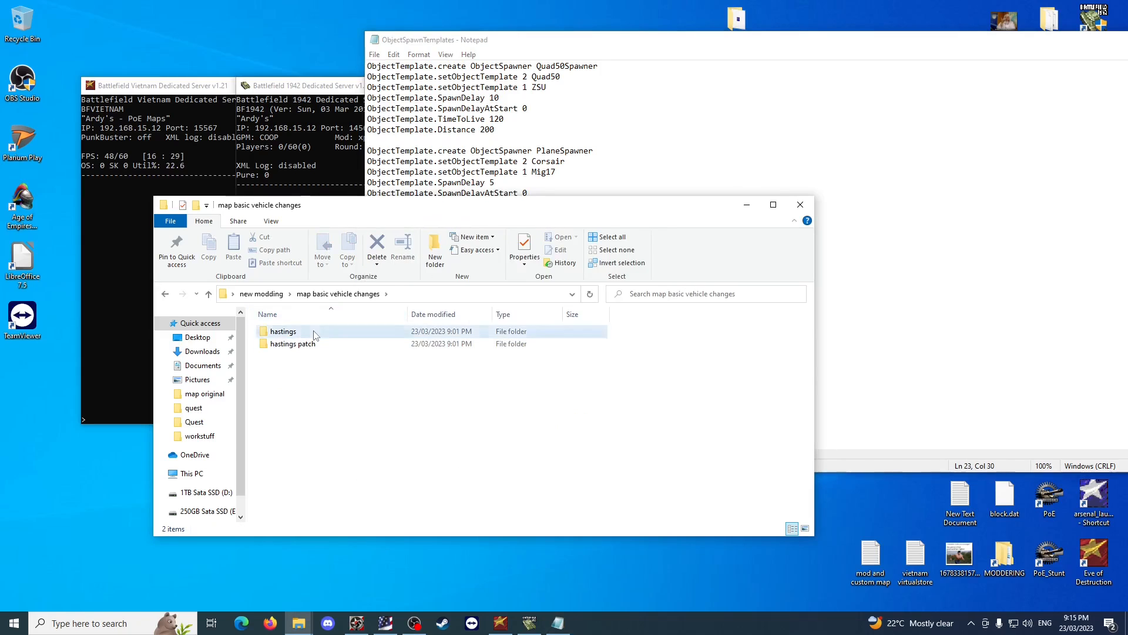
{"action": "double_click", "coordinate": [315, 332]}
{"action": "double_click", "coordinate": [316, 333]}
{"action": "double_click", "coordinate": [316, 334]}
{"action": "double_click", "coordinate": [316, 336]}
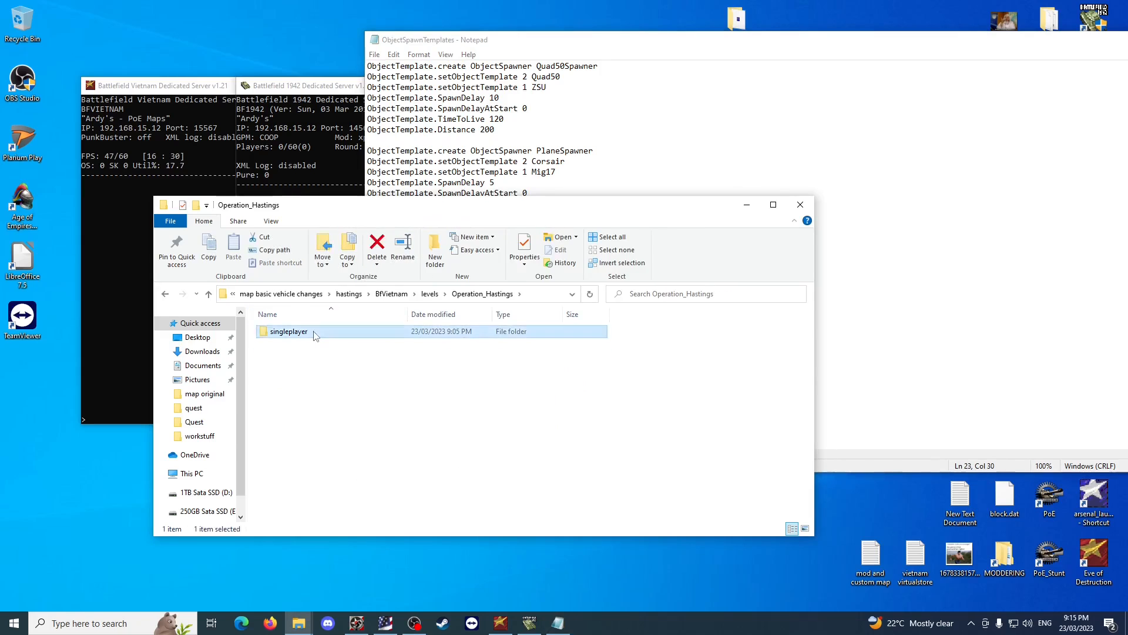
{"action": "double_click", "coordinate": [316, 335]}
{"action": "double_click", "coordinate": [316, 337]}
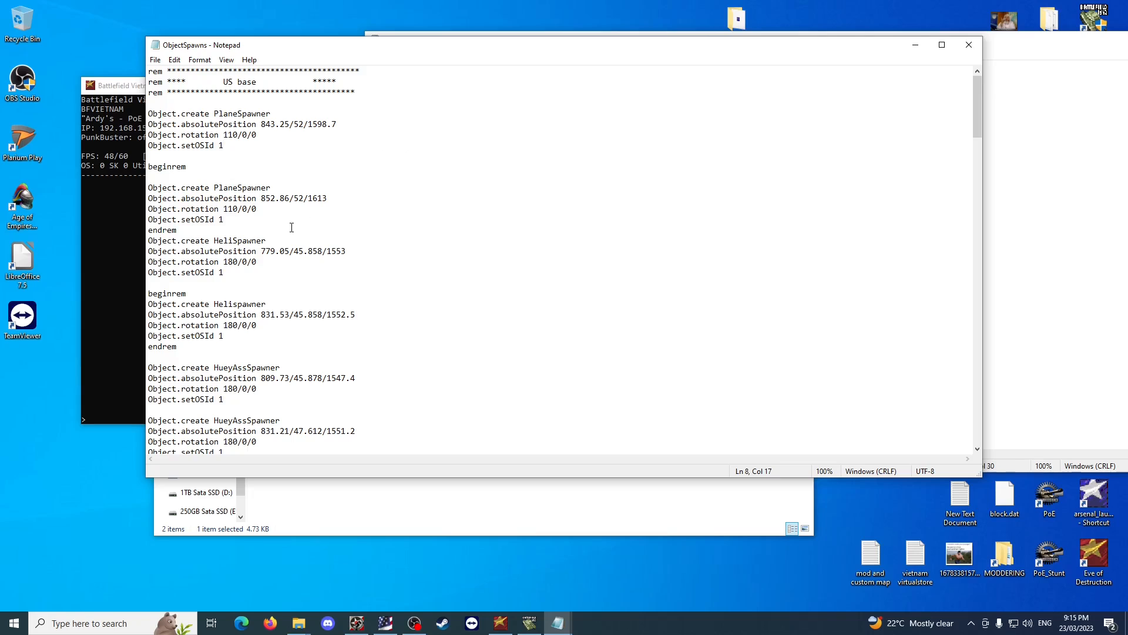
{"action": "scroll", "coordinate": [292, 228], "scroll_direction": "down", "scroll_amount": 2}
{"action": "left_click", "coordinate": [289, 272]}
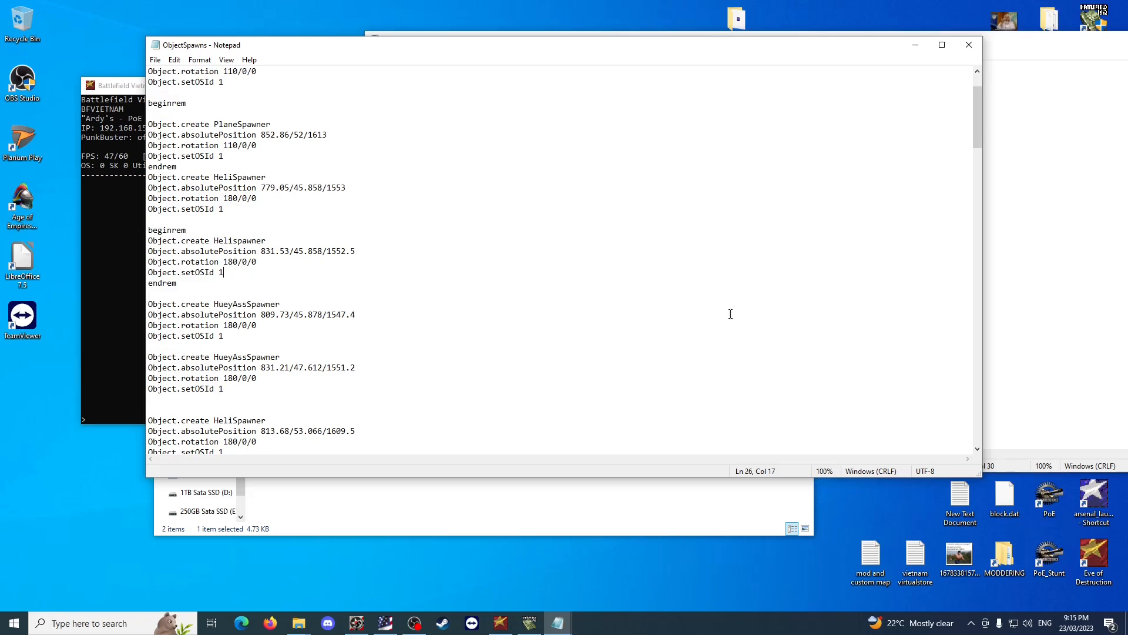
{"action": "left_click", "coordinate": [999, 317]}
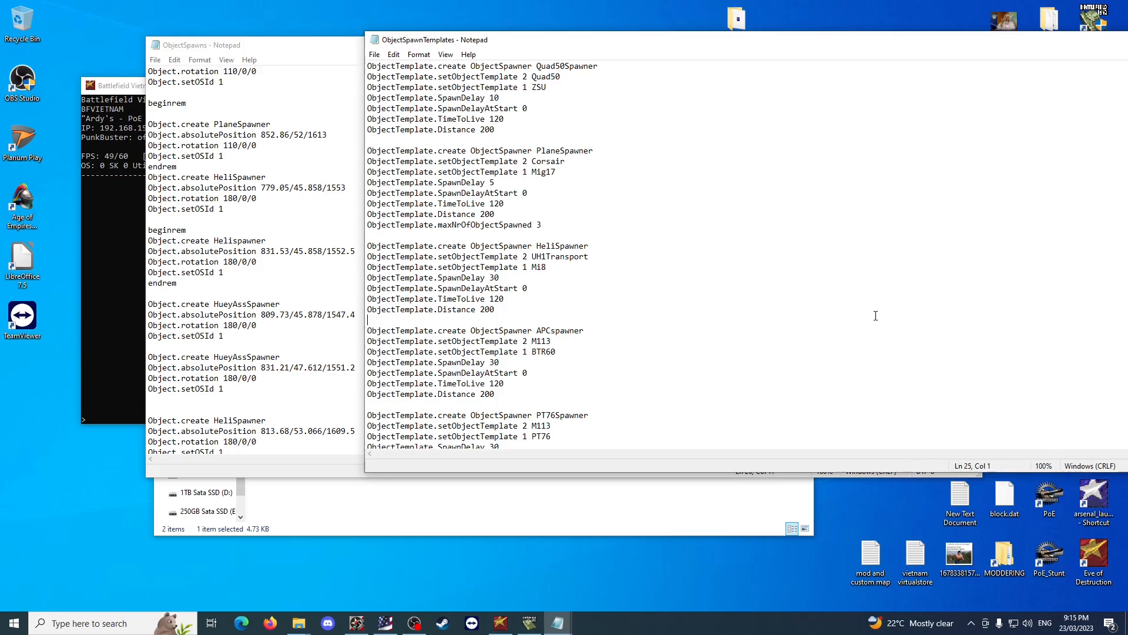
Compare the absolute positions of the HeliSpawner and HueyAssSpawner entries in ObjectSpawns with the delay and TimeToLive settings in the spawn templates.
{"action": "left_click", "coordinate": [294, 234]}
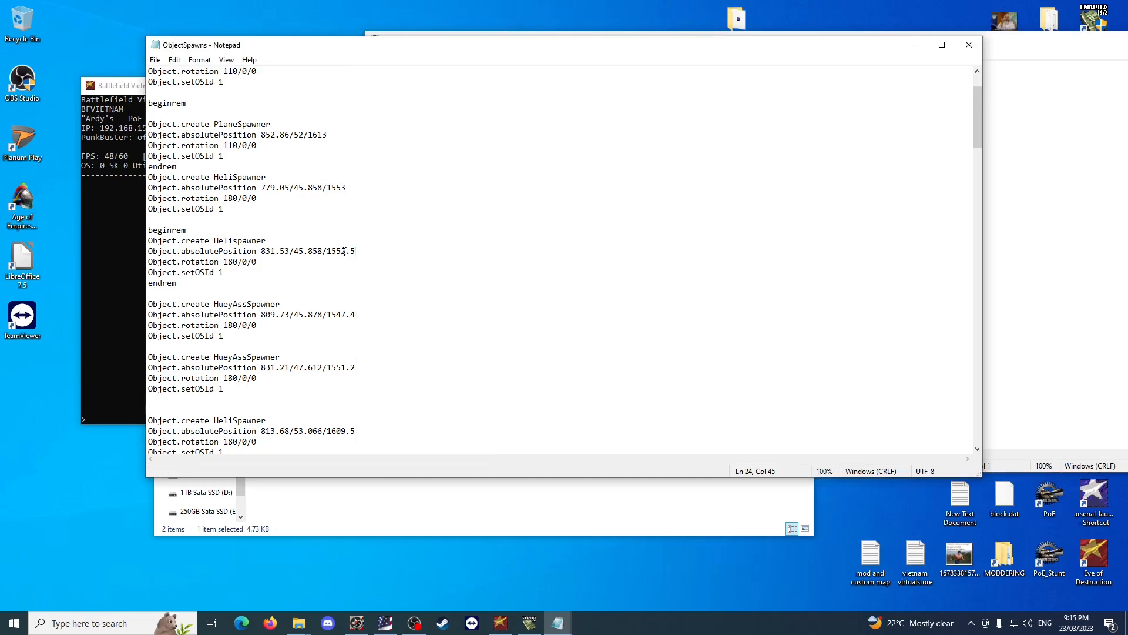
{"action": "left_click_drag", "start_coordinate": [357, 252], "coordinate": [260, 253]}
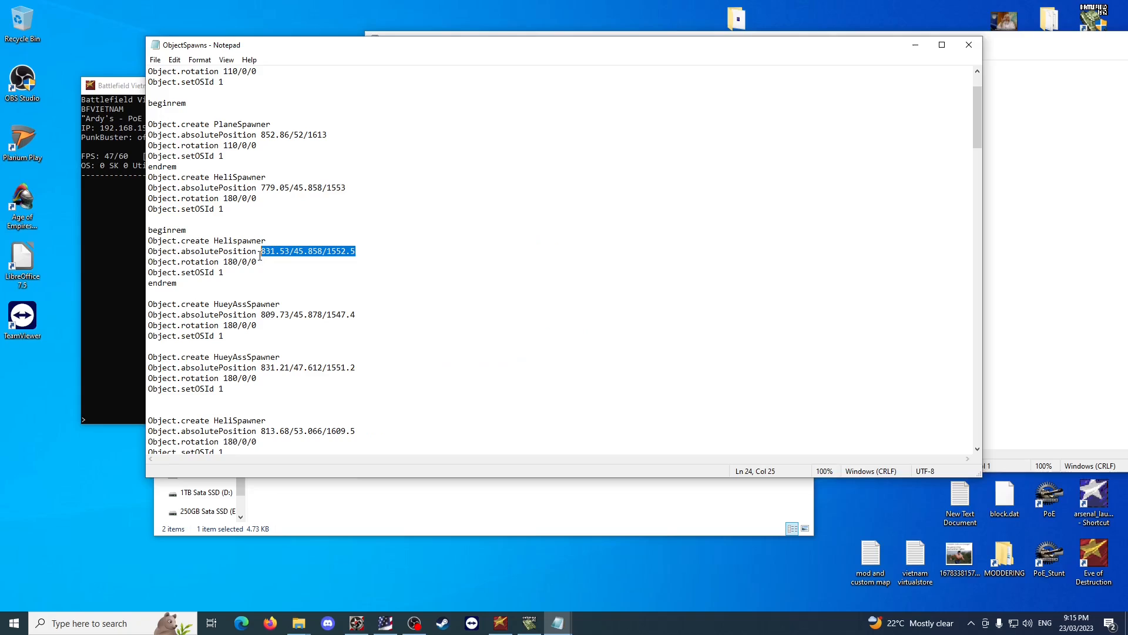
{"action": "left_click", "coordinate": [337, 269]}
{"action": "left_click", "coordinate": [1070, 320]}
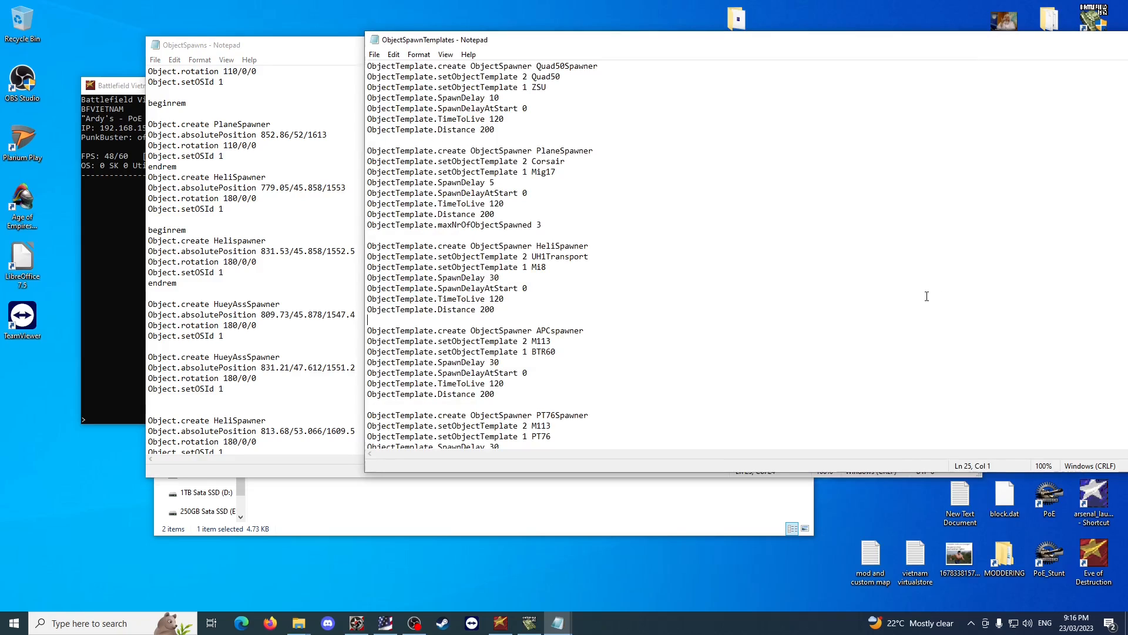
{"action": "left_click", "coordinate": [312, 218]}
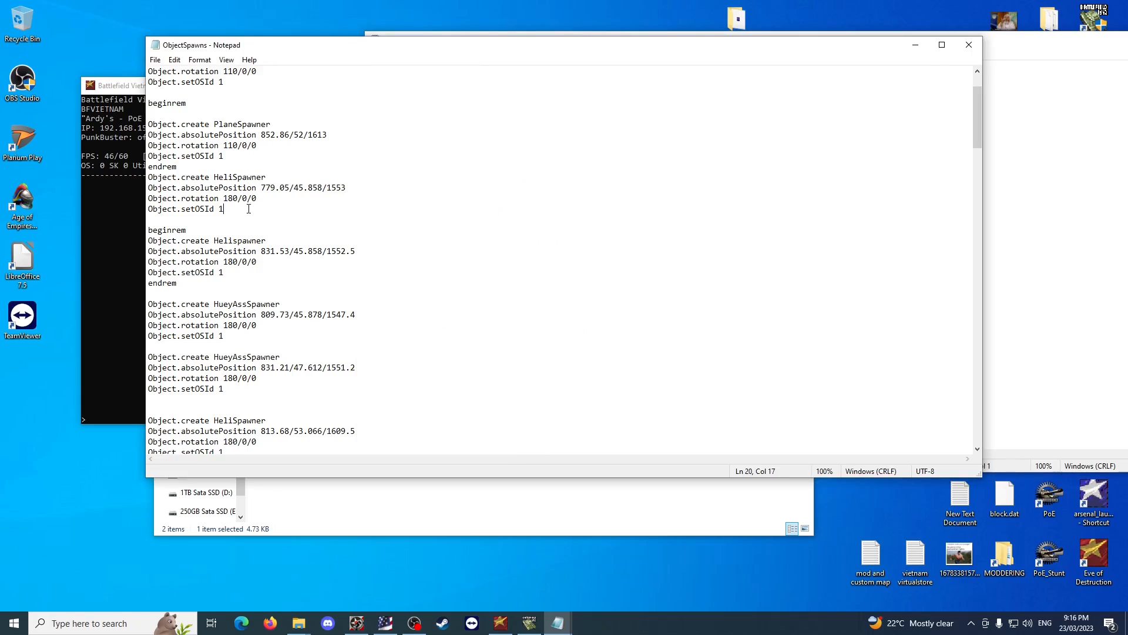
{"action": "left_click_drag", "start_coordinate": [248, 209], "coordinate": [167, 188]}
{"action": "left_click", "coordinate": [294, 218]}
{"action": "left_click", "coordinate": [1065, 350]}
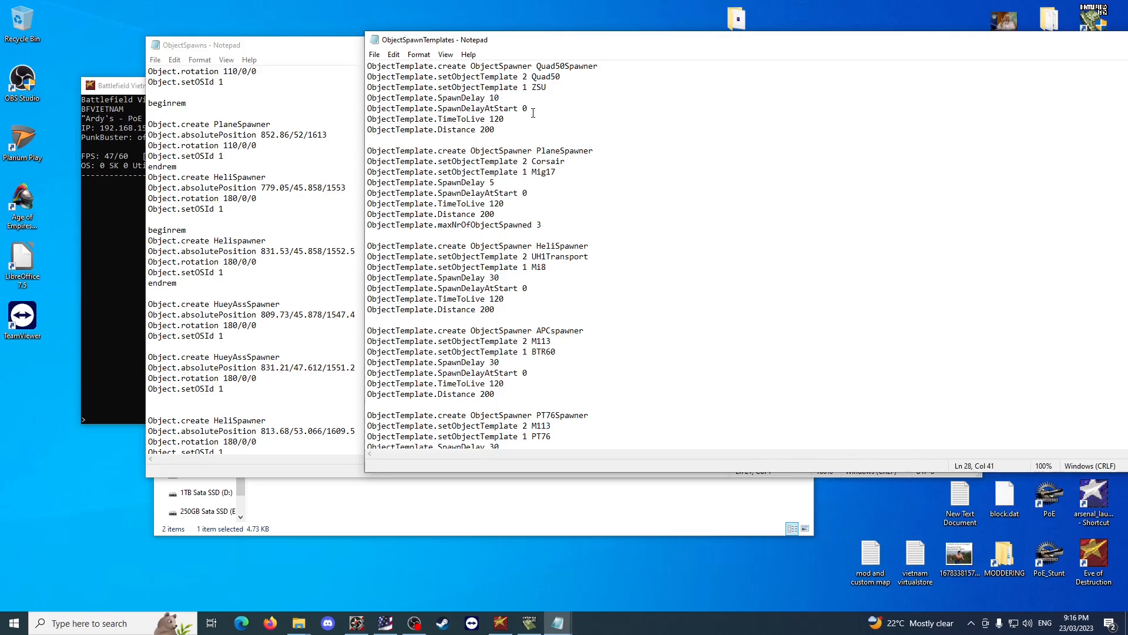
{"action": "left_click", "coordinate": [515, 101]}
{"action": "left_click_drag", "start_coordinate": [500, 118], "coordinate": [489, 118]}
{"action": "left_click", "coordinate": [320, 323]}
{"action": "left_click_drag", "start_coordinate": [356, 314], "coordinate": [257, 315]}
{"action": "left_click", "coordinate": [999, 309]}
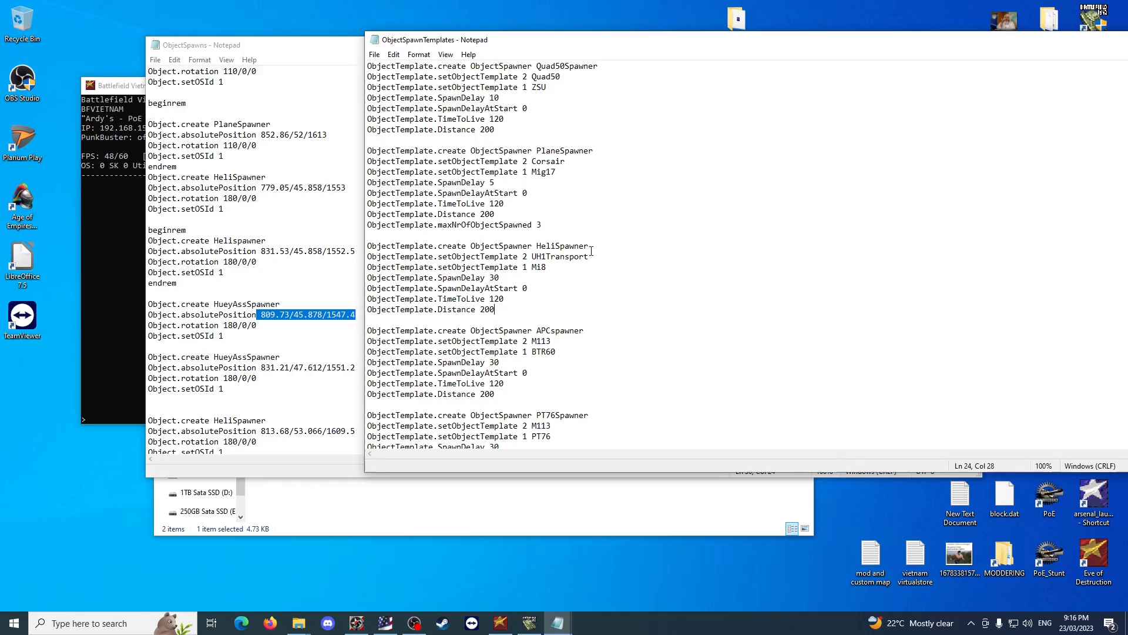
Try 9999 as the Quad50Spawner's TimeToLive and clear the value from that line.
{"action": "left_click_drag", "start_coordinate": [504, 121], "coordinate": [489, 121]}
{"action": "type", "text": "9999"}
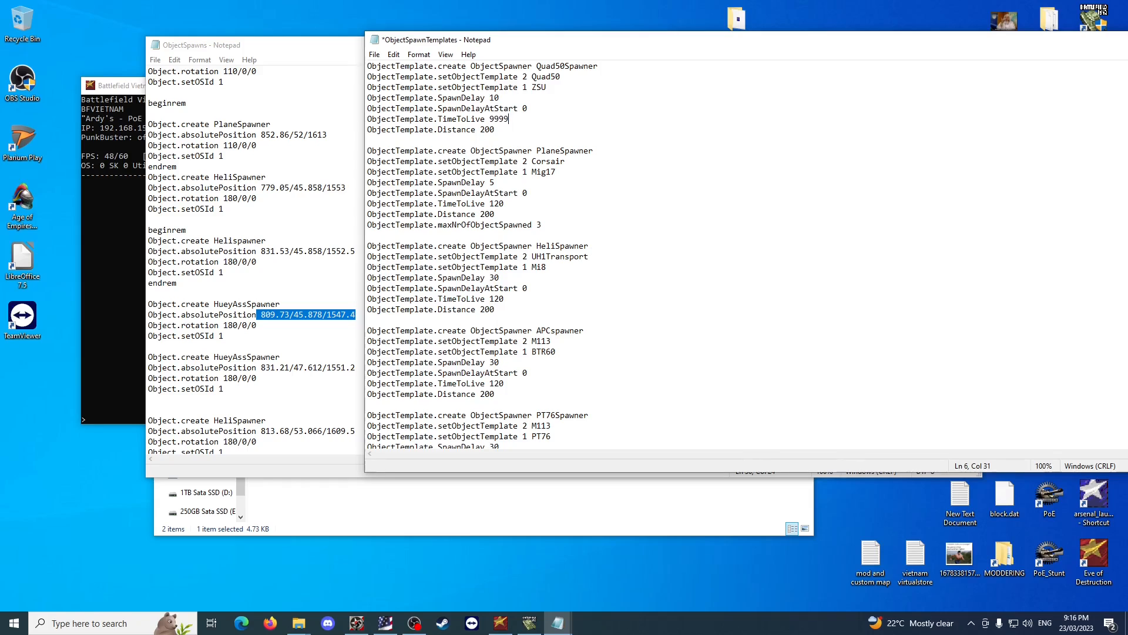
{"action": "key", "text": "BackSpace"}
{"action": "key", "text": "BackSpace"}
{"action": "key", "text": "BackSpace"}
{"action": "key", "text": "BackSpace"}
Copy the PlaneSpawner's maxNrOfObjectSpawned line below the PBRspawner's Distance line and set its value to 1.
{"action": "left_click_drag", "start_coordinate": [552, 225], "coordinate": [362, 221]}
{"action": "key", "text": "ctrl+c"}
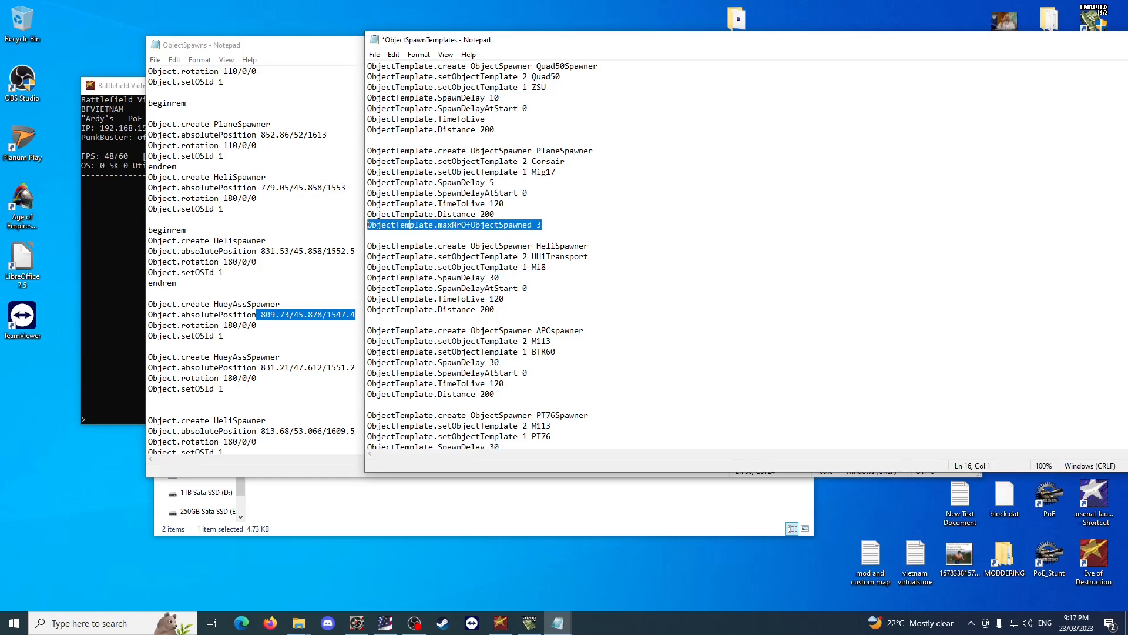
{"action": "scroll", "coordinate": [559, 275], "scroll_direction": "down", "scroll_amount": 4}
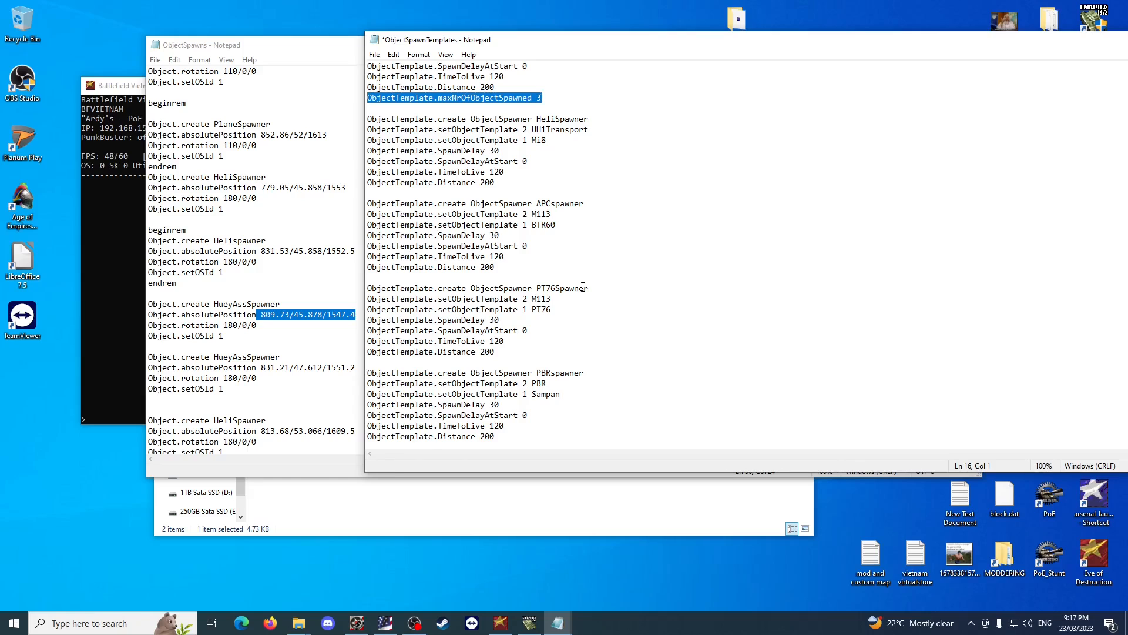
{"action": "scroll", "coordinate": [566, 301], "scroll_direction": "down", "scroll_amount": 4}
{"action": "scroll", "coordinate": [567, 301], "scroll_direction": "up", "scroll_amount": 8}
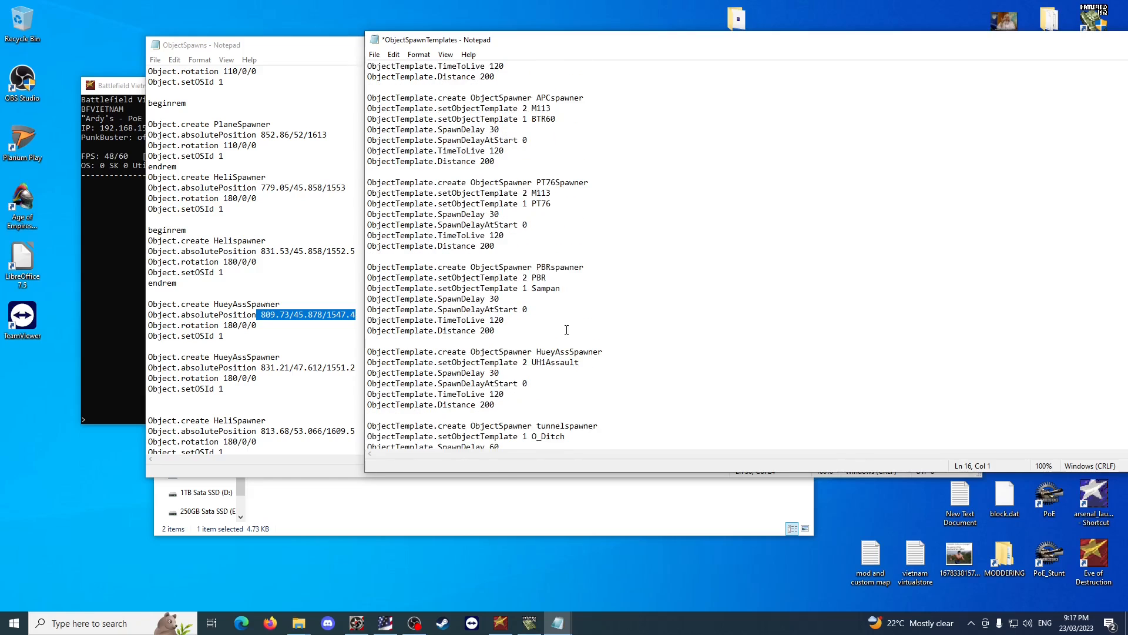
{"action": "scroll", "coordinate": [567, 330], "scroll_direction": "down", "scroll_amount": 6}
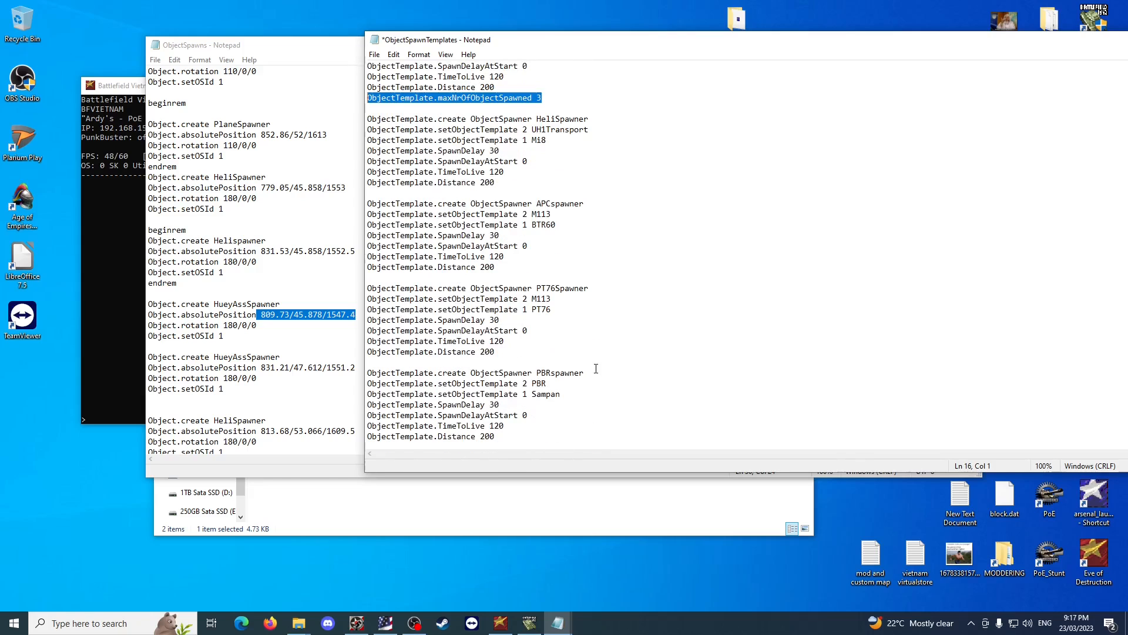
{"action": "left_click", "coordinate": [515, 374]}
{"action": "key", "text": "Return"}
{"action": "key", "text": "ctrl+v"}
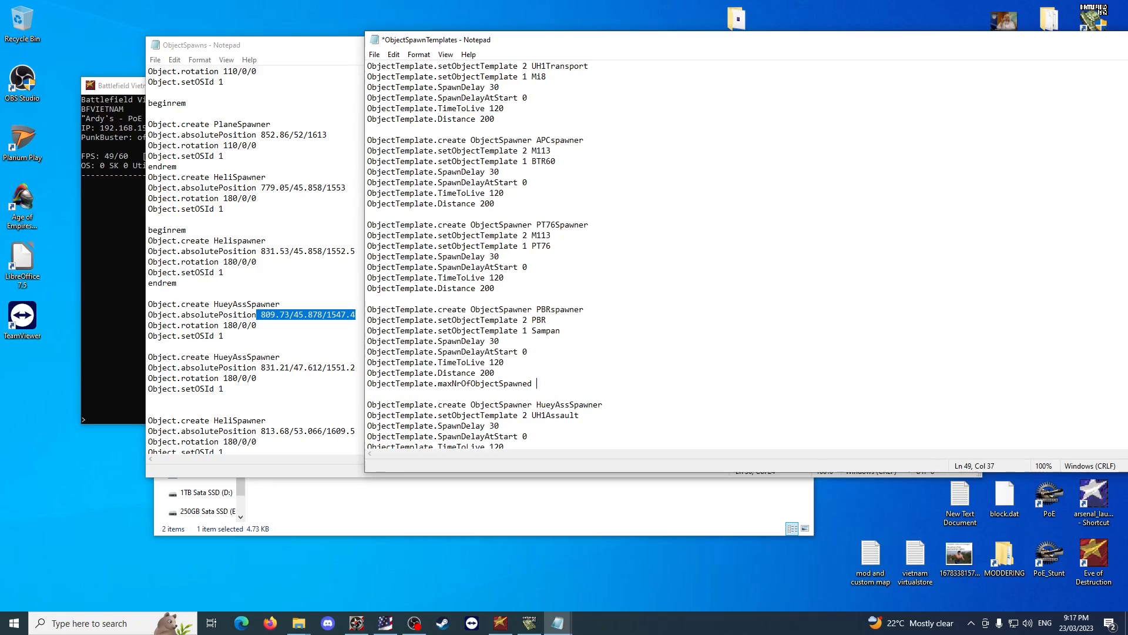
{"action": "type", "text": "1"}
Set the PBRspawner's TimeToLive to 10 and its SpawnDelay to 10.
{"action": "left_click", "coordinate": [485, 373]}
{"action": "scroll", "coordinate": [490, 374], "scroll_direction": "down", "scroll_amount": 1}
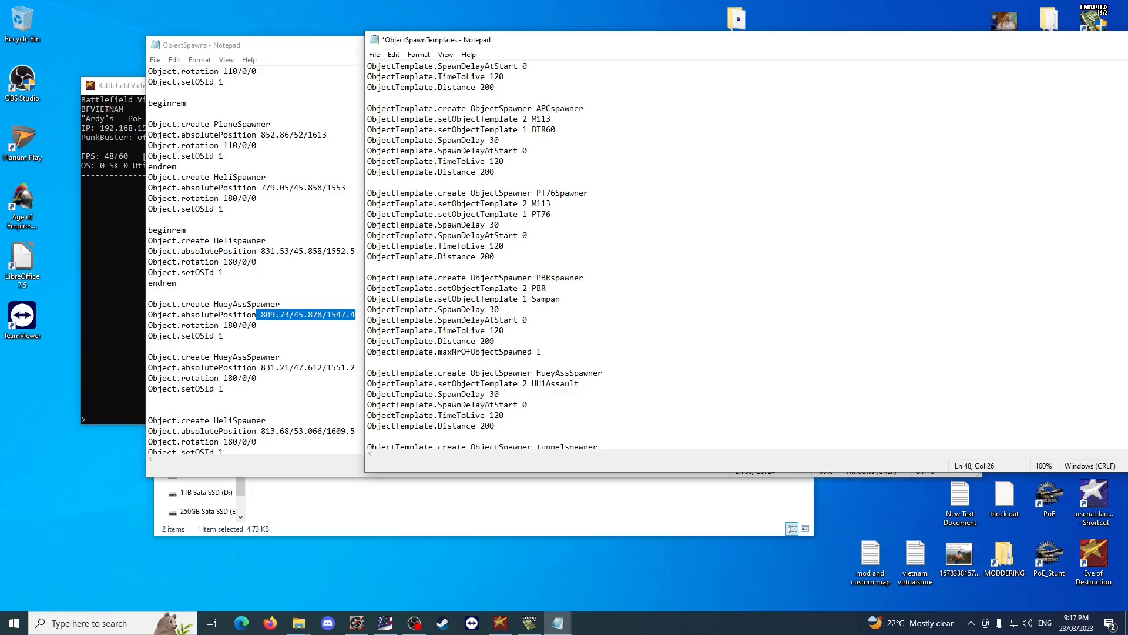
{"action": "left_click_drag", "start_coordinate": [490, 330], "coordinate": [499, 330]}
{"action": "type", "text": "1"}
{"action": "left_click_drag", "start_coordinate": [494, 310], "coordinate": [489, 310]}
{"action": "type", "text": "1"}
{"action": "left_click", "coordinate": [511, 309]}
Set the PBRspawner's maxNrOfObjectSpawned value to 3 and save the spawn templates.
{"action": "left_click", "coordinate": [543, 352]}
{"action": "key", "text": "BackSpace"}
{"action": "type", "text": "2"}
{"action": "key", "text": "ctrl+s"}
Paste the maxNrOfObjectSpawned line below the Quad50Spawner's Distance line and set its value to 2.
{"action": "scroll", "coordinate": [582, 303], "scroll_direction": "up", "scroll_amount": 7}
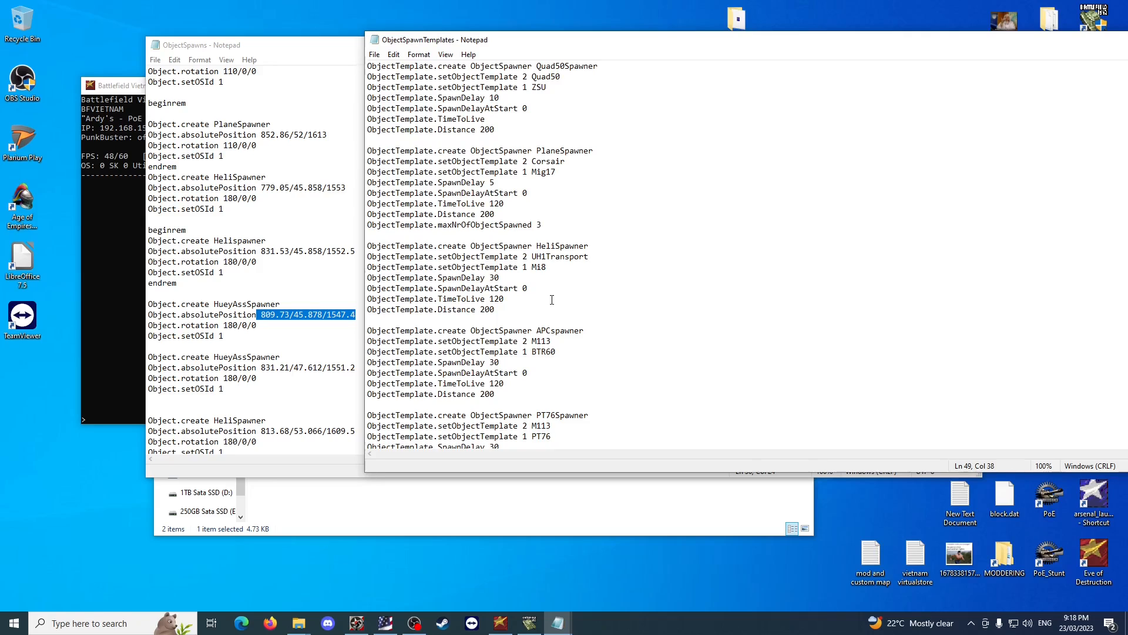
{"action": "left_click", "coordinate": [589, 270]}
{"action": "left_click", "coordinate": [504, 129]}
{"action": "key", "text": "Return"}
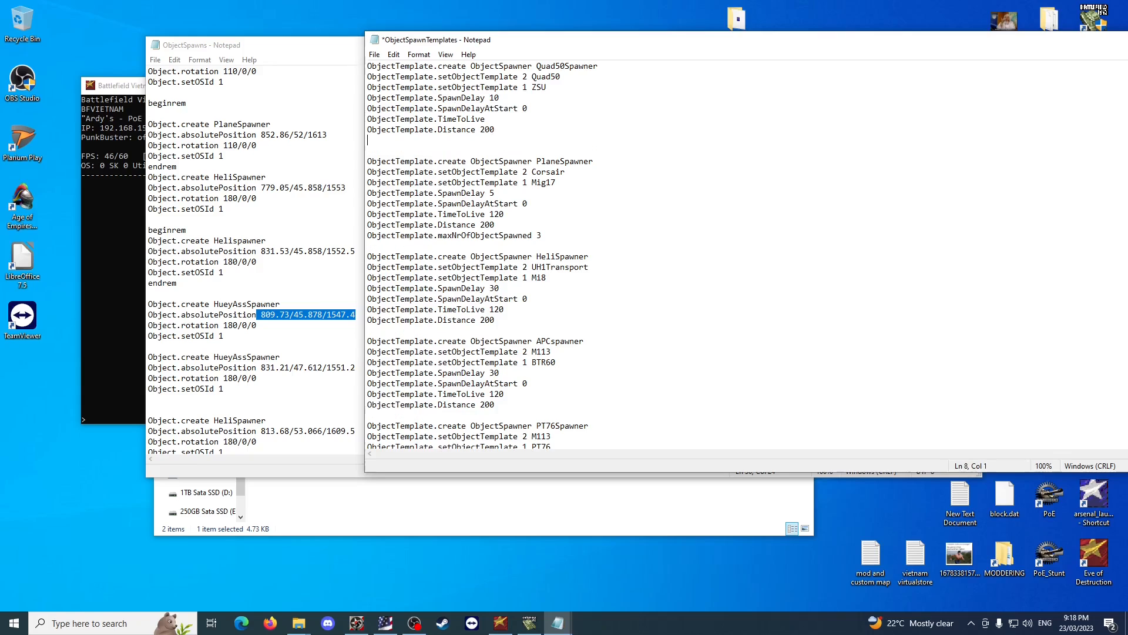
{"action": "type", "text": "ObjectTemplate.maxNrOfObjectSpawned 3"}
{"action": "key", "text": "BackSpace"}
{"action": "type", "text": "2"}
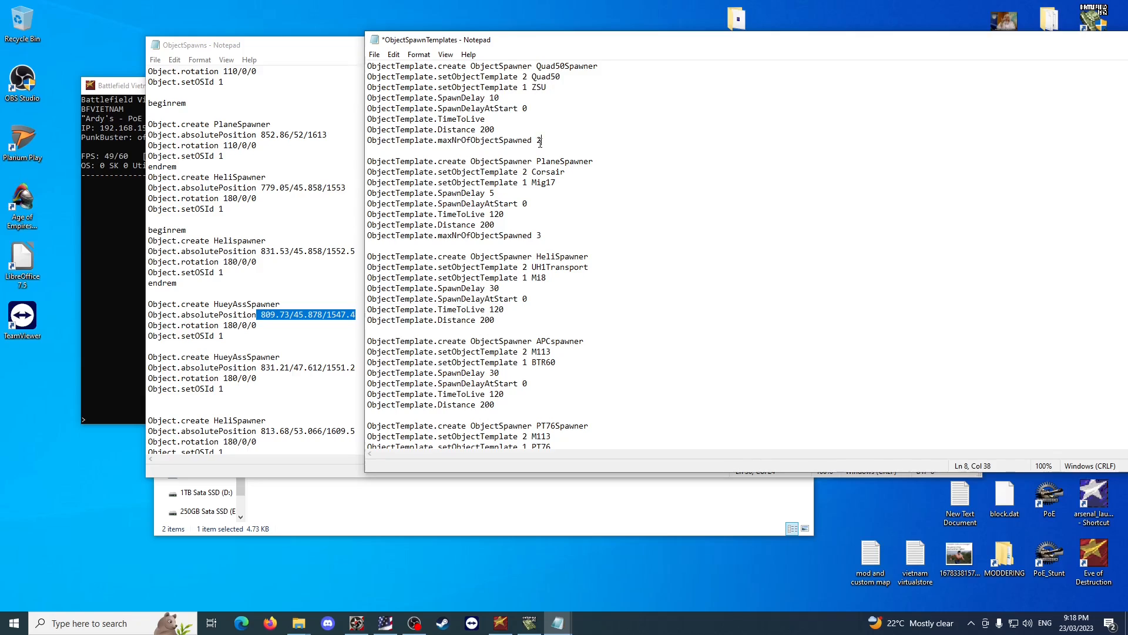
{"action": "key", "text": "BackSpace"}
{"action": "type", "text": "1"}
{"action": "left_click_drag", "start_coordinate": [397, 143], "coordinate": [549, 139]}
{"action": "left_click", "coordinate": [545, 132]}
Set the SpawnDelay of the HeliSpawner to 10 and that of the APCspawner to 60.
{"action": "left_click", "coordinate": [495, 288]}
{"action": "key", "text": "BackSpace"}
{"action": "type", "text": "1"}
{"action": "scroll", "coordinate": [491, 375], "scroll_direction": "down", "scroll_amount": 1}
{"action": "double_click", "coordinate": [494, 342]}
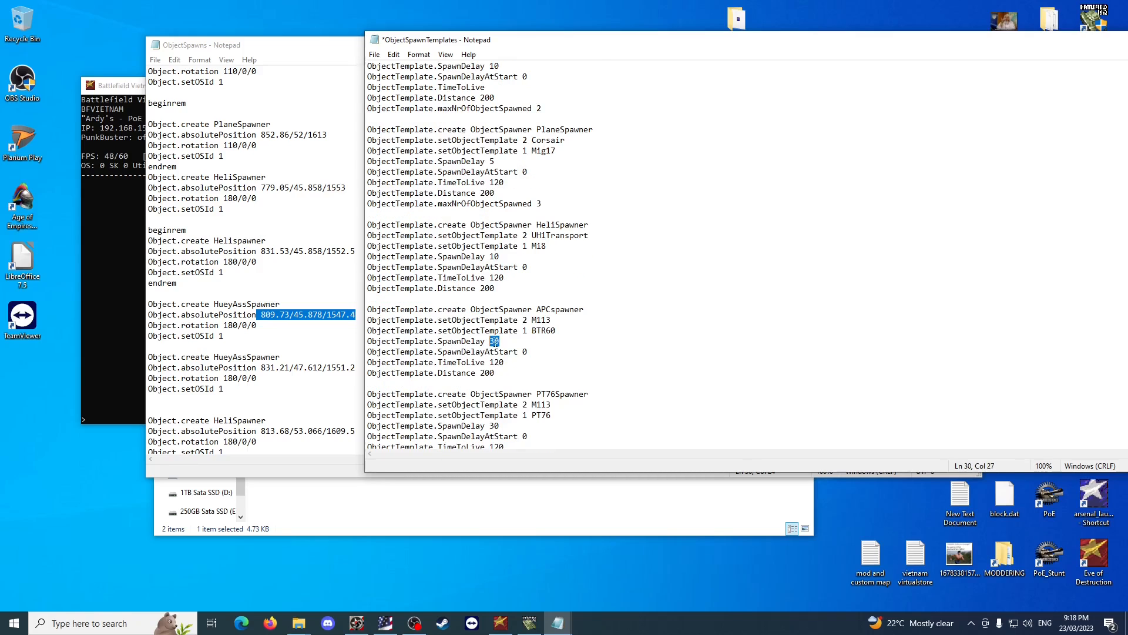
{"action": "type", "text": "60"}
Check the PT76Spawner's vehicle names and copy Mi8 from the HeliSpawner's setObjectTemplate 1 line.
{"action": "scroll", "coordinate": [574, 347], "scroll_direction": "down", "scroll_amount": 2}
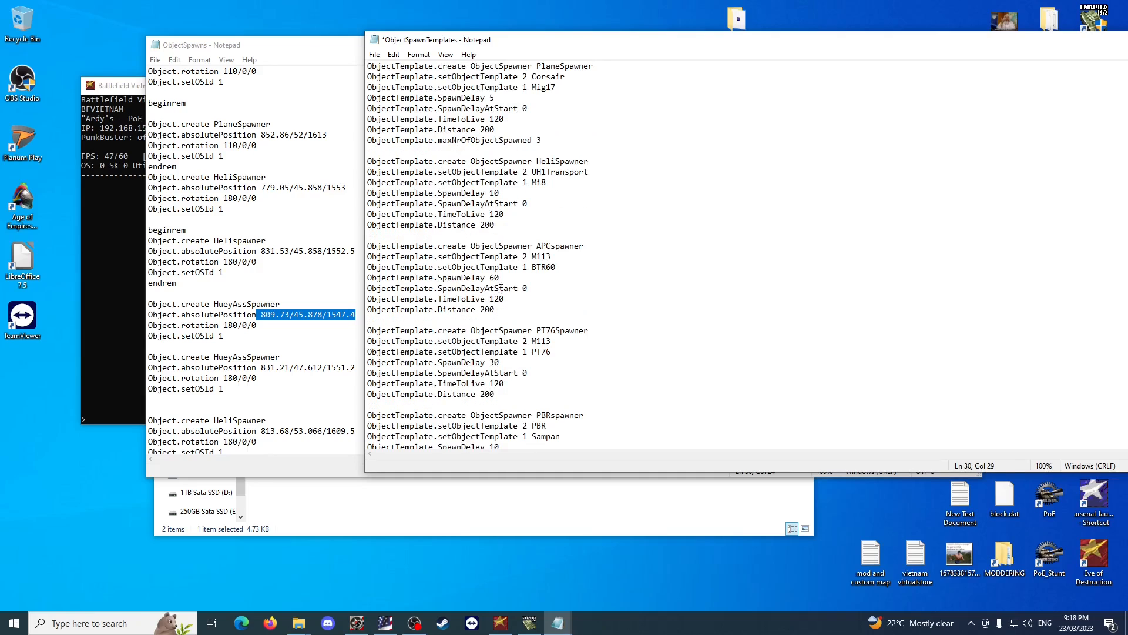
{"action": "scroll", "coordinate": [517, 326], "scroll_direction": "down", "scroll_amount": 2}
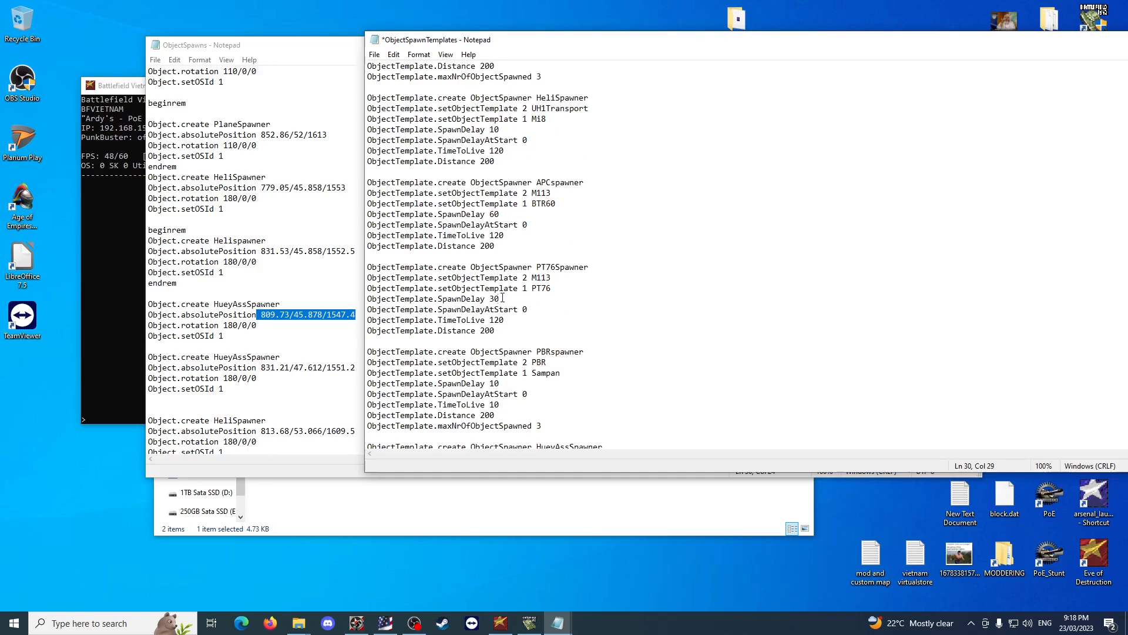
{"action": "left_click_drag", "start_coordinate": [561, 289], "coordinate": [404, 279]}
{"action": "left_click", "coordinate": [553, 287]}
{"action": "double_click", "coordinate": [550, 286]}
{"action": "left_click", "coordinate": [552, 279]}
{"action": "left_click_drag", "start_coordinate": [552, 279], "coordinate": [532, 279]}
{"action": "scroll", "coordinate": [621, 284], "scroll_direction": "up", "scroll_amount": 1}
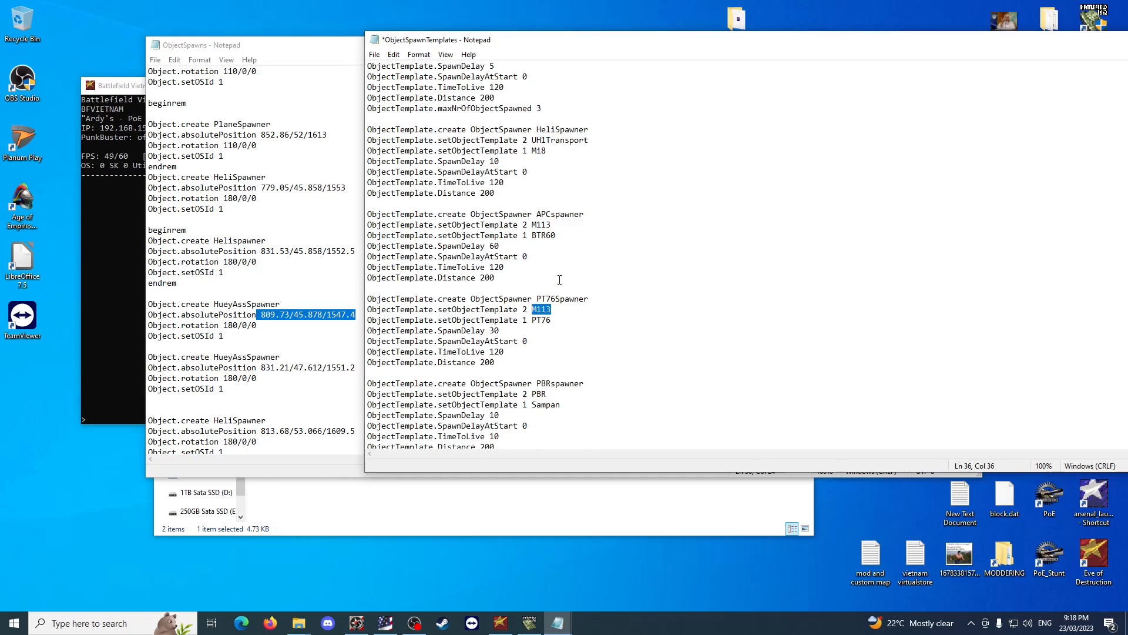
{"action": "scroll", "coordinate": [555, 273], "scroll_direction": "up", "scroll_amount": 2}
{"action": "left_click_drag", "start_coordinate": [546, 214], "coordinate": [531, 214]}
{"action": "key", "text": "ctrl+c"}
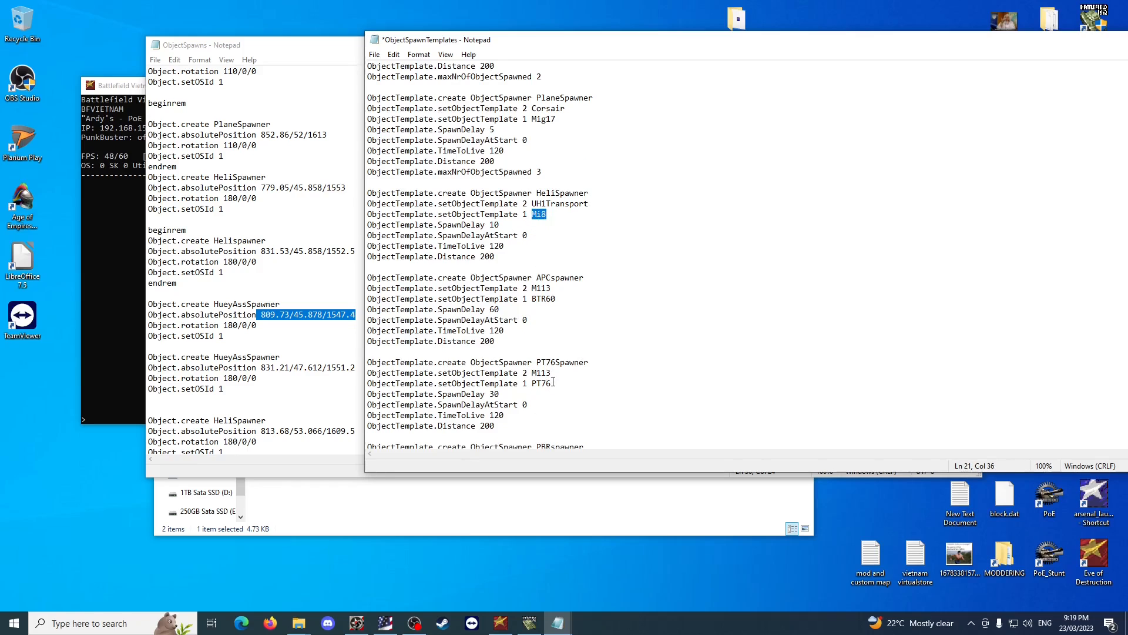
Paste Mi8 over the vehicle names in the PT76Spawner's two setObjectTemplate lines, undoing the replacement in the setObjectTemplate 2 line.
{"action": "mouse_move", "coordinate": [553, 383]}
{"action": "left_mouse_down"}
{"action": "mouse_move", "coordinate": [531, 384]}
{"action": "mouse_move", "coordinate": [537, 374]}
{"action": "left_mouse_up"}
{"action": "key", "text": "ctrl+v"}
{"action": "key", "text": "ctrl+v"}
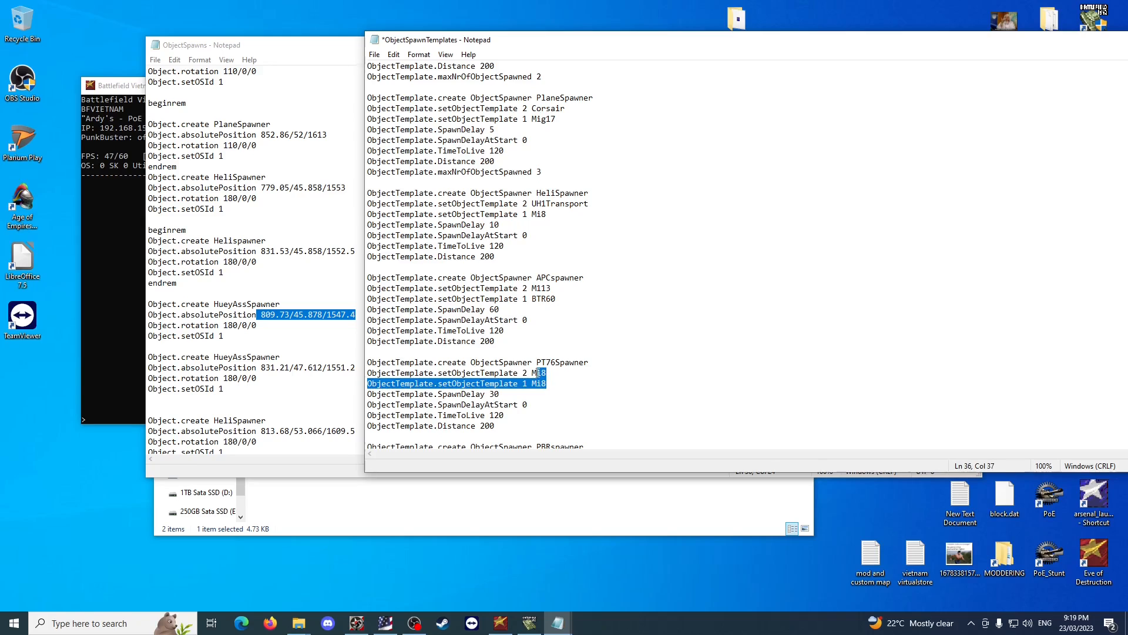
{"action": "left_click", "coordinate": [551, 374]}
{"action": "key", "text": "ctrl+z"}
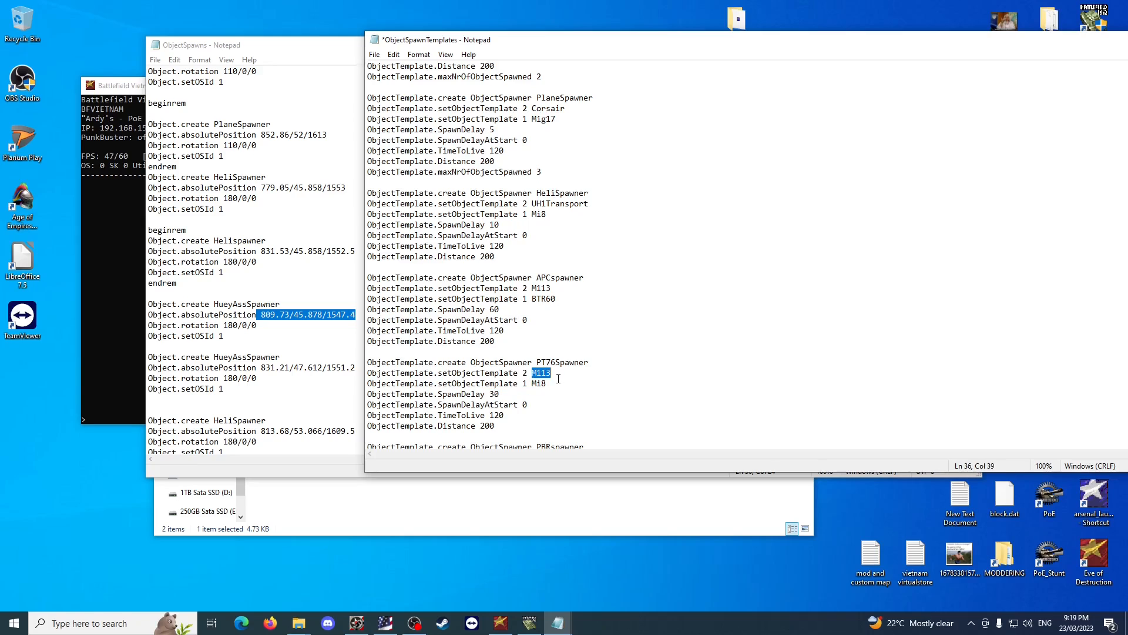
{"action": "key", "text": "ctrl+z"}
{"action": "key", "text": "ctrl+z"}
Change the vehicle in the PT76Spawner's setObjectTemplate 2 line to Mi8.
{"action": "left_click", "coordinate": [548, 373]}
{"action": "type", "text": "Mi8"}
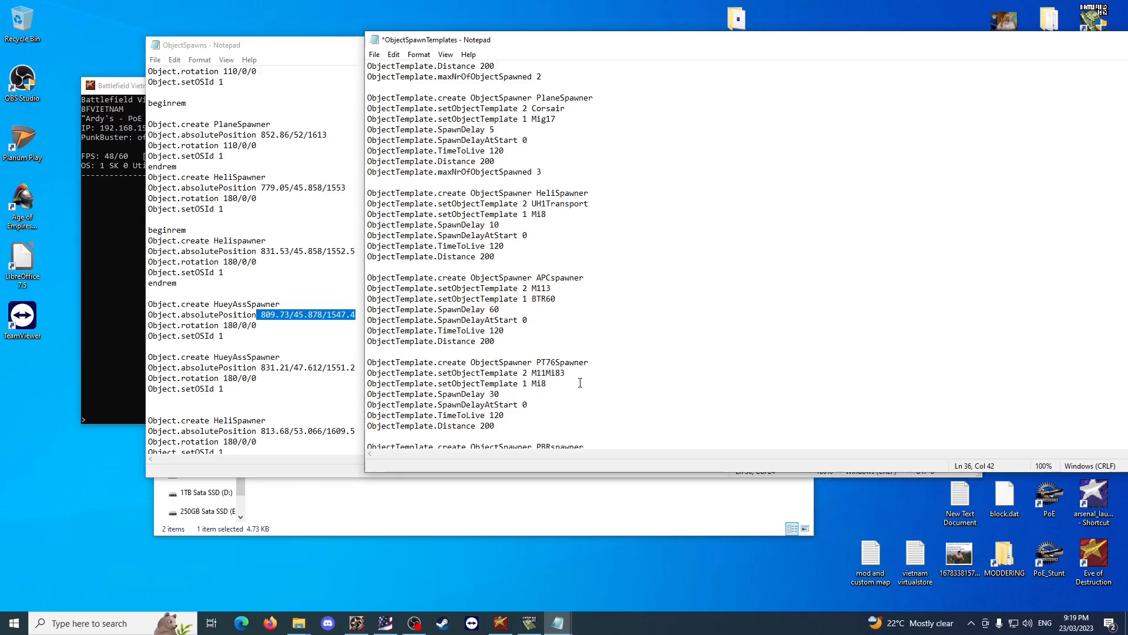
{"action": "key", "text": "Delete"}
{"action": "key", "text": "BackSpace"}
{"action": "key", "text": "BackSpace"}
{"action": "key", "text": "BackSpace"}
{"action": "key", "text": "BackSpace"}
{"action": "key", "text": "BackSpace"}
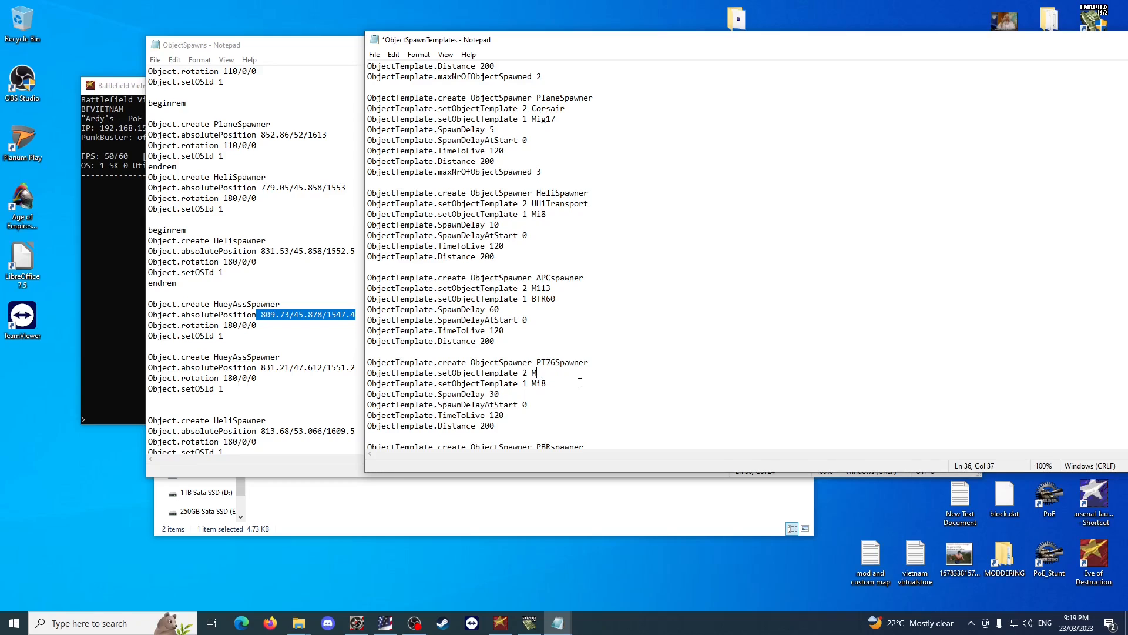
{"action": "type", "text": "Mi8"}
{"action": "left_click_drag", "start_coordinate": [547, 373], "coordinate": [533, 373]}
Duplicate the PT76Spawner's setObjectTemplate 1 Mi8 line below itself and change the copy's team number to 0.
{"action": "scroll", "coordinate": [498, 354], "scroll_direction": "up", "scroll_amount": 2}
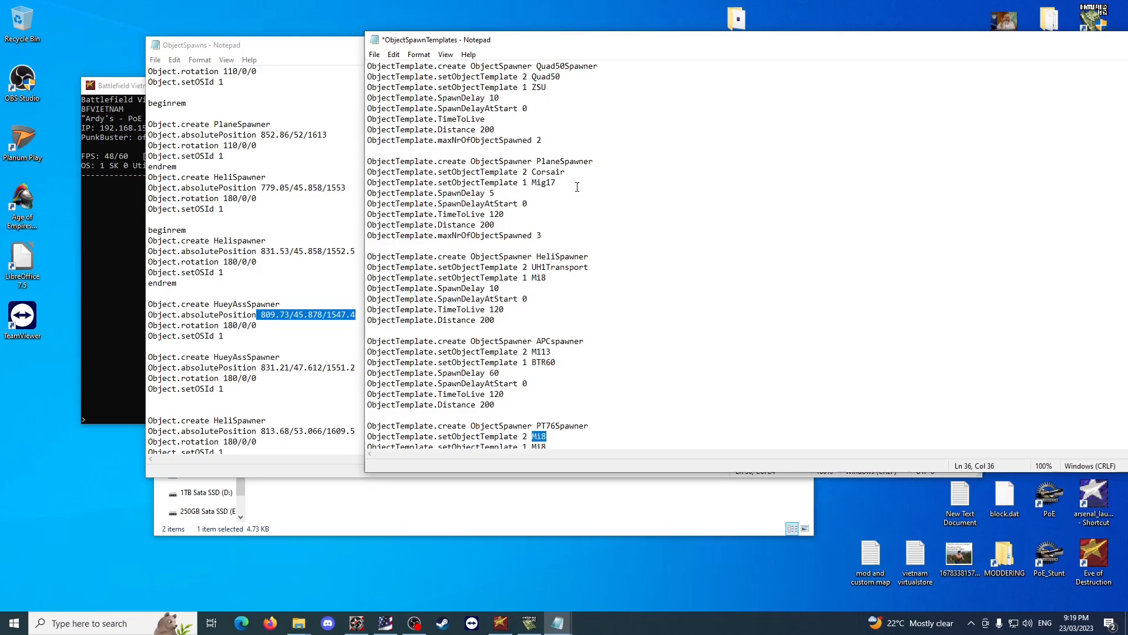
{"action": "scroll", "coordinate": [564, 212], "scroll_direction": "down", "scroll_amount": 3}
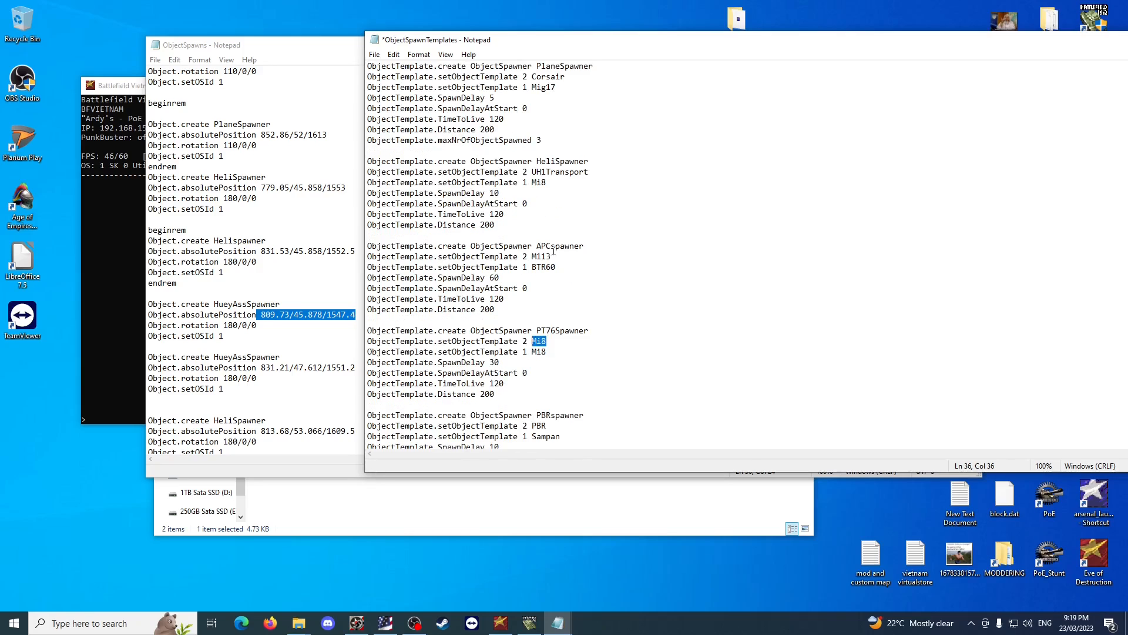
{"action": "left_click_drag", "start_coordinate": [547, 351], "coordinate": [366, 352]}
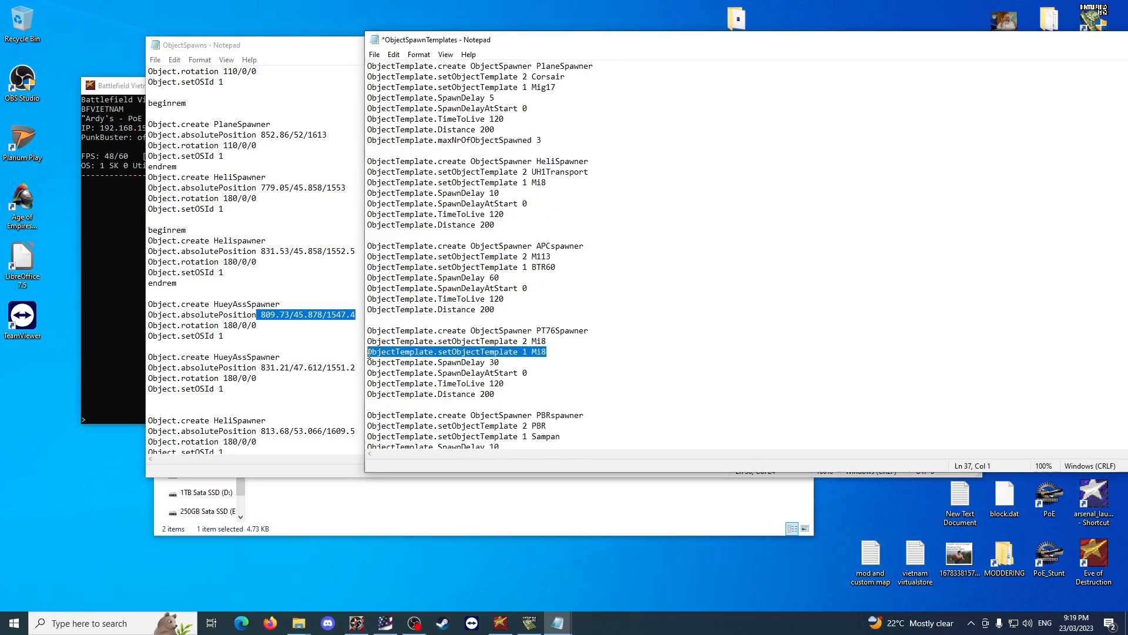
{"action": "key", "text": "ctrl+c"}
{"action": "left_click", "coordinate": [558, 351]}
{"action": "key", "text": "Return"}
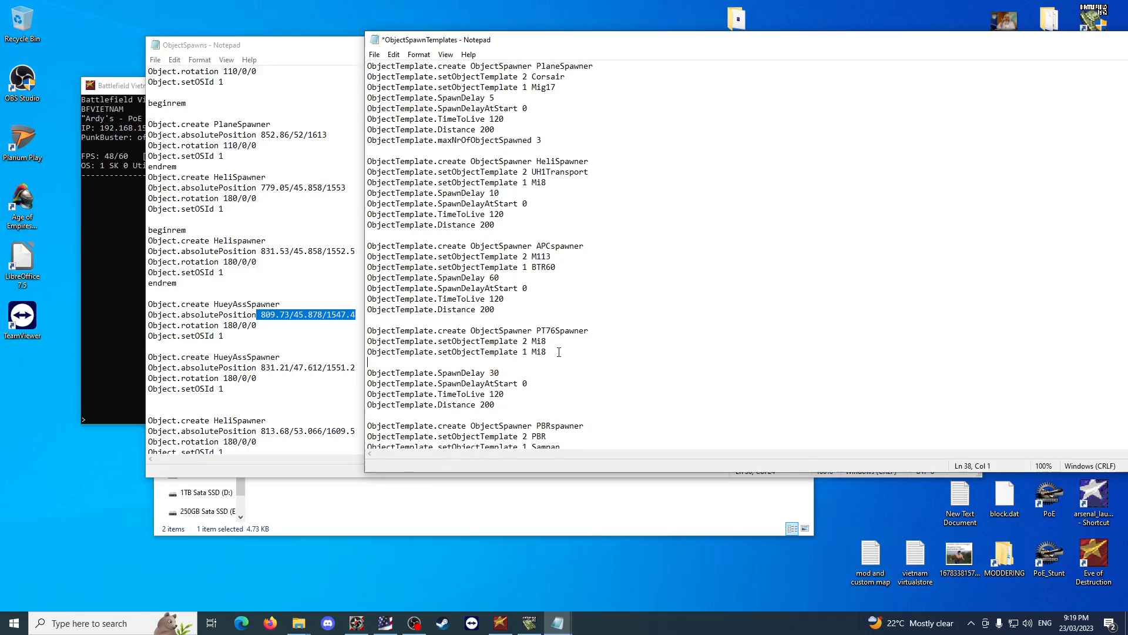
{"action": "key", "text": "ctrl+v"}
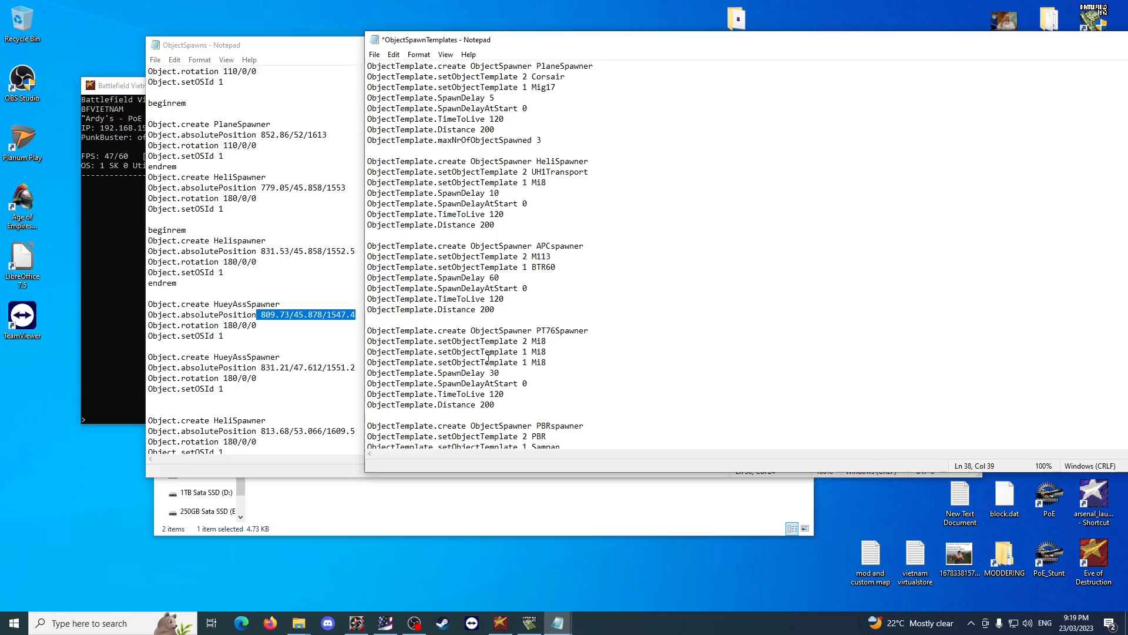
{"action": "double_click", "coordinate": [526, 361]}
{"action": "type", "text": "0"}
{"action": "left_click", "coordinate": [574, 366]}
{"action": "left_click_drag", "start_coordinate": [570, 365], "coordinate": [366, 365]}
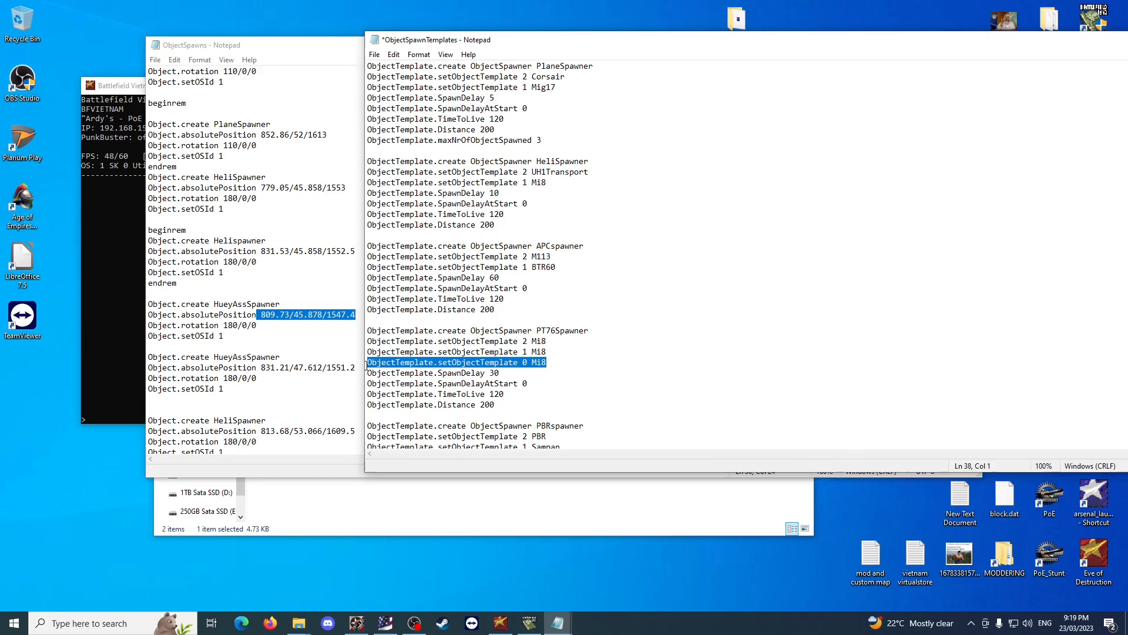
{"action": "left_click_drag", "start_coordinate": [553, 365], "coordinate": [362, 360]}
Examine the HueyAssSpawner entries and the other US base spawners in ObjectSpawns, including their setOSId lines.
{"action": "left_click", "coordinate": [280, 325]}
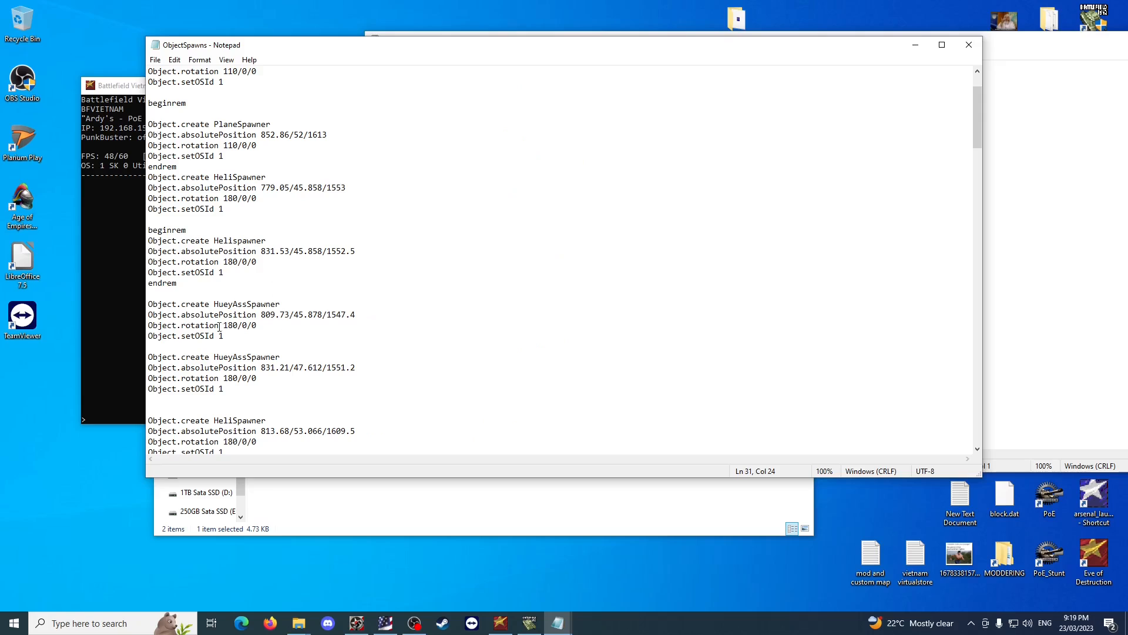
{"action": "left_click", "coordinate": [1008, 383]}
{"action": "left_click", "coordinate": [218, 335]}
{"action": "left_click_drag", "start_coordinate": [238, 330], "coordinate": [154, 301]}
{"action": "key", "text": "Right"}
{"action": "scroll", "coordinate": [272, 293], "scroll_direction": "up", "scroll_amount": 2}
{"action": "scroll", "coordinate": [272, 293], "scroll_direction": "down", "scroll_amount": 1}
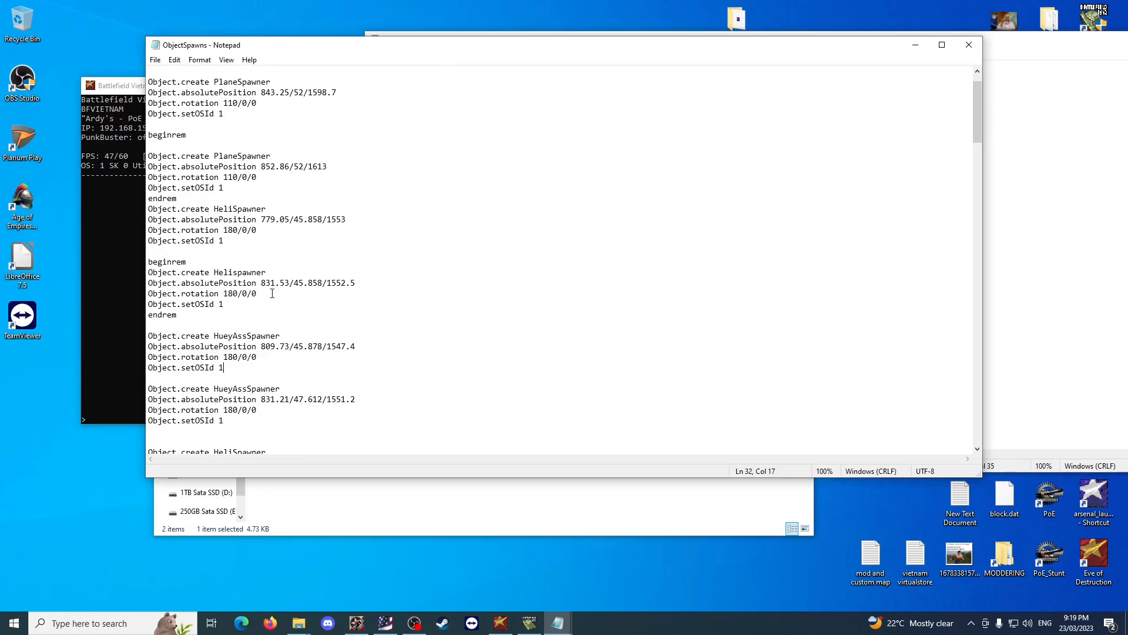
{"action": "scroll", "coordinate": [293, 168], "scroll_direction": "up", "scroll_amount": 1}
{"action": "scroll", "coordinate": [238, 336], "scroll_direction": "down", "scroll_amount": 2}
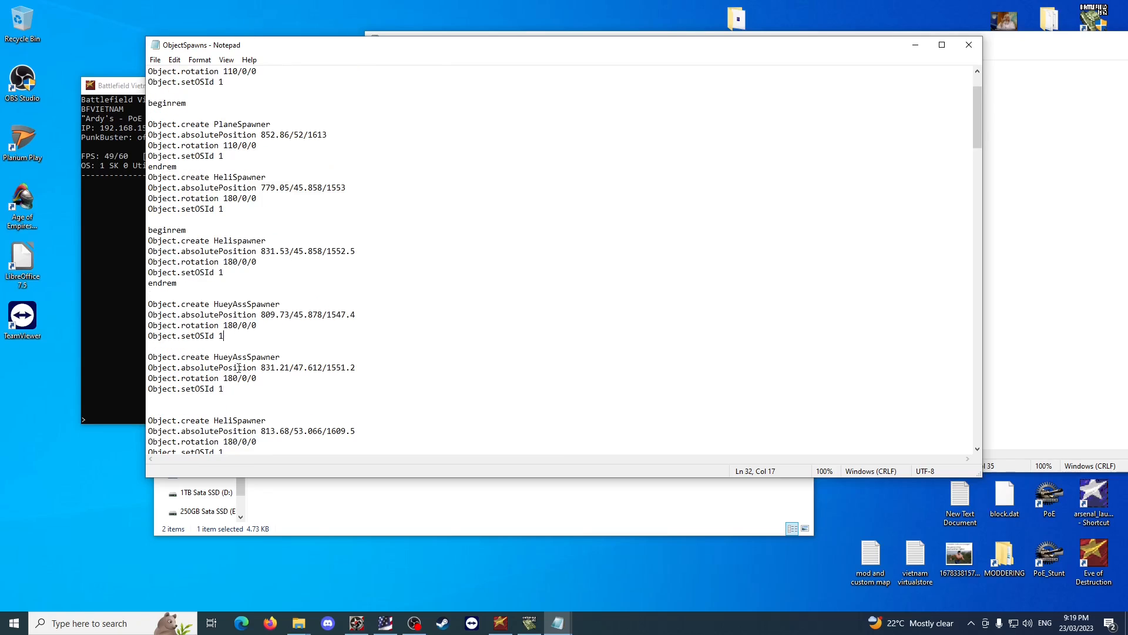
{"action": "scroll", "coordinate": [242, 136], "scroll_direction": "up", "scroll_amount": 2}
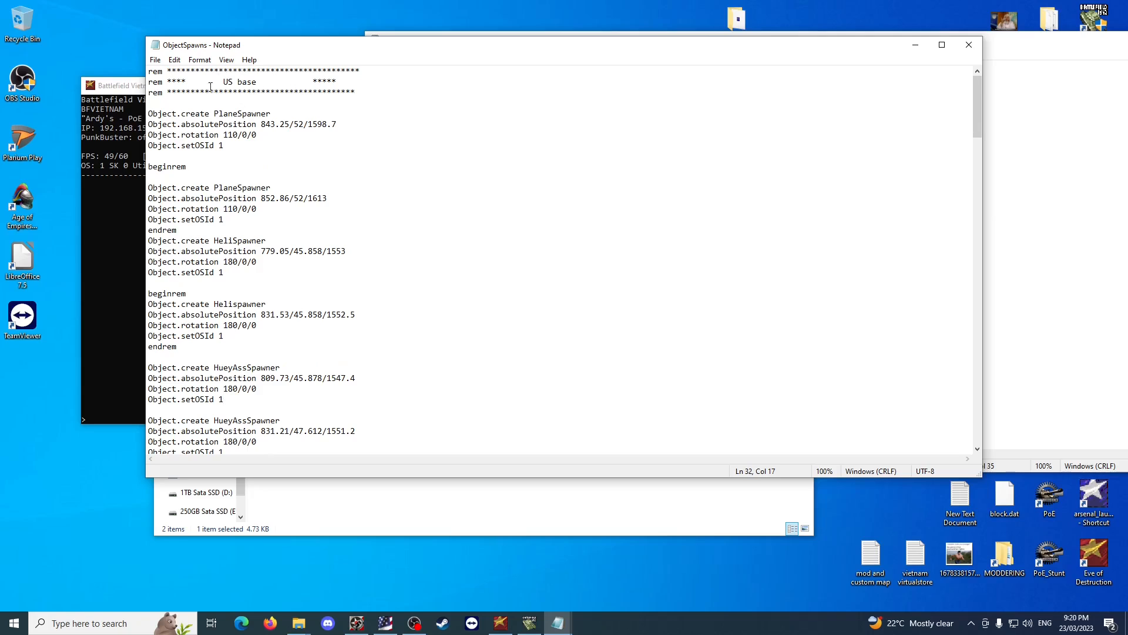
Duplicate the HeliSpawner's setObjectTemplate 1 Mi8 line below itself in ObjectSpawnTemplates.
{"action": "scroll", "coordinate": [335, 220], "scroll_direction": "down", "scroll_amount": 2}
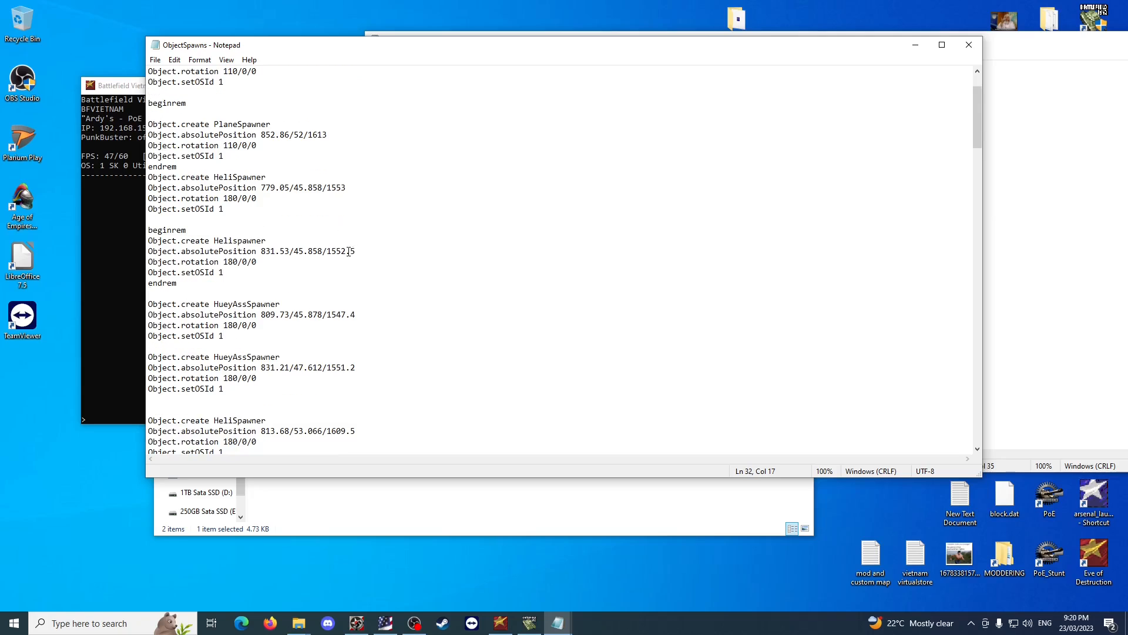
{"action": "scroll", "coordinate": [262, 79], "scroll_direction": "up", "scroll_amount": 2}
{"action": "scroll", "coordinate": [271, 154], "scroll_direction": "down", "scroll_amount": 1}
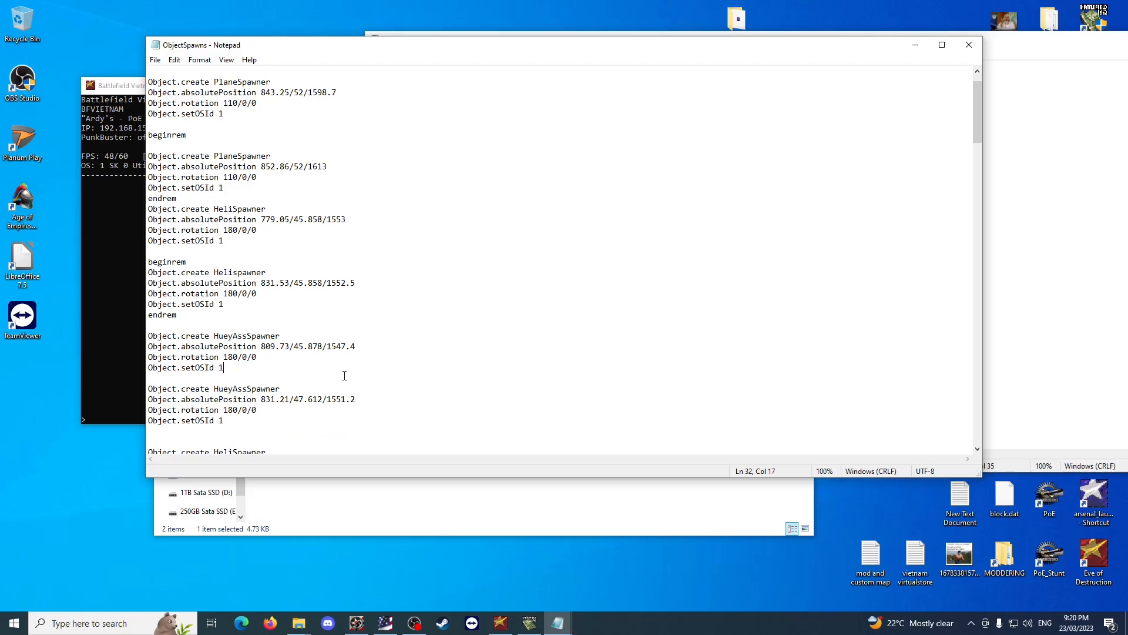
{"action": "left_click", "coordinate": [1053, 309]}
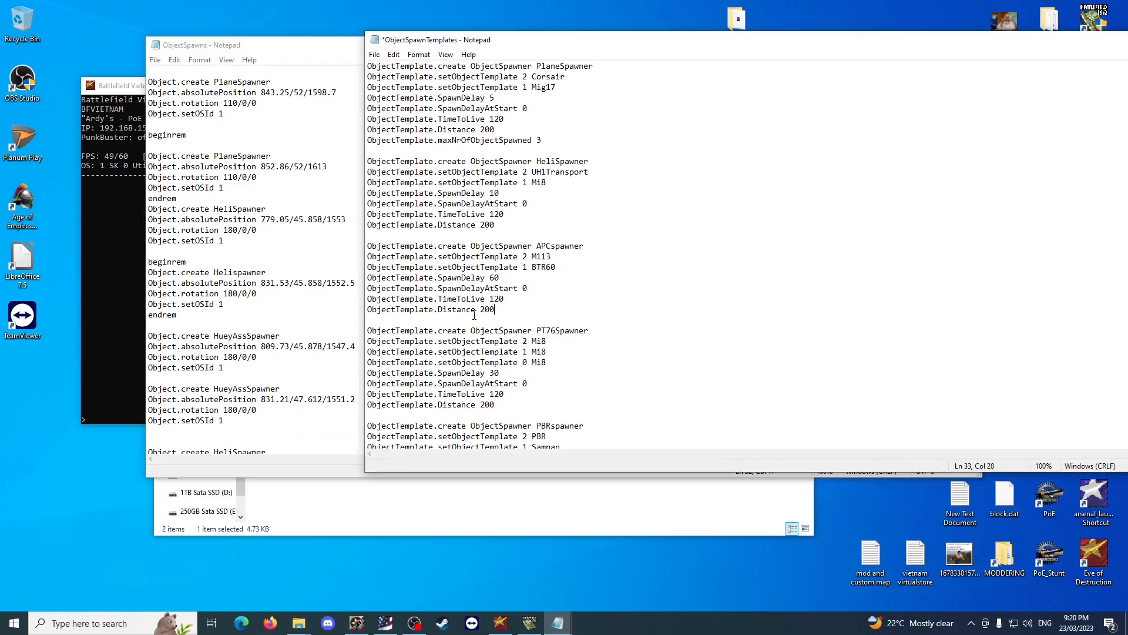
{"action": "left_click", "coordinate": [246, 304]}
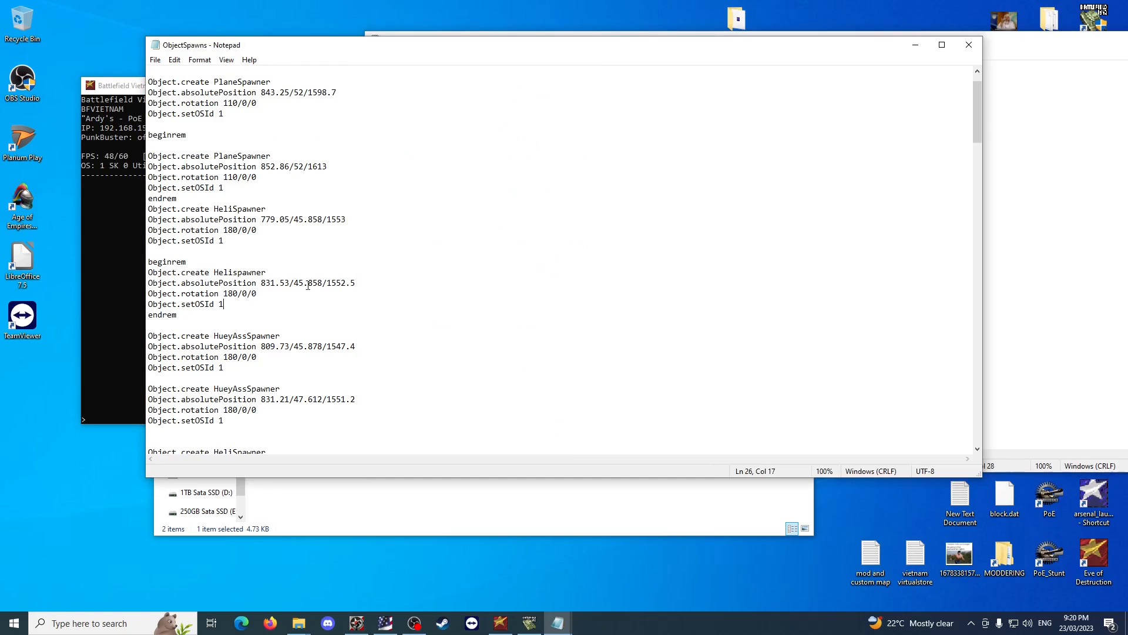
{"action": "left_click", "coordinate": [1075, 333]}
{"action": "scroll", "coordinate": [693, 347], "scroll_direction": "up", "scroll_amount": 3}
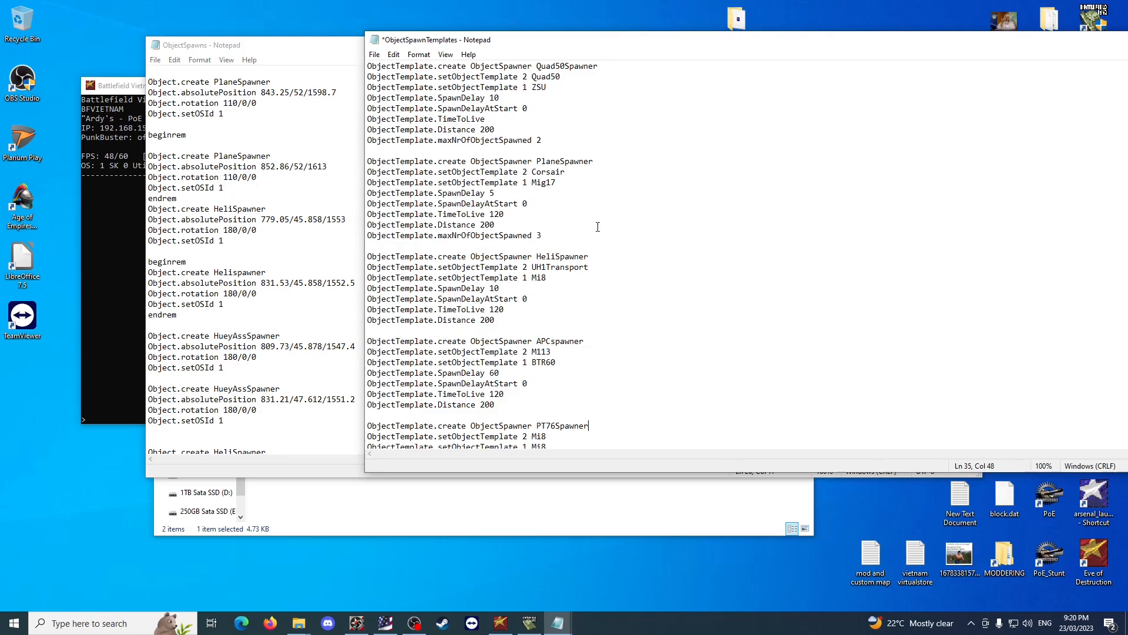
{"action": "left_click_drag", "start_coordinate": [568, 278], "coordinate": [362, 266]}
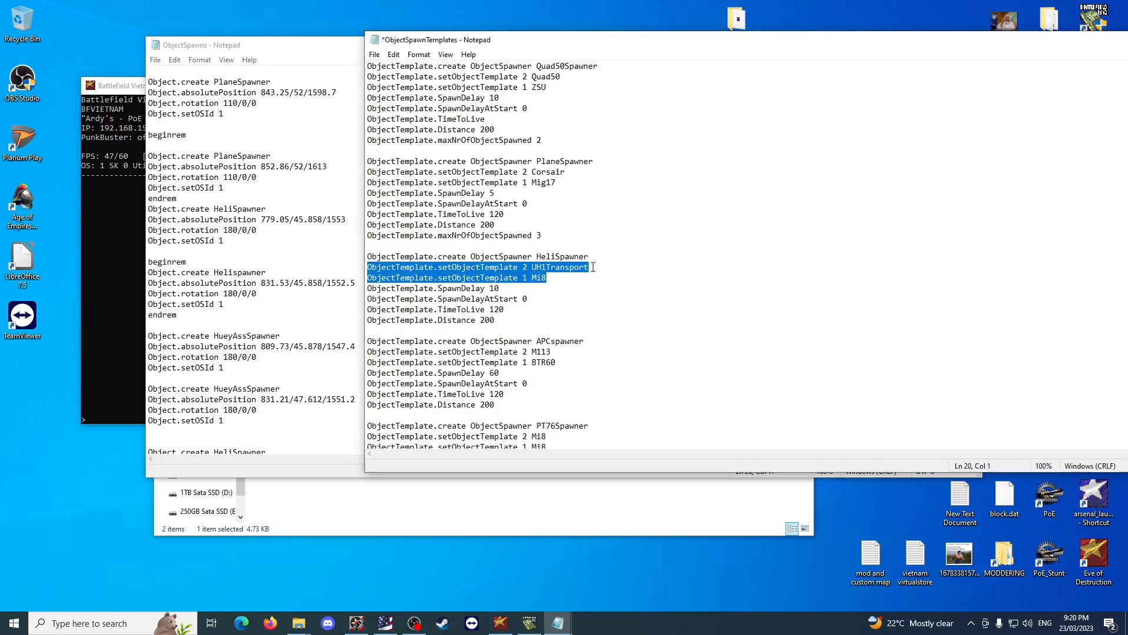
{"action": "left_click_drag", "start_coordinate": [561, 278], "coordinate": [364, 278]}
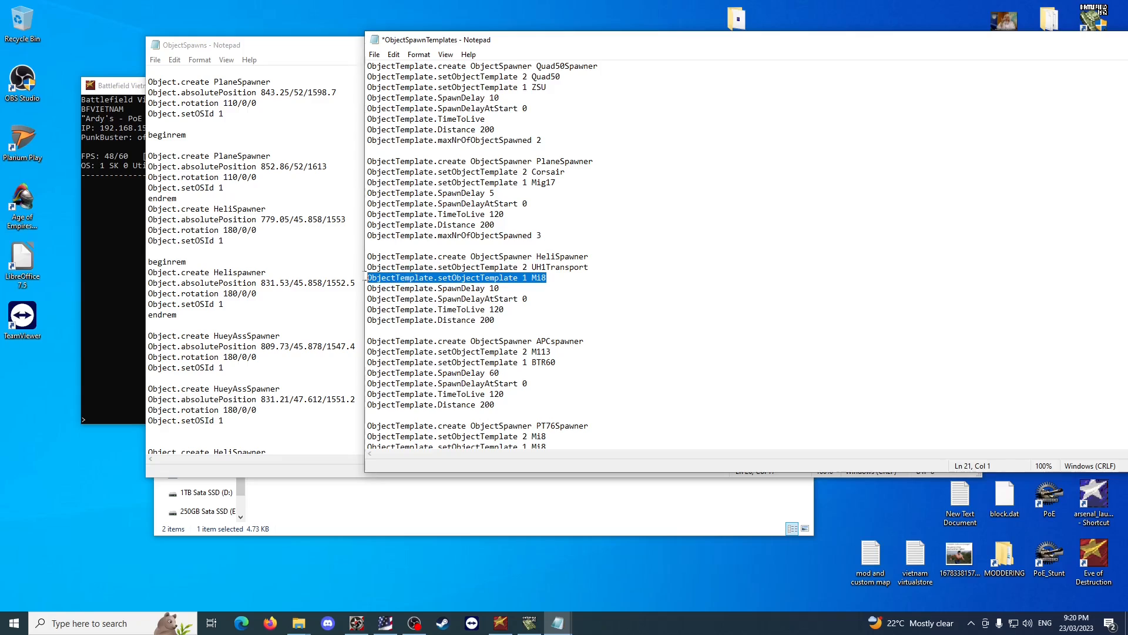
{"action": "key", "text": "ctrl+c"}
{"action": "left_click", "coordinate": [551, 278]}
{"action": "key", "text": "Return"}
{"action": "key", "text": "ctrl+v"}
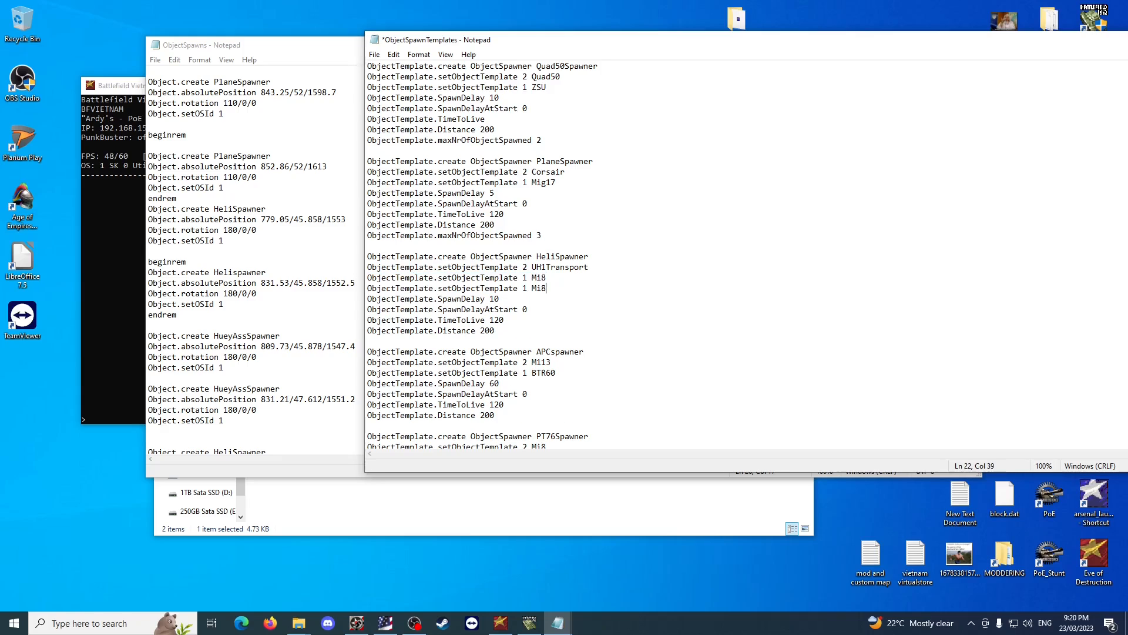
Change the copied HeliSpawner line to team number 0 with the Cobra vehicle, and save ObjectSpawnTemplates.
{"action": "left_click_drag", "start_coordinate": [553, 288], "coordinate": [532, 288]}
{"action": "key", "text": "BackSpace"}
{"action": "type", "text": "Cobra"}
{"action": "double_click", "coordinate": [525, 288]}
{"action": "type", "text": "0"}
{"action": "key", "text": "ctrl+s"}
{"action": "left_click", "coordinate": [655, 228]}
Scroll ObjectSpawns to the Sugar Cane Plantation spawners, and open the poe coop folder inside MODDERING's modding vietnam folder.
{"action": "left_click", "coordinate": [236, 116]}
{"action": "scroll", "coordinate": [282, 203], "scroll_direction": "down", "scroll_amount": 20}
{"action": "scroll", "coordinate": [281, 203], "scroll_direction": "down", "scroll_amount": 12}
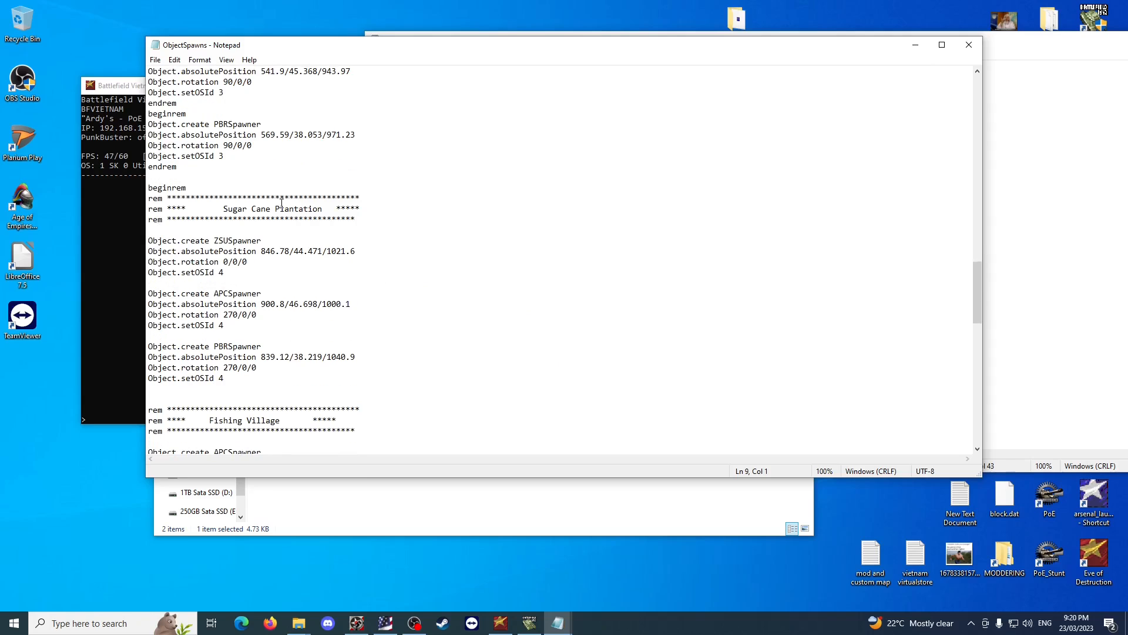
{"action": "left_click", "coordinate": [375, 514]}
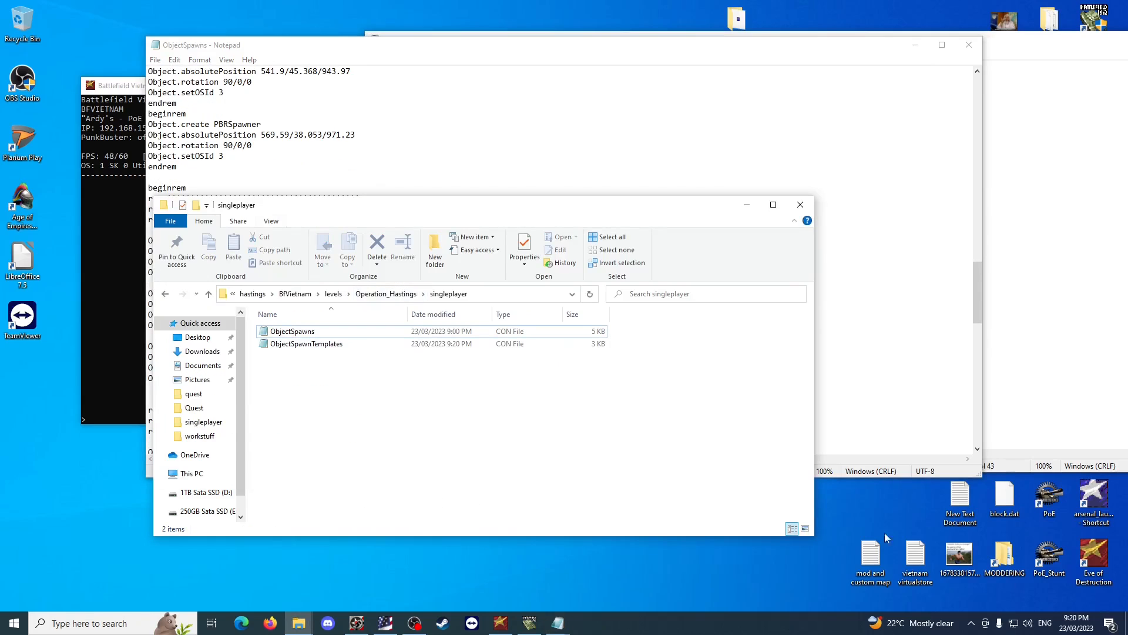
{"action": "double_click", "coordinate": [1004, 555]}
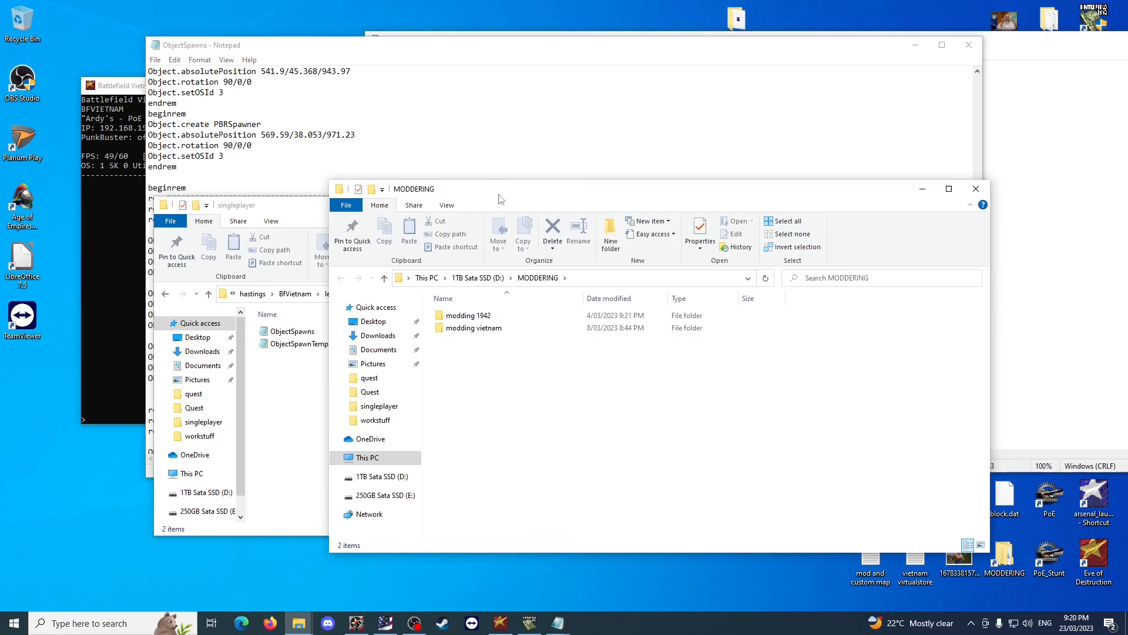
{"action": "left_click_drag", "start_coordinate": [499, 189], "coordinate": [635, 217]}
{"action": "double_click", "coordinate": [611, 356]}
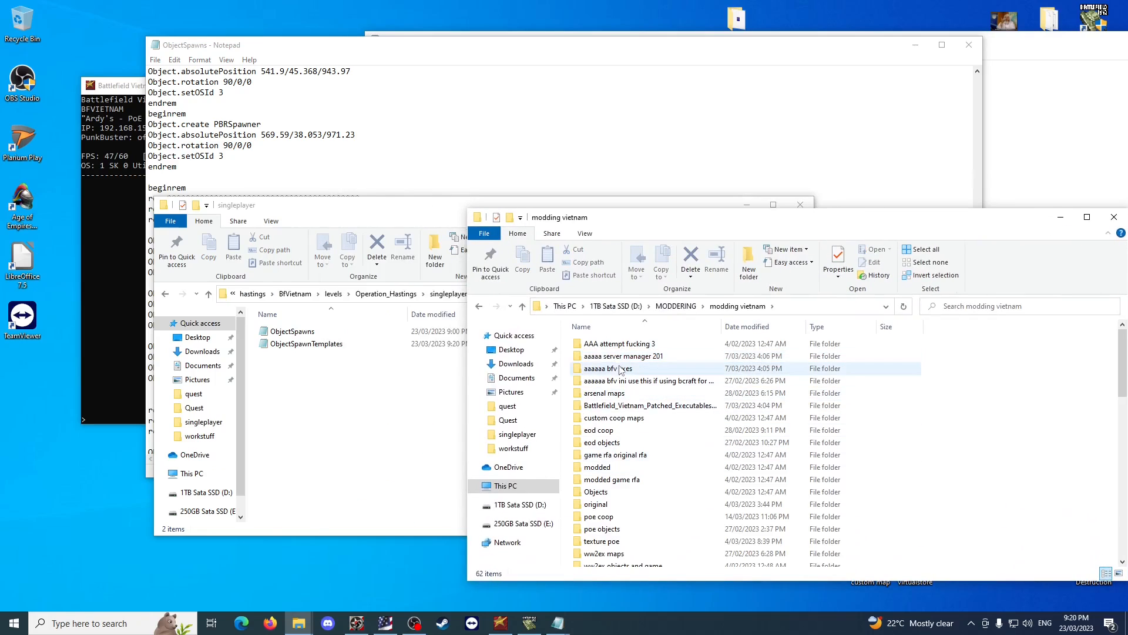
{"action": "double_click", "coordinate": [614, 517]}
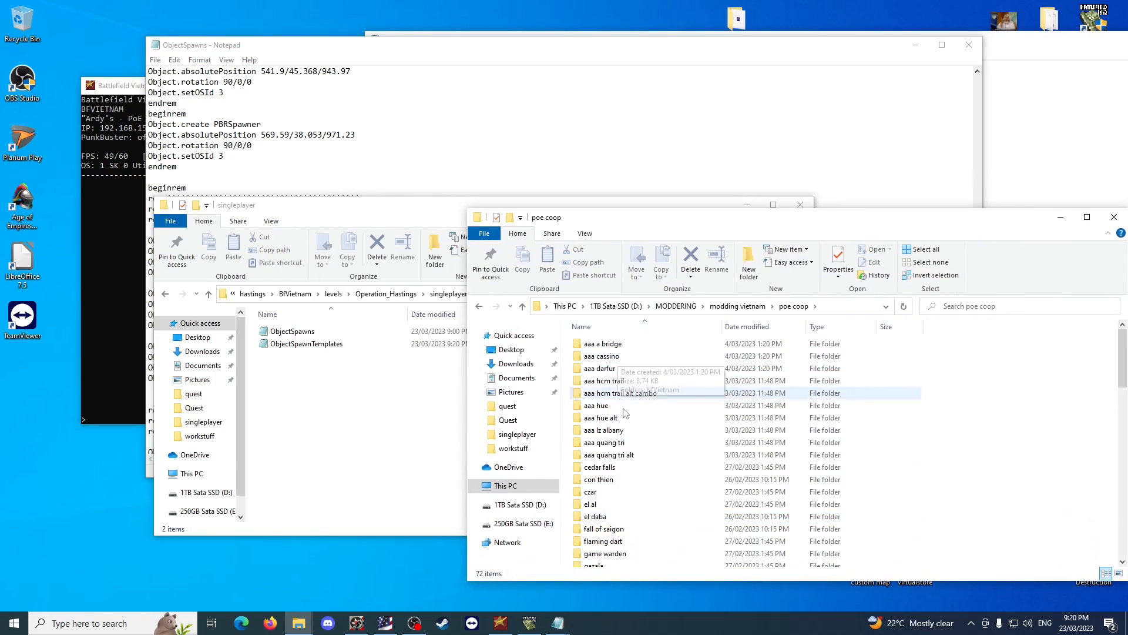
Open the ObjectSpawns file in the aaa cassino map's SinglePlayer folder.
{"action": "double_click", "coordinate": [637, 356]}
{"action": "double_click", "coordinate": [657, 346]}
{"action": "double_click", "coordinate": [655, 347]}
{"action": "double_click", "coordinate": [655, 348]}
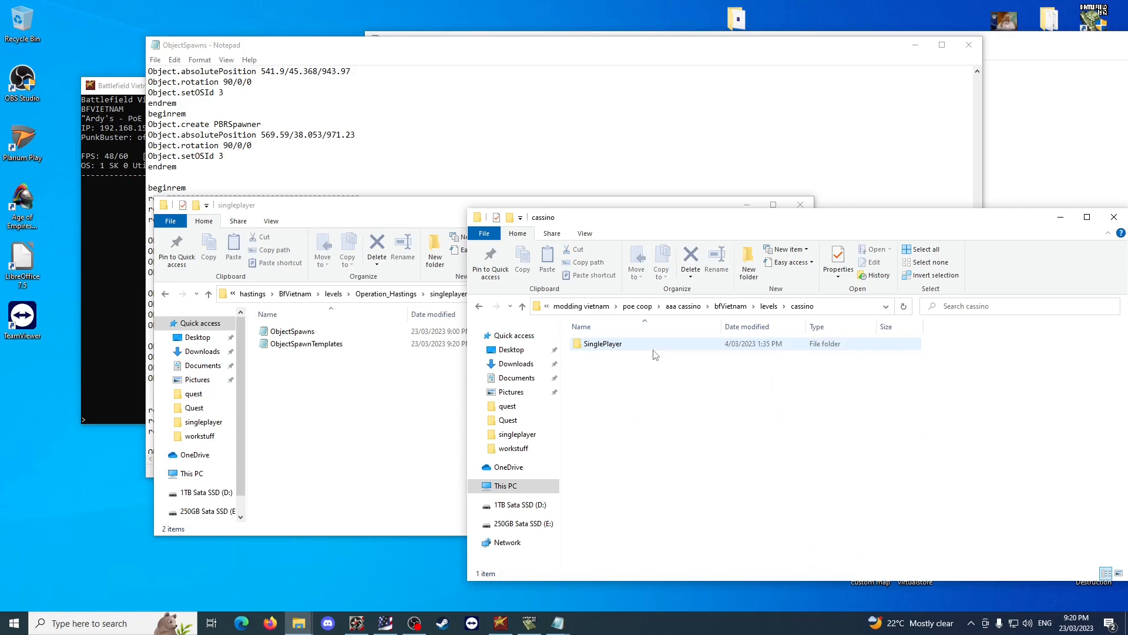
{"action": "double_click", "coordinate": [655, 348]}
{"action": "double_click", "coordinate": [623, 344]}
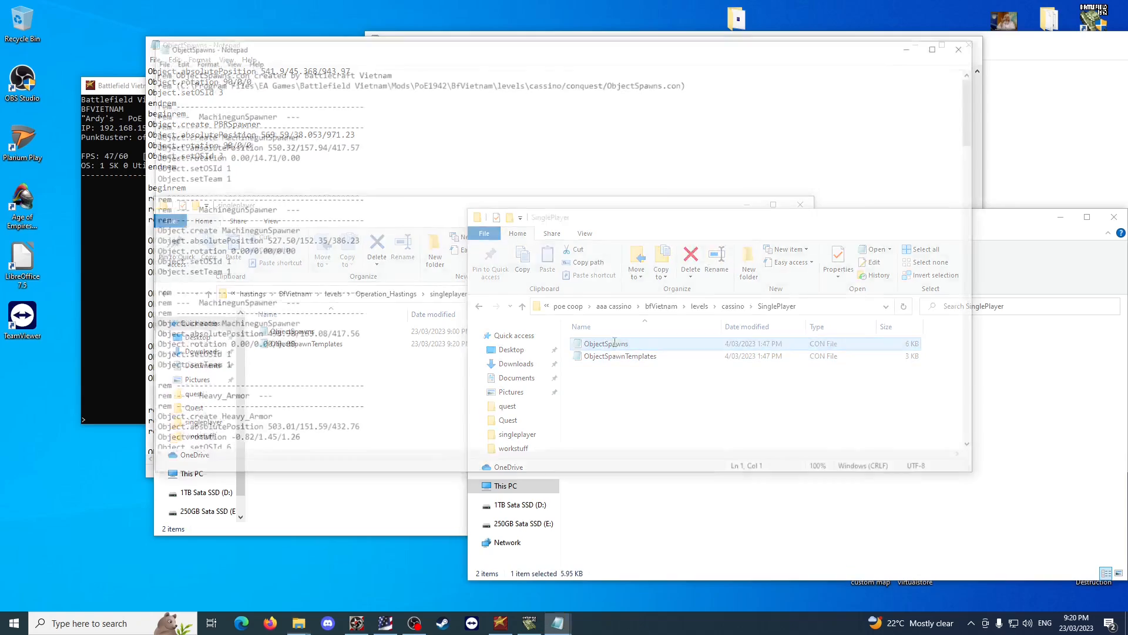
Copy the Object.setTeam 1 line from cassino's first MachinegunSpawner, close that file, and clear the folder windows away.
{"action": "left_click_drag", "start_coordinate": [226, 178], "coordinate": [148, 177]}
{"action": "right_click", "coordinate": [221, 178]}
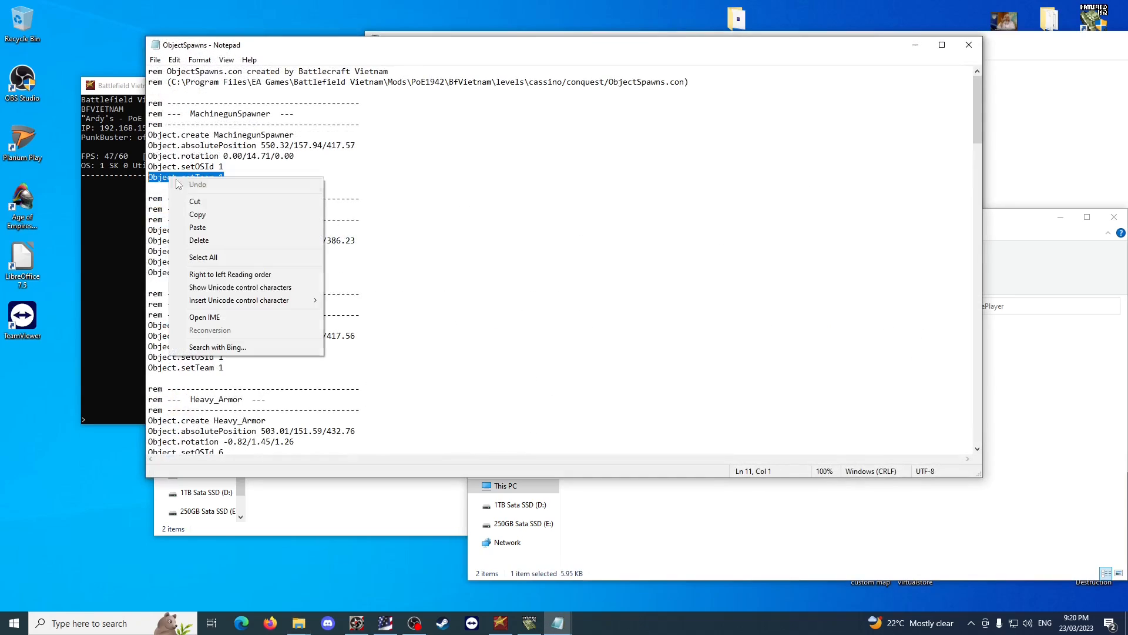
{"action": "left_click", "coordinate": [214, 210]}
{"action": "left_click", "coordinate": [969, 45]}
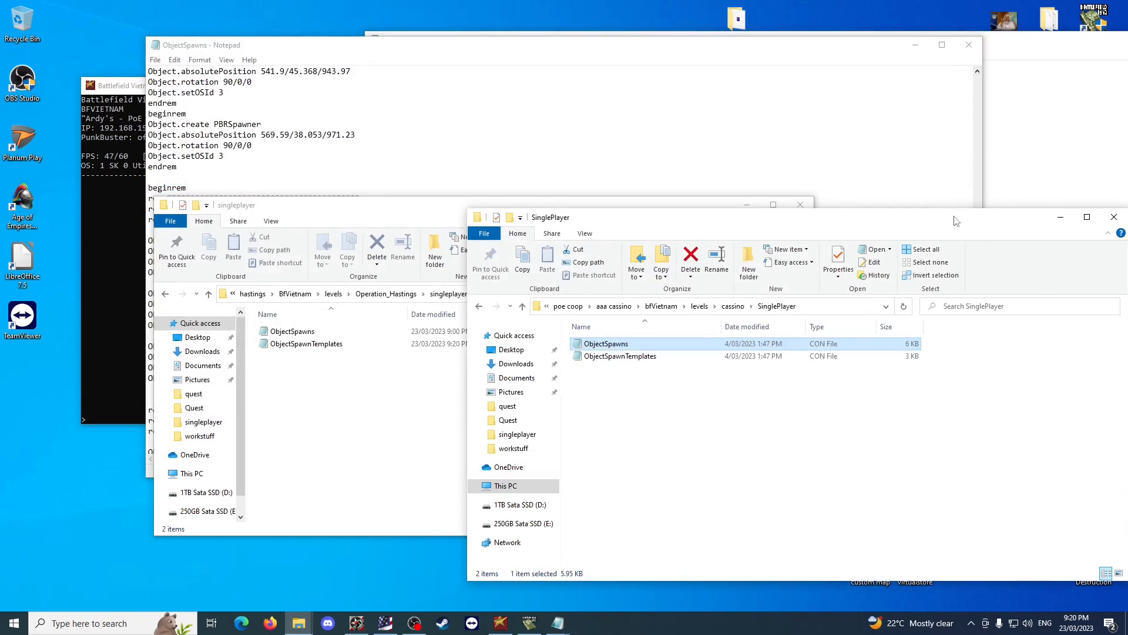
{"action": "left_click_drag", "start_coordinate": [954, 216], "coordinate": [733, 224]}
{"action": "left_click", "coordinate": [893, 223]}
{"action": "left_click", "coordinate": [479, 144]}
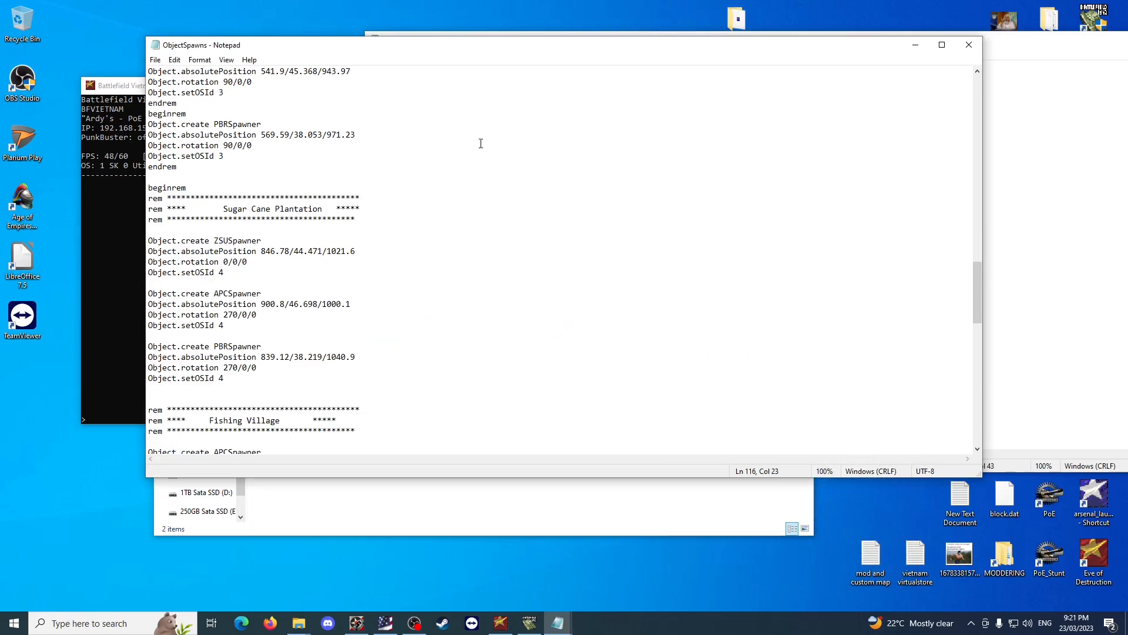
{"action": "left_click", "coordinate": [505, 510]}
{"action": "left_click", "coordinate": [745, 204]}
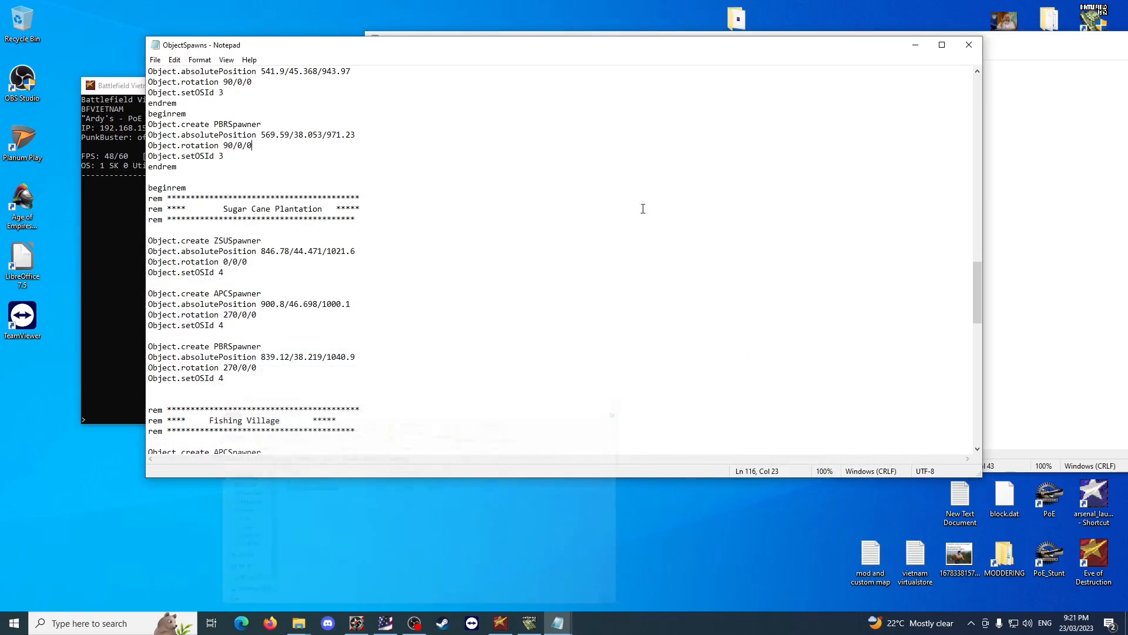
Delete the Object.setOSId 4 line from the Sugar Cane Plantation's PBRSpawner in the Hastings ObjectSpawns file.
{"action": "left_click", "coordinate": [311, 169]}
{"action": "left_click", "coordinate": [1002, 279]}
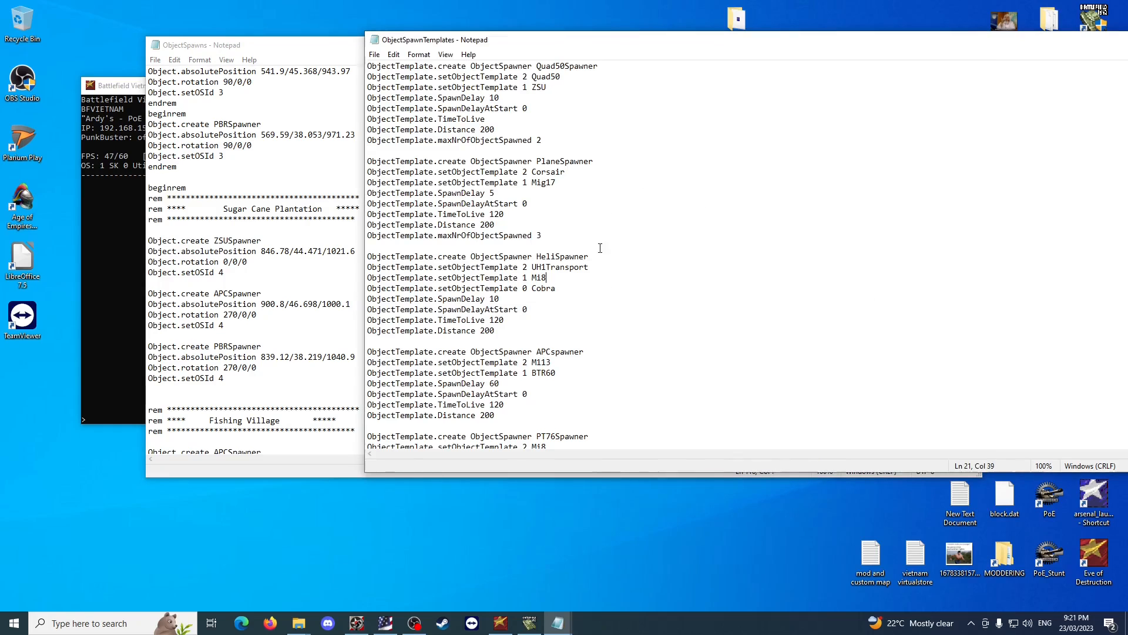
{"action": "left_click", "coordinate": [242, 220]}
{"action": "left_click_drag", "start_coordinate": [225, 379], "coordinate": [147, 379]}
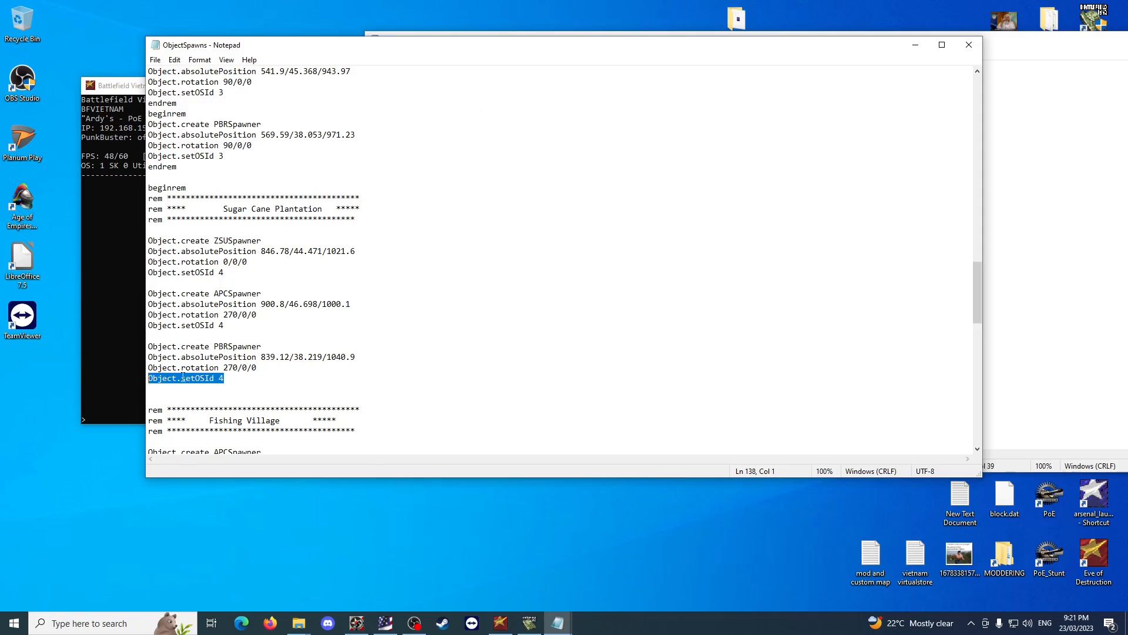
{"action": "key", "text": "alt+Tab"}
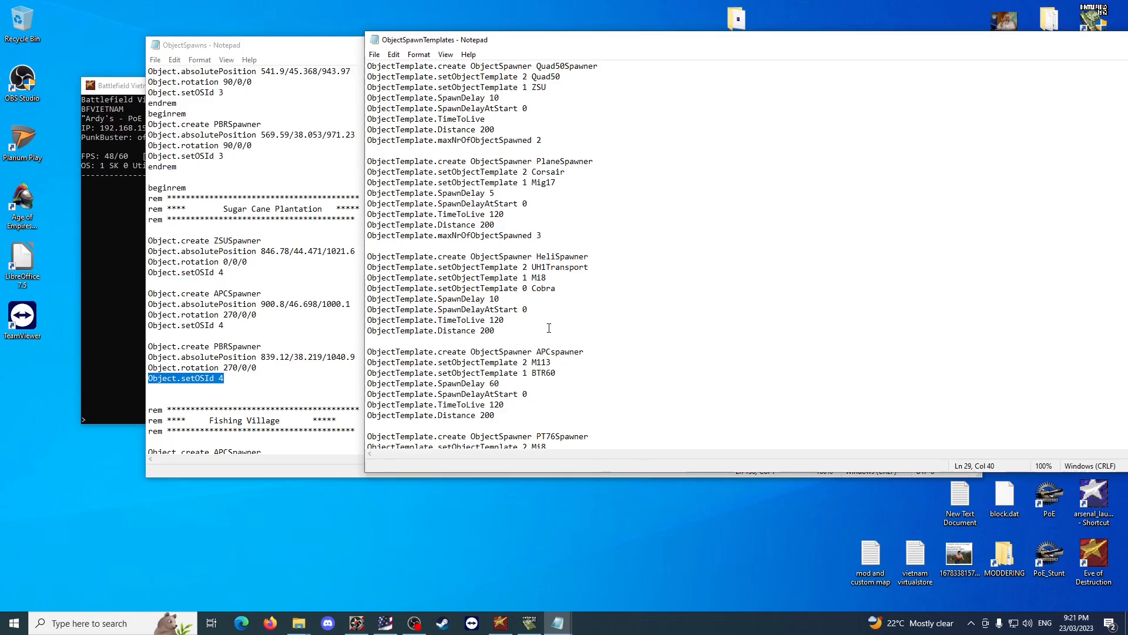
{"action": "left_click_drag", "start_coordinate": [547, 278], "coordinate": [366, 272]}
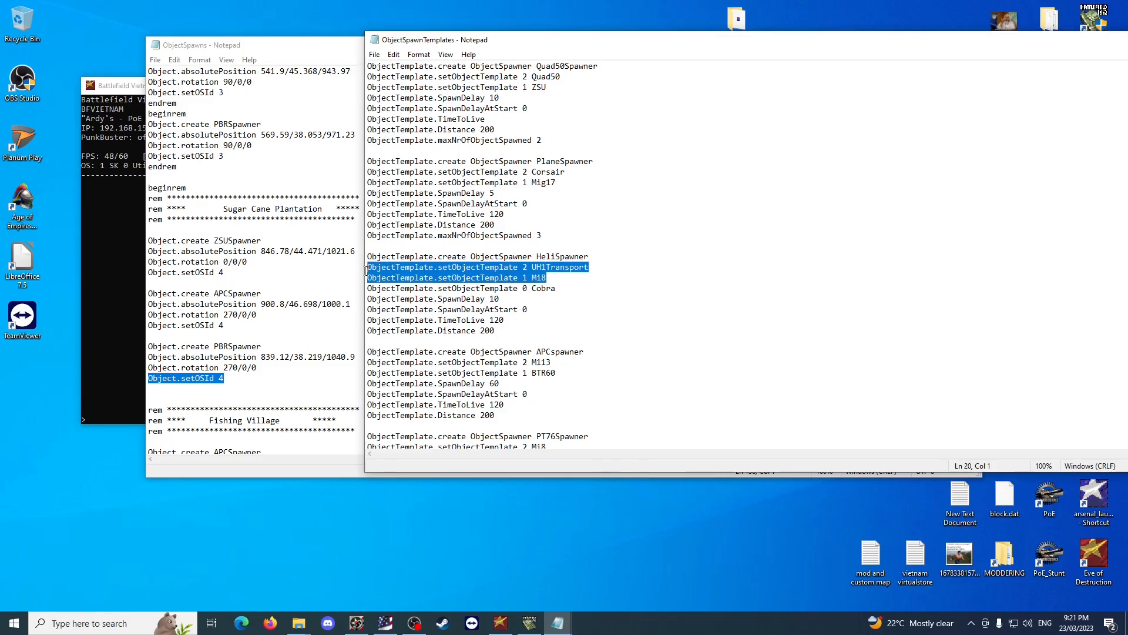
{"action": "left_click", "coordinate": [284, 322]}
{"action": "left_click_drag", "start_coordinate": [229, 379], "coordinate": [143, 381]}
{"action": "key", "text": "Delete"}
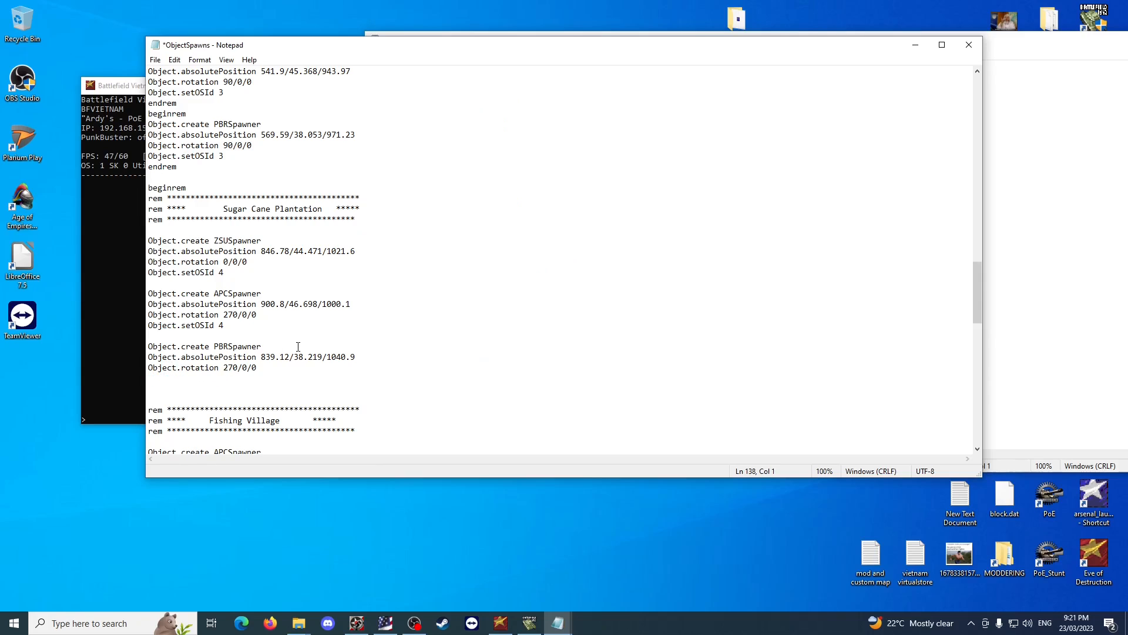
Paste the copied setTeam line under the PBRSpawner's rotation line and set its team number to 0.
{"action": "left_click_drag", "start_coordinate": [258, 368], "coordinate": [150, 346]}
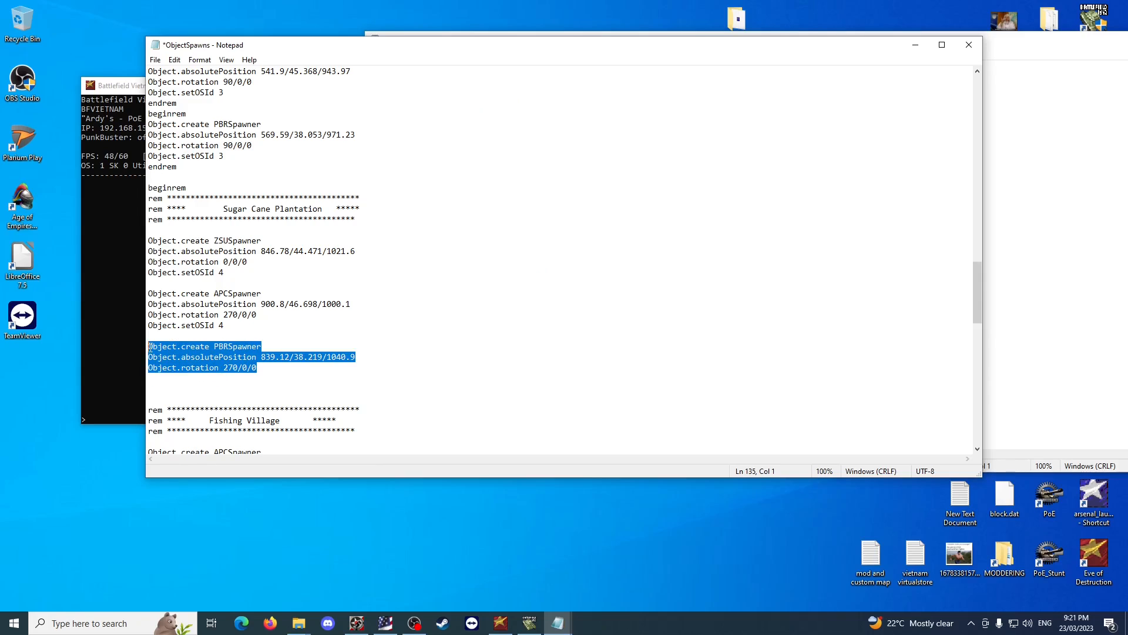
{"action": "left_click", "coordinate": [191, 377]}
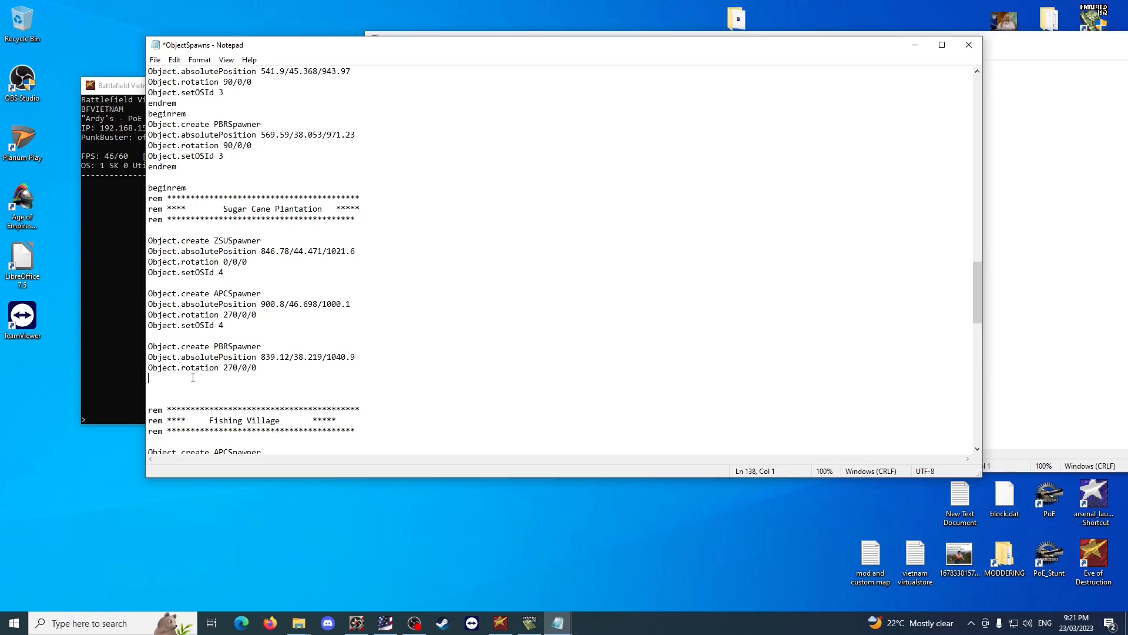
{"action": "key", "text": "ctrl+v"}
{"action": "type", "text": "0"}
Compare the PBRSpawner's setTeam line with the APCSpawner's setOSId line and the team-numbered vehicle lines in ObjectSpawnTemplates.
{"action": "left_click", "coordinate": [1022, 360]}
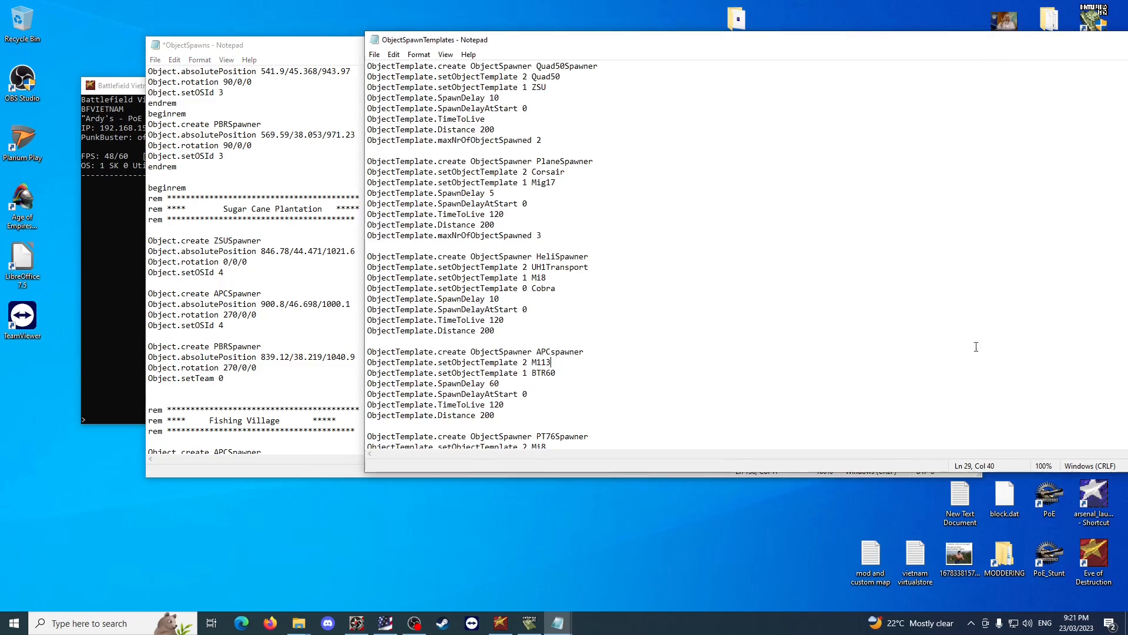
{"action": "left_click", "coordinate": [267, 337]}
{"action": "left_click_drag", "start_coordinate": [243, 326], "coordinate": [143, 325]}
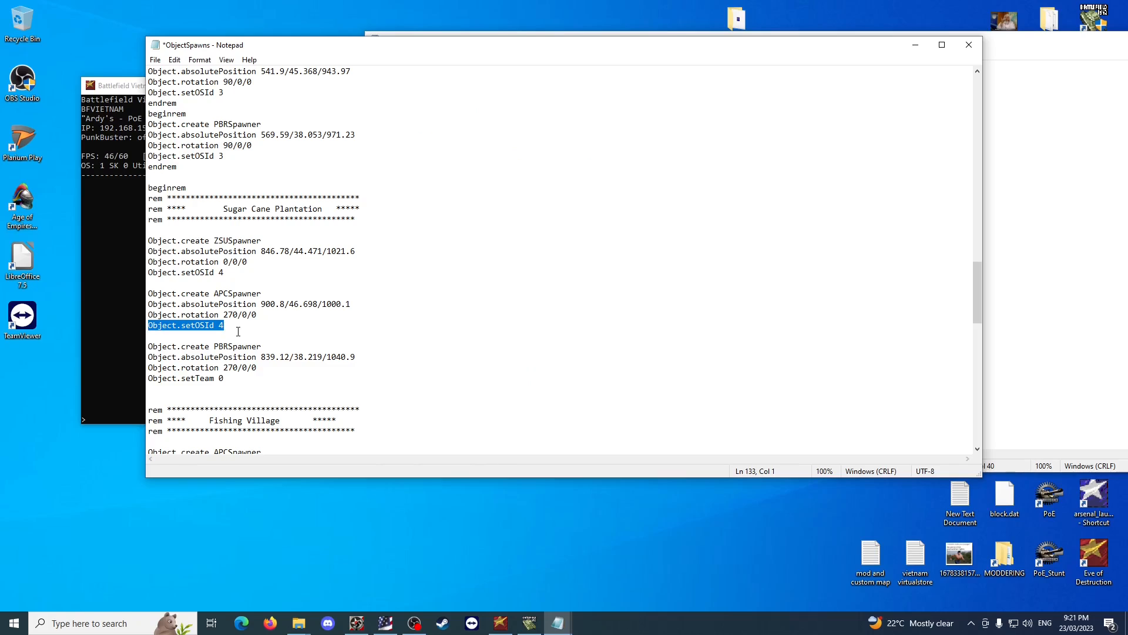
{"action": "left_click", "coordinate": [252, 376]}
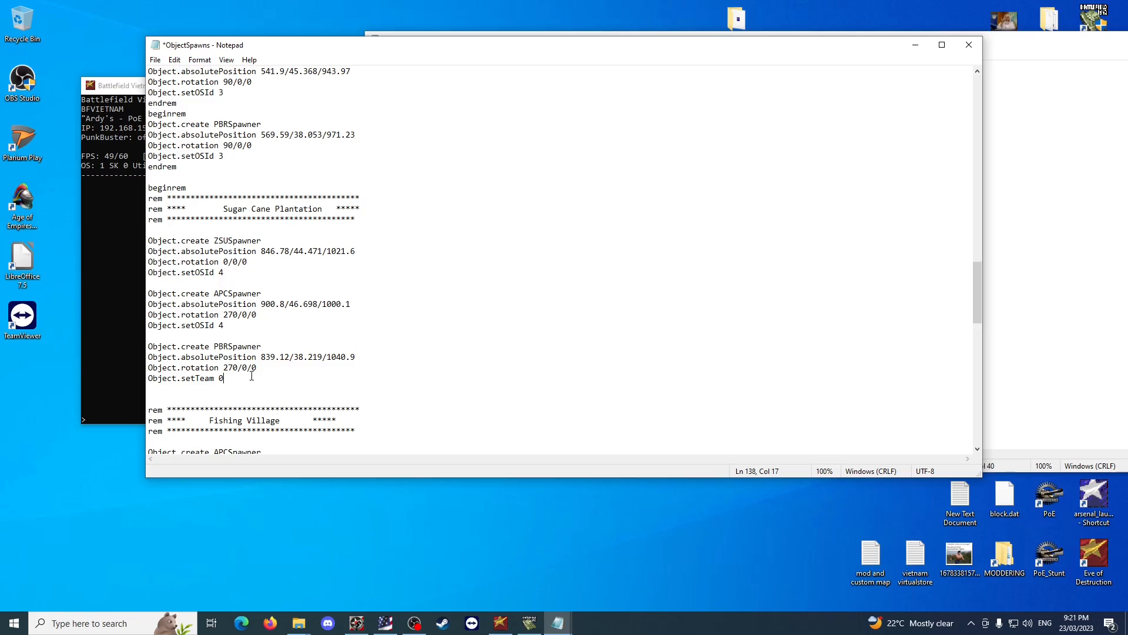
{"action": "left_click_drag", "start_coordinate": [361, 357], "coordinate": [257, 362]}
{"action": "left_click", "coordinate": [230, 378]}
{"action": "left_click", "coordinate": [1021, 378]}
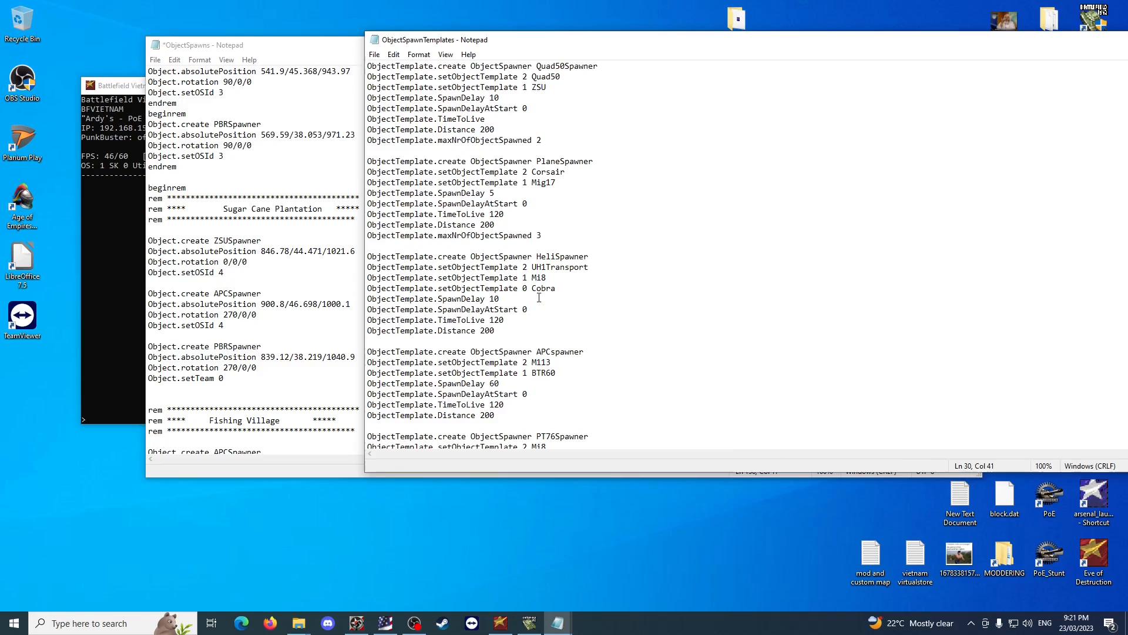
{"action": "left_click", "coordinate": [219, 382]}
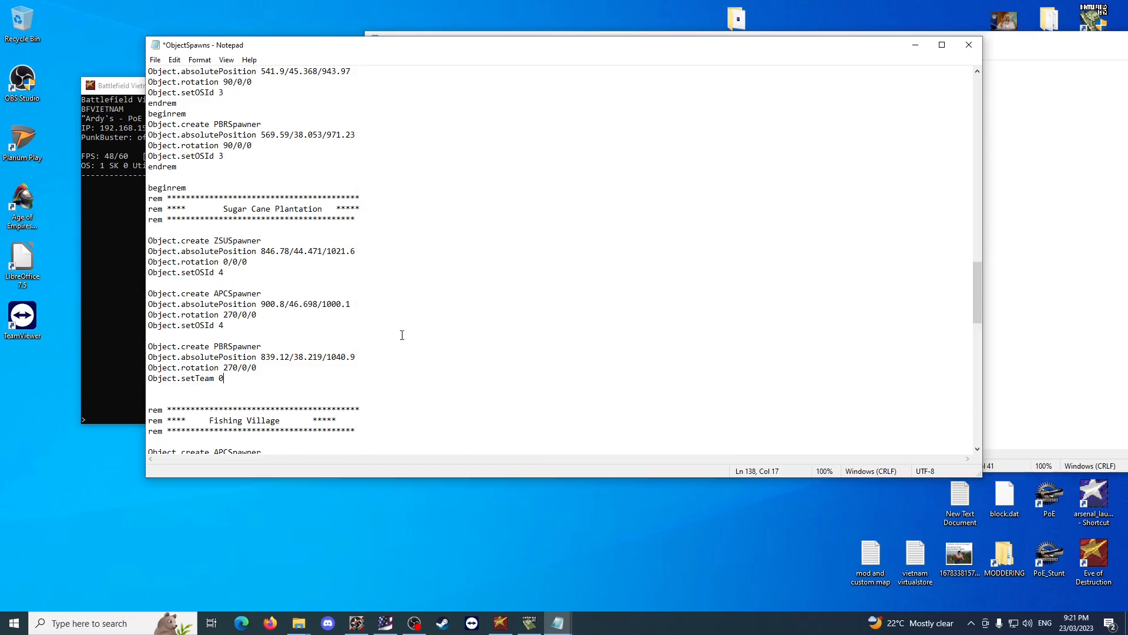
Replace the setOSId lines of the US base's first two HeliSpawner entries with Object.setTeam 1 and Object.setTeam 2.
{"action": "scroll", "coordinate": [411, 334], "scroll_direction": "up", "scroll_amount": 20}
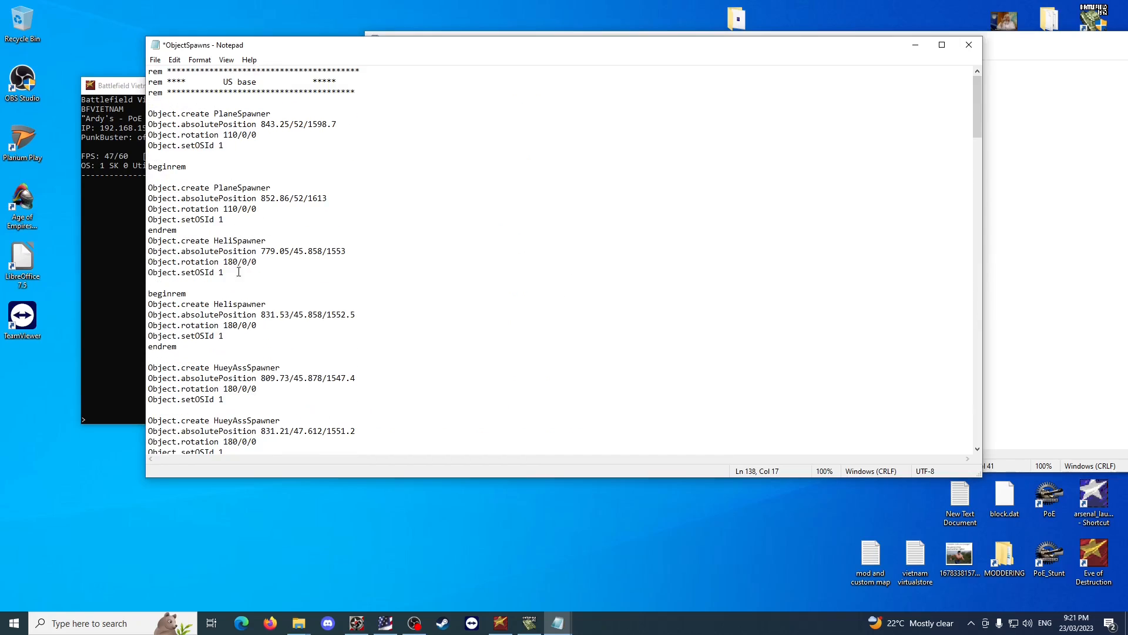
{"action": "left_click_drag", "start_coordinate": [227, 272], "coordinate": [136, 277]}
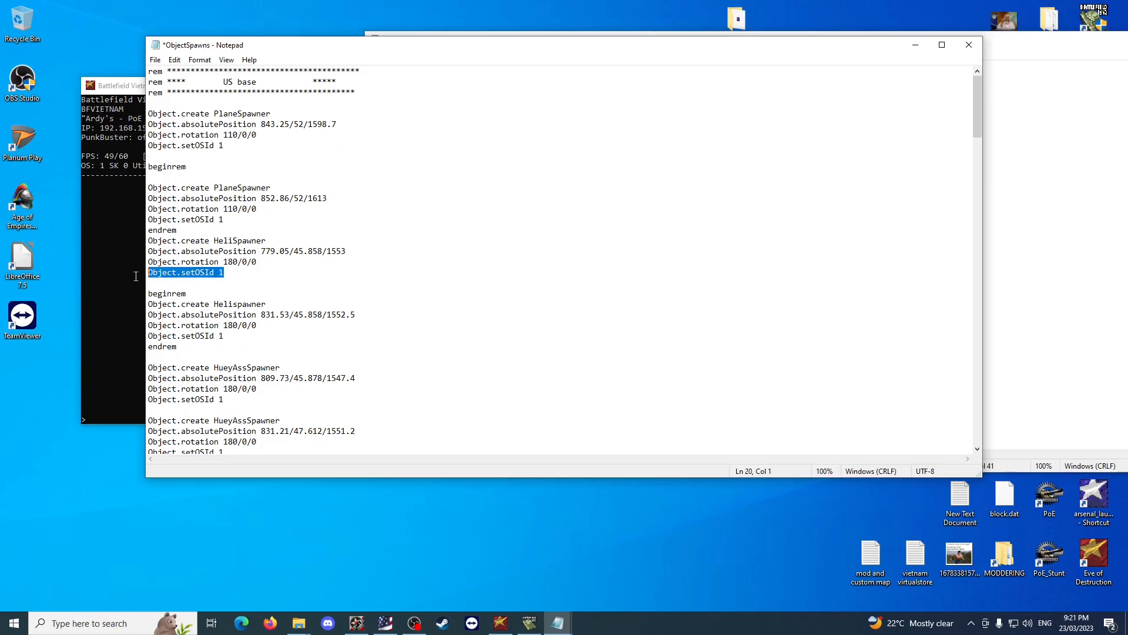
{"action": "key", "text": "ctrl+v"}
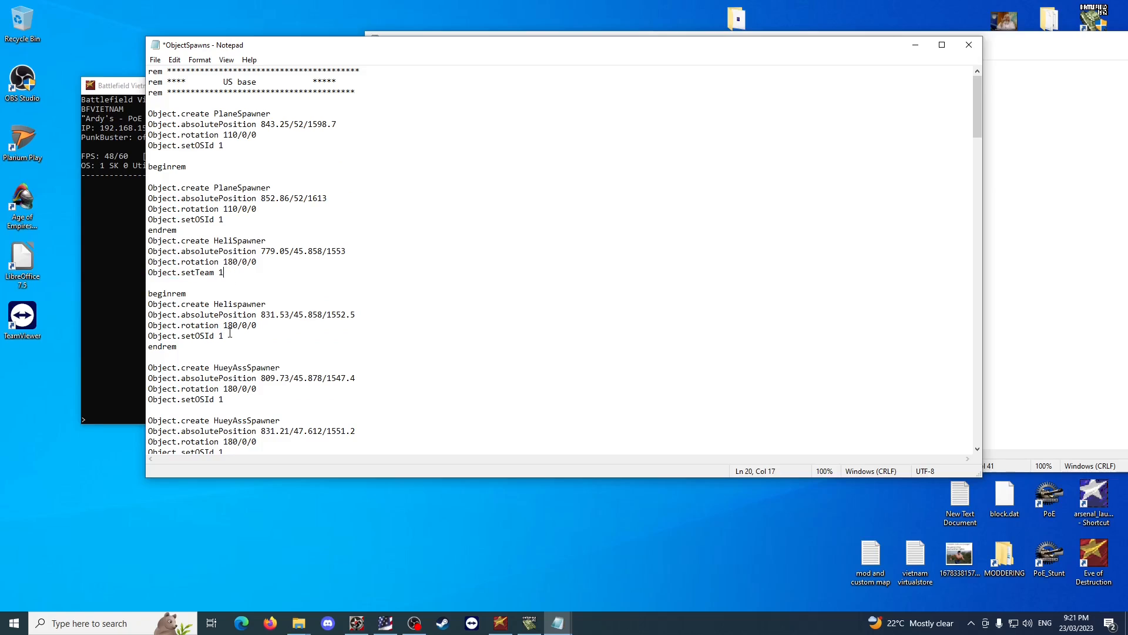
{"action": "left_click_drag", "start_coordinate": [227, 336], "coordinate": [144, 337]}
{"action": "key", "text": "ctrl+v"}
{"action": "left_click_drag", "start_coordinate": [225, 337], "coordinate": [220, 337]}
{"action": "type", "text": "2"}
Replace the first HueyAssSpawner's setOSId line with Object.setTeam 0.
{"action": "left_click_drag", "start_coordinate": [228, 399], "coordinate": [147, 400]}
{"action": "key", "text": "ctrl+v"}
{"action": "key", "text": "BackSpace"}
{"action": "type", "text": "0"}
Compare the second Helispawner entry's Object.setTeam 2 line with the team 2 vehicle lines of the HeliSpawner and APCspawner templates.
{"action": "scroll", "coordinate": [235, 411], "scroll_direction": "down", "scroll_amount": 1}
{"action": "left_click", "coordinate": [230, 420]}
{"action": "key", "text": "shift+Left"}
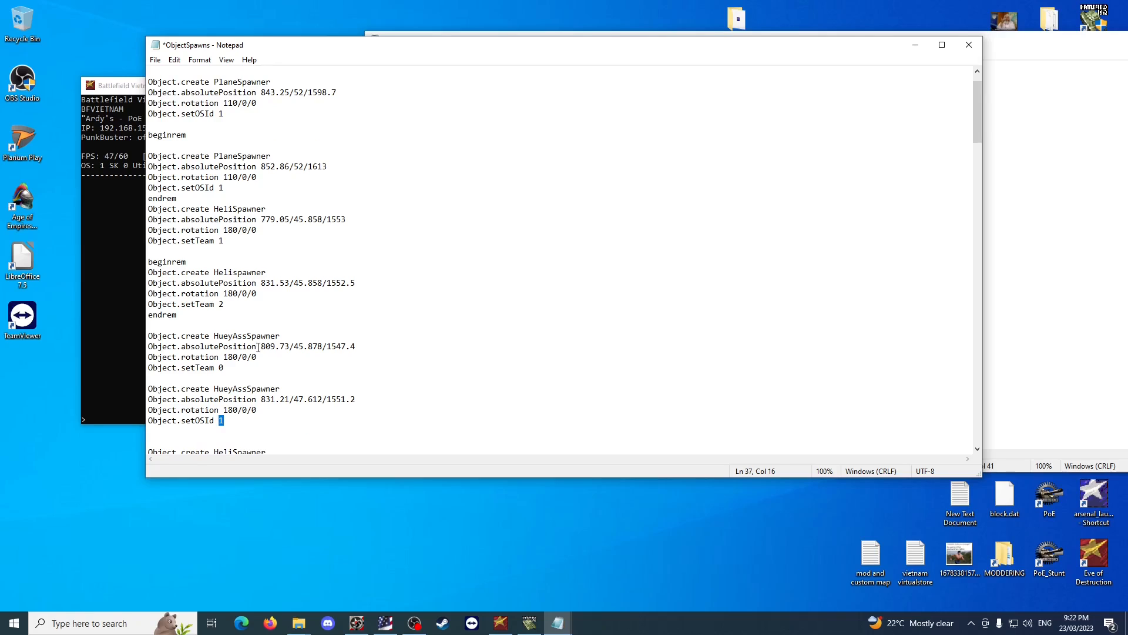
{"action": "left_click_drag", "start_coordinate": [281, 389], "coordinate": [216, 391]}
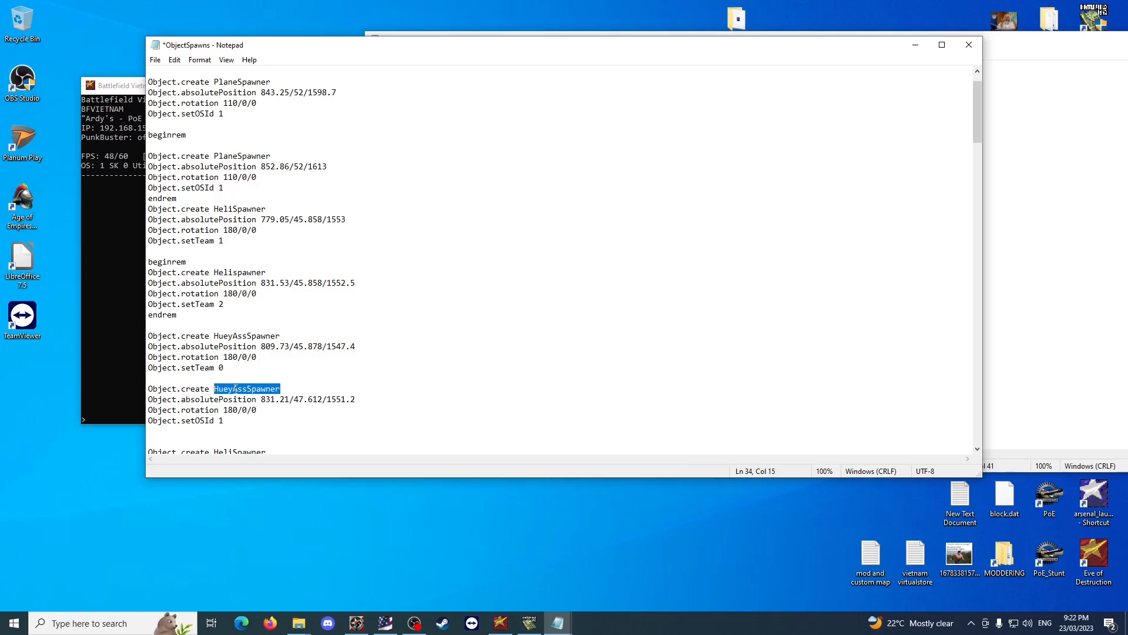
{"action": "left_click", "coordinate": [225, 271]}
{"action": "left_click_drag", "start_coordinate": [273, 272], "coordinate": [214, 273]}
{"action": "left_click", "coordinate": [1057, 310]}
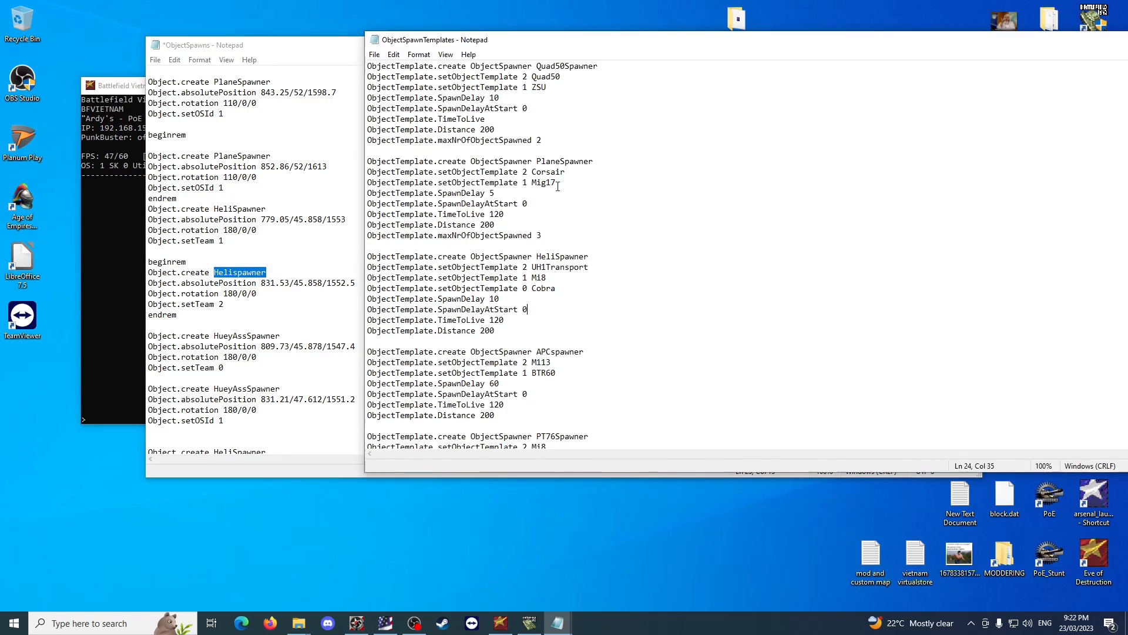
{"action": "scroll", "coordinate": [554, 402], "scroll_direction": "down", "scroll_amount": 2}
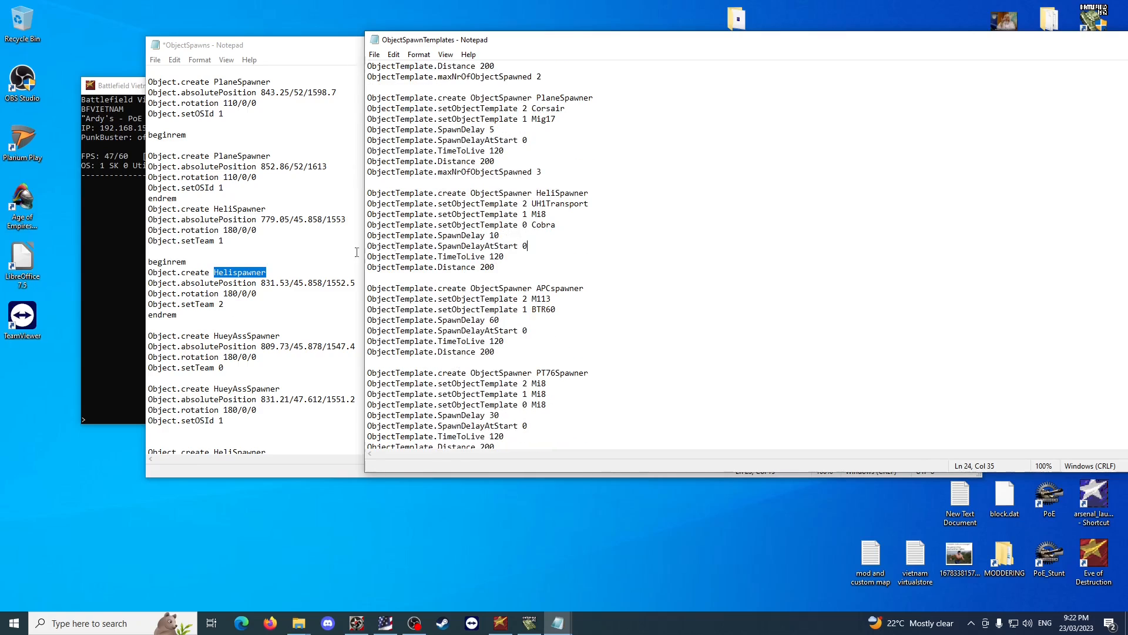
{"action": "left_click", "coordinate": [222, 304]}
{"action": "left_click_drag", "start_coordinate": [224, 304], "coordinate": [145, 307]}
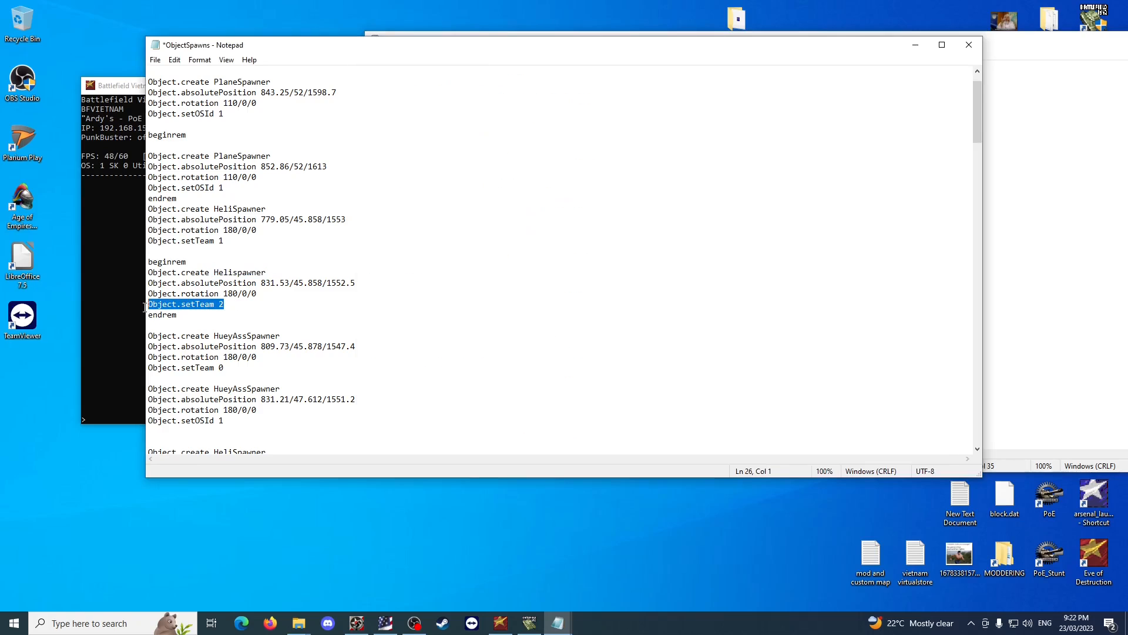
{"action": "key", "text": "alt+Tab"}
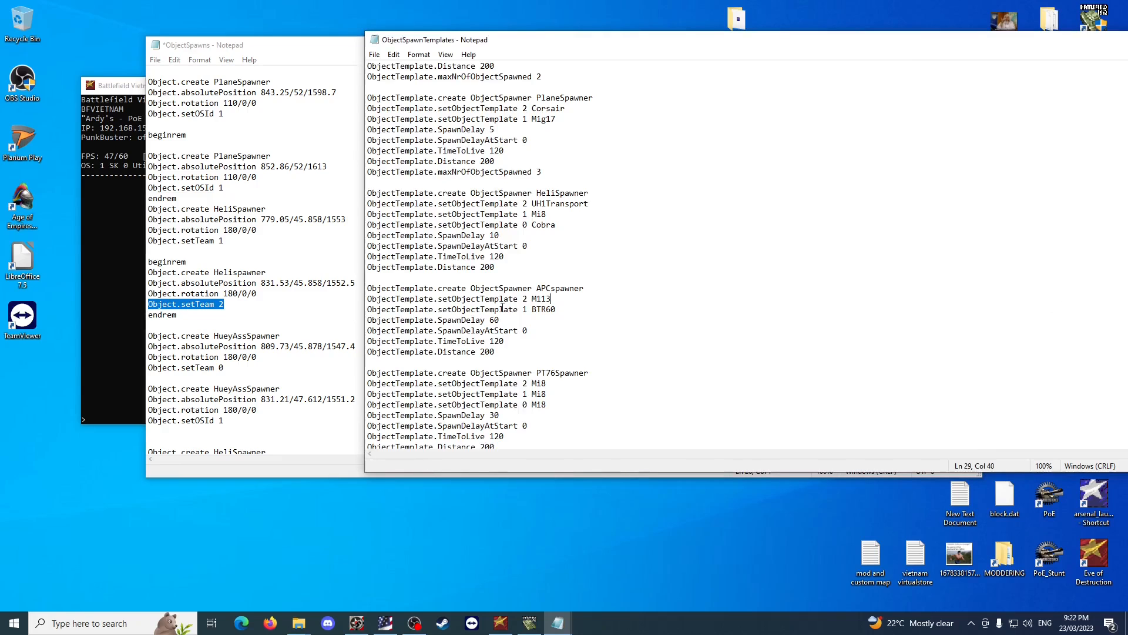
{"action": "left_click_drag", "start_coordinate": [550, 299], "coordinate": [366, 297]}
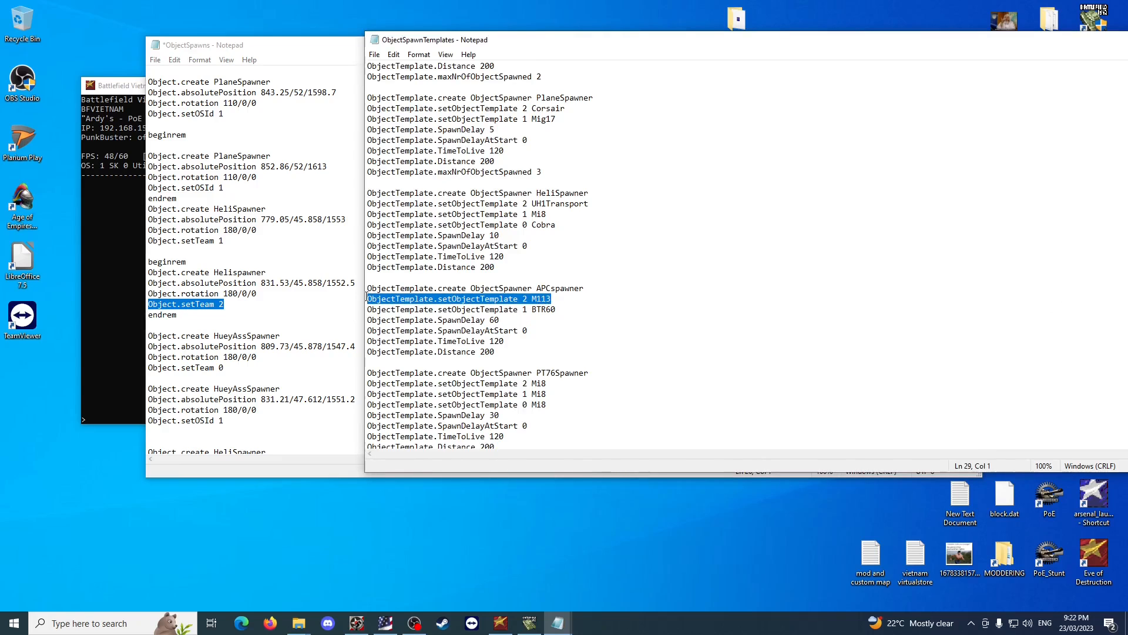
{"action": "left_click", "coordinate": [663, 245]}
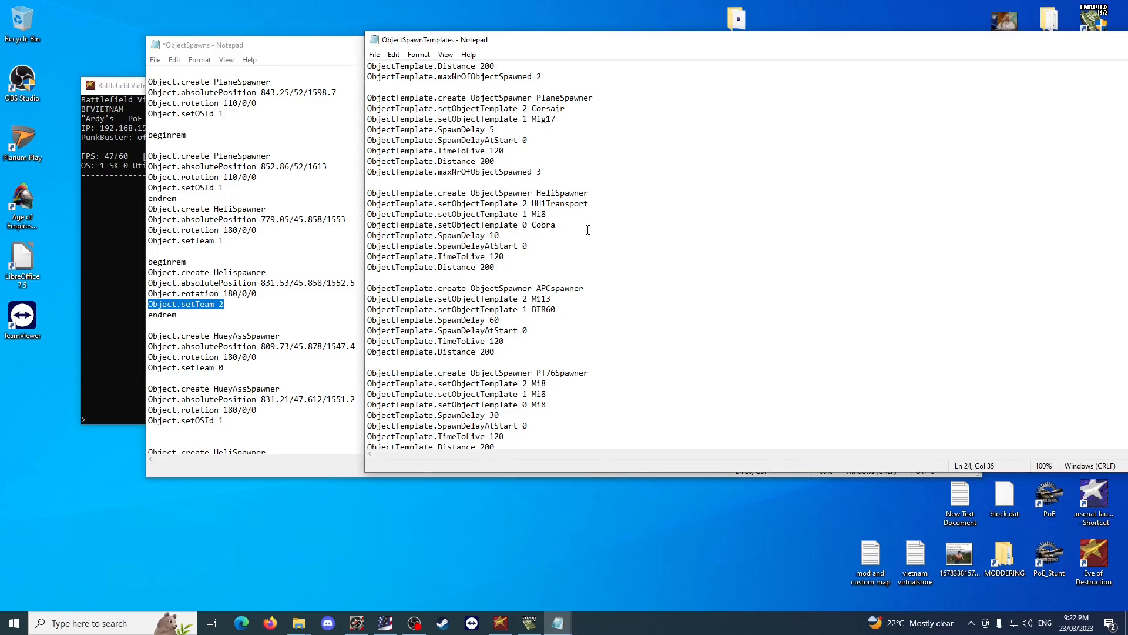
{"action": "scroll", "coordinate": [588, 230], "scroll_direction": "up", "scroll_amount": 2}
{"action": "left_click_drag", "start_coordinate": [611, 266], "coordinate": [364, 268]}
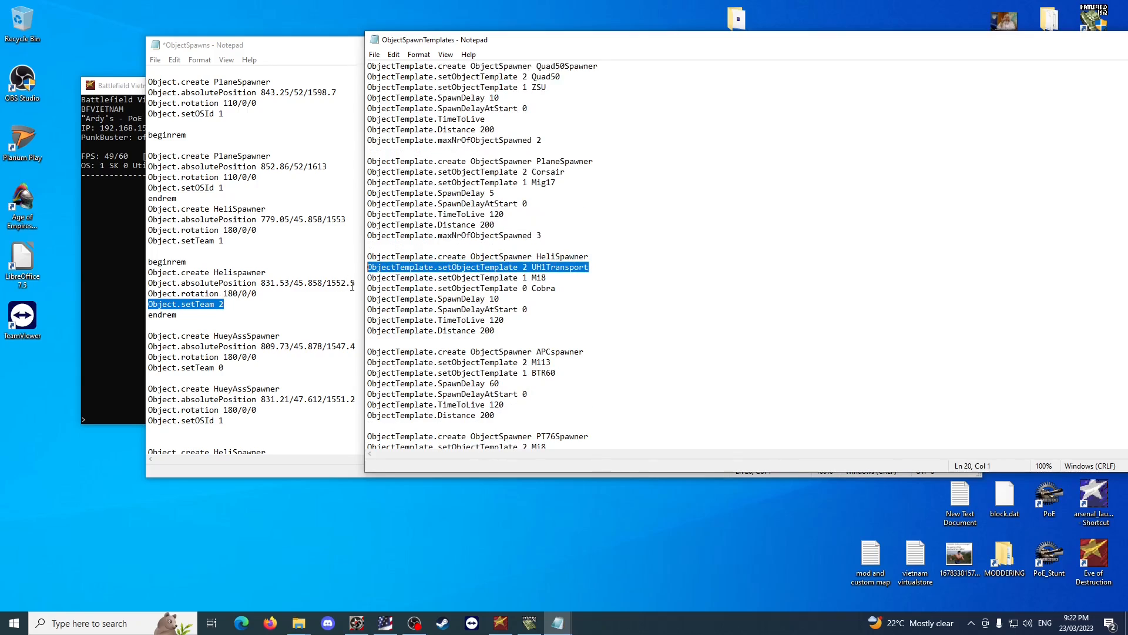
{"action": "left_click", "coordinate": [238, 300]}
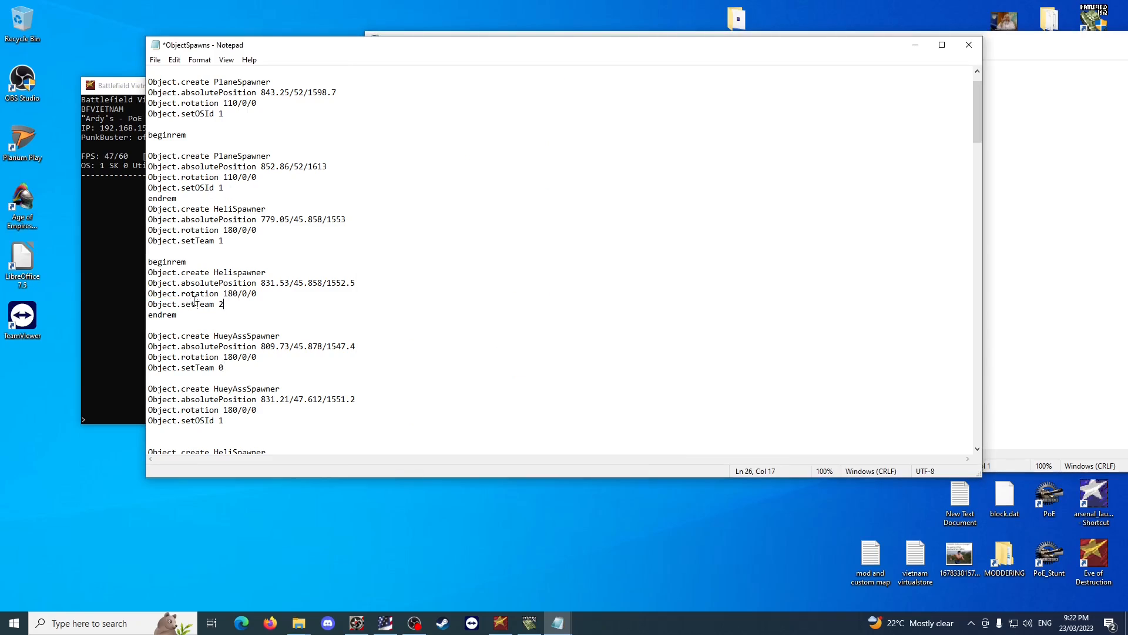
{"action": "left_click", "coordinate": [1074, 290]}
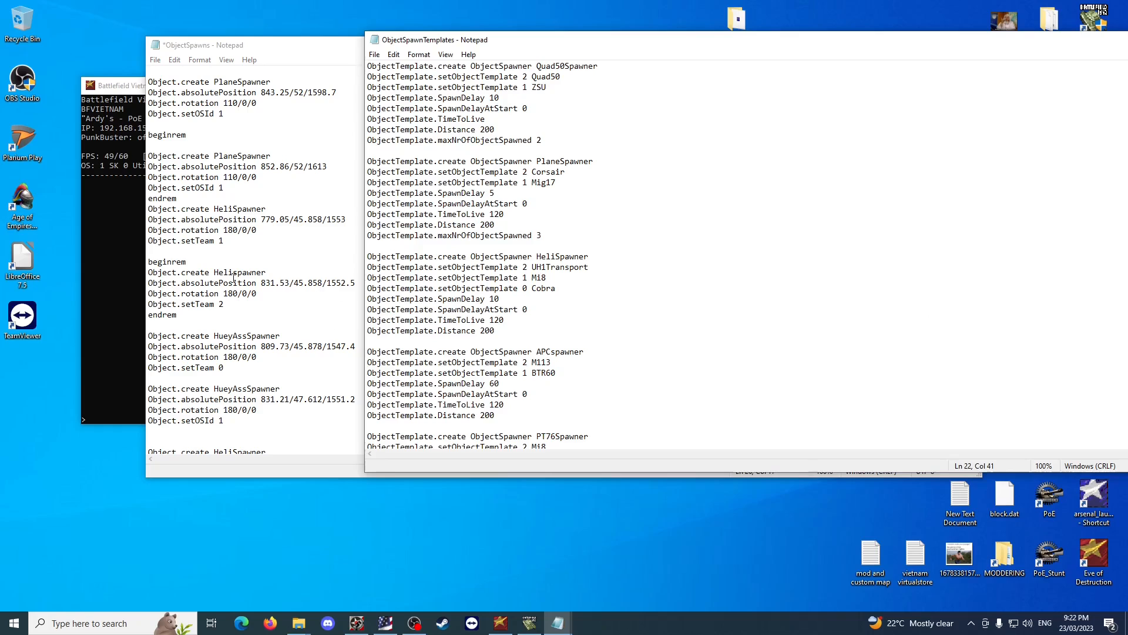
Examine the HeliSpawner template's setObjectTemplate 0 Cobra line alongside the US base's helicopter entries in ObjectSpawns.
{"action": "left_click", "coordinate": [224, 230]}
{"action": "scroll", "coordinate": [315, 223], "scroll_direction": "up", "scroll_amount": 1}
{"action": "scroll", "coordinate": [281, 127], "scroll_direction": "down", "scroll_amount": 4}
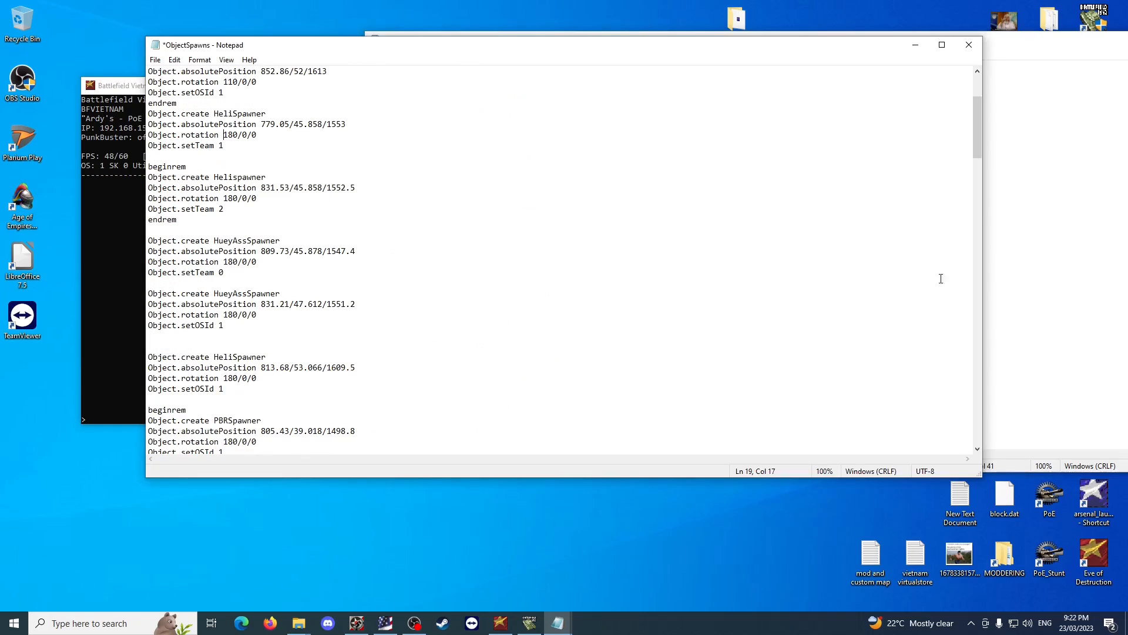
{"action": "key", "text": "alt+Tab"}
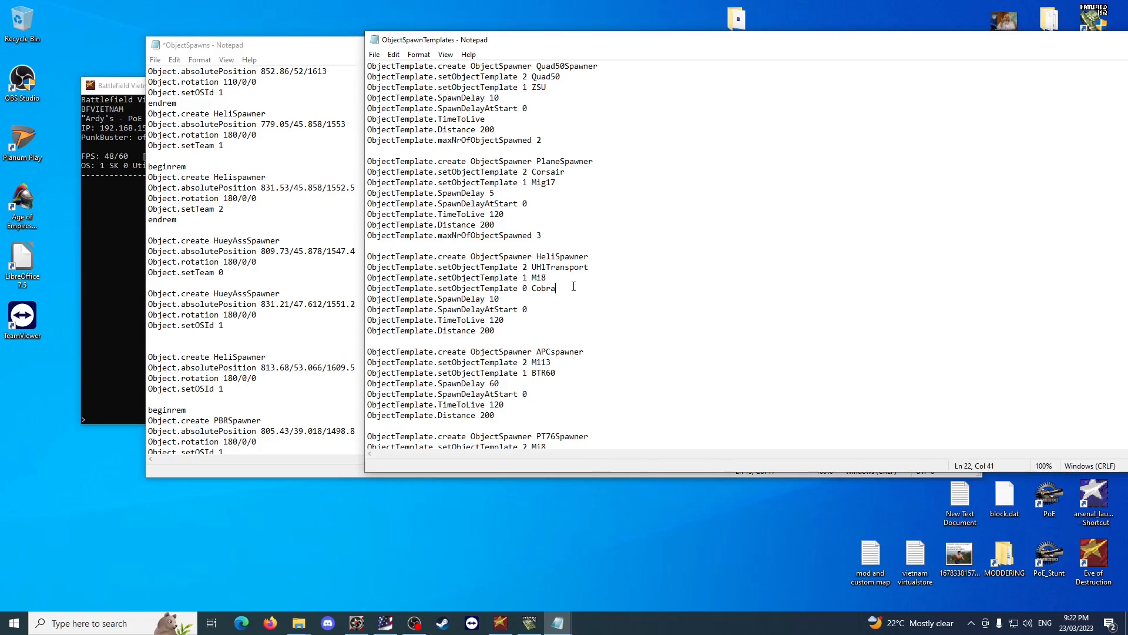
{"action": "left_click", "coordinate": [412, 313]}
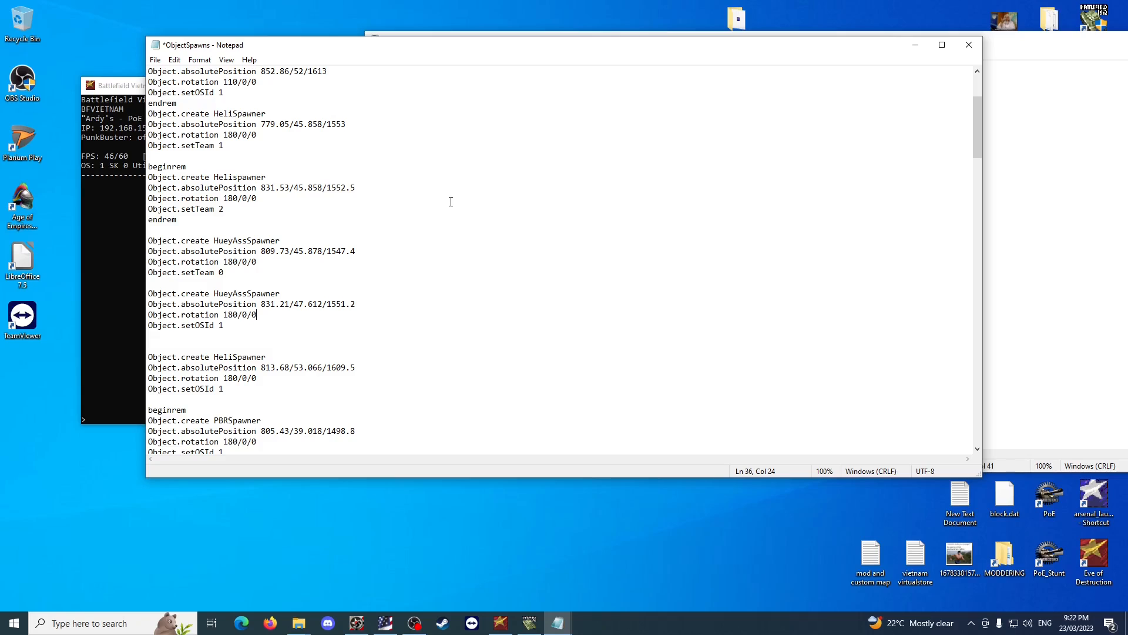
{"action": "key", "text": "alt+Tab"}
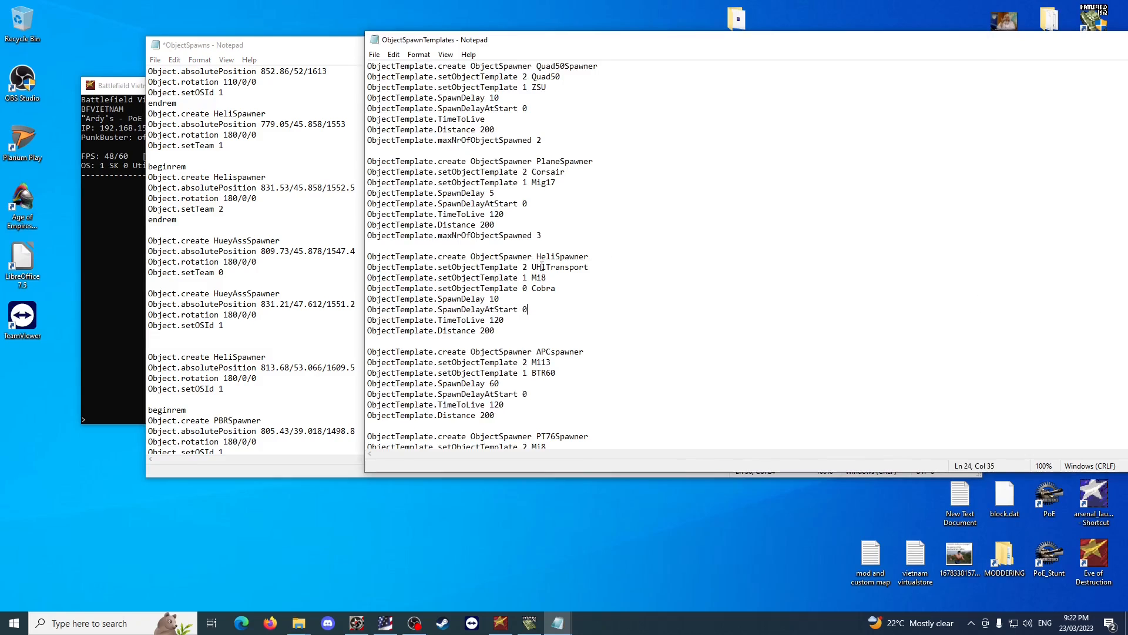
{"action": "scroll", "coordinate": [541, 266], "scroll_direction": "down", "scroll_amount": 1}
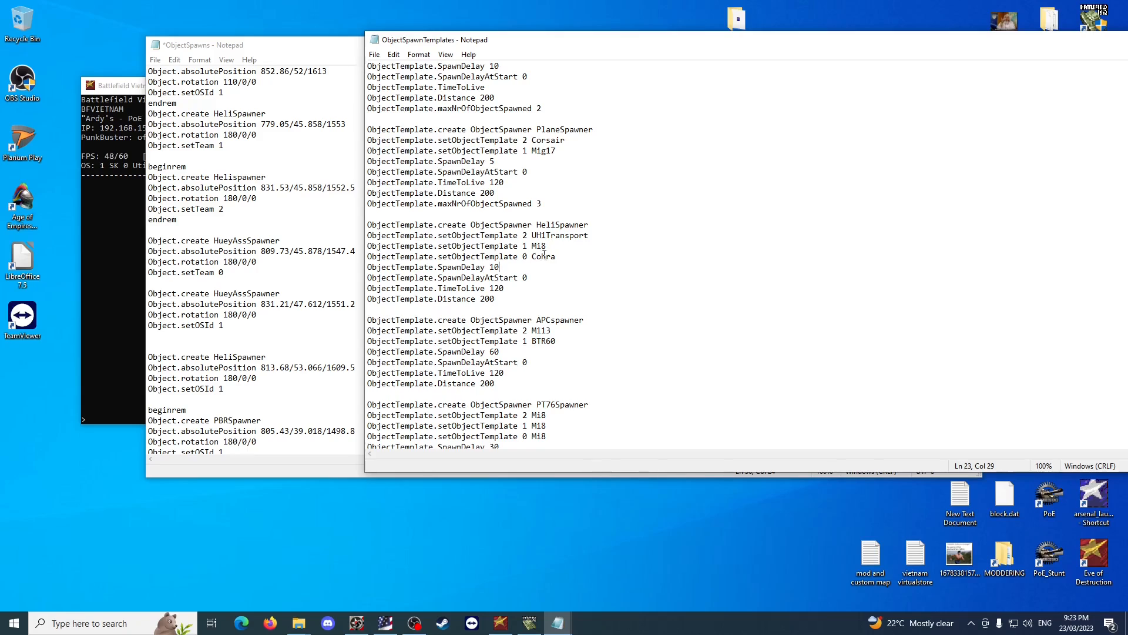
{"action": "left_click_drag", "start_coordinate": [368, 256], "coordinate": [555, 257]}
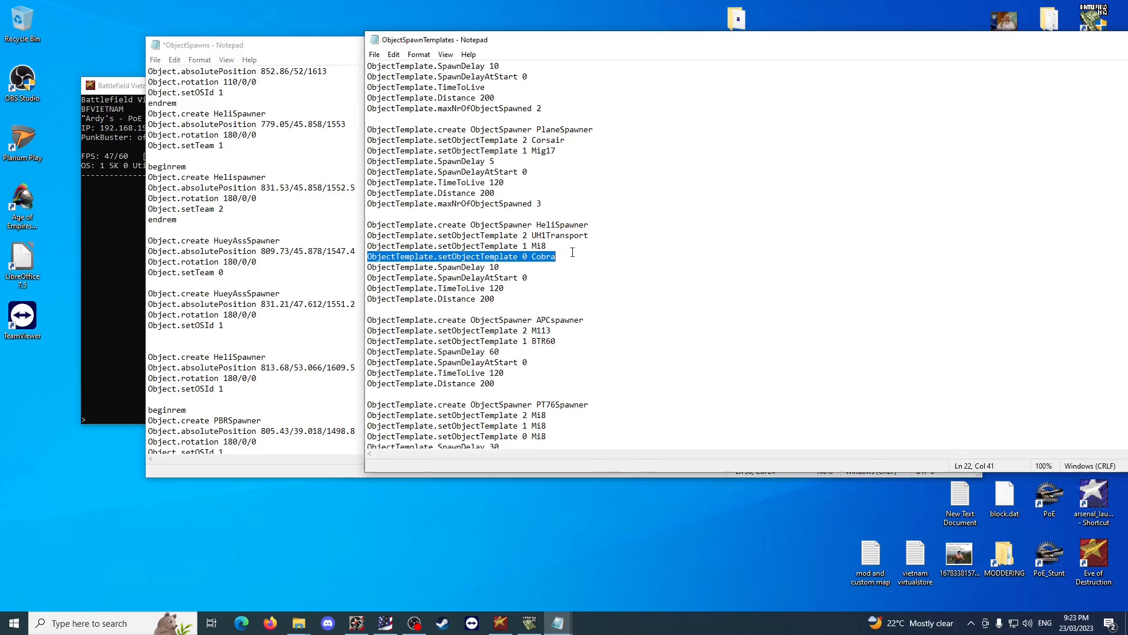
{"action": "left_click", "coordinate": [568, 254]}
{"action": "scroll", "coordinate": [577, 254], "scroll_direction": "up", "scroll_amount": 1}
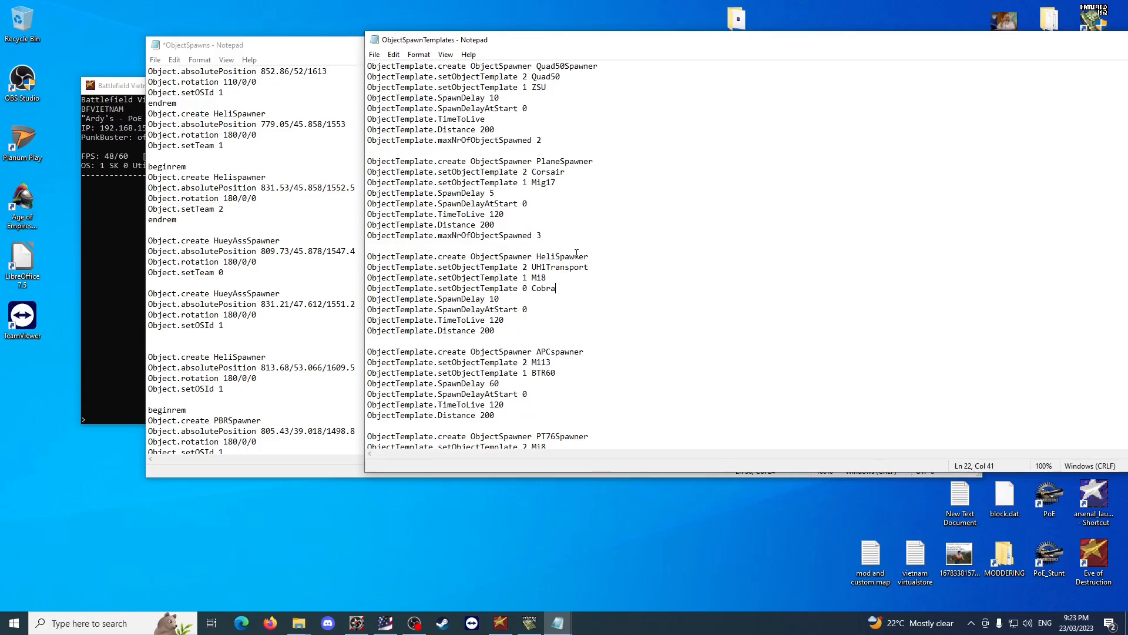
Delete the ObjectTemplate.setObjectTemplate 1 ZSU line from the Quad50Spawner template in ObjectSpawnTemplates.
{"action": "left_click_drag", "start_coordinate": [559, 98], "coordinate": [437, 88]}
{"action": "left_click", "coordinate": [558, 89]}
{"action": "left_click_drag", "start_coordinate": [558, 89], "coordinate": [381, 79]}
{"action": "left_click", "coordinate": [570, 91]}
{"action": "left_click_drag", "start_coordinate": [570, 91], "coordinate": [368, 88]}
{"action": "key", "text": "Delete"}
{"action": "key", "text": "Delete"}
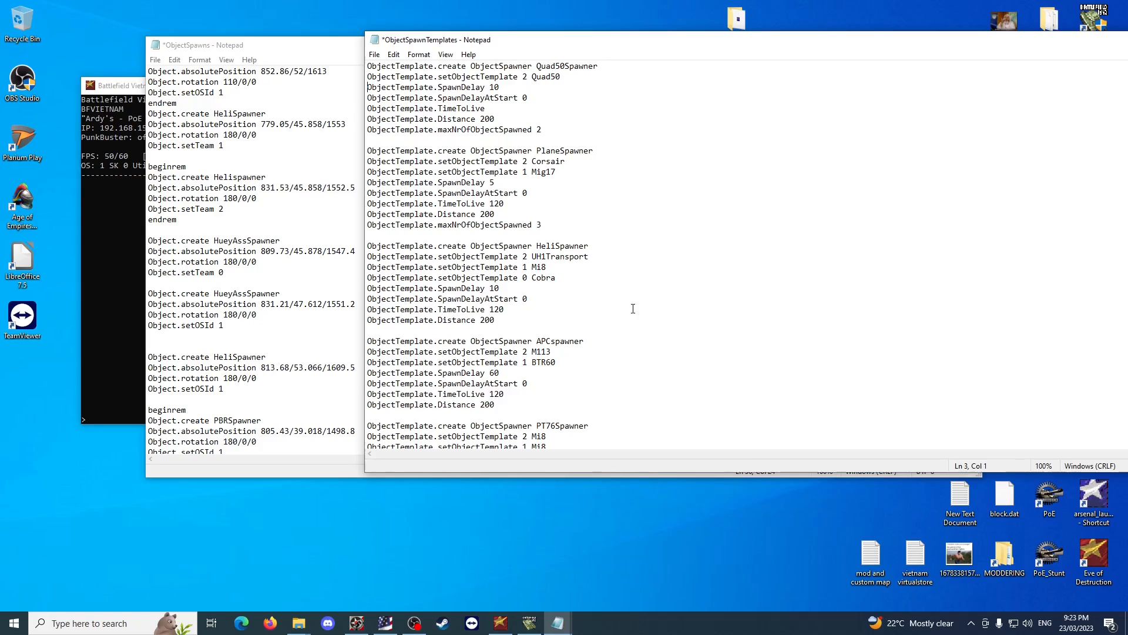
Compare the first HueyAssSpawner's setTeam line with the second HueyAssSpawner's setOSId line in ObjectSpawns.
{"action": "scroll", "coordinate": [633, 308], "scroll_direction": "down", "scroll_amount": 2}
{"action": "left_click", "coordinate": [243, 241]}
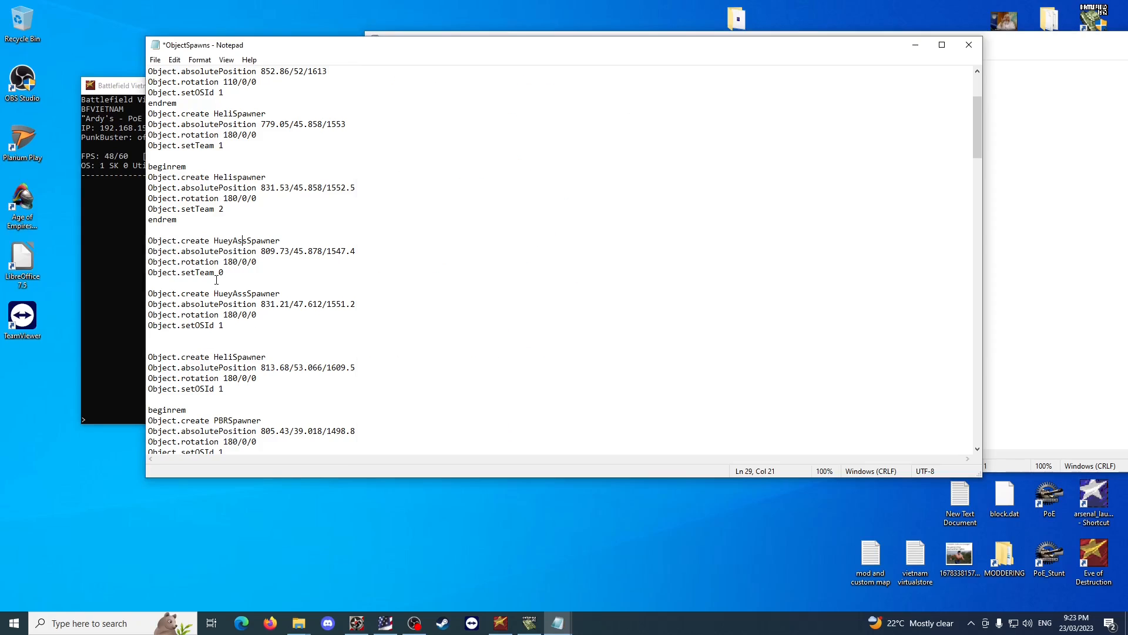
{"action": "left_click_drag", "start_coordinate": [224, 273], "coordinate": [148, 274]}
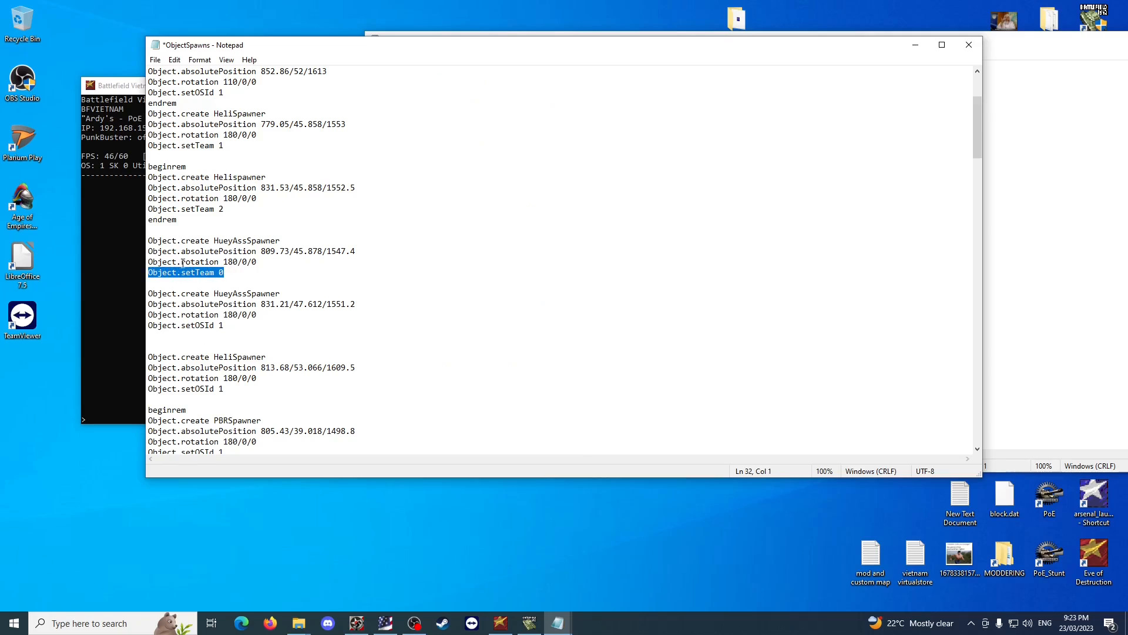
{"action": "left_click_drag", "start_coordinate": [232, 314], "coordinate": [223, 327]}
{"action": "left_click", "coordinate": [460, 314]}
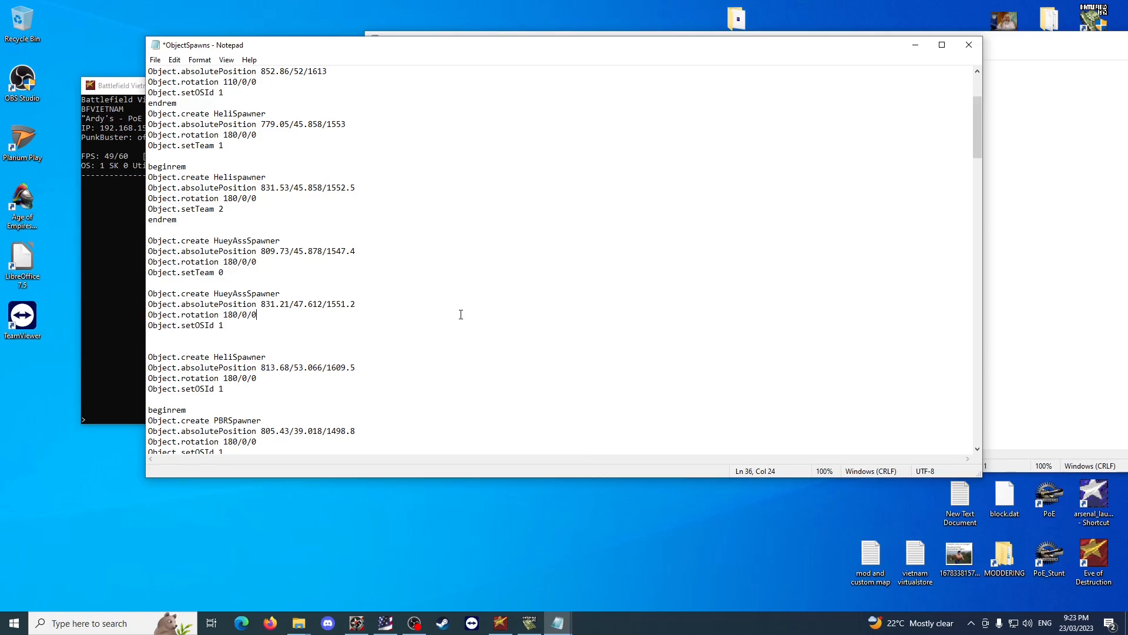
{"action": "left_click", "coordinate": [1036, 339]}
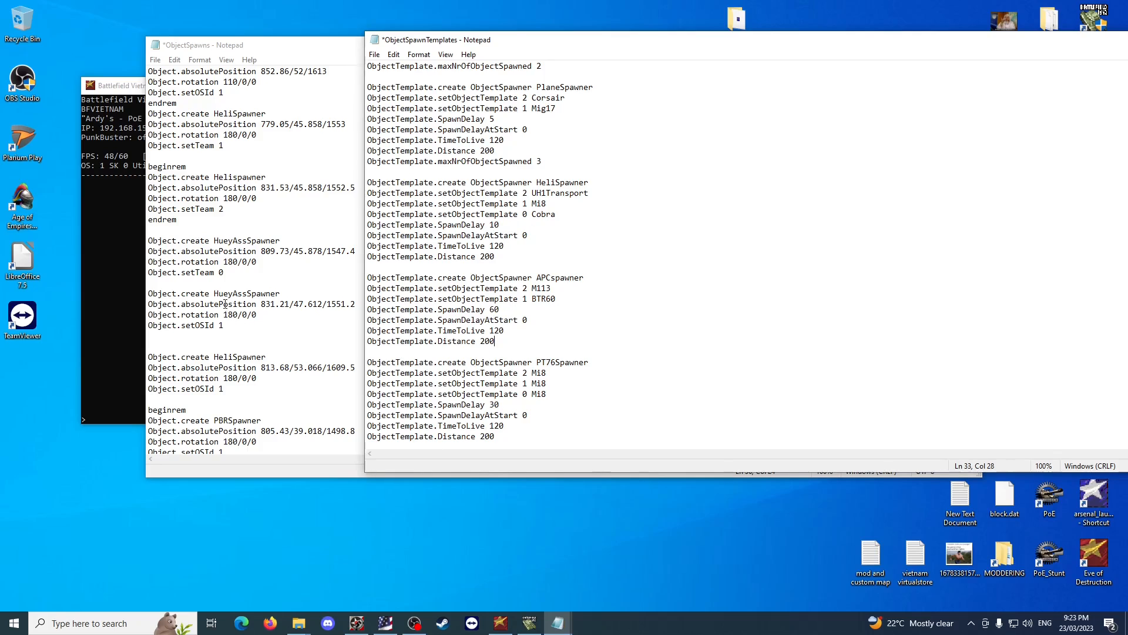
{"action": "left_click_drag", "start_coordinate": [224, 273], "coordinate": [148, 273]}
{"action": "left_click", "coordinate": [332, 271]}
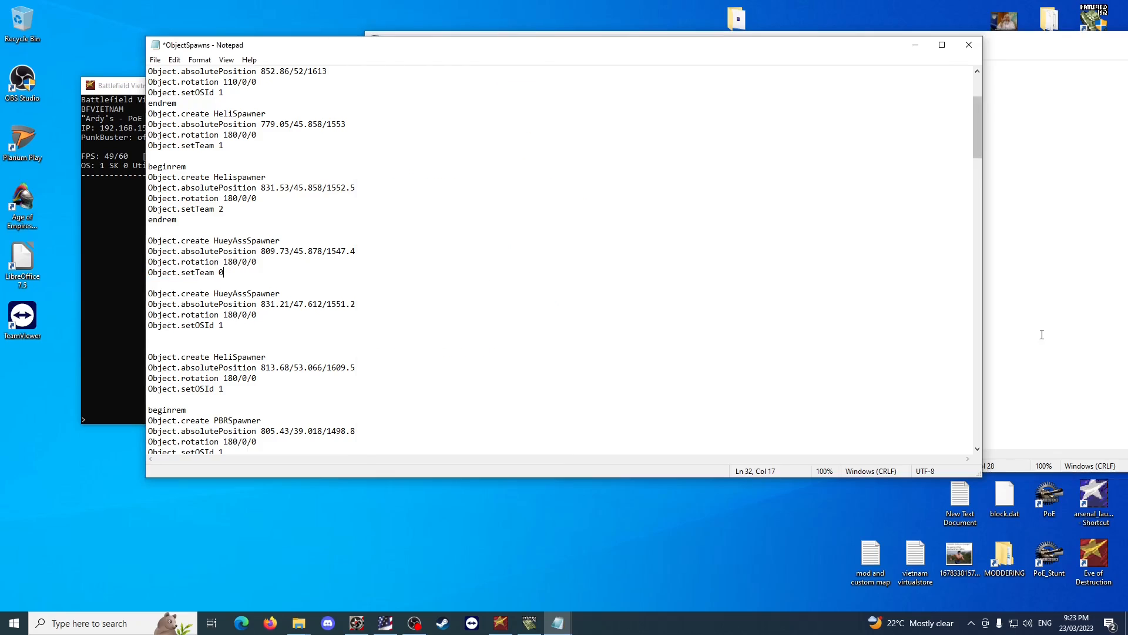
{"action": "left_click", "coordinate": [1041, 334]}
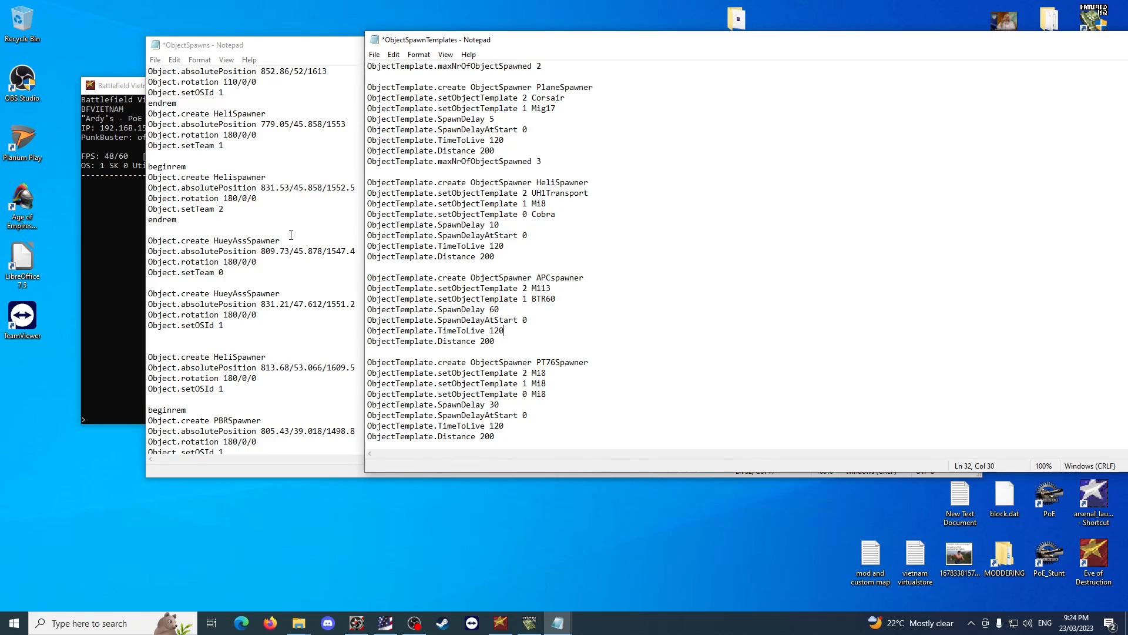
{"action": "double_click", "coordinate": [221, 273]}
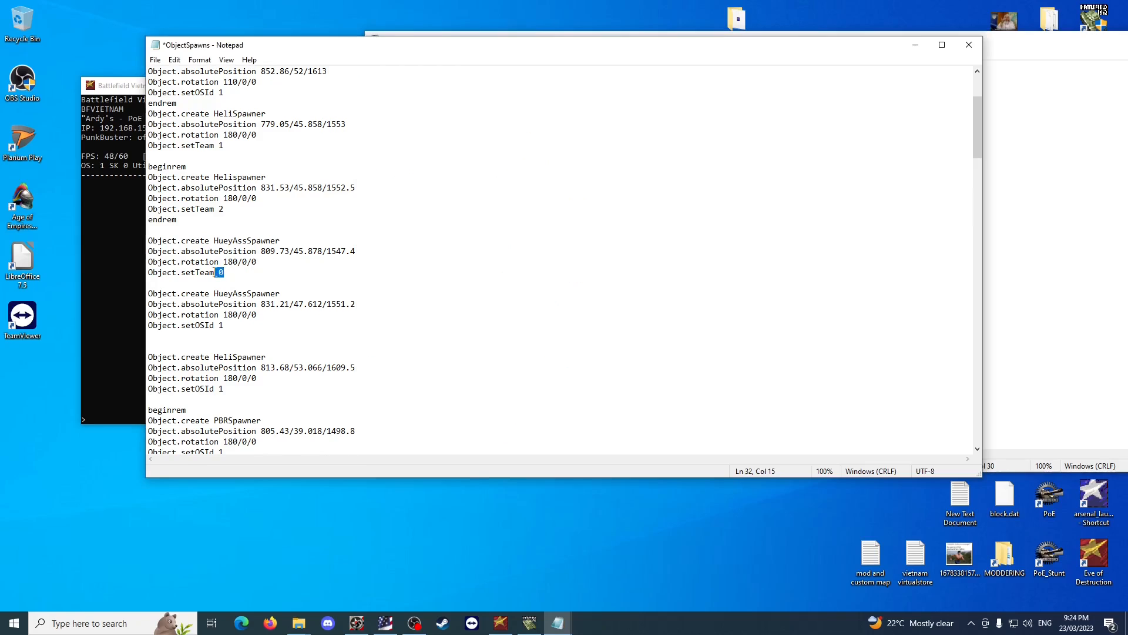
{"action": "left_click_drag", "start_coordinate": [229, 275], "coordinate": [149, 275]}
{"action": "left_click_drag", "start_coordinate": [234, 326], "coordinate": [141, 326]}
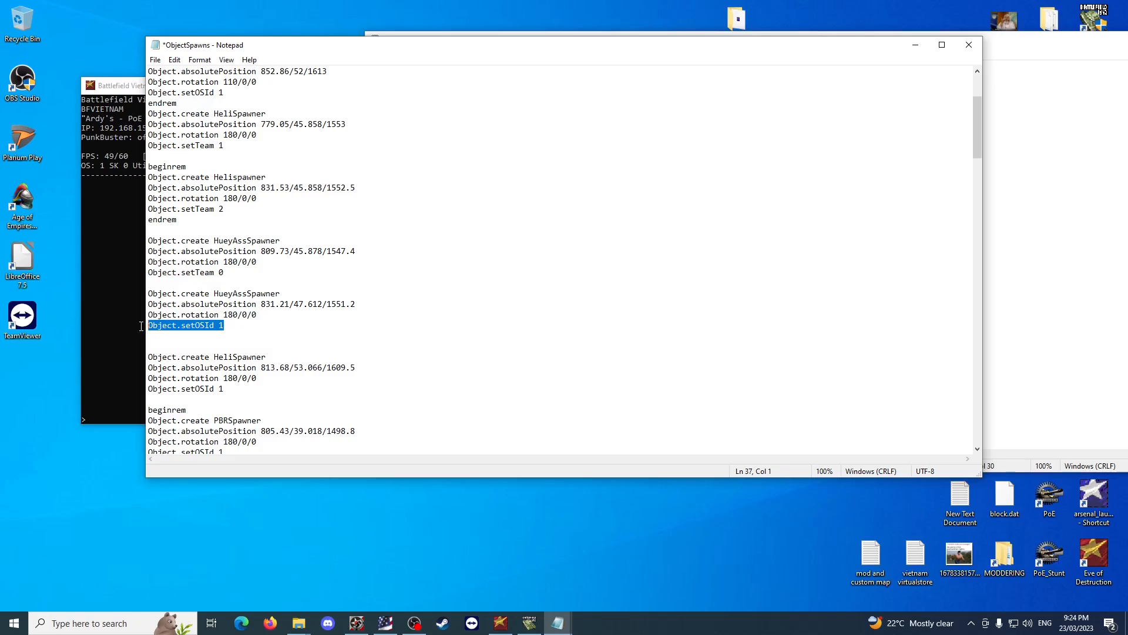
{"action": "left_click_drag", "start_coordinate": [227, 274], "coordinate": [140, 275]}
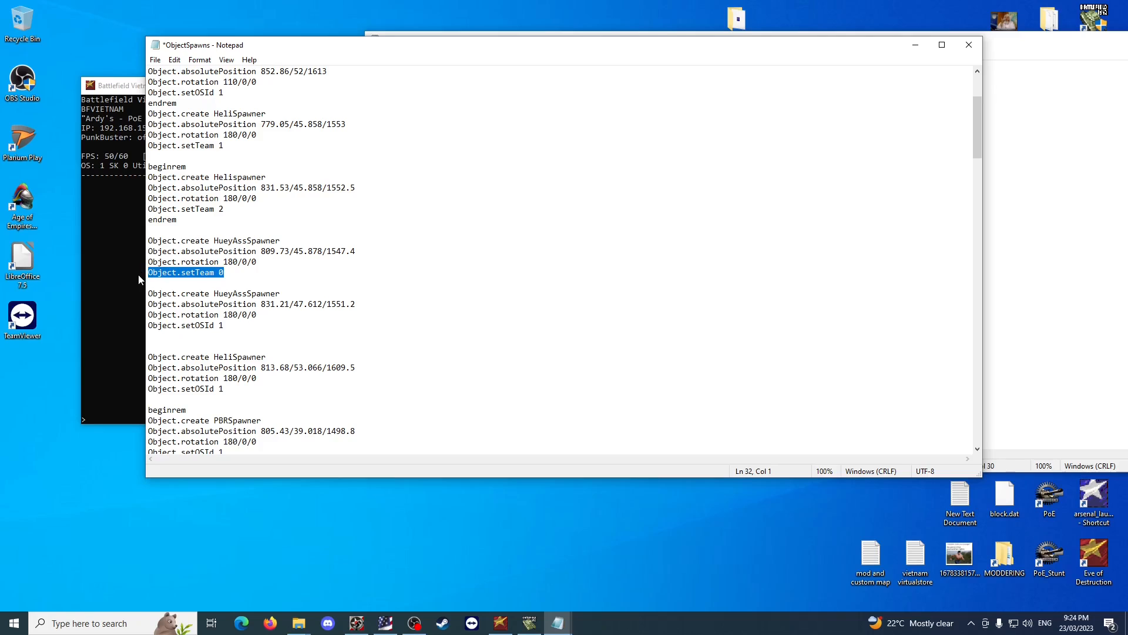
Check the HueyAssSpawner entries' names and team 0 assignment against the team numbers in the HeliSpawner template.
{"action": "left_click", "coordinate": [1057, 324]}
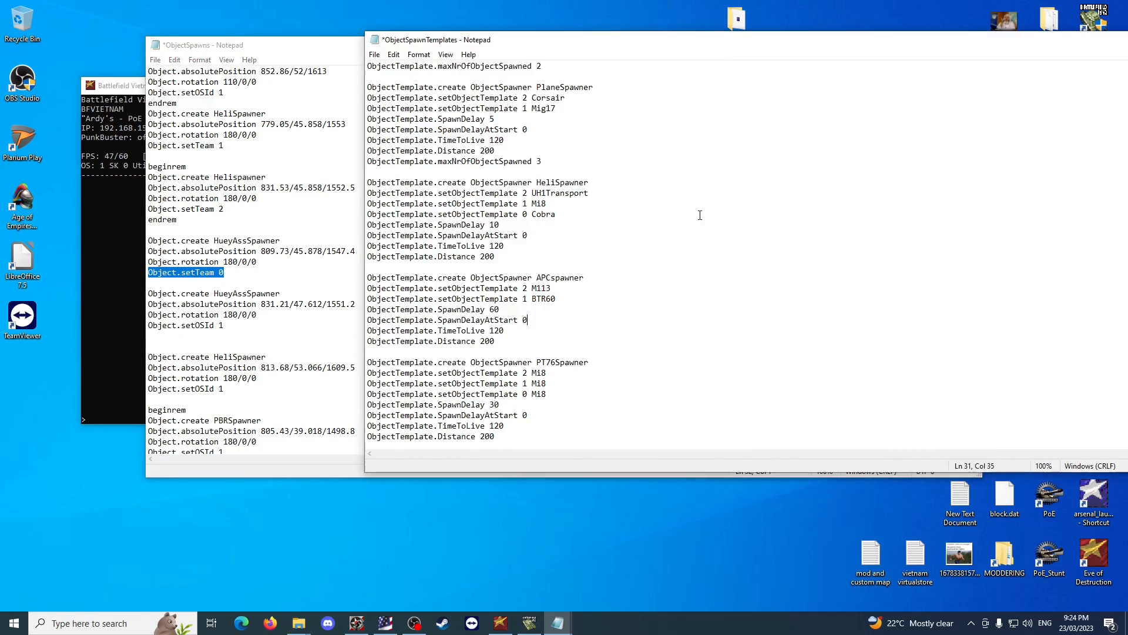
{"action": "left_click_drag", "start_coordinate": [368, 214], "coordinate": [503, 225]}
{"action": "left_click", "coordinate": [504, 224]}
{"action": "left_click_drag", "start_coordinate": [228, 273], "coordinate": [219, 272]}
{"action": "left_click", "coordinate": [1022, 277]}
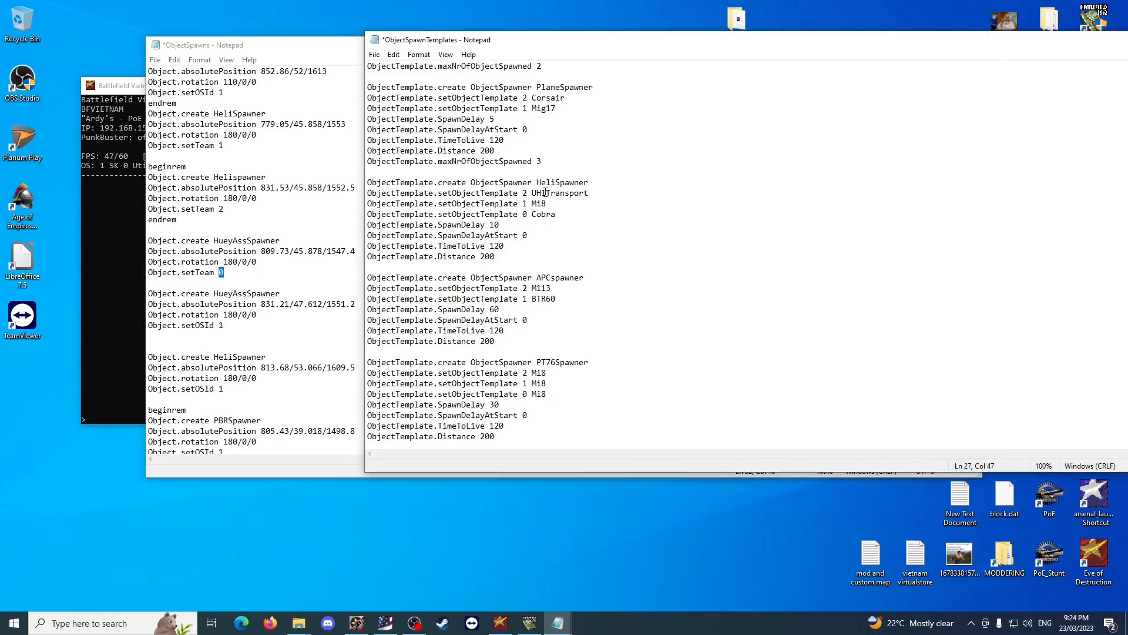
{"action": "left_click_drag", "start_coordinate": [523, 214], "coordinate": [529, 193]}
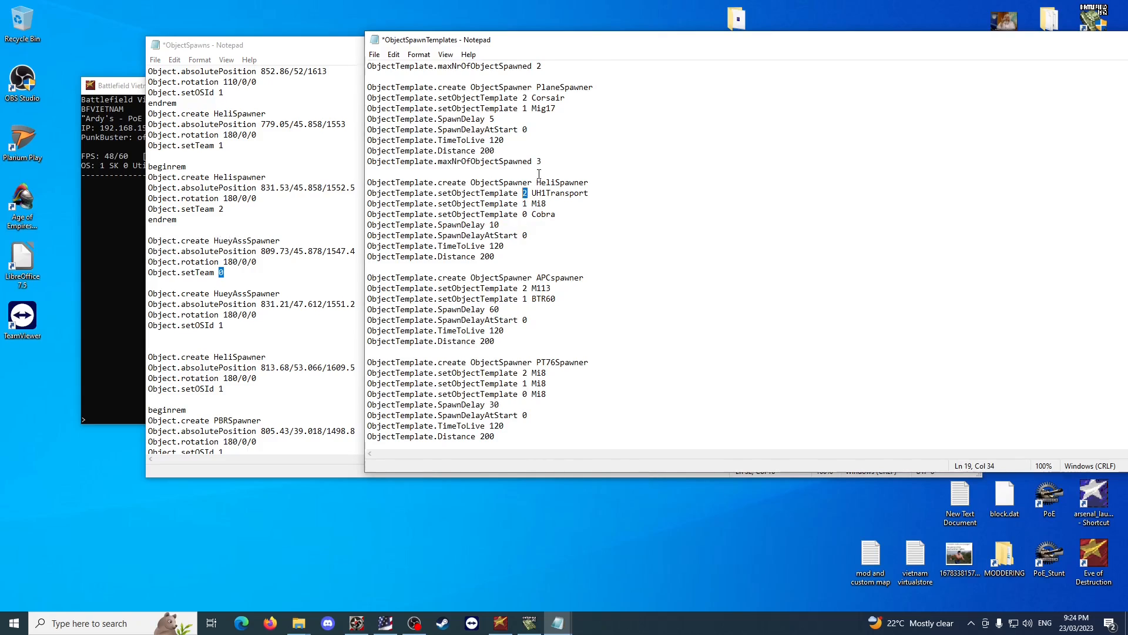
{"action": "scroll", "coordinate": [538, 174], "scroll_direction": "up", "scroll_amount": 2}
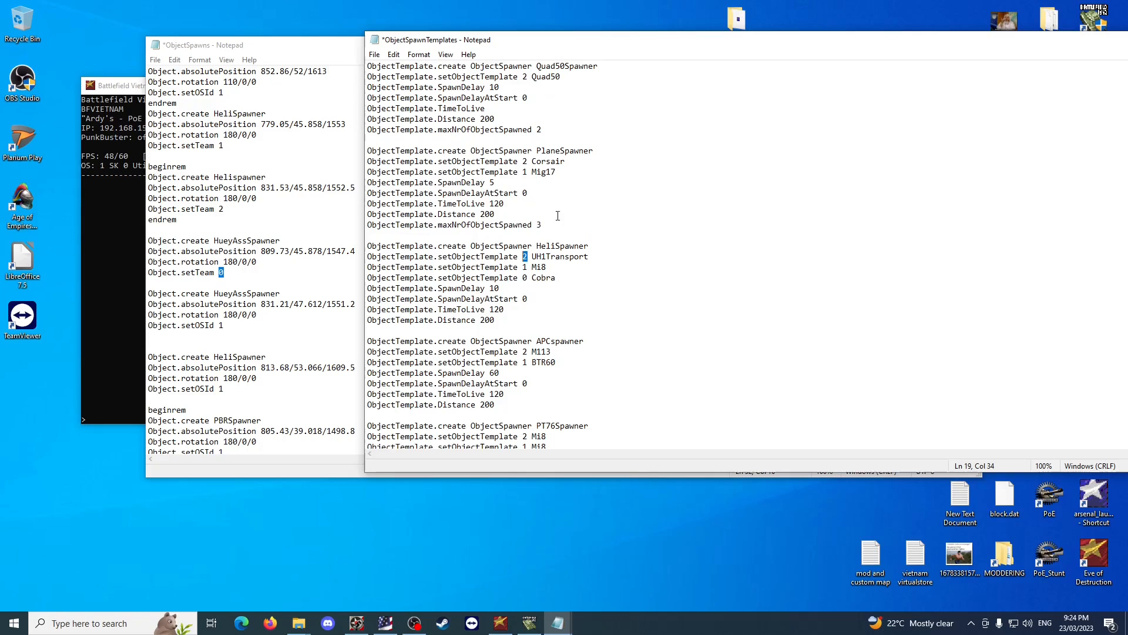
{"action": "left_click", "coordinate": [234, 288]}
{"action": "left_click_drag", "start_coordinate": [214, 293], "coordinate": [282, 293]}
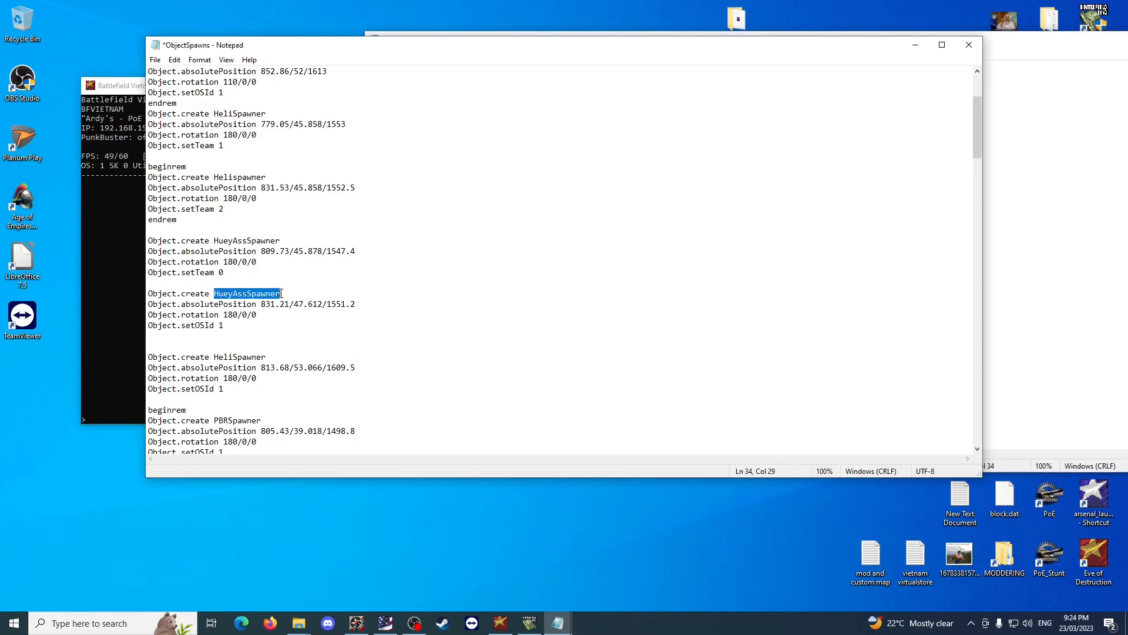
{"action": "left_click", "coordinate": [1052, 329]}
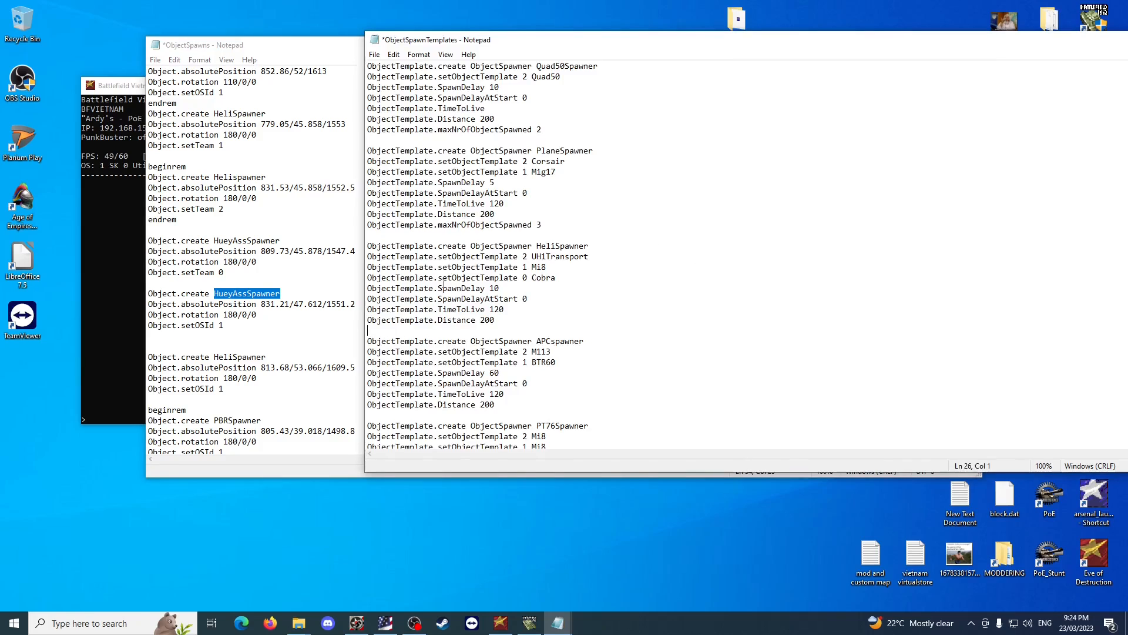
{"action": "left_click", "coordinate": [284, 251]}
{"action": "left_click_drag", "start_coordinate": [284, 240], "coordinate": [214, 241]}
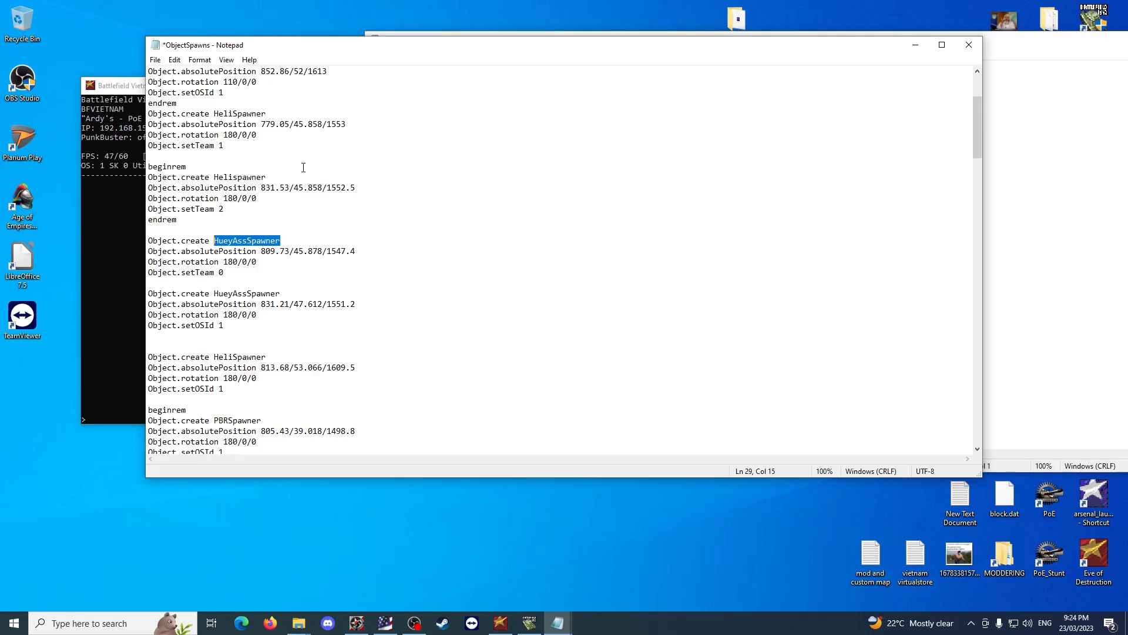
Compare the setTeam and setOSId lines of the two HueyAssSpawner entries in ObjectSpawns with the HeliSpawner template in ObjectSpawnTemplates.
{"action": "left_click_drag", "start_coordinate": [356, 304], "coordinate": [261, 305]}
{"action": "left_click_drag", "start_coordinate": [281, 241], "coordinate": [205, 272]}
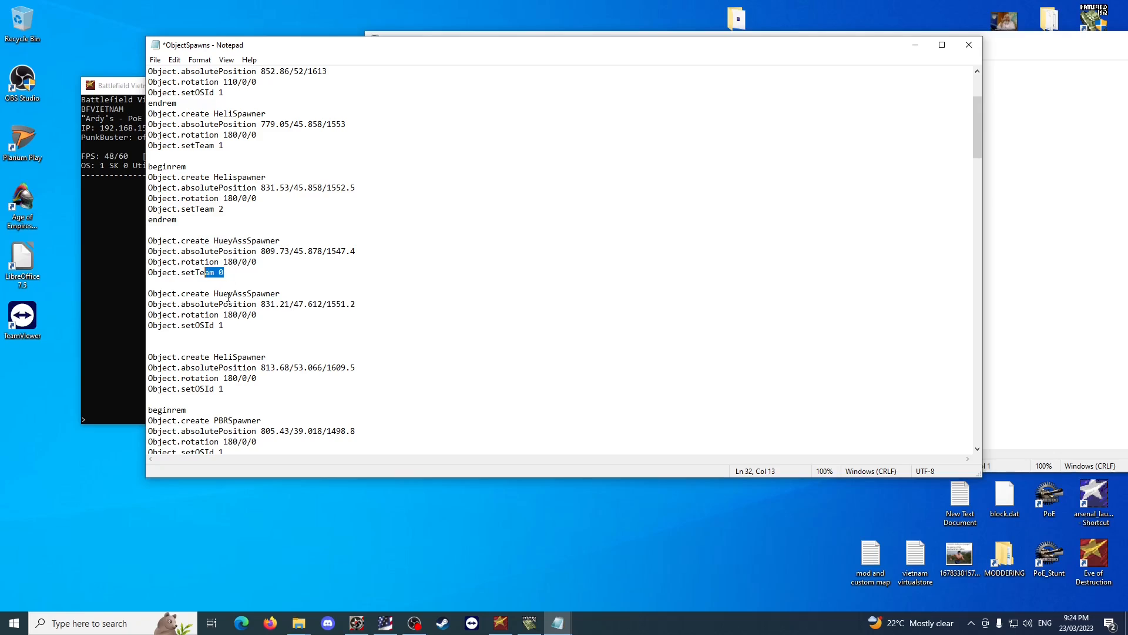
{"action": "left_click_drag", "start_coordinate": [224, 326], "coordinate": [149, 327]}
{"action": "left_click_drag", "start_coordinate": [226, 272], "coordinate": [148, 272]}
{"action": "left_click", "coordinate": [436, 291]}
{"action": "key", "text": "alt+Tab"}
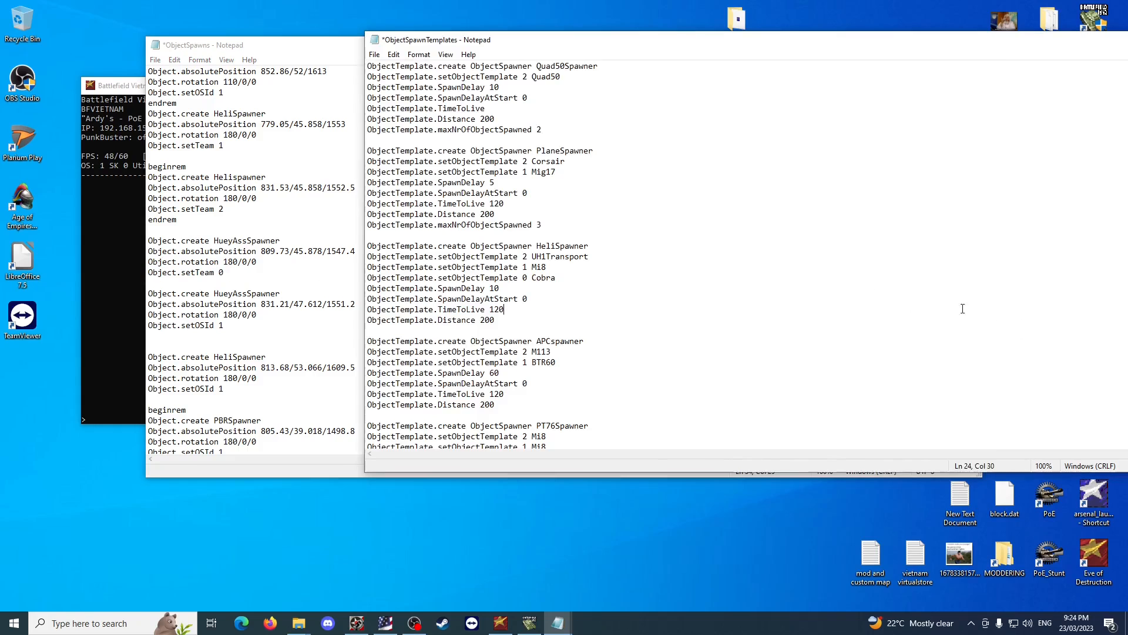
{"action": "left_click_drag", "start_coordinate": [594, 246], "coordinate": [537, 252]}
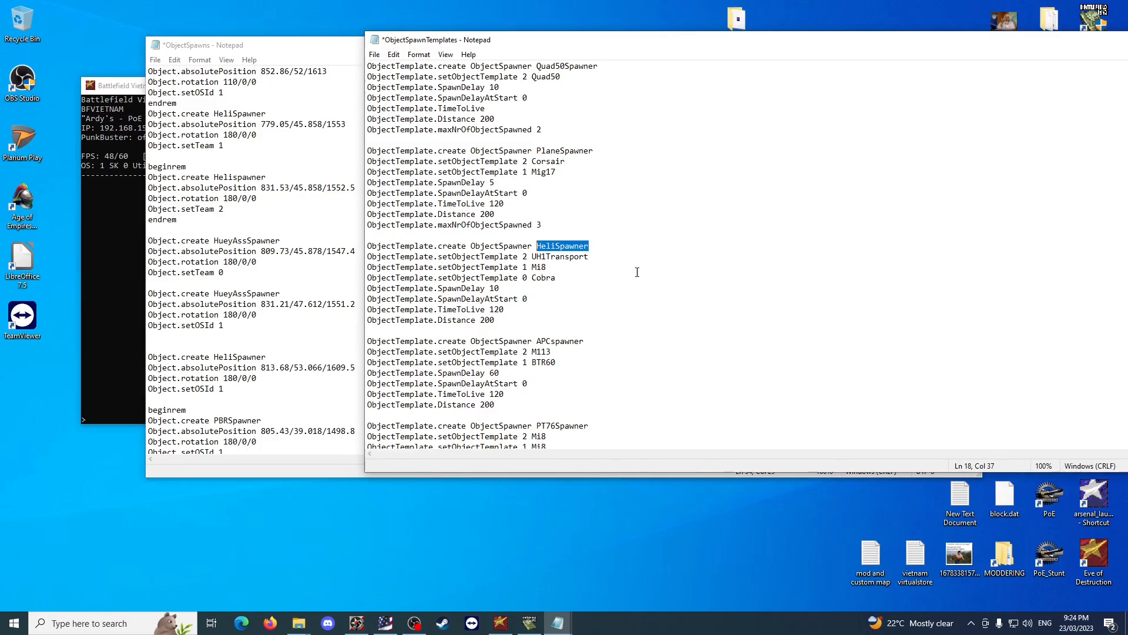
{"action": "left_click", "coordinate": [649, 293]}
Save and close both the ObjectSpawns and ObjectSpawnTemplates files.
{"action": "left_click", "coordinate": [264, 156]}
{"action": "key", "text": "ctrl+s"}
{"action": "left_click", "coordinate": [976, 50]}
{"action": "left_click", "coordinate": [822, 214]}
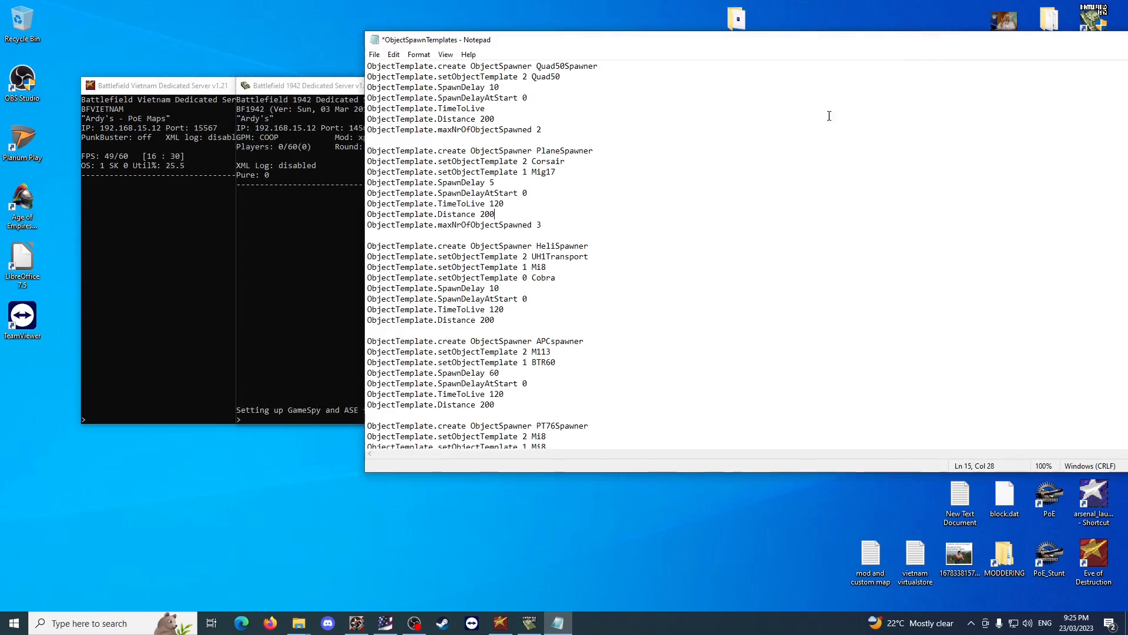
{"action": "key", "text": "ctrl+s"}
{"action": "left_click_drag", "start_coordinate": [842, 45], "coordinate": [627, 60]}
{"action": "left_click", "coordinate": [970, 56]}
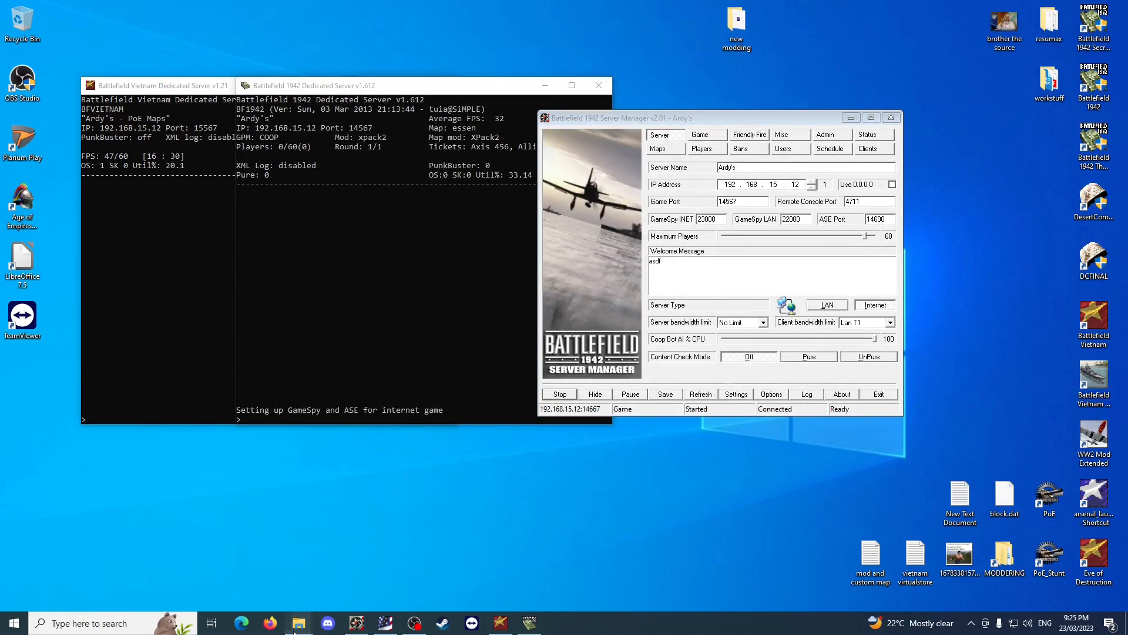
Switch to the File Explorer window showing the singleplayer folder and go up to the new modding folder.
{"action": "mouse_move", "coordinate": [299, 622]}
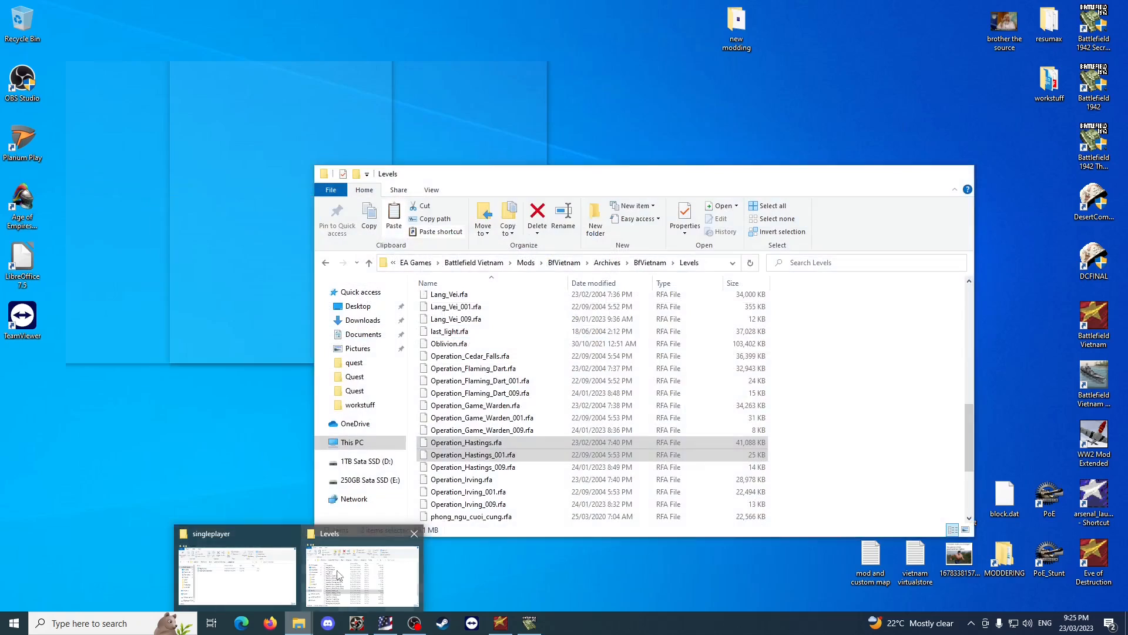
{"action": "left_click", "coordinate": [358, 576]}
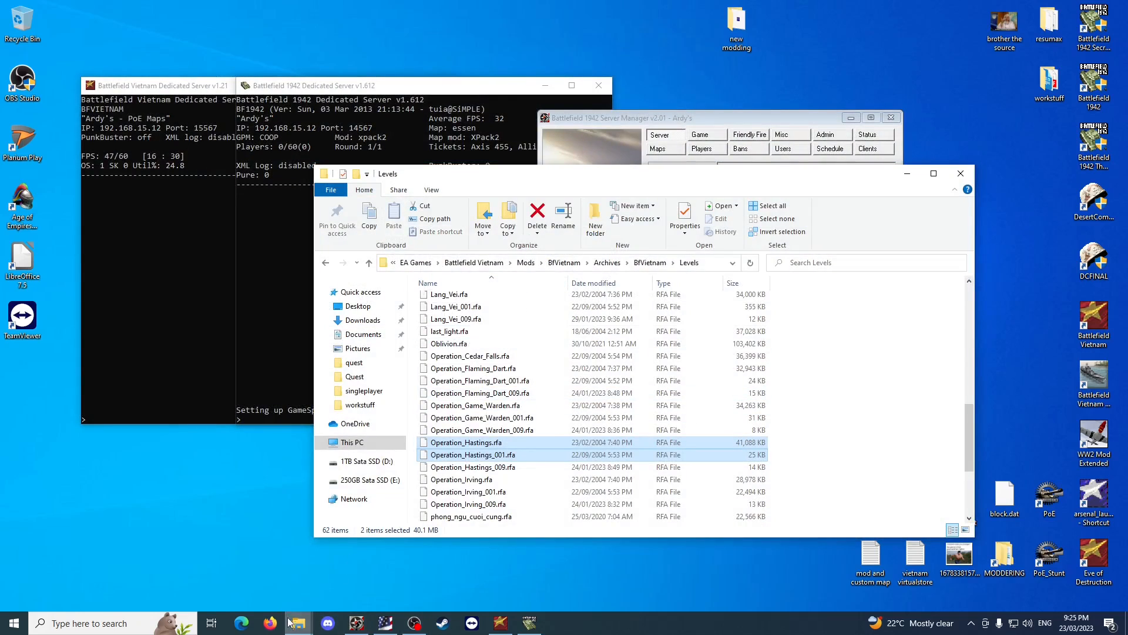
{"action": "mouse_move", "coordinate": [299, 623]}
{"action": "left_click", "coordinate": [235, 579]}
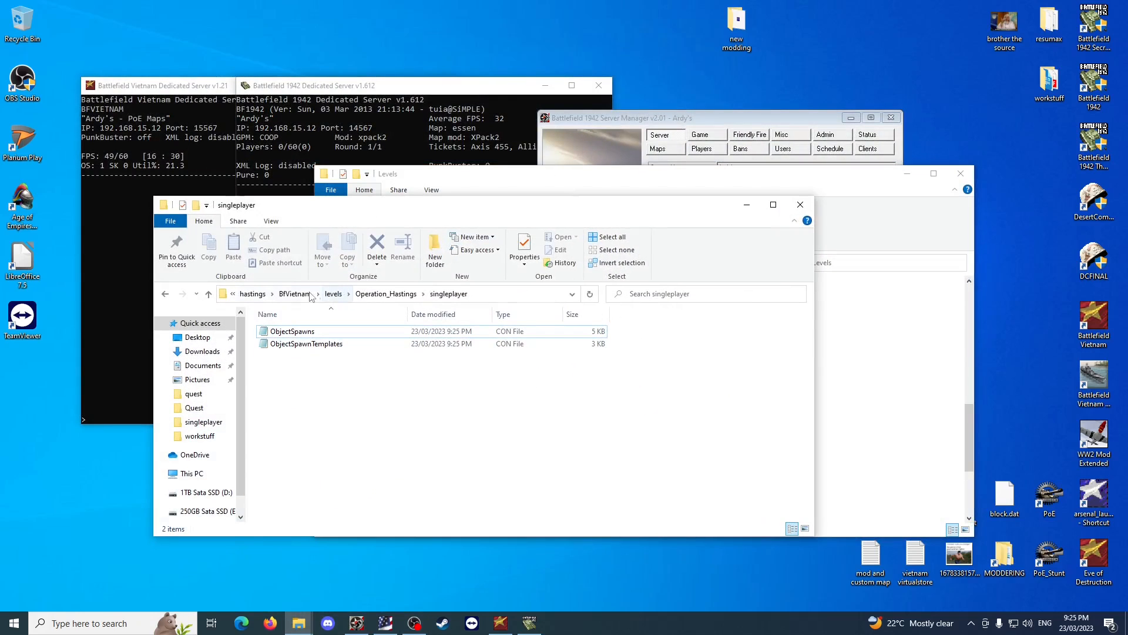
{"action": "left_click", "coordinate": [295, 293]}
{"action": "left_click", "coordinate": [338, 293]}
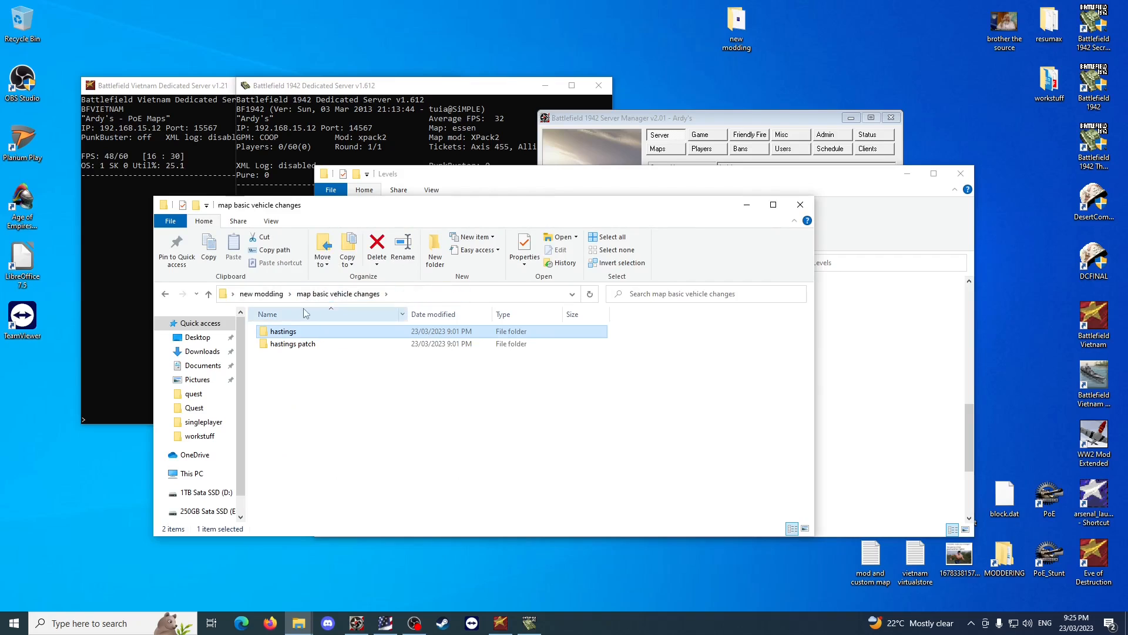
{"action": "left_click", "coordinate": [273, 298]}
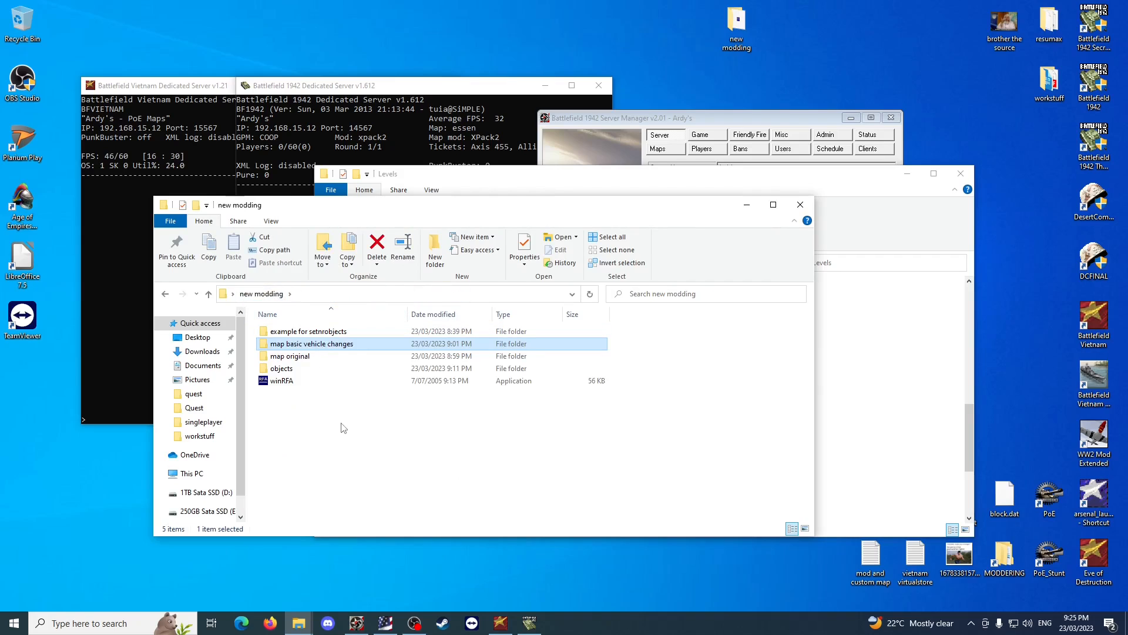
Open map basic vehicle changes > hastings > BfVietnam > levels > Operation_Hastings > singleplayer.
{"action": "double_click", "coordinate": [315, 344]}
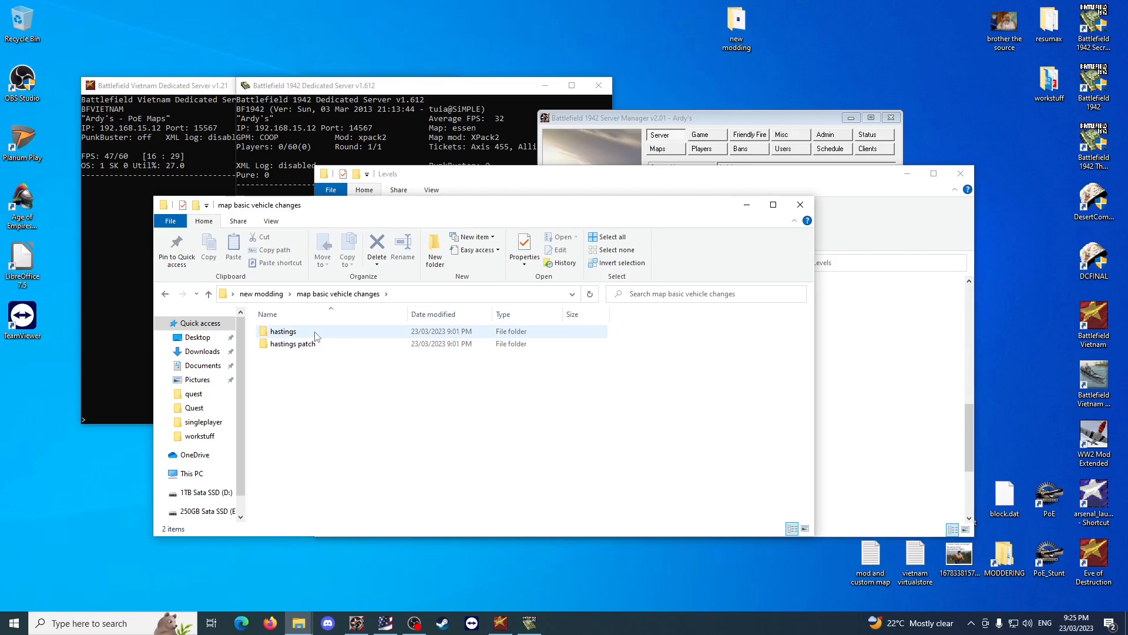
{"action": "double_click", "coordinate": [315, 334]}
{"action": "double_click", "coordinate": [316, 334]}
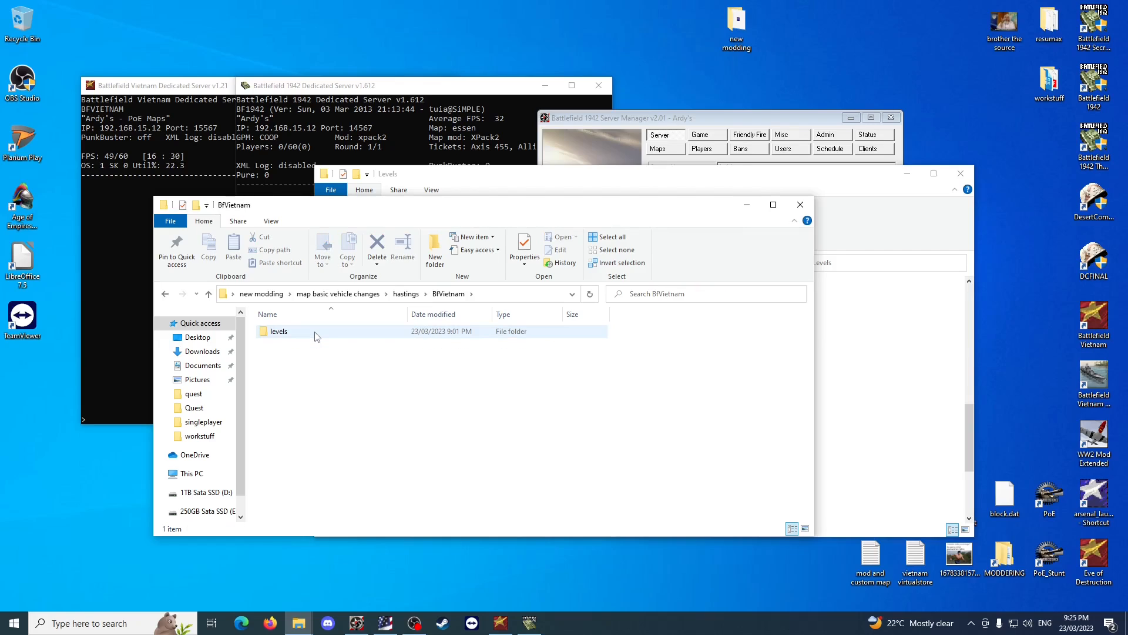
{"action": "double_click", "coordinate": [316, 334]}
{"action": "double_click", "coordinate": [355, 337]}
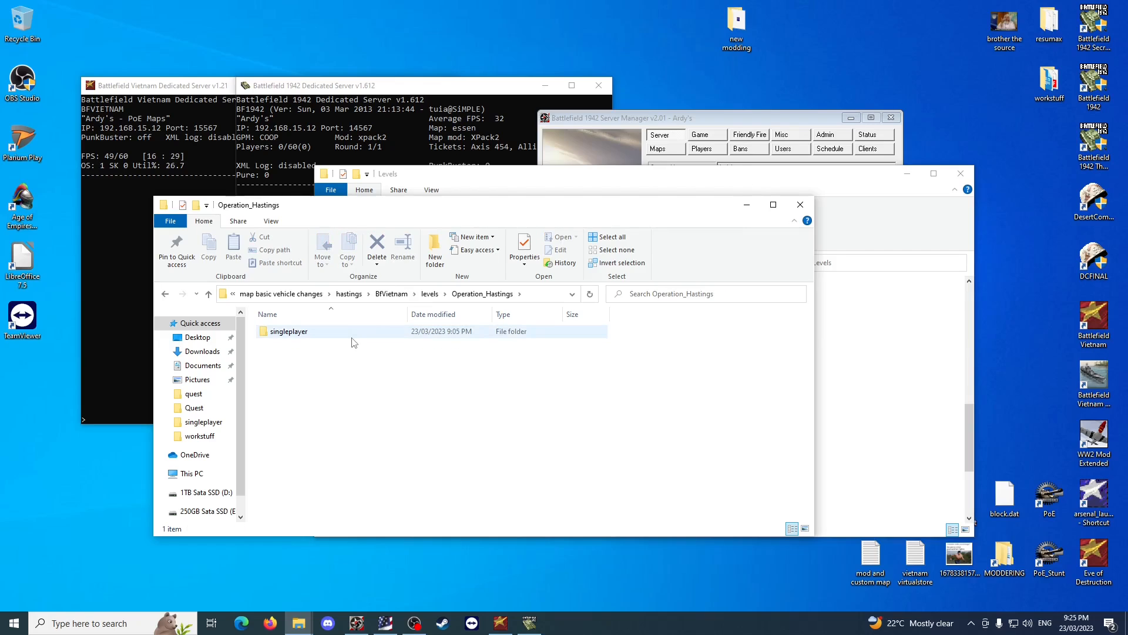
{"action": "double_click", "coordinate": [355, 337]}
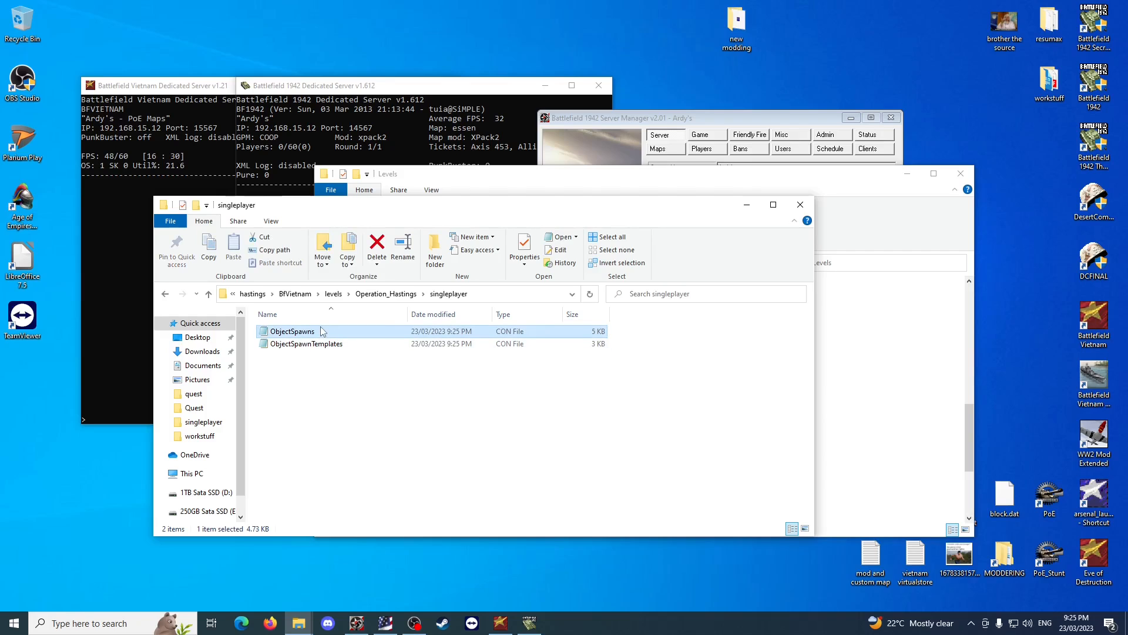
Open ObjectSpawnTemplates from the singleplayer folder, review its saved spawner templates, and close it.
{"action": "double_click", "coordinate": [316, 345]}
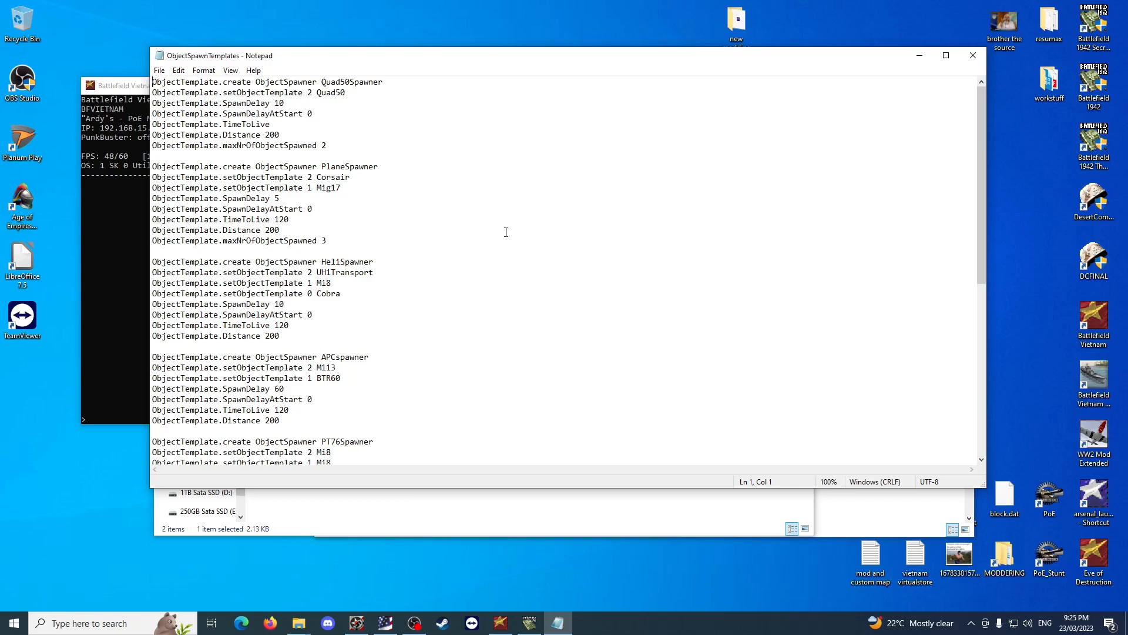
{"action": "scroll", "coordinate": [506, 232], "scroll_direction": "down", "scroll_amount": 8}
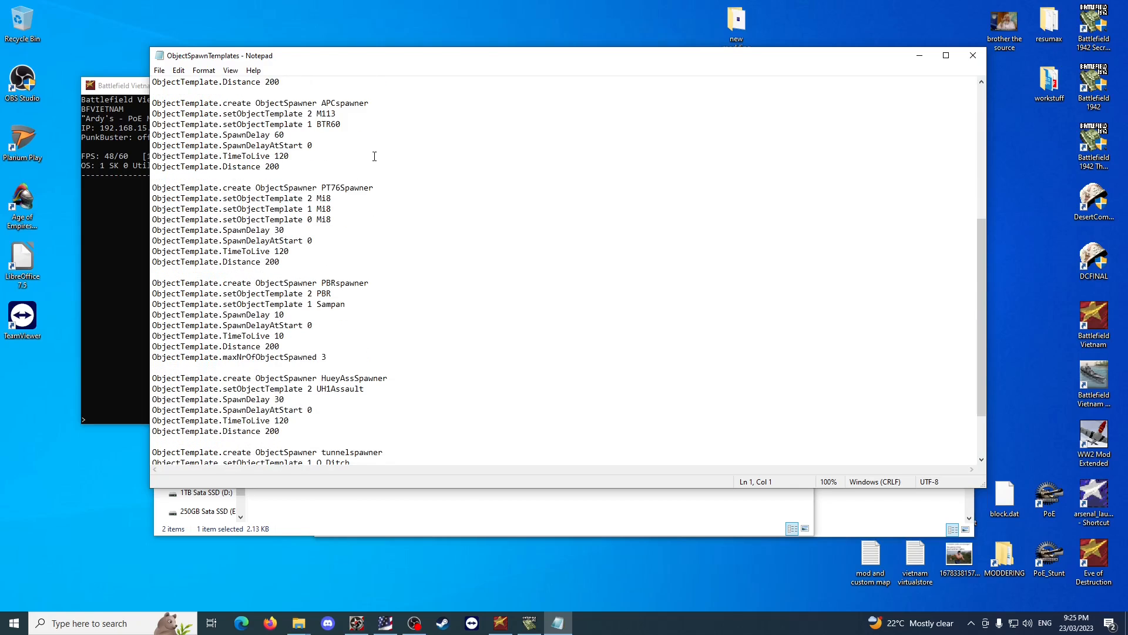
{"action": "scroll", "coordinate": [486, 297], "scroll_direction": "down", "scroll_amount": 3}
{"action": "scroll", "coordinate": [567, 273], "scroll_direction": "up", "scroll_amount": 6}
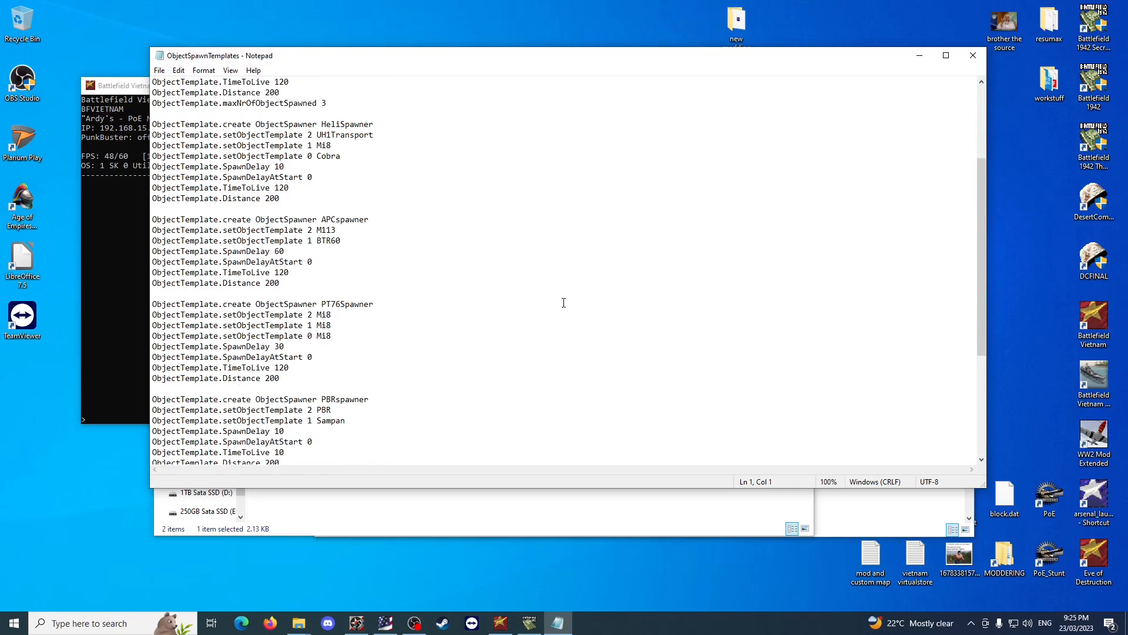
{"action": "left_click", "coordinate": [973, 55]}
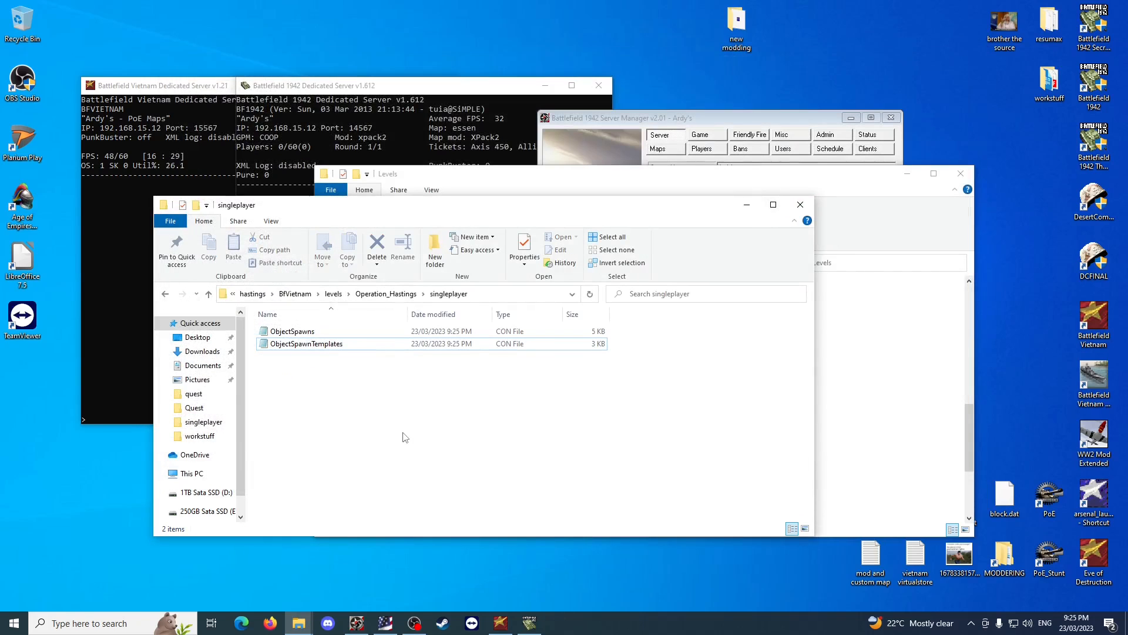
Permanently delete the ObjectSpawns file from the edited hastings map's singleplayer folder.
{"action": "left_click", "coordinate": [288, 332]}
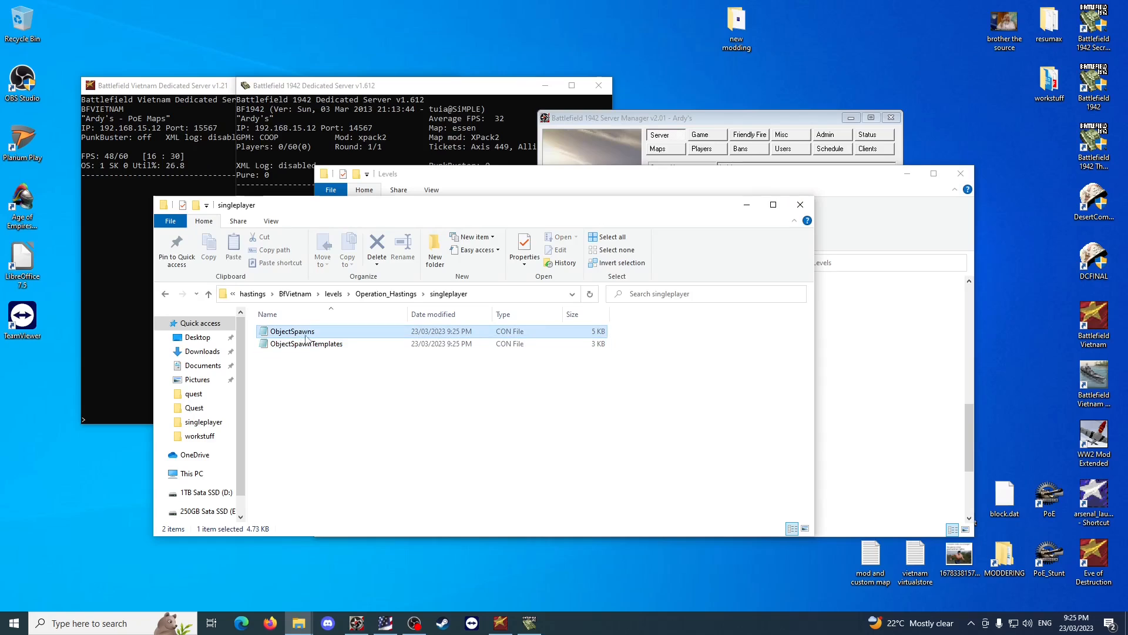
{"action": "key", "text": "shift+Delete"}
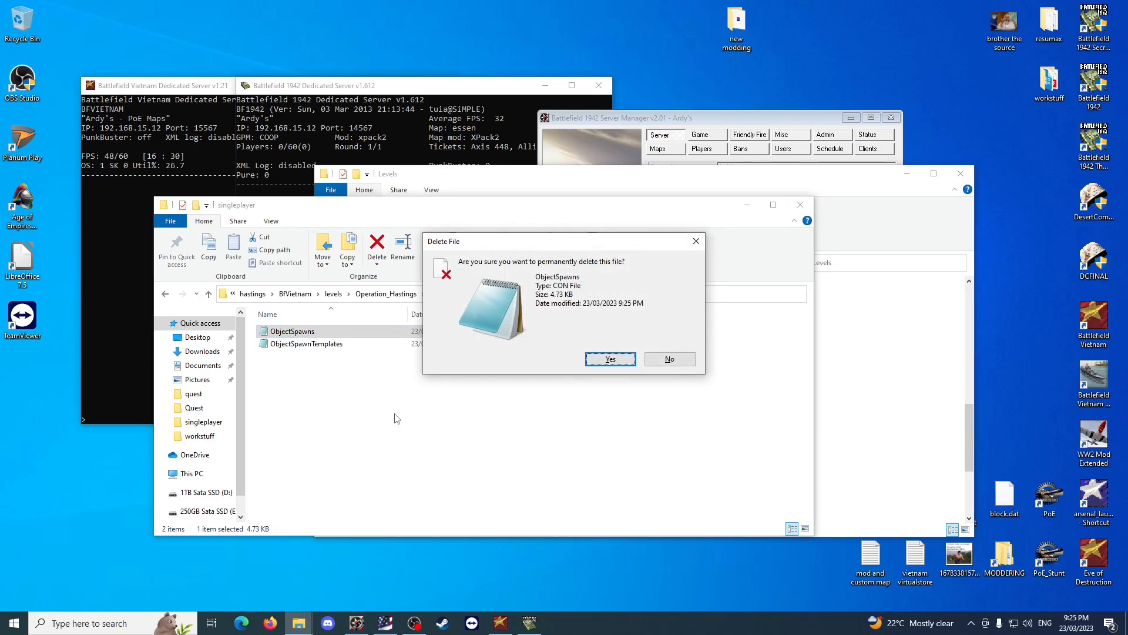
{"action": "key", "text": "Return"}
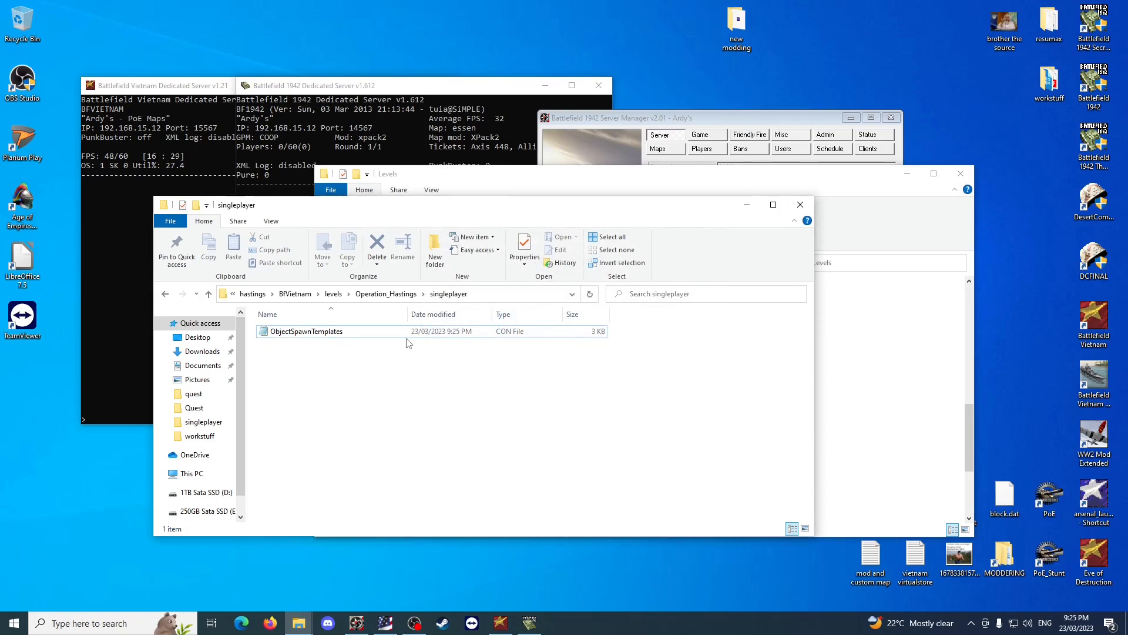
Look into the hastings folder inside map original, and go back up to map original.
{"action": "left_click", "coordinate": [253, 294]}
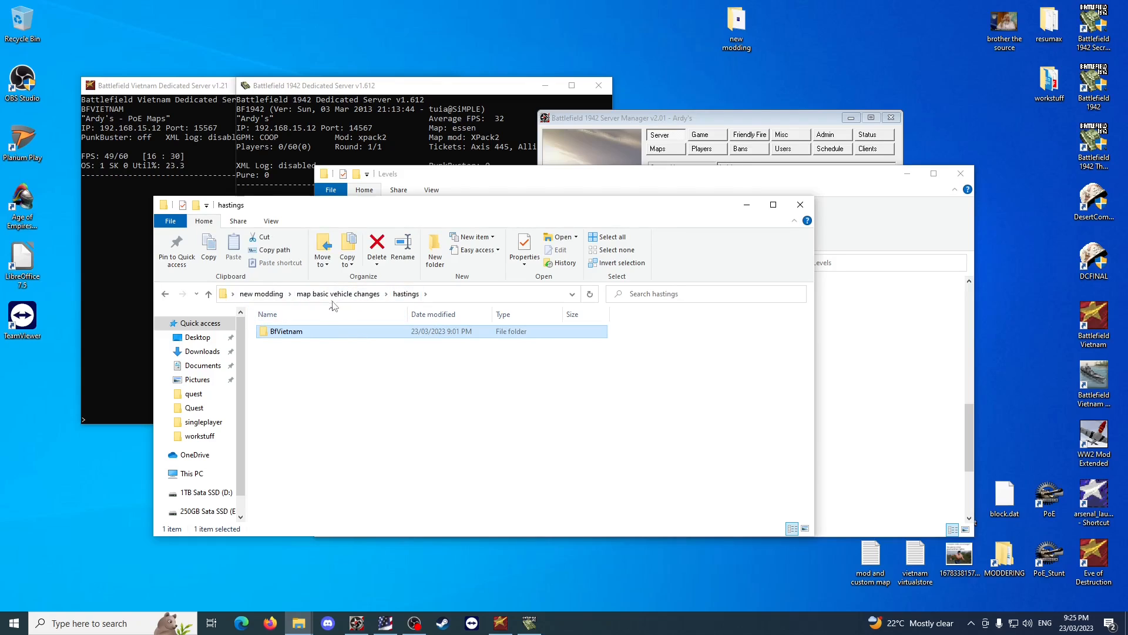
{"action": "left_click", "coordinate": [261, 294]}
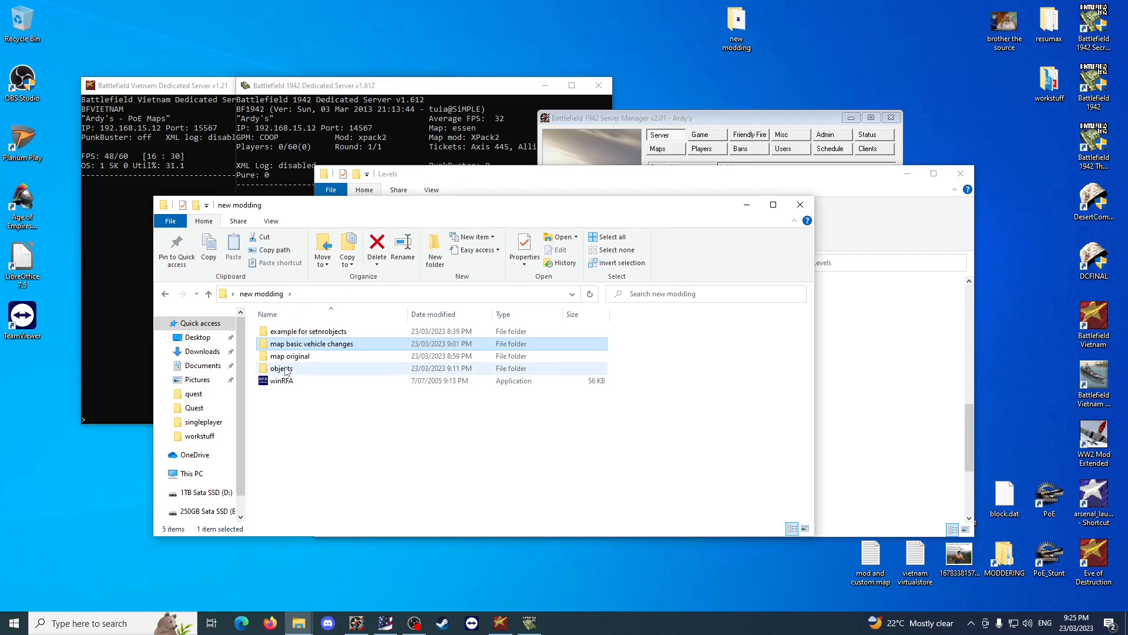
{"action": "double_click", "coordinate": [298, 357]}
{"action": "double_click", "coordinate": [320, 332]}
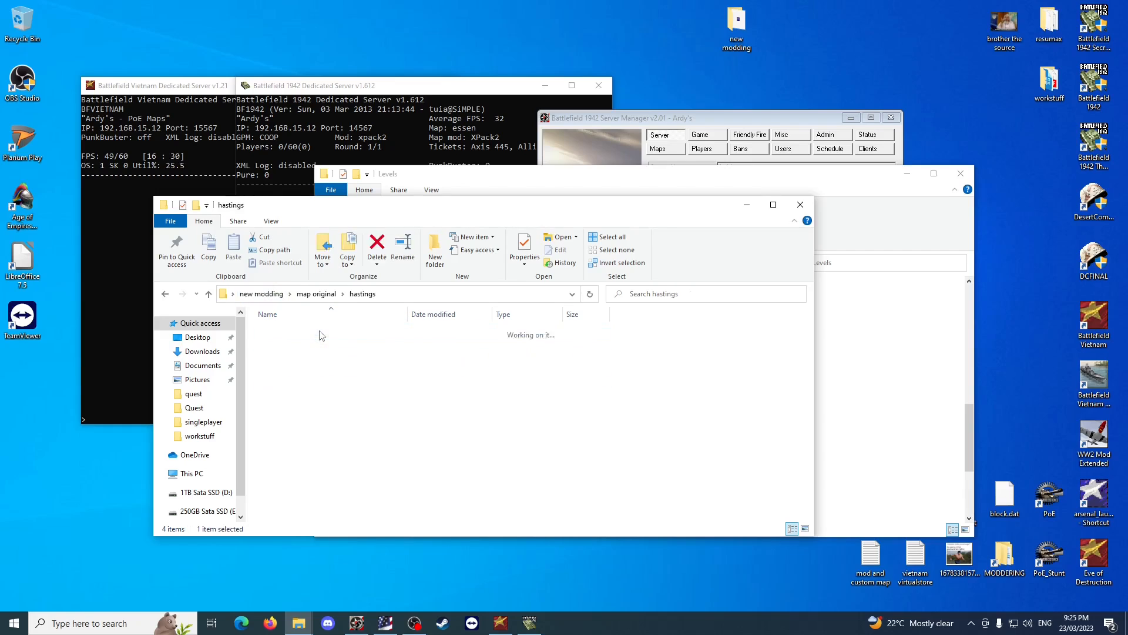
{"action": "double_click", "coordinate": [321, 332]}
{"action": "key", "text": "alt+Up"}
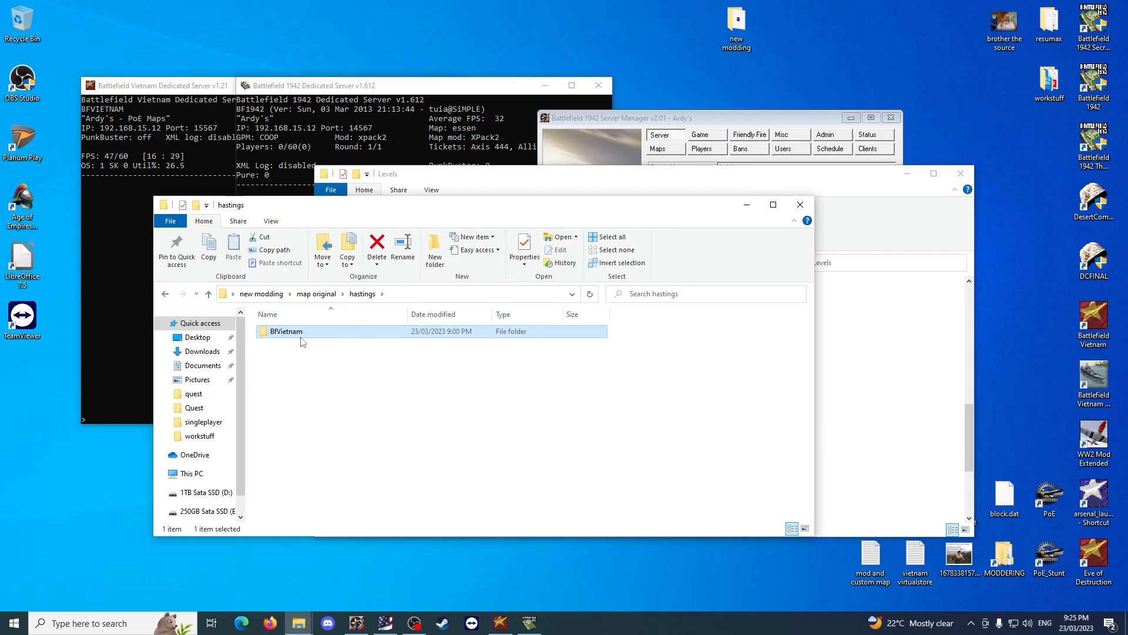
{"action": "key", "text": "alt+Up"}
Open hastings patch > BfVietnam > levels > Operation_Hastings > singleplayer inside map original to view its spawn files.
{"action": "double_click", "coordinate": [305, 345]}
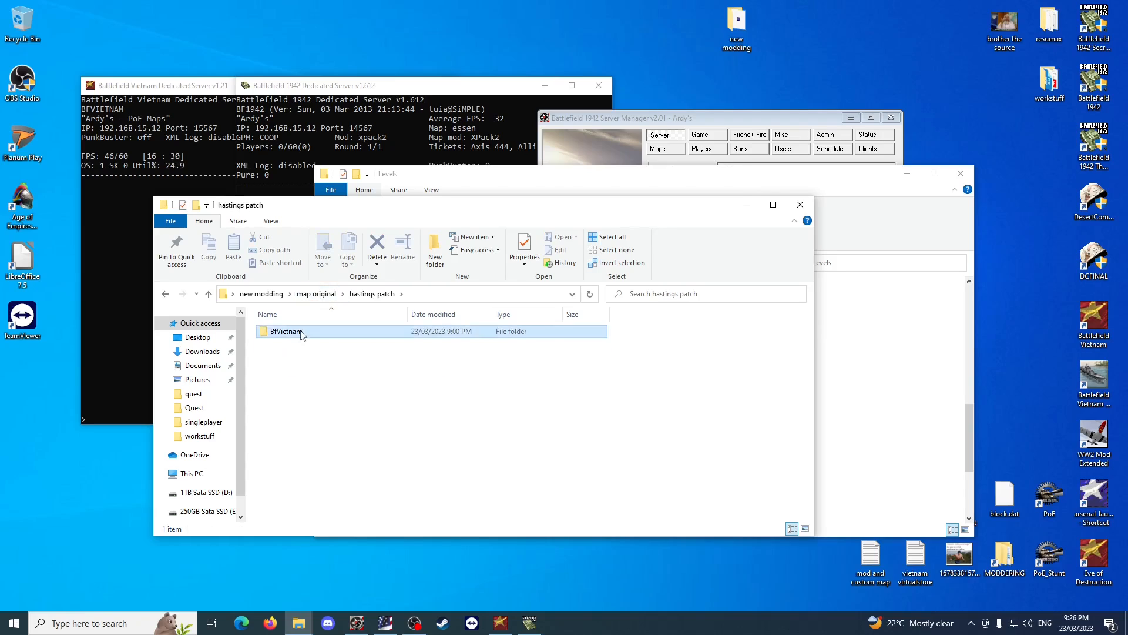
{"action": "double_click", "coordinate": [302, 332]}
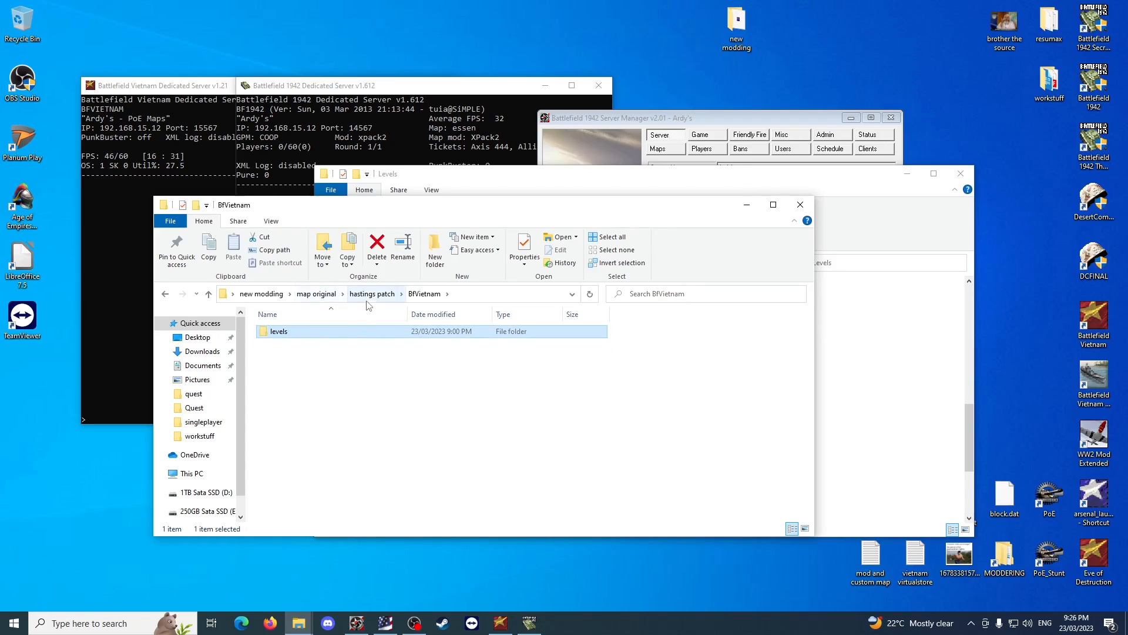
{"action": "double_click", "coordinate": [332, 334]}
{"action": "double_click", "coordinate": [332, 334]}
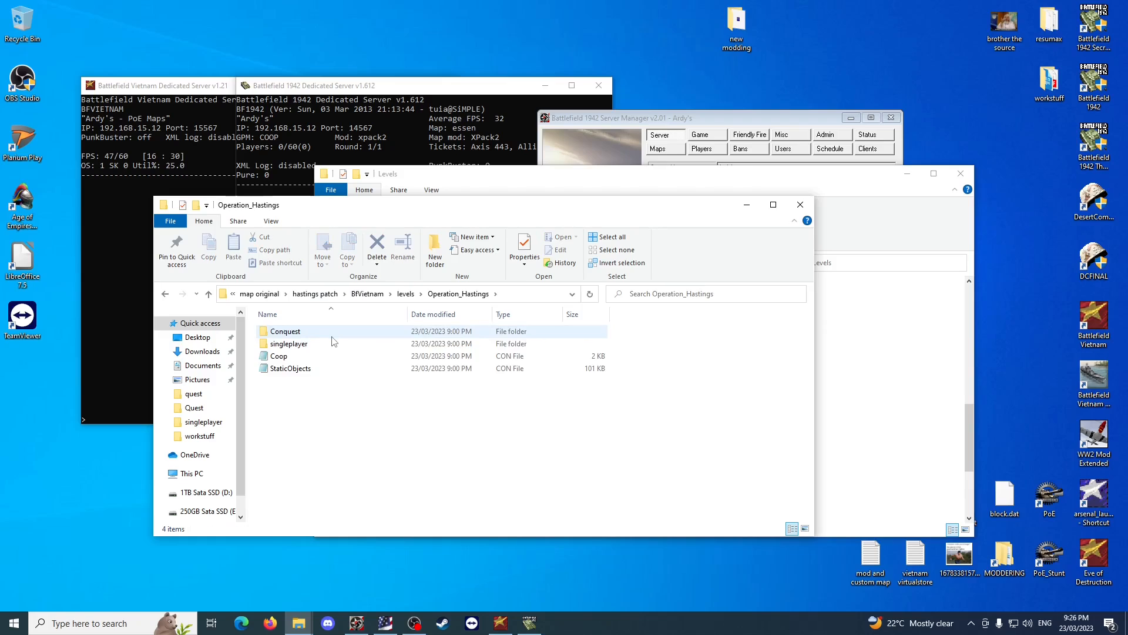
{"action": "double_click", "coordinate": [333, 343]}
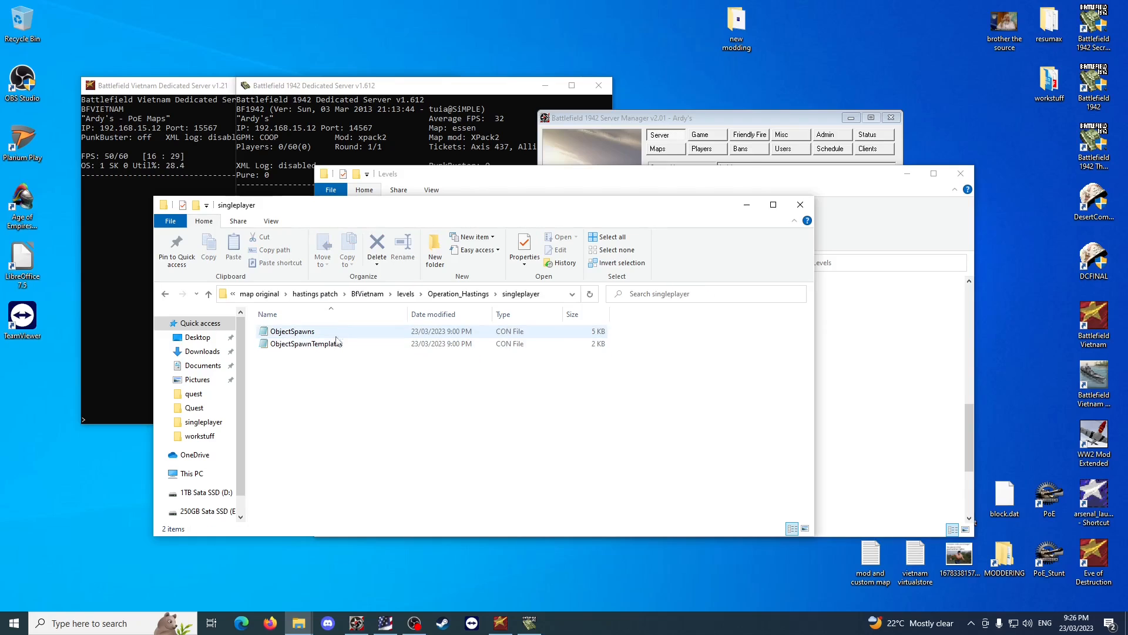
Return to map original and reopen the hastings patch folder down to singleplayer to check which spawn files the patch holds.
{"action": "left_click", "coordinate": [367, 294]}
{"action": "left_click", "coordinate": [371, 294]}
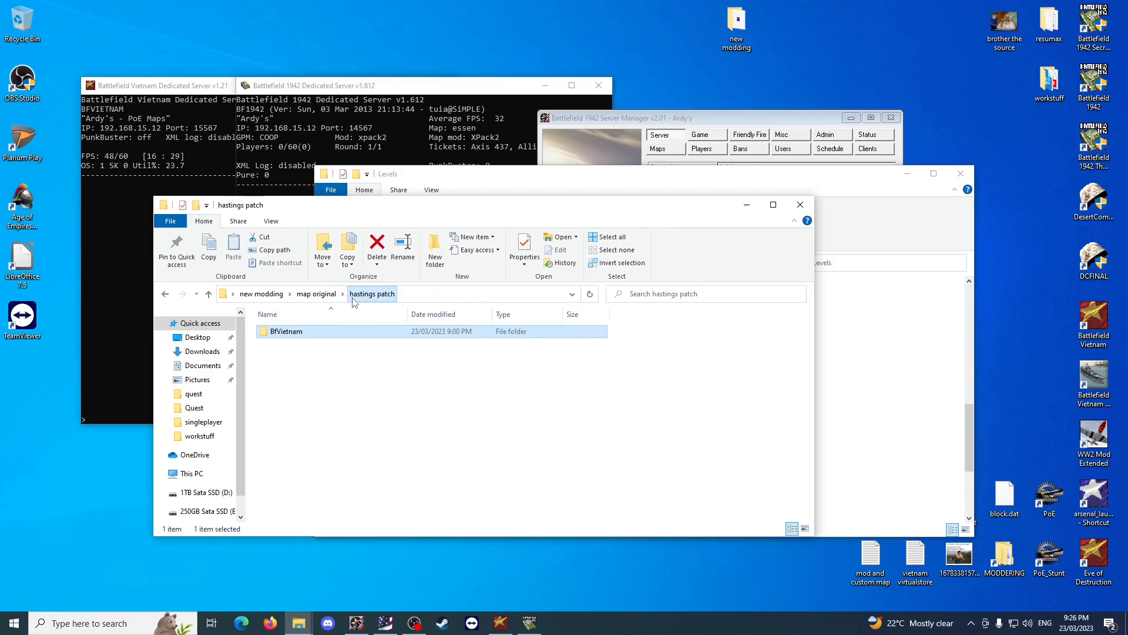
{"action": "left_click", "coordinate": [322, 294]}
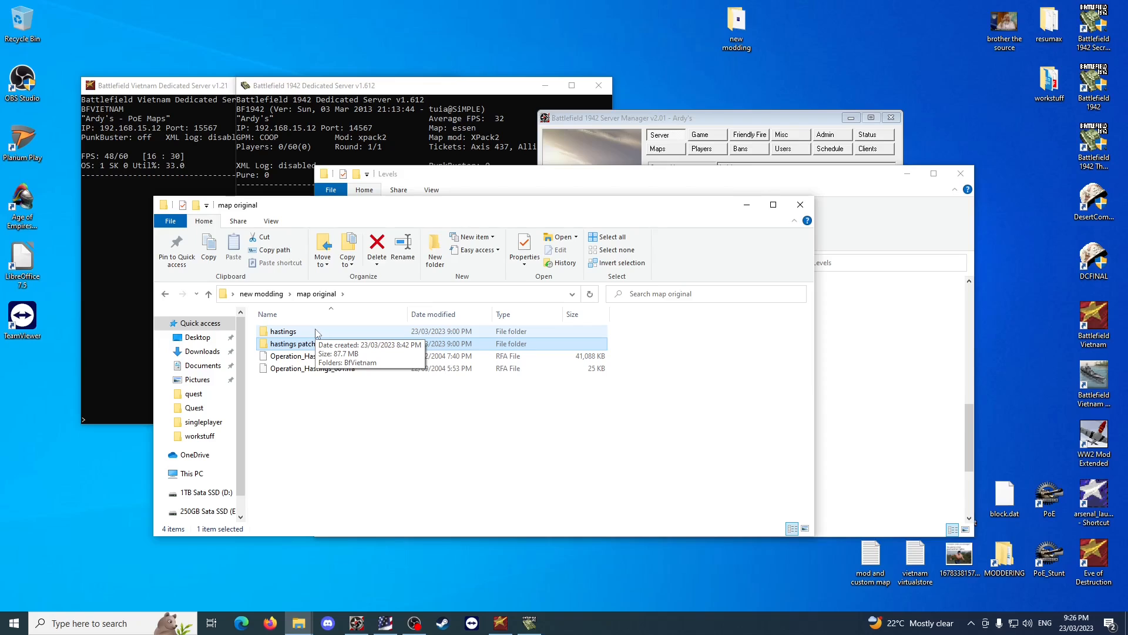
{"action": "double_click", "coordinate": [315, 343]}
{"action": "double_click", "coordinate": [315, 331]}
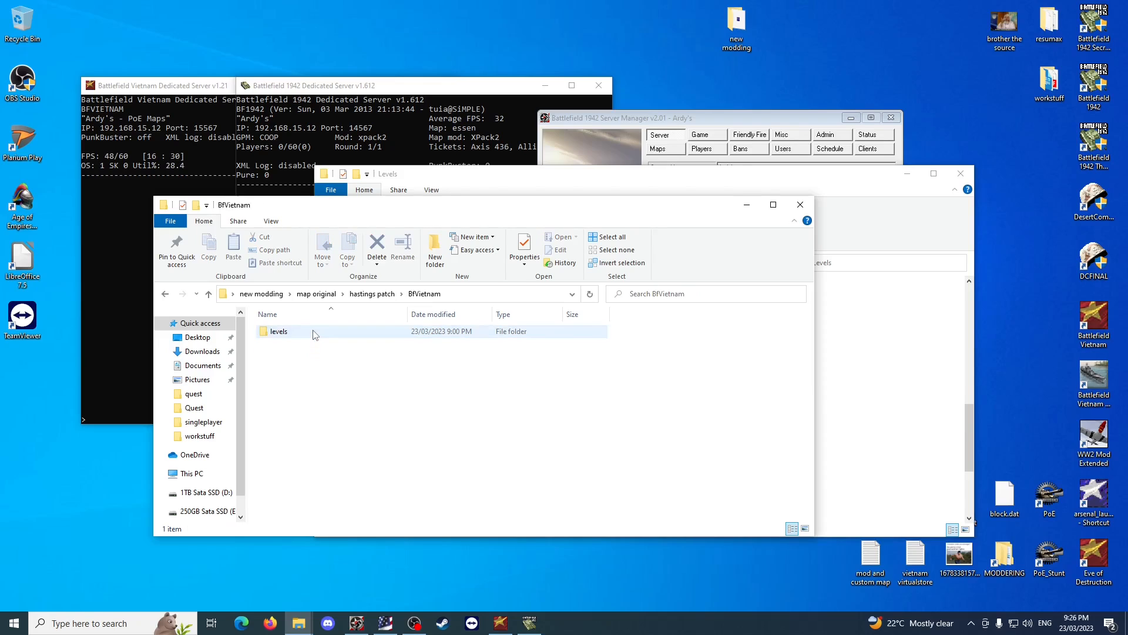
{"action": "double_click", "coordinate": [315, 331]}
{"action": "double_click", "coordinate": [315, 332]}
{"action": "double_click", "coordinate": [315, 344]}
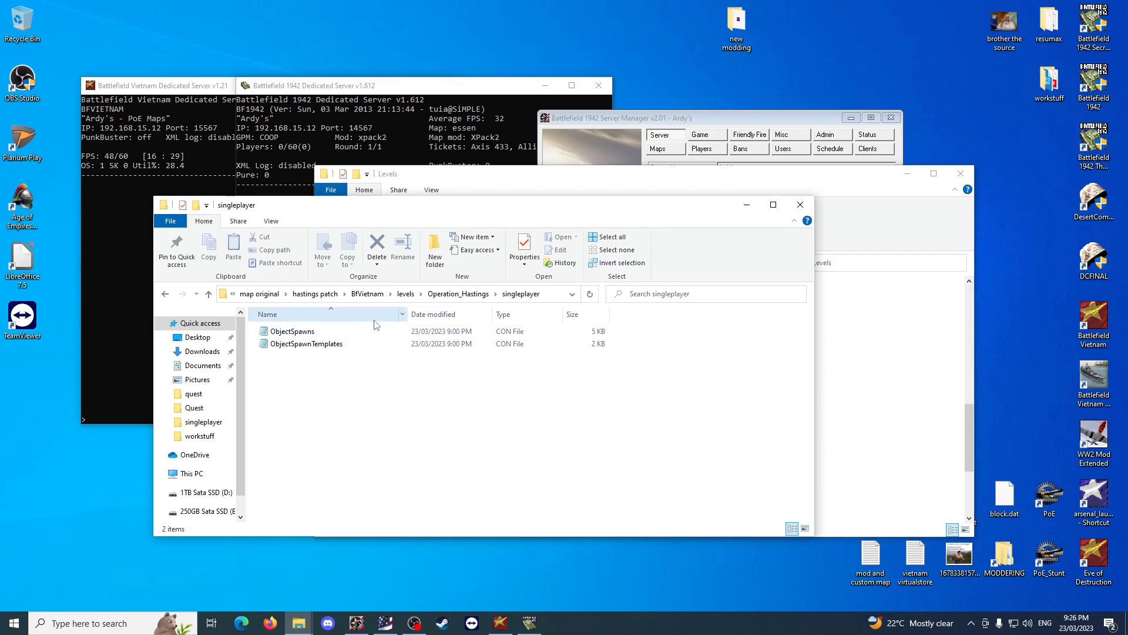
Go back through map original to the new modding folder.
{"action": "left_click", "coordinate": [315, 293]}
{"action": "left_click", "coordinate": [321, 294]}
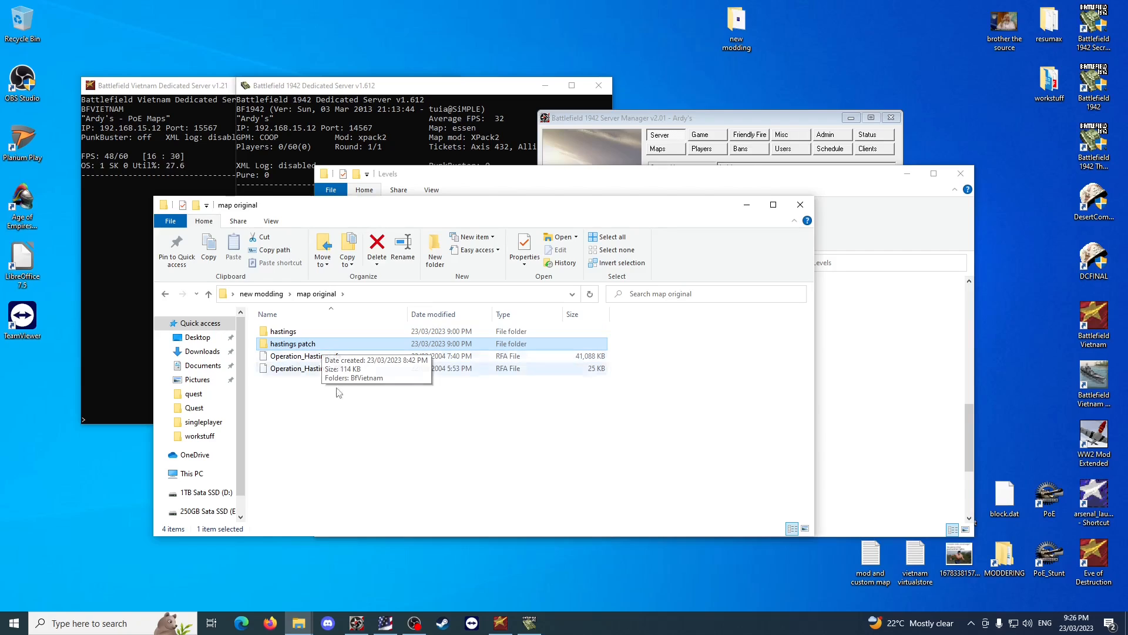
{"action": "left_click", "coordinate": [368, 415]}
{"action": "left_click", "coordinate": [267, 295]}
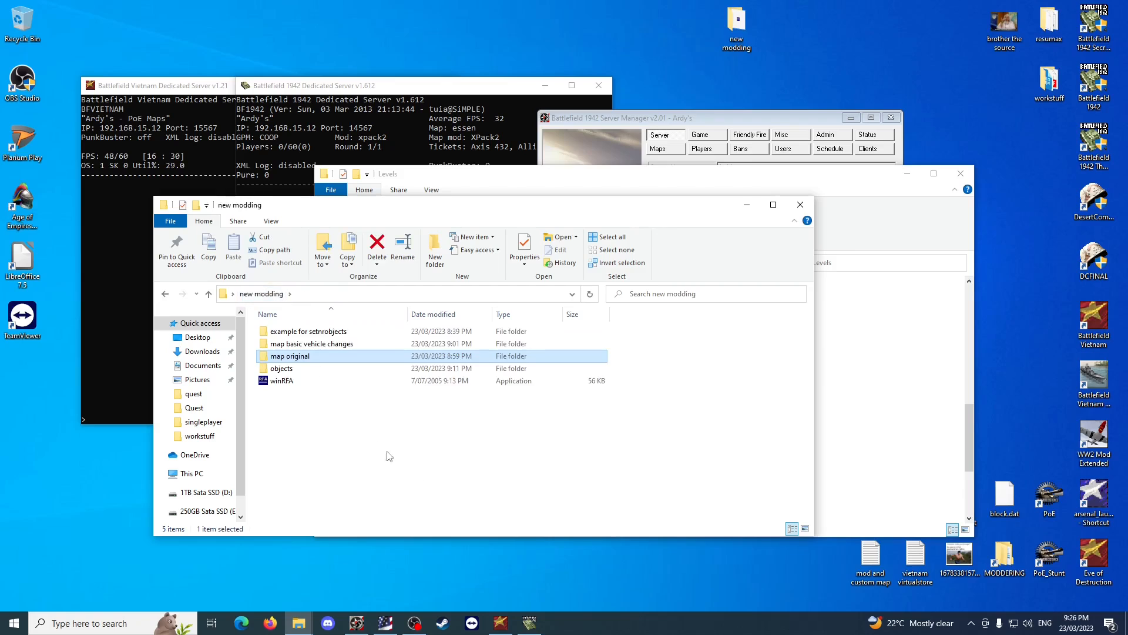
Launch winRFA from the new modding folder and locate Operation_Hastings_009.rfa in the game's Levels folder alongside it.
{"action": "left_click", "coordinate": [307, 382]}
{"action": "double_click", "coordinate": [310, 387]}
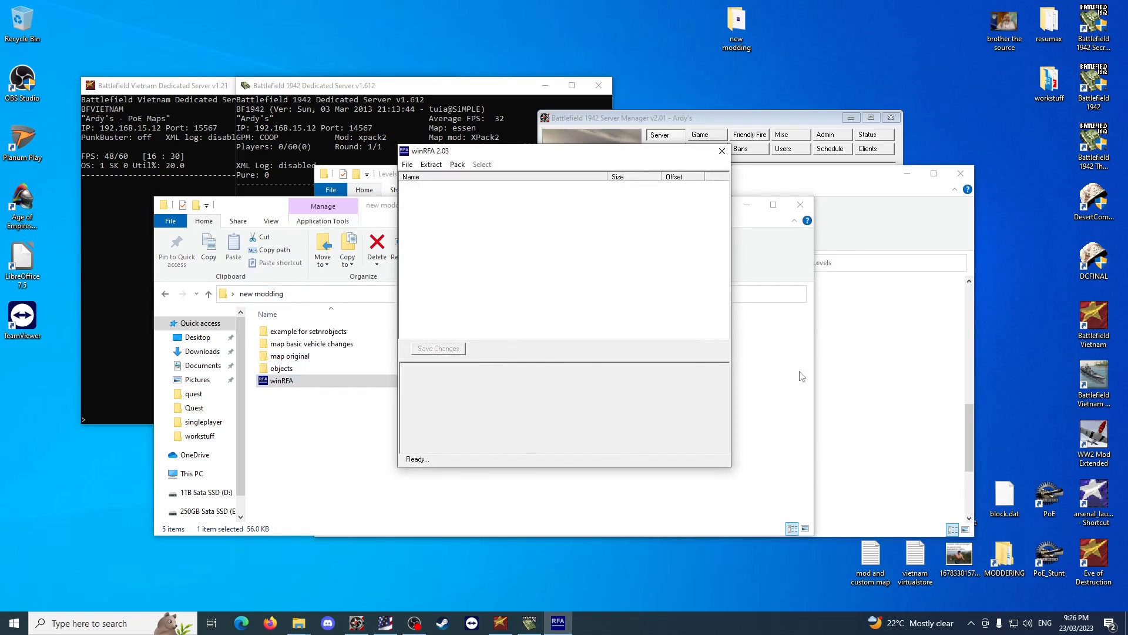
{"action": "left_click", "coordinate": [913, 411]}
{"action": "left_click_drag", "start_coordinate": [683, 179], "coordinate": [940, 262]}
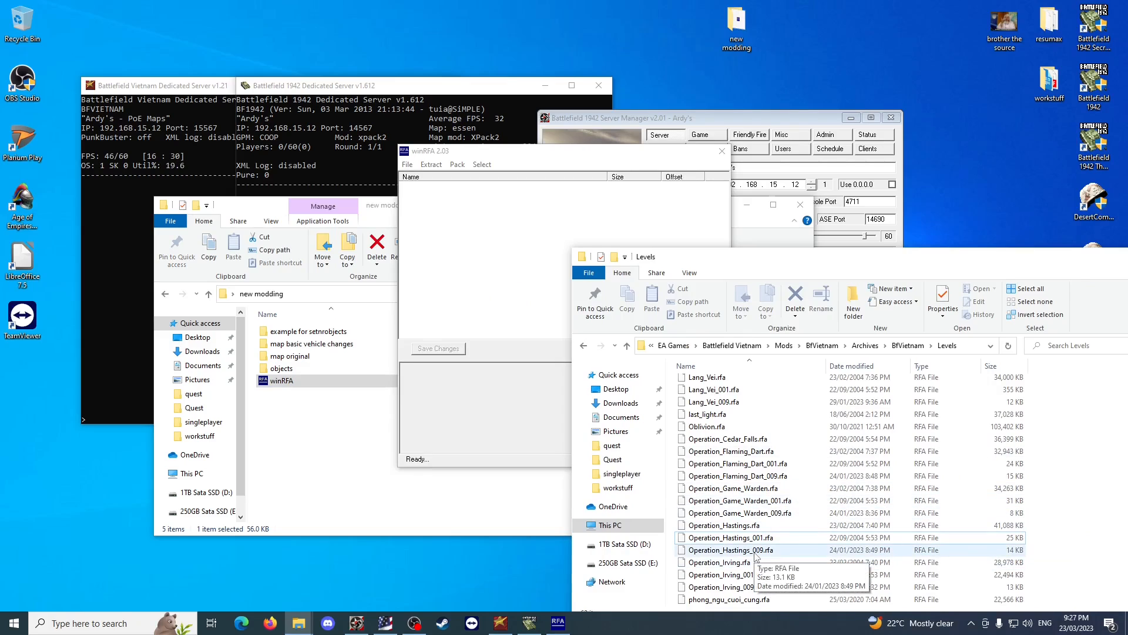
{"action": "left_click", "coordinate": [729, 551]}
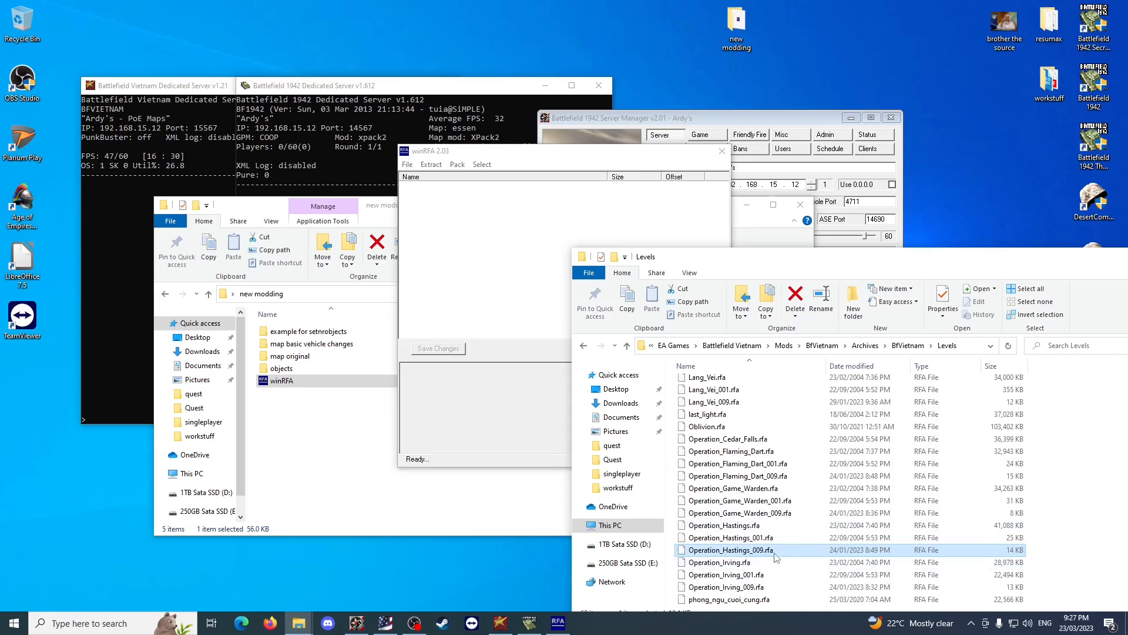
{"action": "left_click", "coordinate": [393, 269]}
{"action": "left_click", "coordinate": [491, 148]}
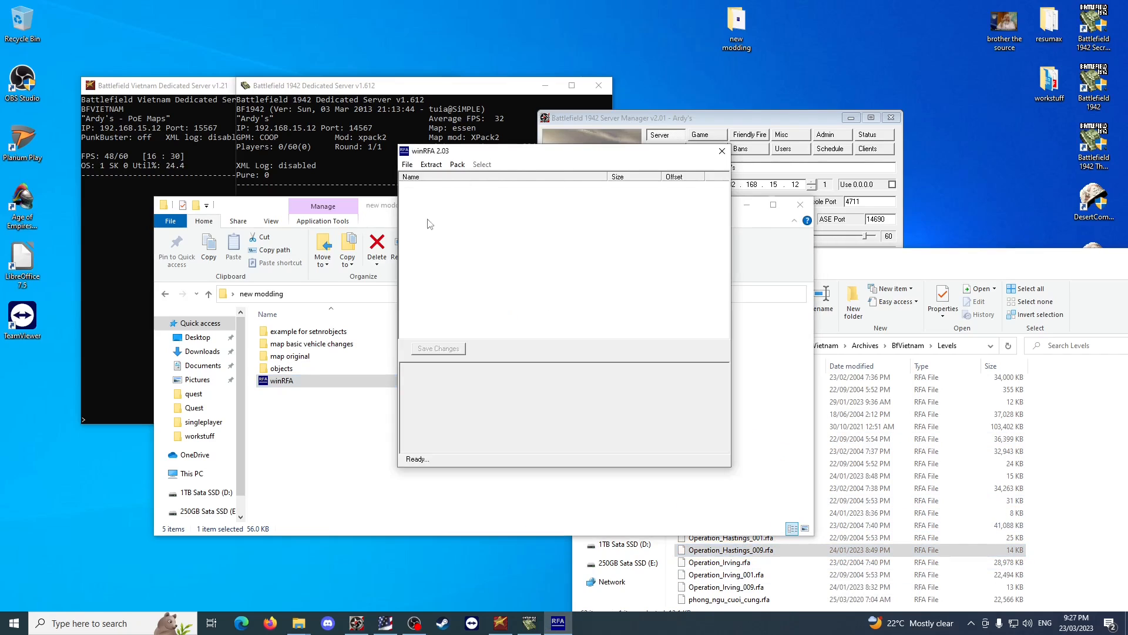
Start packing a directory in winRFA and browse for the source down to Desktop > new modding > map basic vehicle changes.
{"action": "left_click", "coordinate": [457, 164]}
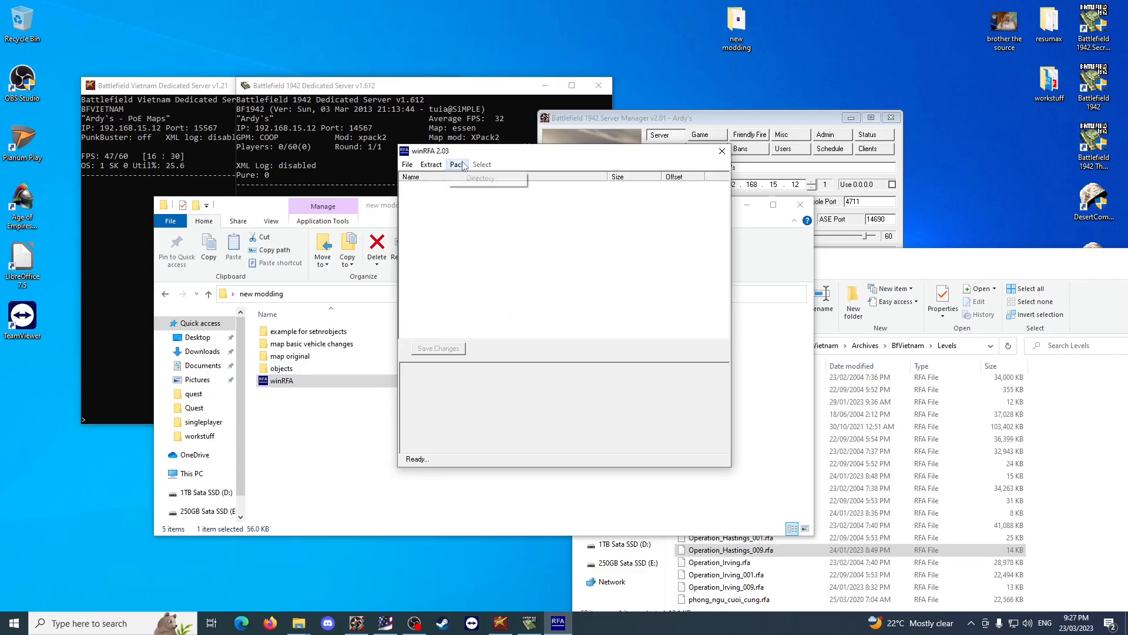
{"action": "left_click", "coordinate": [480, 178]}
{"action": "left_click", "coordinate": [642, 290]}
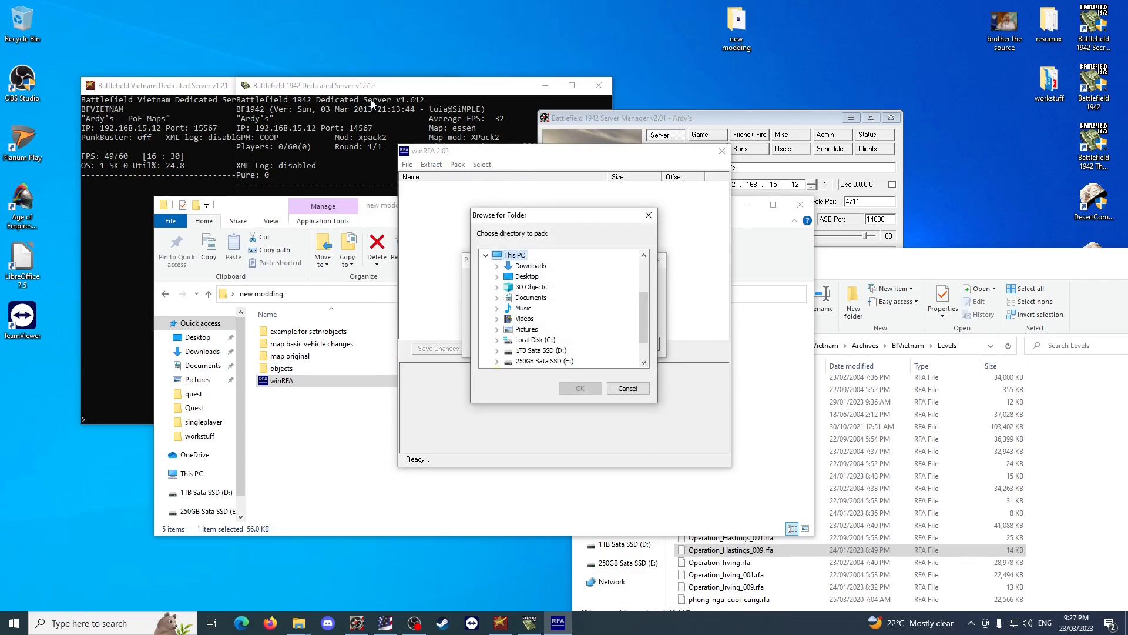
{"action": "left_click", "coordinate": [497, 276]}
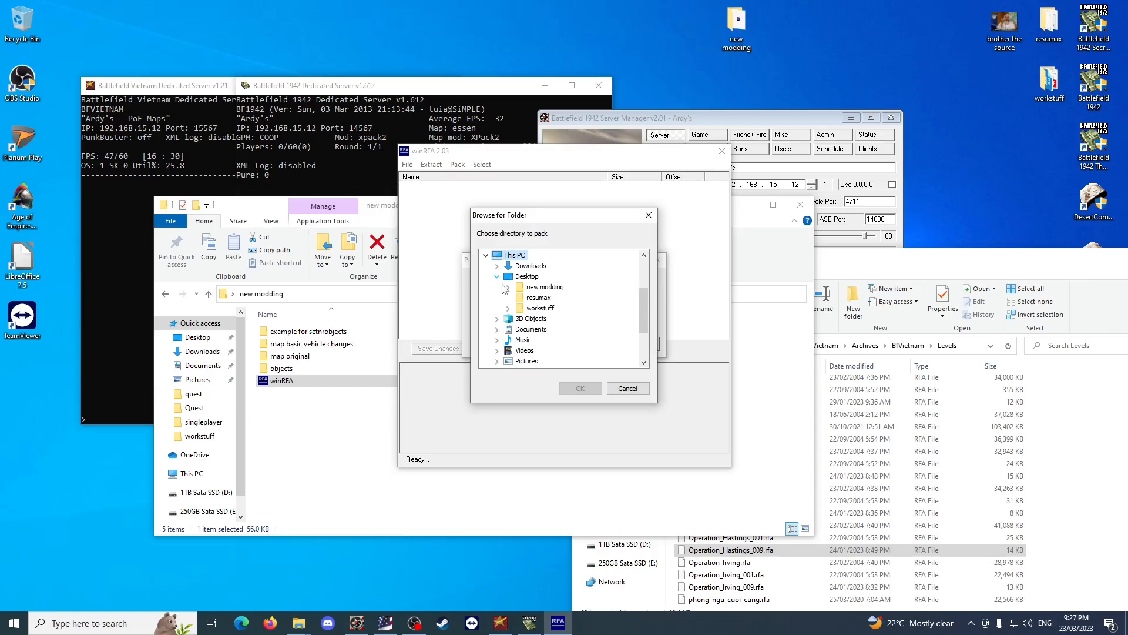
{"action": "left_click", "coordinate": [508, 287]}
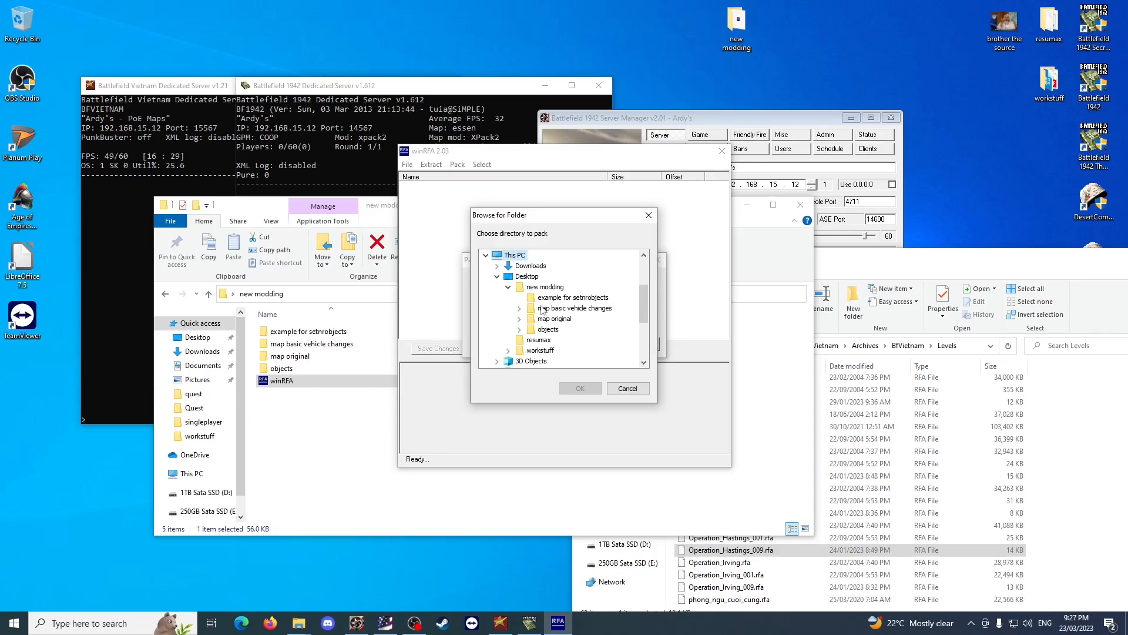
{"action": "left_click", "coordinate": [518, 311]}
{"action": "left_click", "coordinate": [517, 309]}
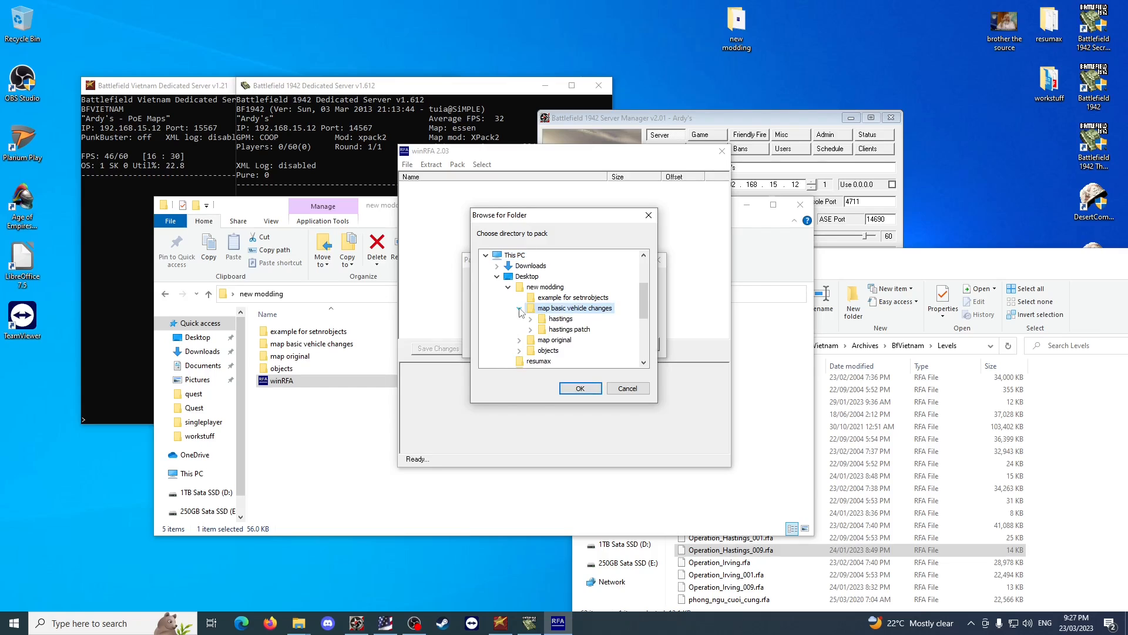
Choose the BfVietnam folder inside hastings as the directory to pack.
{"action": "left_click", "coordinate": [568, 330]}
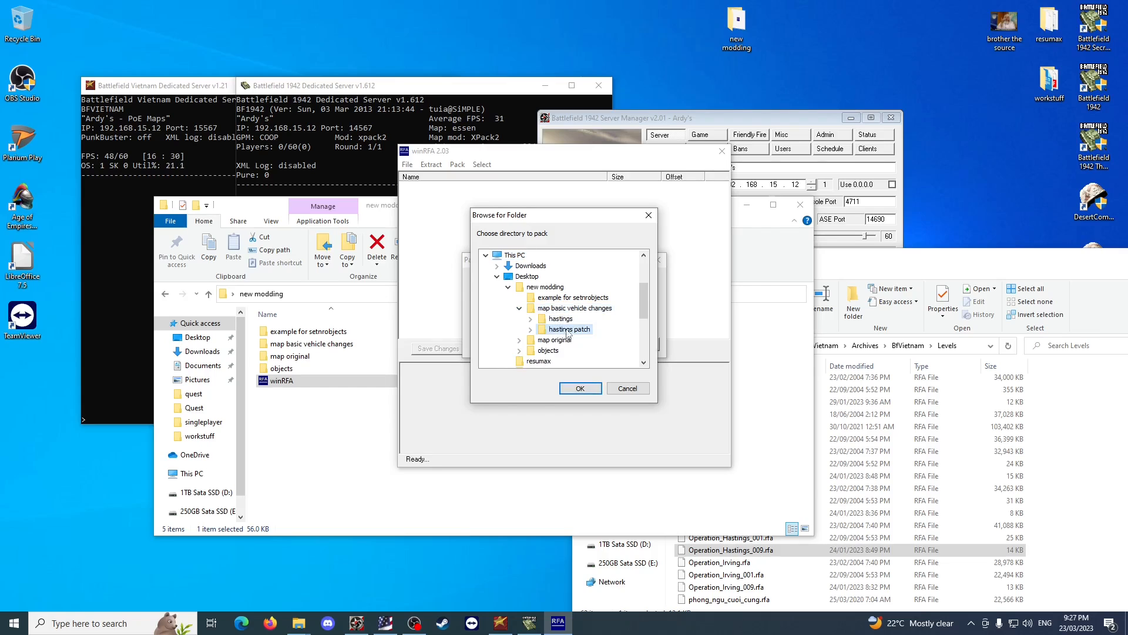
{"action": "left_click", "coordinate": [530, 330]}
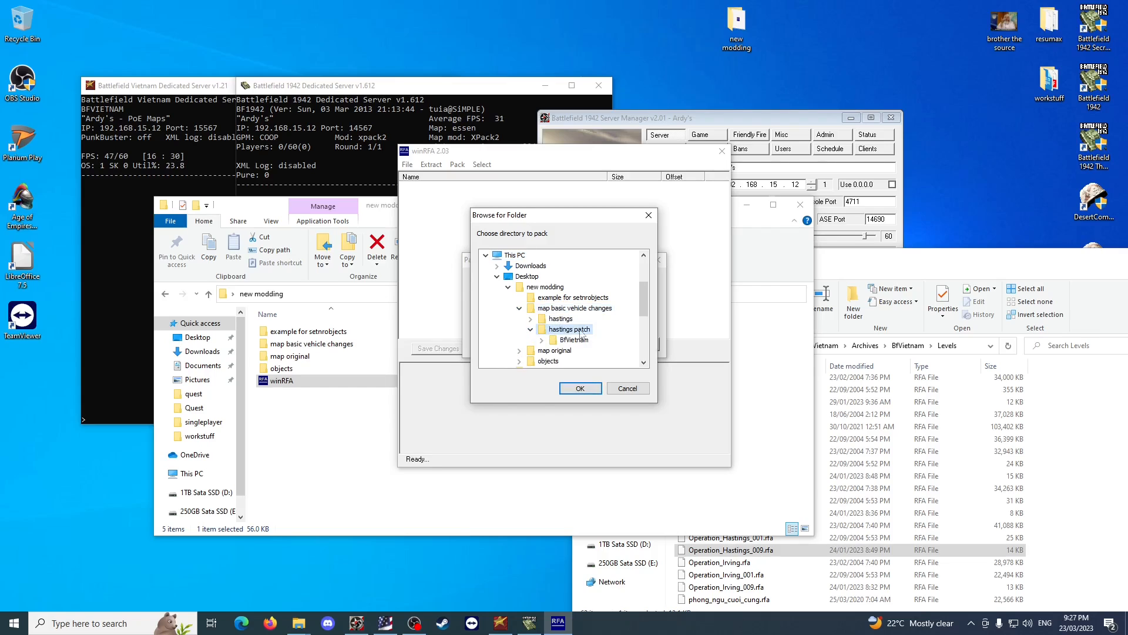
{"action": "left_click", "coordinate": [531, 320]}
{"action": "left_click", "coordinate": [563, 320]}
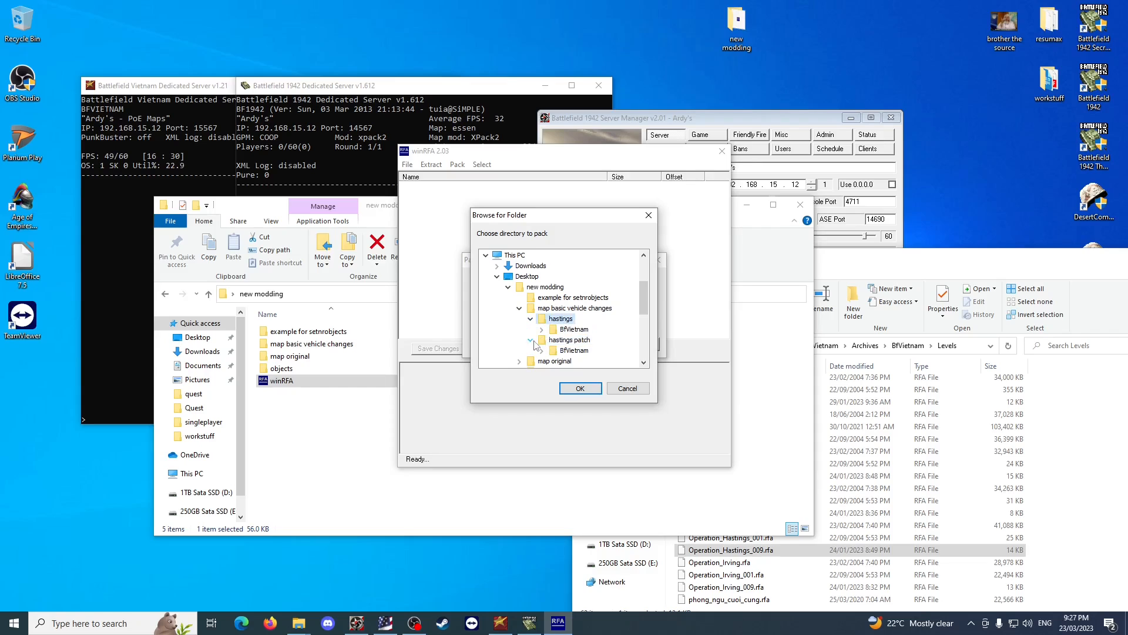
{"action": "left_click", "coordinate": [531, 341]}
{"action": "left_click", "coordinate": [575, 331]}
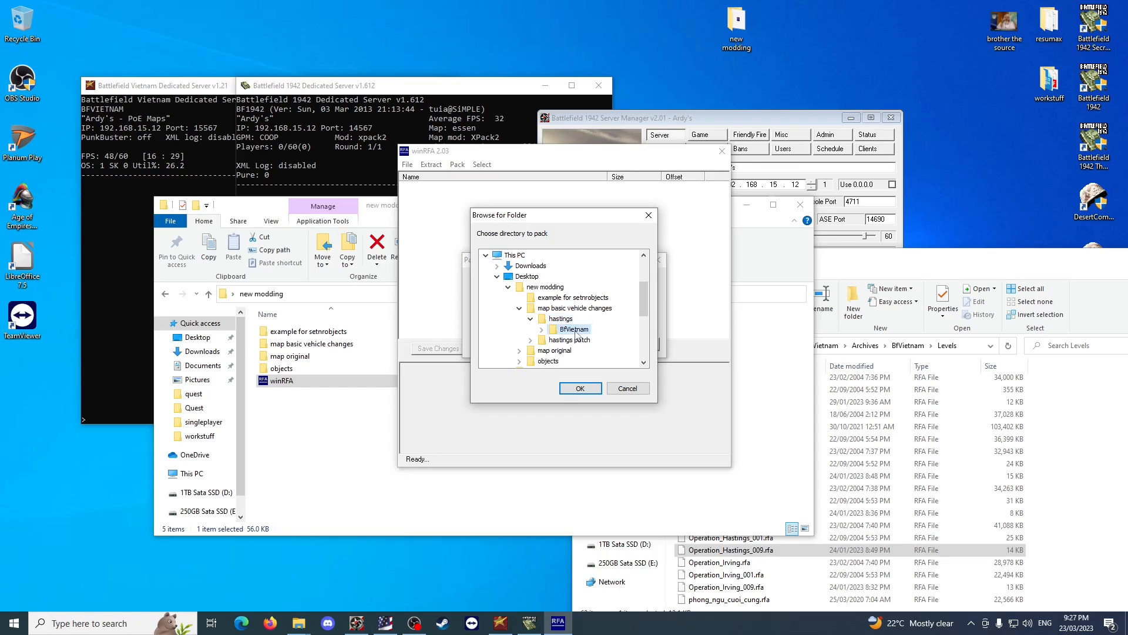
{"action": "left_click", "coordinate": [580, 389]}
Set the packed archive's save location to Desktop > new modding > map basic vehicle changes.
{"action": "left_click", "coordinate": [587, 344]}
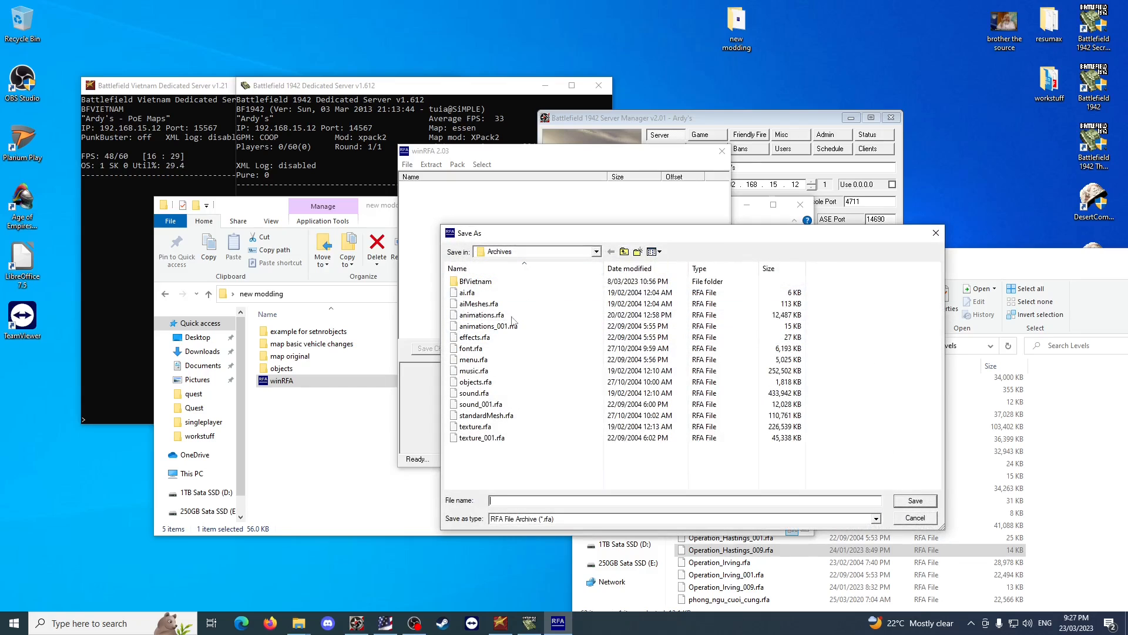
{"action": "left_click", "coordinate": [624, 252]}
{"action": "left_click", "coordinate": [624, 251]}
{"action": "left_click", "coordinate": [624, 252]}
{"action": "left_click", "coordinate": [624, 252]}
{"action": "left_click", "coordinate": [624, 252]}
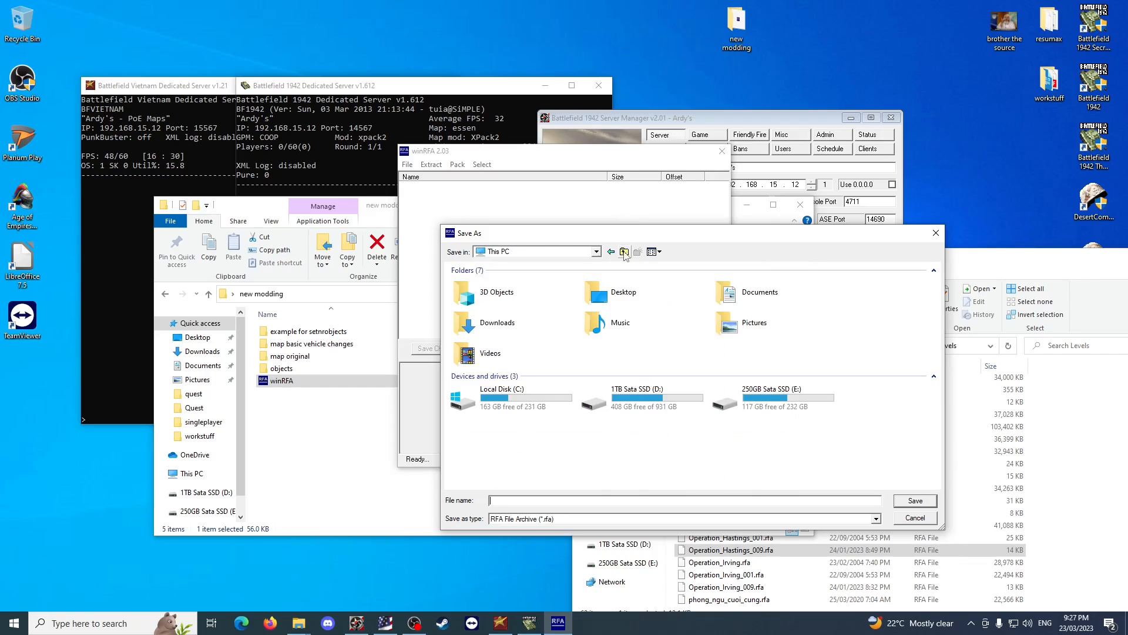
{"action": "double_click", "coordinate": [650, 299]}
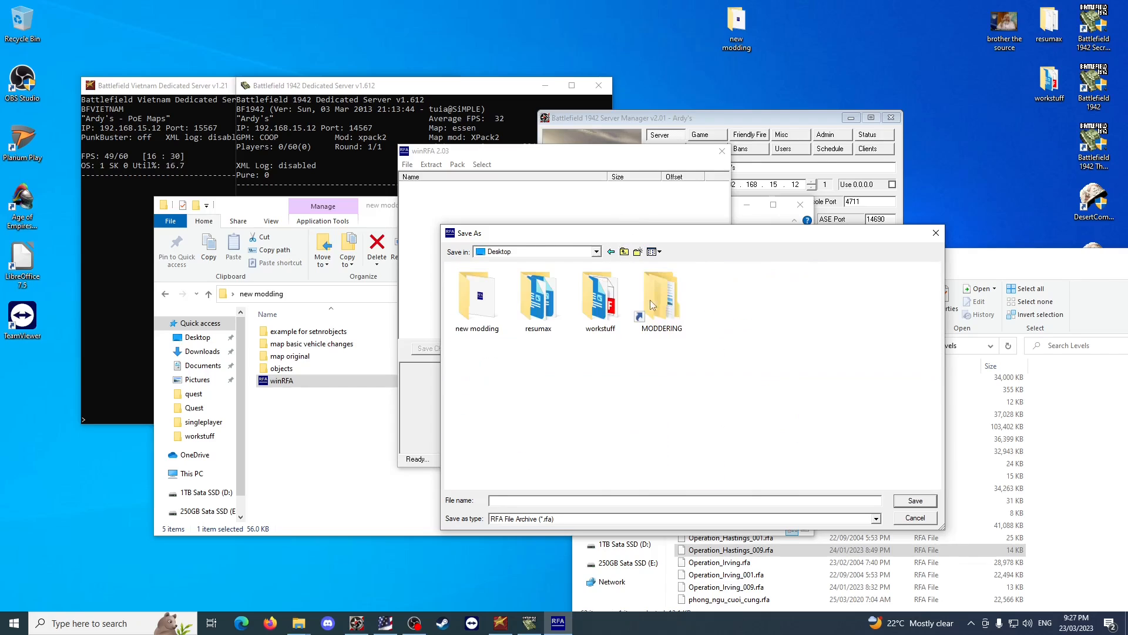
{"action": "double_click", "coordinate": [500, 311]}
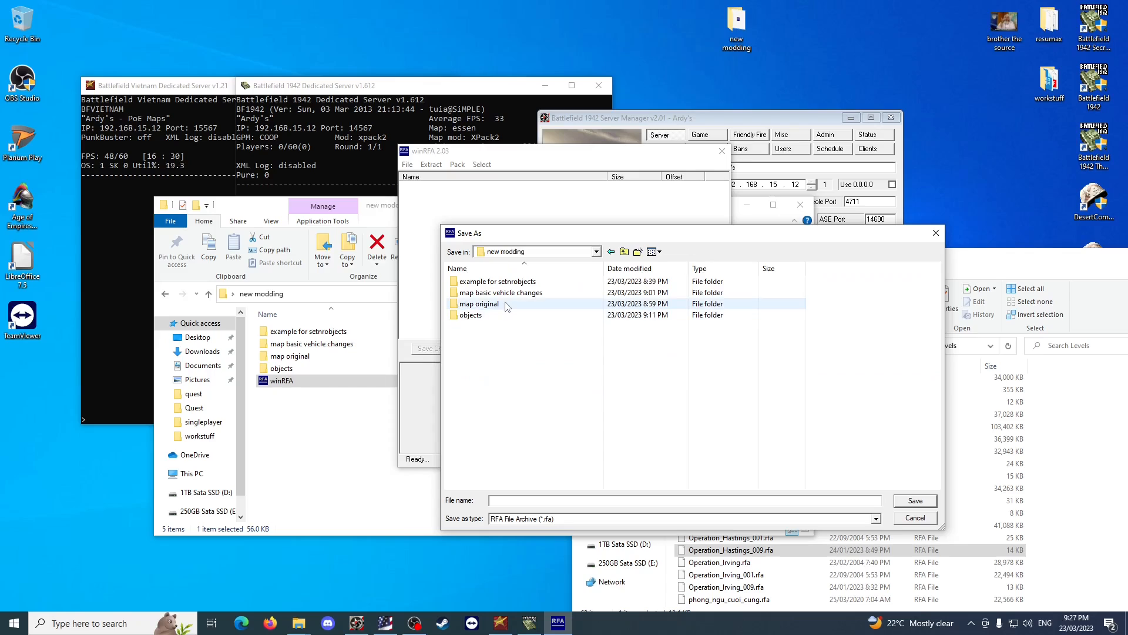
{"action": "double_click", "coordinate": [522, 294]}
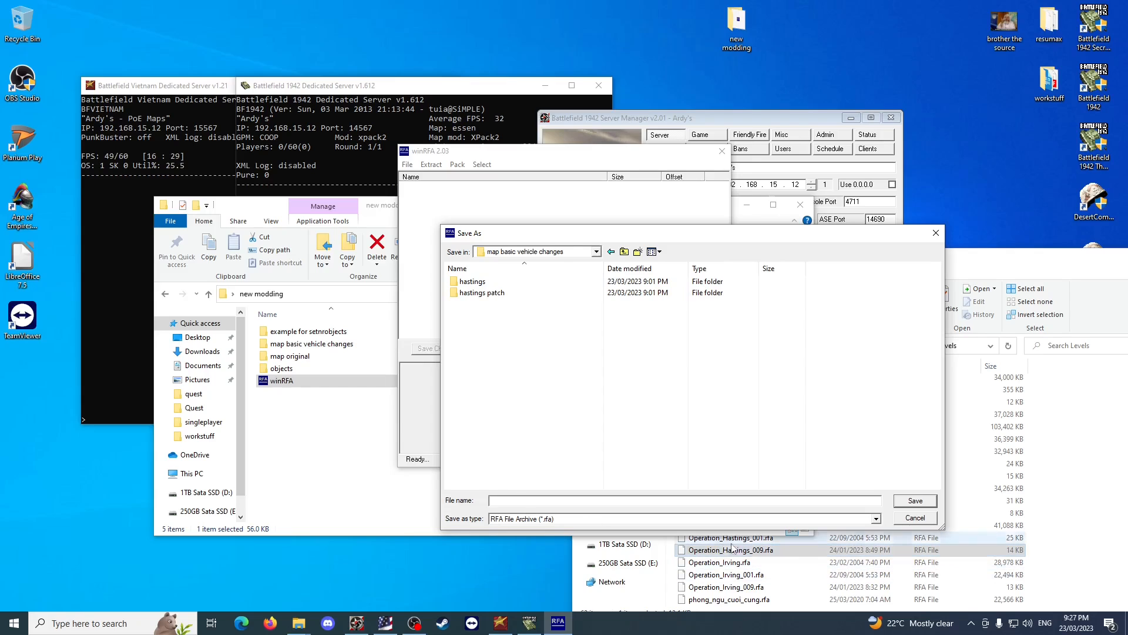
Copy the name Operation_Hastings_009 from the existing patch in the Levels folder and use it as the new archive's file name.
{"action": "left_click", "coordinate": [714, 551]}
{"action": "left_click", "coordinate": [713, 552]}
{"action": "key", "text": "ctrl+c"}
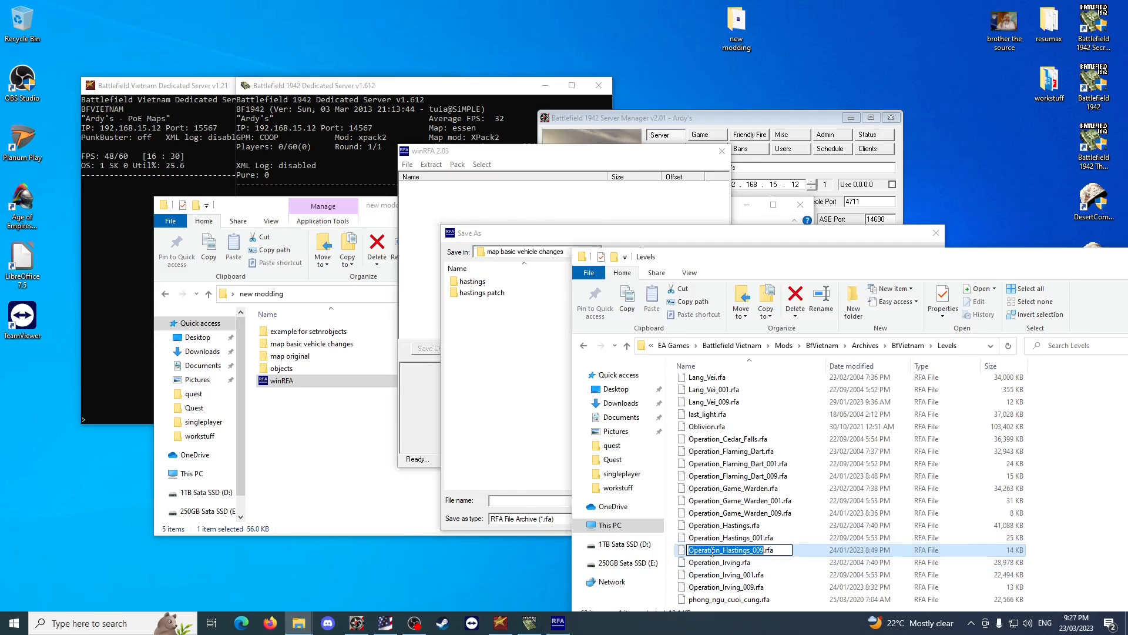
{"action": "left_click", "coordinate": [520, 501]}
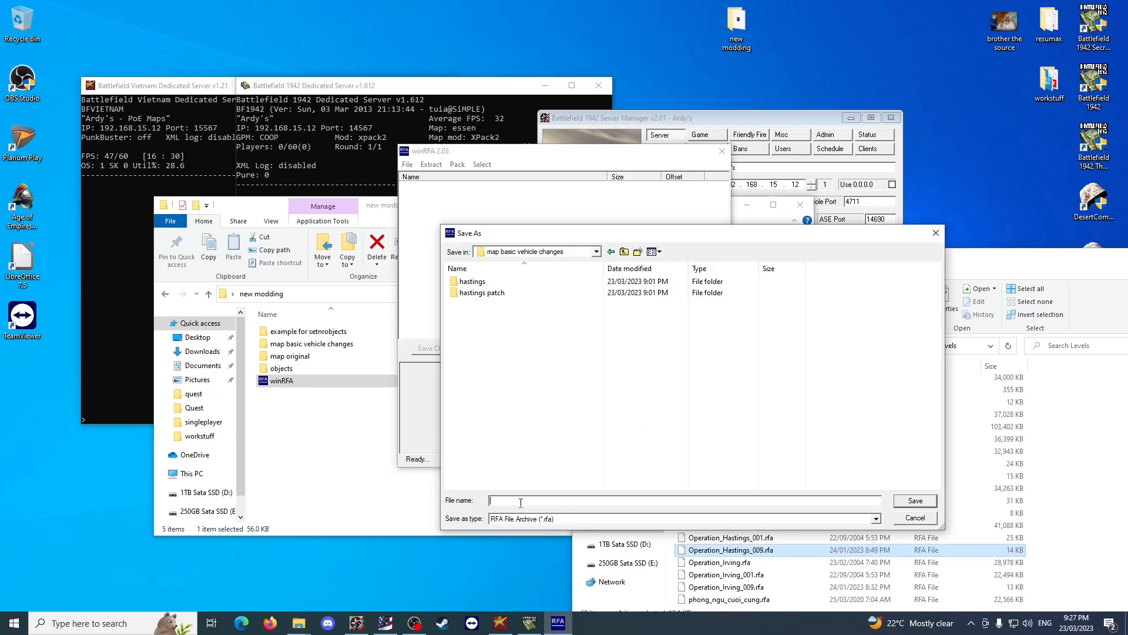
{"action": "key", "text": "ctrl+v"}
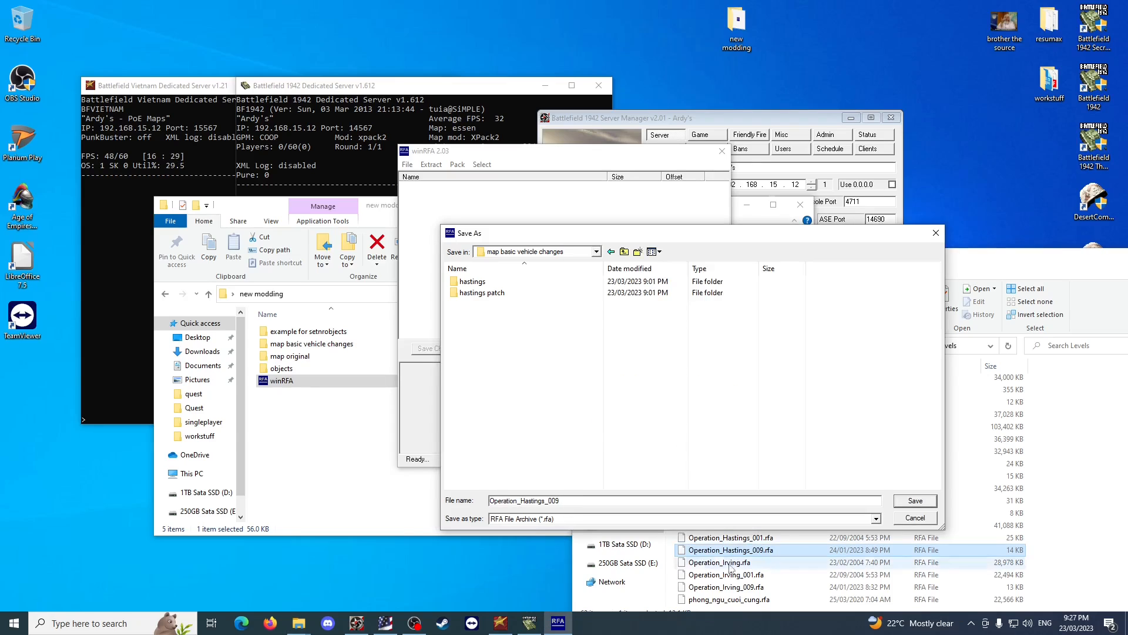
Check Operation_Hastings.rfa and Operation_Hastings_001.rfa in the Levels folder to see how the map's patches are numbered.
{"action": "left_click", "coordinate": [1048, 535]}
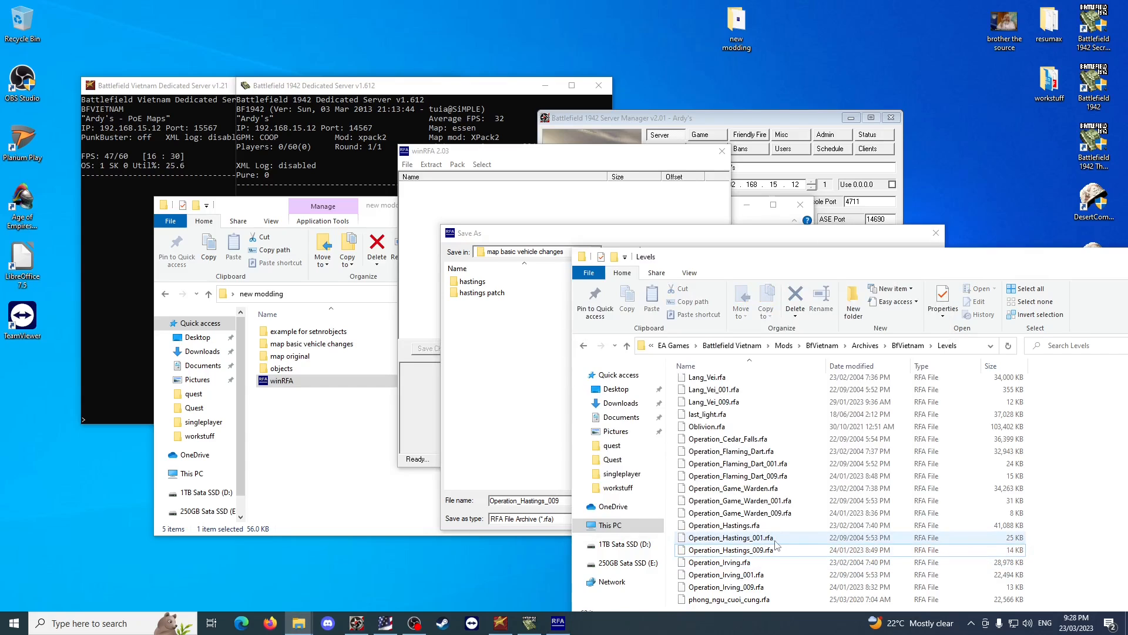
{"action": "left_click", "coordinate": [762, 526]}
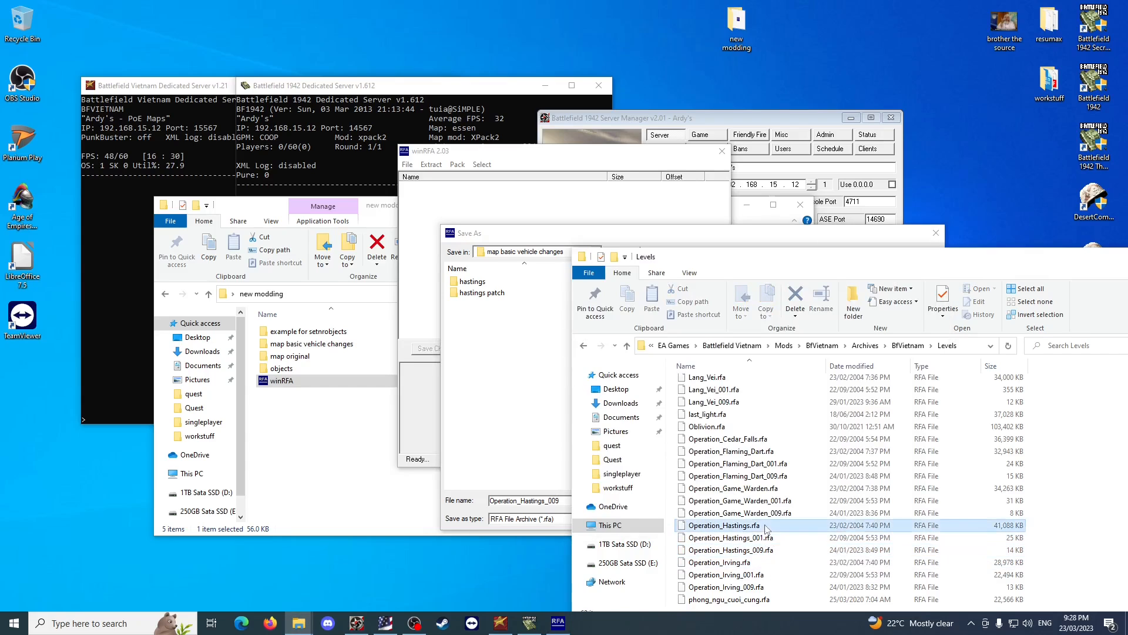
{"action": "left_click", "coordinate": [760, 538]}
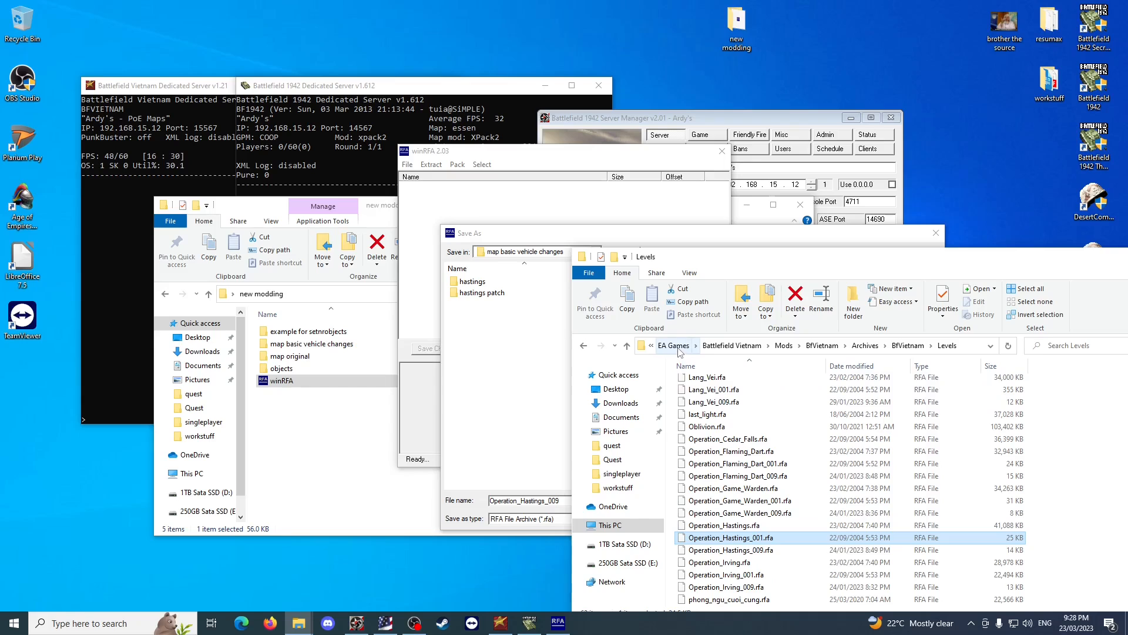
Open another File Explorer window and go to Program Files (x86) on Local Disk (C:).
{"action": "left_click", "coordinate": [305, 626]}
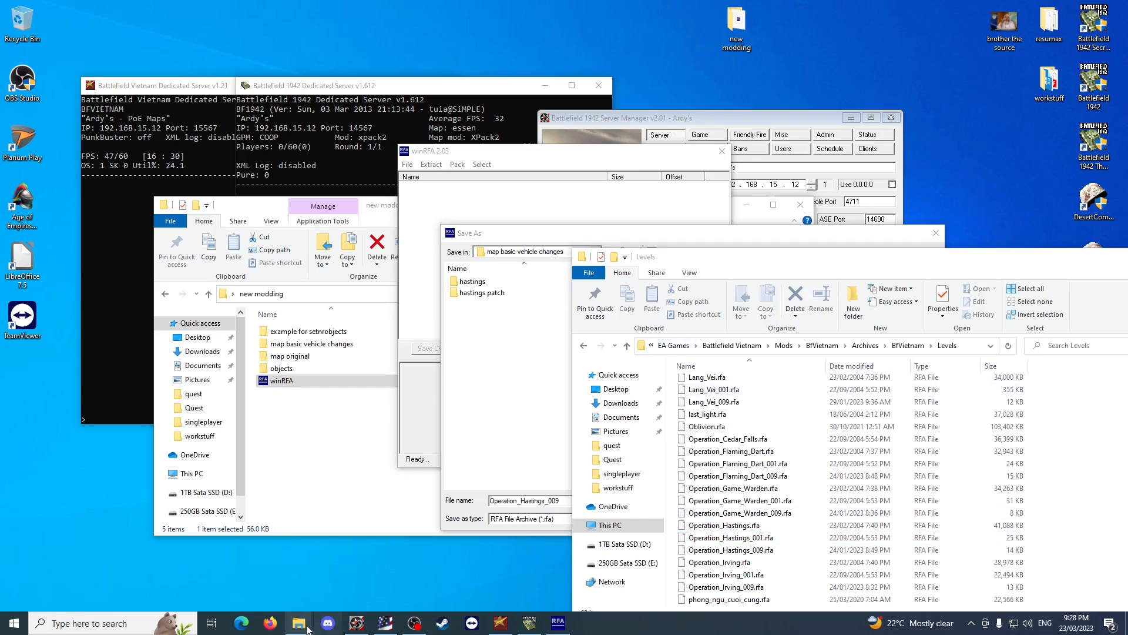
{"action": "right_click", "coordinate": [306, 626]}
{"action": "left_click", "coordinate": [262, 444]}
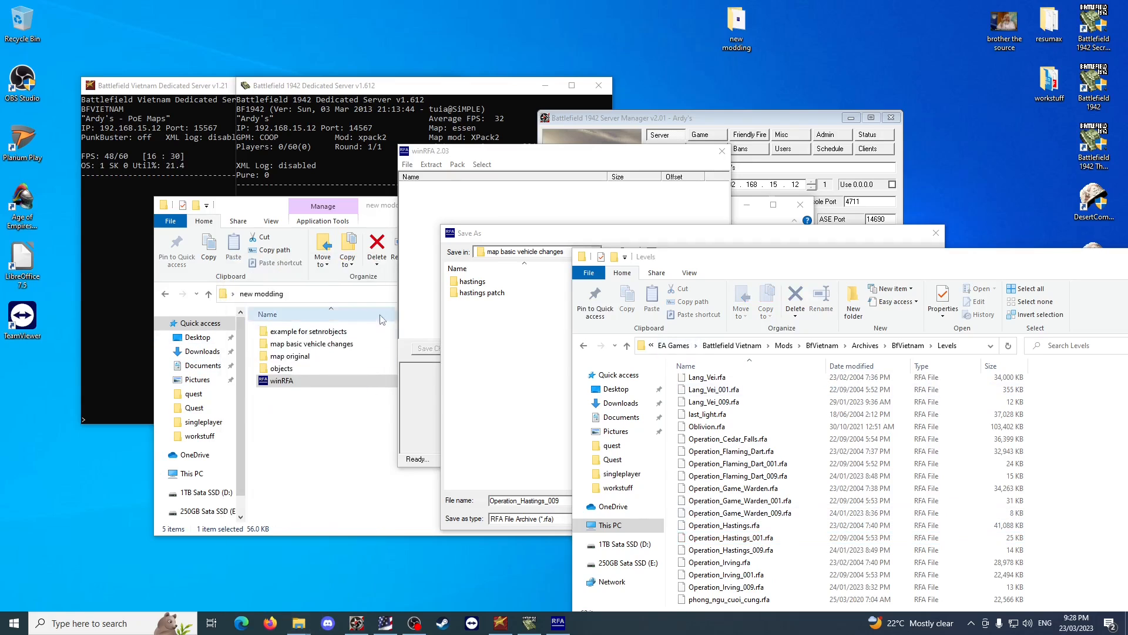
{"action": "left_click", "coordinate": [42, 278]}
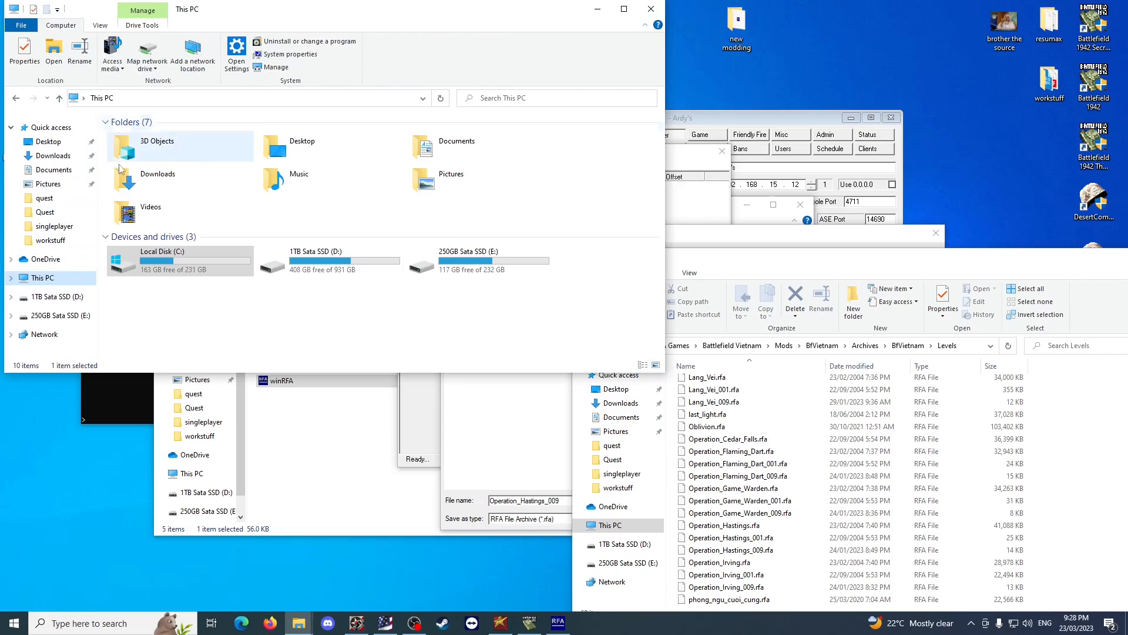
{"action": "double_click", "coordinate": [208, 252]}
{"action": "double_click", "coordinate": [150, 184]}
Open the Battlefield 1942 map archives folder at EA Games > Battlefield 1942 > Mods > bf1942 > Archives > bf1942 > levels.
{"action": "left_click", "coordinate": [153, 150]}
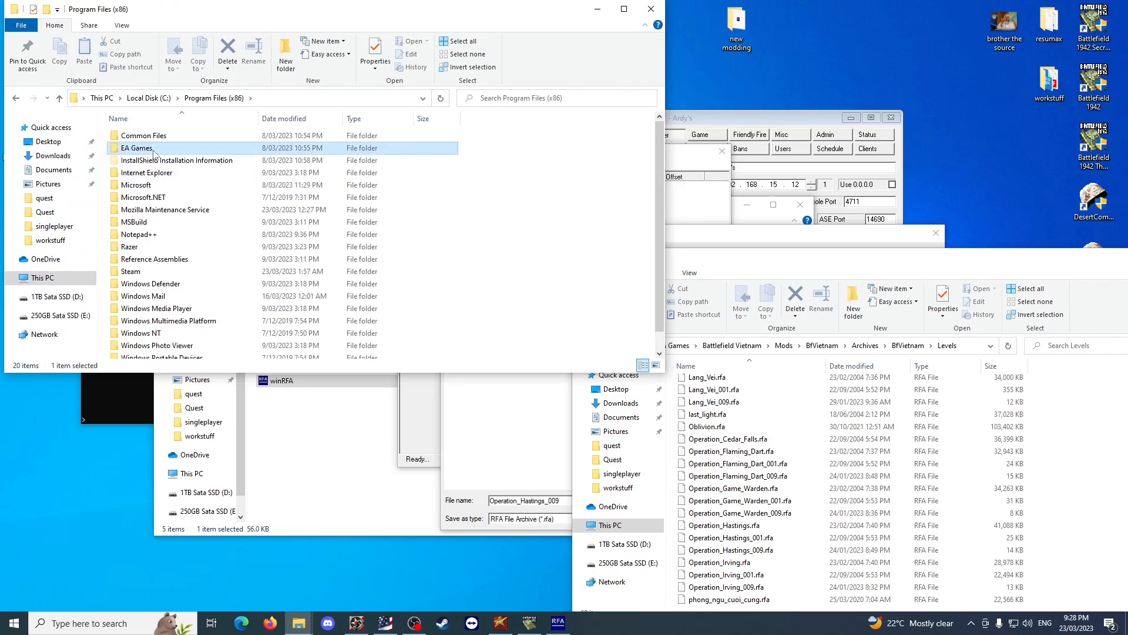
{"action": "double_click", "coordinate": [153, 151]}
{"action": "double_click", "coordinate": [154, 136]}
{"action": "double_click", "coordinate": [142, 161]}
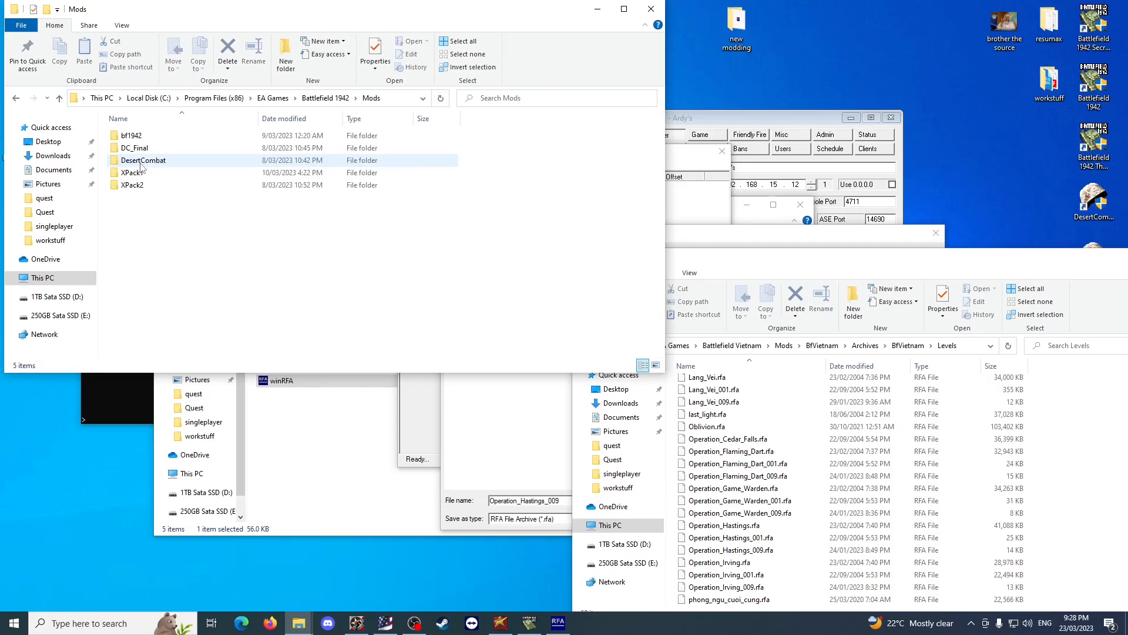
{"action": "double_click", "coordinate": [165, 138]}
{"action": "double_click", "coordinate": [164, 137]}
{"action": "double_click", "coordinate": [165, 137]}
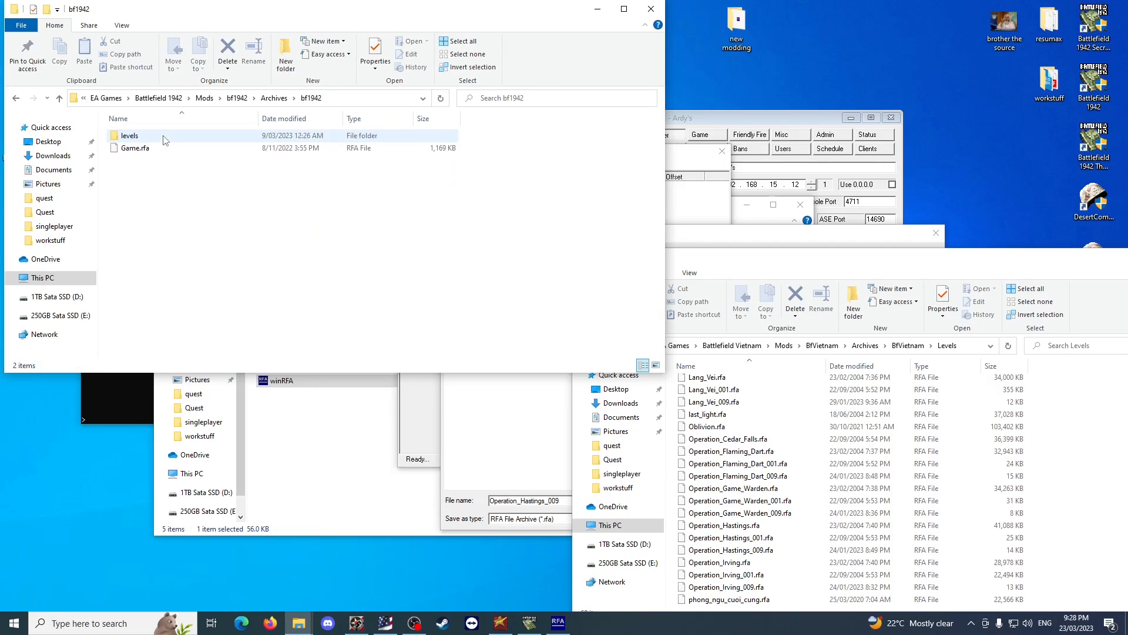
{"action": "double_click", "coordinate": [164, 137]}
Look through the Battlefield 1942 level archives and compare the patch numbers of Aberdeen_006.rfa, Battleaxe_008.rfa and Battleaxe_006.rfa.
{"action": "left_click", "coordinate": [177, 150]}
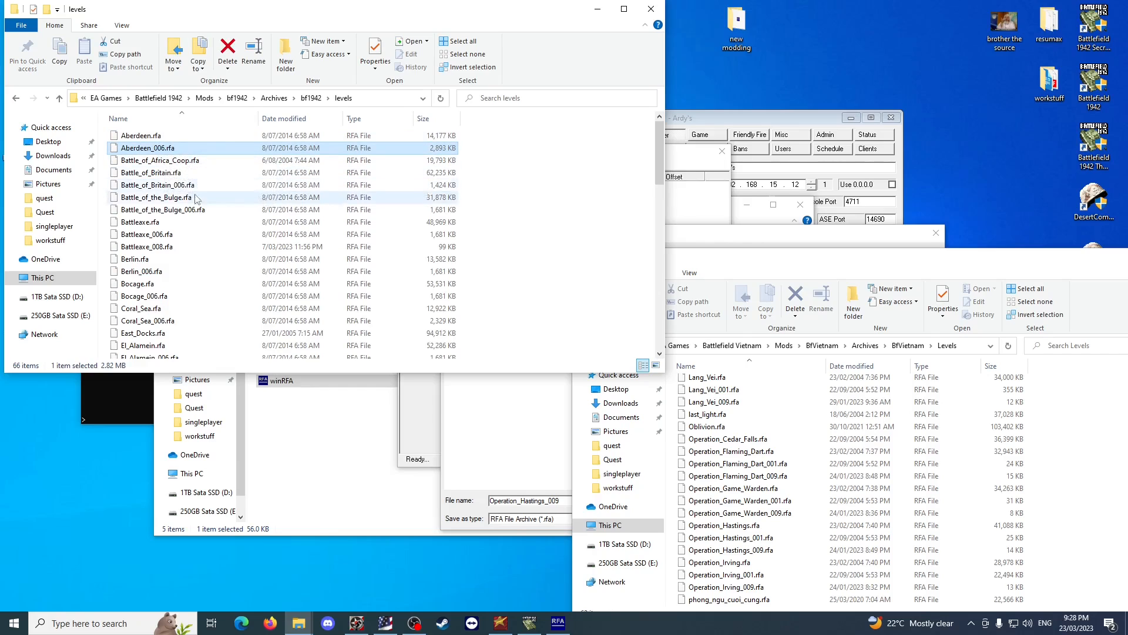
{"action": "scroll", "coordinate": [196, 211], "scroll_direction": "down", "scroll_amount": 7}
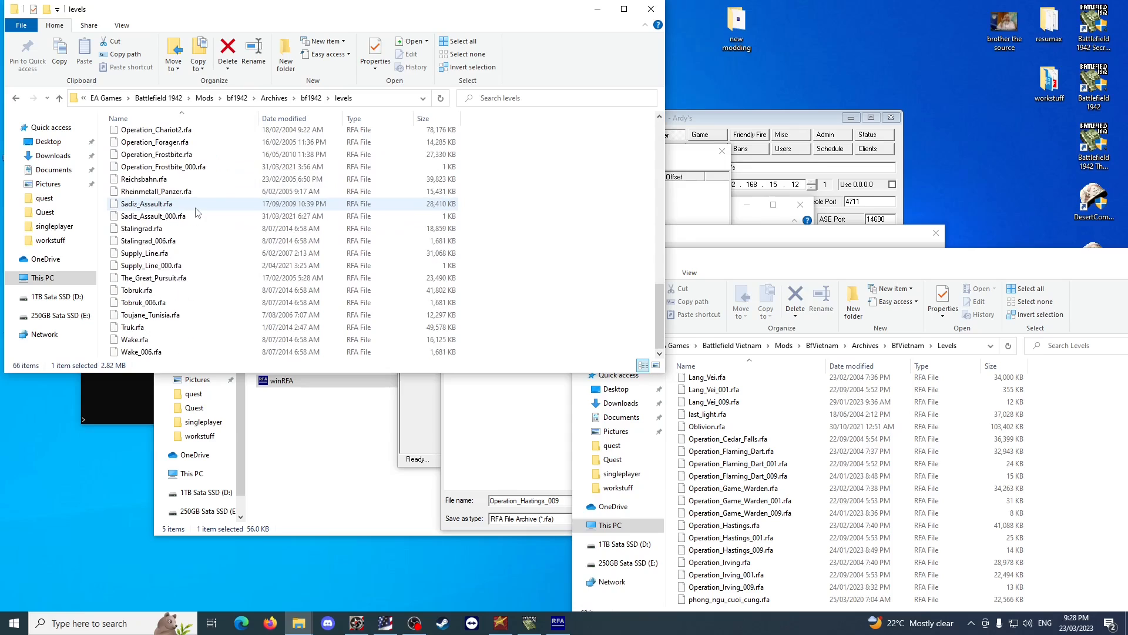
{"action": "scroll", "coordinate": [200, 209], "scroll_direction": "up", "scroll_amount": 7}
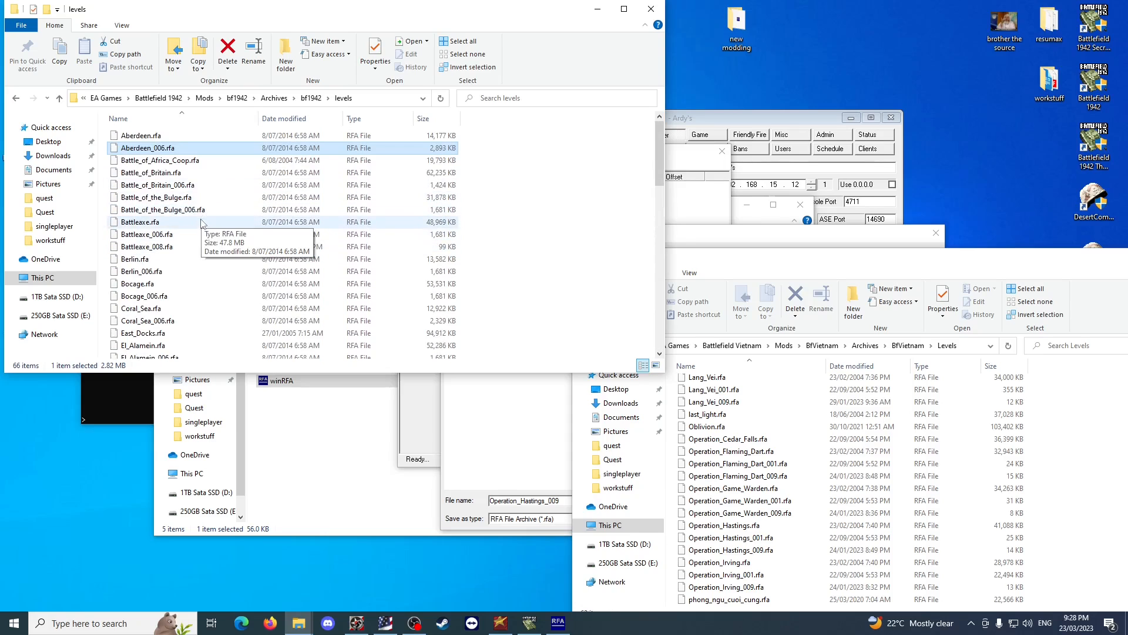
{"action": "left_click", "coordinate": [225, 249]}
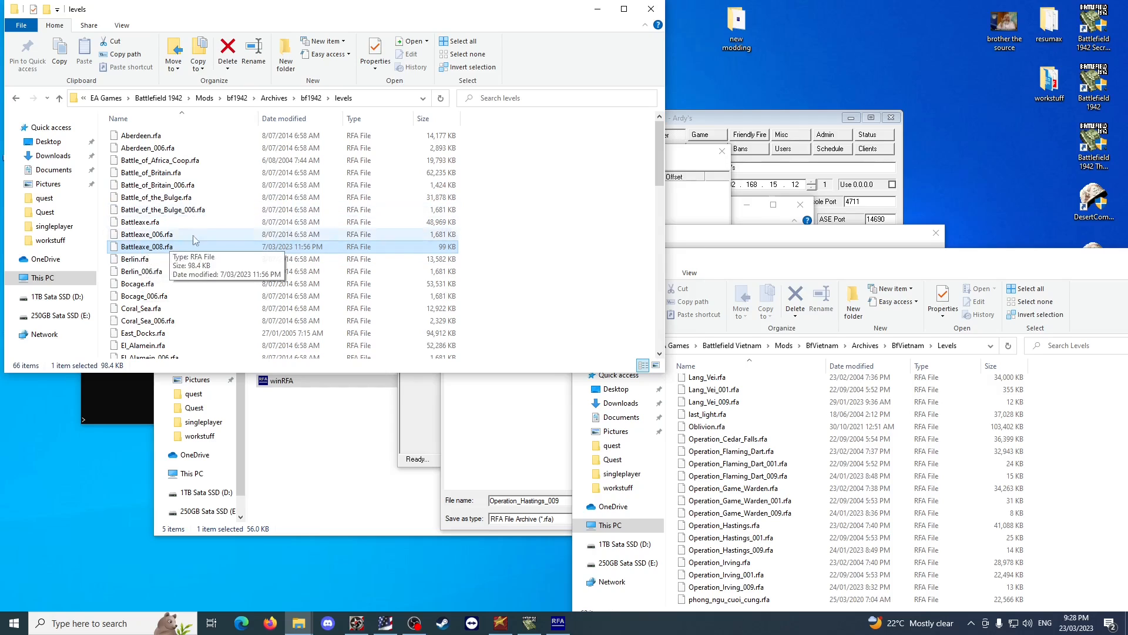
{"action": "left_click", "coordinate": [175, 234]}
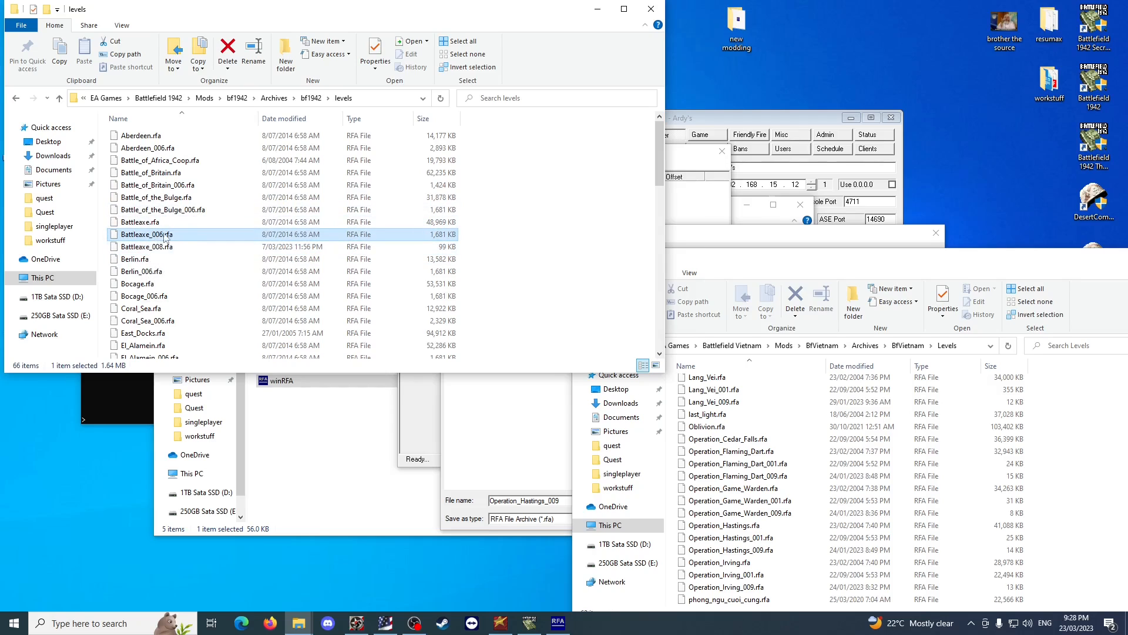
Check Battleaxe_008.rfa, close the Battlefield 1942 levels folder, and save the packed archive as Operation_Hastings_008 in map basic vehicle changes.
{"action": "left_click", "coordinate": [171, 247]}
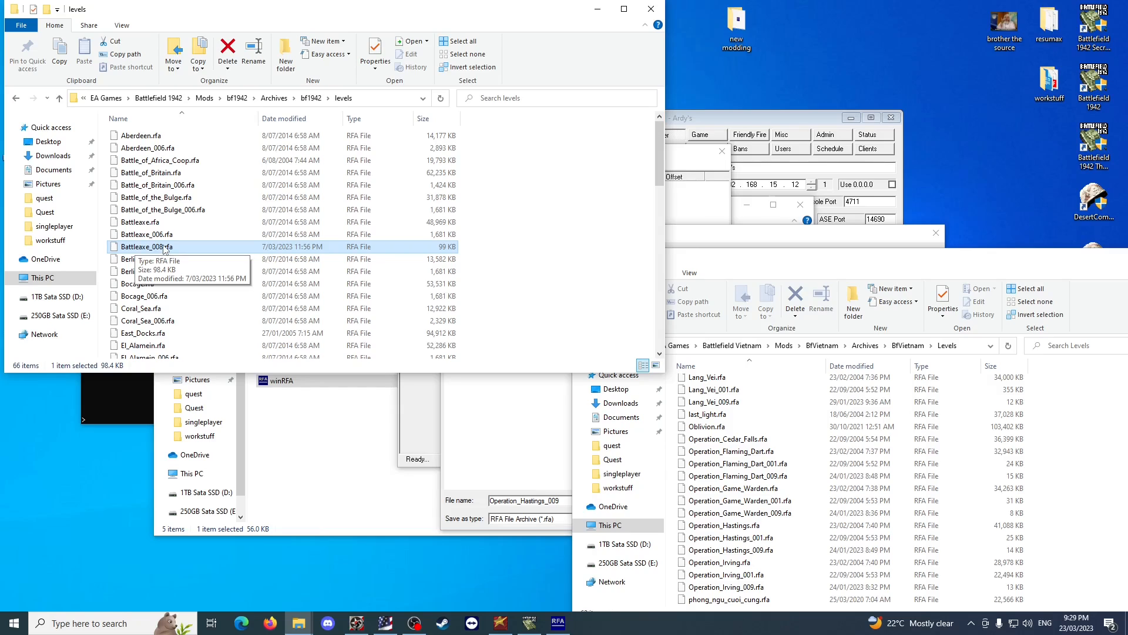
{"action": "left_click", "coordinate": [651, 9]}
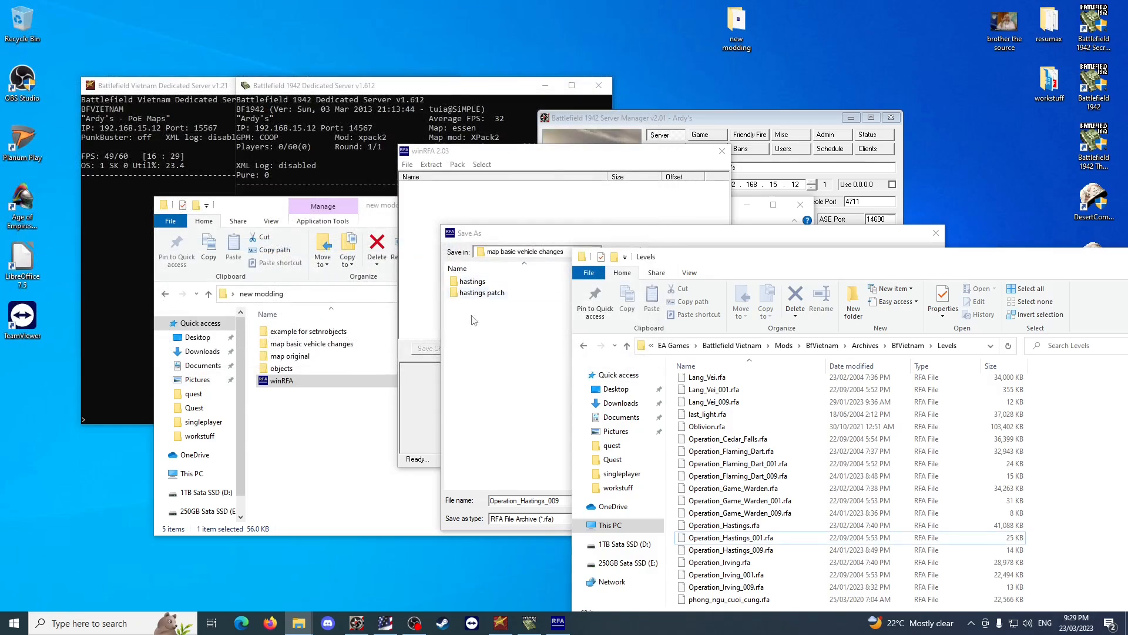
{"action": "left_click", "coordinate": [520, 379]}
{"action": "left_click", "coordinate": [583, 501]}
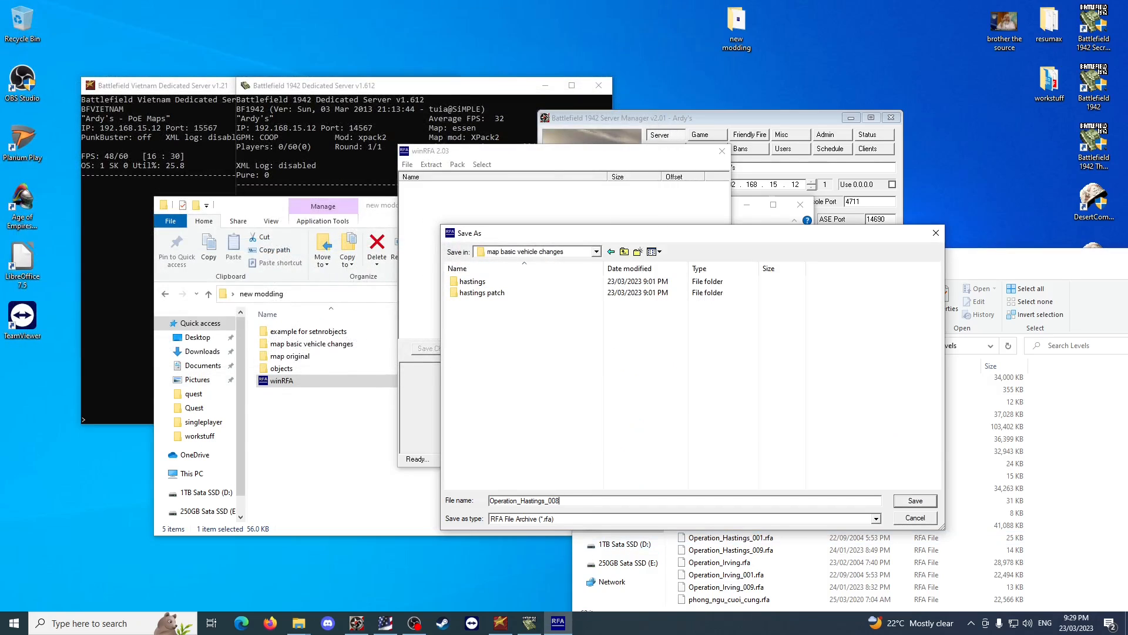
{"action": "key", "text": "Return"}
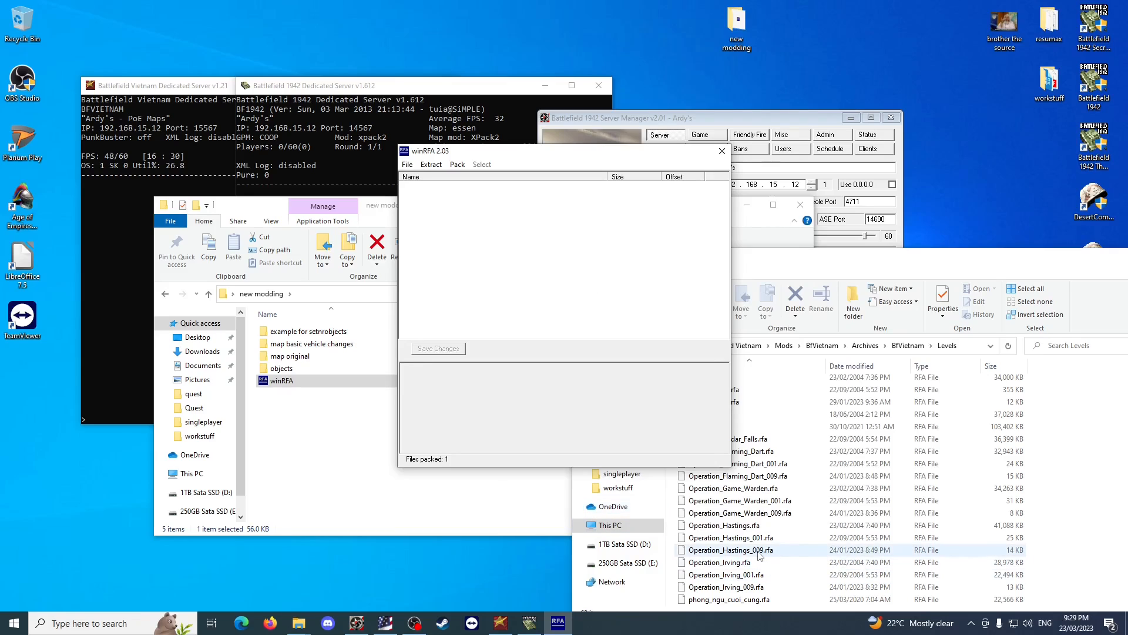
Stop the Battlefield Vietnam dedicated server from its Server Manager and close the manager.
{"action": "left_click", "coordinate": [189, 184]}
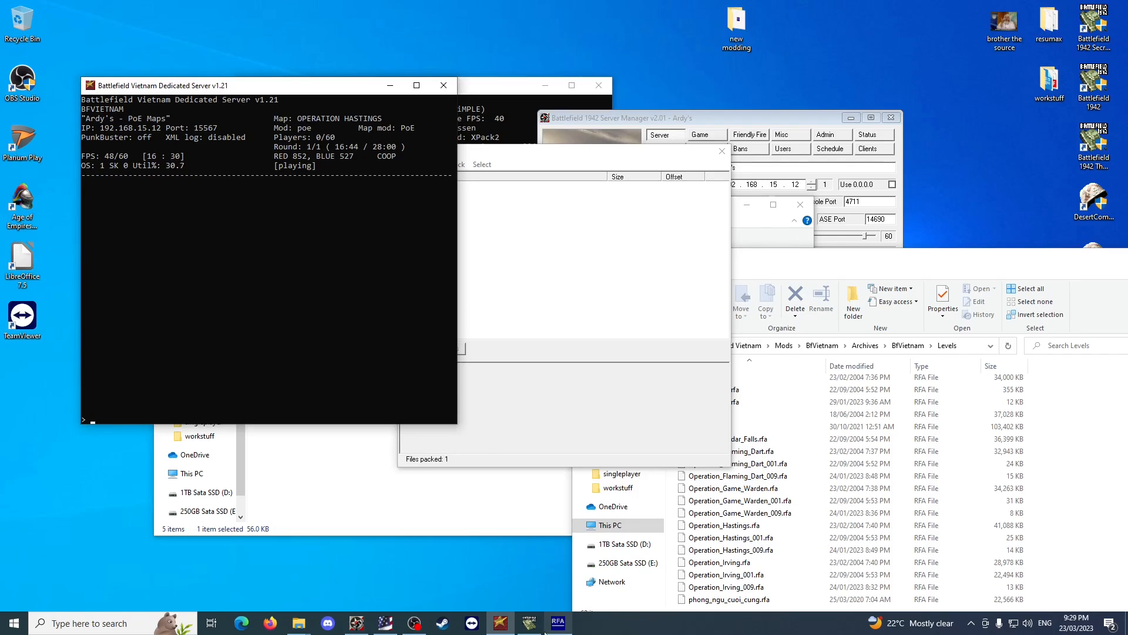
{"action": "left_click", "coordinate": [385, 623]}
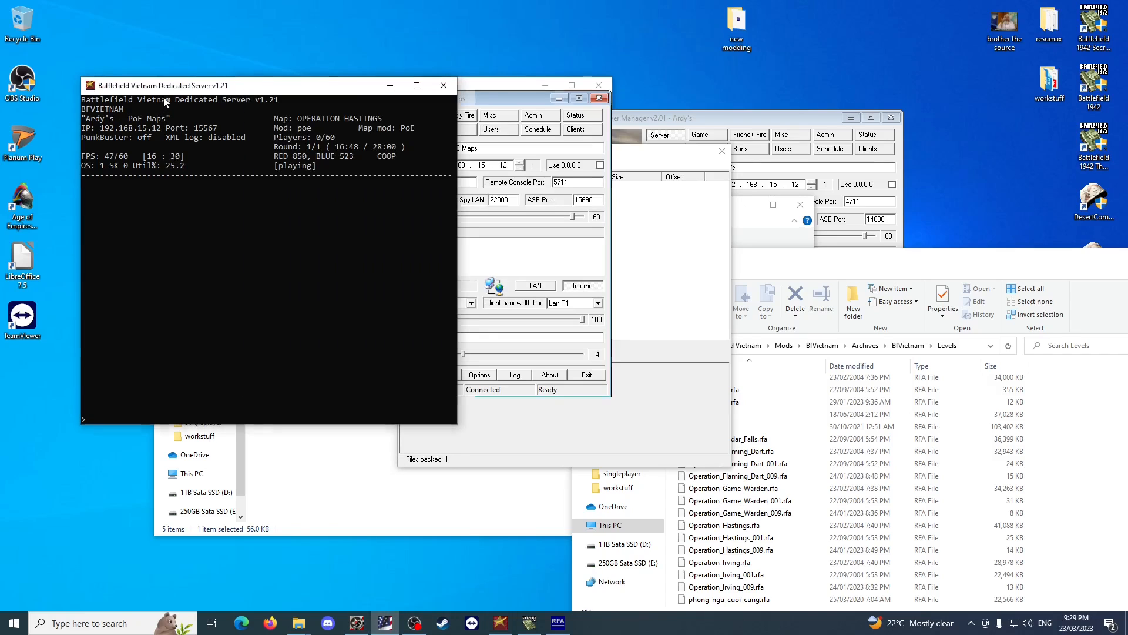
{"action": "left_click", "coordinate": [149, 246]}
{"action": "left_click", "coordinate": [474, 98]}
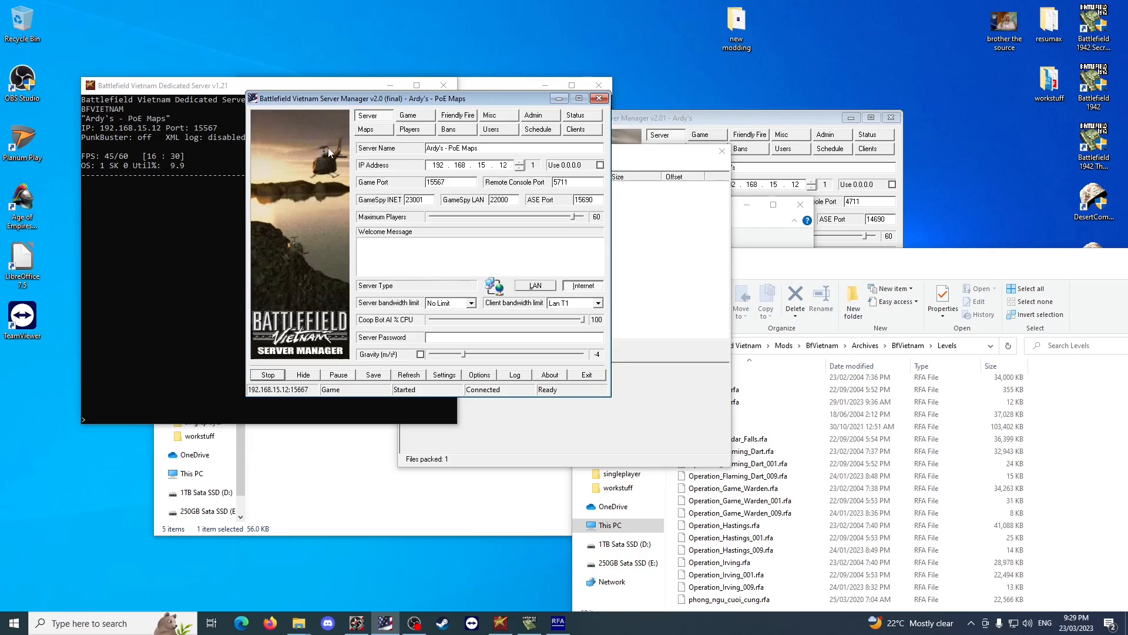
{"action": "left_click", "coordinate": [268, 376]}
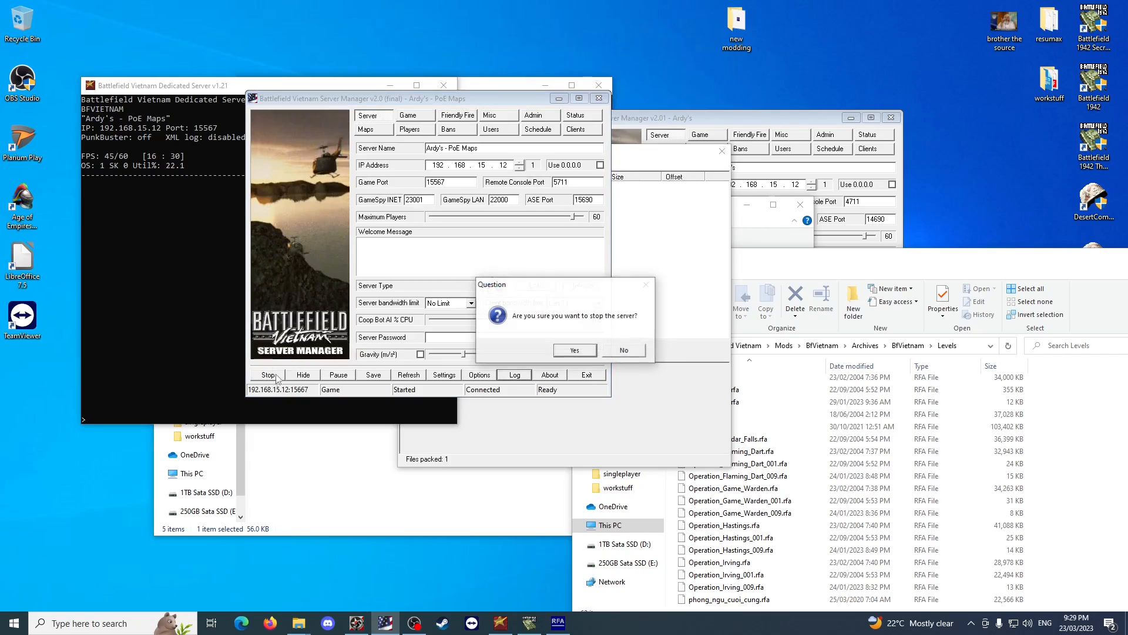
{"action": "left_click", "coordinate": [575, 350]}
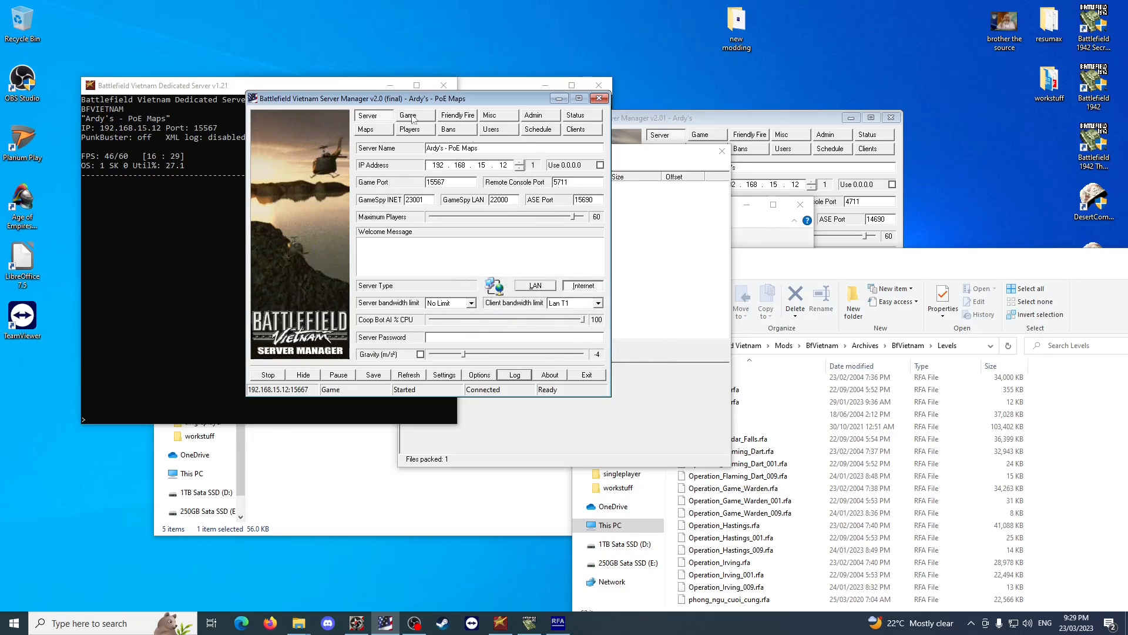
{"action": "left_click", "coordinate": [599, 98]}
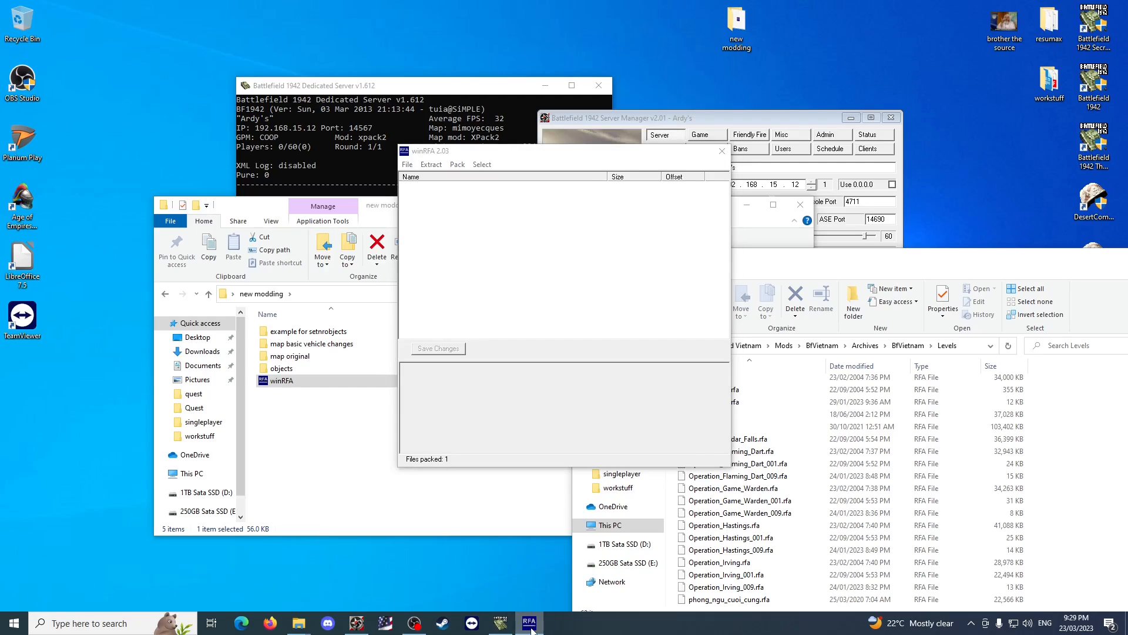
Close winRFA and permanently delete Operation_Hastings_008.rfa from the map basic vehicle changes folder.
{"action": "left_click", "coordinate": [722, 151]}
{"action": "left_click", "coordinate": [357, 445]}
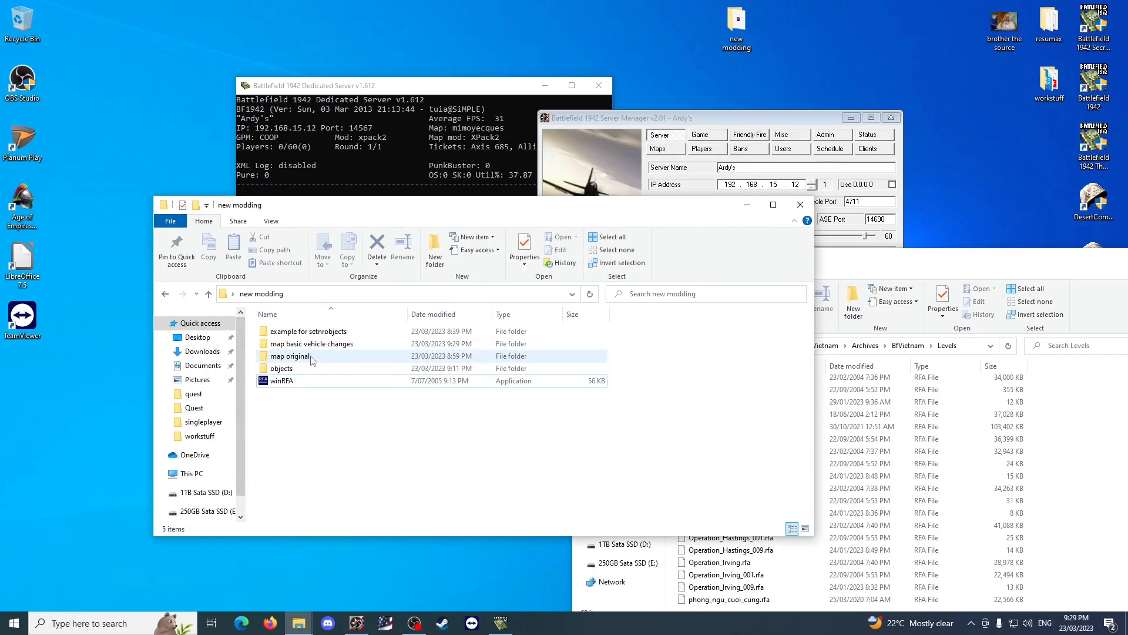
{"action": "double_click", "coordinate": [328, 345]}
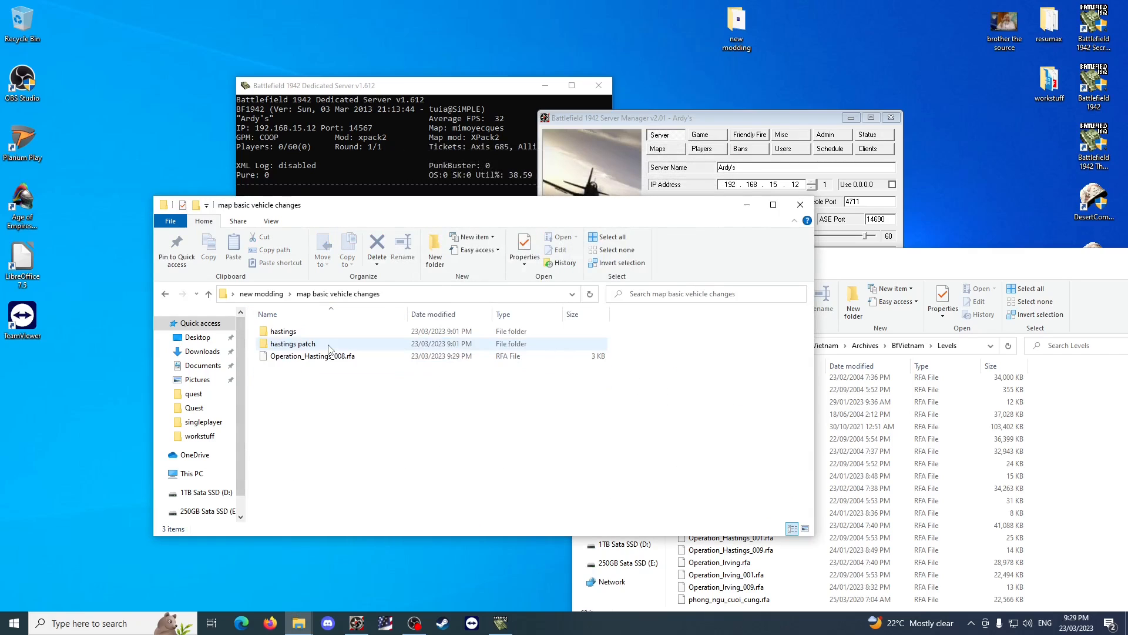
{"action": "left_click", "coordinate": [331, 356]}
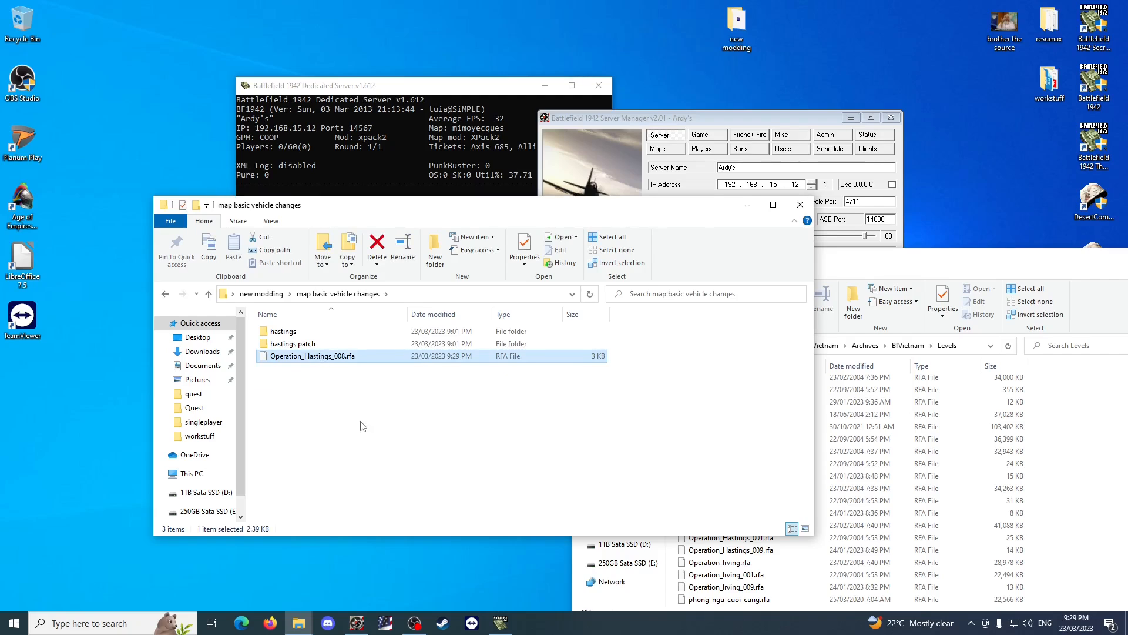
{"action": "key", "text": "shift+Delete"}
{"action": "key", "text": "Return"}
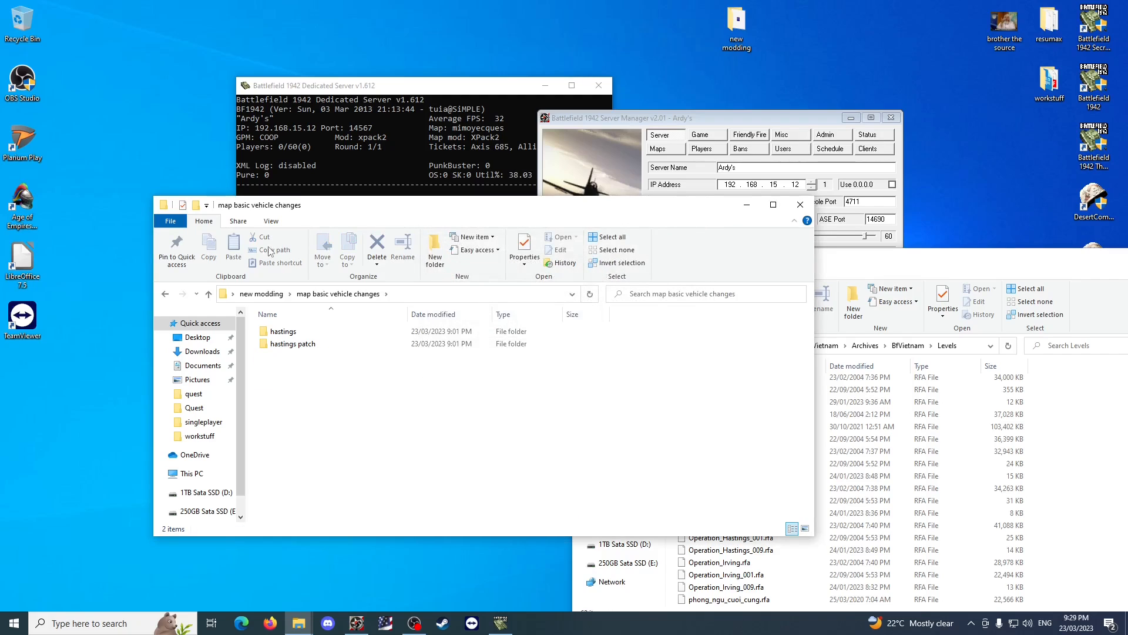
Return to the new modding folder, launch winRFA and start packing a directory to an .rfa file.
{"action": "key", "text": "alt+Up"}
{"action": "left_click", "coordinate": [350, 448]}
{"action": "double_click", "coordinate": [282, 380]}
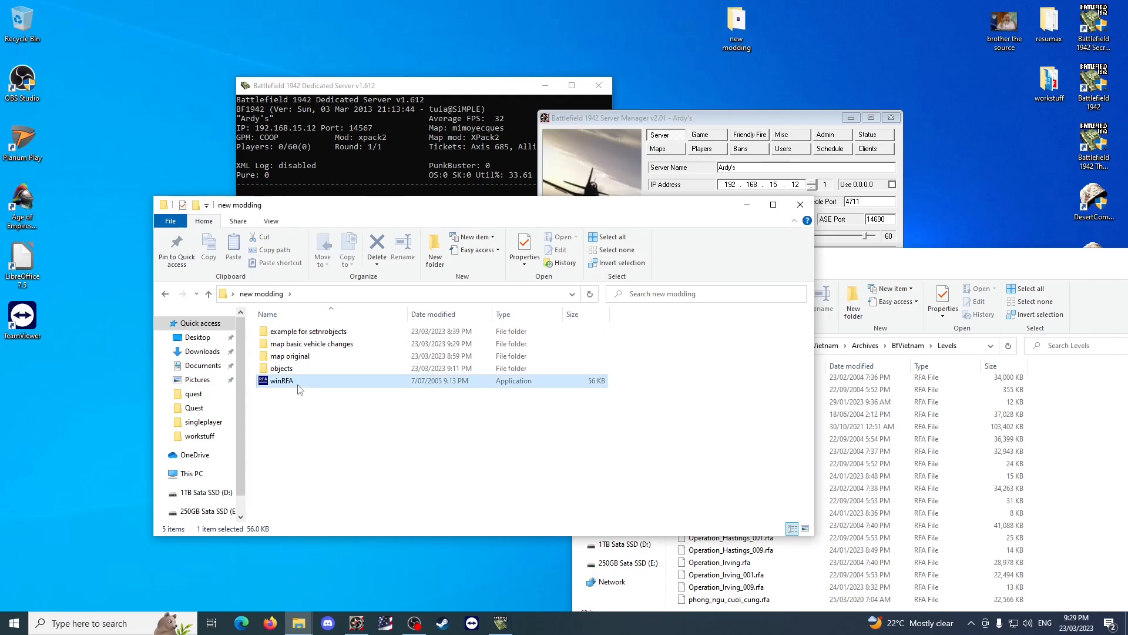
{"action": "left_click", "coordinate": [457, 164]}
{"action": "left_click", "coordinate": [463, 178]}
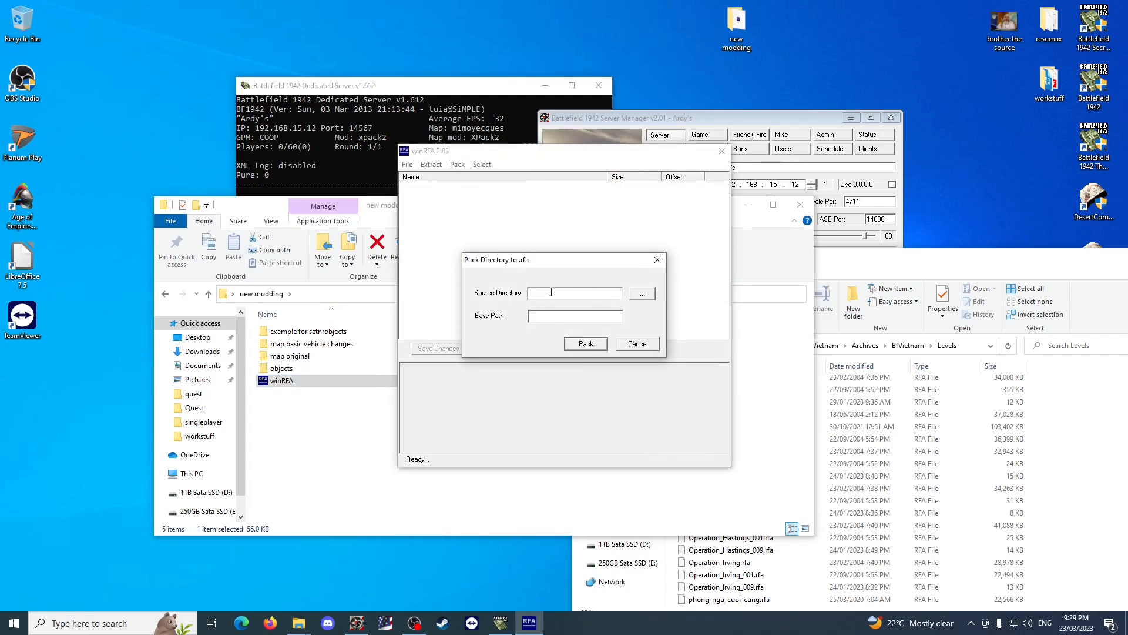
Choose the BfVietnam folder in new modding > map basic vehicle changes > hastings as the source directory to pack.
{"action": "left_click", "coordinate": [643, 295]}
{"action": "left_click", "coordinate": [496, 276]}
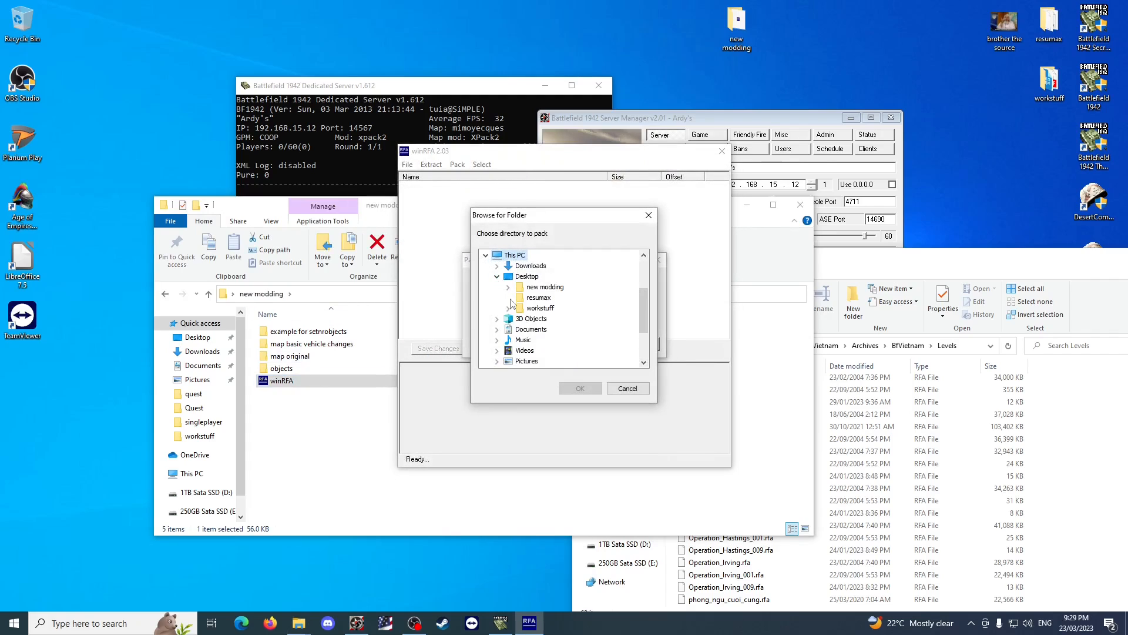
{"action": "left_click", "coordinate": [507, 286]}
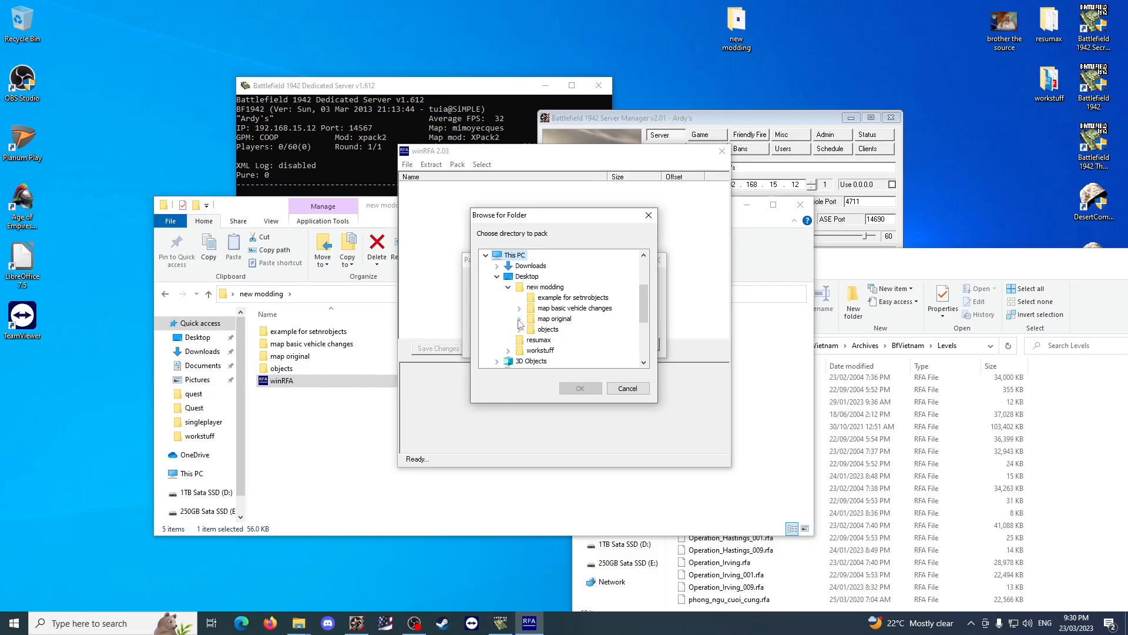
{"action": "left_click", "coordinate": [520, 309]}
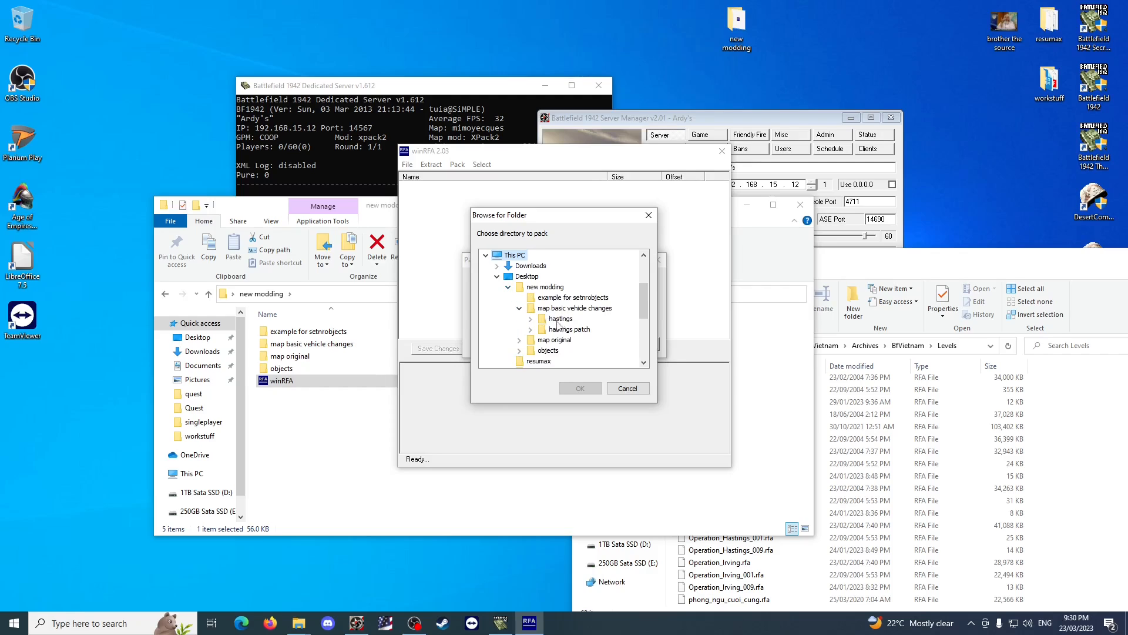
{"action": "left_click", "coordinate": [558, 321]}
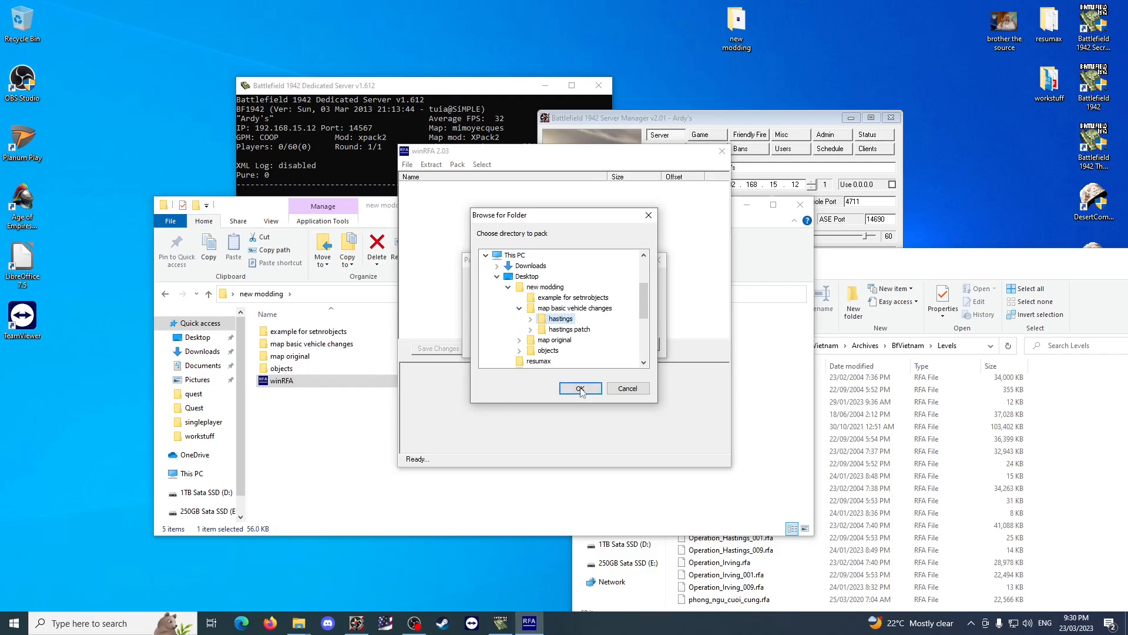
{"action": "left_click", "coordinate": [530, 321]}
{"action": "left_click", "coordinate": [574, 330]}
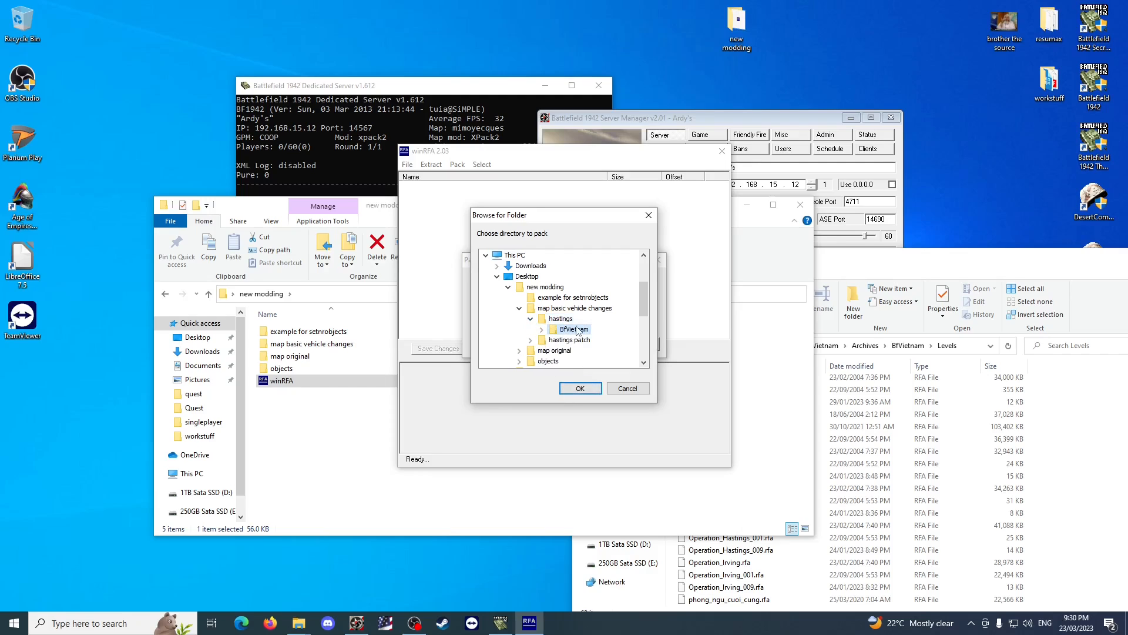
{"action": "left_click", "coordinate": [586, 389]}
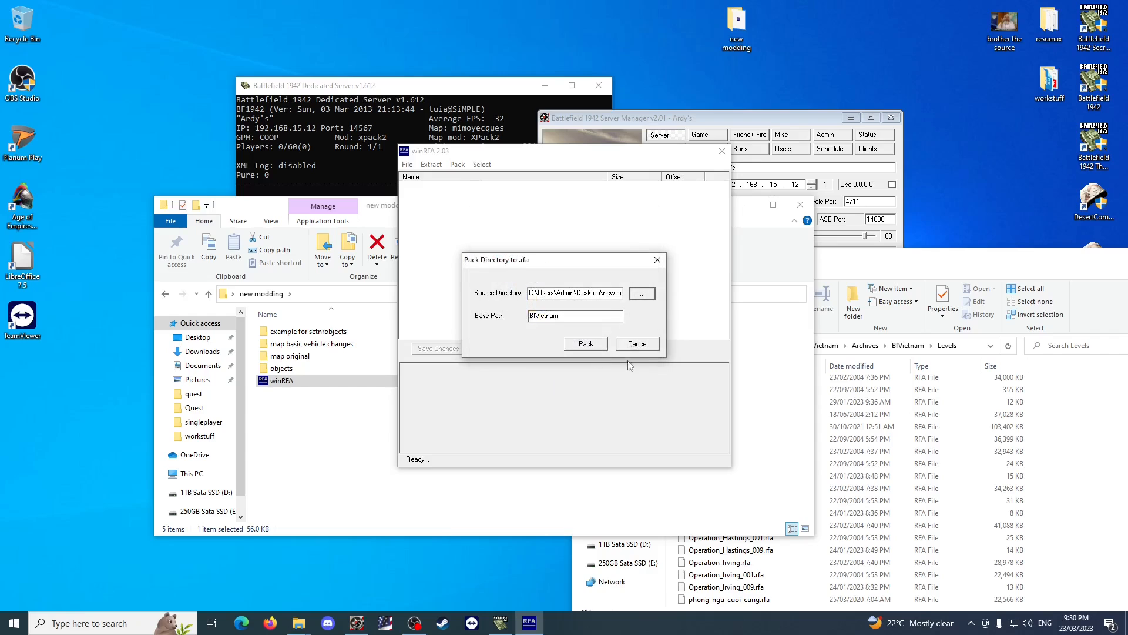
Try to pack the archive as Operation_Hastings_008 inside the BfVietnam folder of hastings.
{"action": "left_click", "coordinate": [585, 344]}
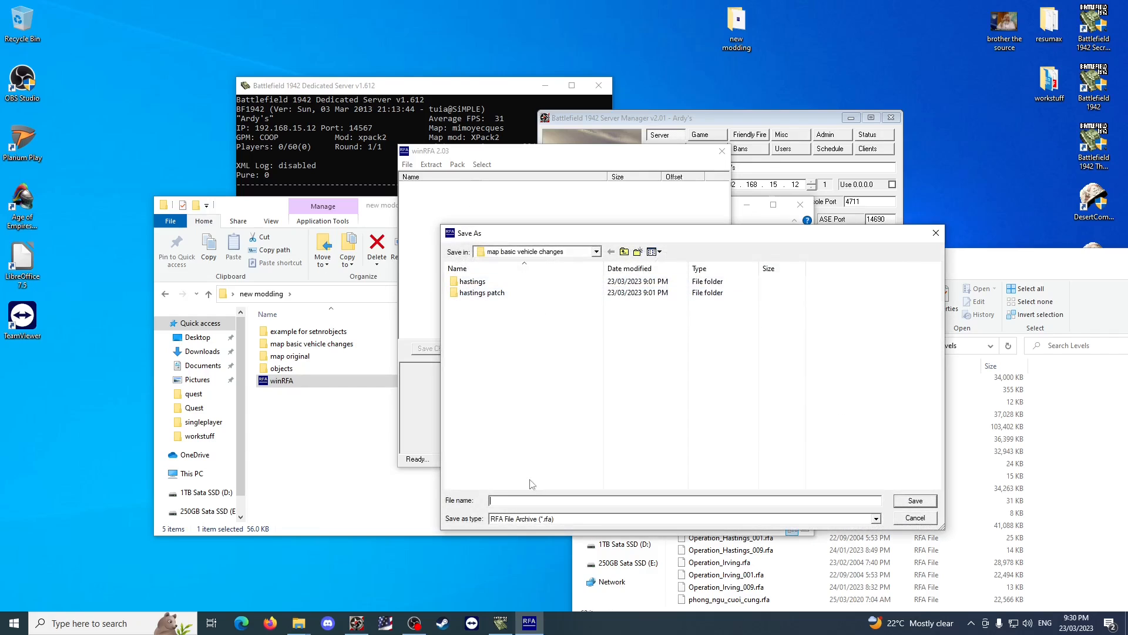
{"action": "type", "text": "Operation_Hastings_00"}
{"action": "double_click", "coordinate": [525, 286]}
{"action": "double_click", "coordinate": [475, 281]}
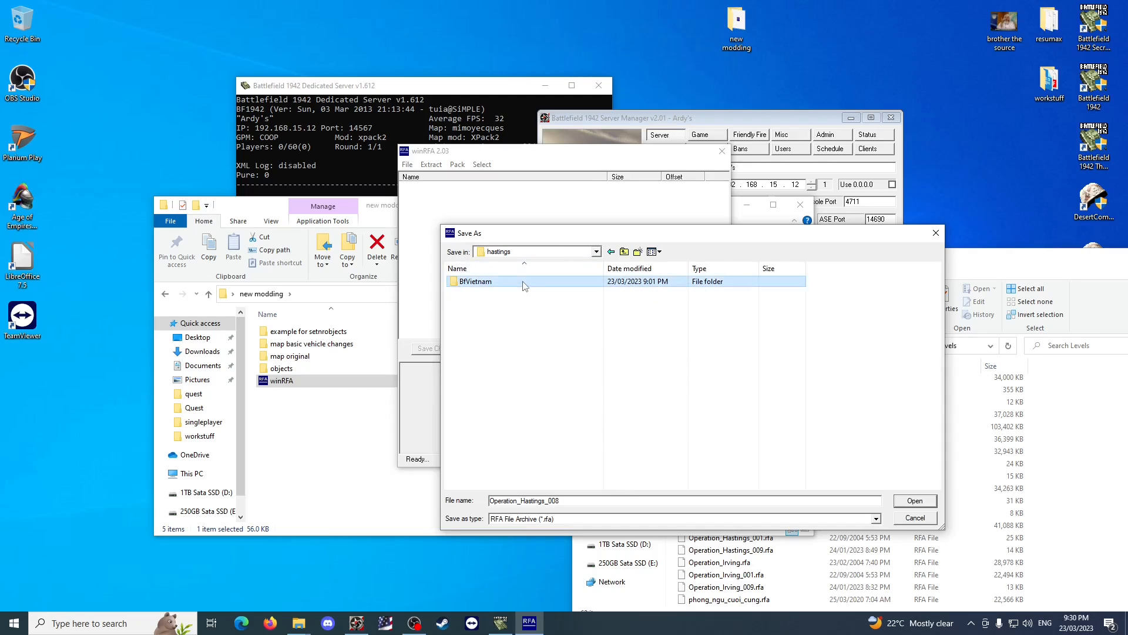
{"action": "left_click", "coordinate": [918, 504]}
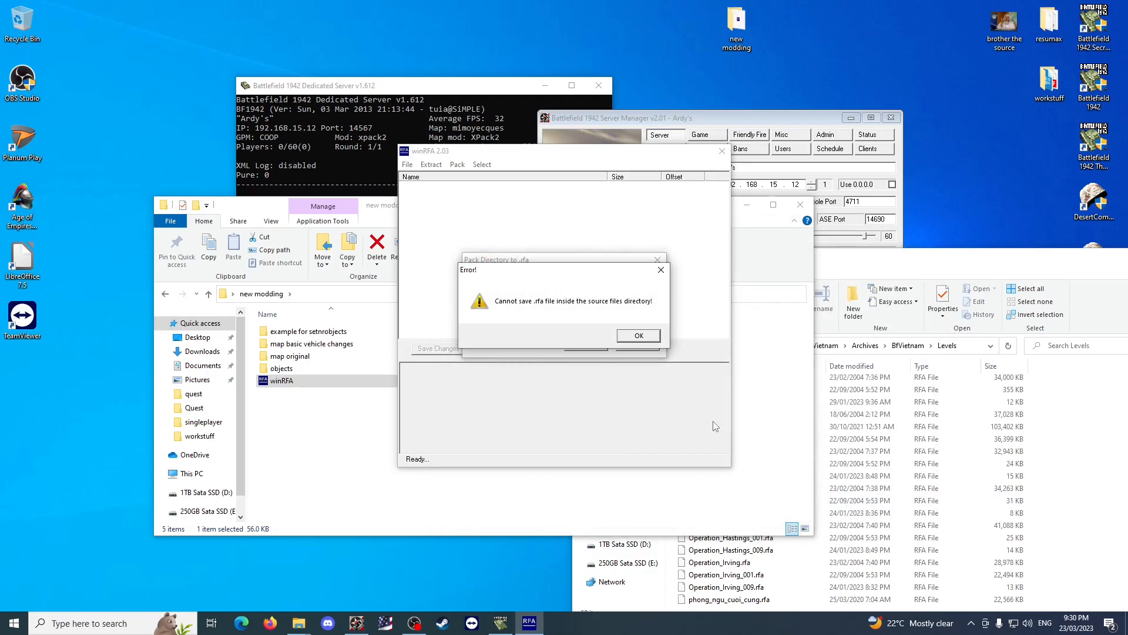
{"action": "left_click", "coordinate": [639, 336]}
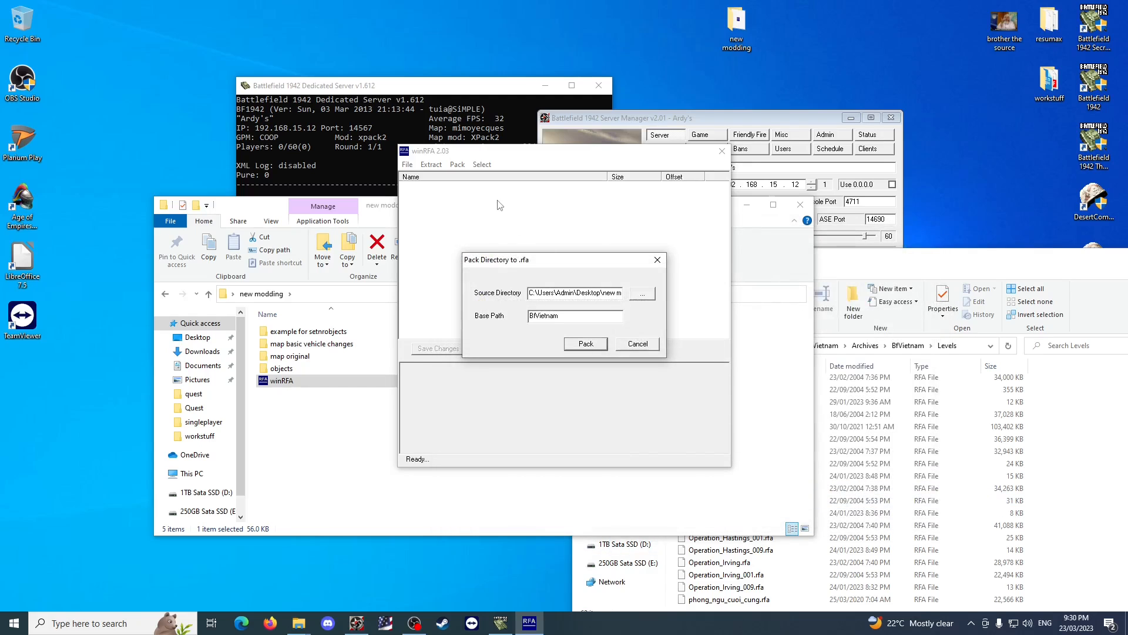
Set the source directory to the BfVietnam folder in new modding > map original > hastings and start the packing.
{"action": "left_click", "coordinate": [642, 296]}
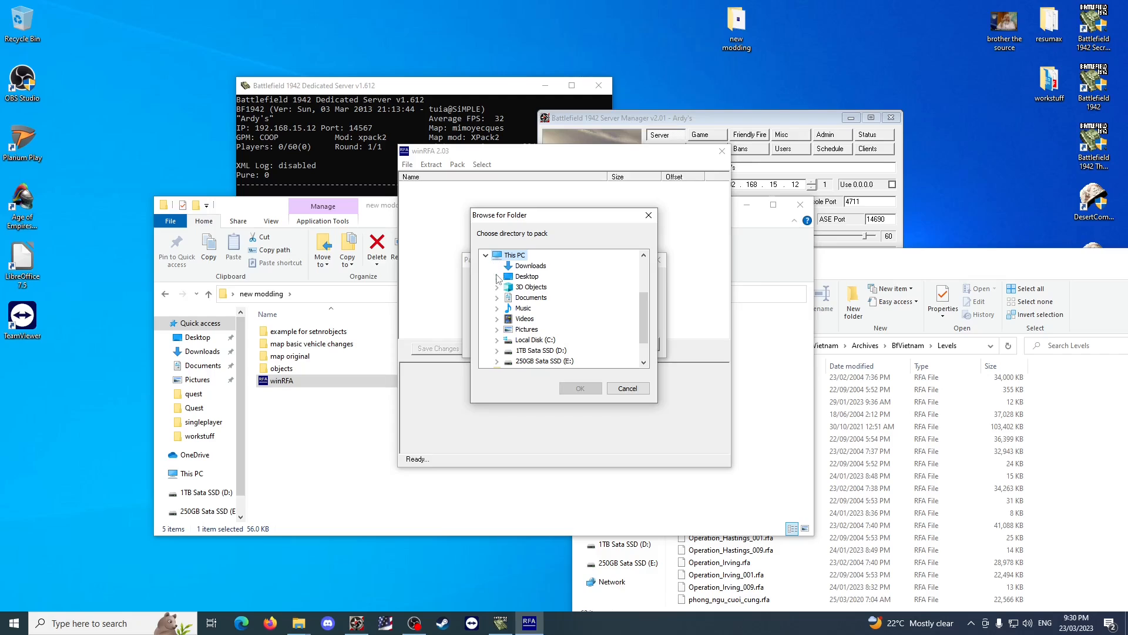
{"action": "left_click", "coordinate": [497, 277]}
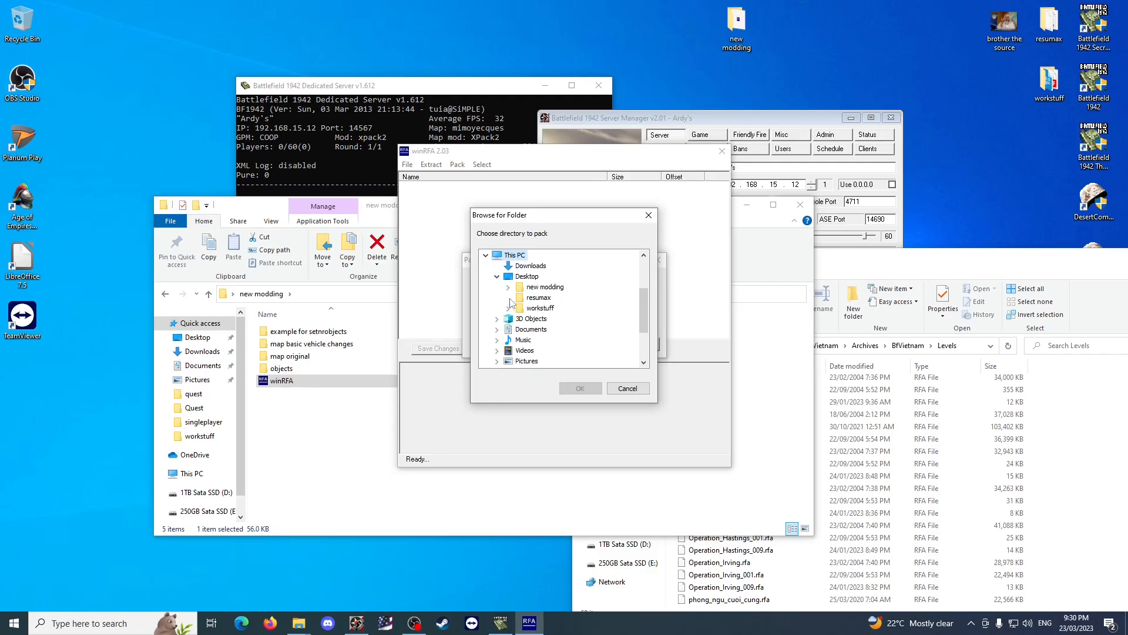
{"action": "left_click", "coordinate": [508, 287]}
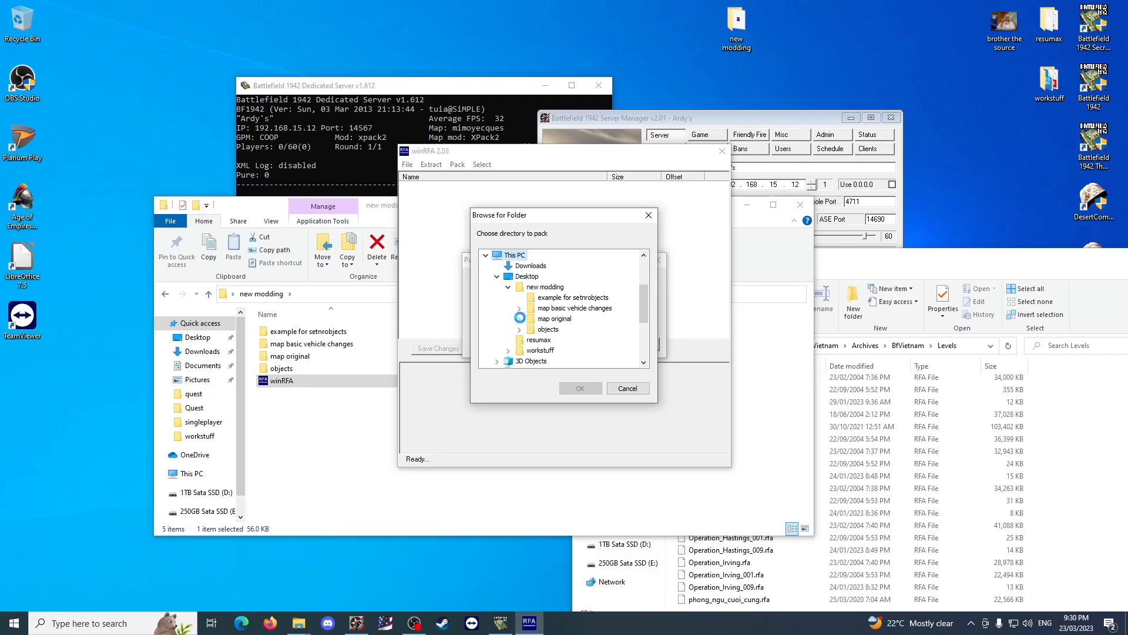
{"action": "left_click", "coordinate": [519, 319]}
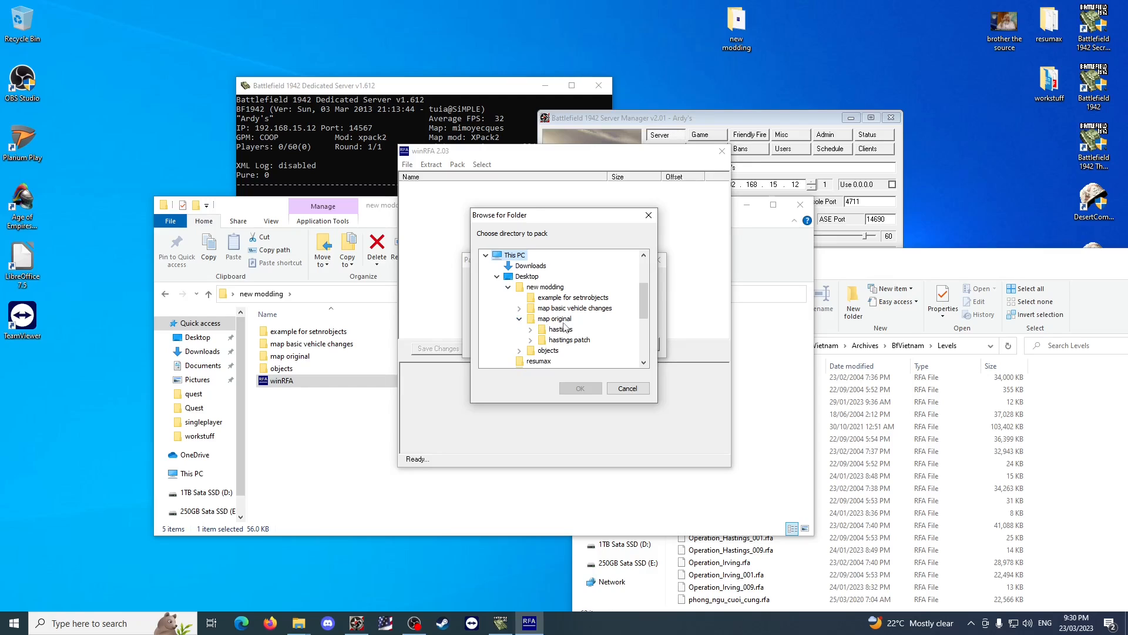
{"action": "left_click", "coordinate": [549, 329]}
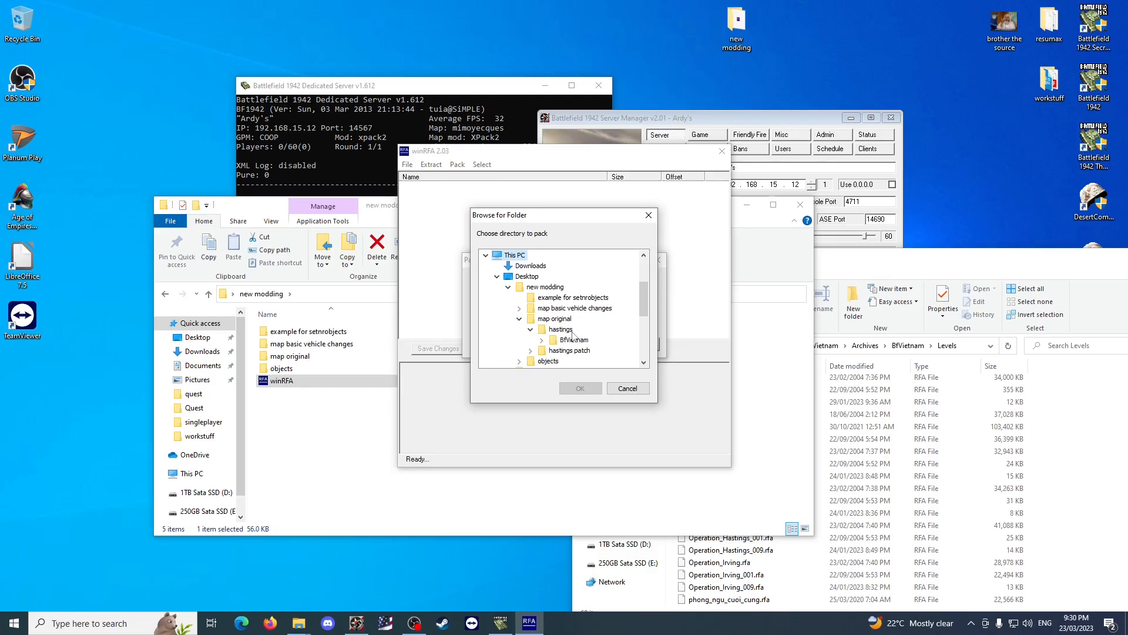
{"action": "left_click", "coordinate": [580, 389]}
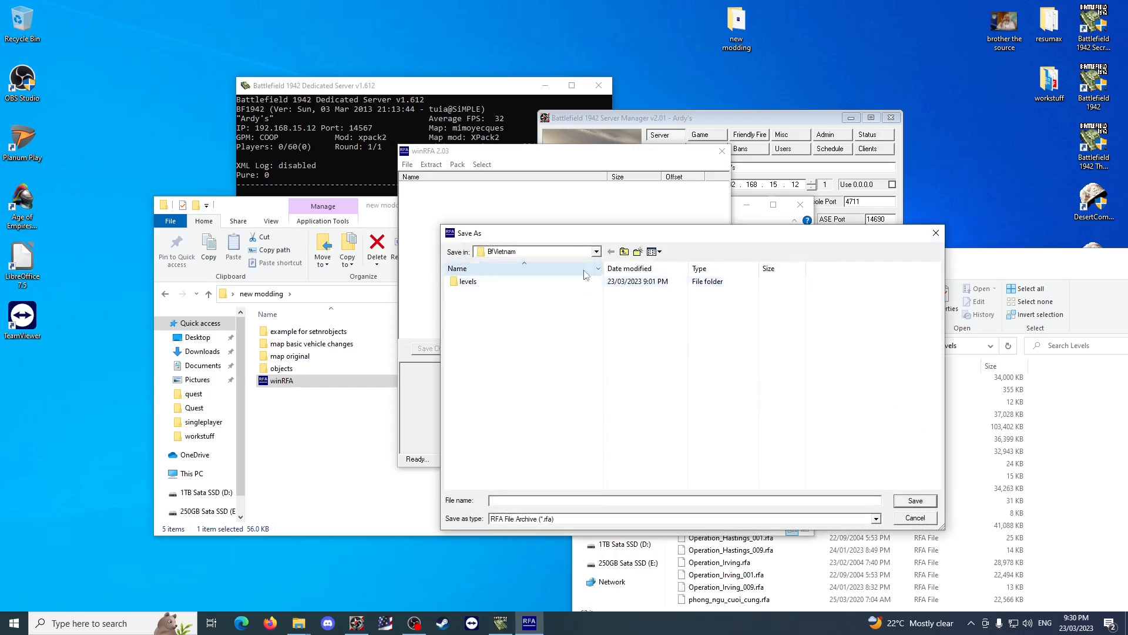
Save the archive as Operation_Hastings_008 in the new modding > map basic vehicle changes folder.
{"action": "left_click", "coordinate": [611, 251]}
{"action": "left_click", "coordinate": [625, 252]}
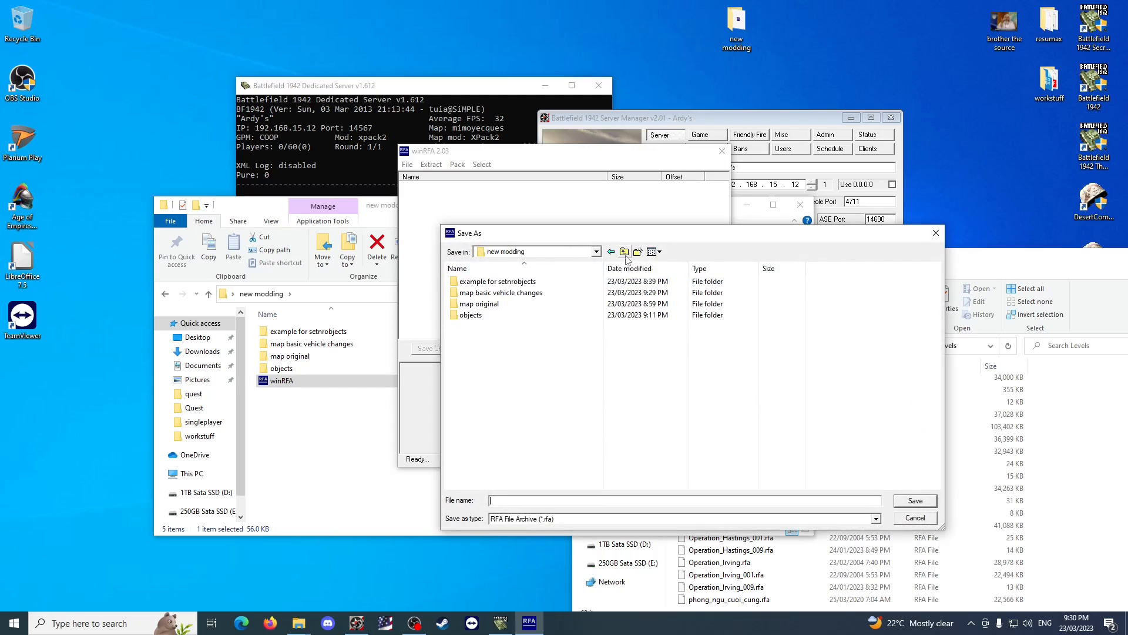
{"action": "double_click", "coordinate": [511, 294]}
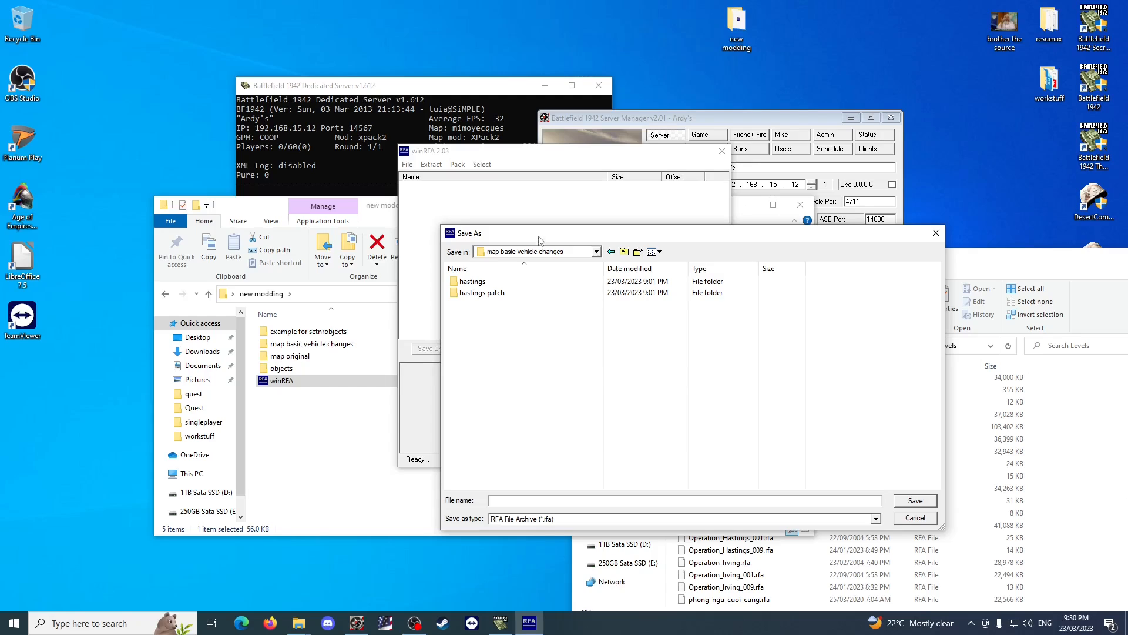
{"action": "type", "text": "Operation_Hastings_009"}
{"action": "key", "text": "Return"}
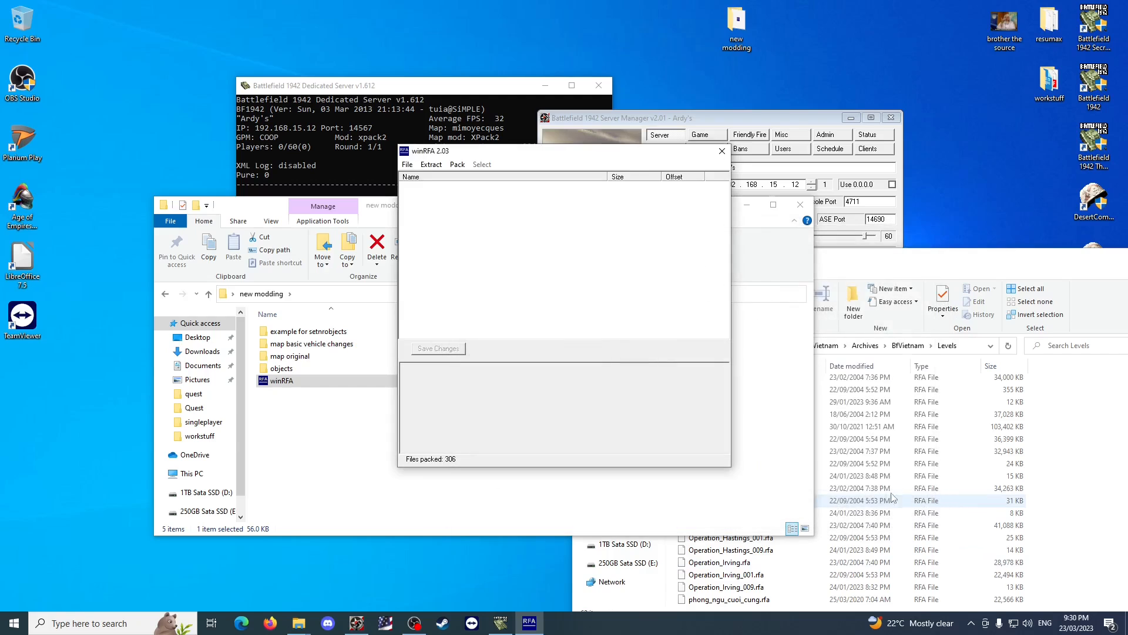
Copy Operation_Hastings_008.rfa from map basic vehicle changes into the game's BfVietnam Levels folder, granting administrator permission.
{"action": "left_click", "coordinate": [722, 150]}
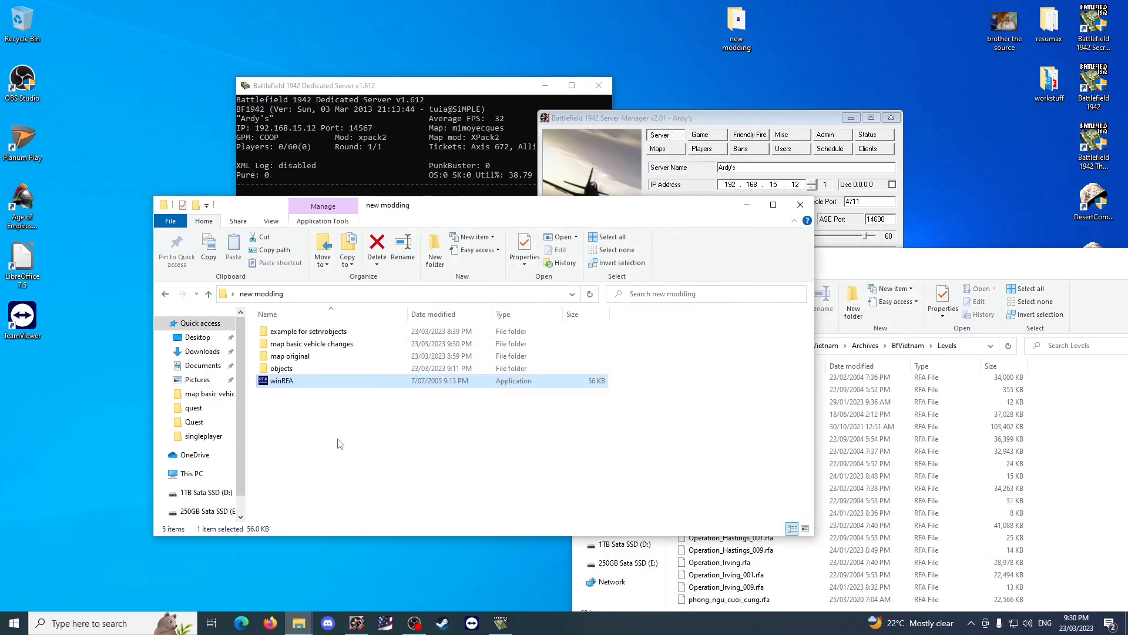
{"action": "left_click", "coordinate": [337, 441]}
{"action": "double_click", "coordinate": [312, 344]}
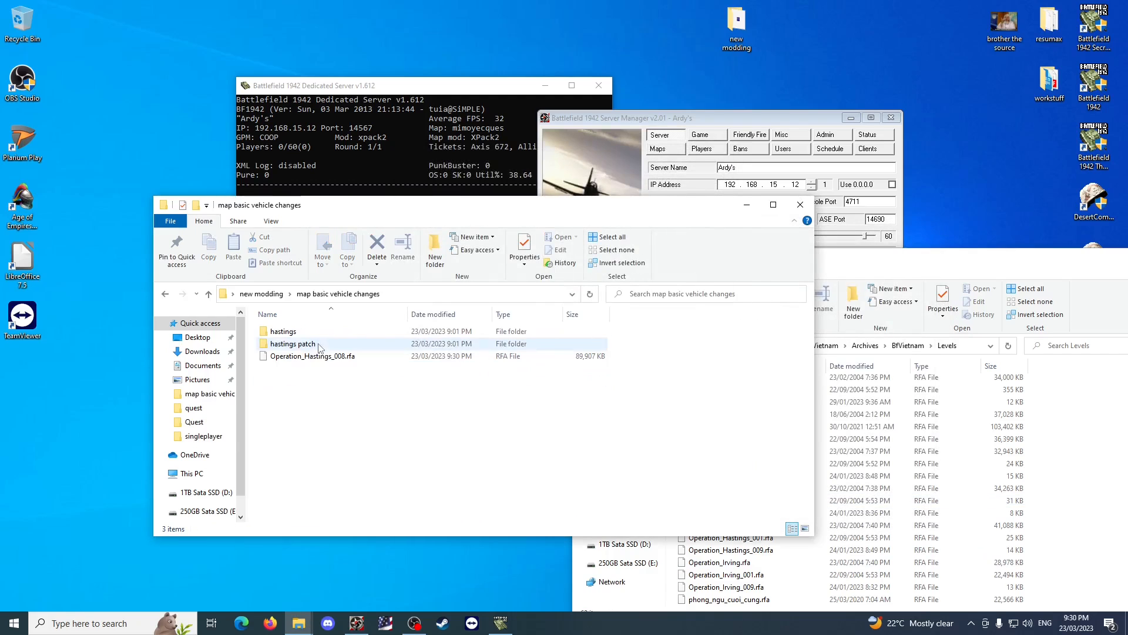
{"action": "left_click", "coordinate": [320, 357]}
{"action": "key", "text": "ctrl+c"}
{"action": "left_click", "coordinate": [1043, 393]}
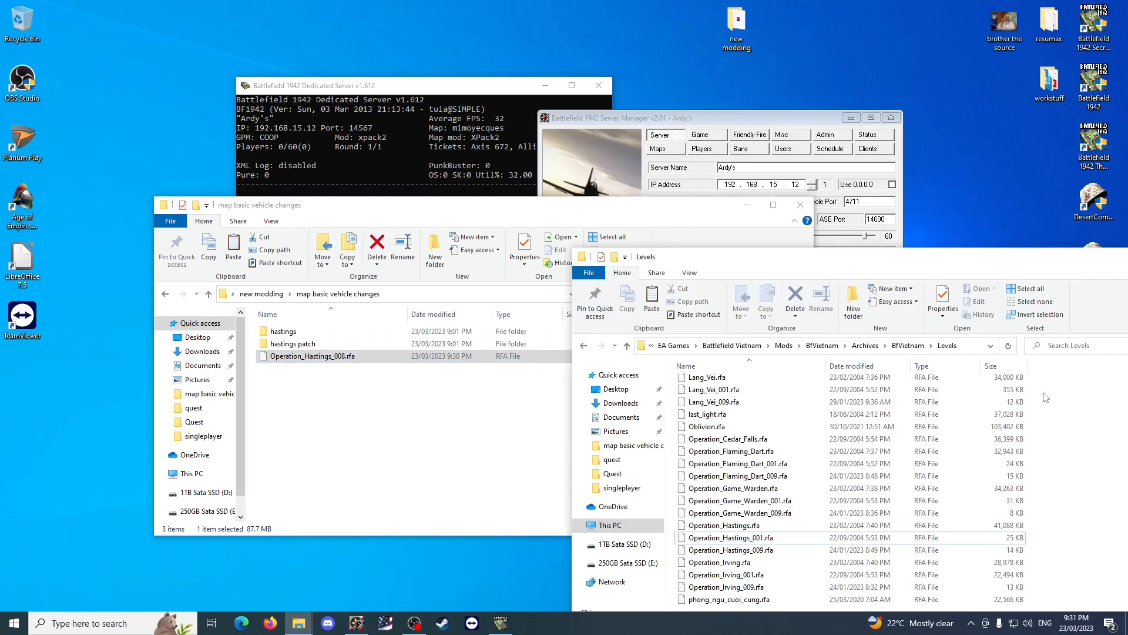
{"action": "left_click_drag", "start_coordinate": [889, 265], "coordinate": [540, 170]}
{"action": "key", "text": "ctrl+v"}
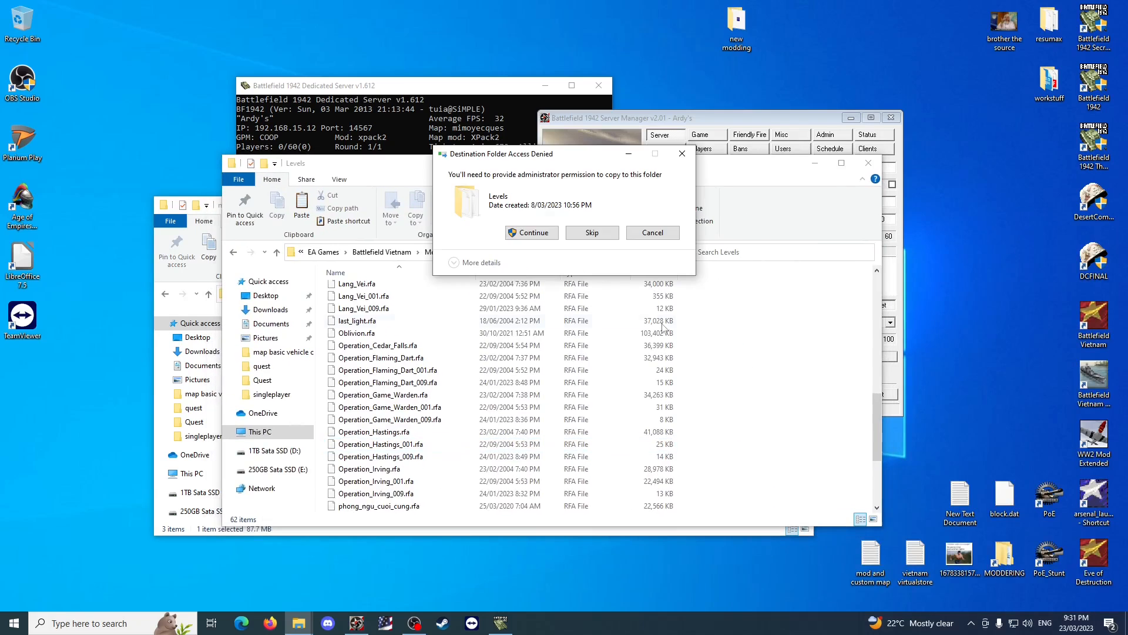
{"action": "left_click", "coordinate": [536, 233]}
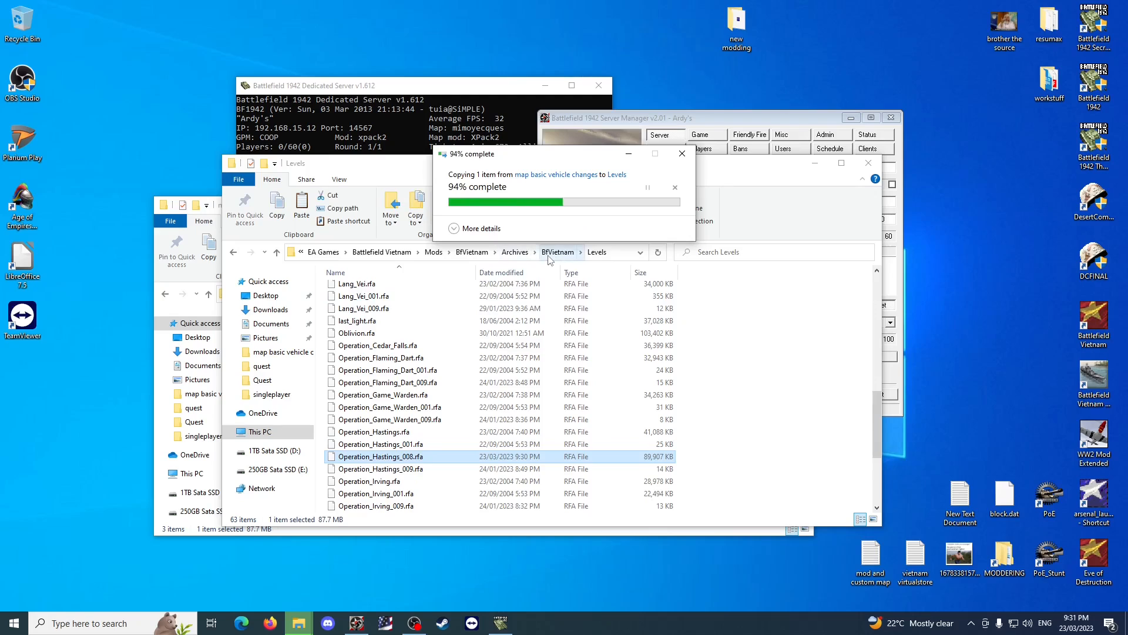
{"action": "left_click_drag", "start_coordinate": [450, 167], "coordinate": [694, 161]}
Look through the Vehicles folder inside new modding > objects > objects.
{"action": "left_click", "coordinate": [300, 435]}
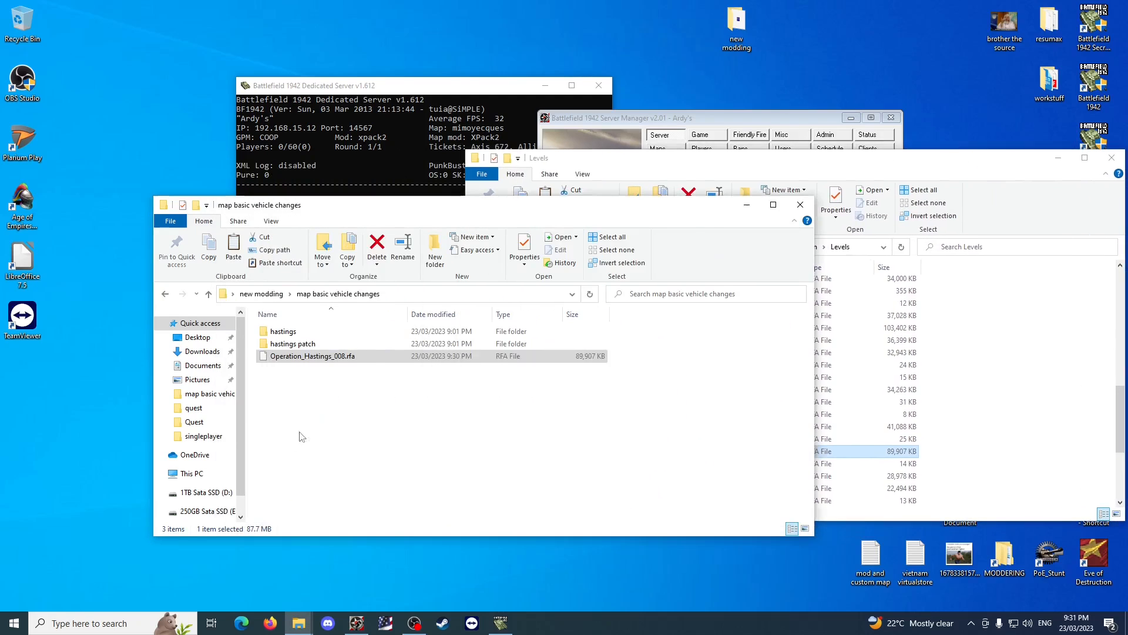
{"action": "left_click", "coordinate": [261, 293]}
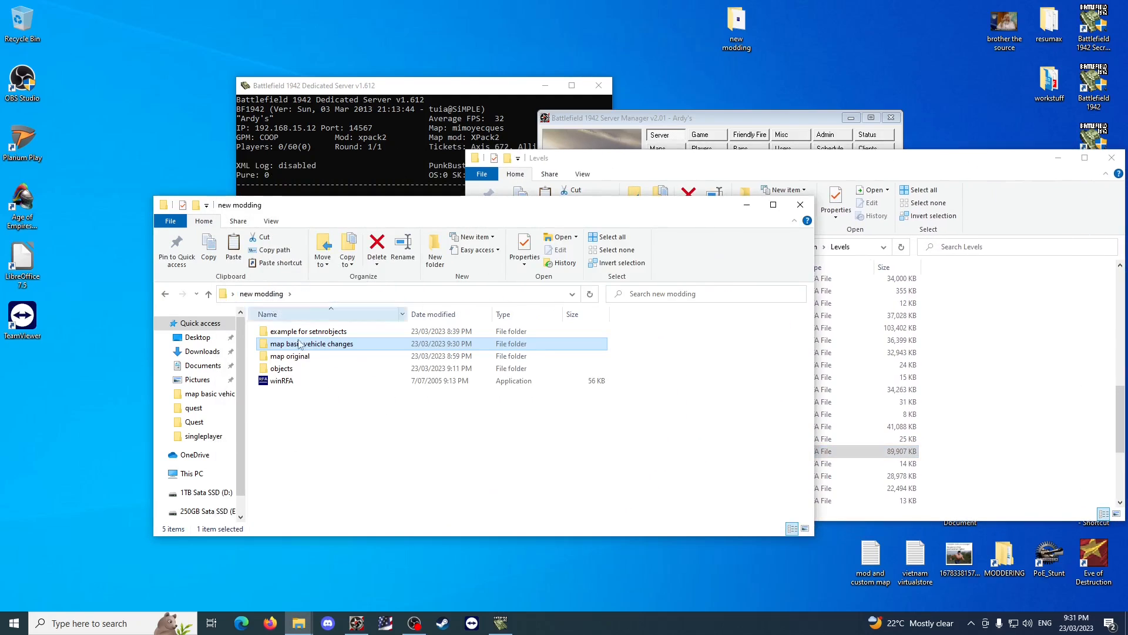
{"action": "left_click", "coordinate": [1025, 421]}
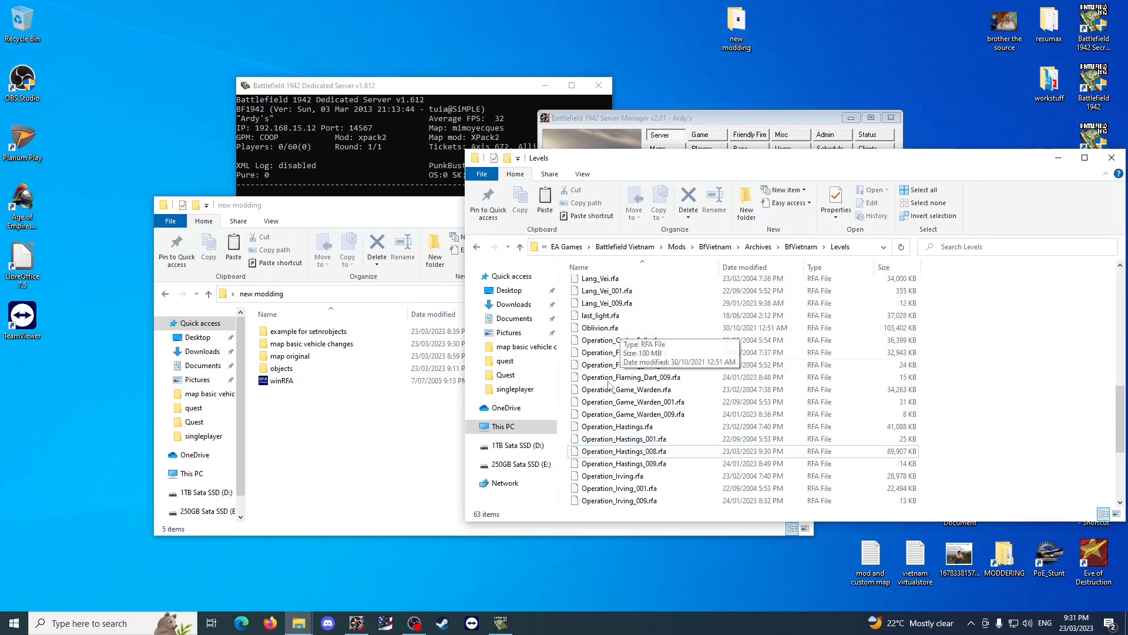
{"action": "left_click", "coordinate": [372, 479]}
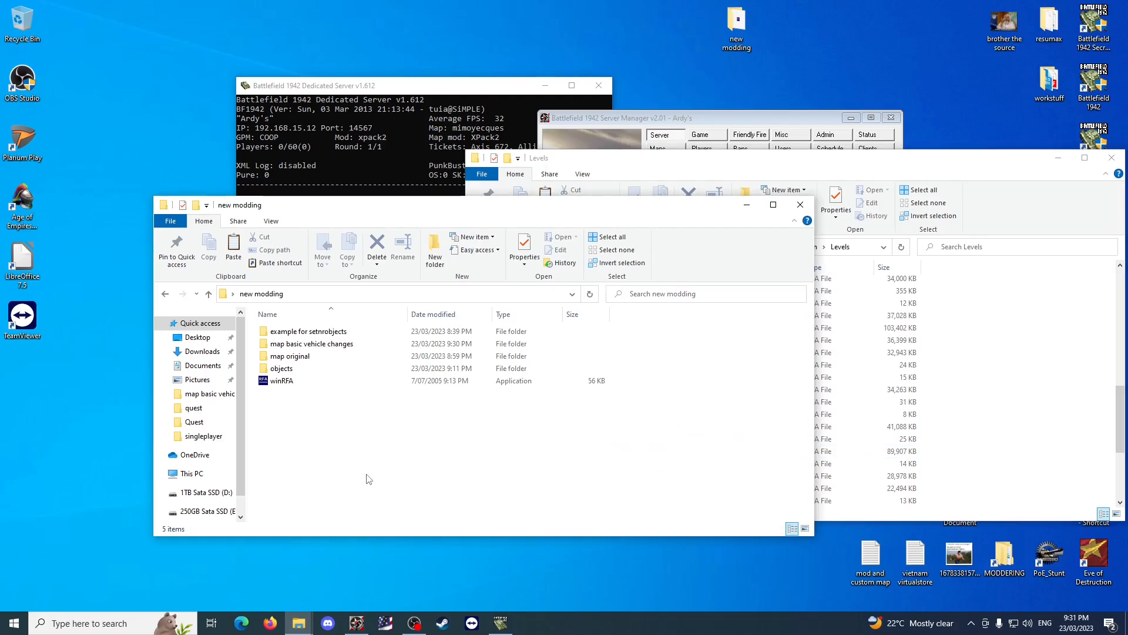
{"action": "left_click", "coordinate": [308, 379]}
{"action": "double_click", "coordinate": [285, 331]}
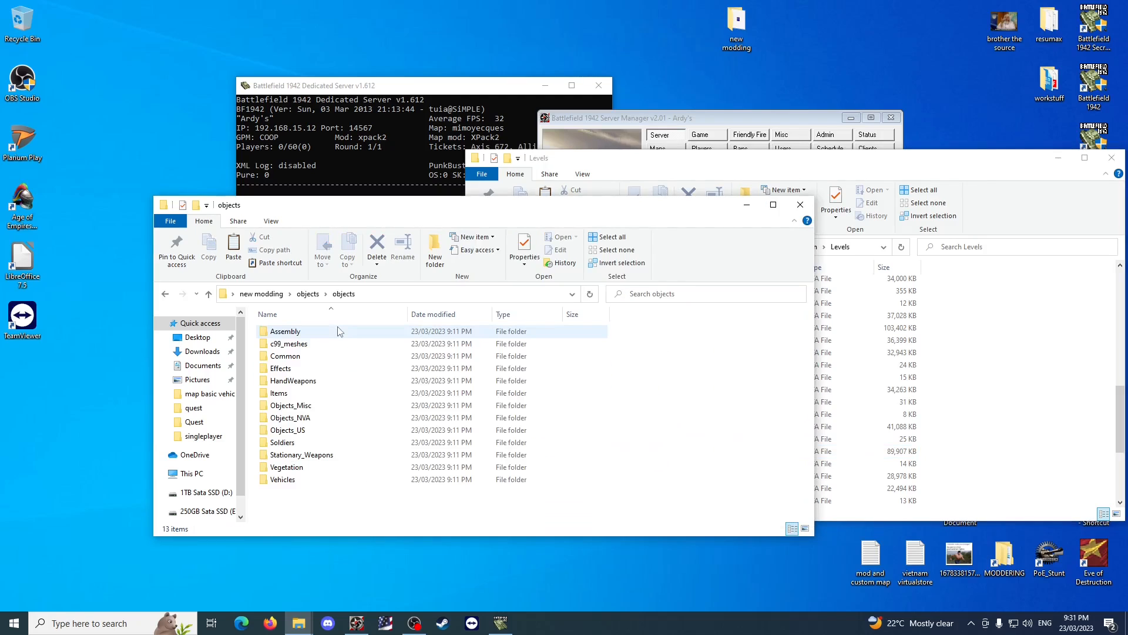
{"action": "double_click", "coordinate": [327, 479]}
{"action": "double_click", "coordinate": [314, 356]}
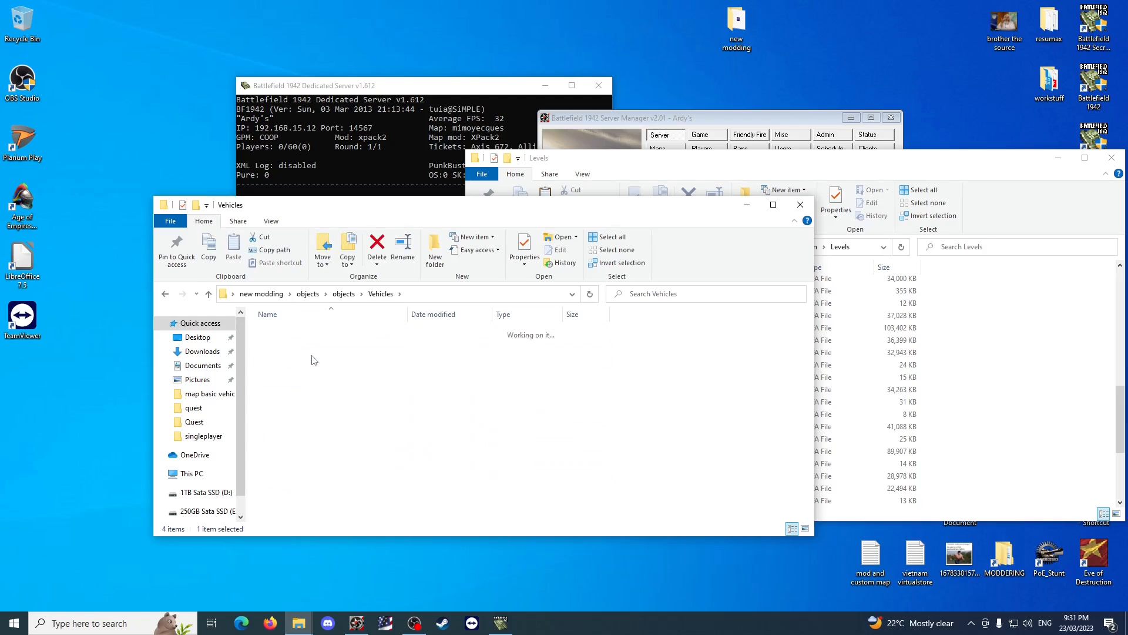
{"action": "left_click", "coordinate": [381, 294]}
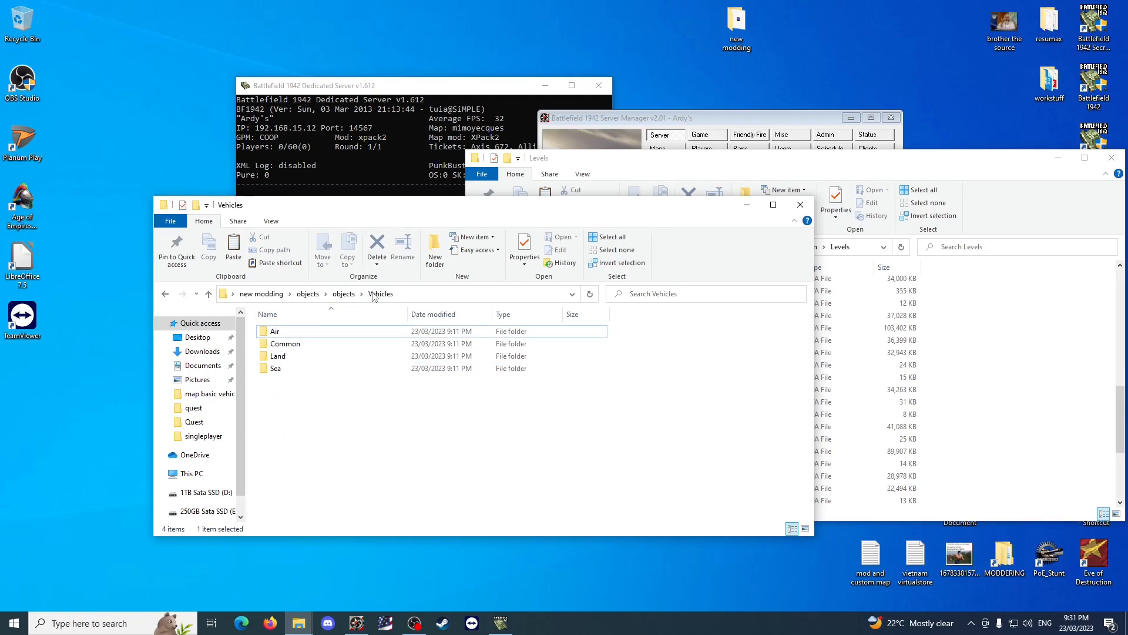
Review the Operation_Hastings.rfa and Operation_Hastings_001.rfa archives in map original alongside the game's Levels folder.
{"action": "left_click", "coordinate": [263, 295]}
{"action": "double_click", "coordinate": [300, 356]}
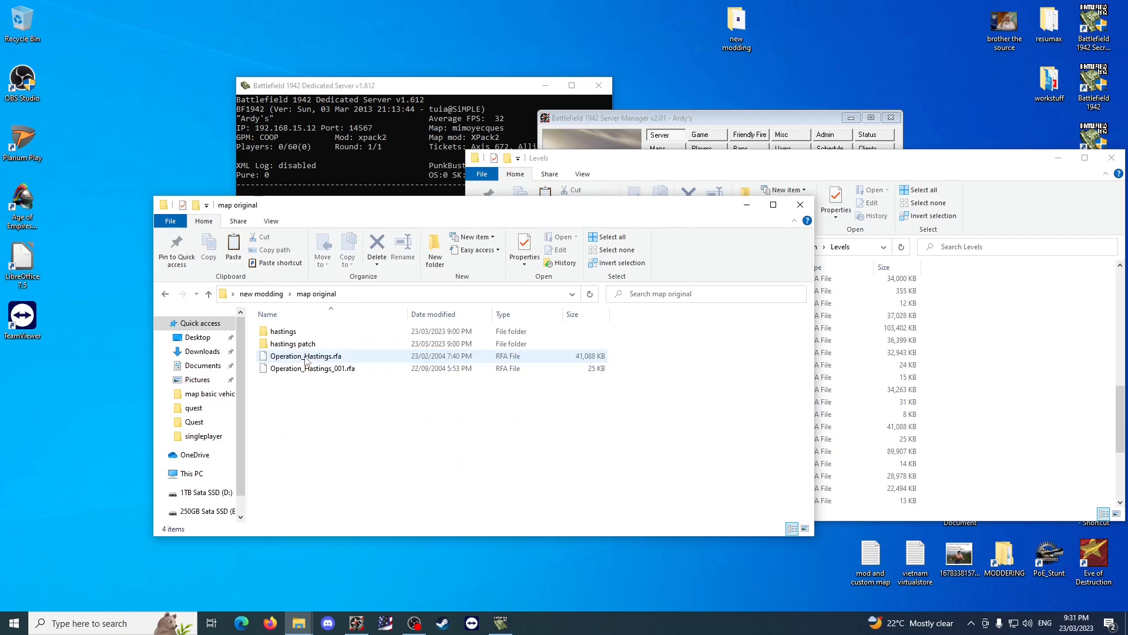
{"action": "left_click_drag", "start_coordinate": [326, 462], "coordinate": [323, 350]}
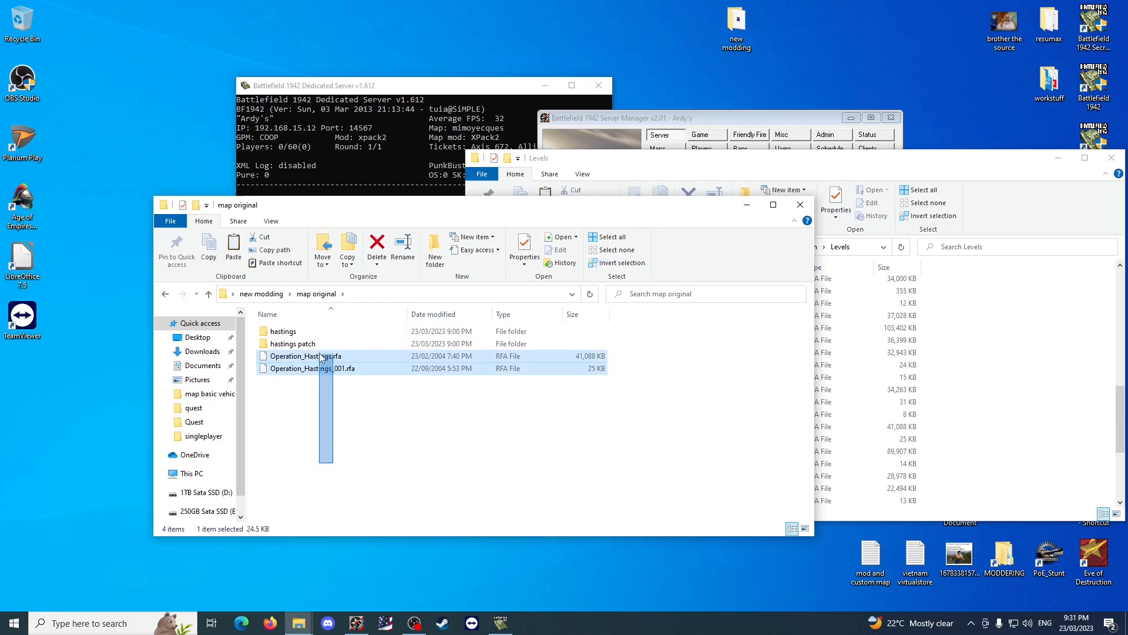
{"action": "left_click", "coordinate": [995, 464]}
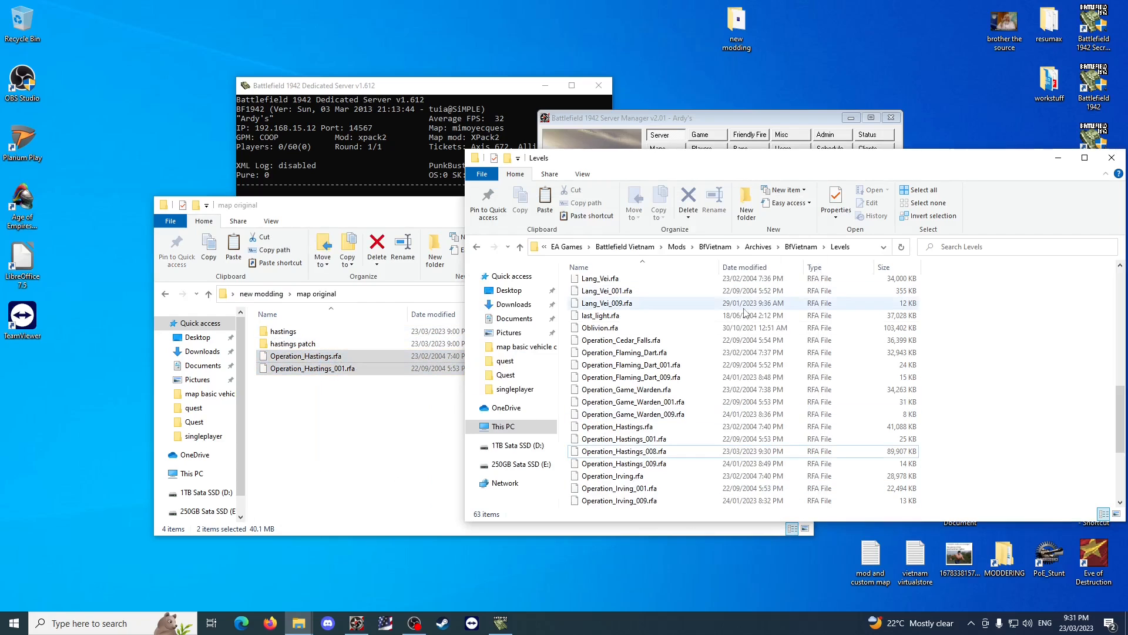
{"action": "left_click", "coordinate": [386, 474]}
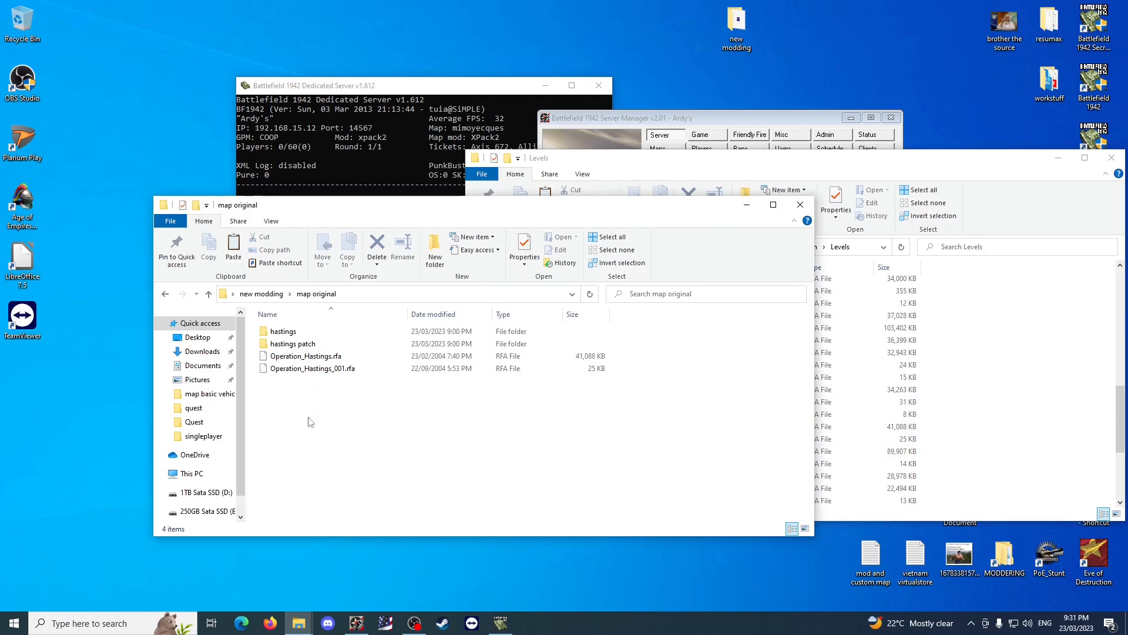
{"action": "left_click_drag", "start_coordinate": [587, 436], "coordinate": [546, 353]}
{"action": "left_click", "coordinate": [1006, 351]}
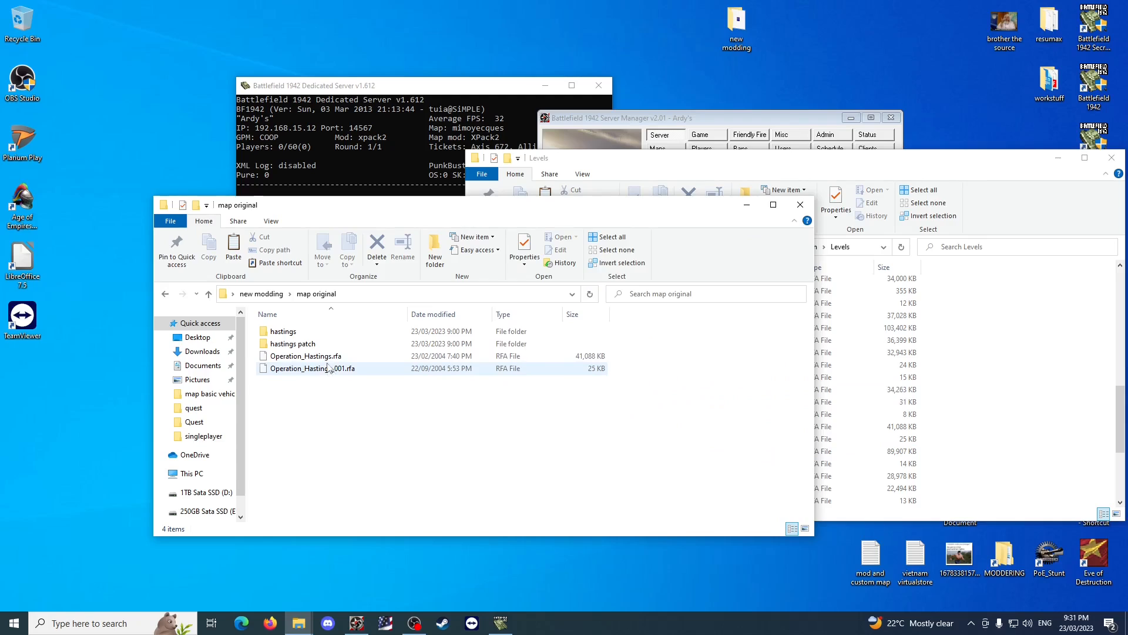
Check the Conquest/ControlPointTemplates run line in the Coop file of the original hastings Operation_Hastings folder.
{"action": "double_click", "coordinate": [304, 334]}
{"action": "double_click", "coordinate": [304, 334]}
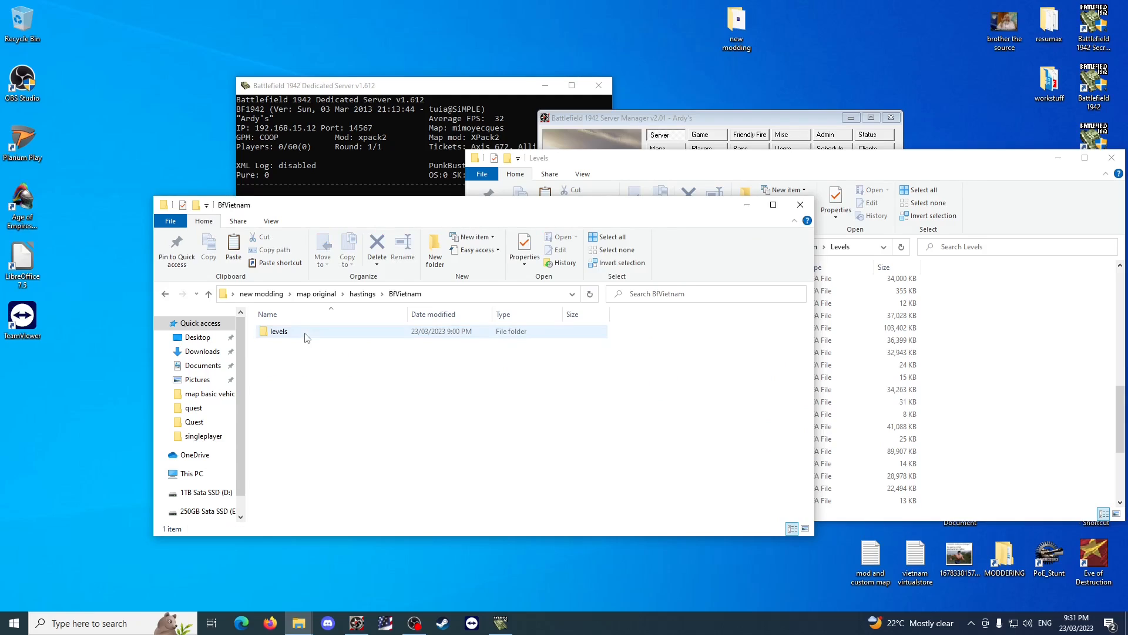
{"action": "double_click", "coordinate": [304, 334]}
{"action": "double_click", "coordinate": [303, 334]}
{"action": "scroll", "coordinate": [318, 376], "scroll_direction": "down", "scroll_amount": 1}
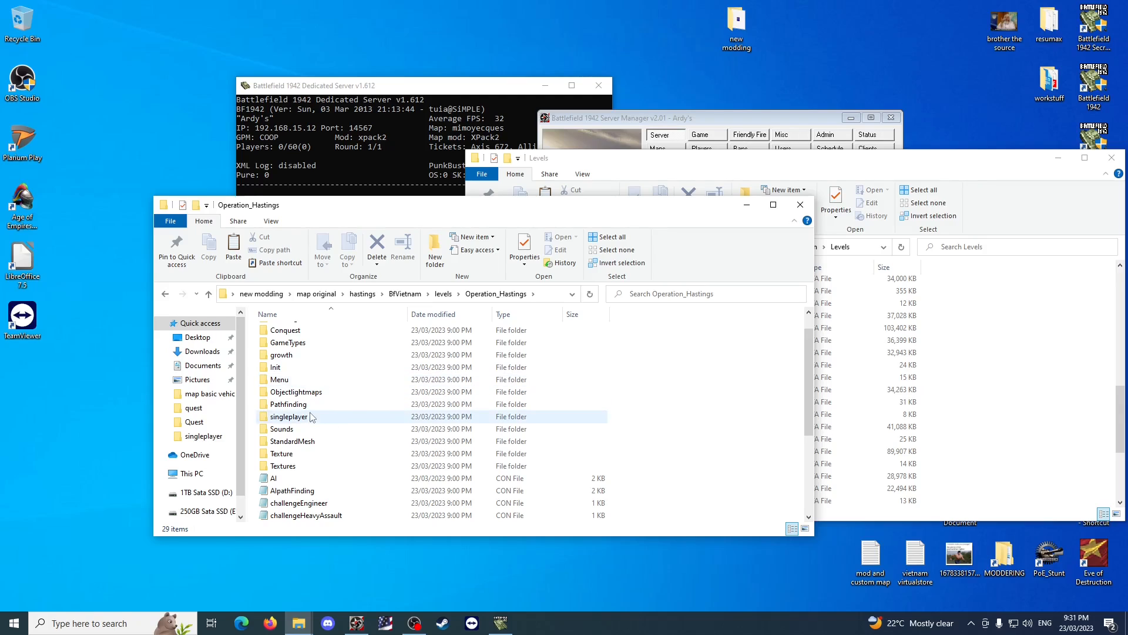
{"action": "scroll", "coordinate": [389, 404], "scroll_direction": "down", "scroll_amount": 3}
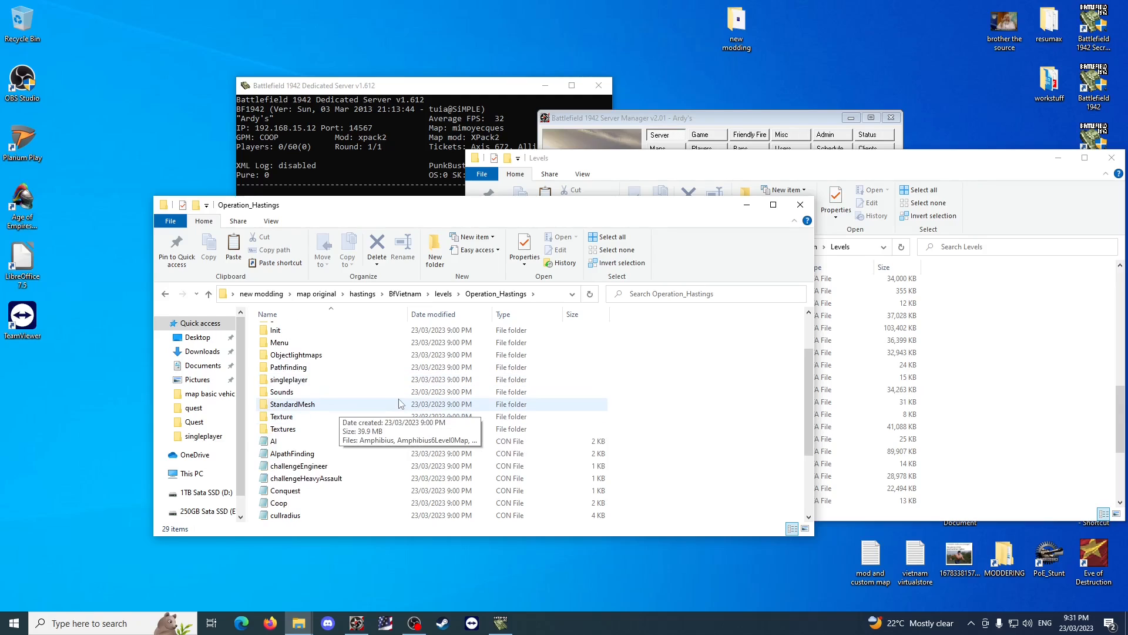
{"action": "double_click", "coordinate": [295, 429]}
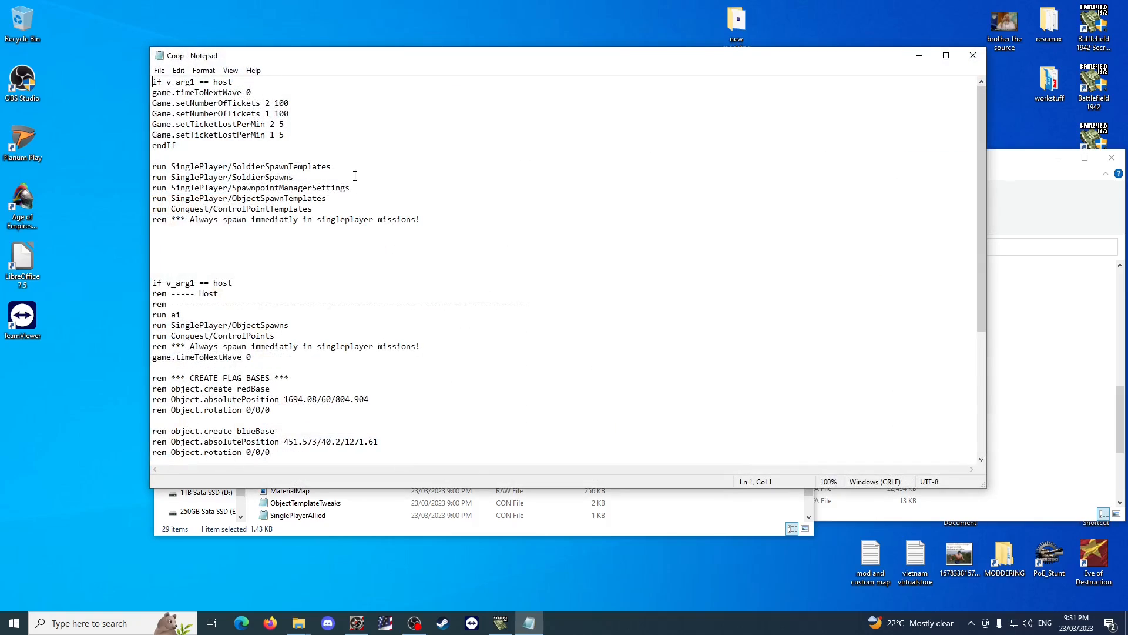
{"action": "left_click_drag", "start_coordinate": [333, 208], "coordinate": [142, 207]}
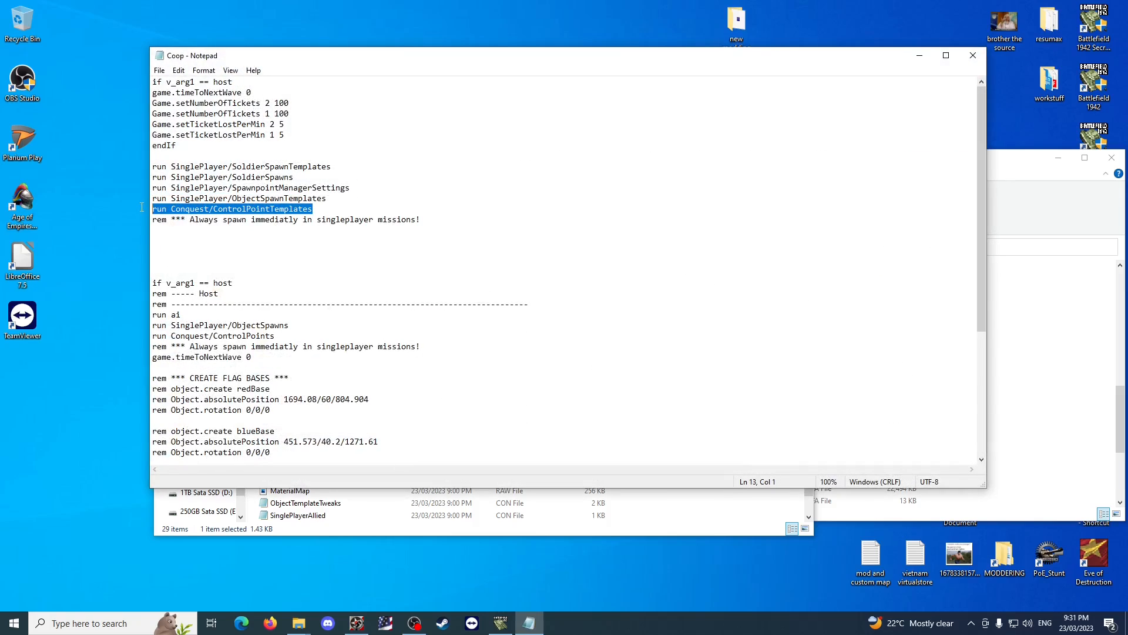
{"action": "left_click", "coordinate": [973, 55]}
{"action": "left_click", "coordinate": [685, 416]}
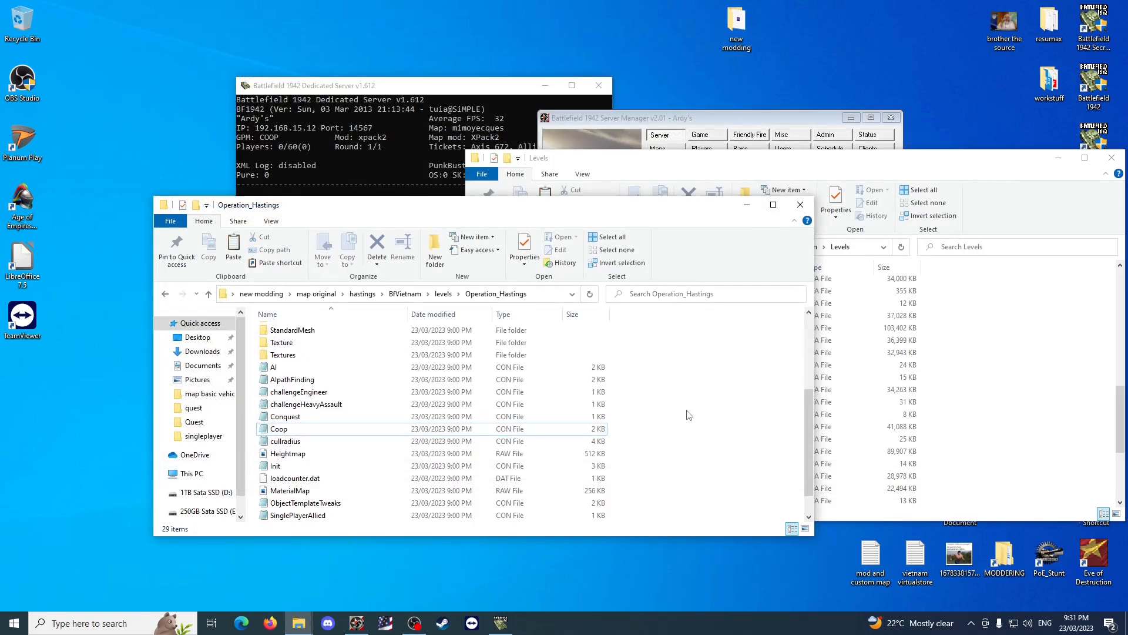
Copy the original map's Conquest folder into the Operation_Hastings folder under map basic vehicle changes > hastings > BfVietnam > levels.
{"action": "scroll", "coordinate": [346, 387], "scroll_direction": "up", "scroll_amount": 3}
{"action": "left_click", "coordinate": [332, 347]}
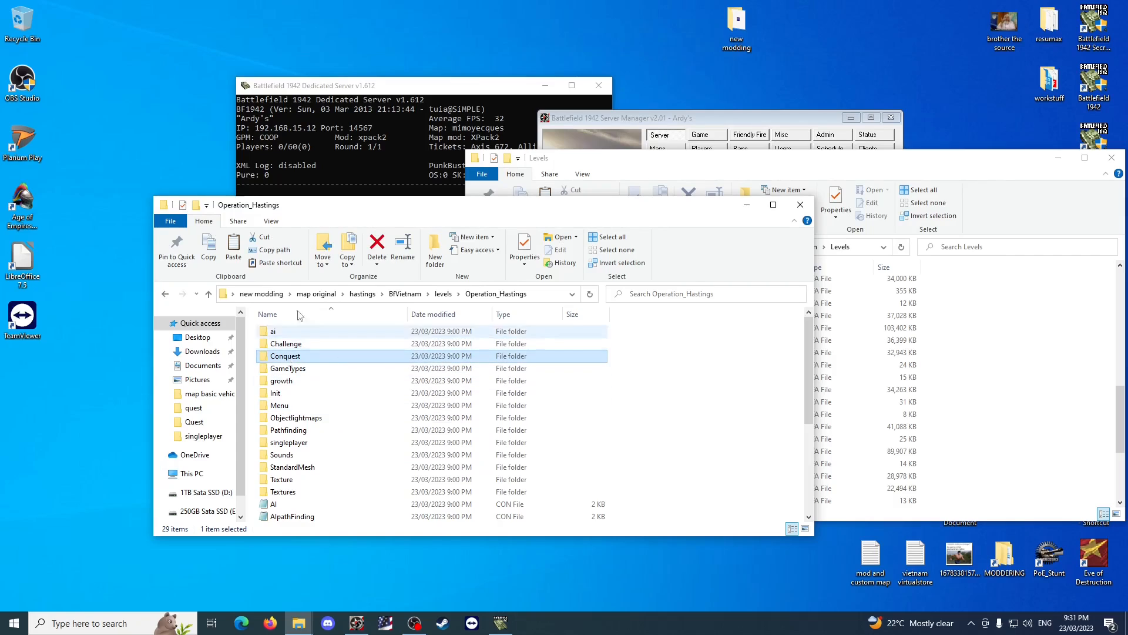
{"action": "left_click", "coordinate": [261, 294]}
{"action": "double_click", "coordinate": [336, 343]}
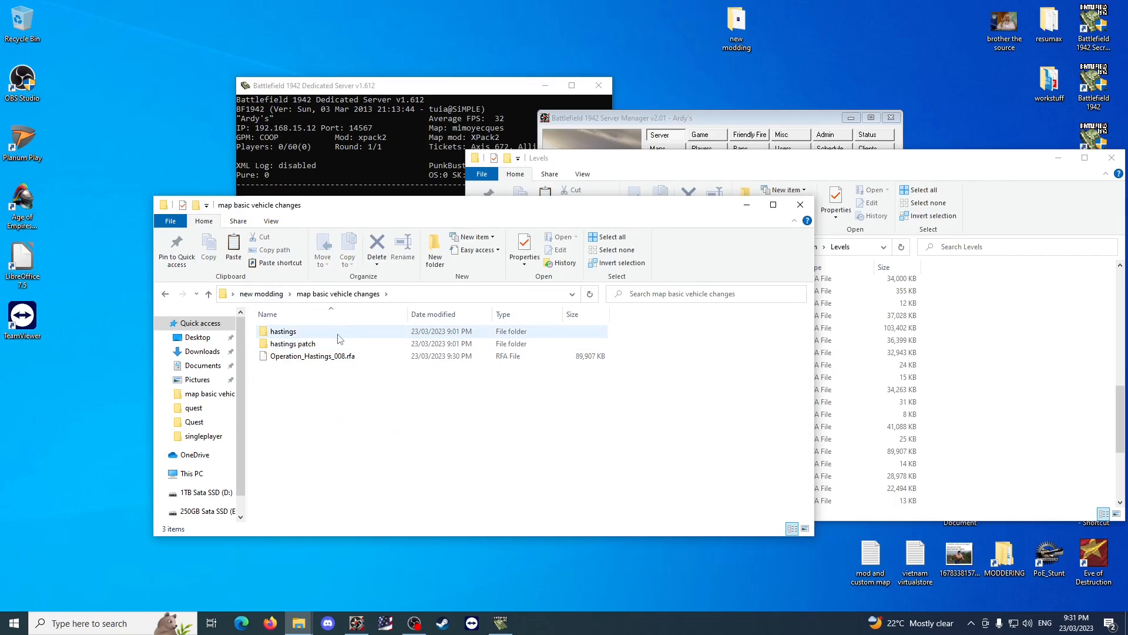
{"action": "left_click", "coordinate": [339, 339]}
{"action": "double_click", "coordinate": [338, 333]}
{"action": "double_click", "coordinate": [330, 333]}
{"action": "double_click", "coordinate": [330, 332]}
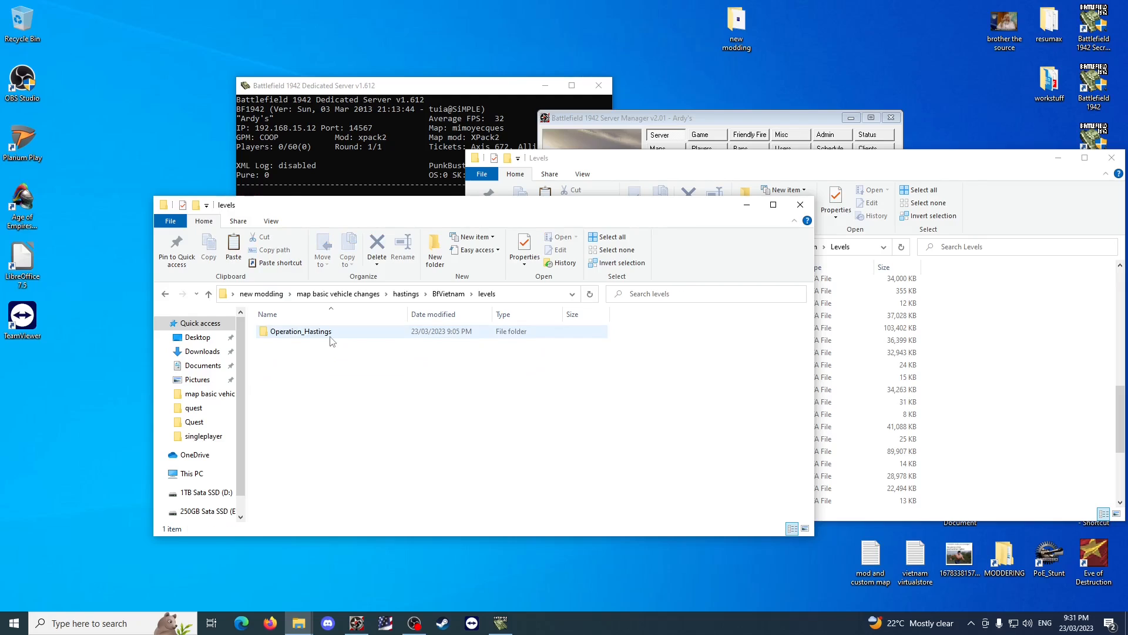
{"action": "double_click", "coordinate": [330, 332]}
{"action": "key", "text": "ctrl+v"}
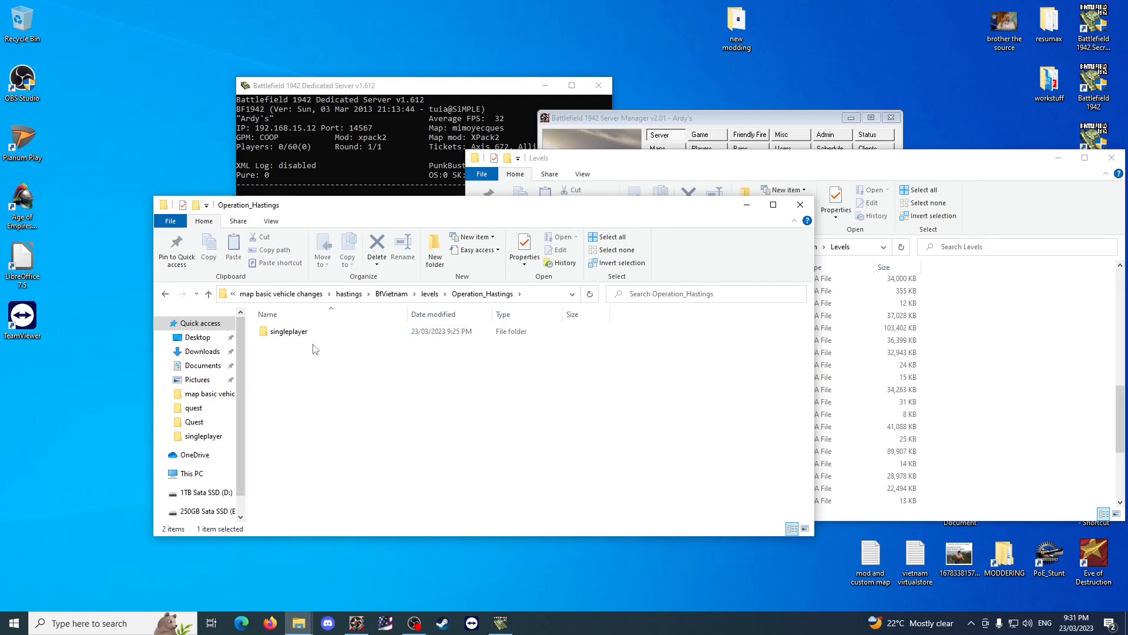
Permanently delete every file in the copied Conquest folder except ControlPointTemplates.
{"action": "double_click", "coordinate": [313, 334]}
{"action": "left_click_drag", "start_coordinate": [354, 464], "coordinate": [290, 331]}
{"action": "key", "text": "shift+Delete"}
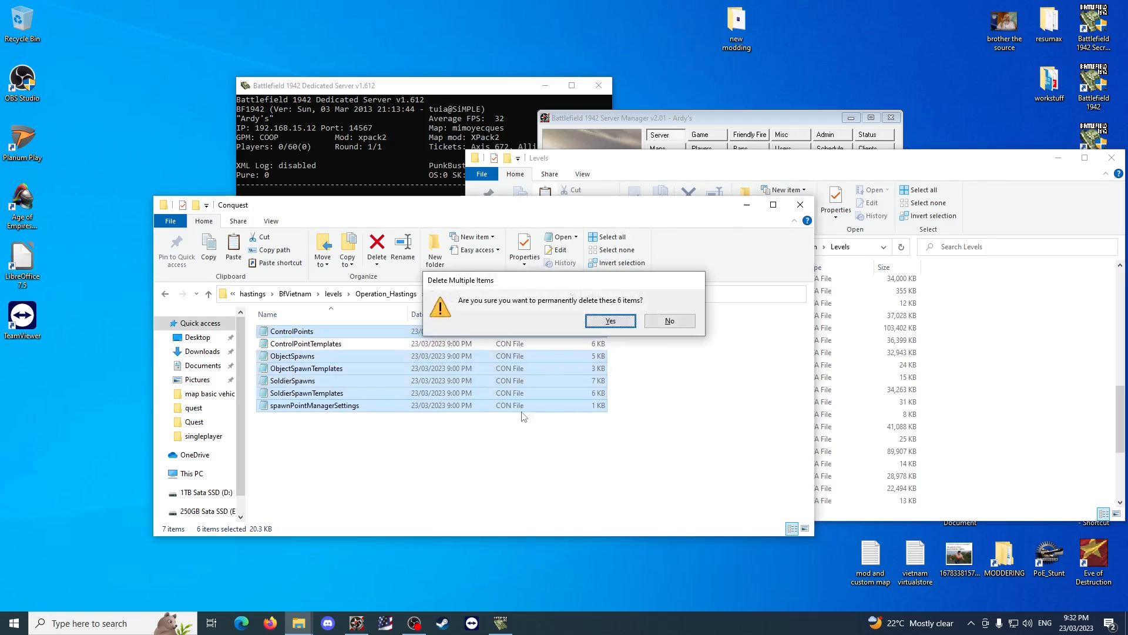
{"action": "key", "text": "Return"}
In the copied ControlPointTemplates file, set the team of US_Base to 1 and of NVA_Base to 2.
{"action": "double_click", "coordinate": [306, 331]}
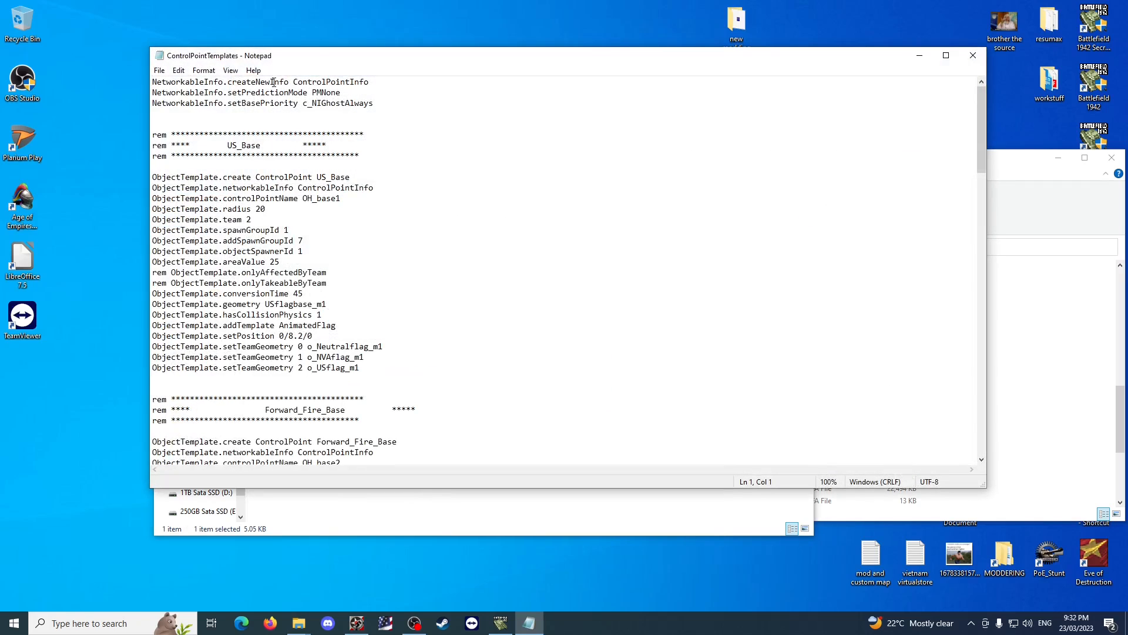
{"action": "left_click", "coordinate": [354, 217]}
{"action": "left_click_drag", "start_coordinate": [254, 219], "coordinate": [247, 220]}
{"action": "type", "text": "1"}
{"action": "scroll", "coordinate": [430, 263], "scroll_direction": "down", "scroll_amount": 20}
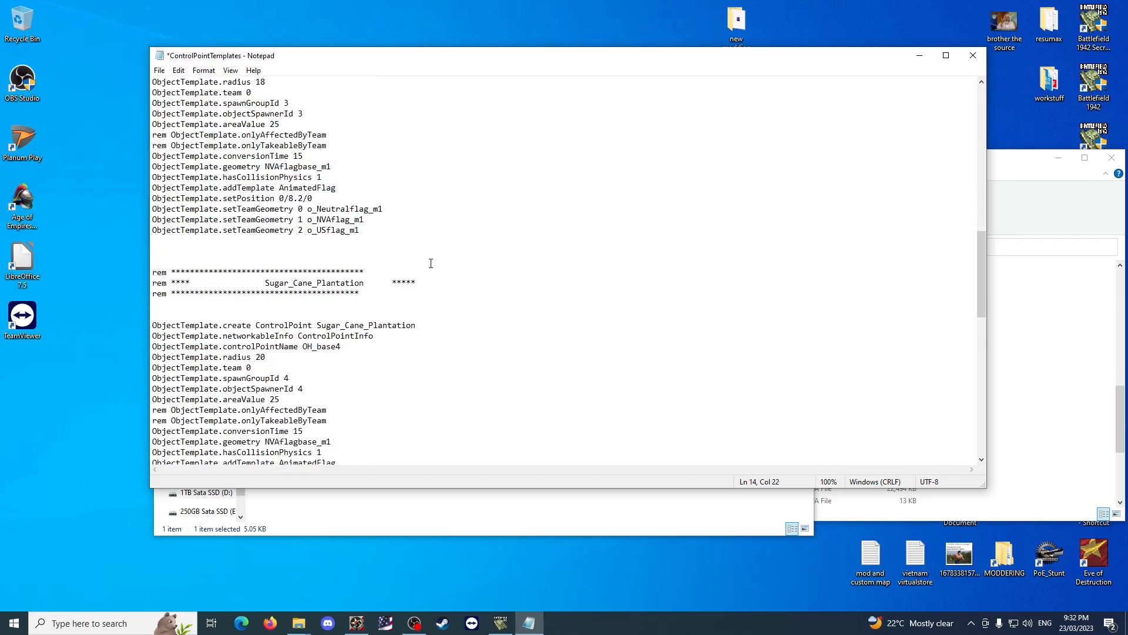
{"action": "left_click_drag", "start_coordinate": [254, 282], "coordinate": [247, 282]}
{"action": "type", "text": "1"}
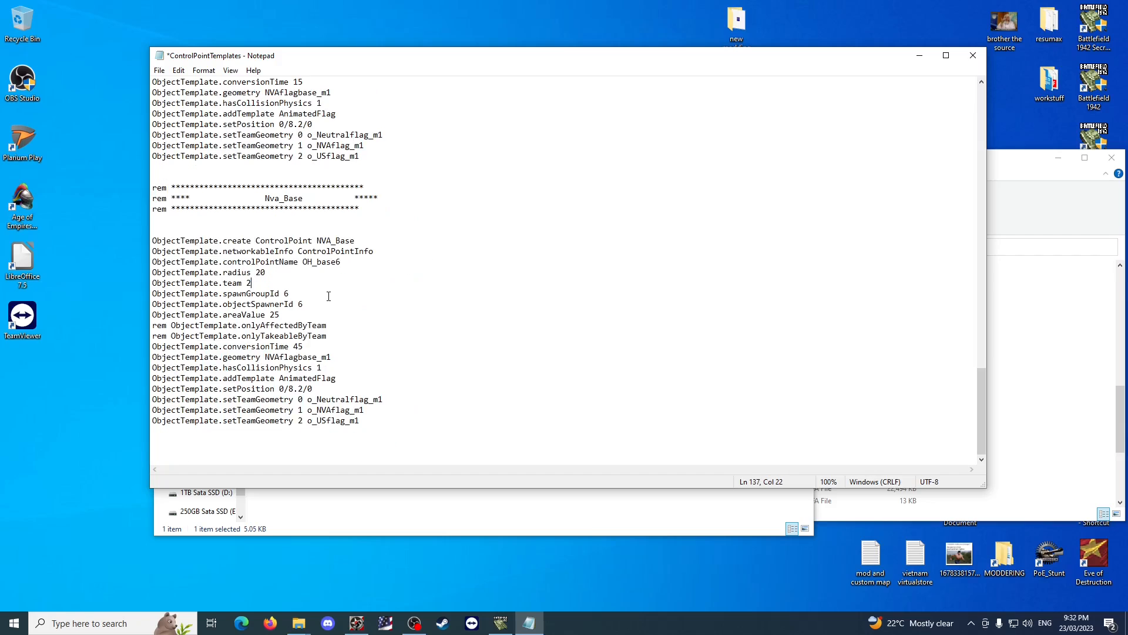
{"action": "scroll", "coordinate": [357, 300], "scroll_direction": "up", "scroll_amount": 7}
{"action": "scroll", "coordinate": [357, 300], "scroll_direction": "down", "scroll_amount": 5}
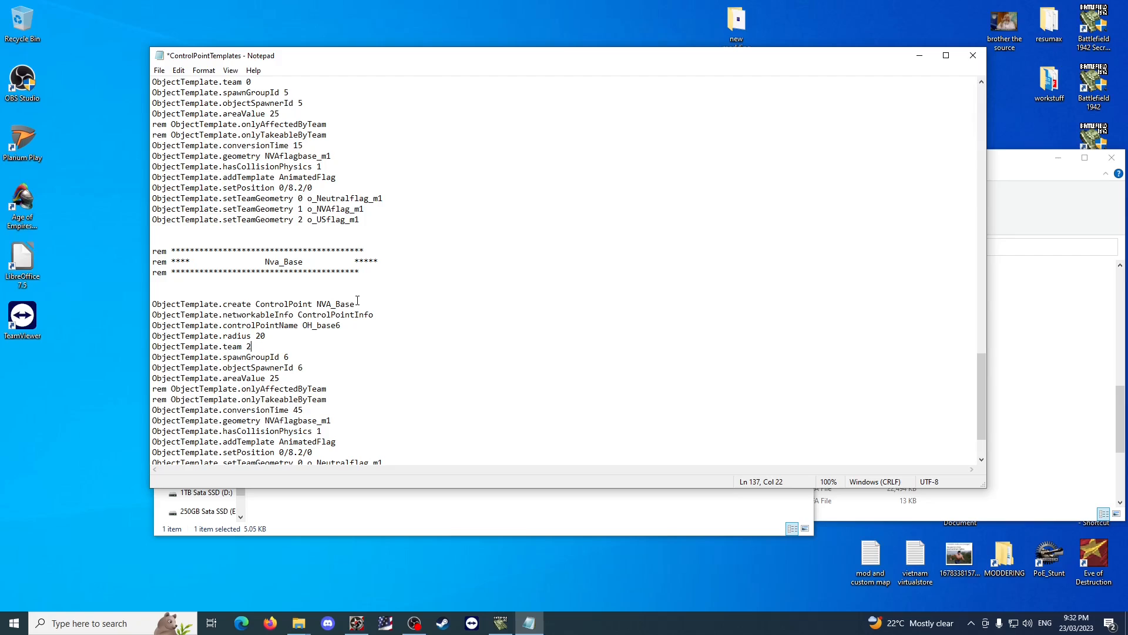
Open the ObjectSpawnTemplates file in the singleplayer folder of the modified Operation_Hastings level.
{"action": "left_click", "coordinate": [396, 533]}
{"action": "left_click", "coordinate": [482, 293]}
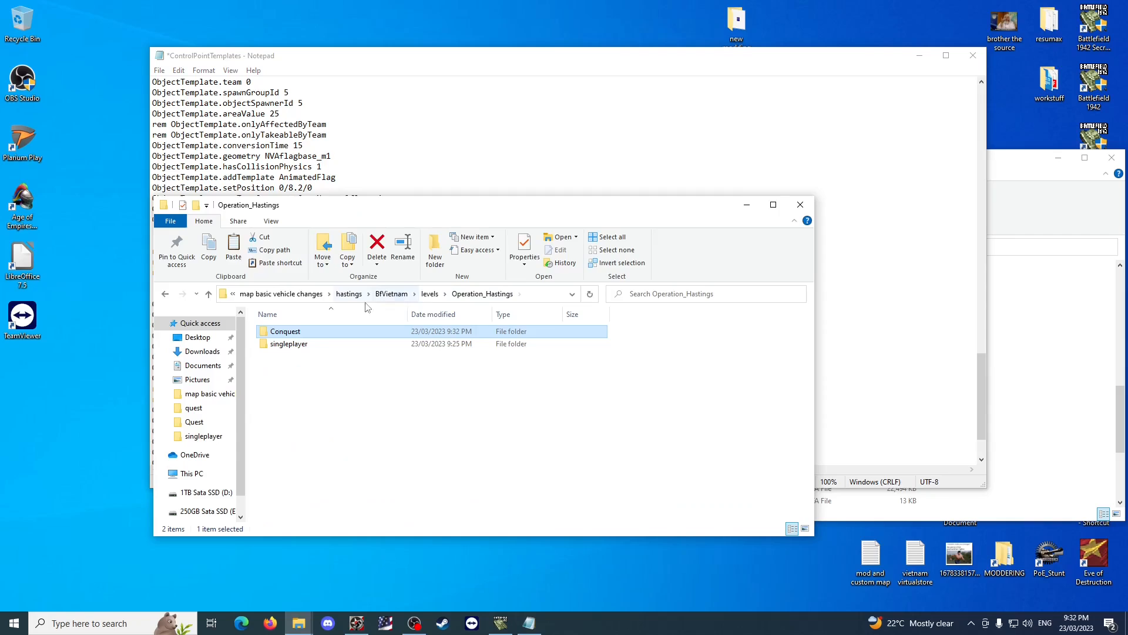
{"action": "left_click", "coordinate": [431, 295]}
{"action": "left_click", "coordinate": [450, 293]}
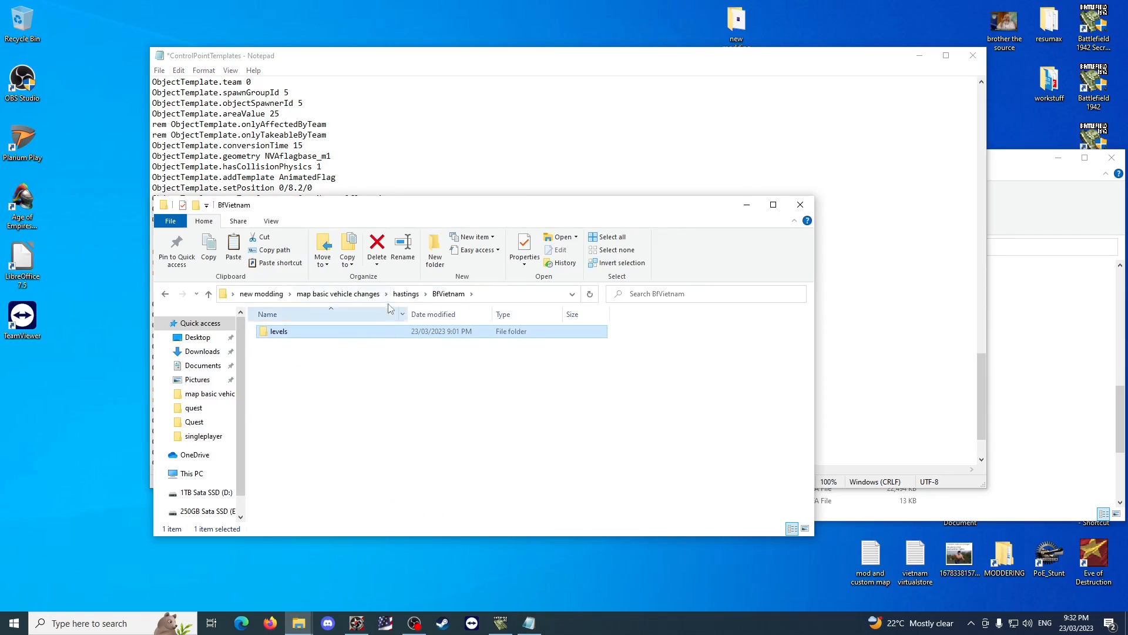
{"action": "double_click", "coordinate": [350, 335]}
{"action": "double_click", "coordinate": [344, 334]}
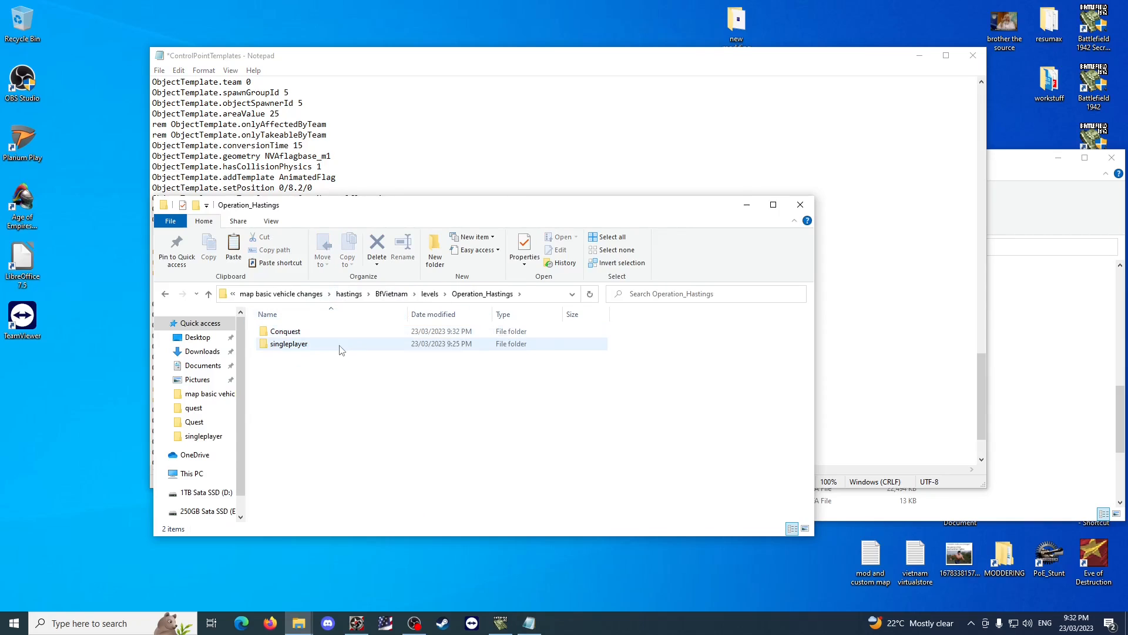
{"action": "double_click", "coordinate": [340, 347]}
{"action": "double_click", "coordinate": [340, 333]}
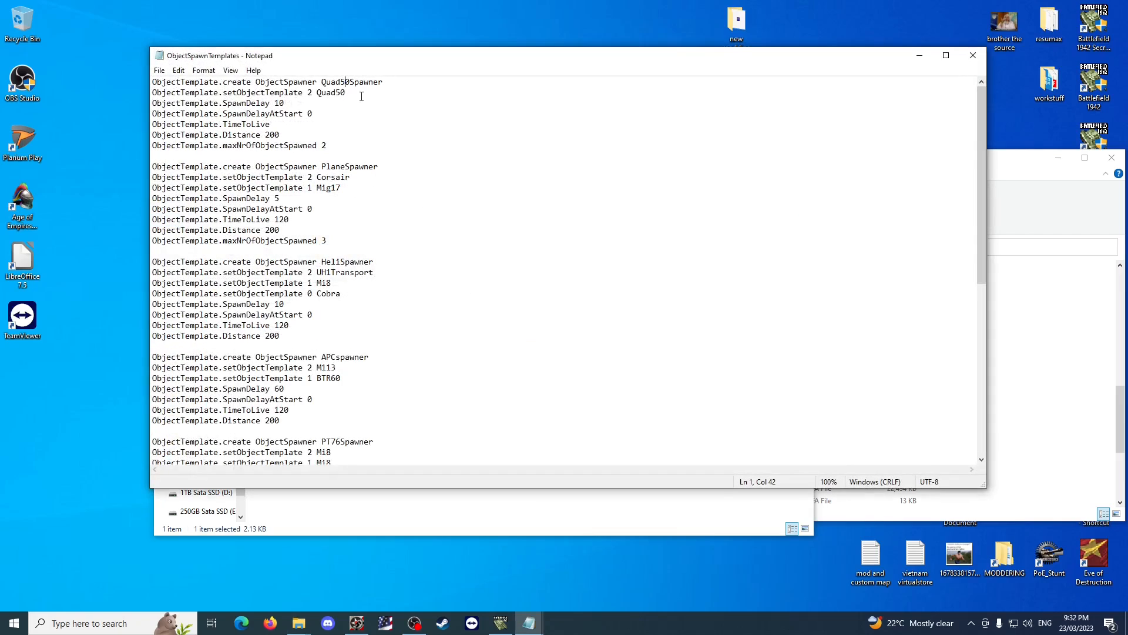
{"action": "left_click_drag", "start_coordinate": [345, 94], "coordinate": [157, 93]}
Move the Mig17 template line out of PlaneSpawner to below its block and rename that spawner USPlaneSpawner.
{"action": "left_click_drag", "start_coordinate": [341, 188], "coordinate": [134, 185]}
{"action": "key", "text": "ctrl+c"}
{"action": "key", "text": "BackSpace"}
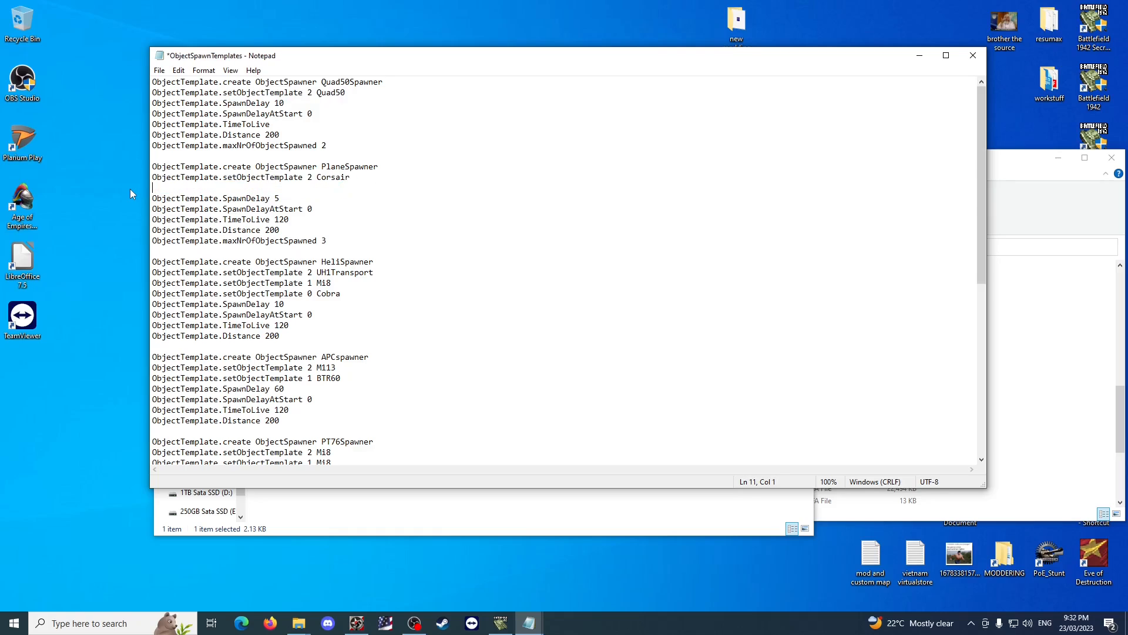
{"action": "key", "text": "BackSpace"}
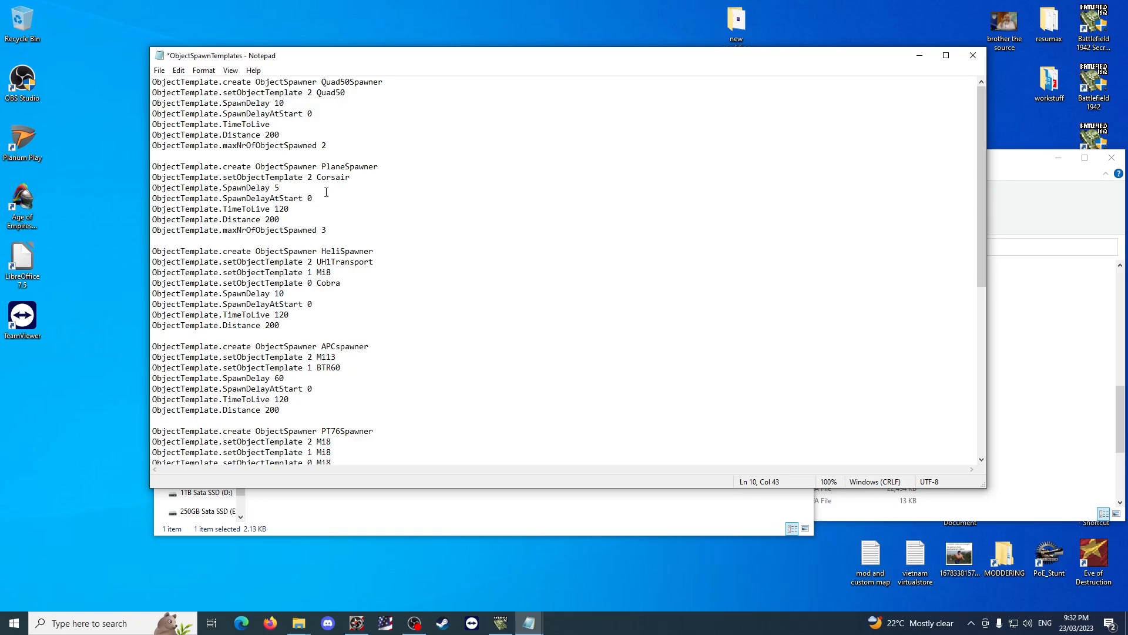
{"action": "left_click", "coordinate": [322, 167]}
{"action": "type", "text": "US"}
{"action": "left_click", "coordinate": [326, 223]}
{"action": "key", "text": "Return"}
{"action": "key", "text": "Return"}
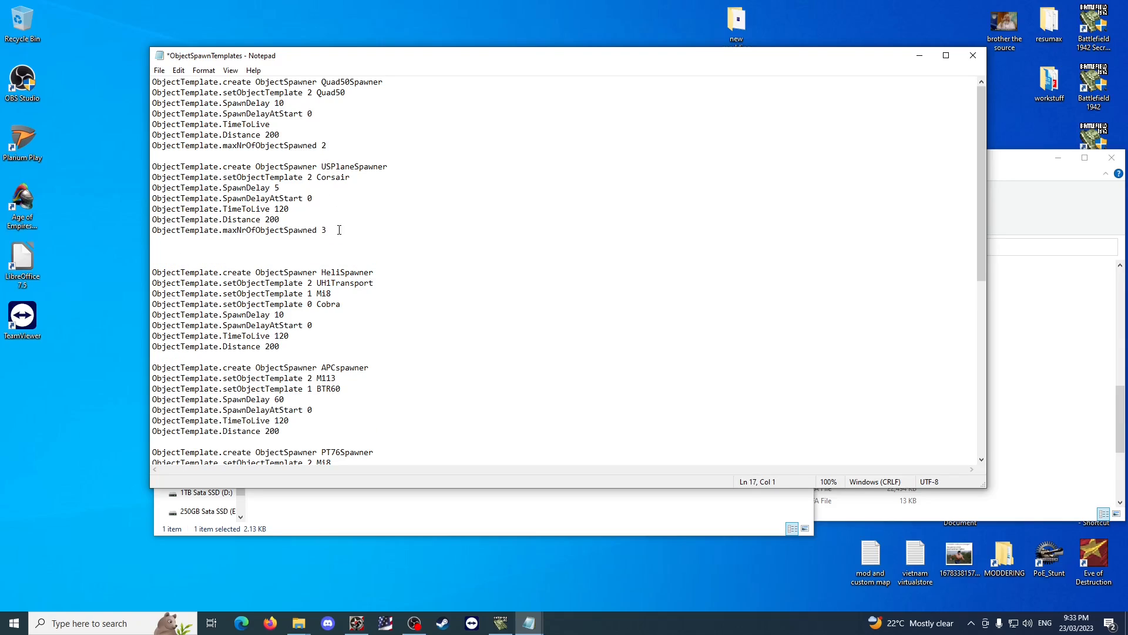
{"action": "key", "text": "ctrl+v"}
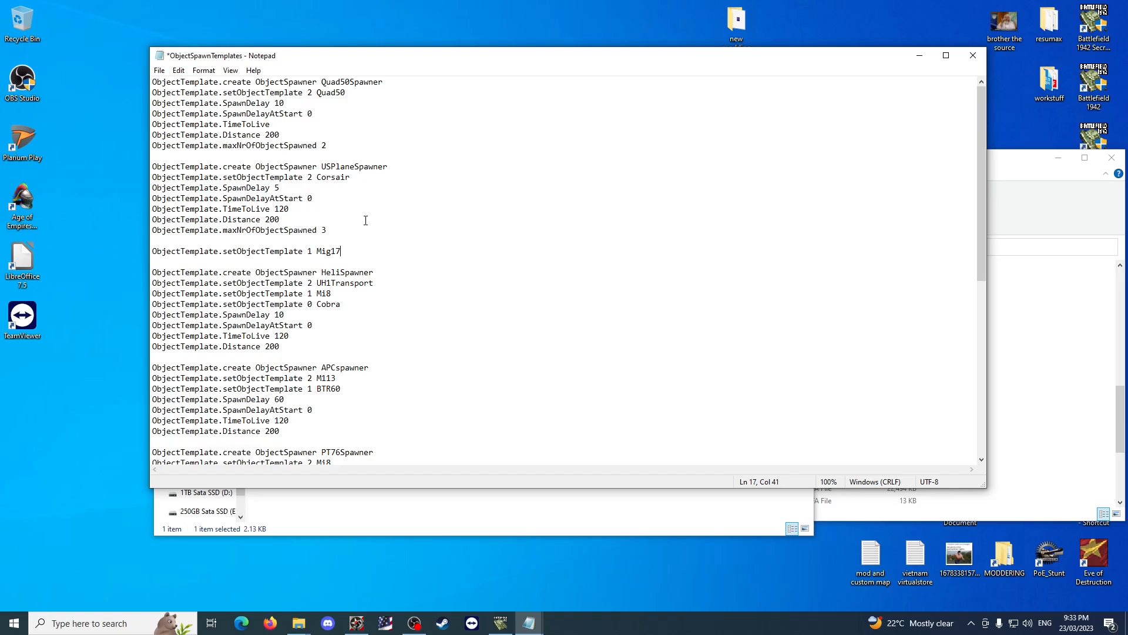
Duplicate the USPlaneSpawner block below the loose Mig17 line and name the copy NVAPlaneSpawner.
{"action": "left_click_drag", "start_coordinate": [328, 230], "coordinate": [151, 169]}
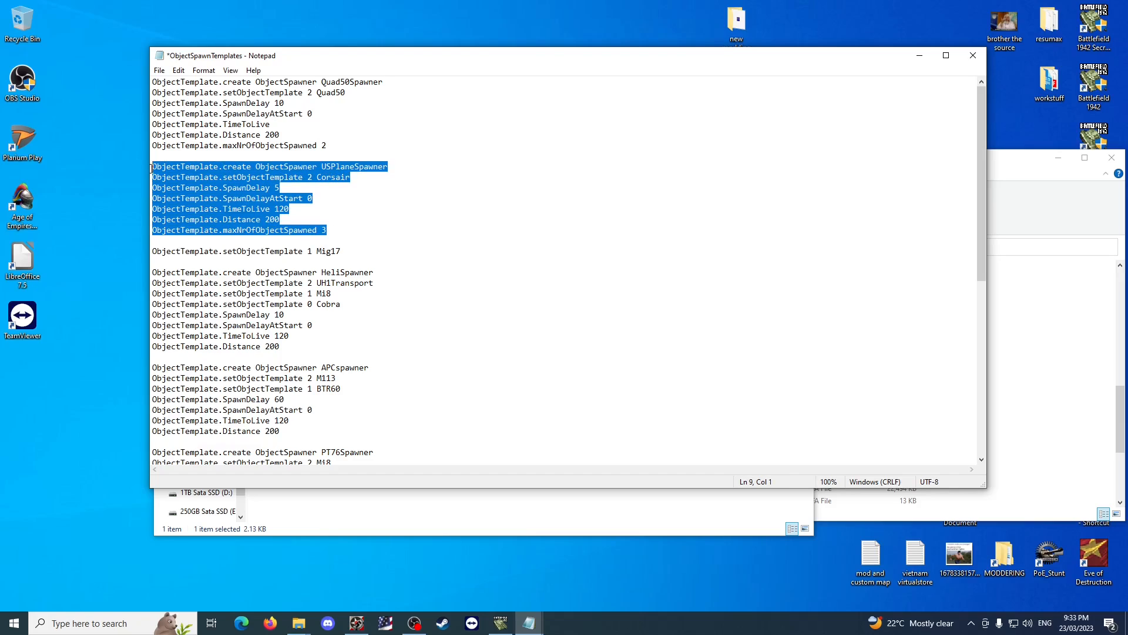
{"action": "left_click_drag", "start_coordinate": [318, 230], "coordinate": [133, 169]}
{"action": "key", "text": "ctrl+c"}
{"action": "left_click", "coordinate": [162, 252]}
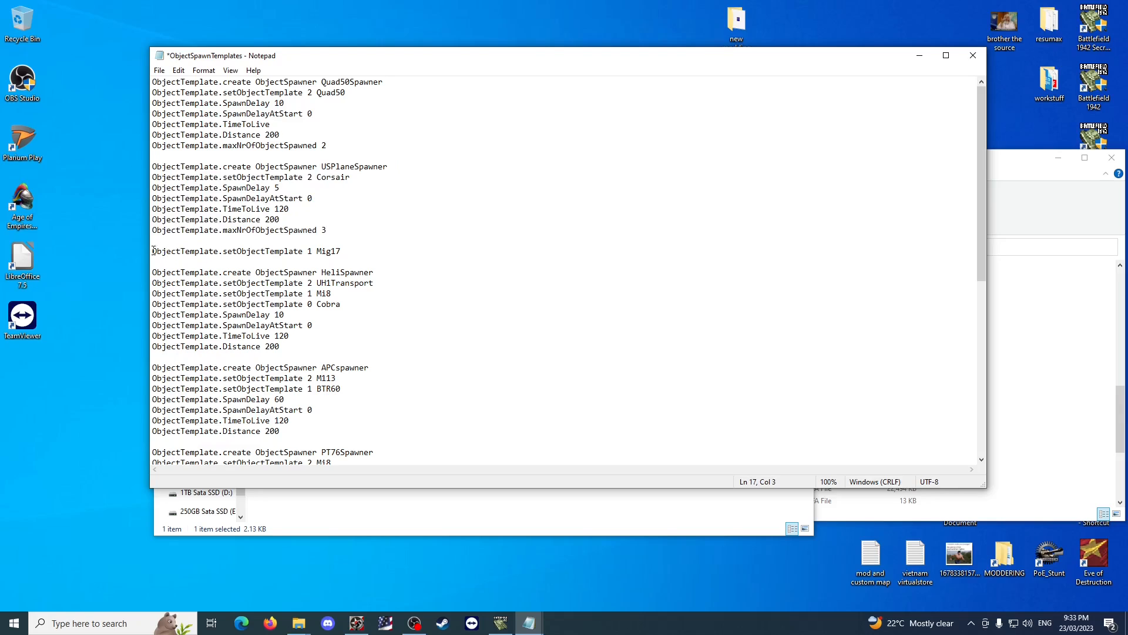
{"action": "key", "text": "Down"}
{"action": "key", "text": "Return"}
{"action": "key", "text": "Up"}
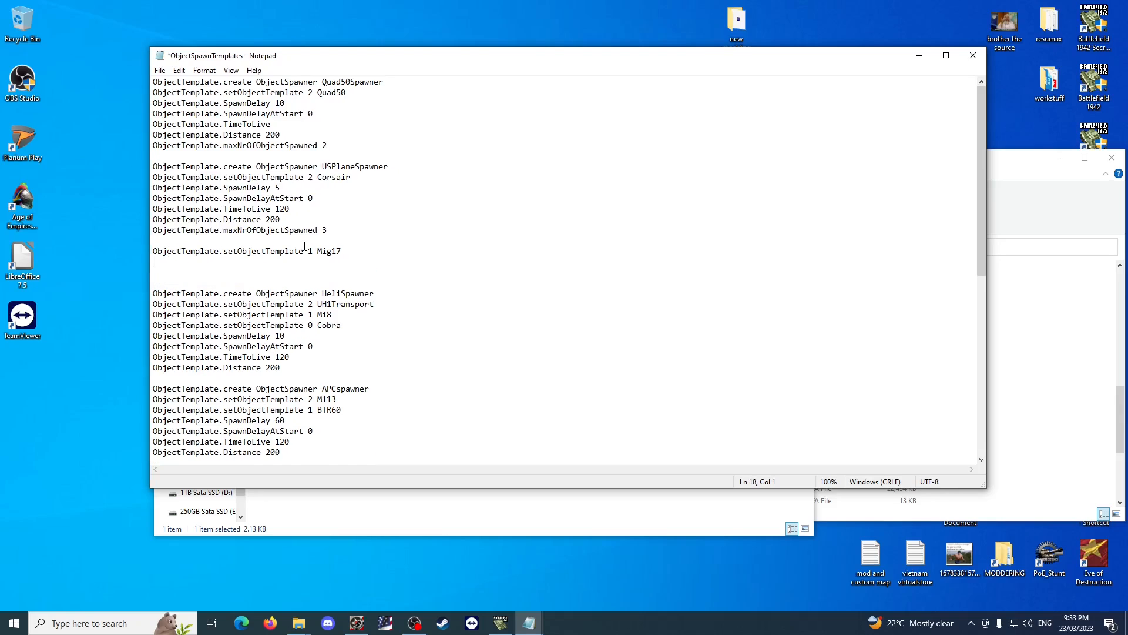
{"action": "key", "text": "ctrl+v"}
{"action": "left_click_drag", "start_coordinate": [332, 264], "coordinate": [157, 245]}
{"action": "type", "text": "NVA"}
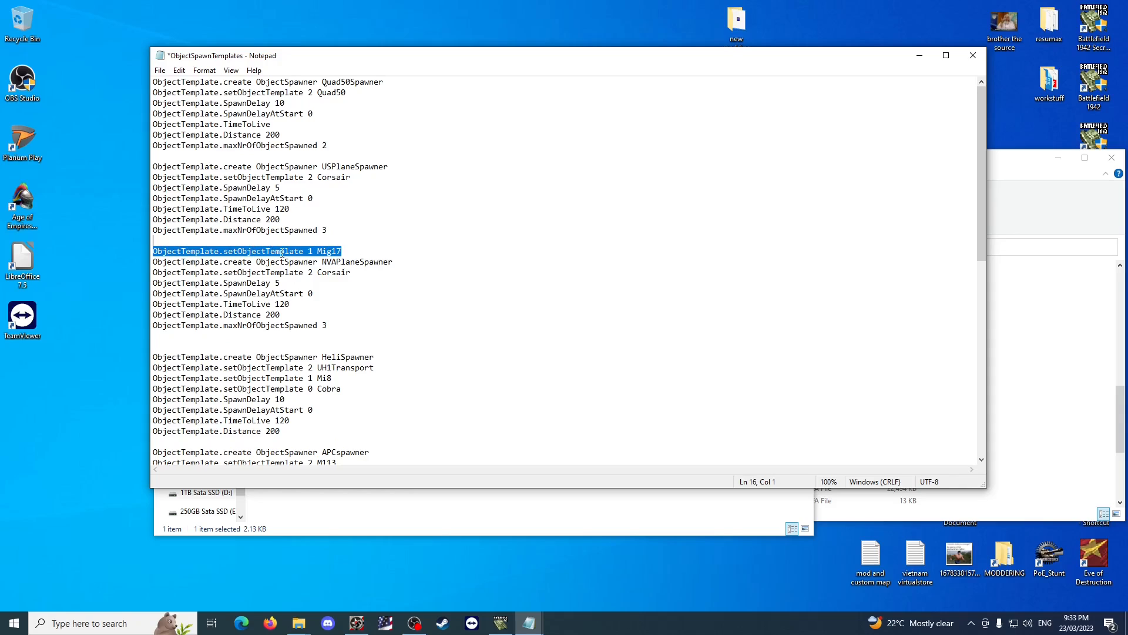
In NVAPlaneSpawner, replace the Corsair template line with the Mig17 line and remove the leftover blank line.
{"action": "key", "text": "ctrl+x"}
{"action": "left_click_drag", "start_coordinate": [358, 262], "coordinate": [136, 264]}
{"action": "key", "text": "ctrl+v"}
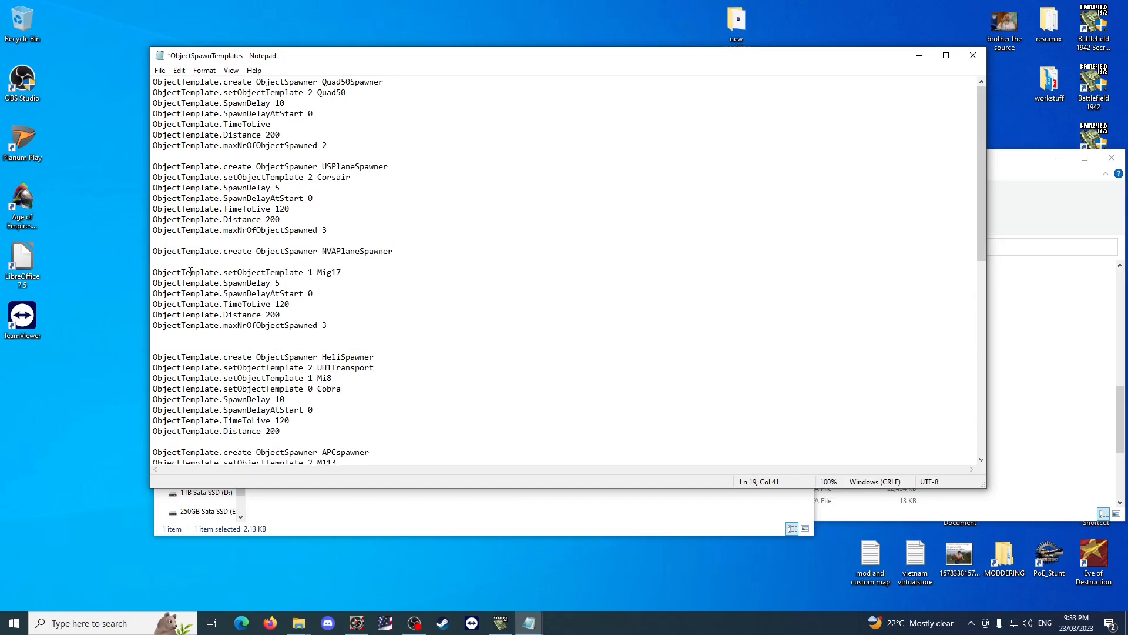
{"action": "left_click", "coordinate": [322, 263]}
{"action": "key", "text": "BackSpace"}
{"action": "left_click", "coordinate": [365, 298]}
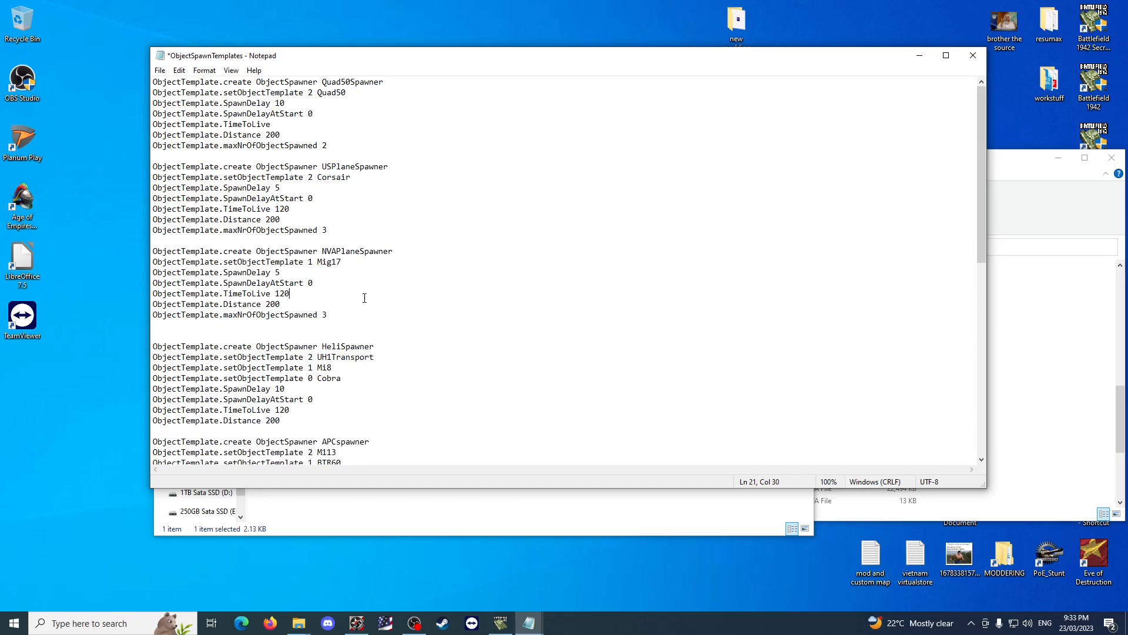
Copy the line ObjectTemplate.setObjectTemplate 2 Corsair to below the Mig17 line in NVAPlaneSpawner.
{"action": "left_click", "coordinate": [351, 177]}
{"action": "left_click", "coordinate": [152, 179], "text": "shift"}
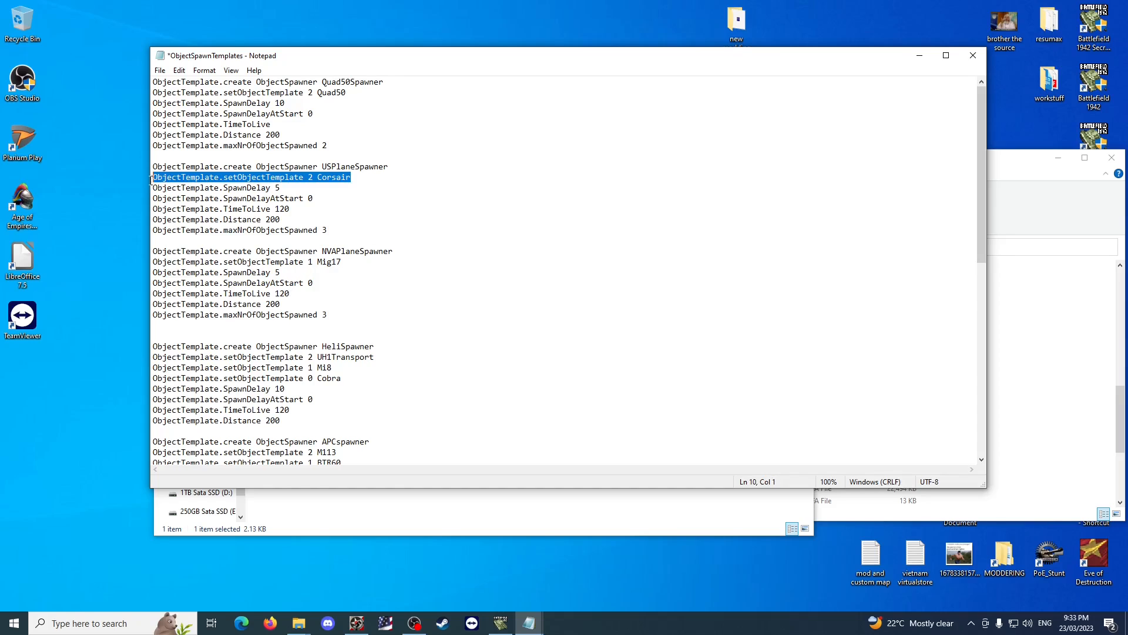
{"action": "key", "text": "ctrl+c"}
{"action": "left_click", "coordinate": [352, 262]}
{"action": "key", "text": "Return"}
{"action": "key", "text": "ctrl+v"}
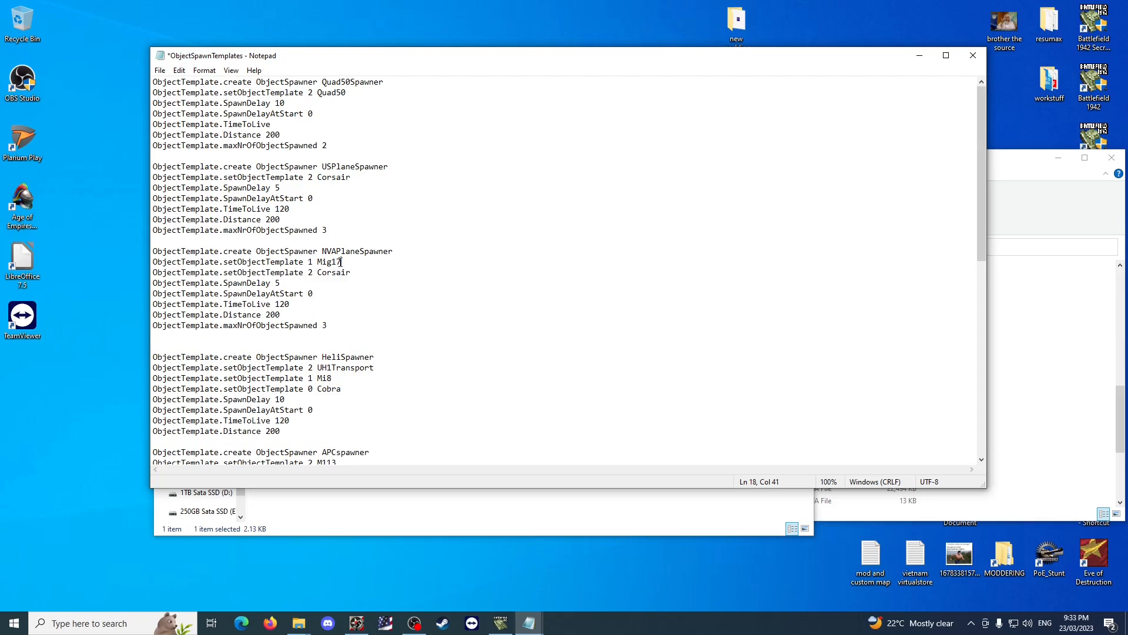
Copy the line ObjectTemplate.setObjectTemplate 1 Mig17 to below the Corsair line in USPlaneSpawner.
{"action": "left_click", "coordinate": [151, 261], "text": "shift"}
{"action": "key", "text": "ctrl+c"}
{"action": "left_click", "coordinate": [370, 179]}
{"action": "key", "text": "Return"}
{"action": "key", "text": "ctrl+v"}
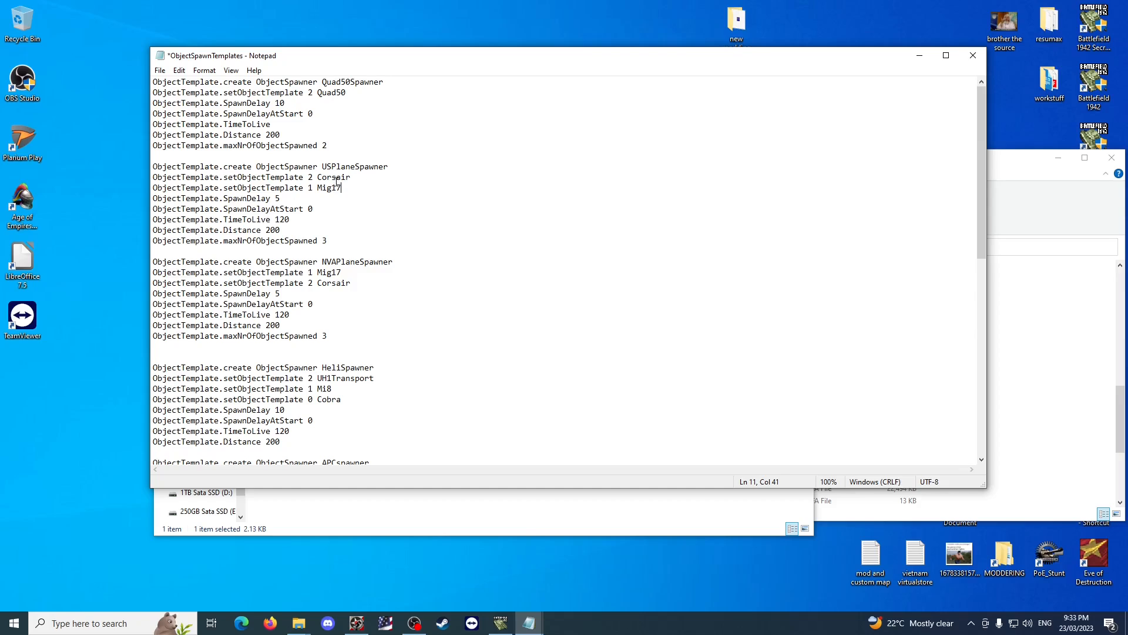
Restore the name PlaneSpawner for the US plane spawner and delete the whole NVAPlaneSpawner block.
{"action": "left_click_drag", "start_coordinate": [333, 170], "coordinate": [322, 170]}
{"action": "key", "text": "Delete"}
{"action": "left_click_drag", "start_coordinate": [350, 283], "coordinate": [153, 273]}
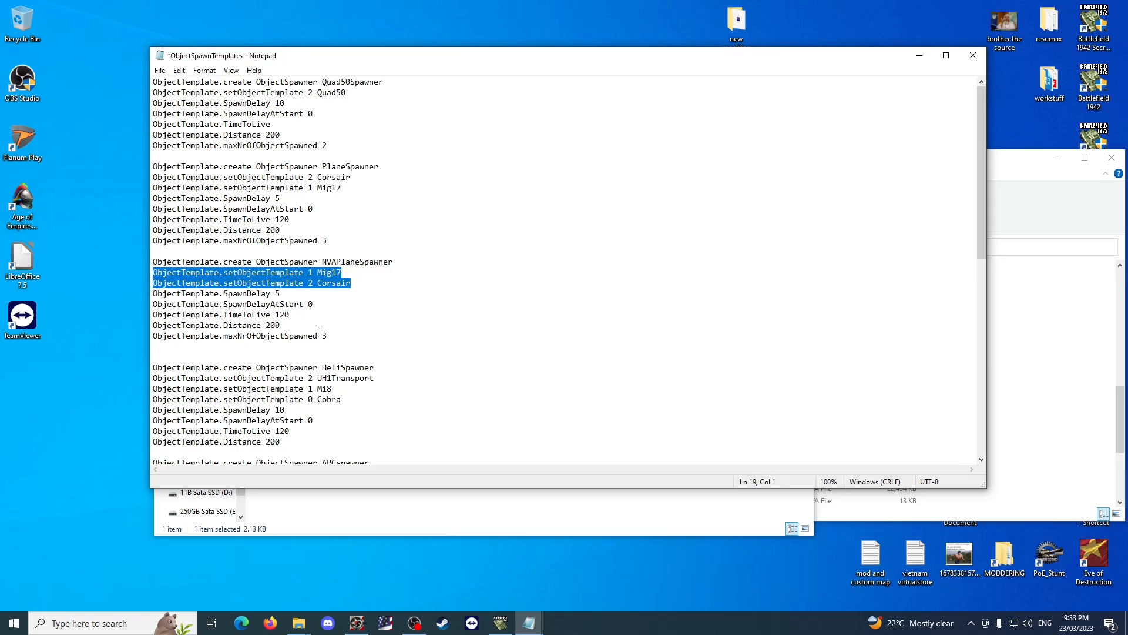
{"action": "key", "text": "Delete"}
{"action": "left_click_drag", "start_coordinate": [331, 327], "coordinate": [154, 262]}
{"action": "key", "text": "Delete"}
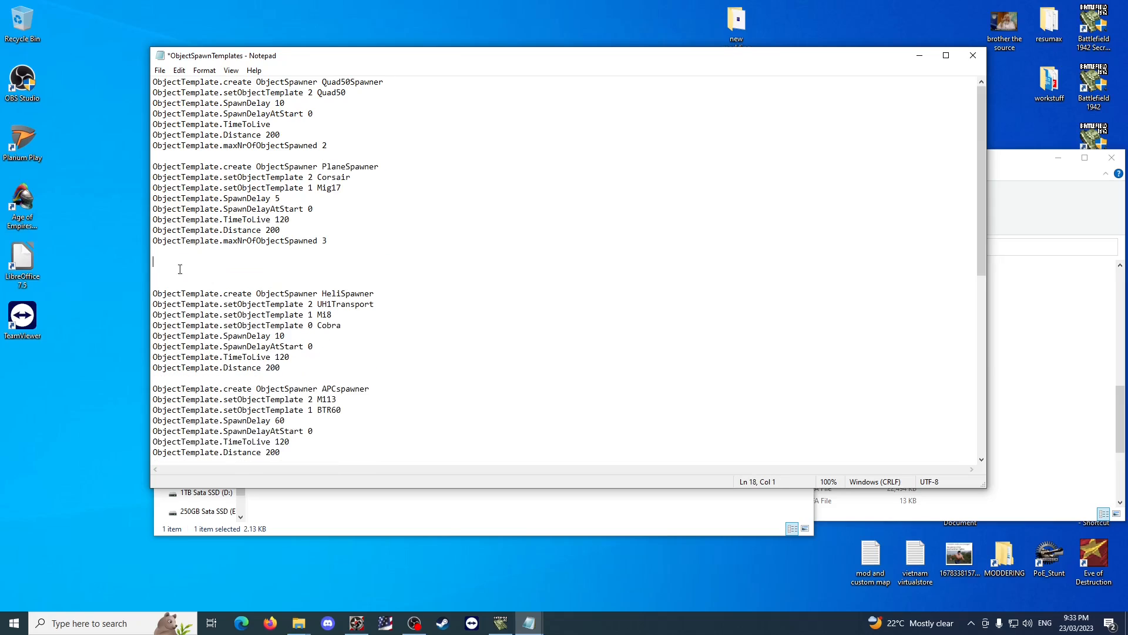
{"action": "key", "text": "Delete"}
{"action": "key", "text": "Delete"}
{"action": "key", "text": "Delete"}
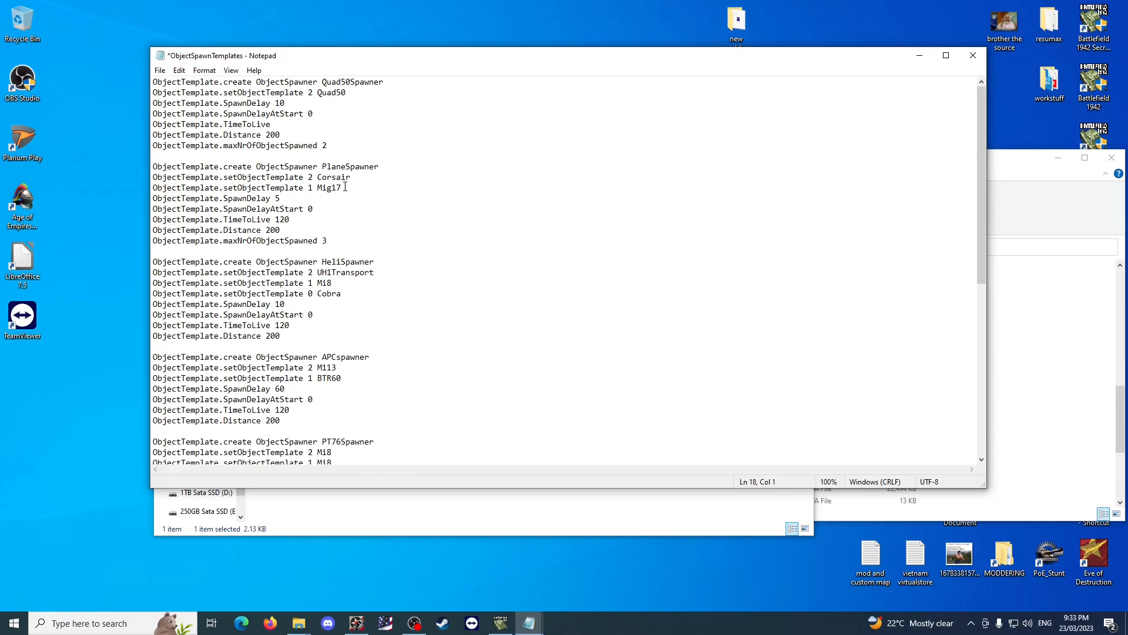
In PlaneSpawner, reorder the templates so 1 Mig17 comes before 2 Corsair, then save and close ObjectSpawnTemplates.
{"action": "left_click_drag", "start_coordinate": [346, 187], "coordinate": [152, 177]}
{"action": "key", "text": "ctrl+v"}
{"action": "left_click_drag", "start_coordinate": [384, 167], "coordinate": [331, 165]}
{"action": "left_click_drag", "start_coordinate": [289, 166], "coordinate": [299, 166]}
{"action": "left_click", "coordinate": [321, 165]}
{"action": "key", "text": "ctrl+s"}
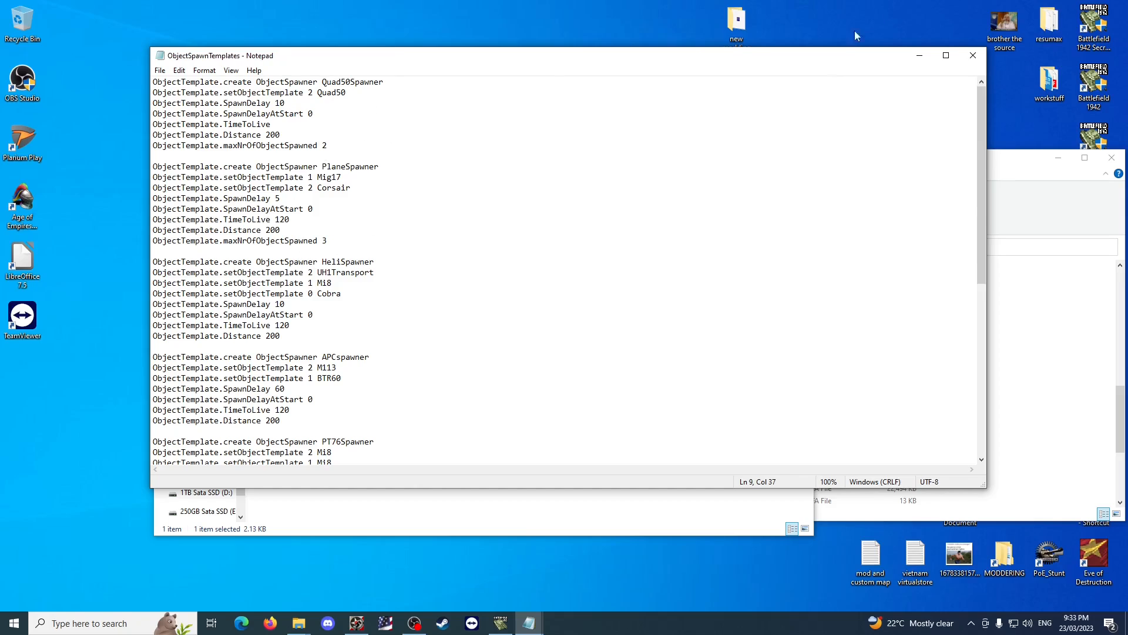
{"action": "left_click", "coordinate": [973, 55]}
{"action": "left_click", "coordinate": [502, 460]}
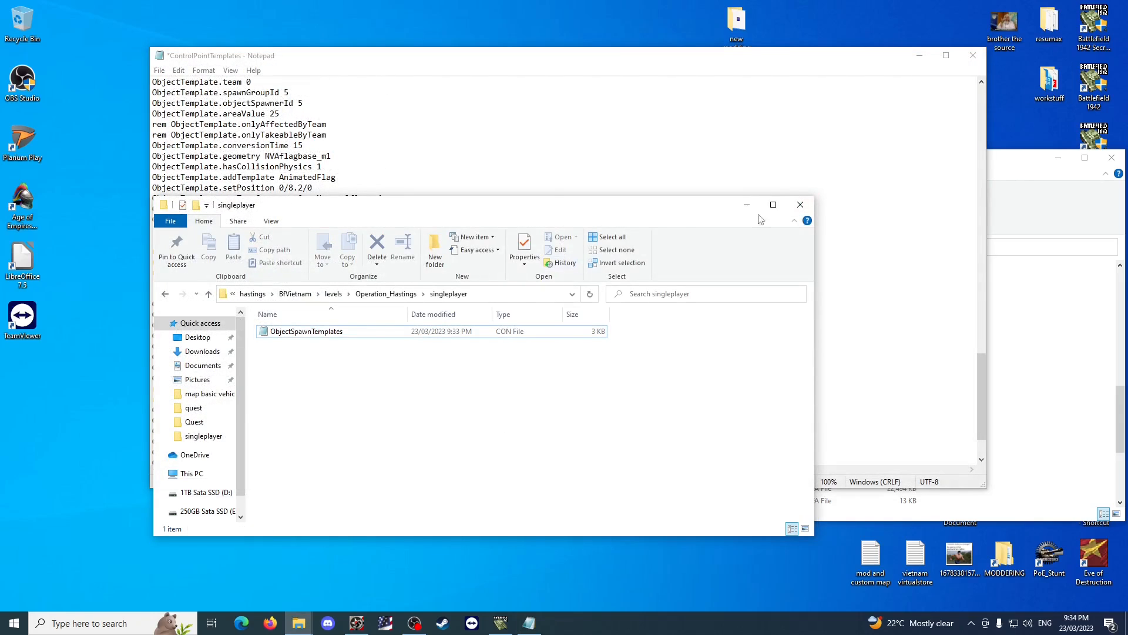
In the open ControlPointTemplates file, set the team of Forward_Fire_Base to 1.
{"action": "left_click", "coordinate": [370, 114]}
{"action": "scroll", "coordinate": [429, 199], "scroll_direction": "up", "scroll_amount": 20}
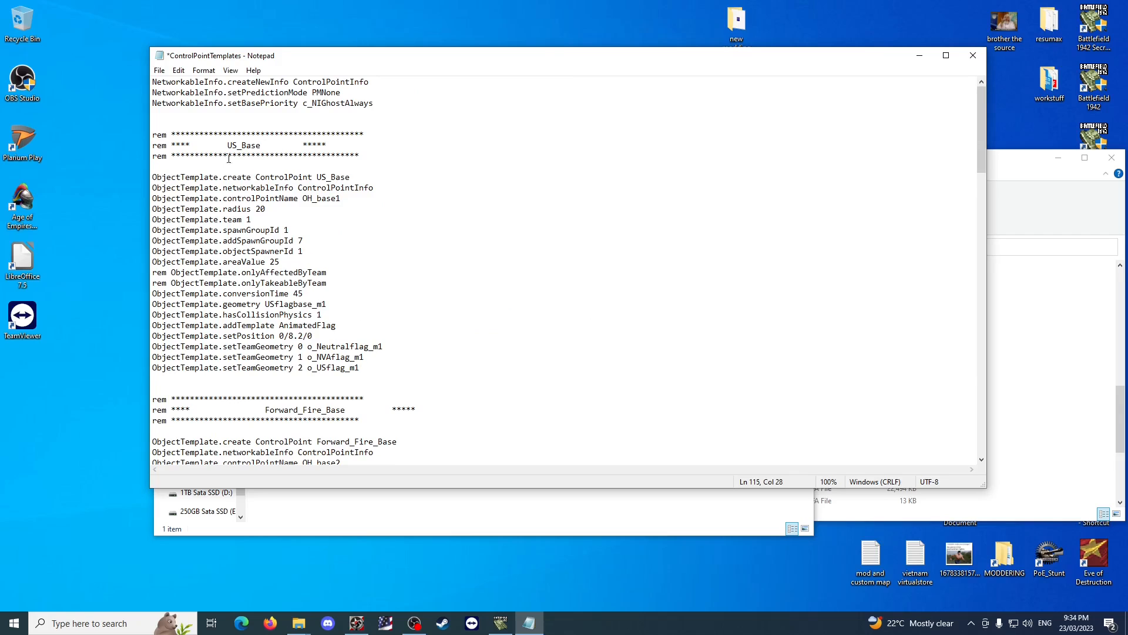
{"action": "scroll", "coordinate": [229, 158], "scroll_direction": "down", "scroll_amount": 6}
{"action": "left_click_drag", "start_coordinate": [253, 293], "coordinate": [246, 293]}
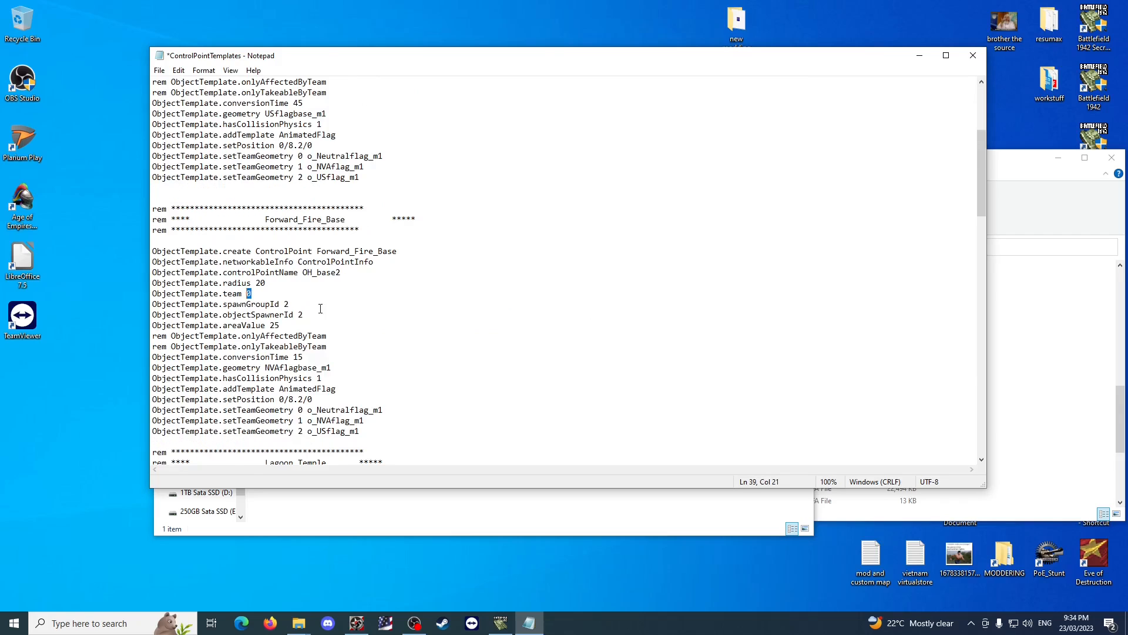
{"action": "type", "text": "1"}
{"action": "scroll", "coordinate": [373, 275], "scroll_direction": "down", "scroll_amount": 3}
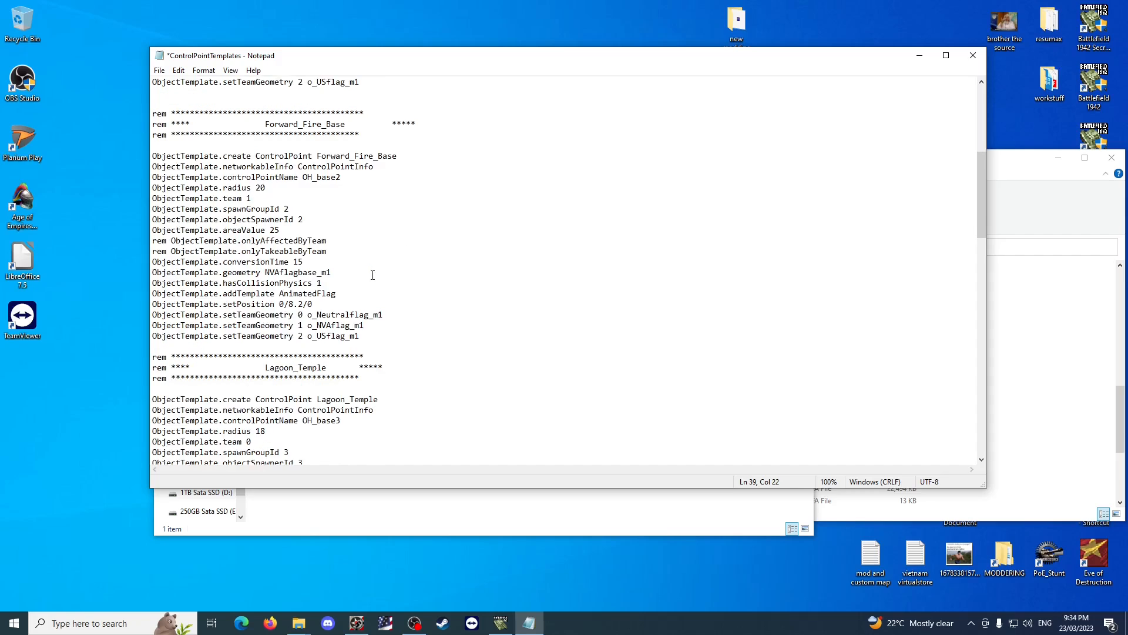
{"action": "scroll", "coordinate": [373, 275], "scroll_direction": "up", "scroll_amount": 9}
{"action": "scroll", "coordinate": [286, 263], "scroll_direction": "down", "scroll_amount": 20}
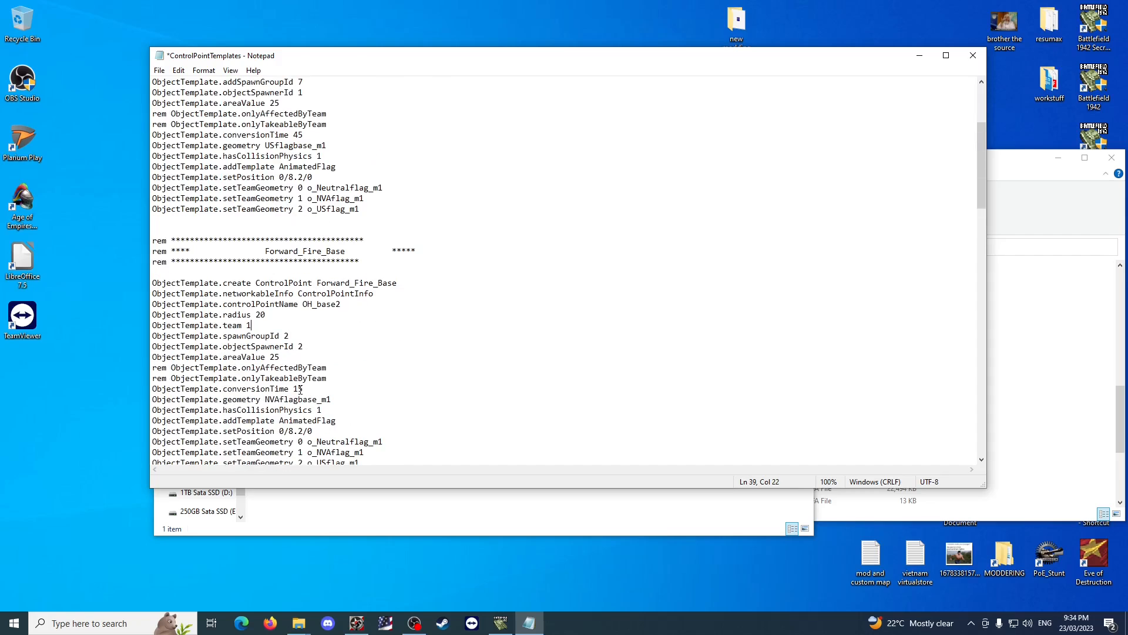
Set the team of the Fishing_Village control point to 2.
{"action": "scroll", "coordinate": [347, 329], "scroll_direction": "down", "scroll_amount": 3}
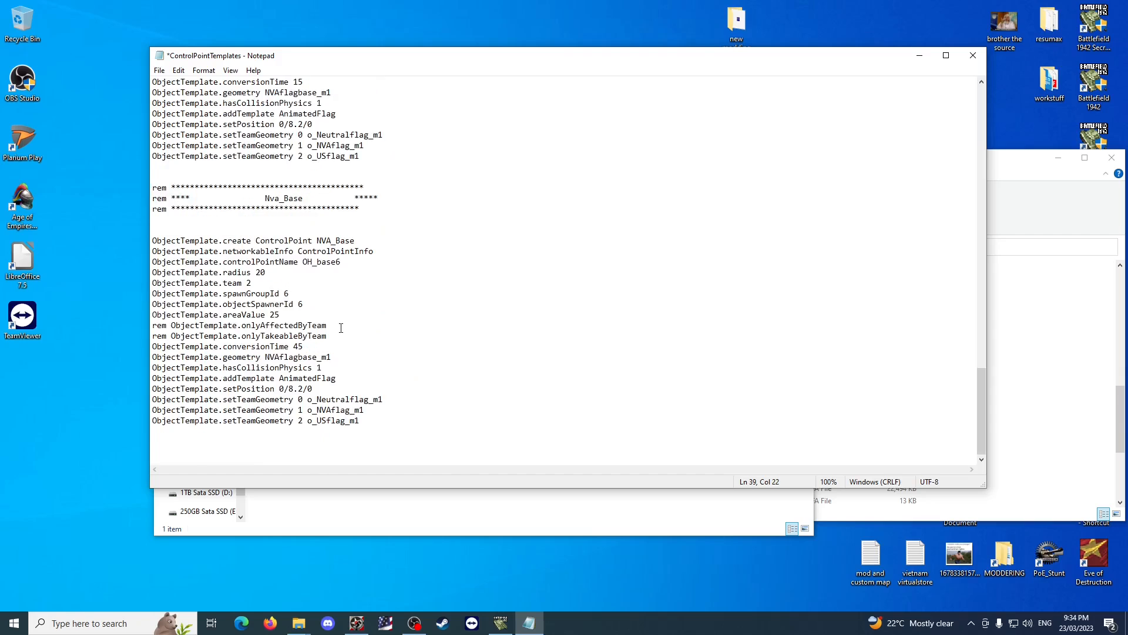
{"action": "scroll", "coordinate": [347, 330], "scroll_direction": "up", "scroll_amount": 5}
{"action": "double_click", "coordinate": [251, 177]}
{"action": "type", "text": "2"}
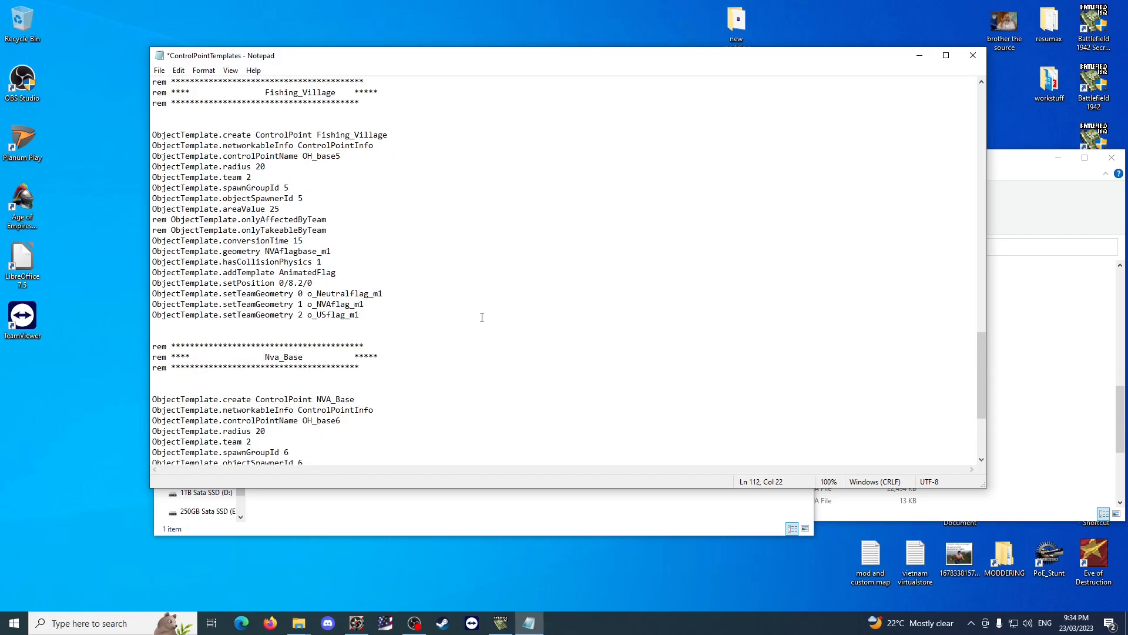
Compare the conversionTime of NVA_Base with that of the other control points, such as Sugar_Cane_Plantation.
{"action": "scroll", "coordinate": [388, 305], "scroll_direction": "up", "scroll_amount": 4}
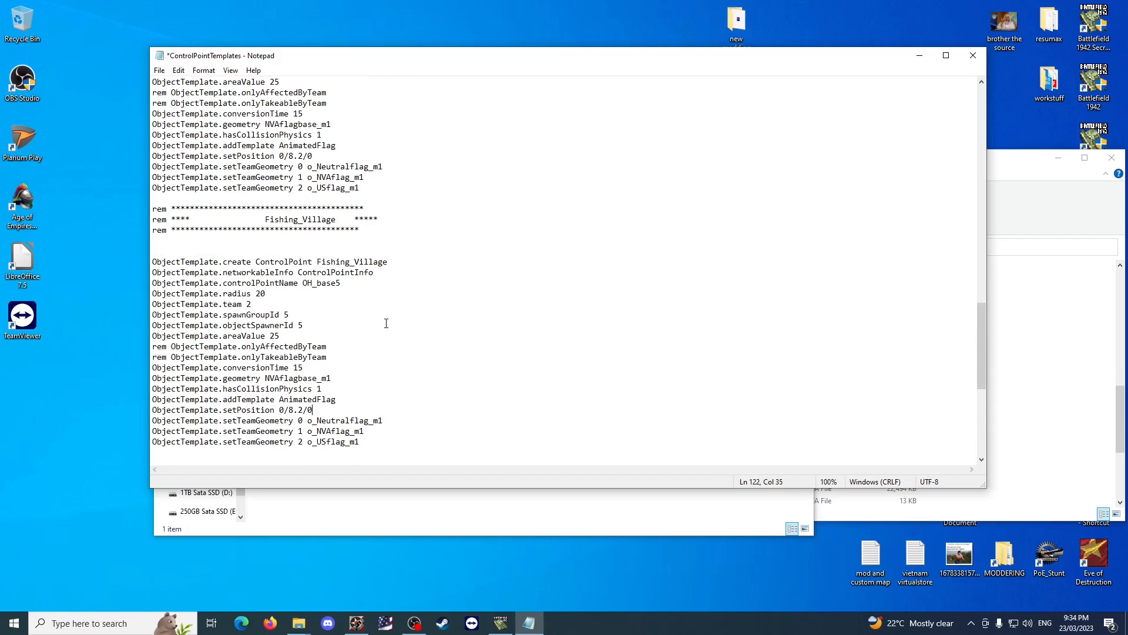
{"action": "scroll", "coordinate": [383, 323], "scroll_direction": "down", "scroll_amount": 9}
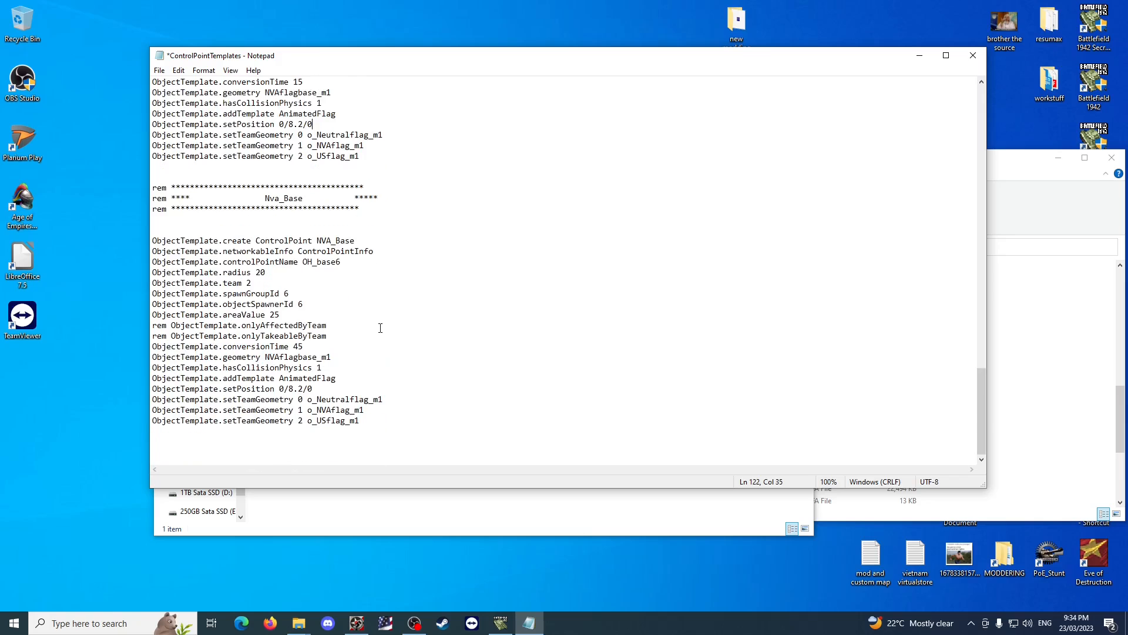
{"action": "left_click", "coordinate": [294, 347]}
{"action": "scroll", "coordinate": [387, 318], "scroll_direction": "up", "scroll_amount": 11}
{"action": "scroll", "coordinate": [396, 313], "scroll_direction": "up", "scroll_amount": 7}
{"action": "left_click", "coordinate": [343, 346]}
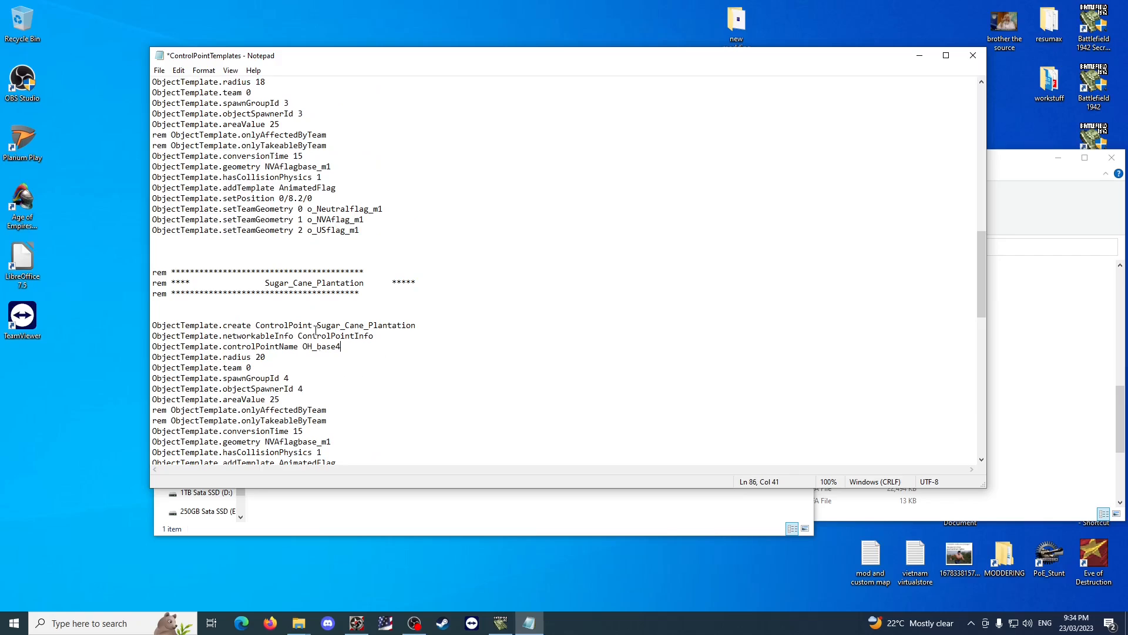
{"action": "scroll", "coordinate": [270, 422], "scroll_direction": "down", "scroll_amount": 1}
{"action": "left_click_drag", "start_coordinate": [317, 399], "coordinate": [294, 399]}
{"action": "left_click", "coordinate": [347, 398]}
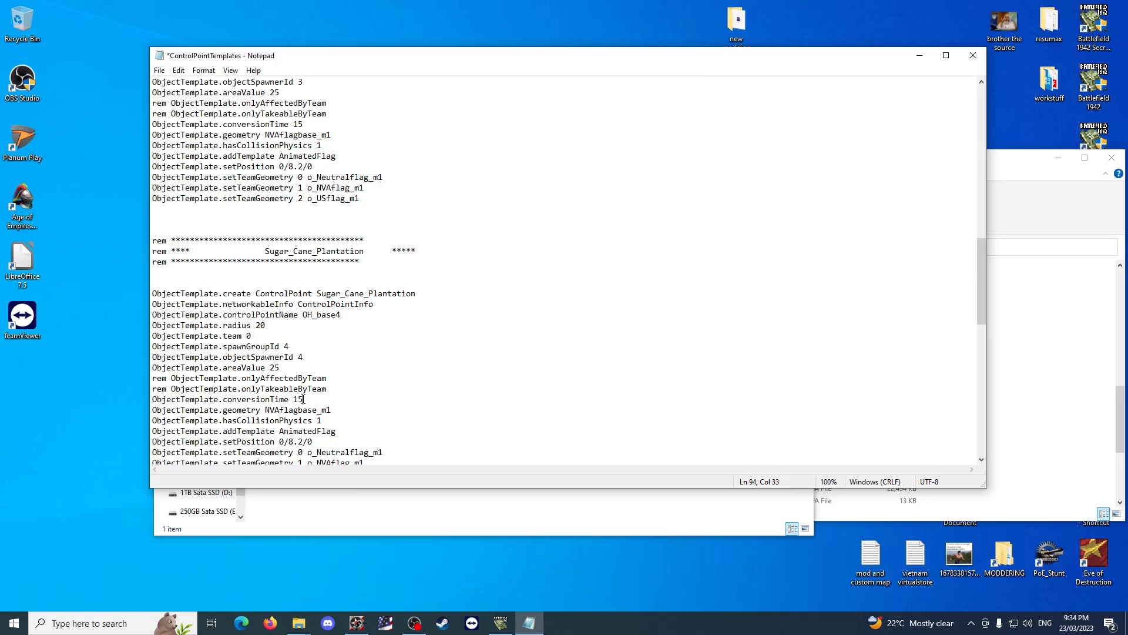
{"action": "scroll", "coordinate": [303, 399], "scroll_direction": "down", "scroll_amount": 18}
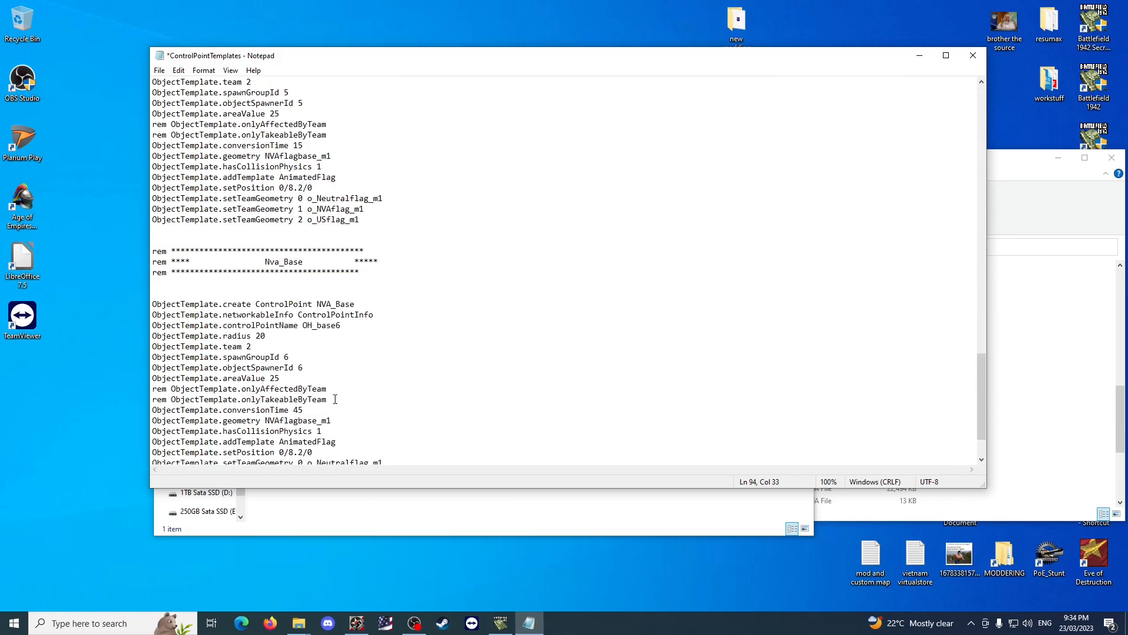
Set the conversionTime of NVA_Base to 15.
{"action": "left_click", "coordinate": [299, 346]}
{"action": "key", "text": "BackSpace"}
{"action": "type", "text": "1"}
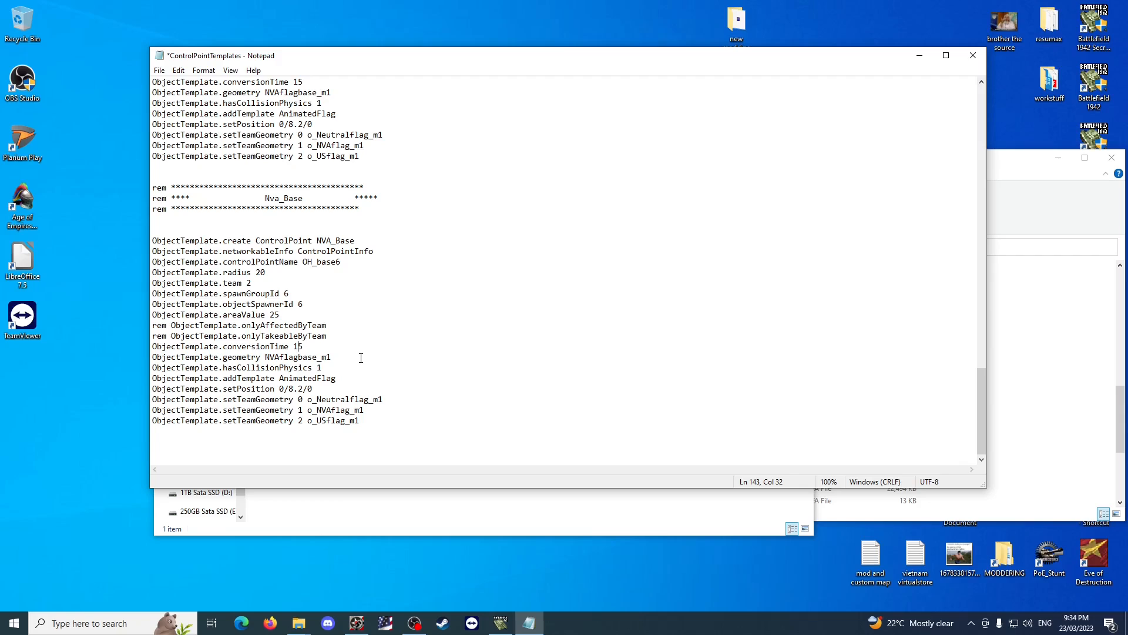
{"action": "key", "text": "BackSpace"}
{"action": "type", "text": "1"}
{"action": "scroll", "coordinate": [409, 351], "scroll_direction": "up", "scroll_amount": 4}
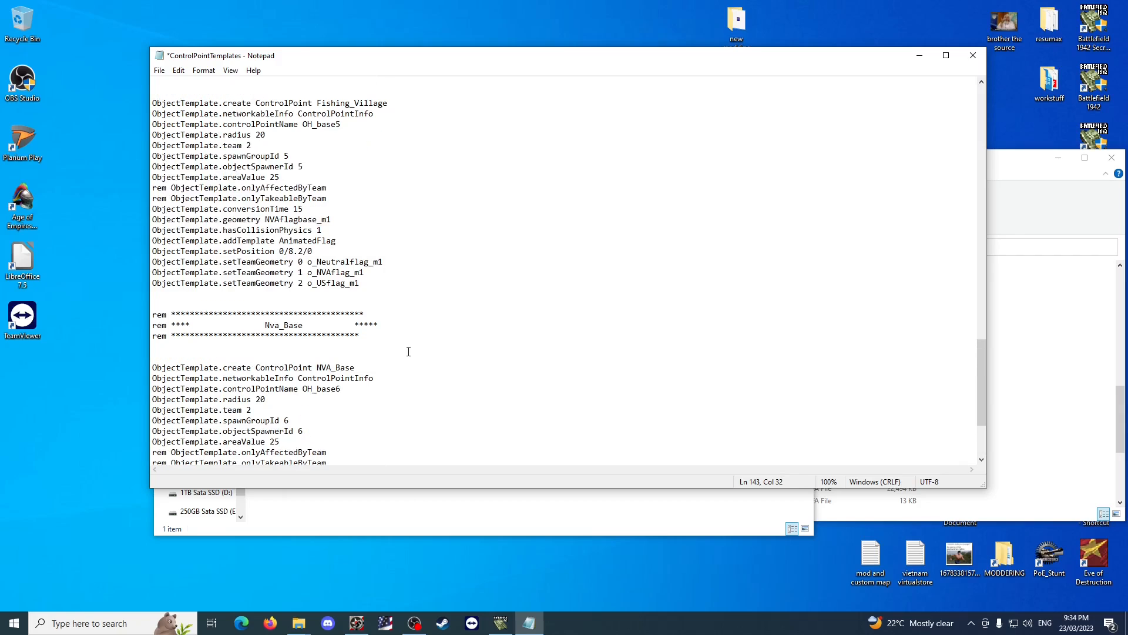
Set the conversionTime of the NVA_Base control point to 90.
{"action": "scroll", "coordinate": [263, 147], "scroll_direction": "down", "scroll_amount": 4}
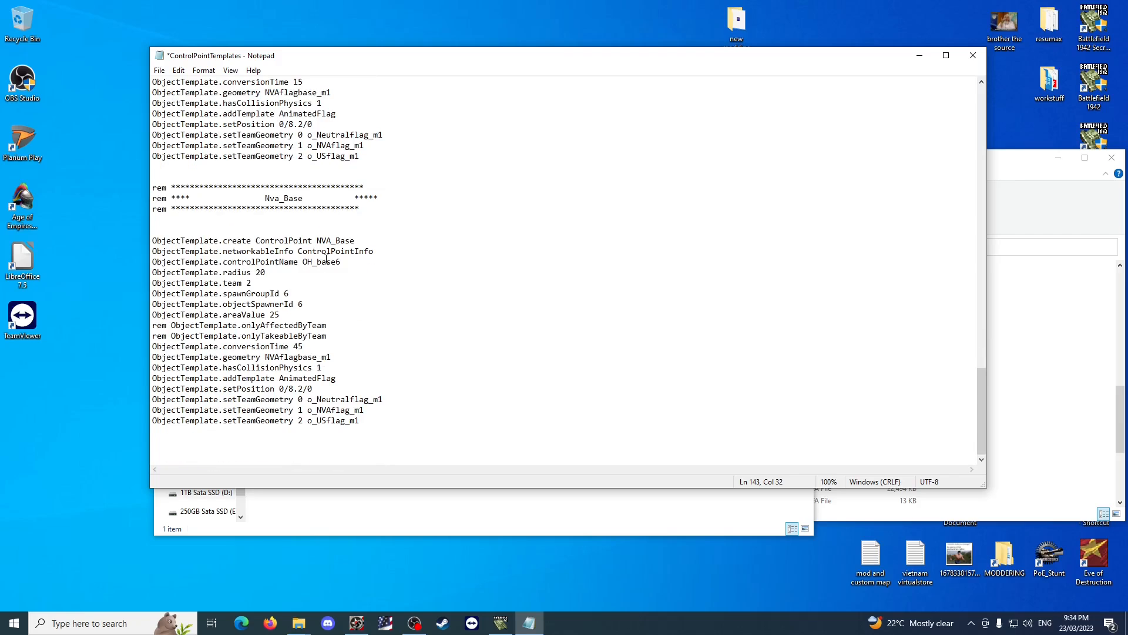
{"action": "key", "text": "BackSpace"}
{"action": "key", "text": "Delete"}
{"action": "type", "text": "90"}
{"action": "left_click", "coordinate": [327, 337]}
{"action": "scroll", "coordinate": [418, 315], "scroll_direction": "up", "scroll_amount": 1}
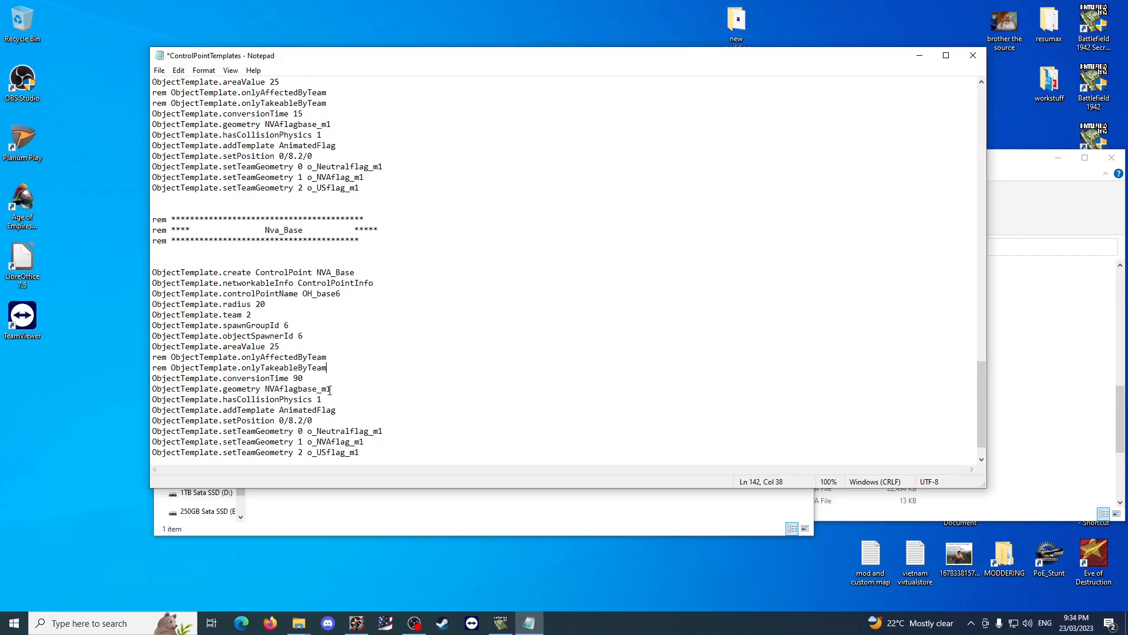
Save the edited ControlPointTemplates file and close it.
{"action": "left_click_drag", "start_coordinate": [274, 347], "coordinate": [265, 338]}
{"action": "left_click", "coordinate": [340, 229]}
{"action": "scroll", "coordinate": [450, 273], "scroll_direction": "up", "scroll_amount": 3}
{"action": "left_click_drag", "start_coordinate": [400, 217], "coordinate": [382, 209]}
{"action": "left_click", "coordinate": [329, 170]}
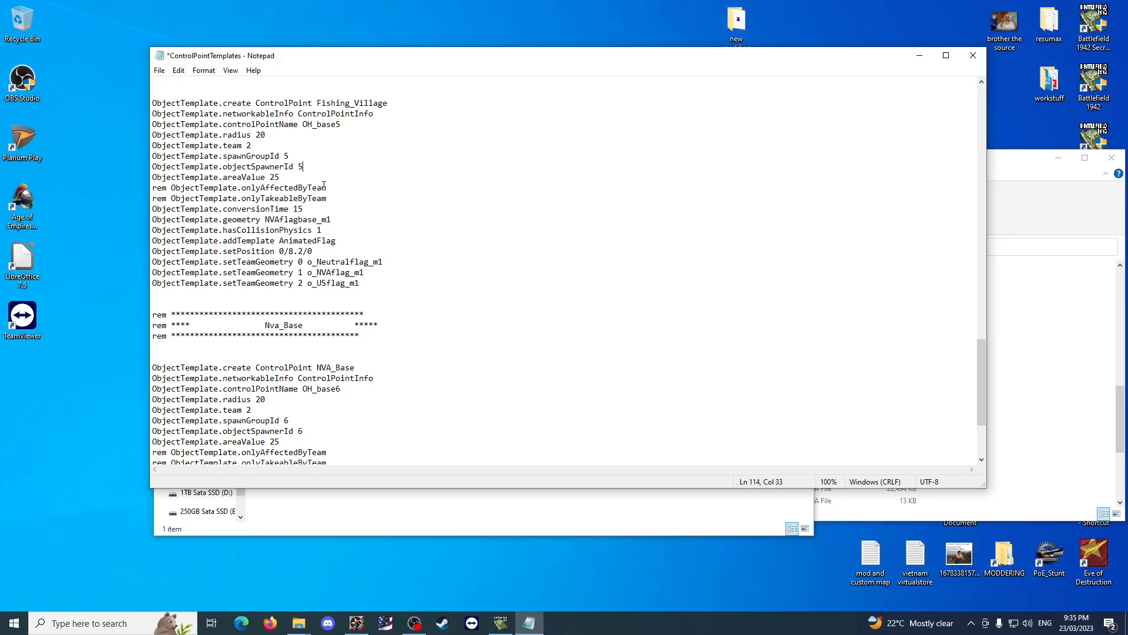
{"action": "scroll", "coordinate": [324, 185], "scroll_direction": "up", "scroll_amount": 8}
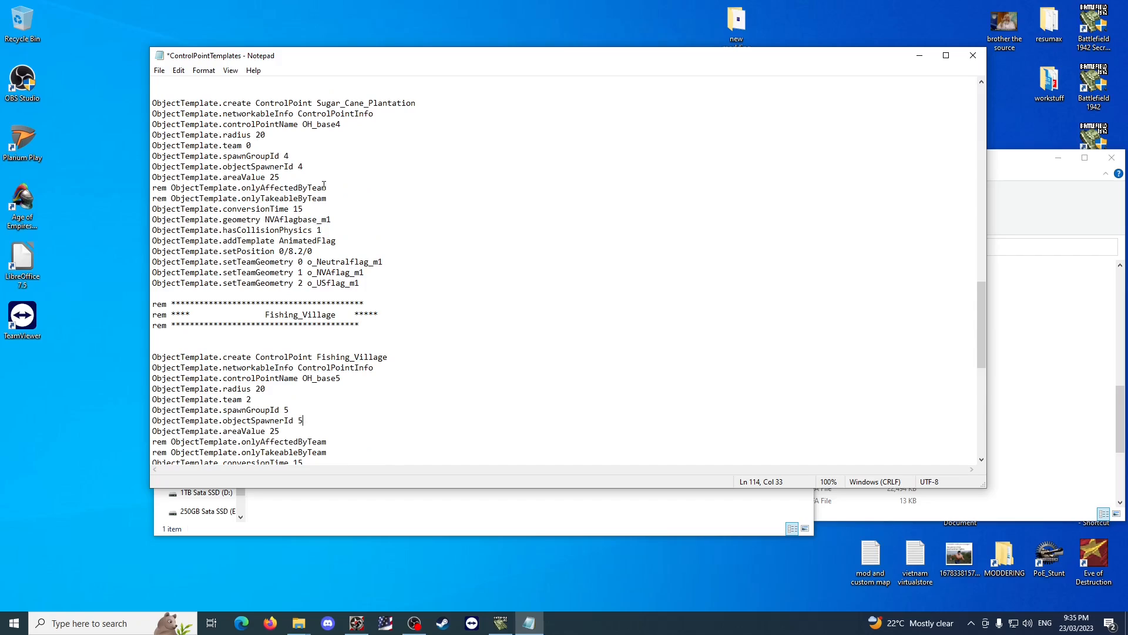
{"action": "key", "text": "ctrl+s"}
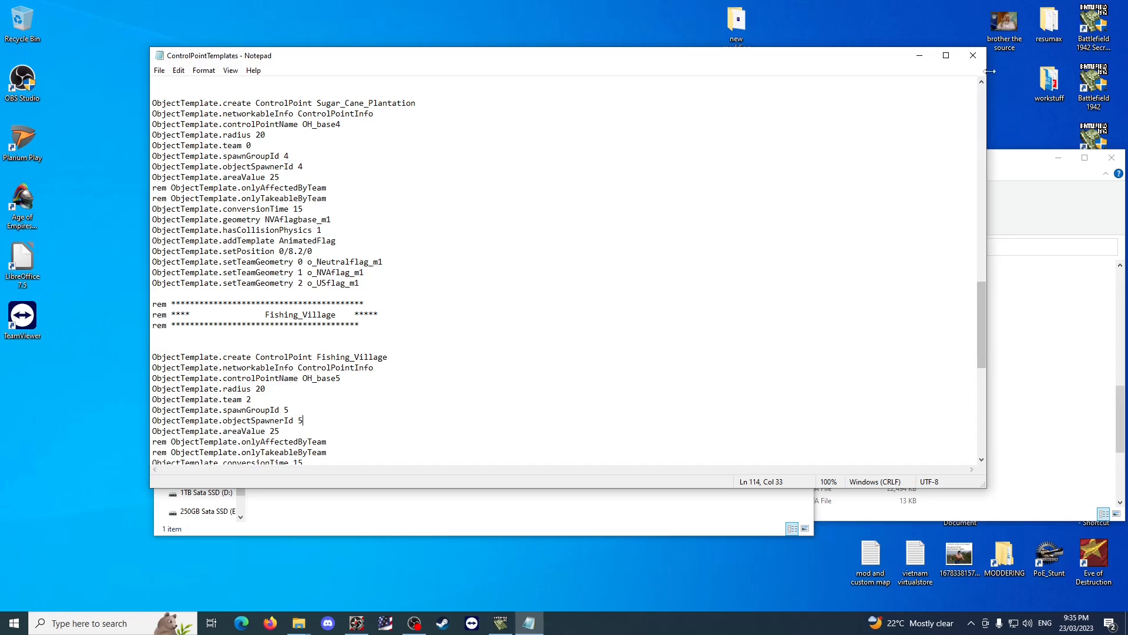
{"action": "left_click", "coordinate": [973, 55]}
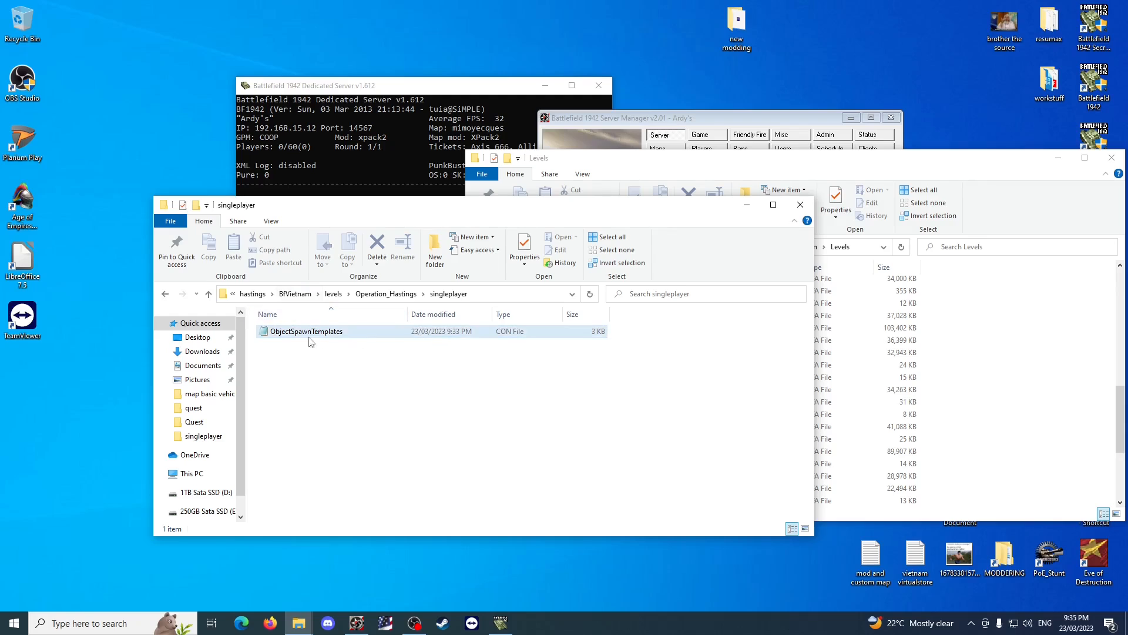
Delete the old Operation_Hastings_008.rfa from the map basic vehicle changes folder.
{"action": "left_click", "coordinate": [295, 294]}
{"action": "left_click", "coordinate": [405, 293]}
{"action": "left_click", "coordinate": [345, 297]}
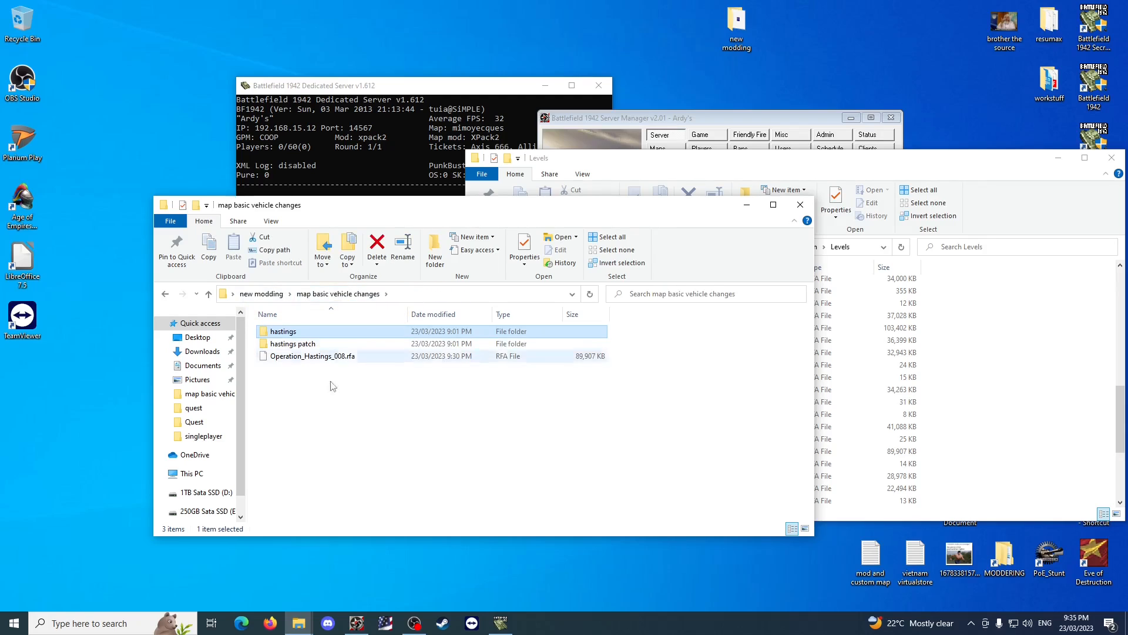
{"action": "left_click", "coordinate": [334, 356]}
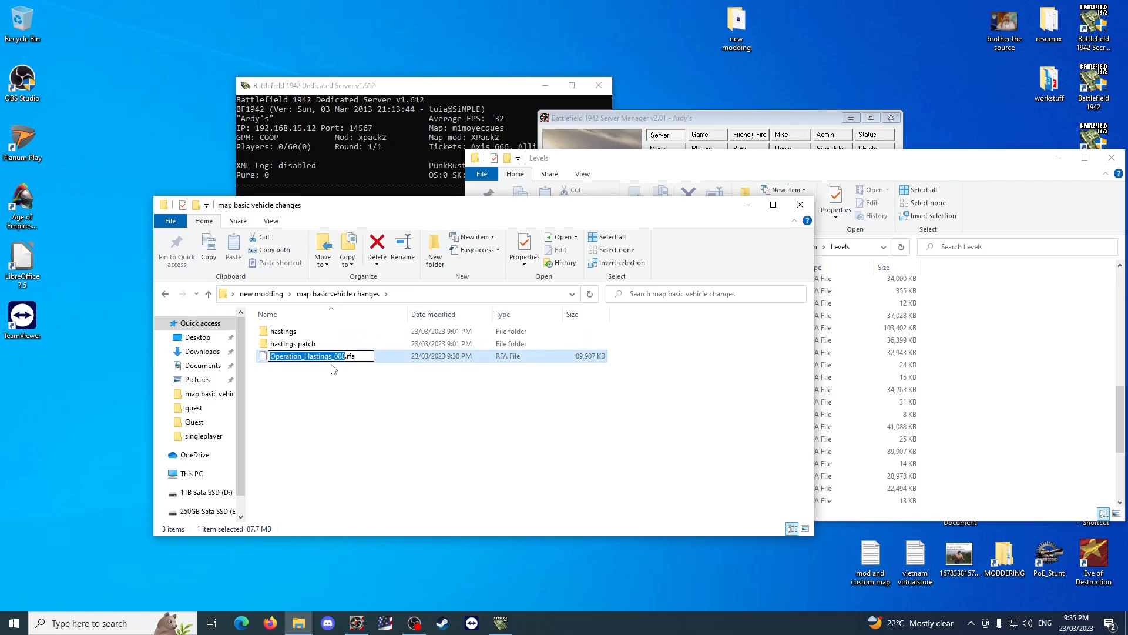
{"action": "left_click", "coordinate": [352, 414]}
{"action": "left_click", "coordinate": [335, 358]}
{"action": "left_click", "coordinate": [332, 360]}
{"action": "key", "text": "ctrl+c"}
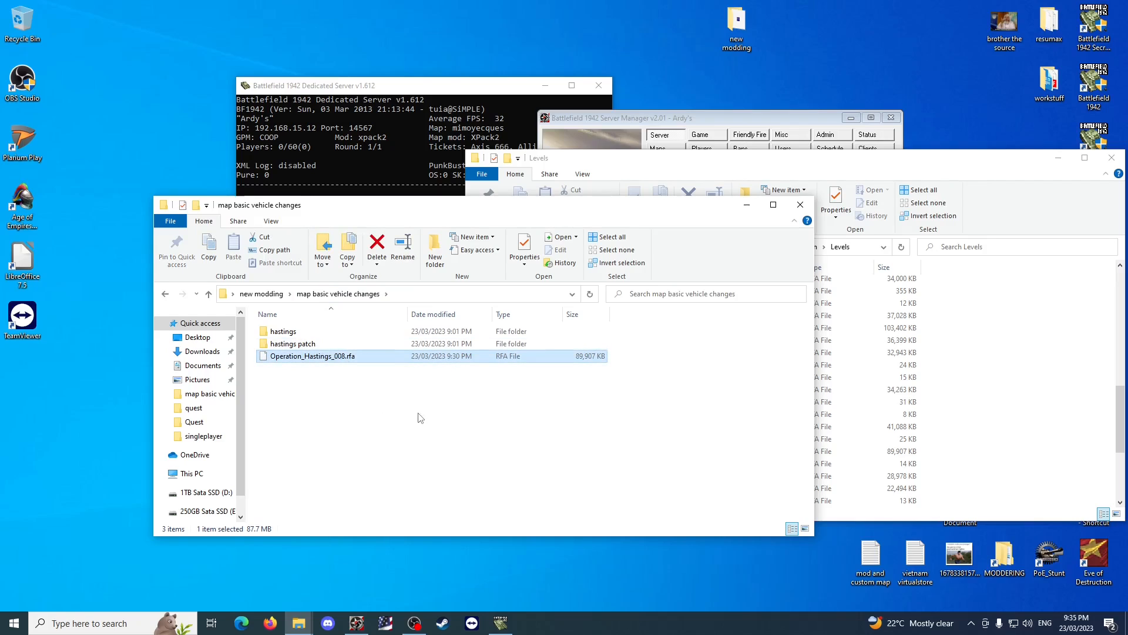
{"action": "left_click", "coordinate": [374, 409]}
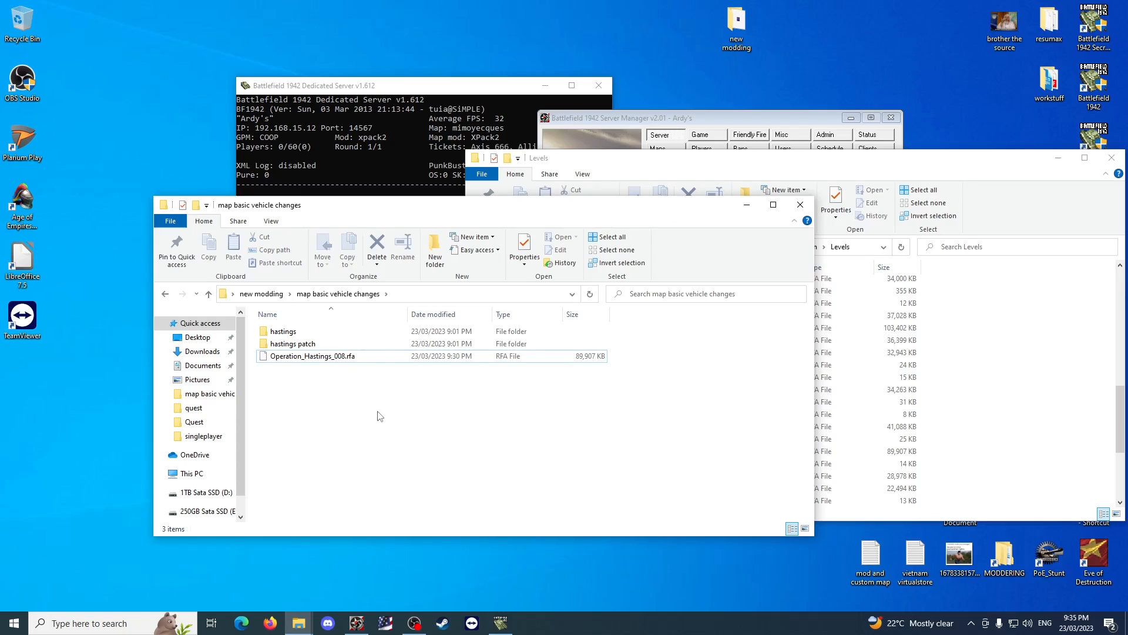
{"action": "left_click", "coordinate": [332, 360]}
{"action": "key", "text": "Delete"}
Open winRFA from the new modding folder and choose the BfVietnam folder inside map basic vehicle changes > hastings as the directory to pack.
{"action": "key", "text": "alt+Up"}
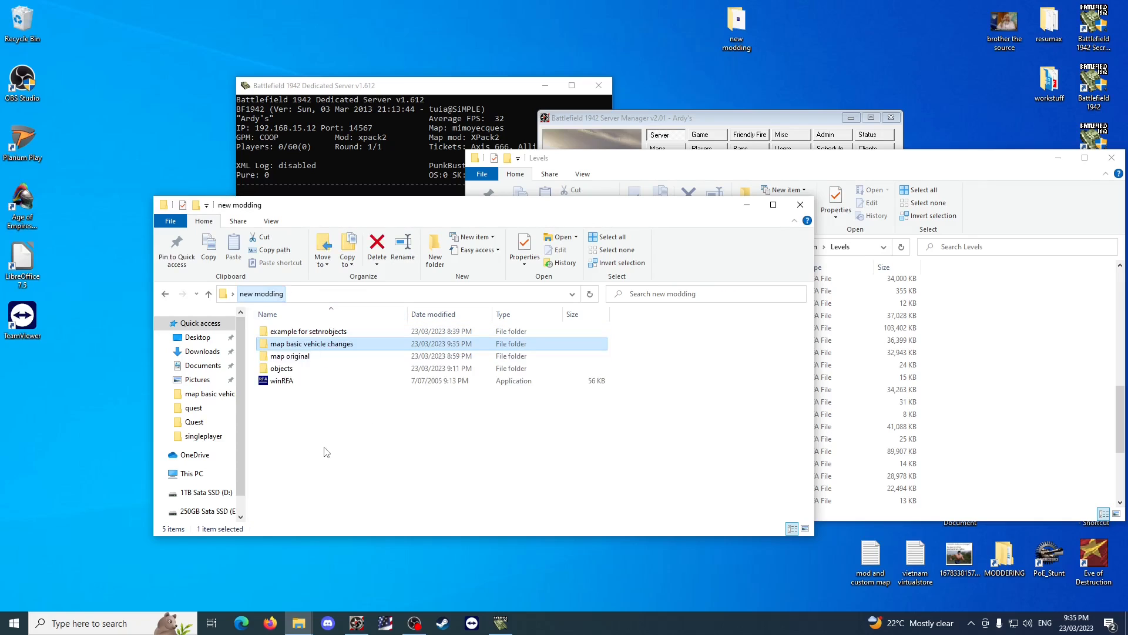
{"action": "double_click", "coordinate": [282, 381]}
{"action": "left_click", "coordinate": [457, 165]}
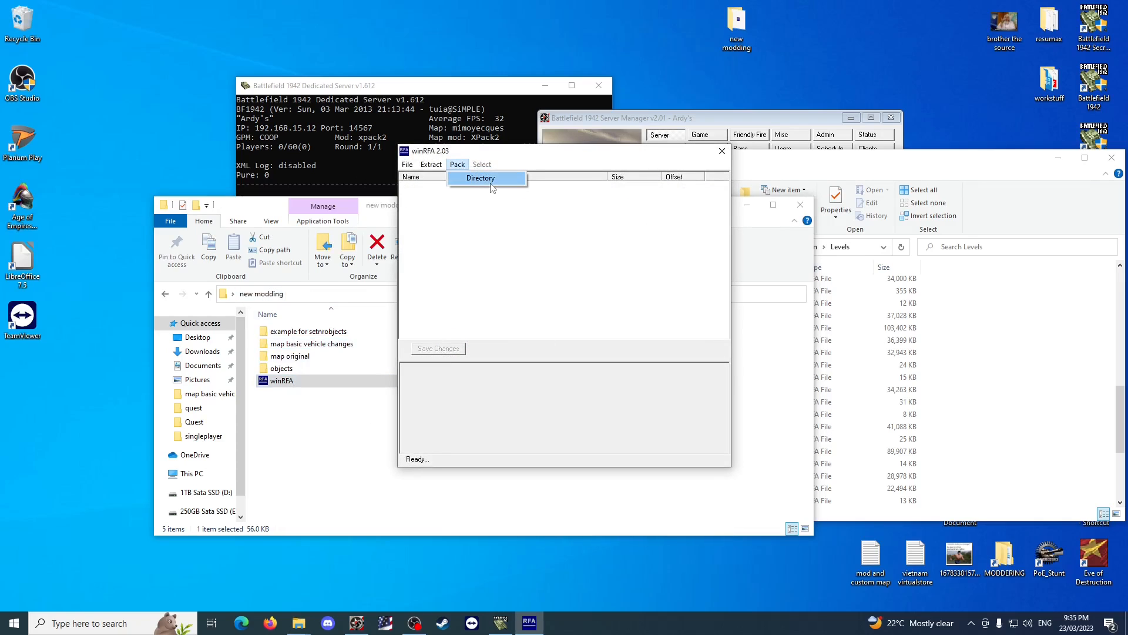
{"action": "left_click", "coordinate": [473, 176]}
{"action": "left_click", "coordinate": [647, 289]}
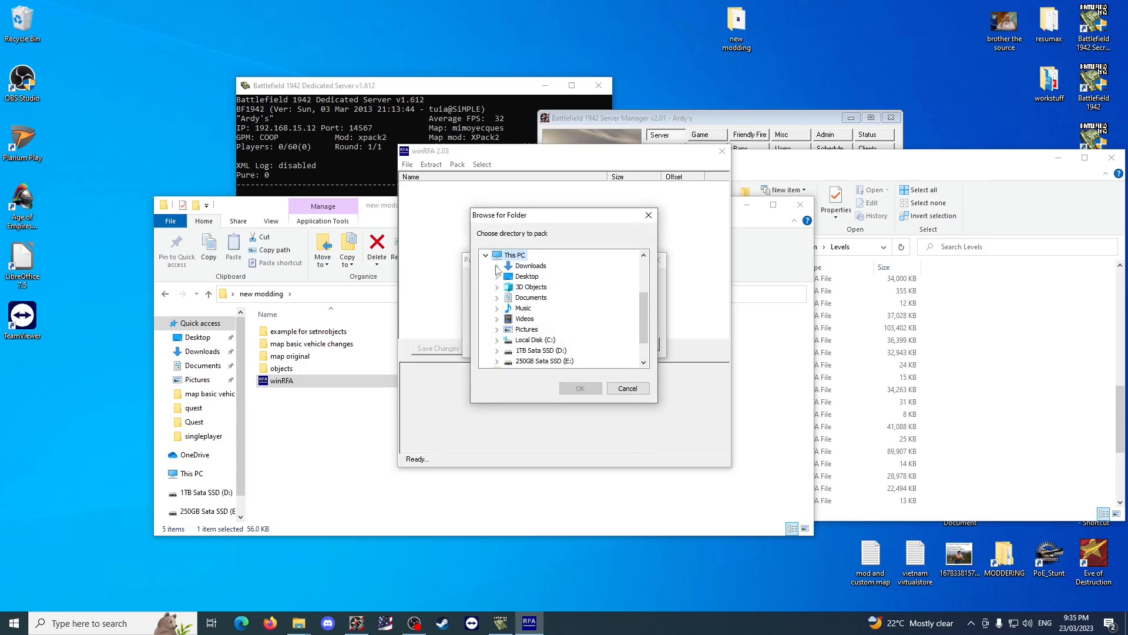
{"action": "left_click", "coordinate": [497, 277]}
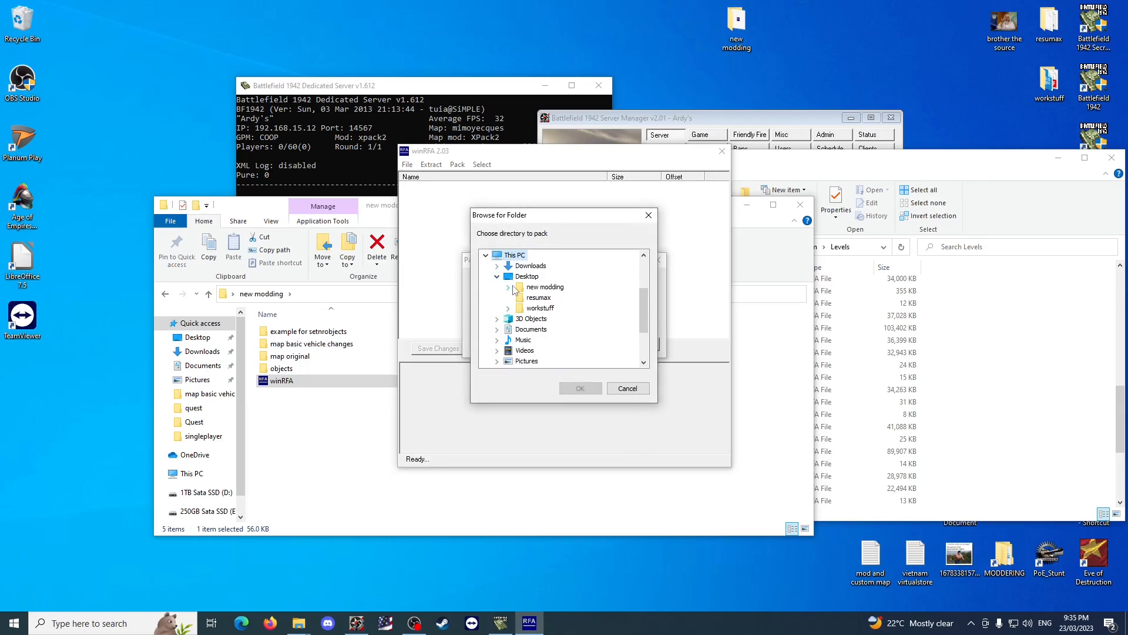
{"action": "left_click", "coordinate": [508, 287]}
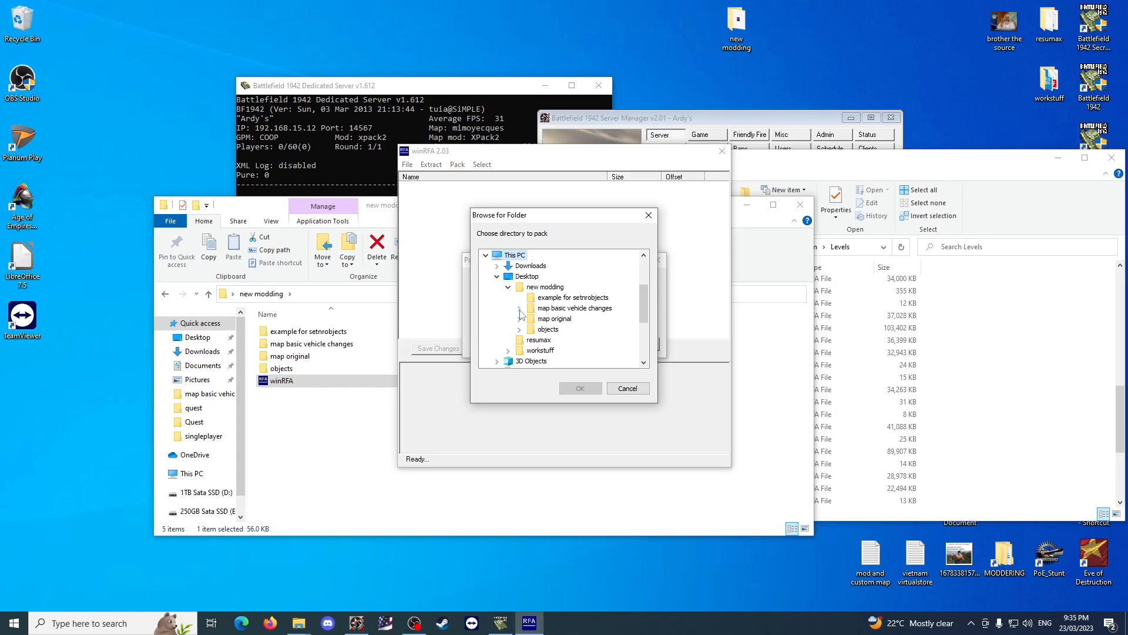
{"action": "left_click", "coordinate": [519, 308]}
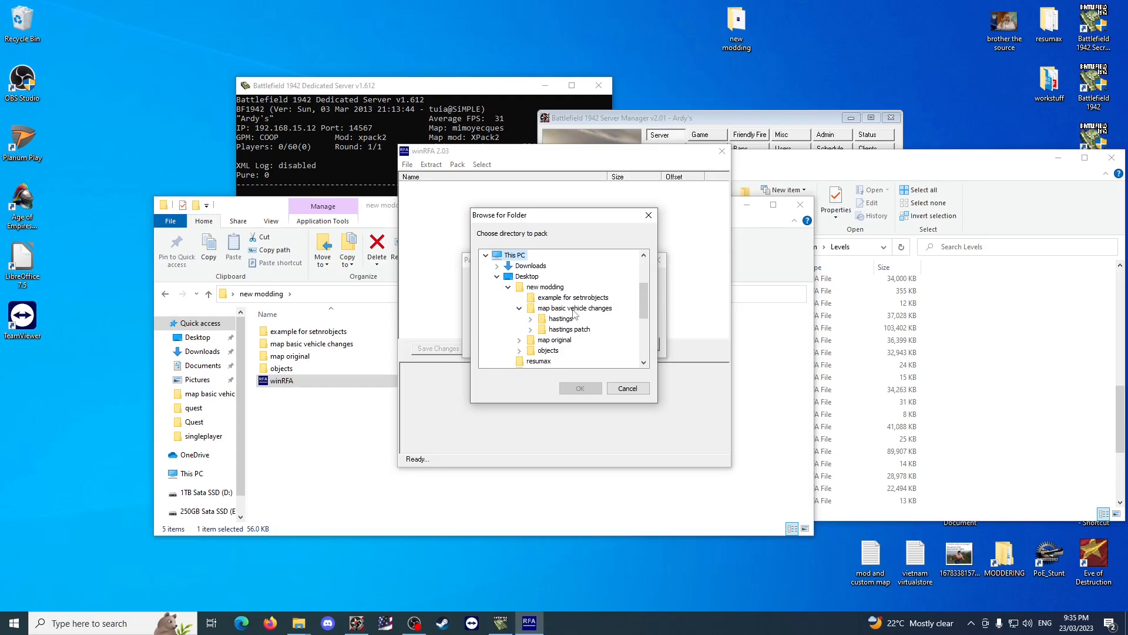
{"action": "left_click", "coordinate": [530, 319]}
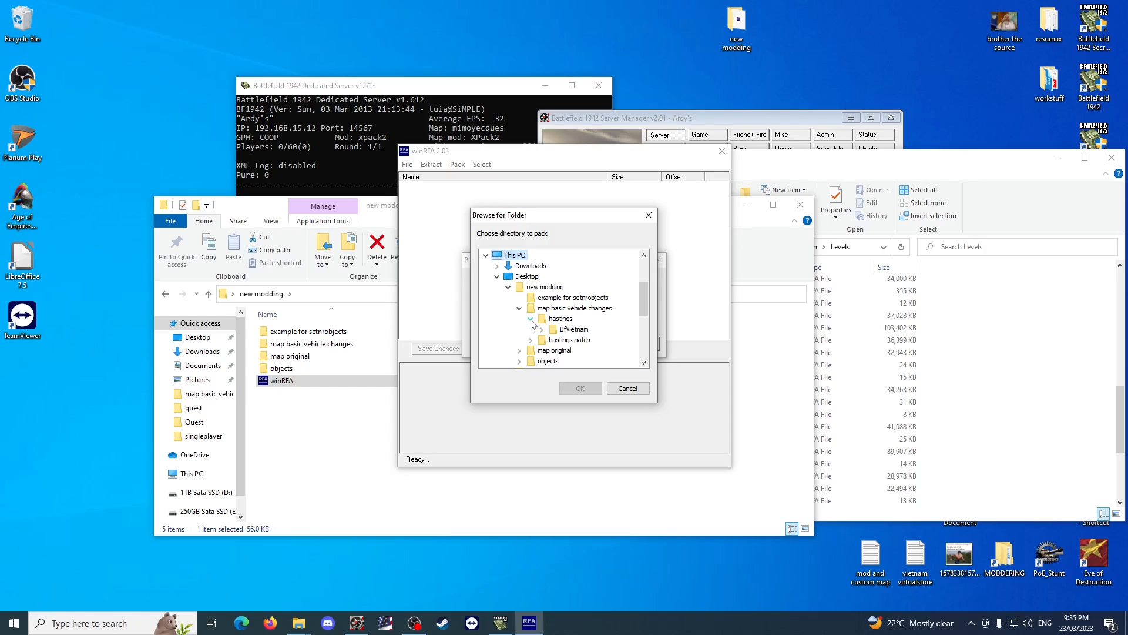
{"action": "left_click", "coordinate": [540, 308]}
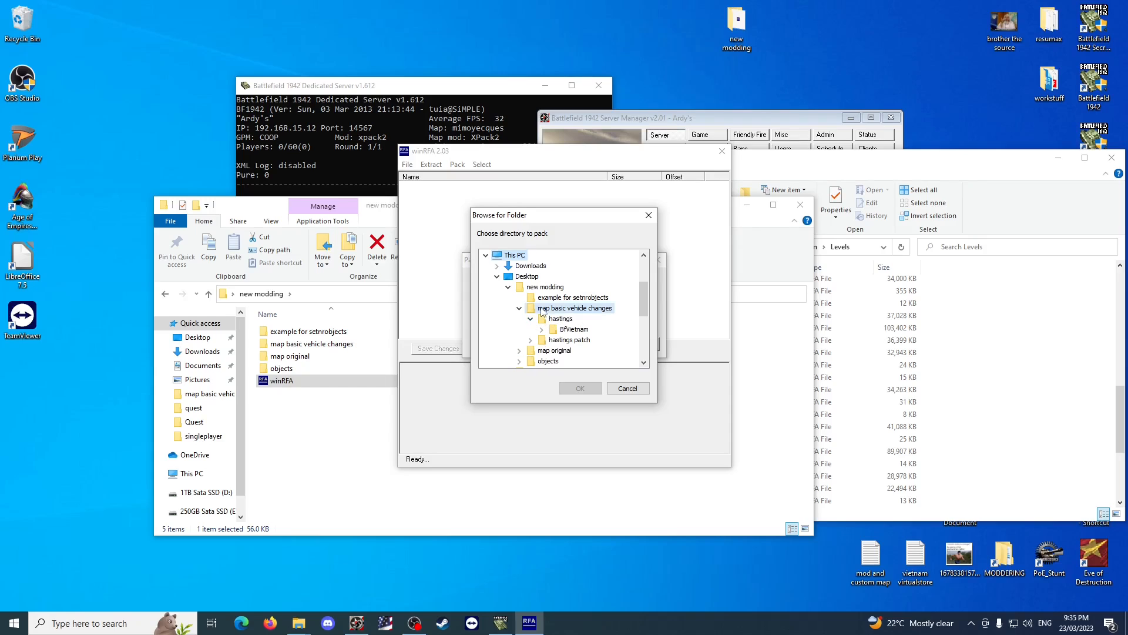
{"action": "left_click", "coordinate": [531, 320]}
{"action": "left_click", "coordinate": [531, 319]}
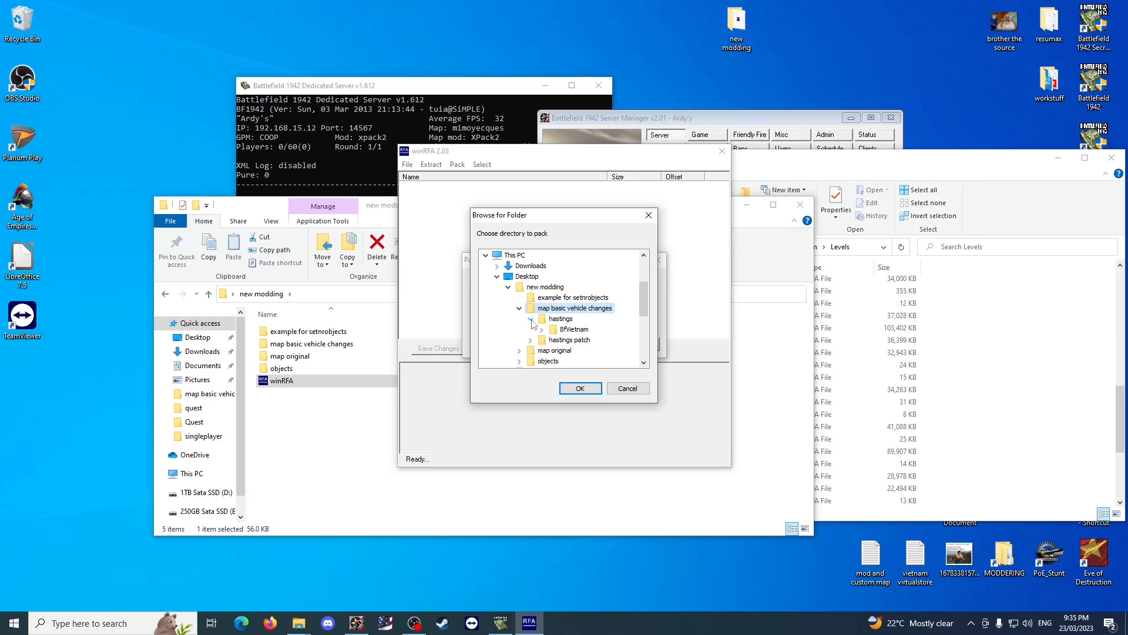
{"action": "left_click", "coordinate": [574, 329]}
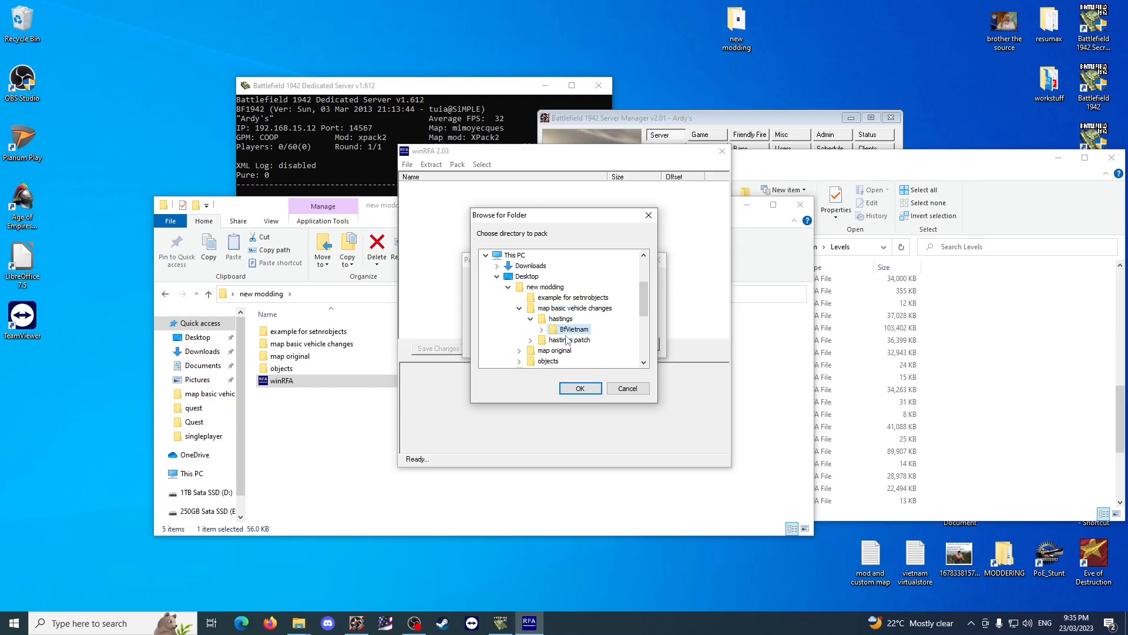
{"action": "left_click", "coordinate": [580, 387]}
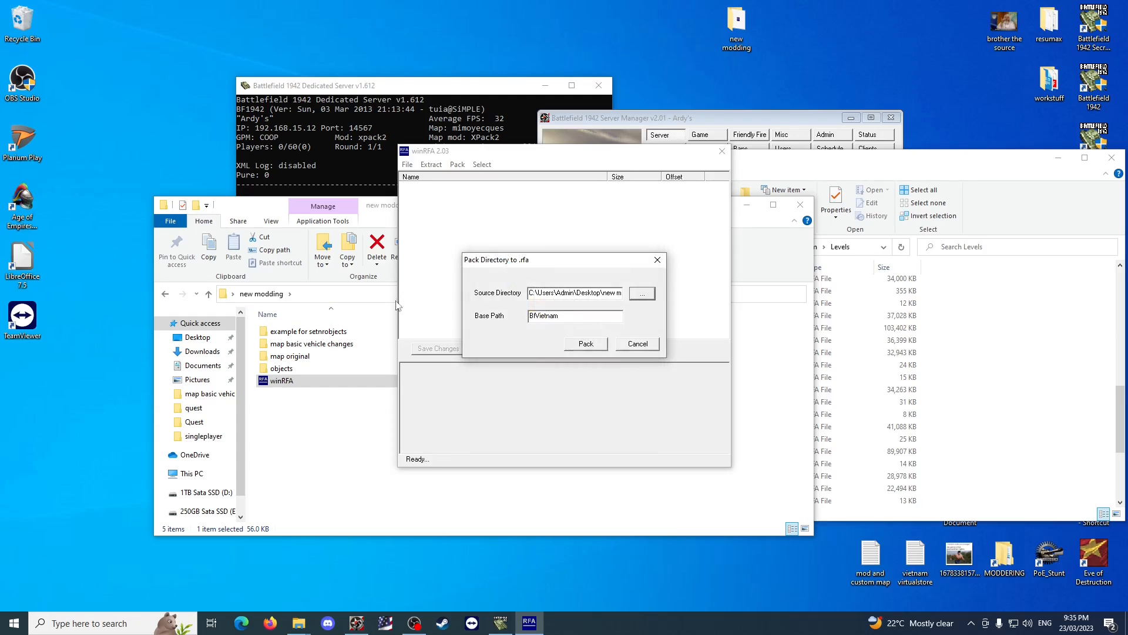
Pack the directory as Operation_Hastings_008 in the map basic vehicle changes folder and close winRFA.
{"action": "left_click", "coordinate": [583, 344]}
{"action": "key", "text": "ctrl+v"}
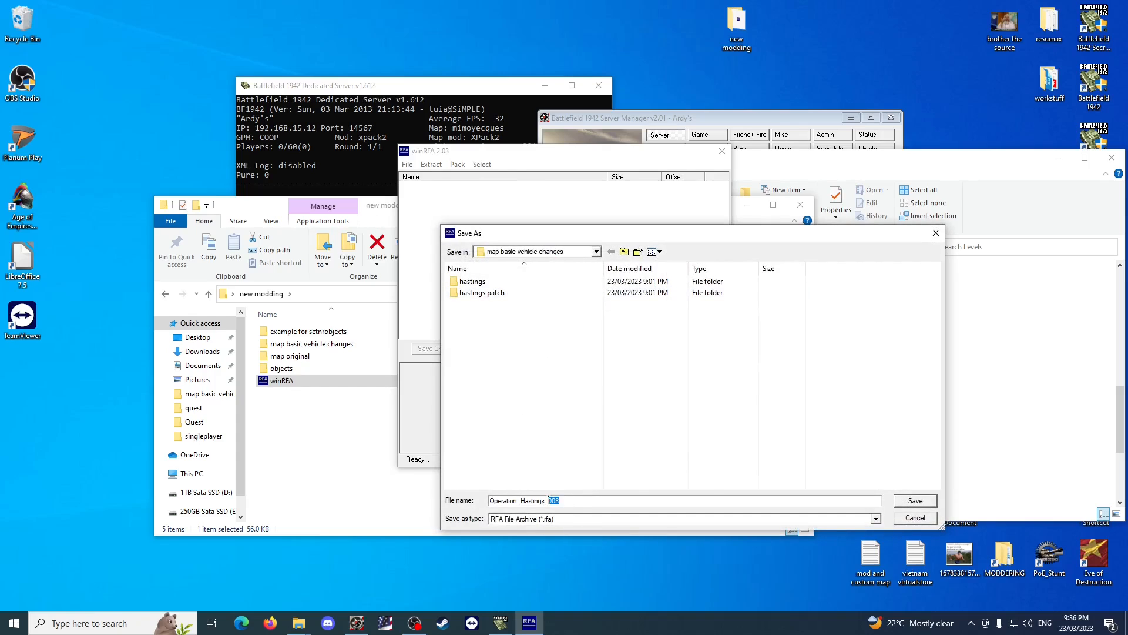
{"action": "left_click", "coordinate": [339, 420]}
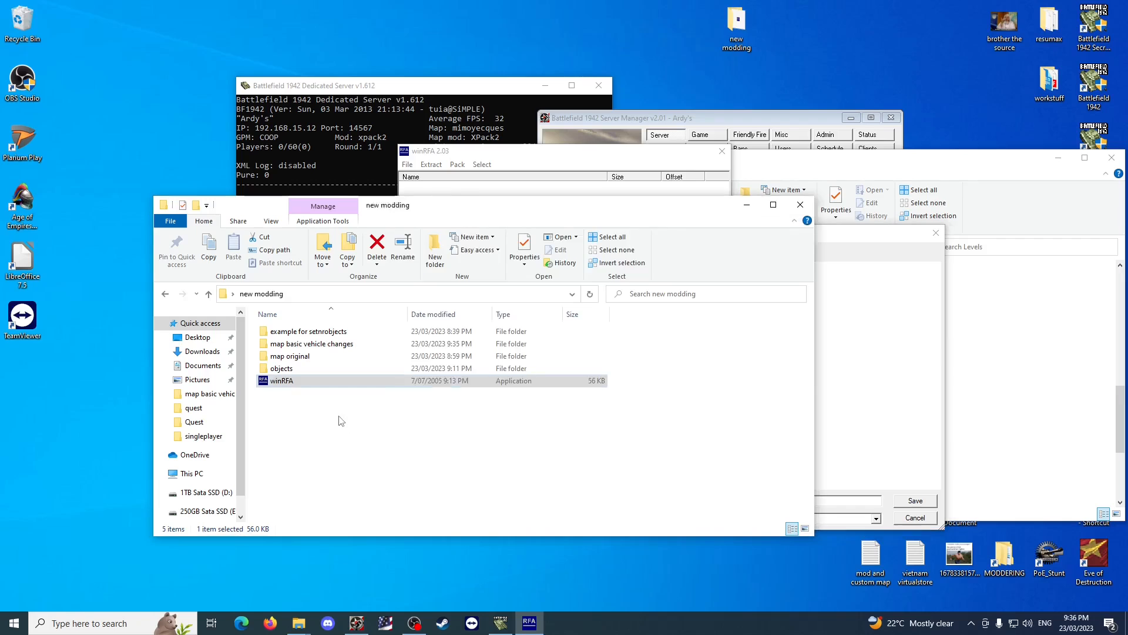
{"action": "left_click", "coordinate": [840, 234]}
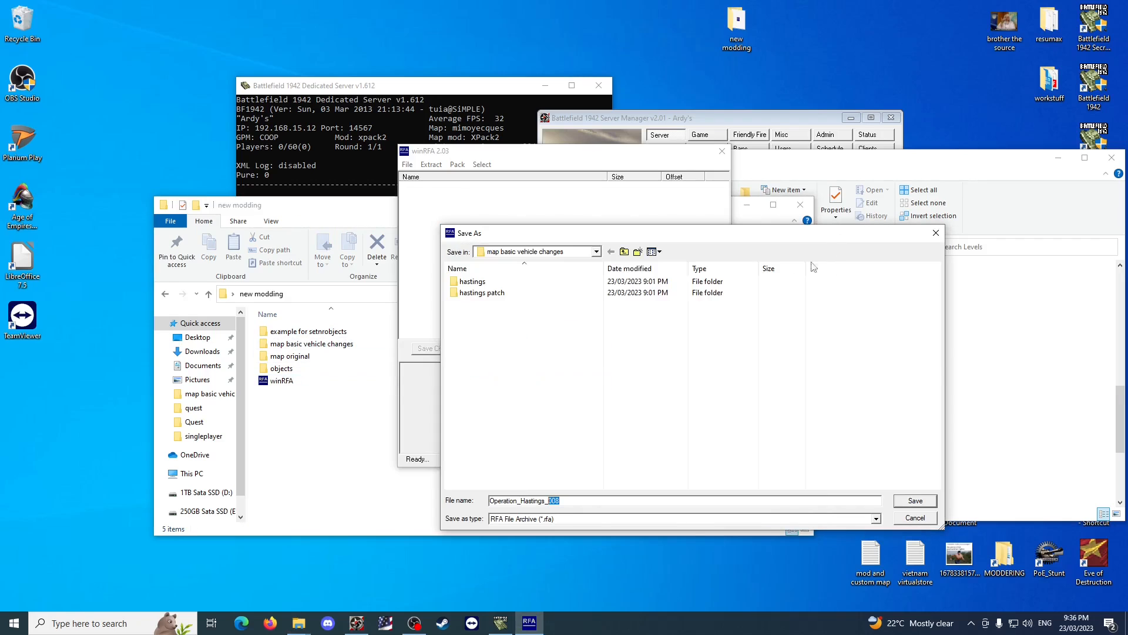
{"action": "left_click", "coordinate": [910, 503]}
{"action": "left_click", "coordinate": [723, 150]}
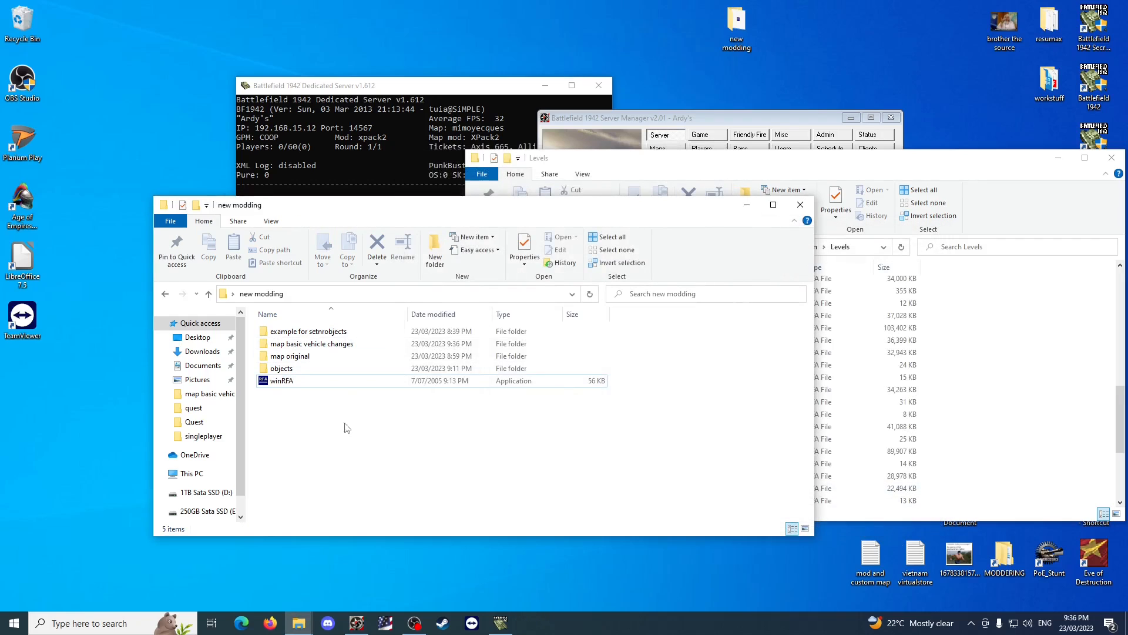
Copy the new Operation_Hastings_008.rfa from map basic vehicle changes into the Levels folder, replacing the existing file with administrator permission.
{"action": "double_click", "coordinate": [312, 343]}
{"action": "left_click_drag", "start_coordinate": [308, 355], "coordinate": [841, 368]}
{"action": "left_click", "coordinate": [531, 229]}
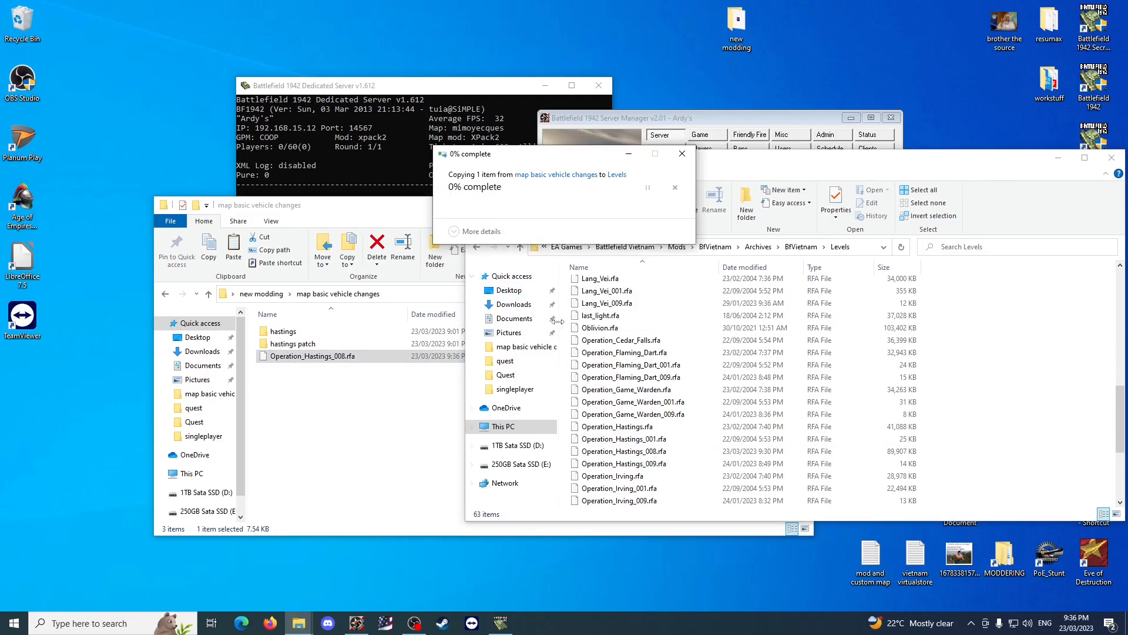
{"action": "left_click", "coordinate": [532, 232]}
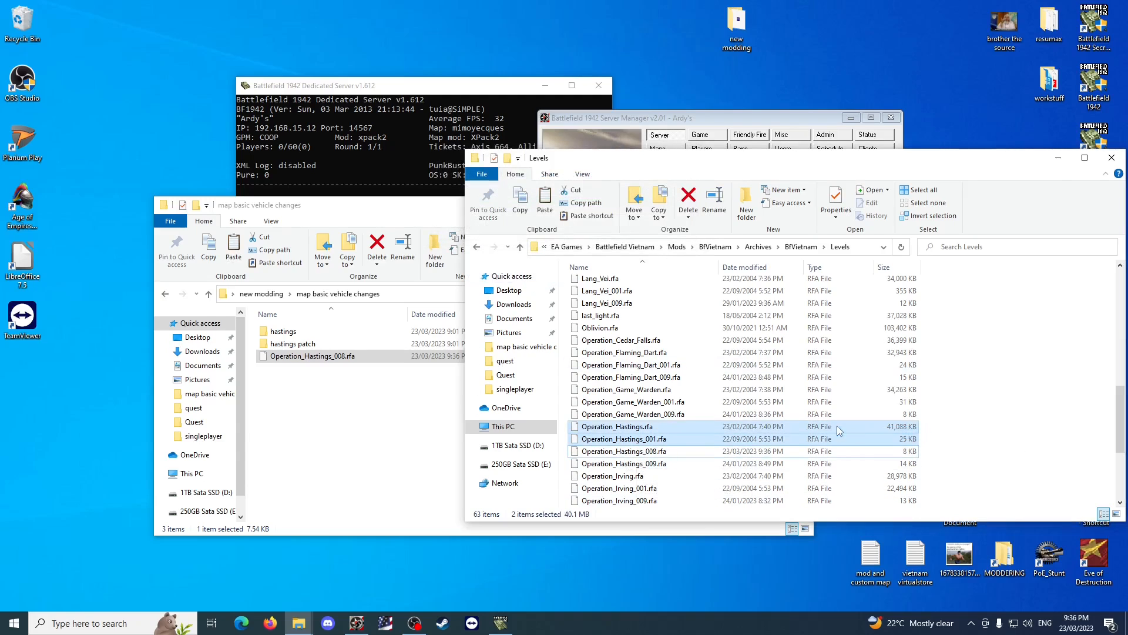
Examine the base Operation_Hastings.rfa and its 001, 008 and 009 patch files in the Levels folder.
{"action": "left_click", "coordinate": [664, 466]}
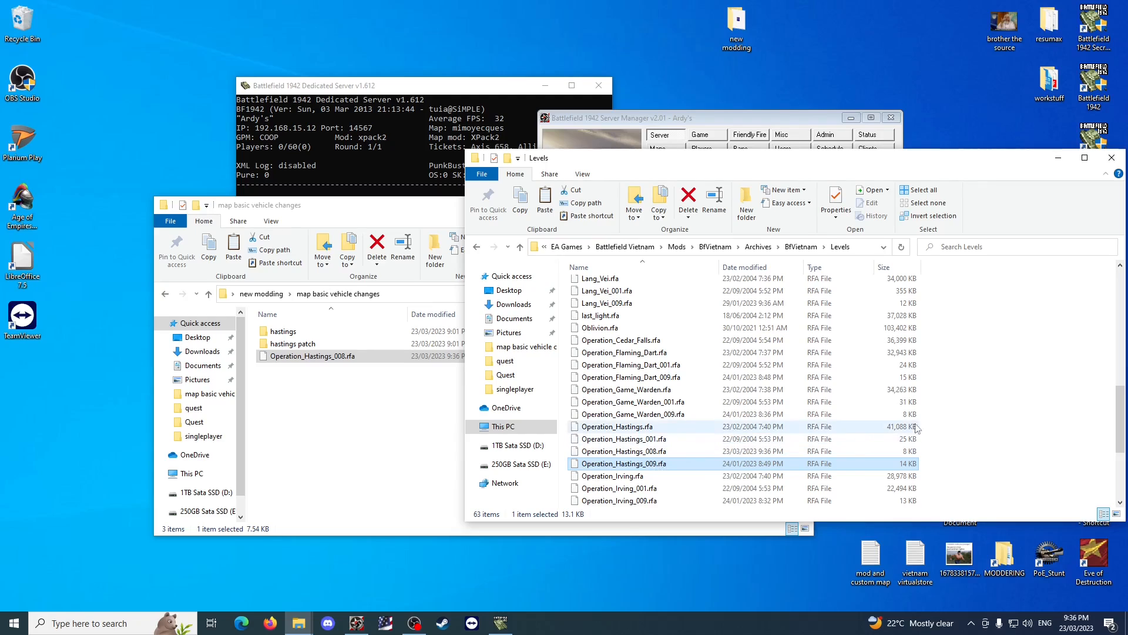
{"action": "left_click", "coordinate": [974, 446]}
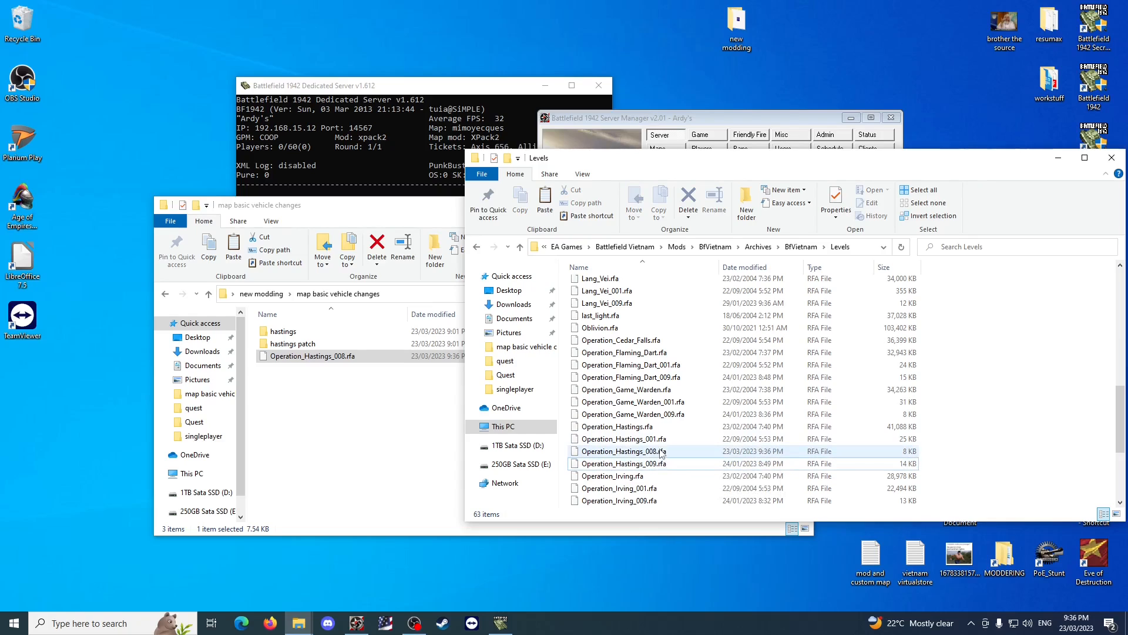
{"action": "left_click", "coordinate": [657, 427]}
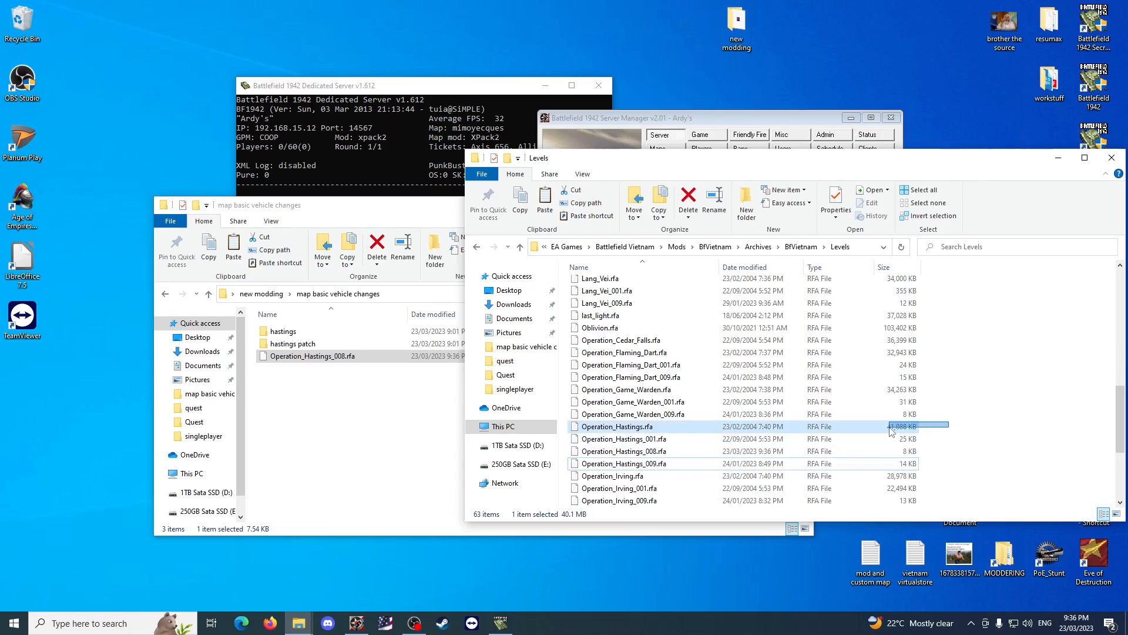
{"action": "left_click", "coordinate": [667, 440]}
{"action": "left_click", "coordinate": [670, 452]}
{"action": "left_click", "coordinate": [670, 465]}
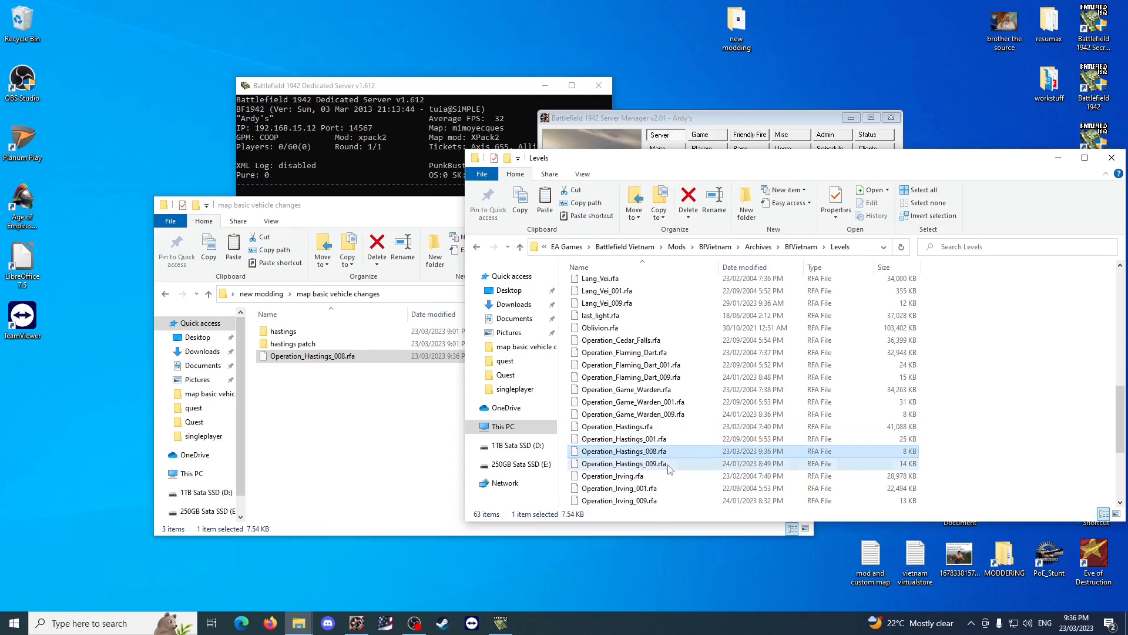
{"action": "left_click", "coordinate": [993, 422]}
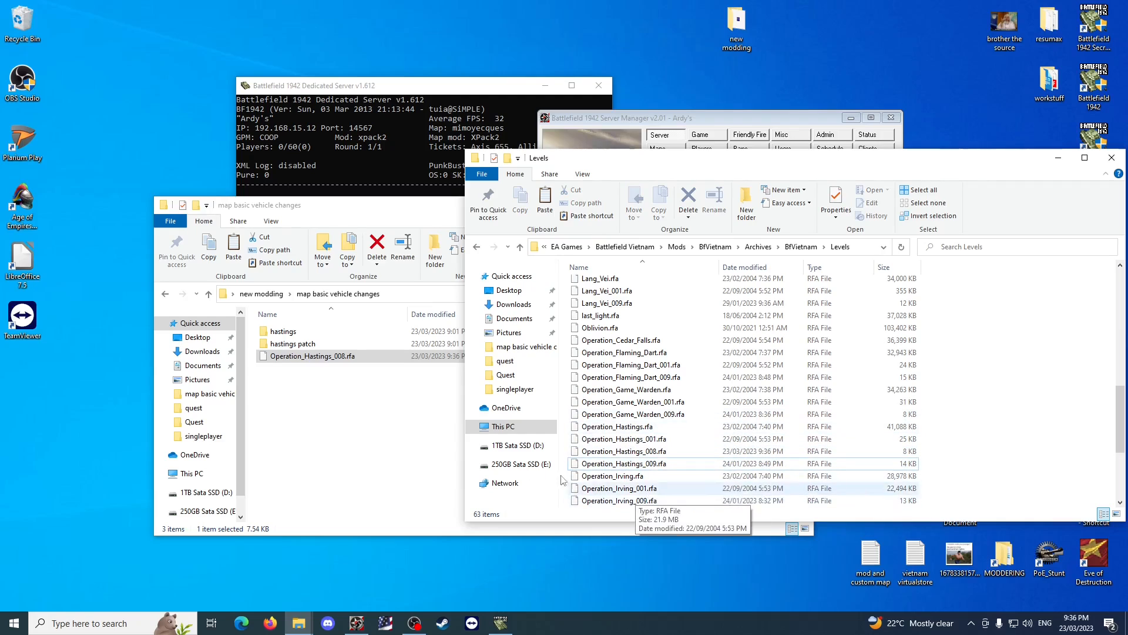
Delete Operation_Hastings_008.rfa from the Levels folder with administrator permission.
{"action": "left_click", "coordinate": [350, 357]}
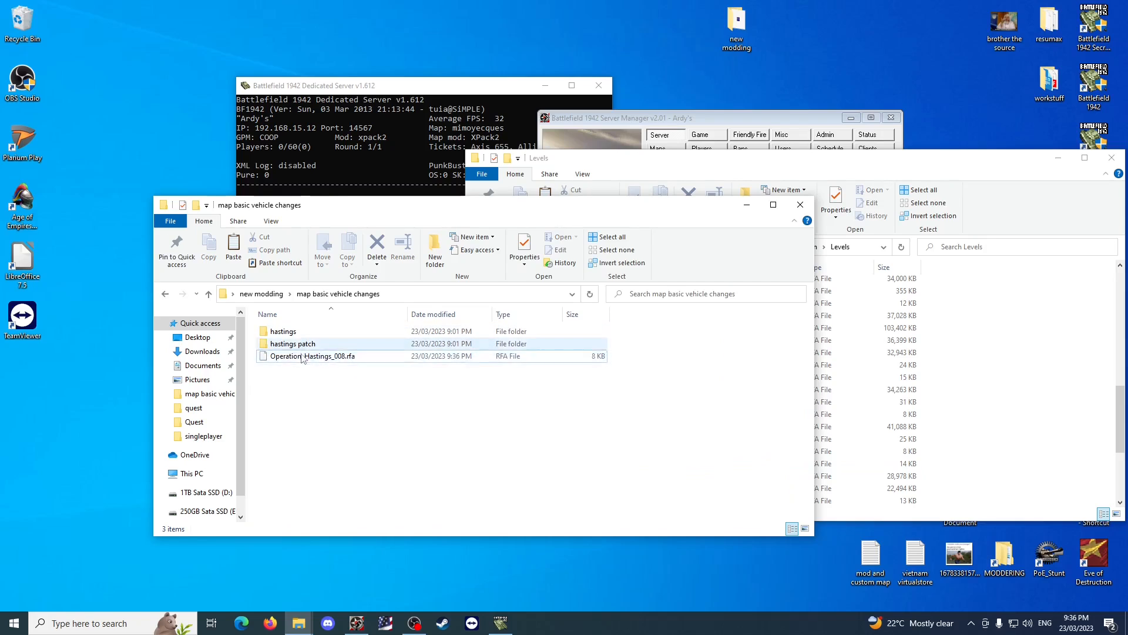
{"action": "left_click", "coordinate": [1025, 504]}
{"action": "left_click", "coordinate": [691, 451]}
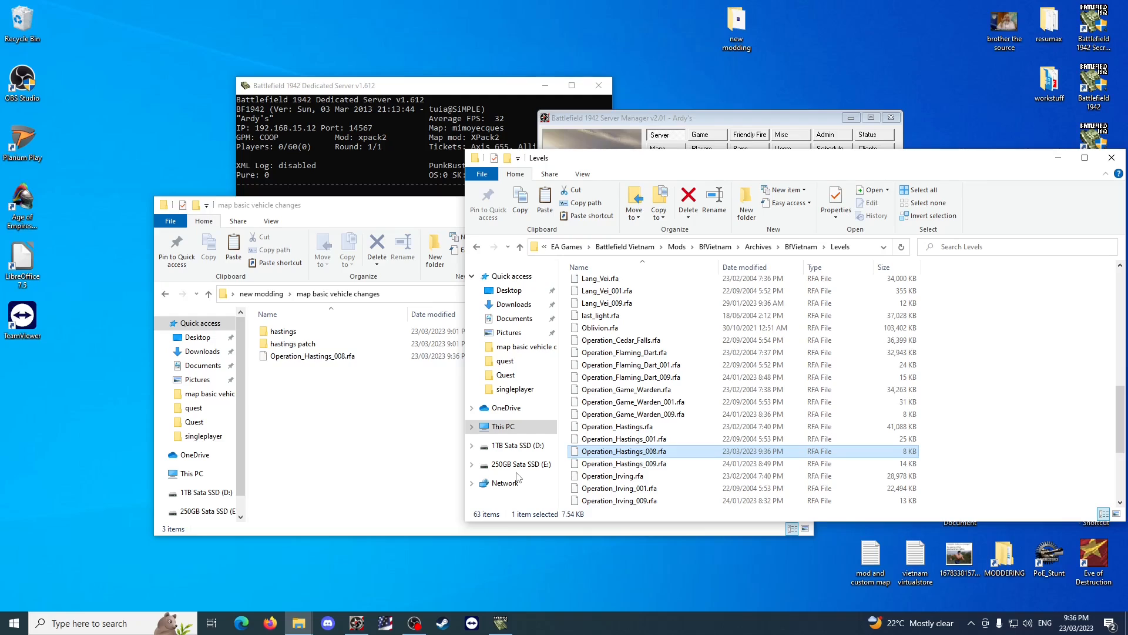
{"action": "key", "text": "Delete"}
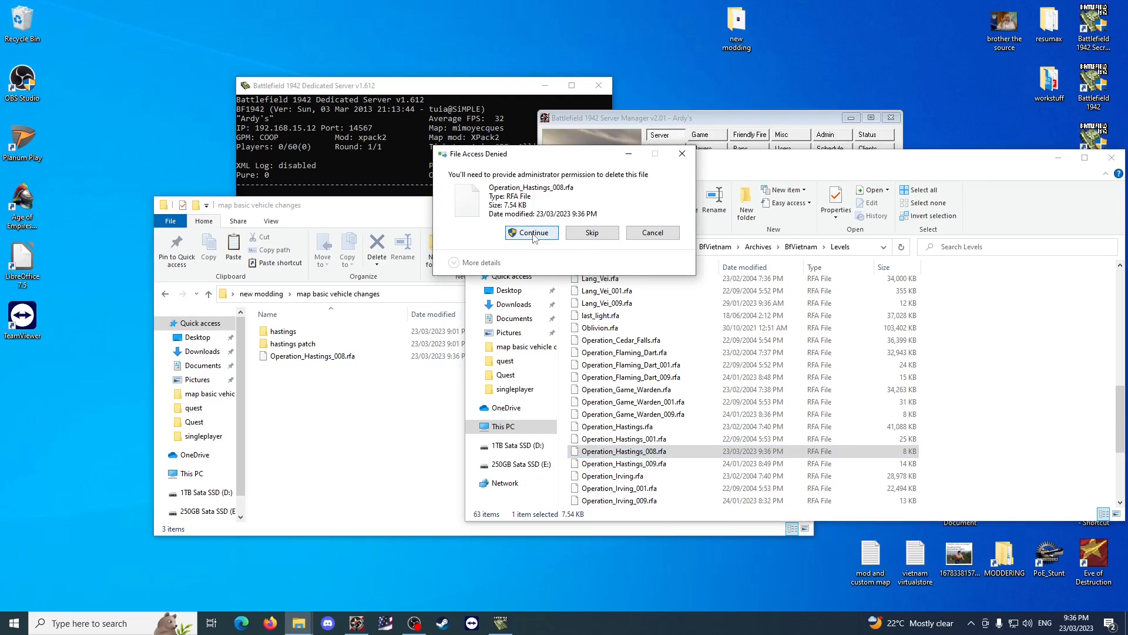
{"action": "left_click", "coordinate": [534, 234]}
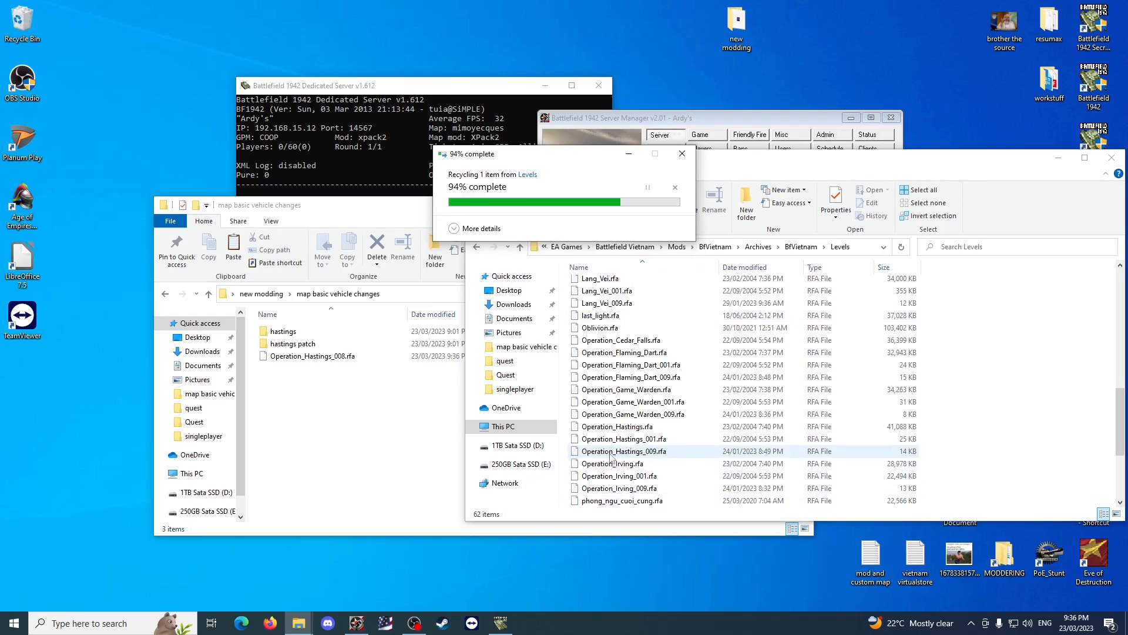
In the map basic vehicle changes folder, go to hastings > BfVietnam > levels > Operation_Hastings.
{"action": "left_click", "coordinate": [382, 415]}
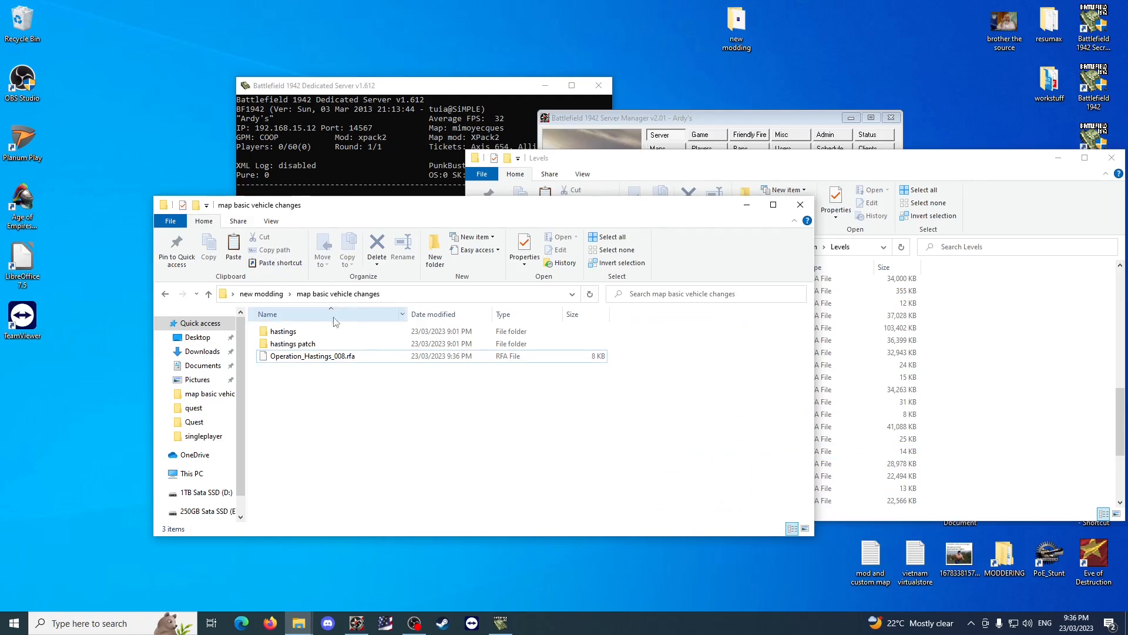
{"action": "double_click", "coordinate": [303, 331]}
{"action": "double_click", "coordinate": [303, 332]}
{"action": "double_click", "coordinate": [303, 332]}
{"action": "left_click", "coordinate": [304, 333]}
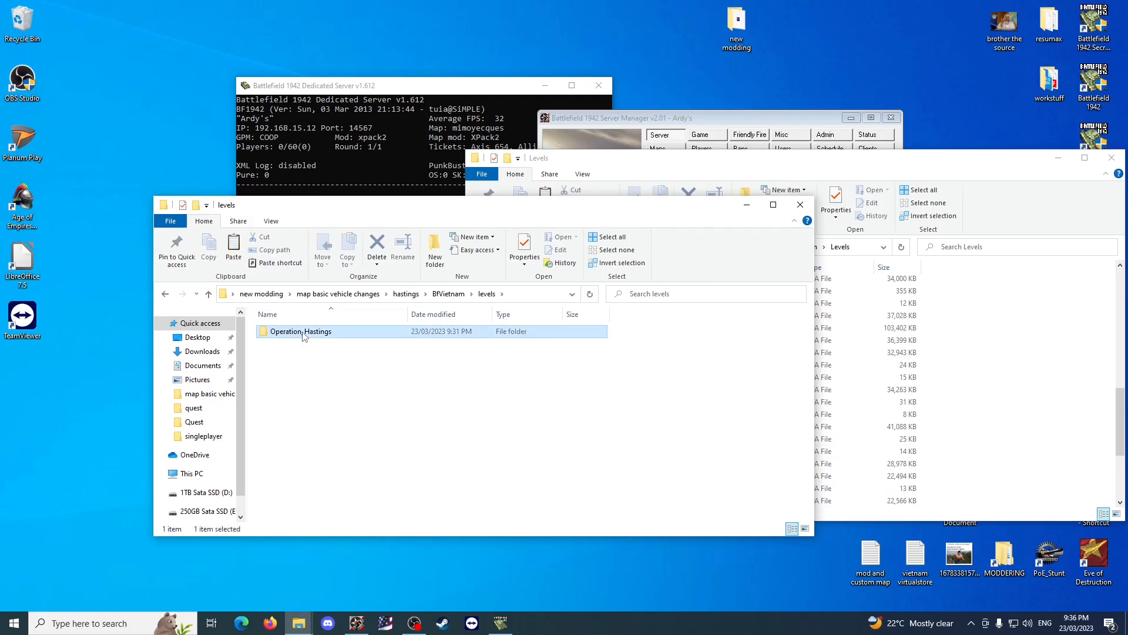
{"action": "double_click", "coordinate": [303, 332]}
{"action": "double_click", "coordinate": [302, 332]}
{"action": "left_click", "coordinate": [376, 294]}
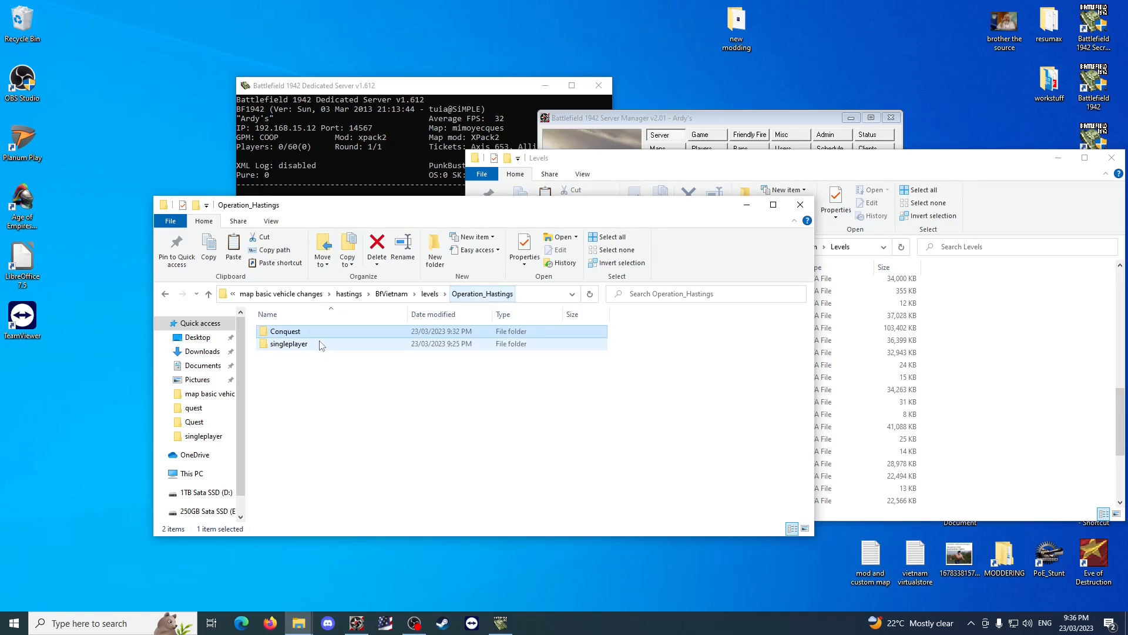
Check the contents of the singleplayer and Conquest folders within Operation_Hastings.
{"action": "double_click", "coordinate": [320, 346]}
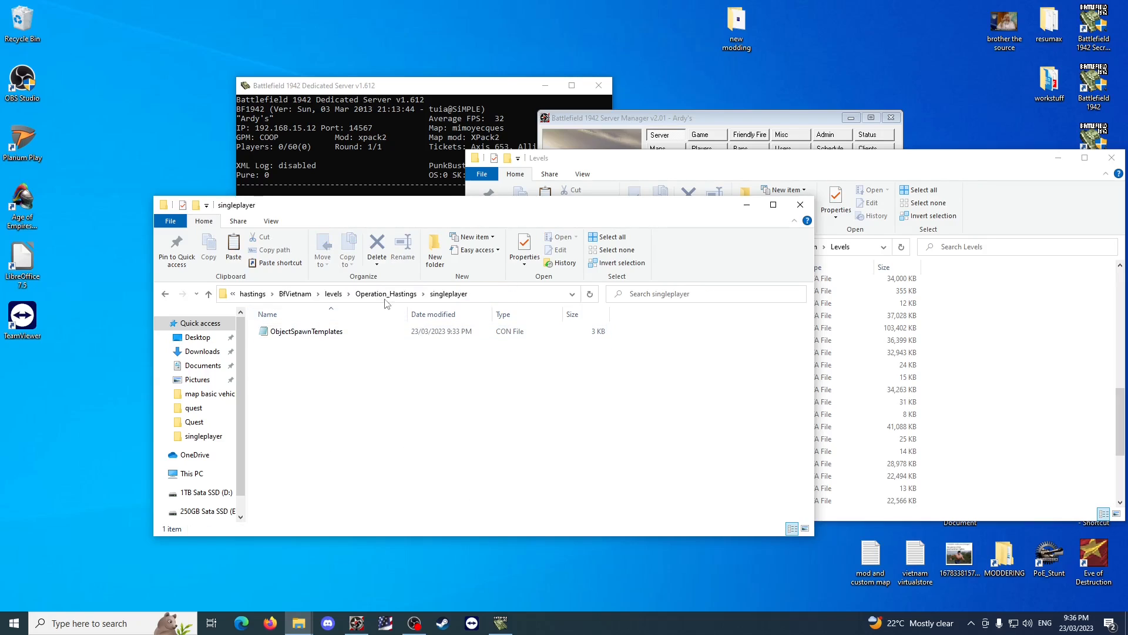
{"action": "left_click", "coordinate": [385, 299]}
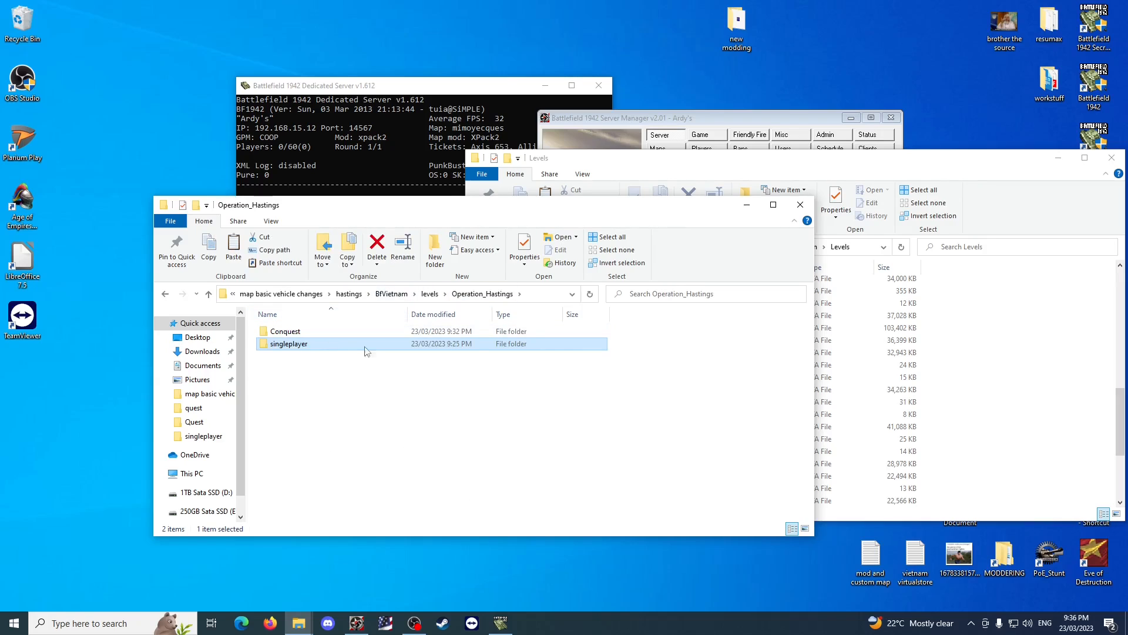
{"action": "double_click", "coordinate": [313, 332]}
{"action": "left_click", "coordinate": [400, 298]}
Open ObjectSpawnTemplates from the singleplayer folder, review its vehicle spawner entries and close the file.
{"action": "left_click", "coordinate": [319, 347]}
{"action": "double_click", "coordinate": [320, 347]}
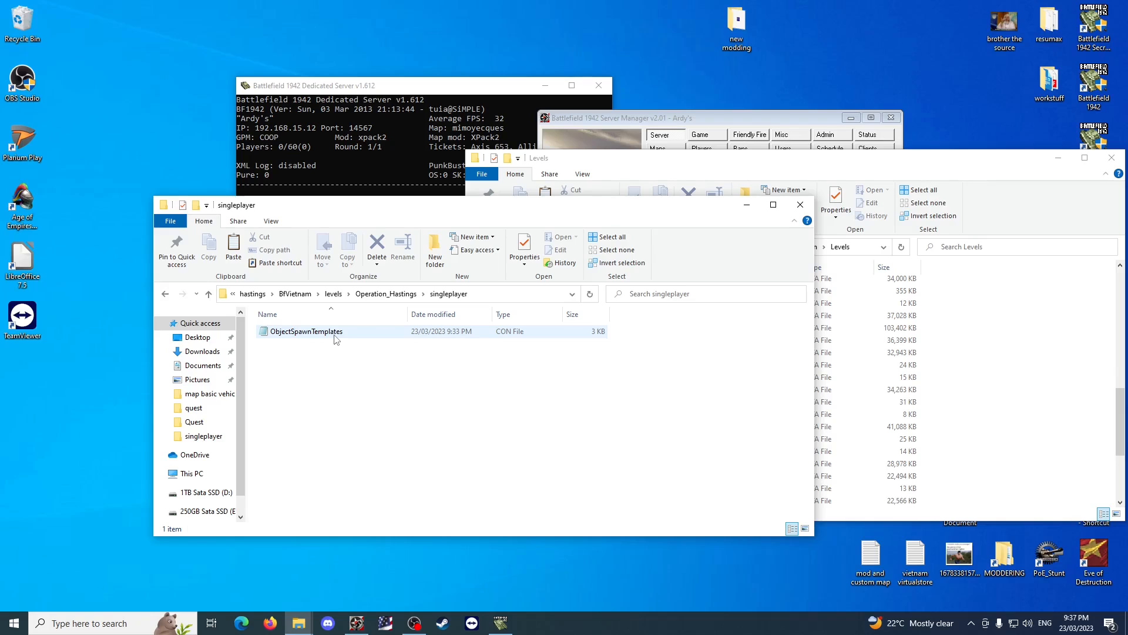
{"action": "double_click", "coordinate": [336, 337]}
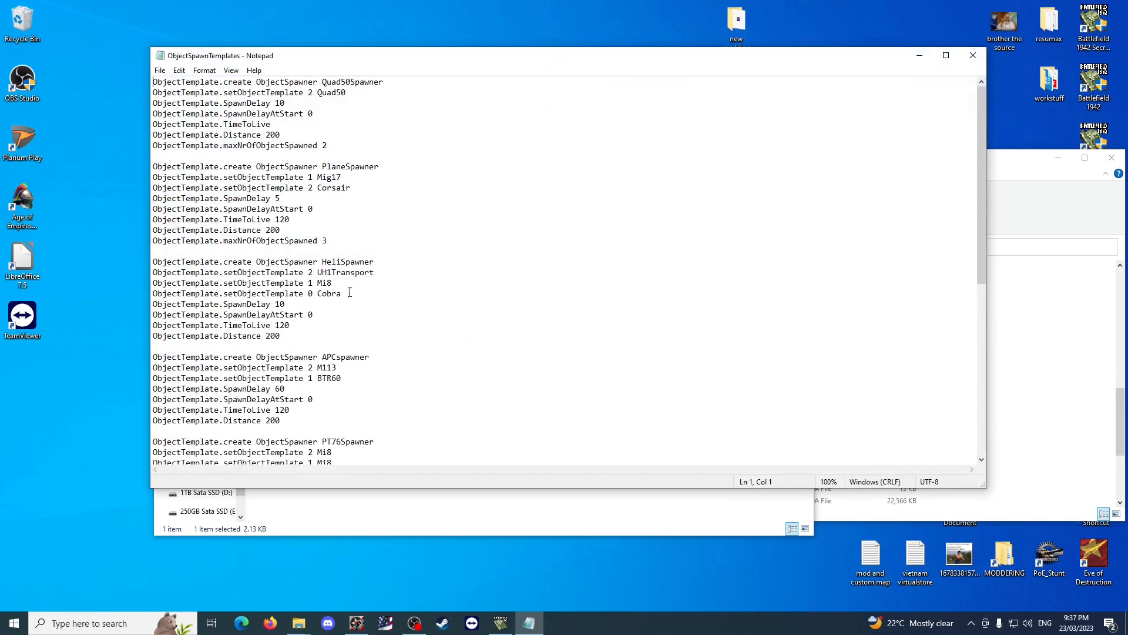
{"action": "left_click", "coordinate": [973, 55]}
{"action": "left_click", "coordinate": [457, 473]}
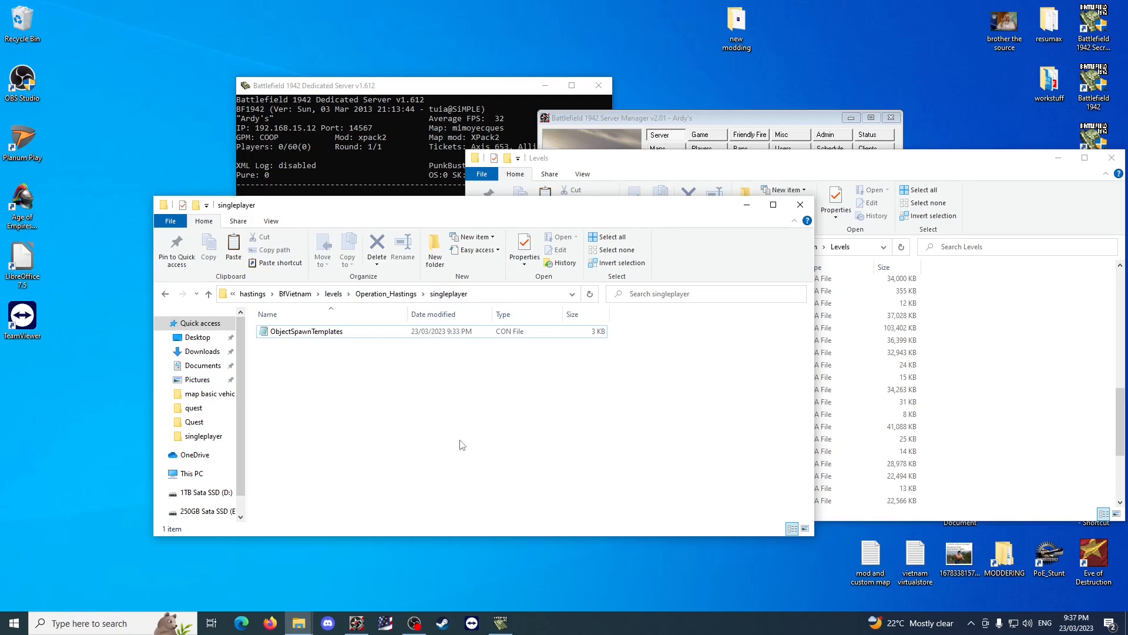
Return to the Operation_Hastings folder and open its Conquest folder.
{"action": "left_click", "coordinate": [376, 295]}
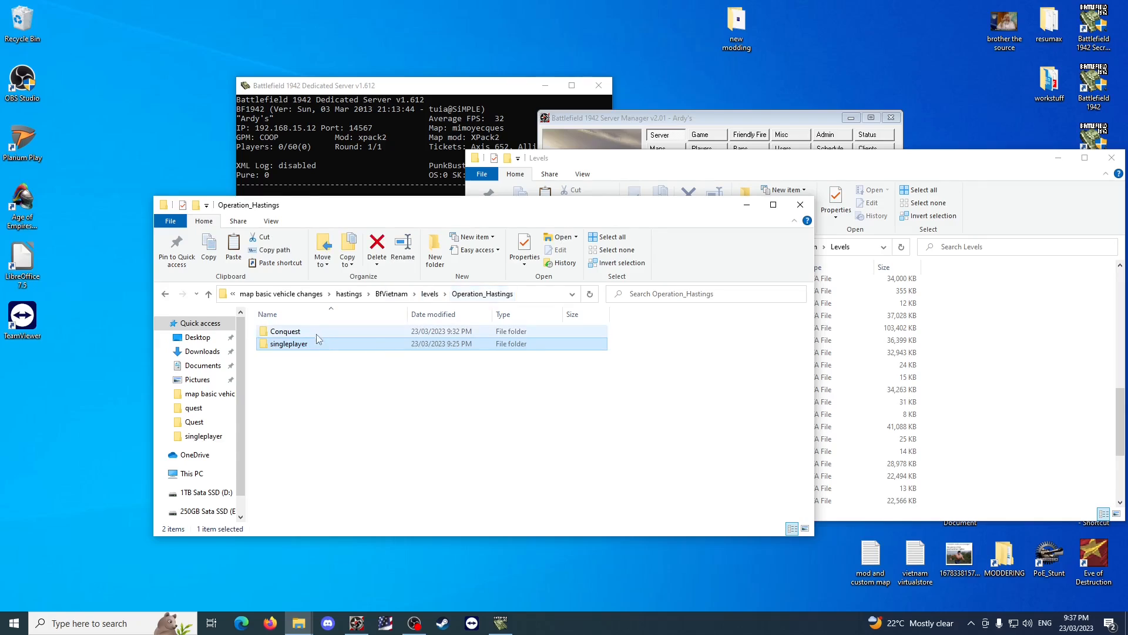
{"action": "double_click", "coordinate": [318, 333]}
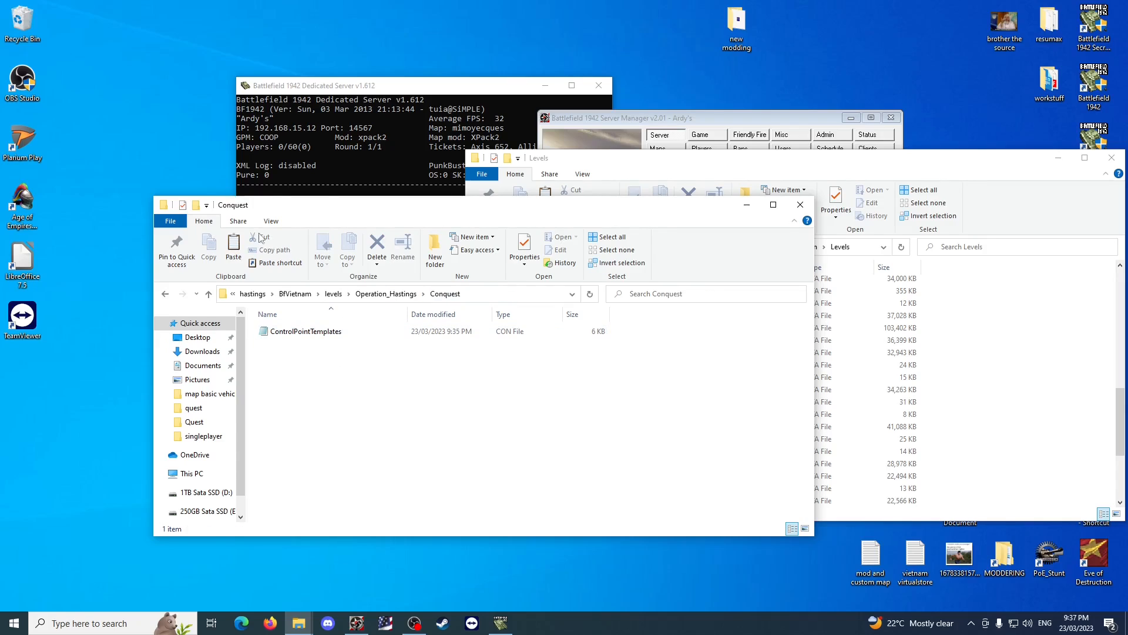